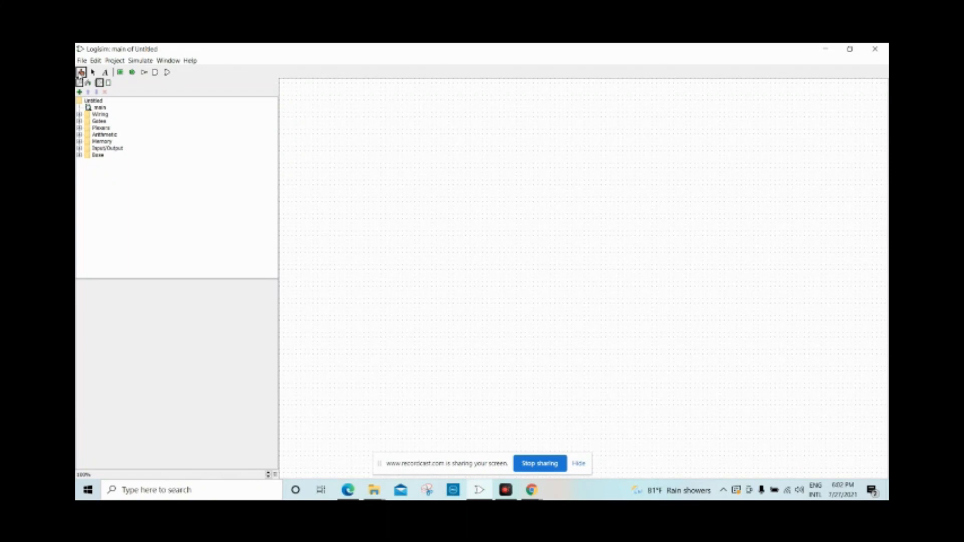
Go through the selection, text, input pin, output pin, NOT, AND and OR gate tools, examining each one's properties.
left_click(93, 73)
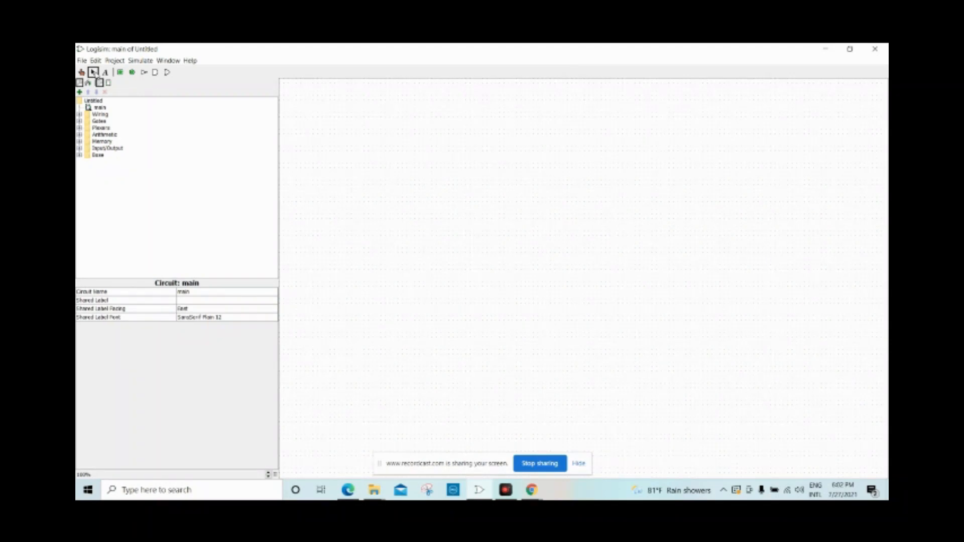
left_click(105, 72)
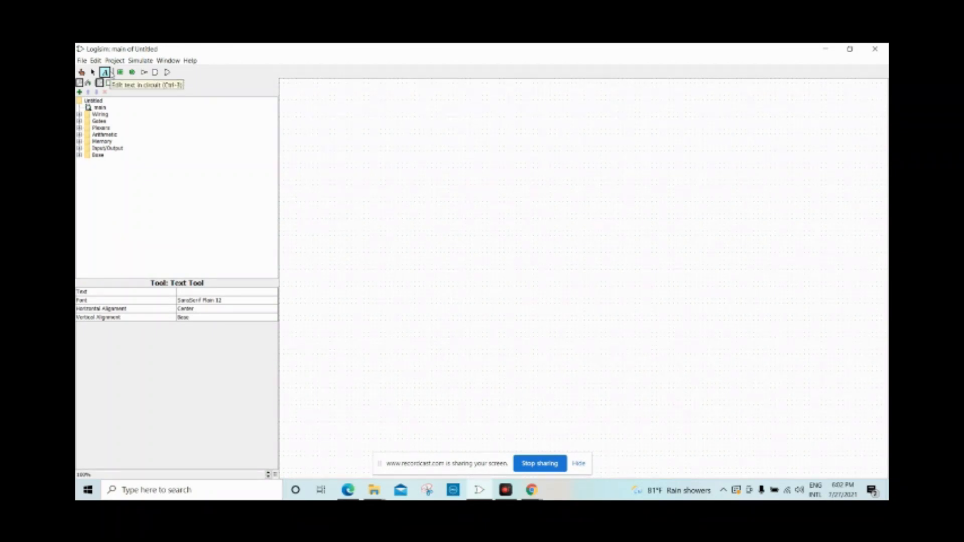
left_click(120, 72)
left_click(132, 74)
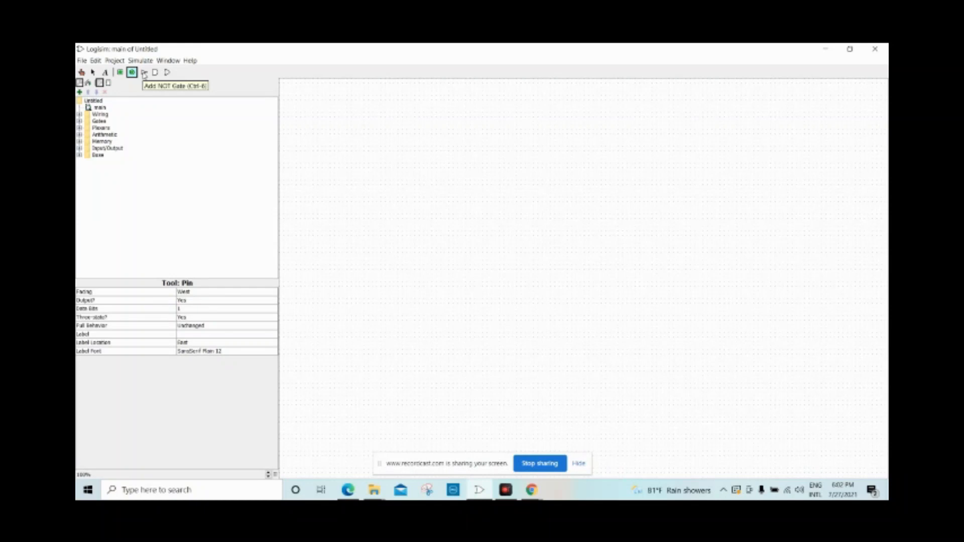
left_click(144, 74)
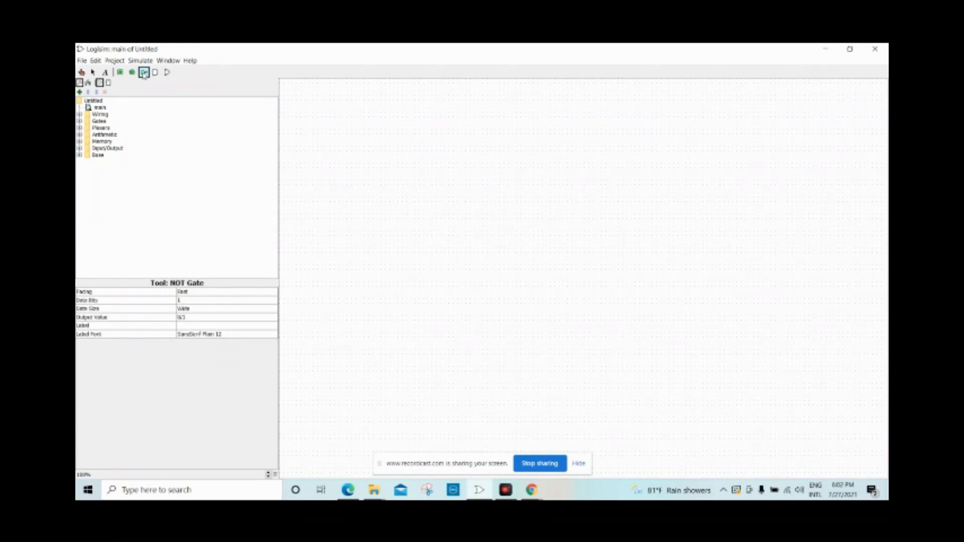
left_click(156, 73)
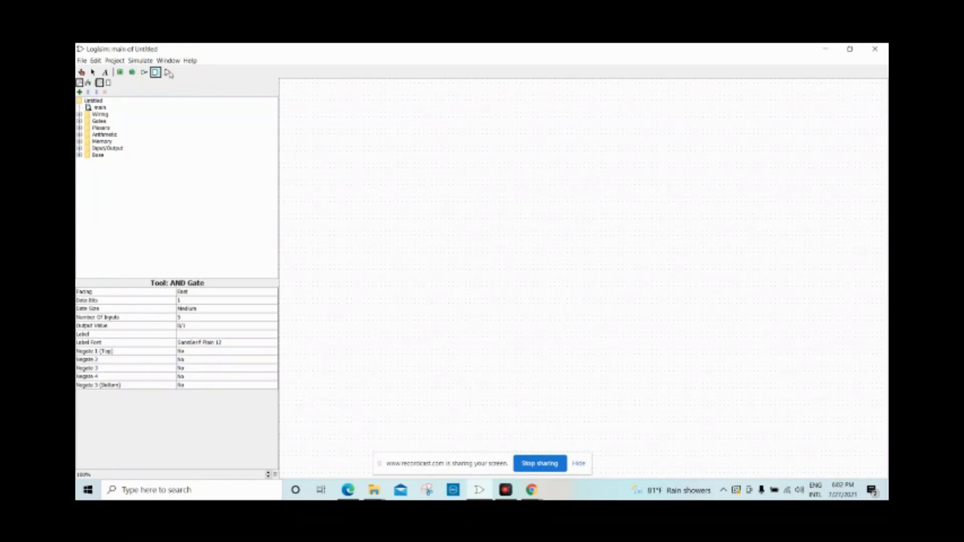
left_click(168, 73)
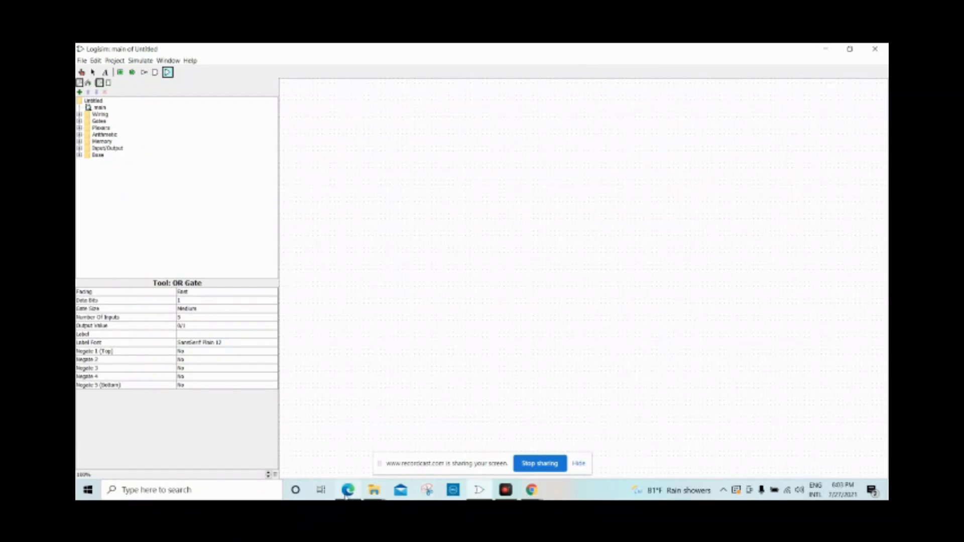
Switch to Microsoft Edge to read the two-input truth table in Doc1.pdf, and return to Logisim.
left_click(346, 493)
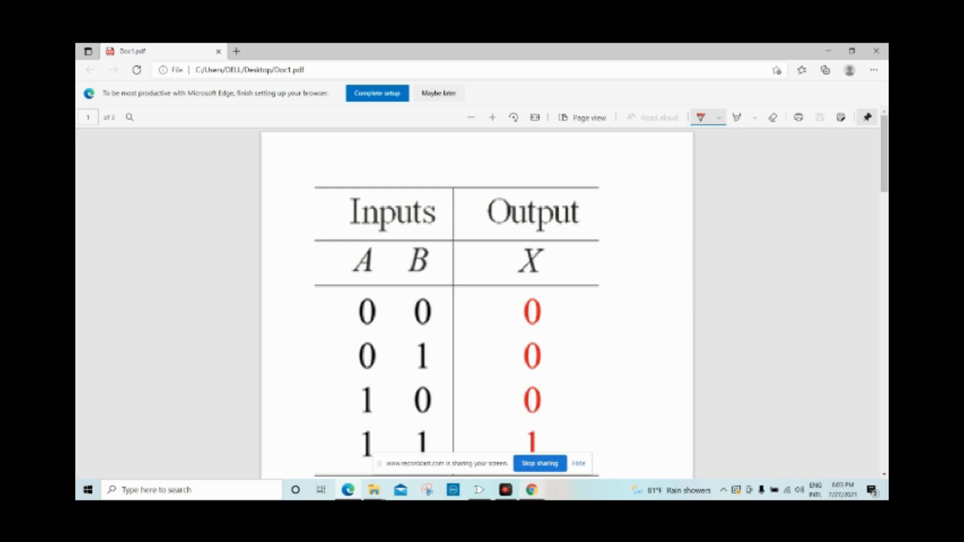
mouse_move(526, 496)
mouse_move(375, 490)
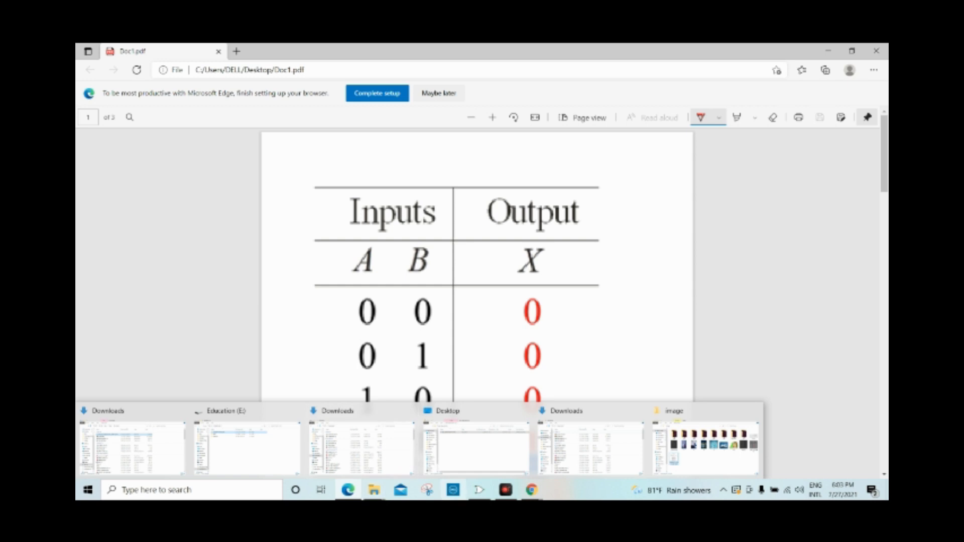
left_click(478, 491)
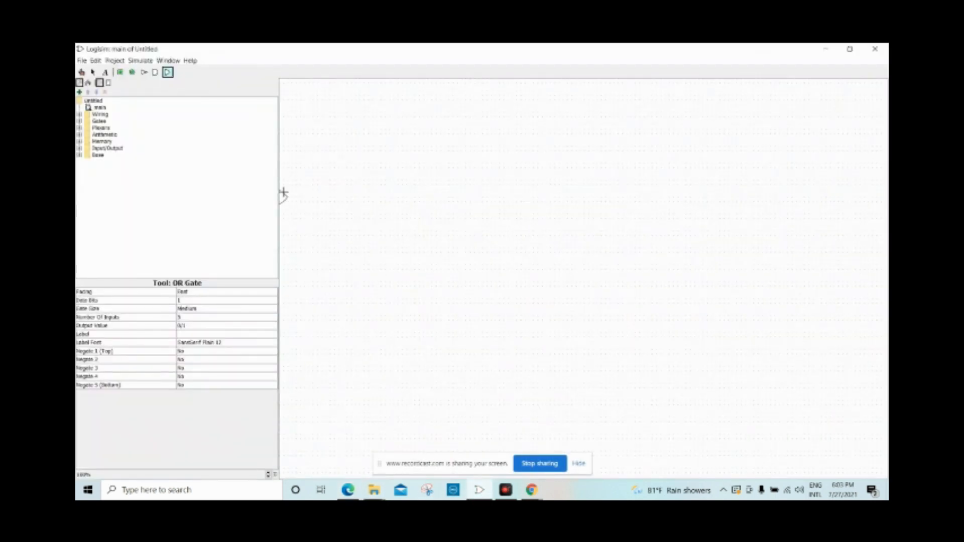
Place two input pins one above the other in the upper-left area of the circuit canvas.
left_click(121, 73)
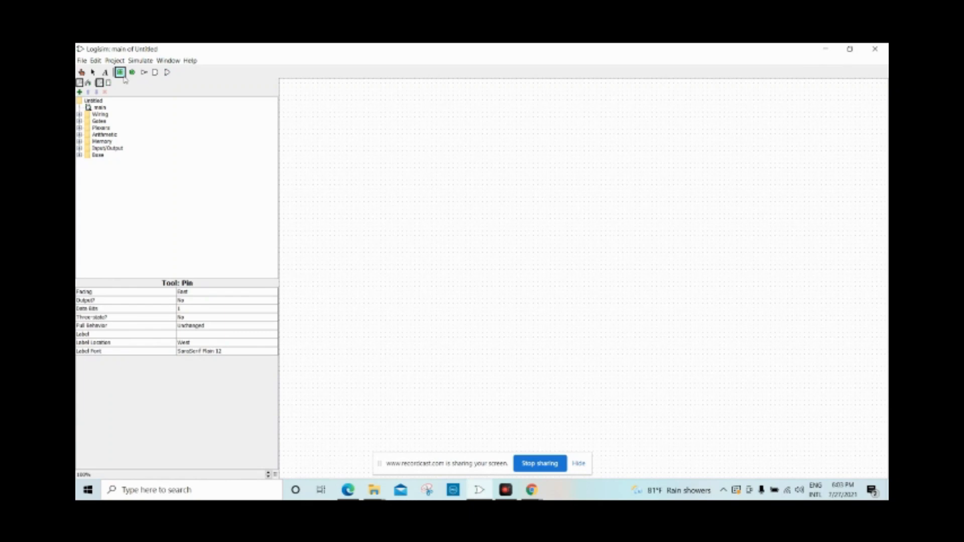
left_click(326, 132)
left_click(120, 72)
left_click(327, 155)
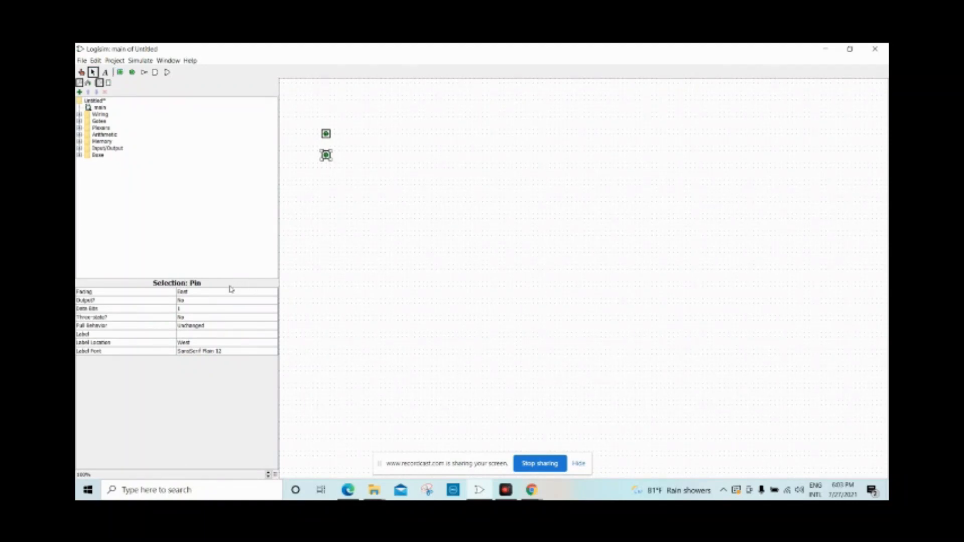
left_click(327, 134)
Add the text labels A beside the upper input pin and B beside the lower one.
left_click(106, 72)
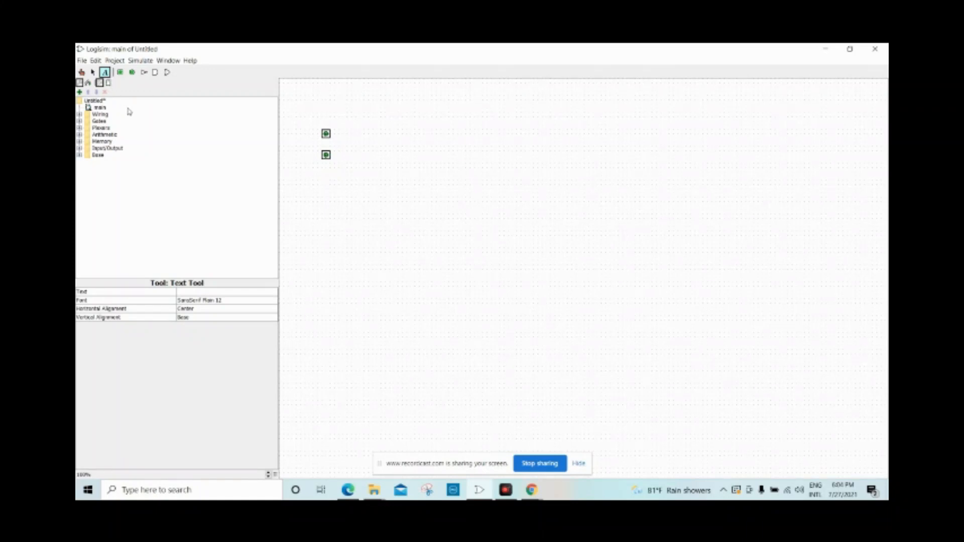
left_click(312, 134)
type("A")
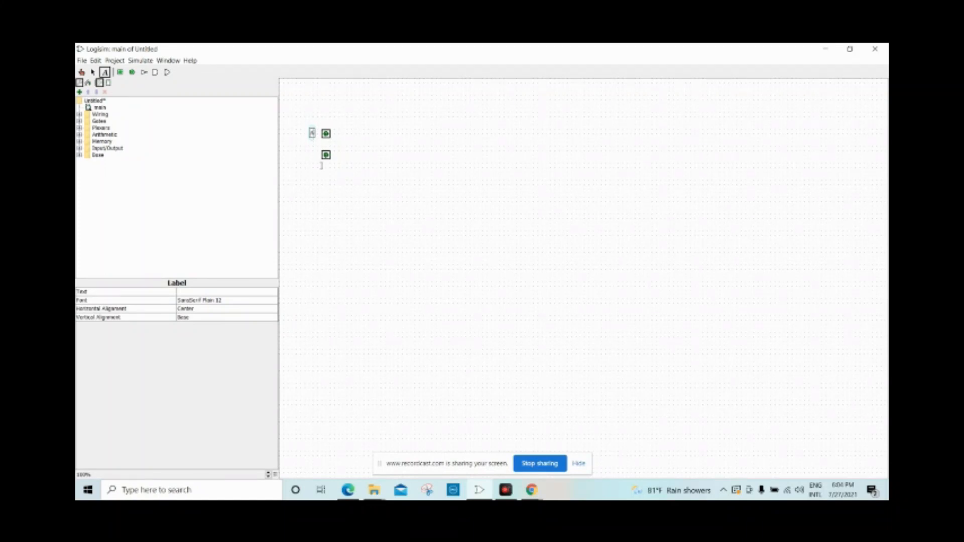
left_click(311, 153)
type("B")
Place an output pin to the right of the two input pins, midway between them in height.
left_click(132, 73)
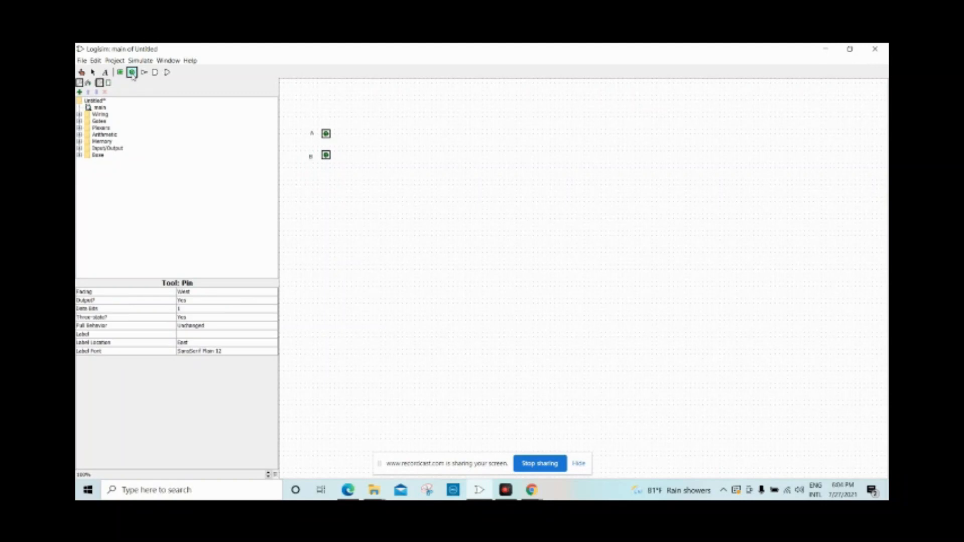
left_click(359, 142)
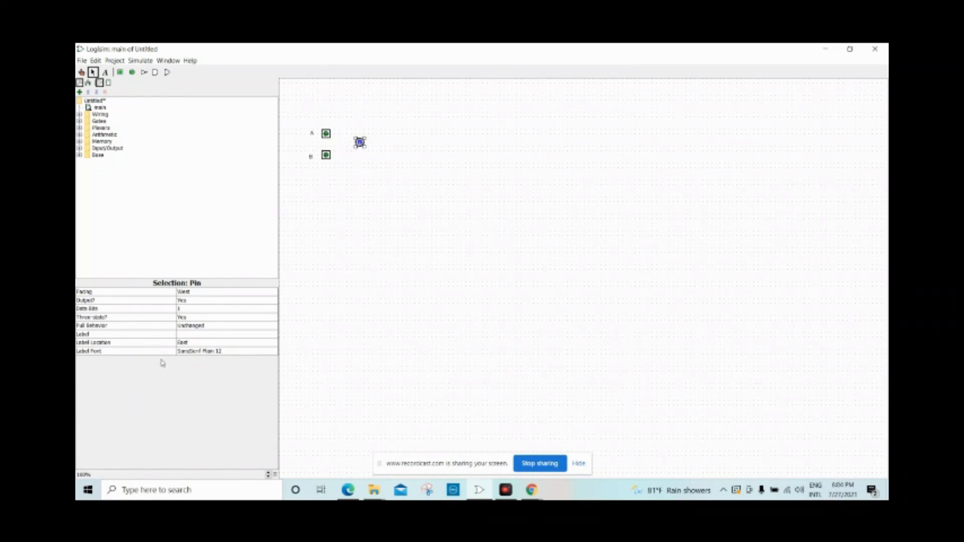
Examine the available facing directions of the output pin and of input pin A.
left_click(198, 292)
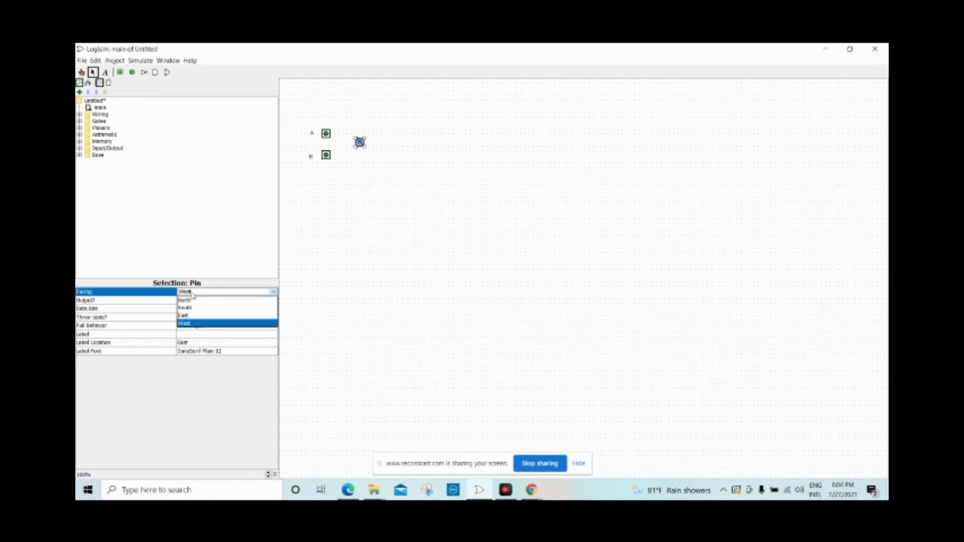
left_click(226, 187)
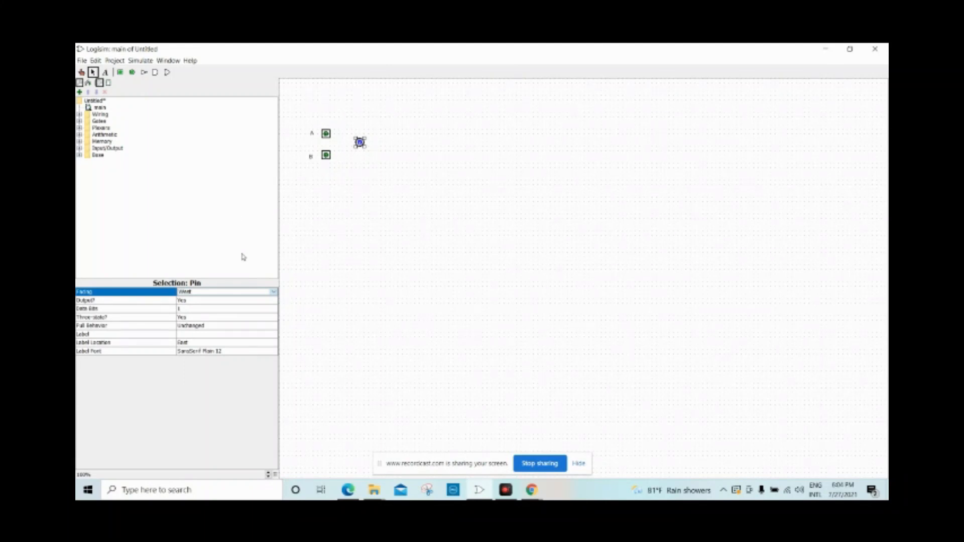
left_click(327, 134)
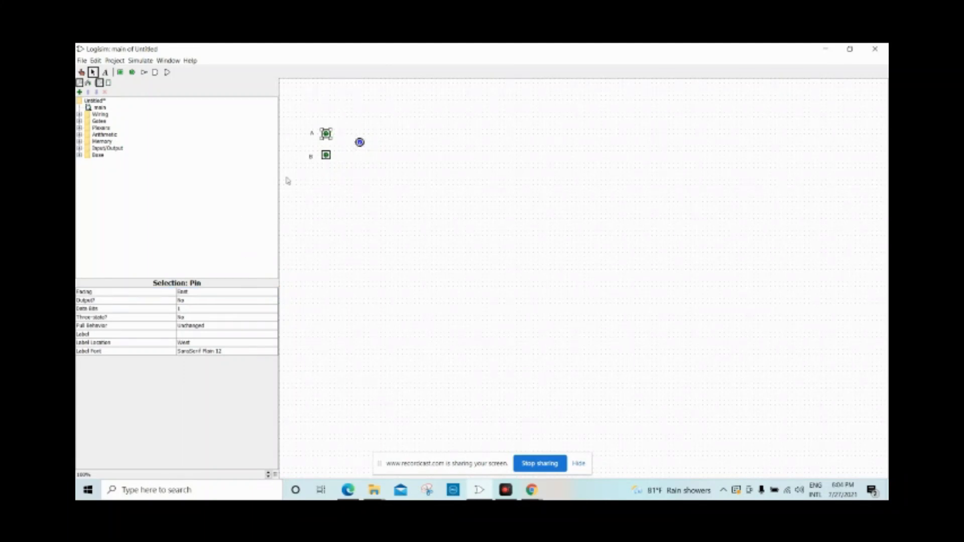
left_click(200, 293)
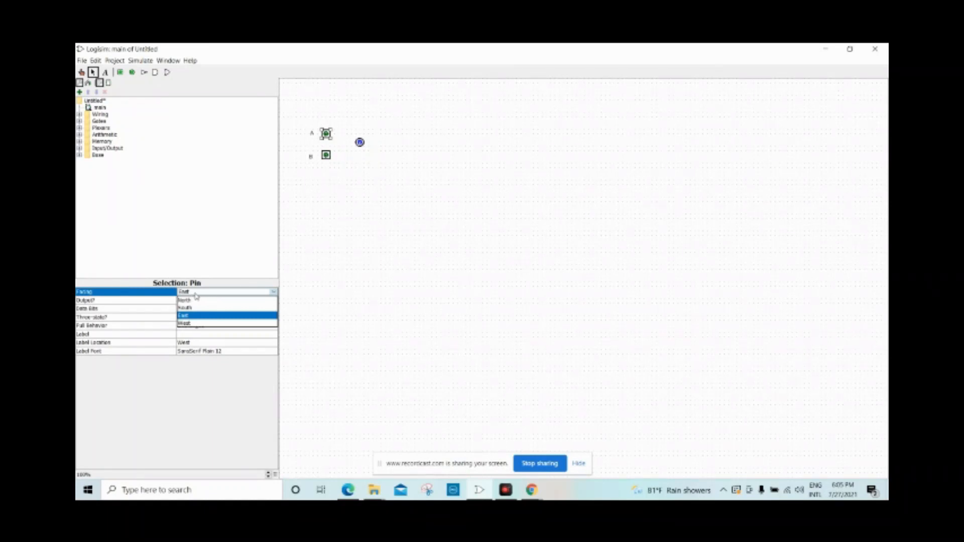
left_click(191, 227)
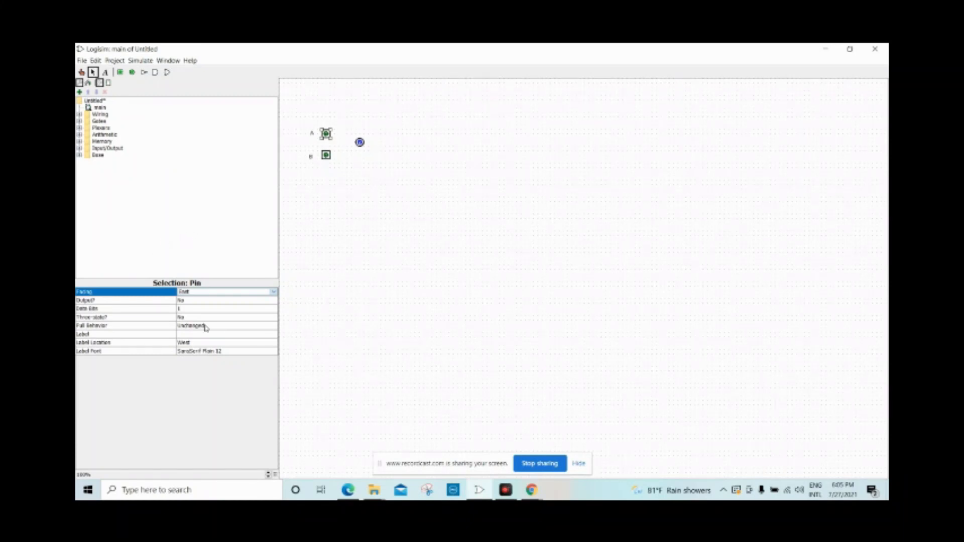
left_click(182, 298)
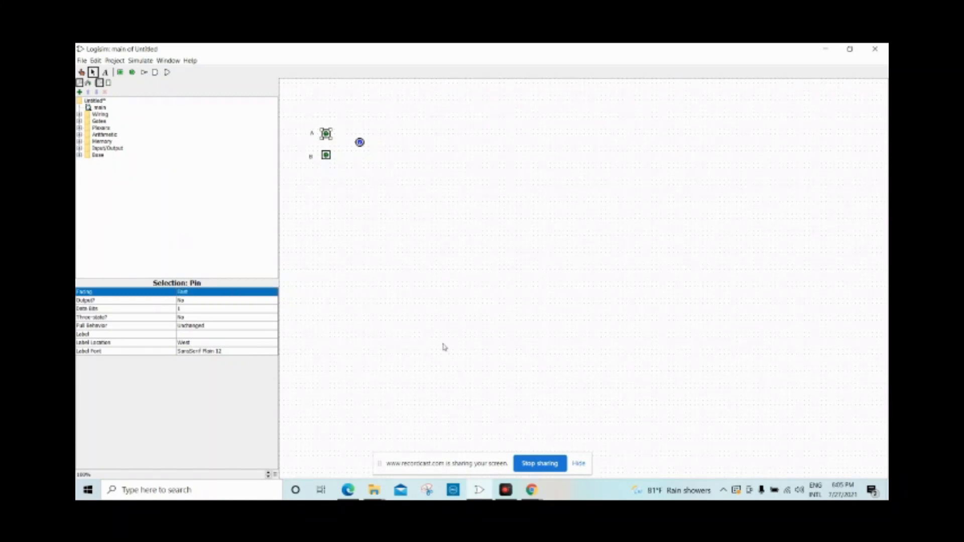
Recheck the truth table for inputs A and B in Microsoft Edge and return to Logisim.
left_click(345, 494)
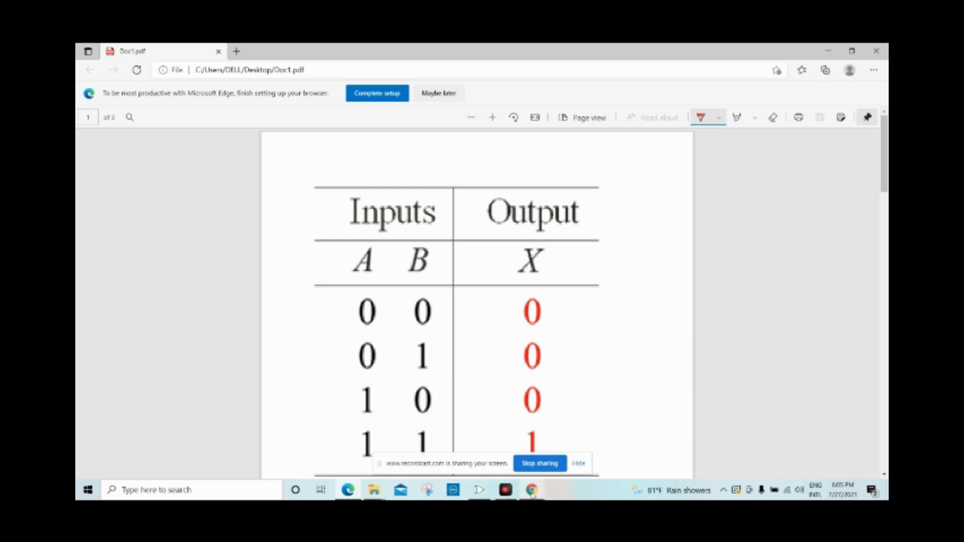
left_click(480, 489)
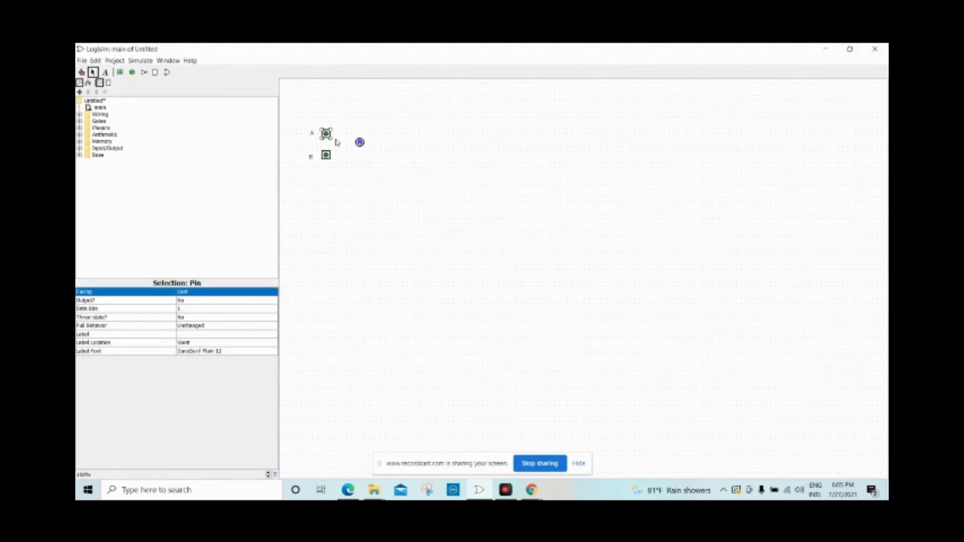
Move the output pin farther right and place an AND gate between it and the input pins.
left_click_drag(359, 142, 402, 143)
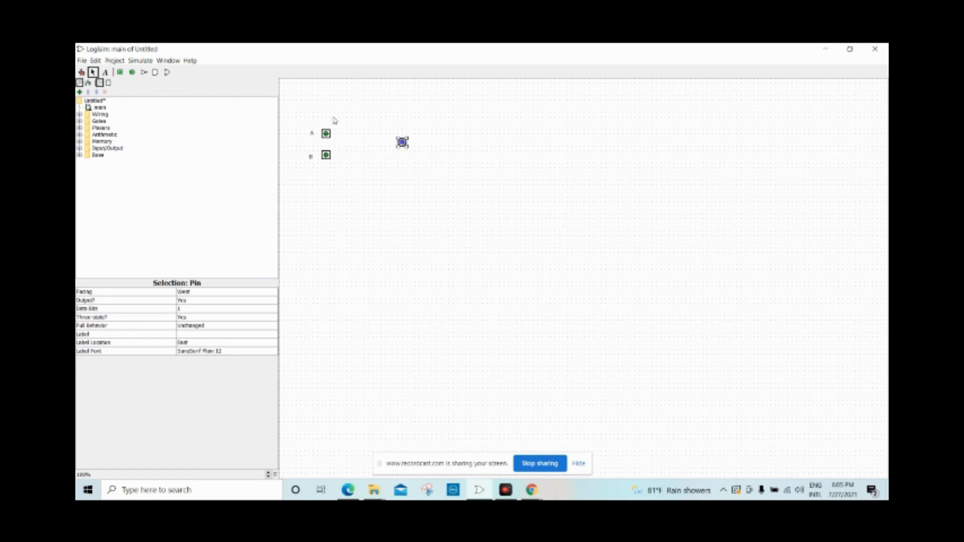
left_click(156, 73)
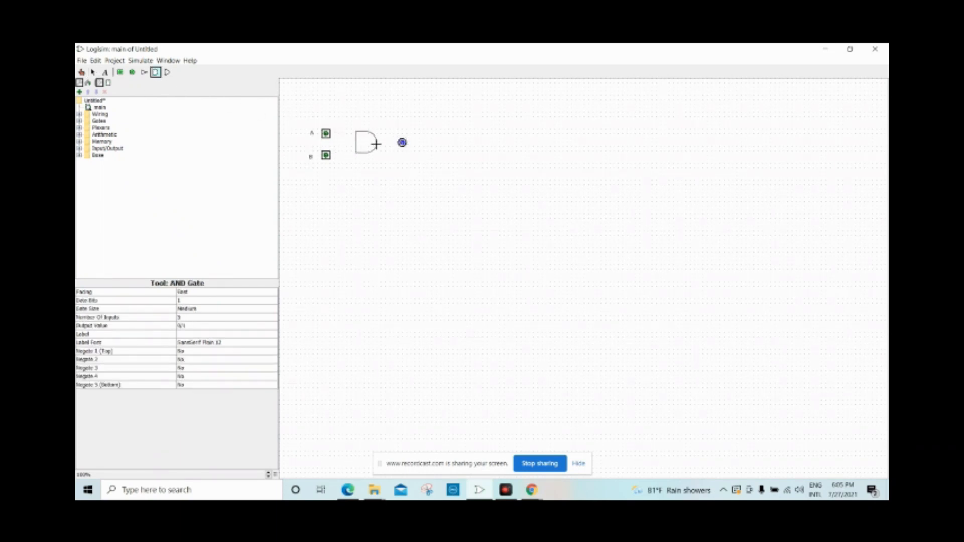
left_click(376, 142)
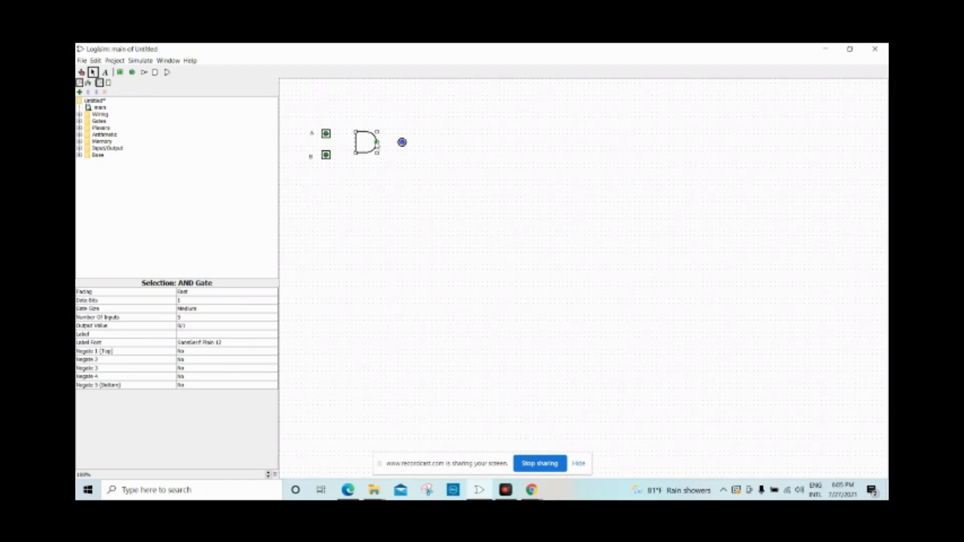
Wire the AND gate to the output pin and inputs A and B, and move pin B up to straighten its wire.
left_click_drag(378, 143, 403, 143)
left_click_drag(331, 136, 352, 138)
left_click(328, 156)
left_click_drag(335, 158, 356, 147)
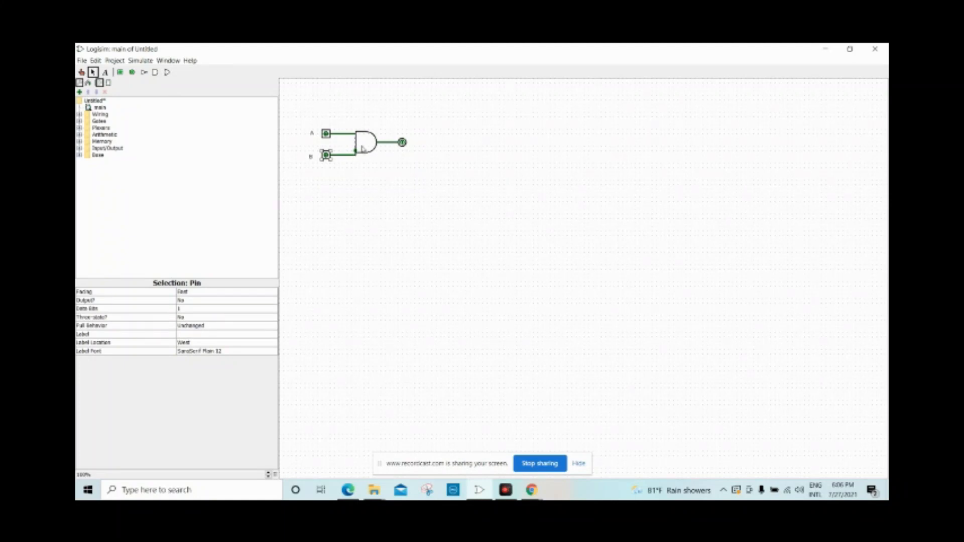
left_click(363, 151)
left_click_drag(328, 158, 329, 154)
Set the AND gate's number of inputs to 2.
left_click(361, 147)
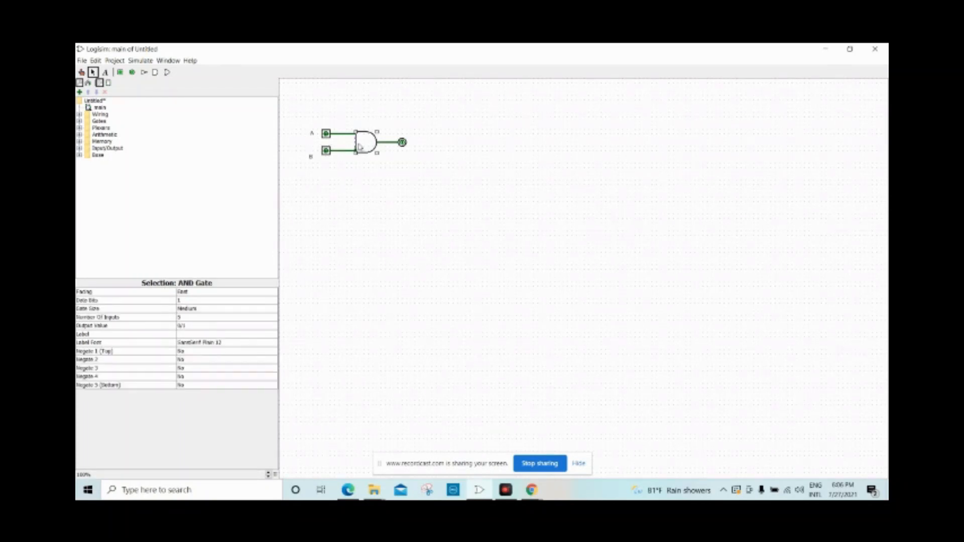
left_click(243, 317)
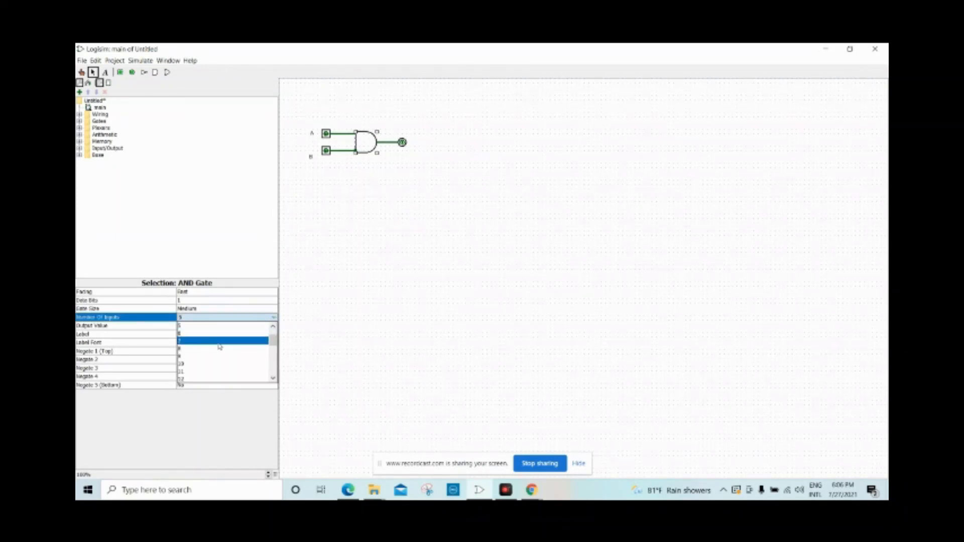
left_click(215, 325)
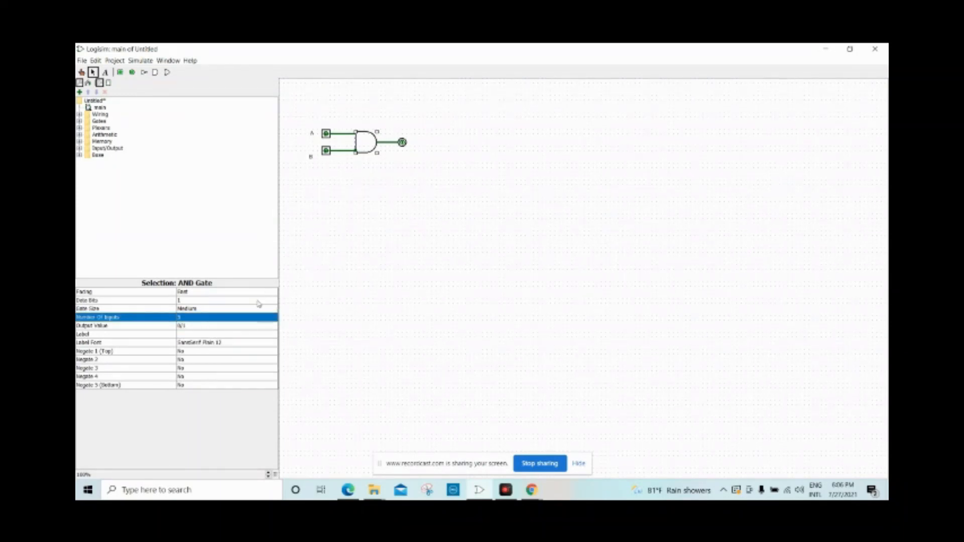
left_click(233, 320)
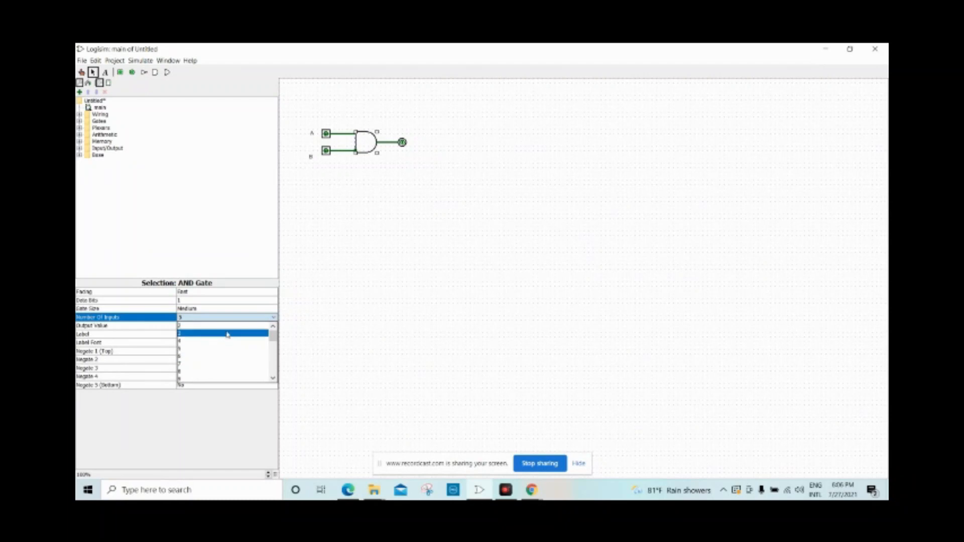
left_click(224, 327)
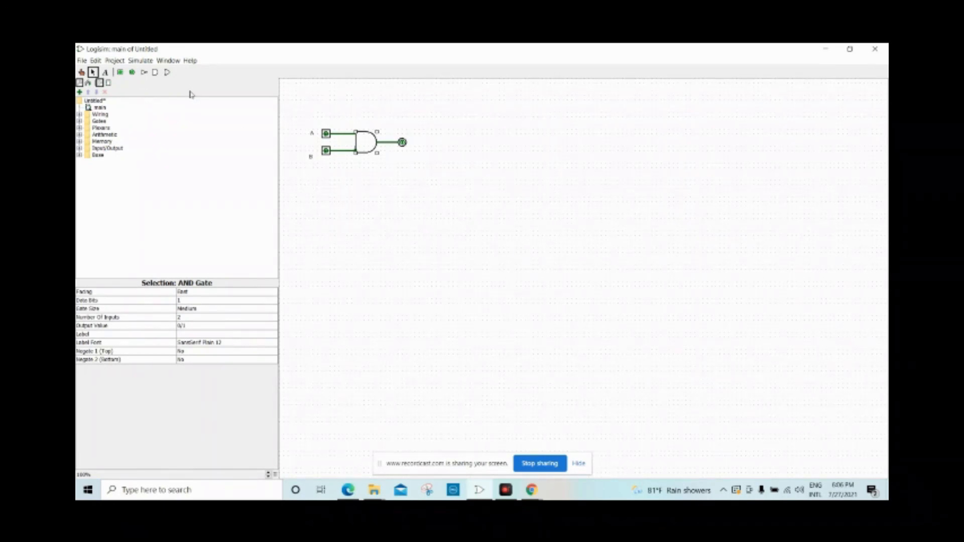
Toggle inputs A and B with the Poke tool to test the AND gate's output.
left_click(81, 71)
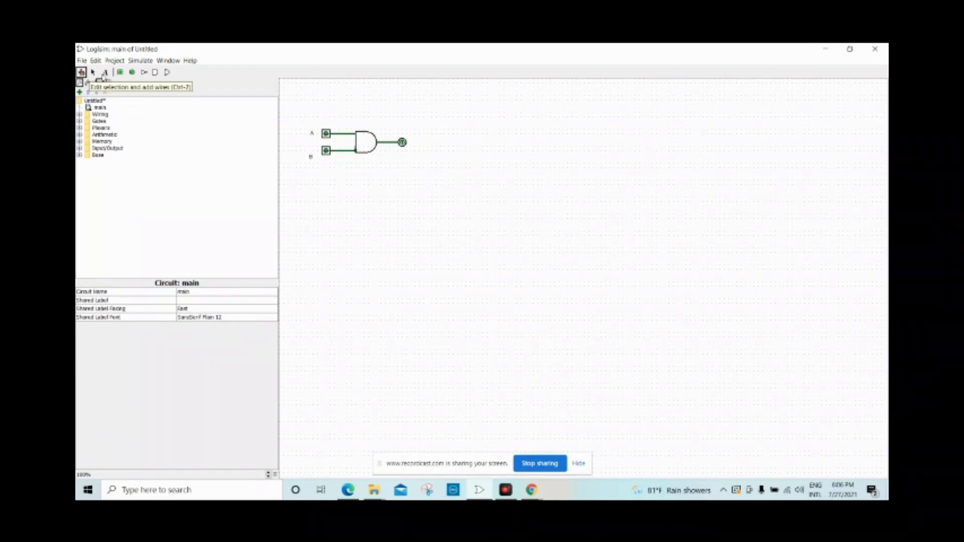
left_click(328, 137)
left_click(328, 136)
left_click(327, 137)
left_click(327, 152)
left_click(326, 152)
left_click(326, 136)
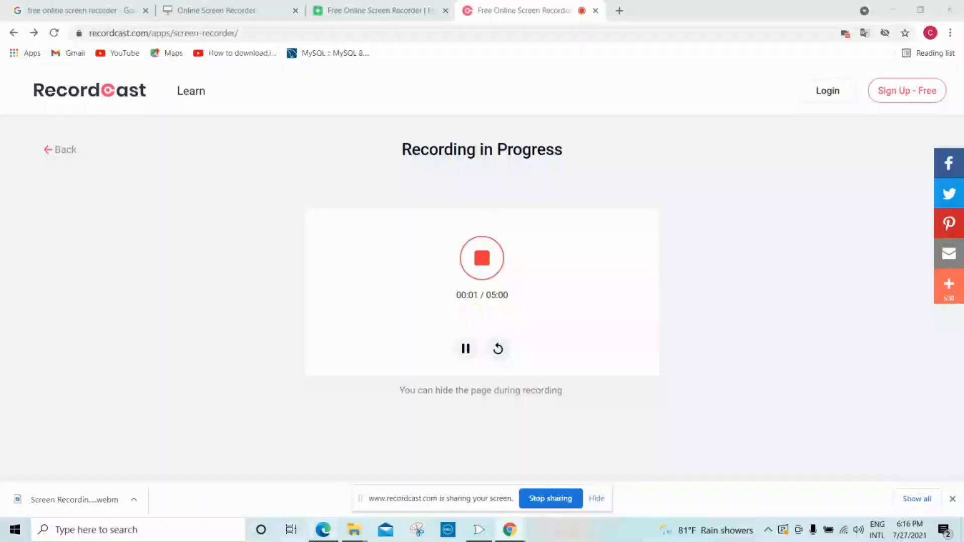
Switch to Microsoft Edge and view the truth table on the first page of Doc1.pdf.
left_click(323, 529)
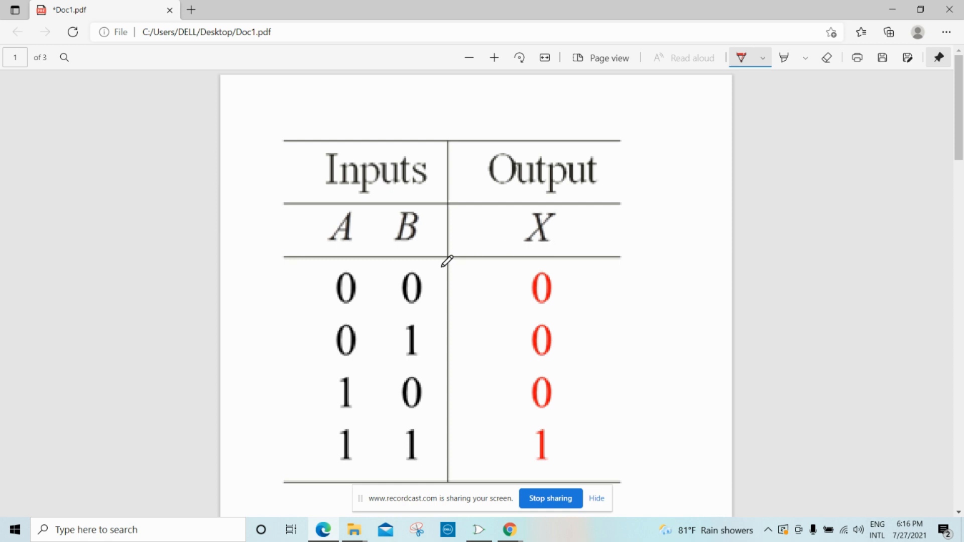
Underline the 0, 0, 0 row of the AND truth table, and switch to Logisim to set inputs A and B to 0.
left_click_drag(334, 311, 431, 311)
left_click_drag(530, 305, 565, 306)
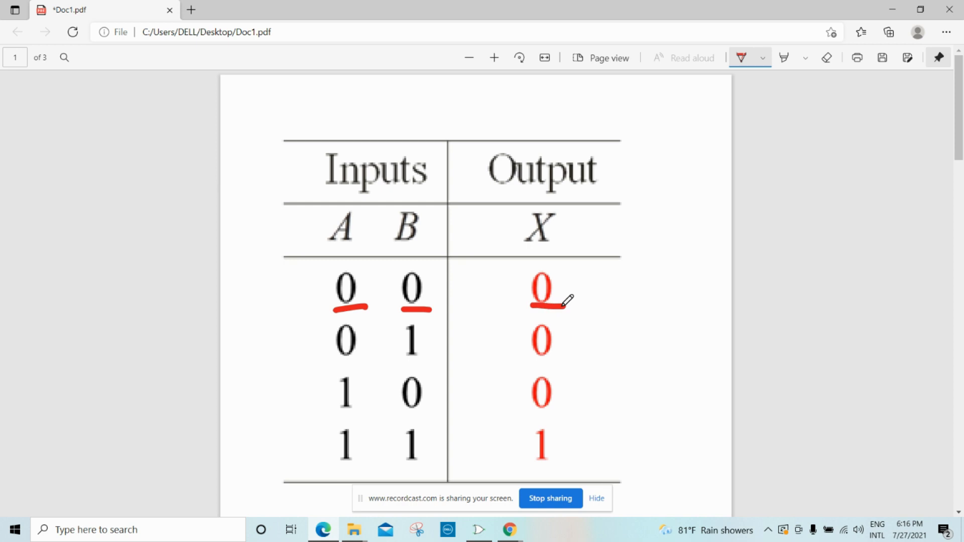
left_click(485, 526)
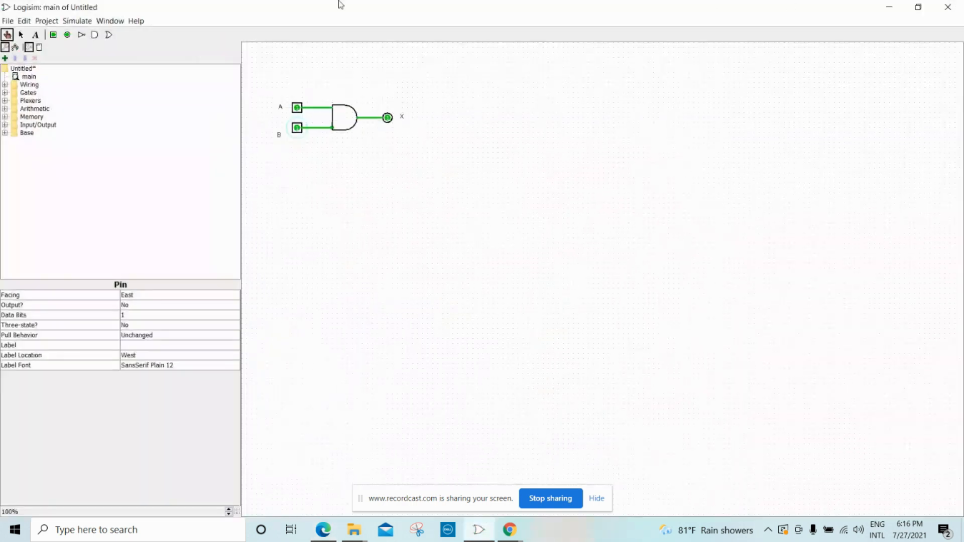
left_click(297, 108)
left_click(297, 127)
Return to Doc1.pdf in Edge, tick the truth table's first row, and underline the second row's inputs 0 and 1.
left_click(353, 531)
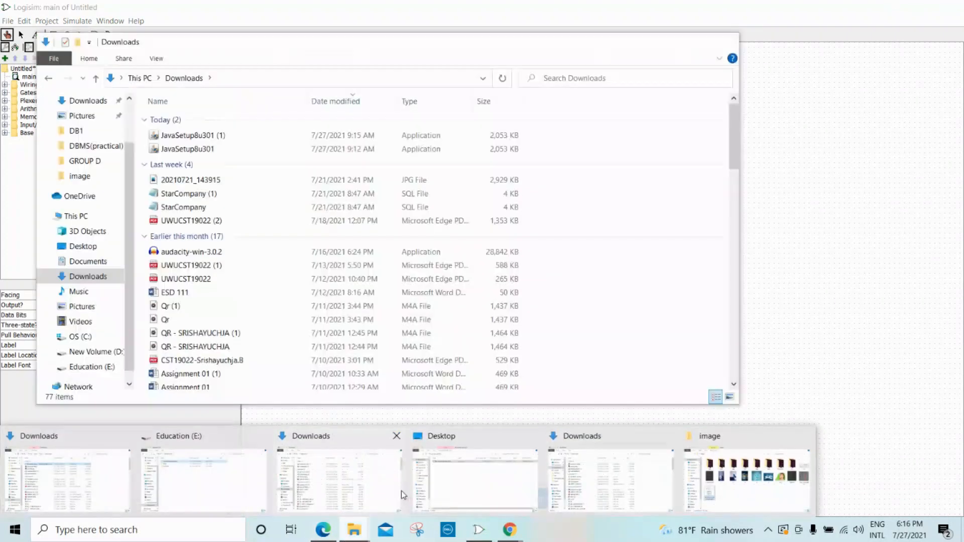
left_click(335, 534)
mouse_move(588, 295)
left_mouse_down()
mouse_move(616, 290)
mouse_move(638, 268)
left_mouse_up()
left_click_drag(334, 366, 432, 359)
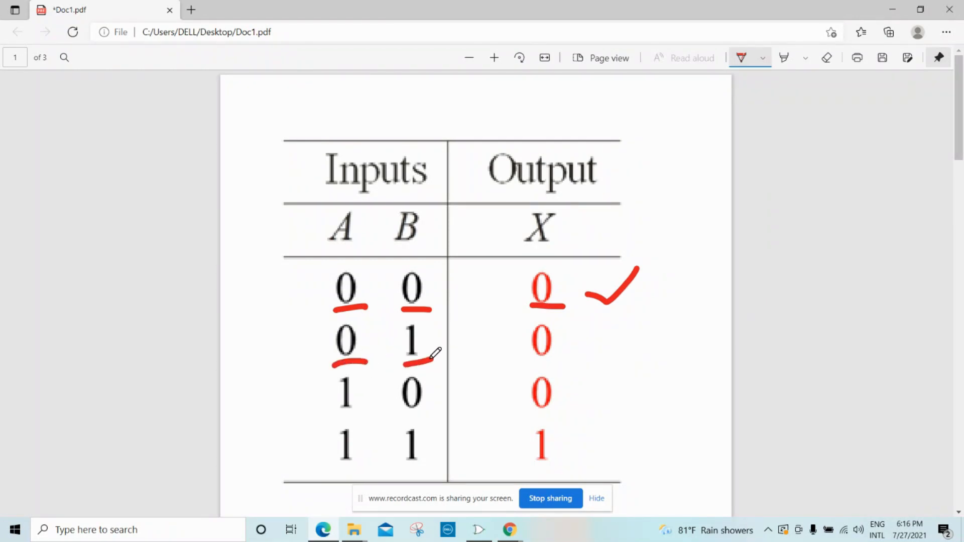
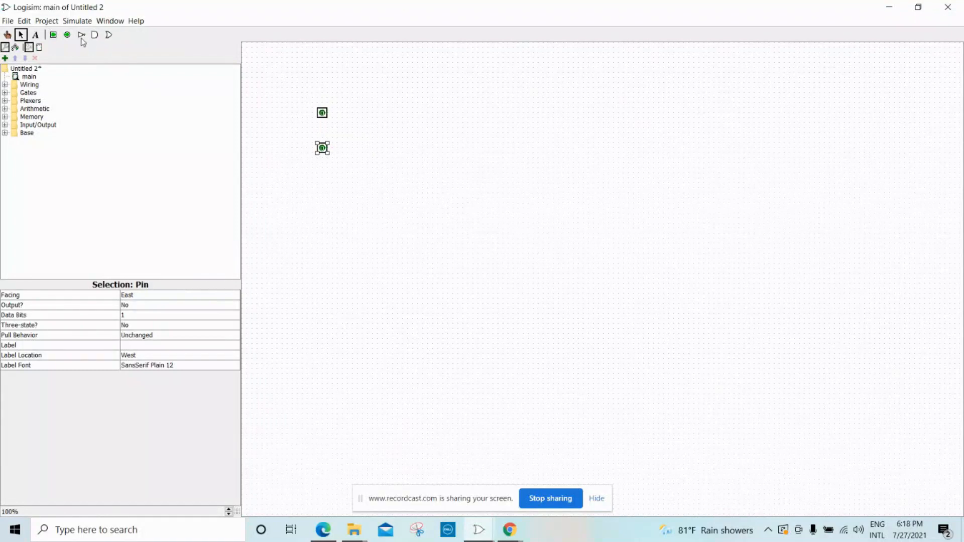
Place an OR gate beside the two input pins and set its number of inputs to 2.
left_click(109, 34)
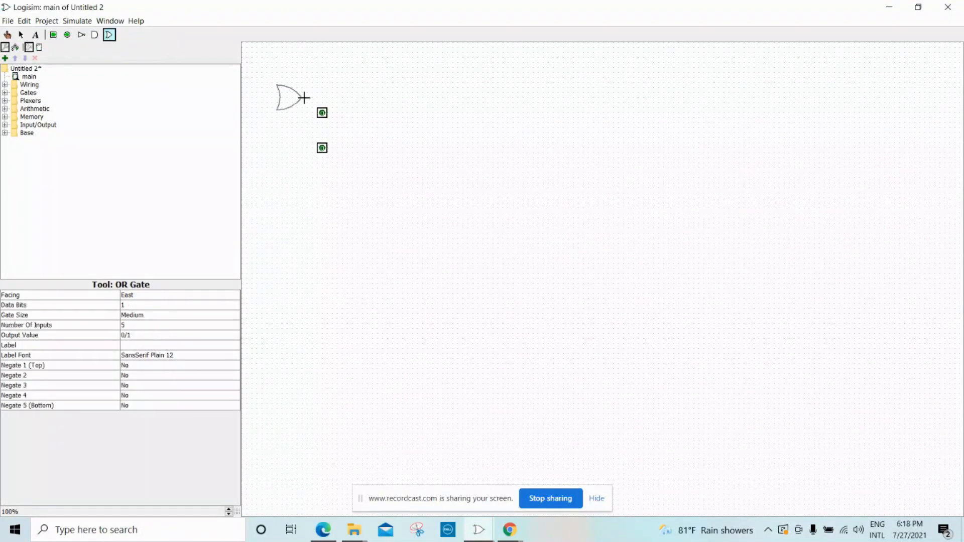
left_click(388, 129)
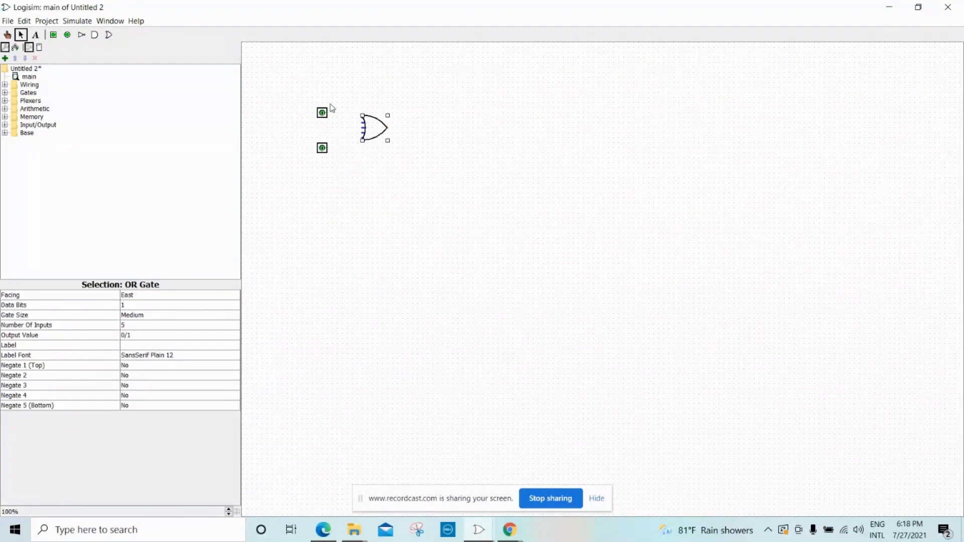
left_click(143, 326)
scroll(146, 347, "up", 2)
left_click(149, 341)
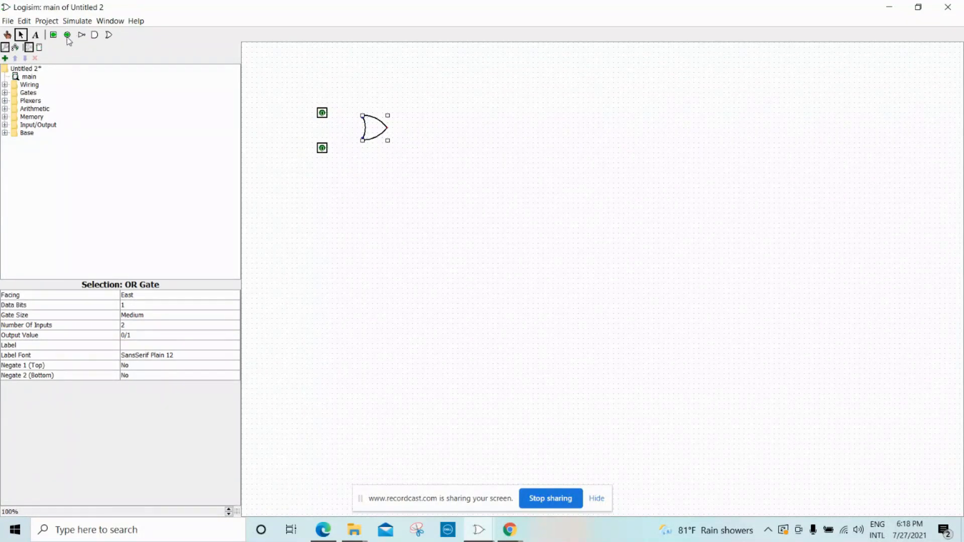
Add an output pin beyond the OR gate and wire both input pins and the output pin to the gate.
left_click(67, 36)
left_click(438, 128)
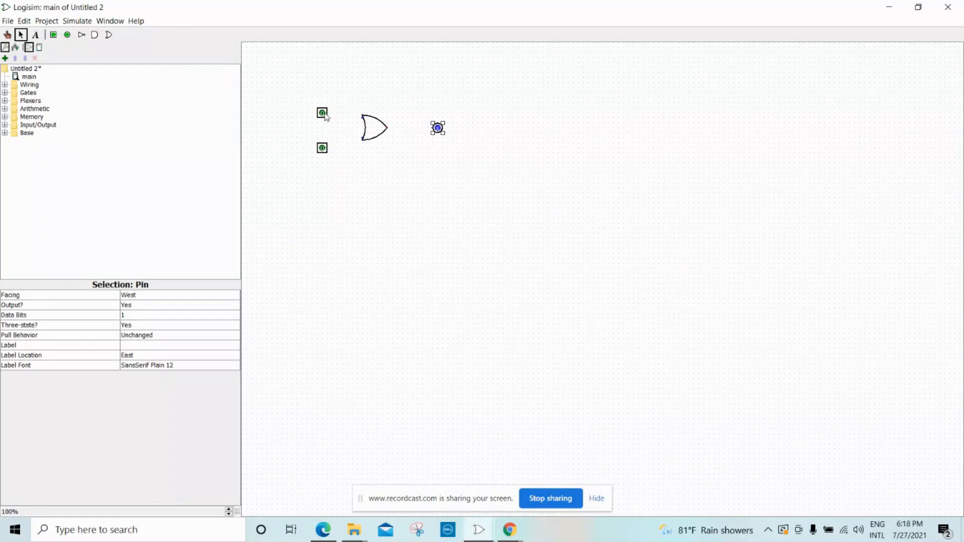
left_click_drag(340, 116, 354, 119)
left_click_drag(328, 148, 348, 149)
left_click_drag(389, 128, 436, 132)
left_click(473, 156)
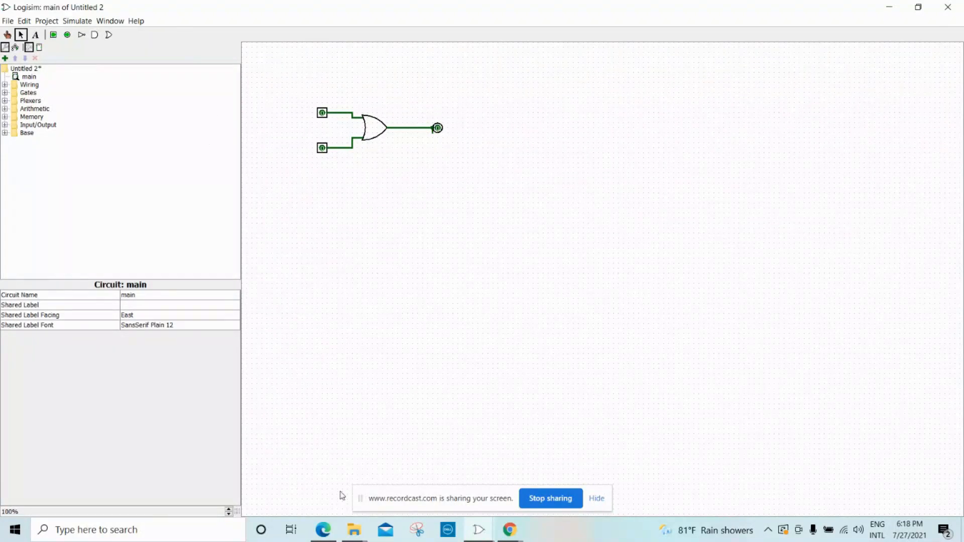
Switch to Edge and view the OR gate diagram and truth table on page 2 of Doc1.pdf.
left_click(324, 530)
scroll(362, 377, "down", 5)
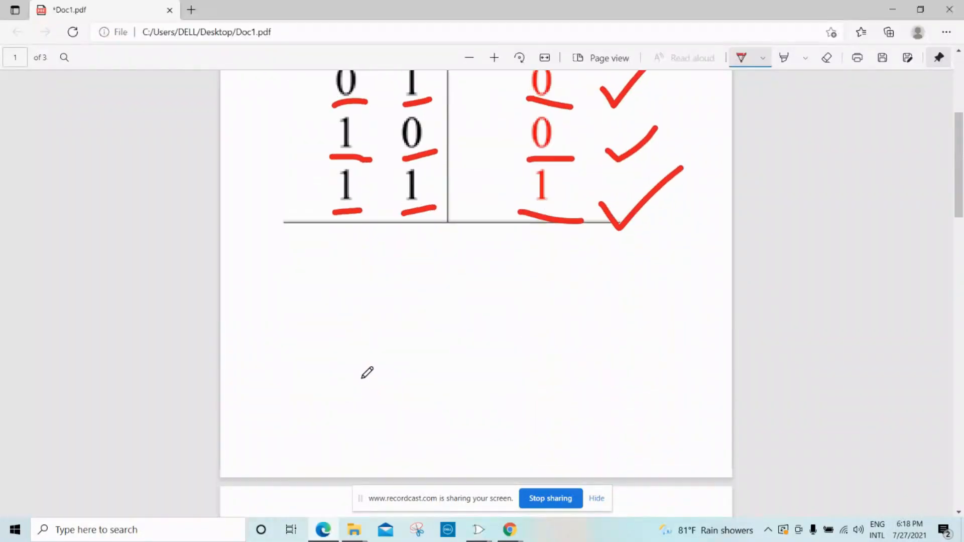
scroll(367, 373, "down", 10)
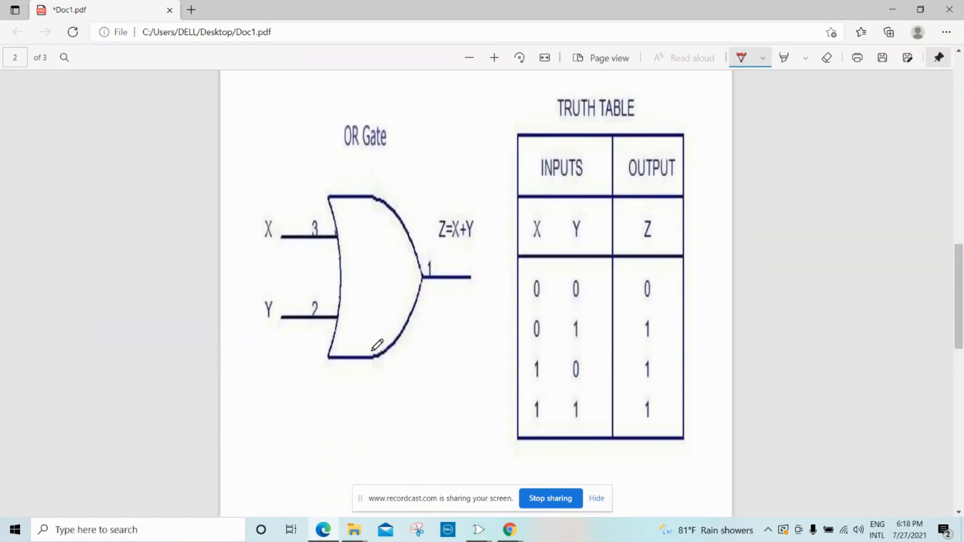
scroll(378, 346, "down", 3)
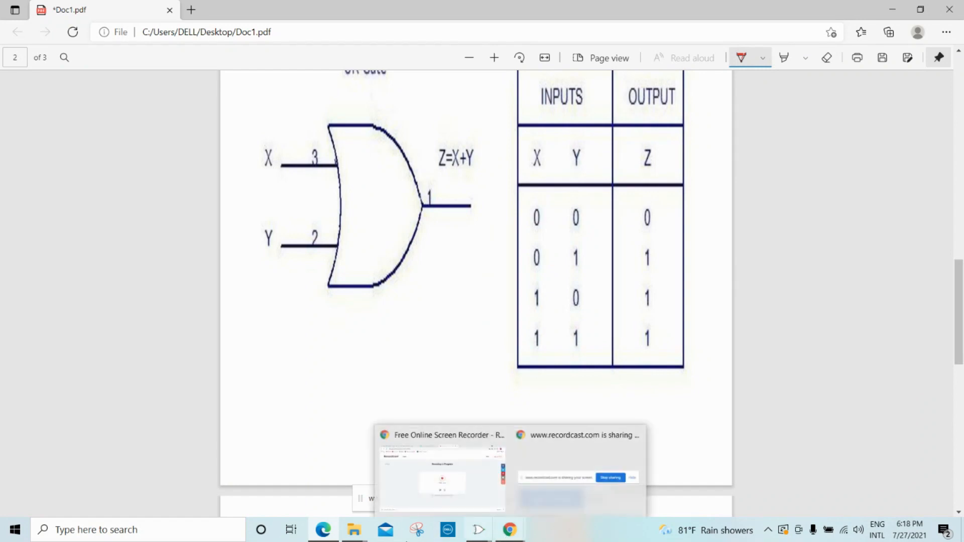
Return to the Untitled 2 circuit in Logisim and add text labels X and Y beside the inputs and Z beside the output.
mouse_move(479, 528)
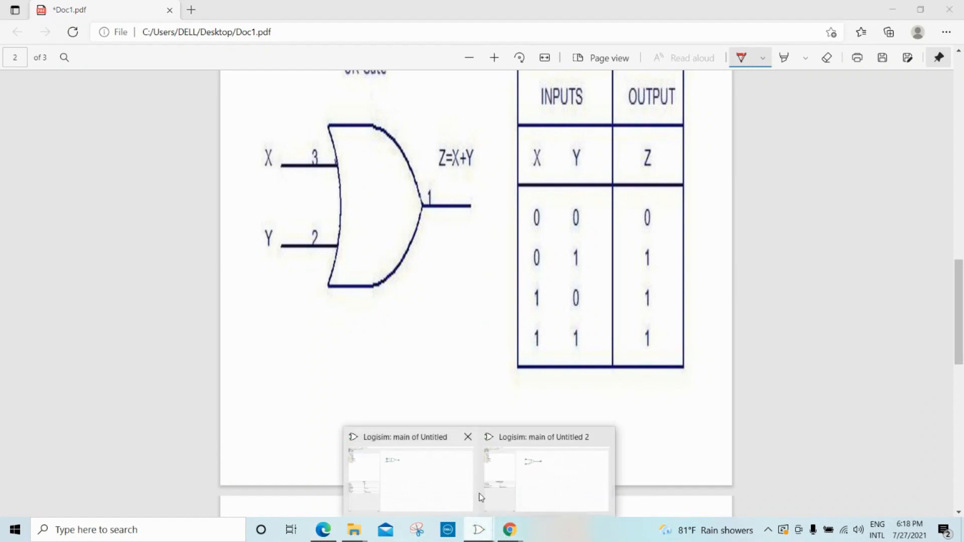
left_click(563, 463)
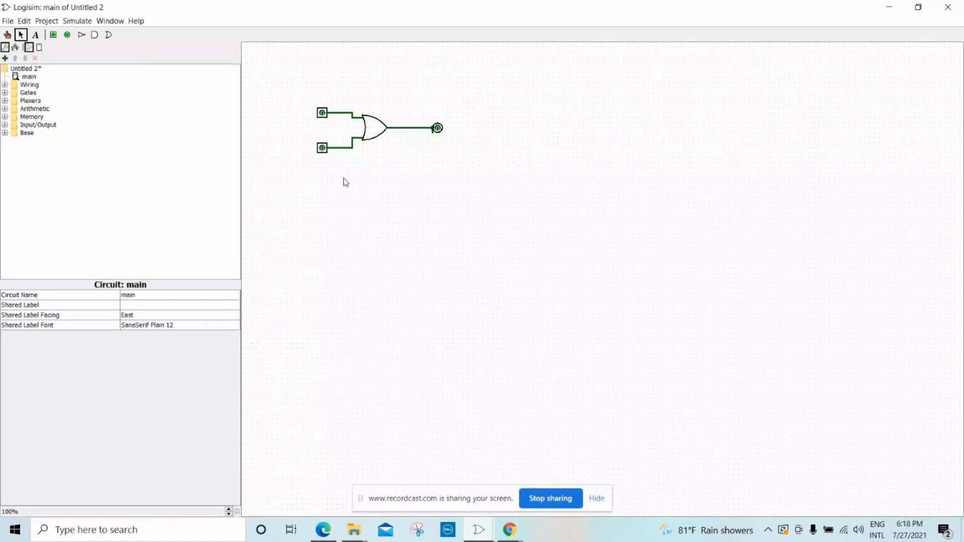
left_click(36, 35)
left_click(301, 109)
left_click(305, 111)
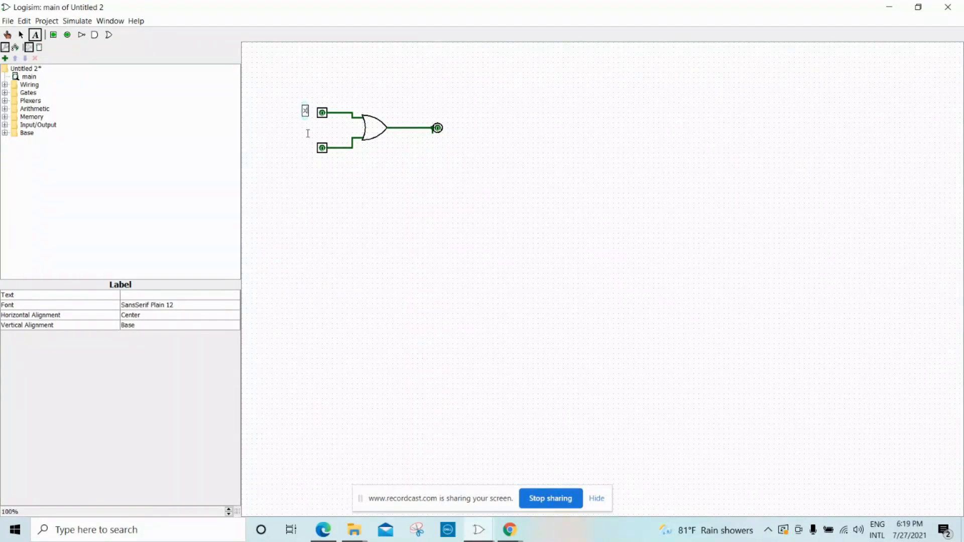
left_click(306, 152)
left_click(462, 126)
left_click(463, 143)
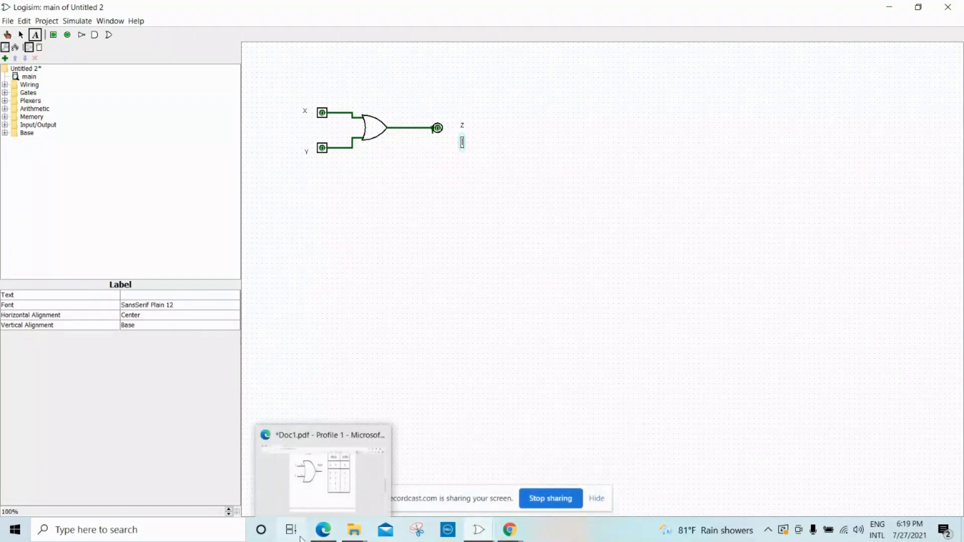
Switch to Edge, underline the 0, 0, 0 row of the OR truth table, and compare it with the Untitled 2 circuit in Logisim.
left_click(322, 537)
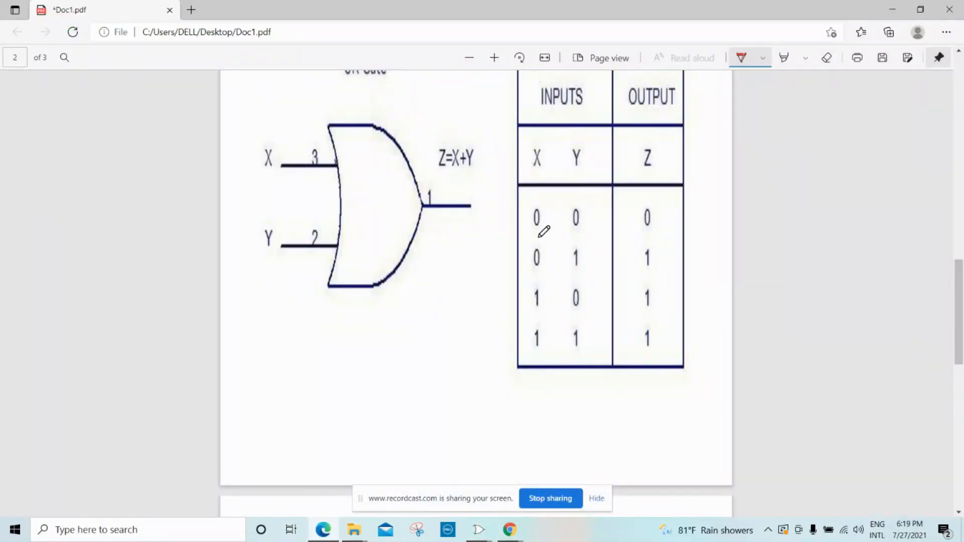
scroll(541, 246, "up", 2)
left_click_drag(521, 312, 659, 306)
left_click(479, 530)
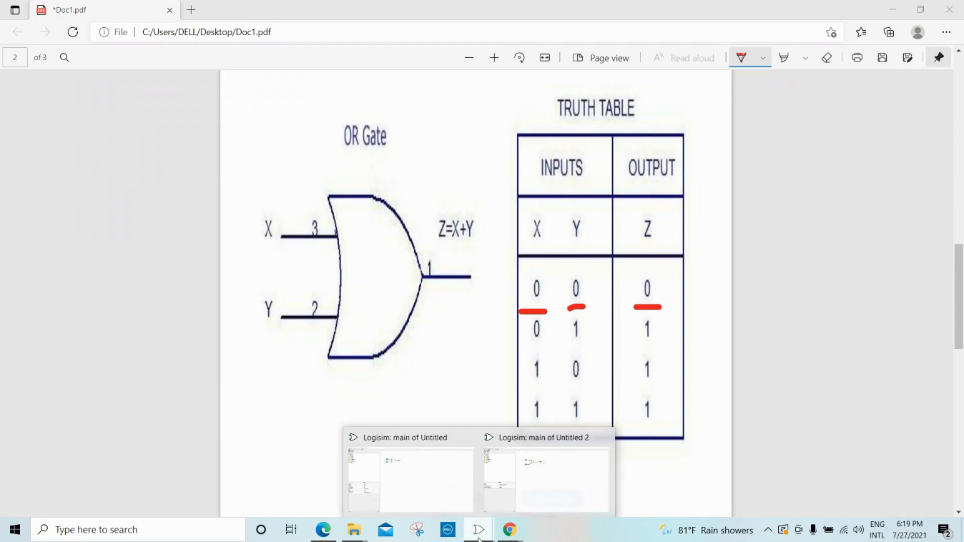
left_click(560, 480)
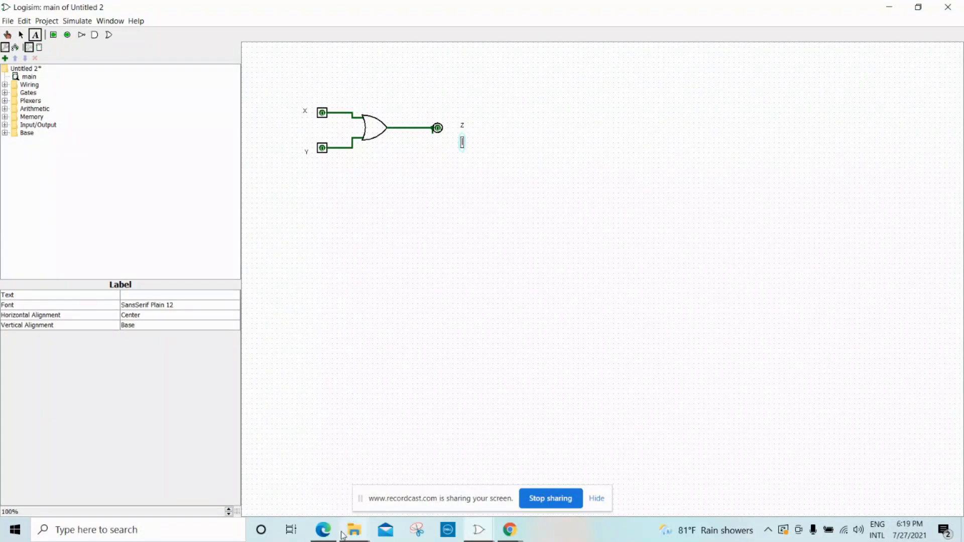
left_click(323, 530)
left_click_drag(690, 293, 733, 310)
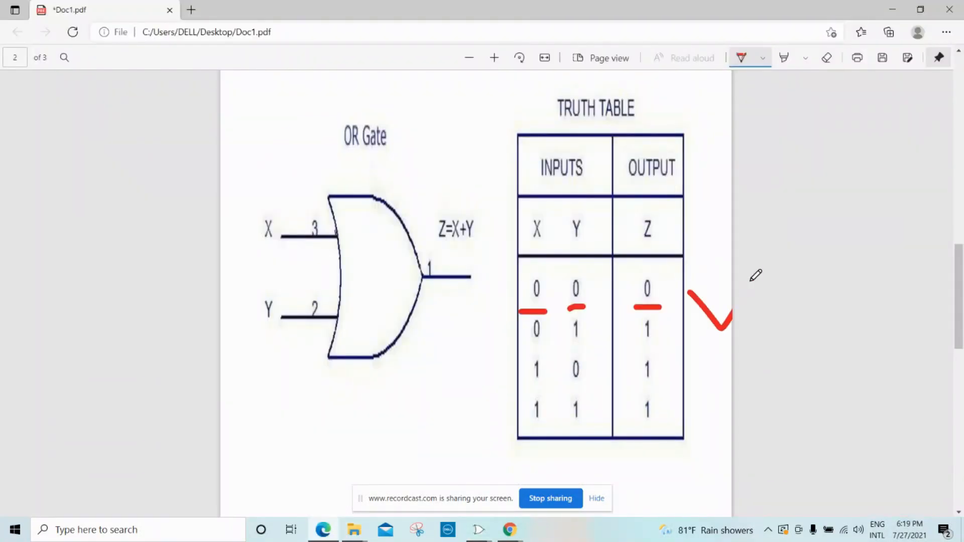
left_click(828, 58)
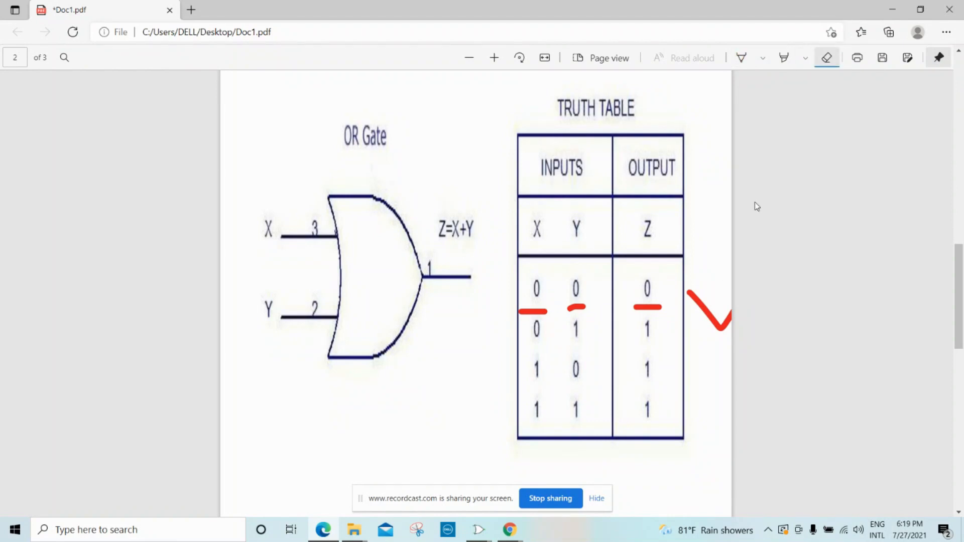
left_click_drag(698, 289, 708, 316)
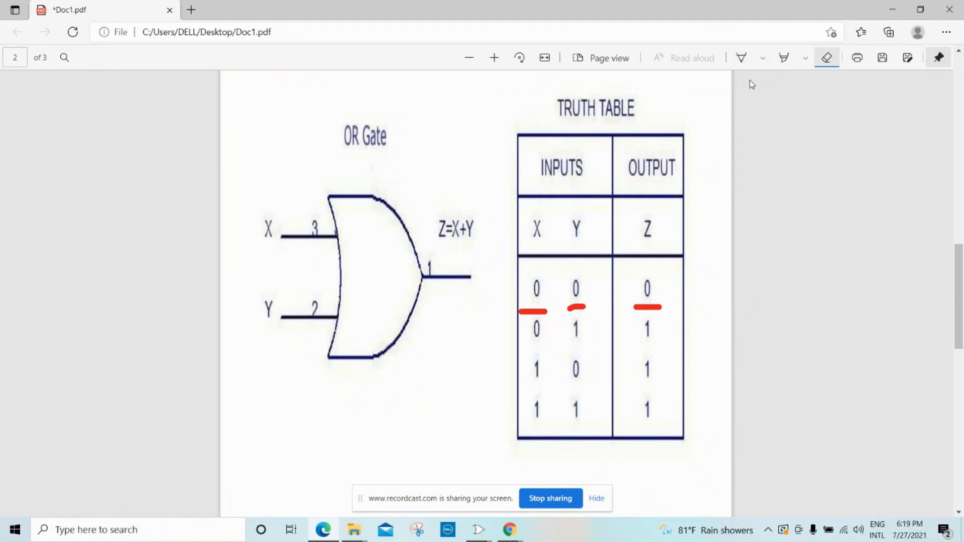
left_click(743, 61)
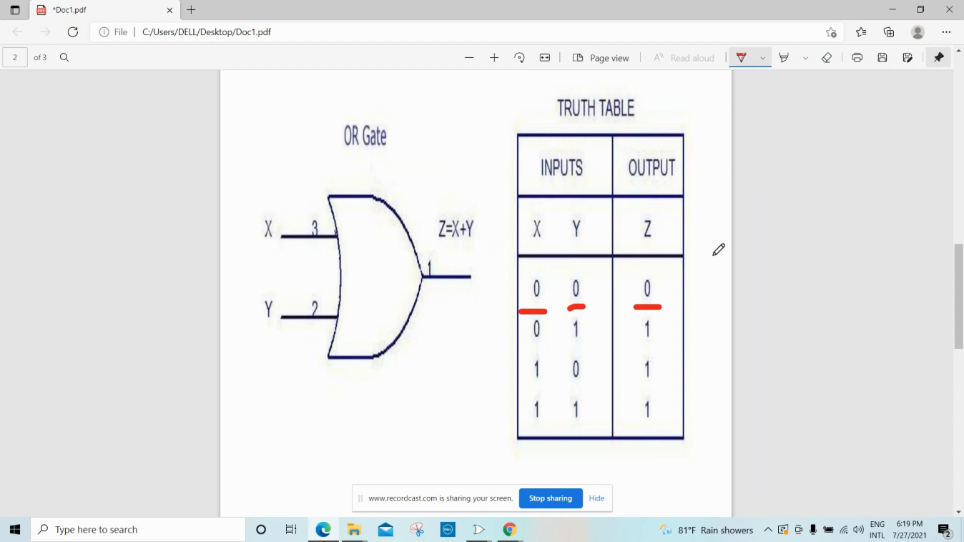
Draw a small tick beside the OR truth table's first row and underline the values of the 0, 1, 1 row.
mouse_move(696, 290)
left_mouse_down()
mouse_move(703, 299)
mouse_move(719, 285)
left_mouse_up()
left_click_drag(530, 343, 663, 345)
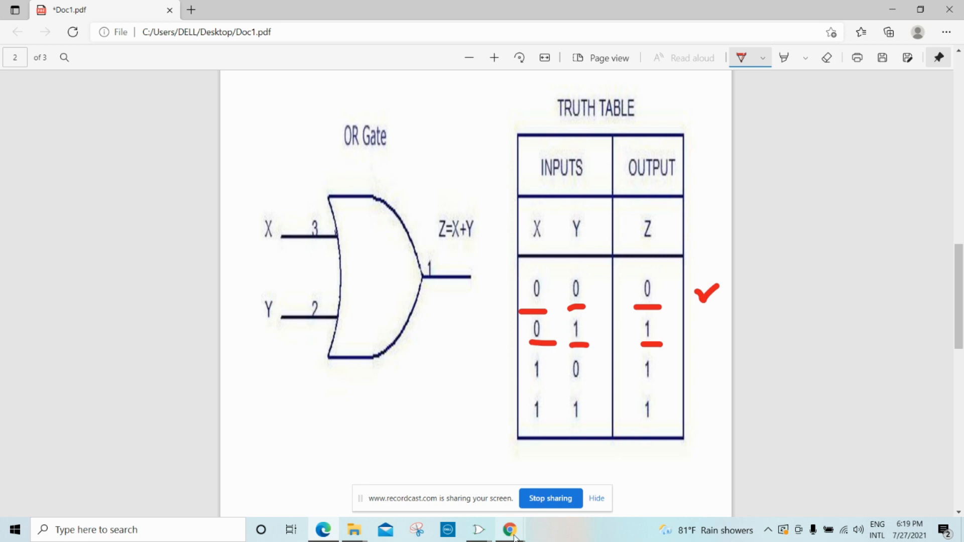
Switch to the Untitled 2 circuit in Logisim and set input Y to 1 with the Poke tool.
mouse_move(479, 530)
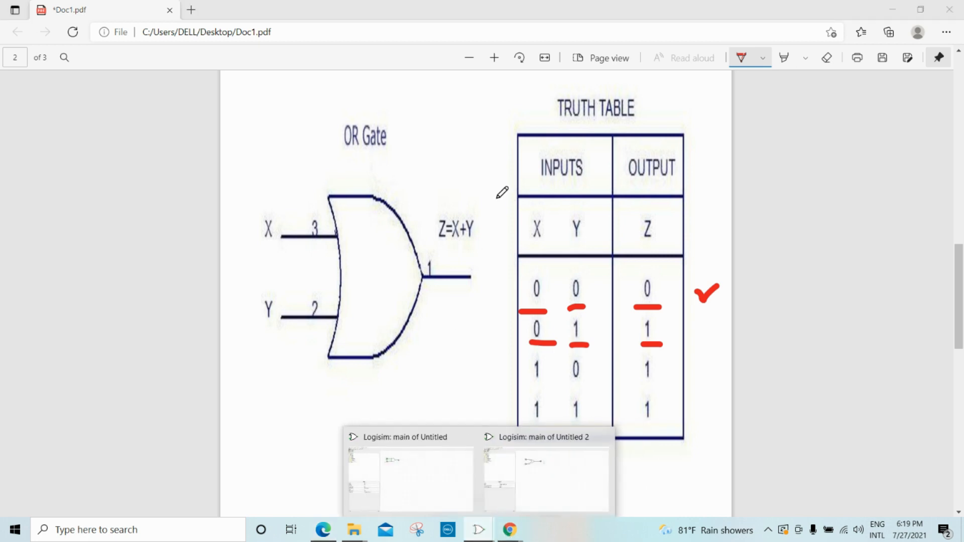
left_click(519, 496)
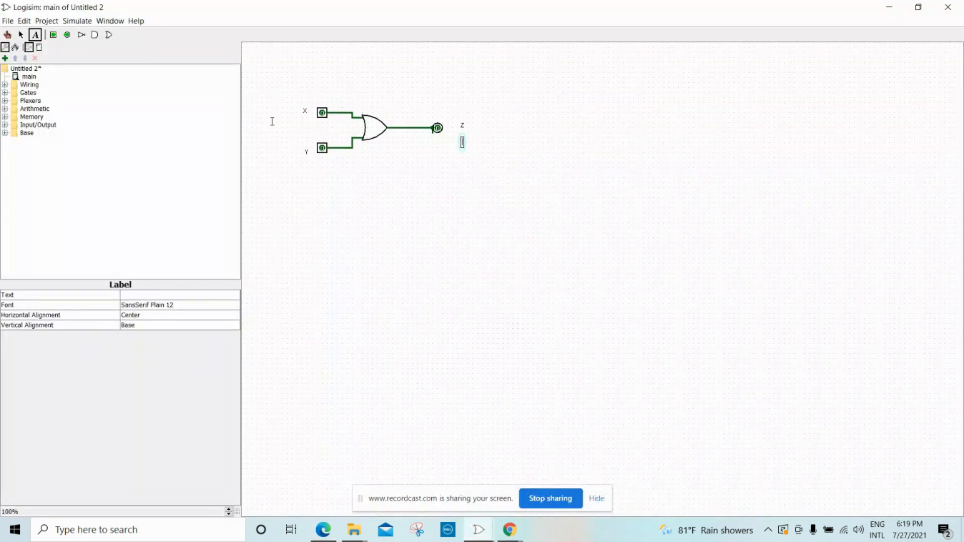
left_click(318, 149)
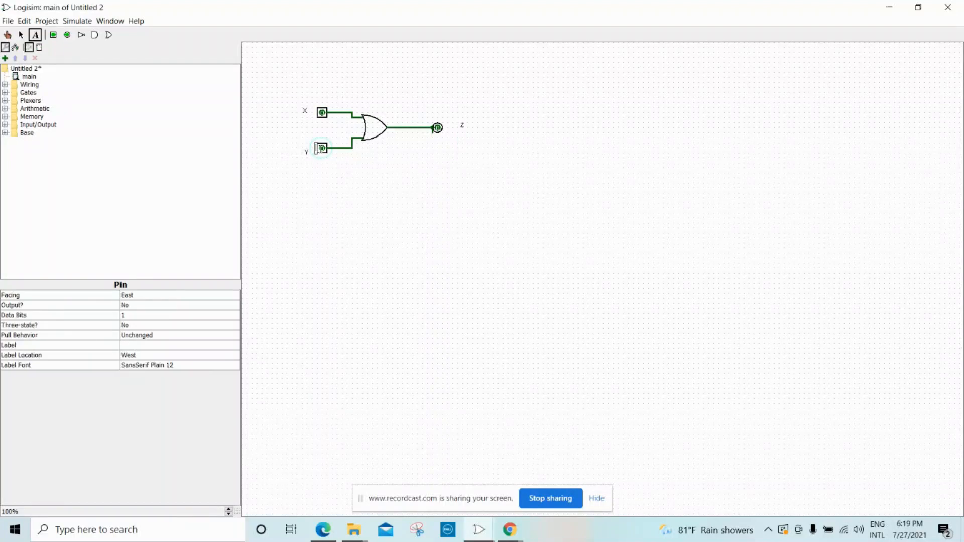
left_click(8, 34)
left_click(323, 150)
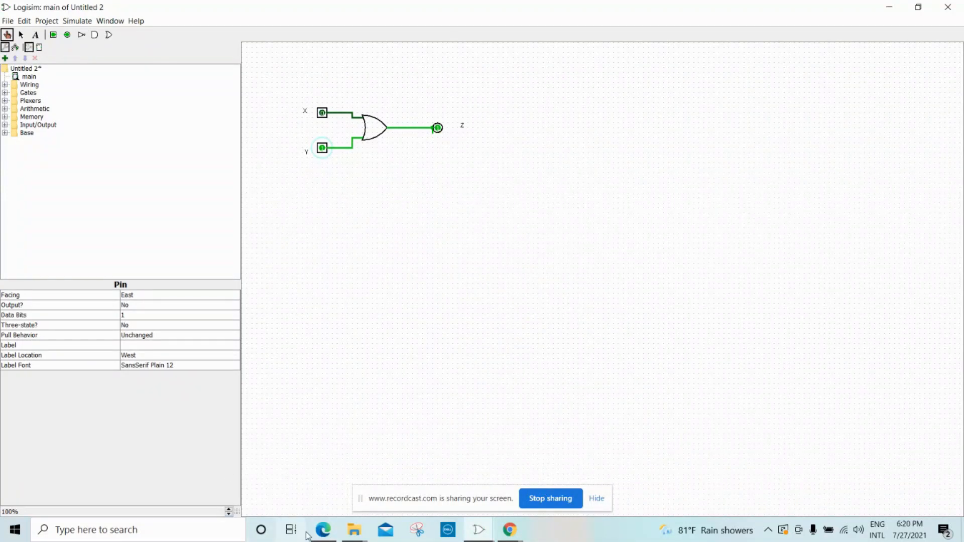
Return to Edge, tick the OR truth table's second row, and underline the values of the 1, 0, 1 row.
left_click(322, 531)
mouse_move(696, 337)
left_mouse_down()
mouse_move(717, 337)
mouse_move(728, 325)
left_mouse_up()
left_click_drag(530, 384, 661, 381)
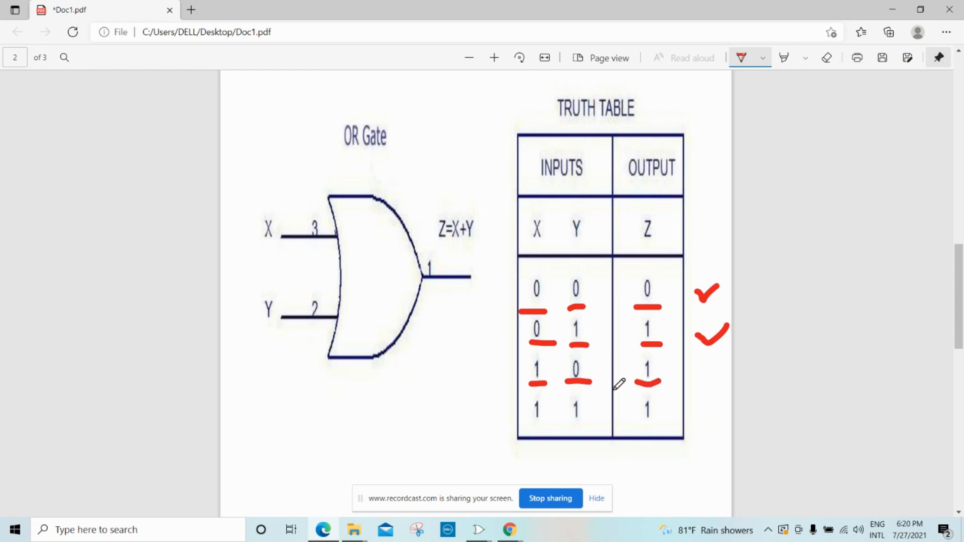
Switch to the Untitled 2 circuit in Logisim and set input Y to 0 and input X to 1.
left_click(479, 530)
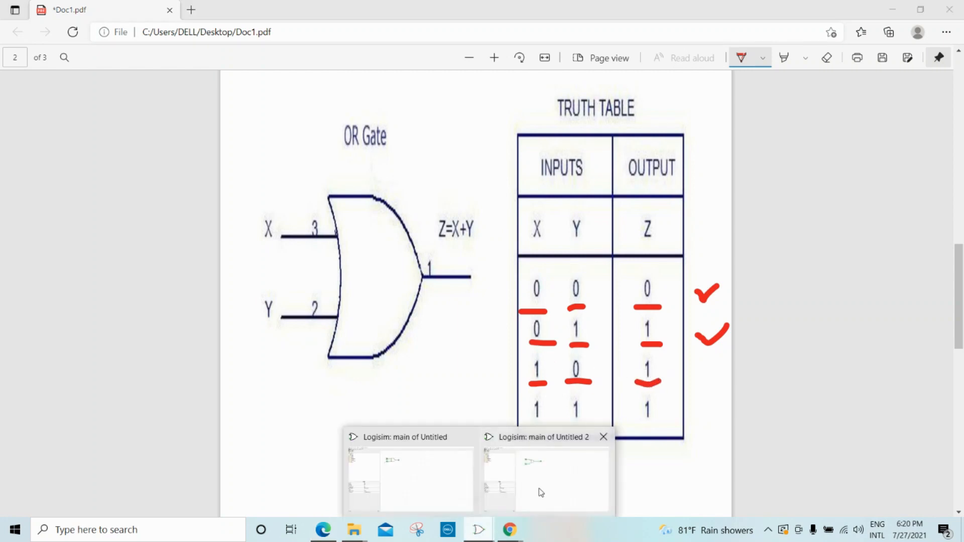
left_click(541, 493)
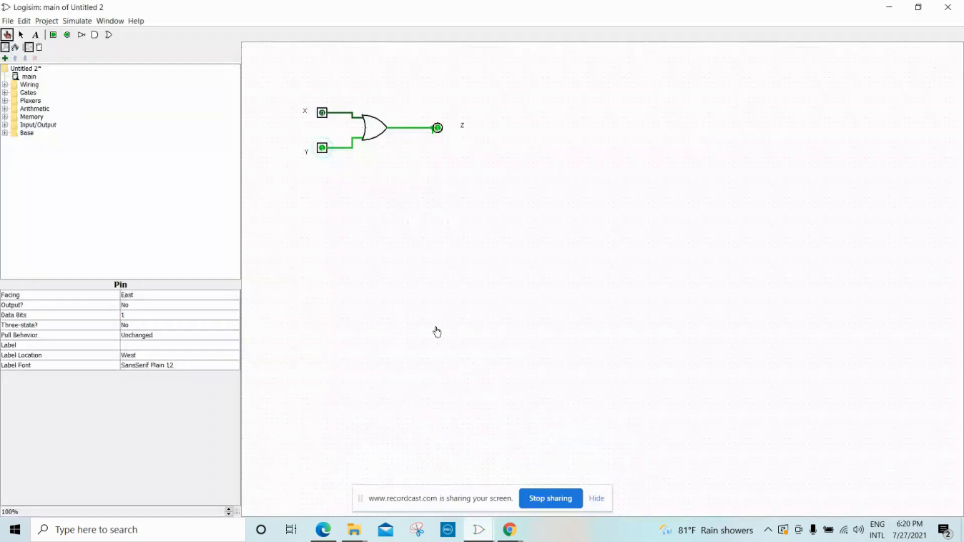
left_click(322, 147)
left_click(323, 114)
Return to Edge, tick the OR truth table's third row, and underline the values of the 1, 1, 1 row.
left_click(324, 529)
left_click_drag(704, 369, 732, 366)
left_click_drag(530, 419, 666, 423)
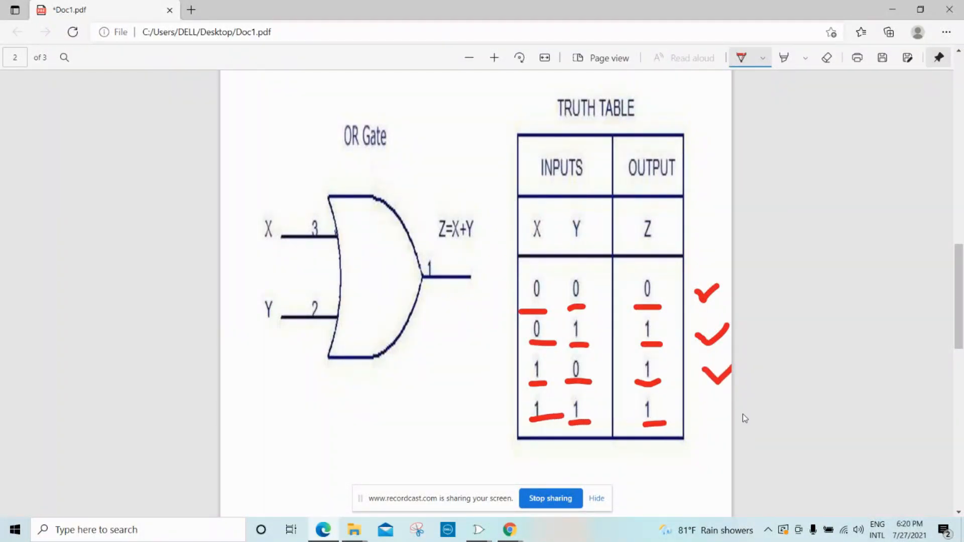
Set inputs X and Y both to 1 in Logisim's Untitled 2 circuit, and go back to the truth table in Edge.
left_click(479, 530)
left_click(557, 494)
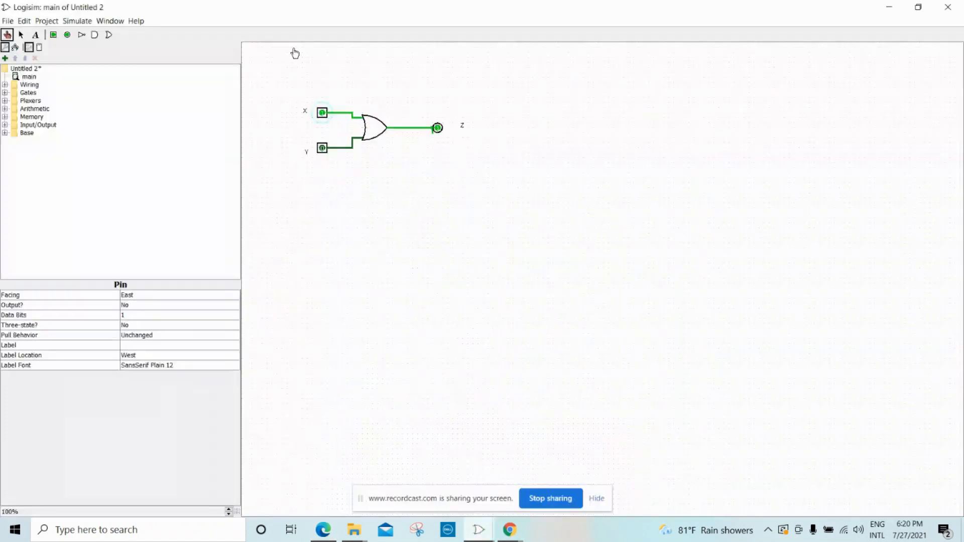
left_click(324, 114)
left_click(323, 116)
left_click(323, 148)
left_click(323, 530)
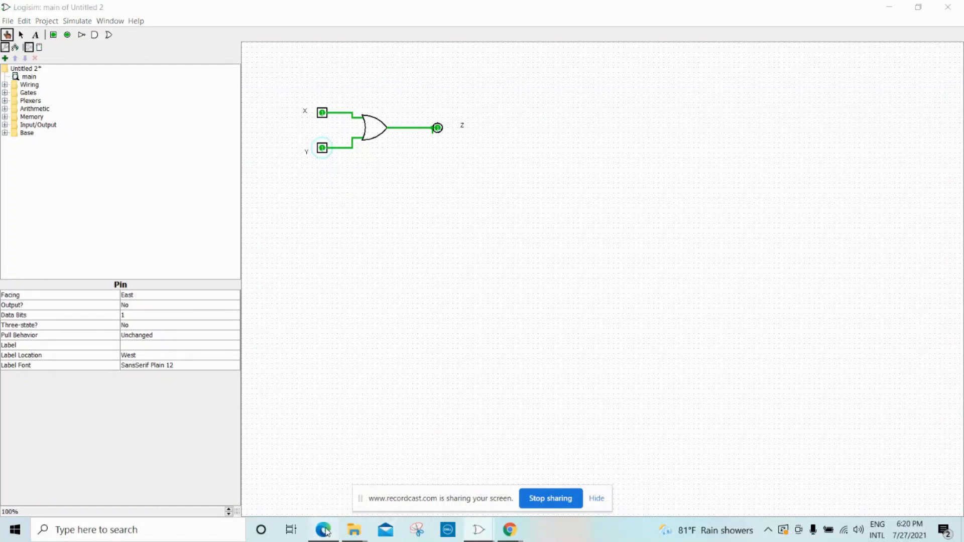
Tick the OR truth table's fourth row in Edge, and start a new circuit file in Logisim.
mouse_move(700, 415)
left_mouse_down()
mouse_move(716, 426)
mouse_move(724, 409)
left_mouse_up()
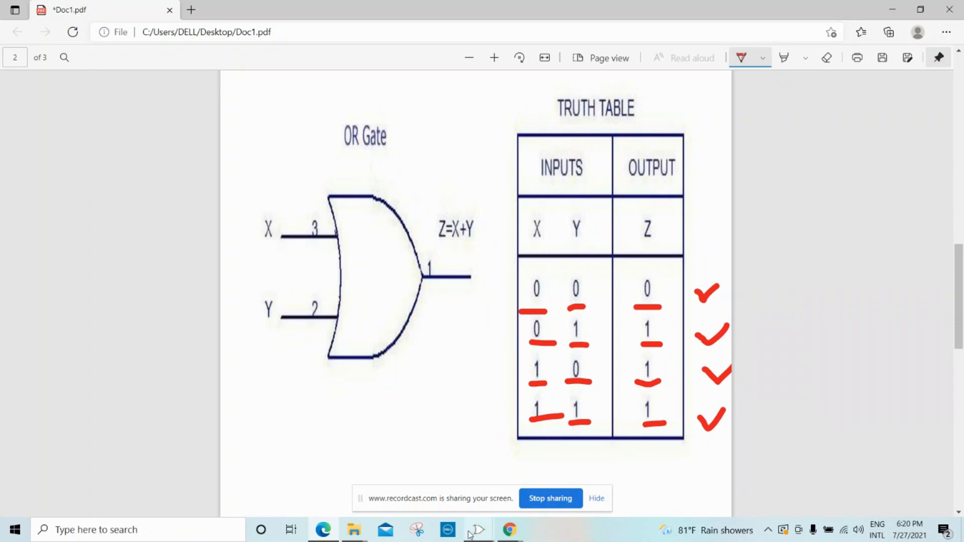
mouse_move(478, 530)
left_click(544, 495)
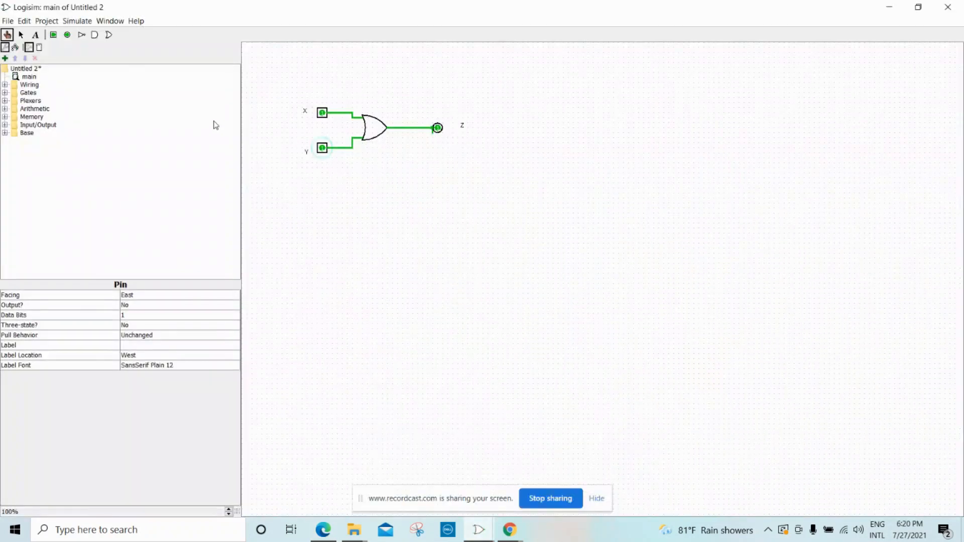
left_click(7, 20)
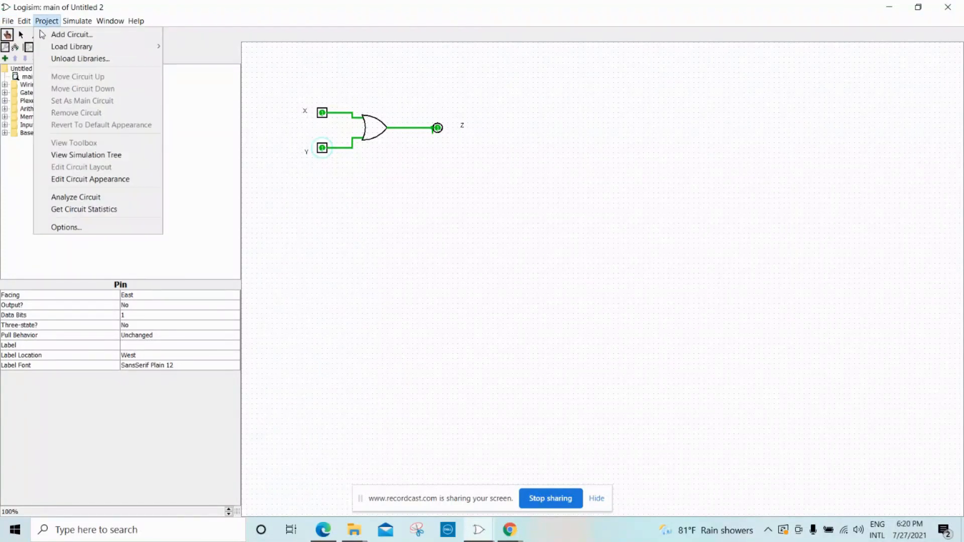
left_click(20, 34)
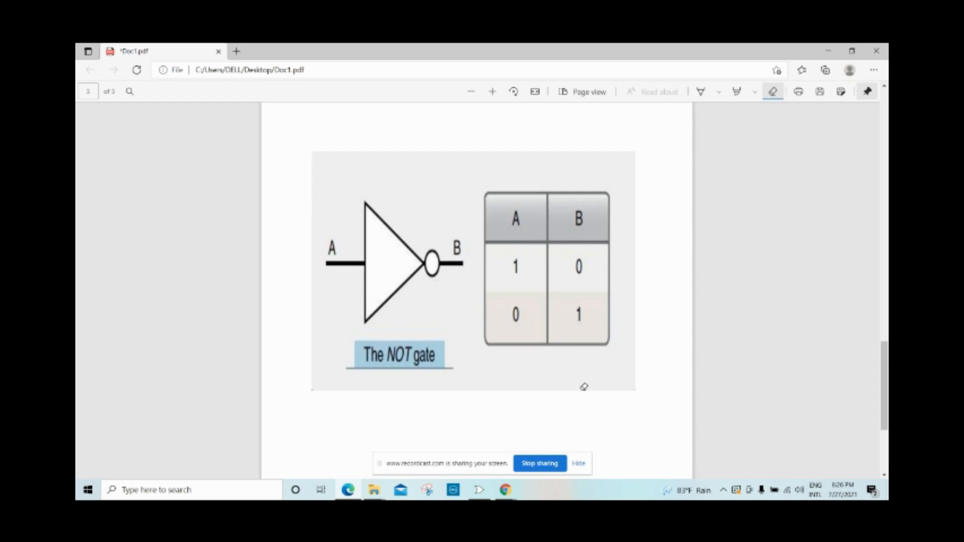
Switch to Logisim's blank Untitled circuit, place an input pin and add the text label A beside it.
left_click(480, 490)
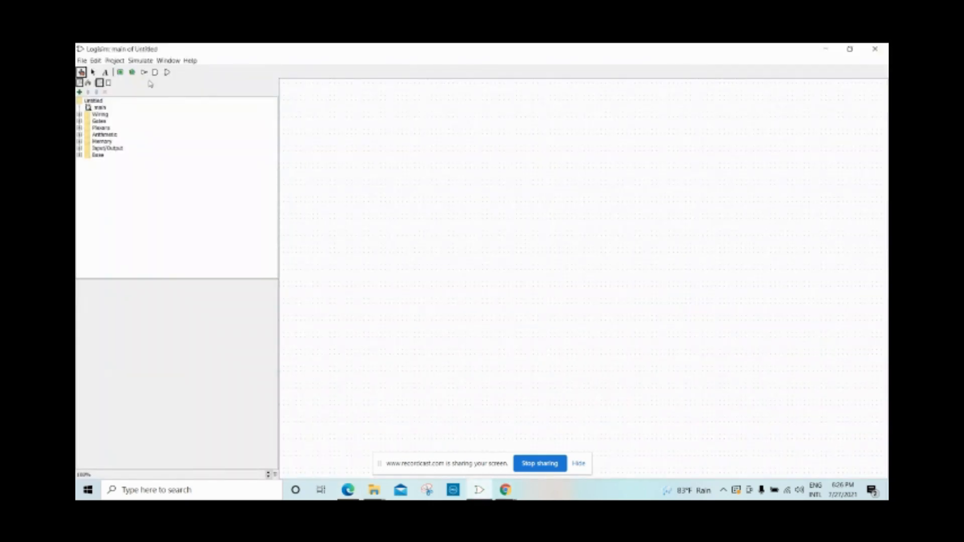
left_click(121, 73)
left_click(364, 206)
left_click(105, 72)
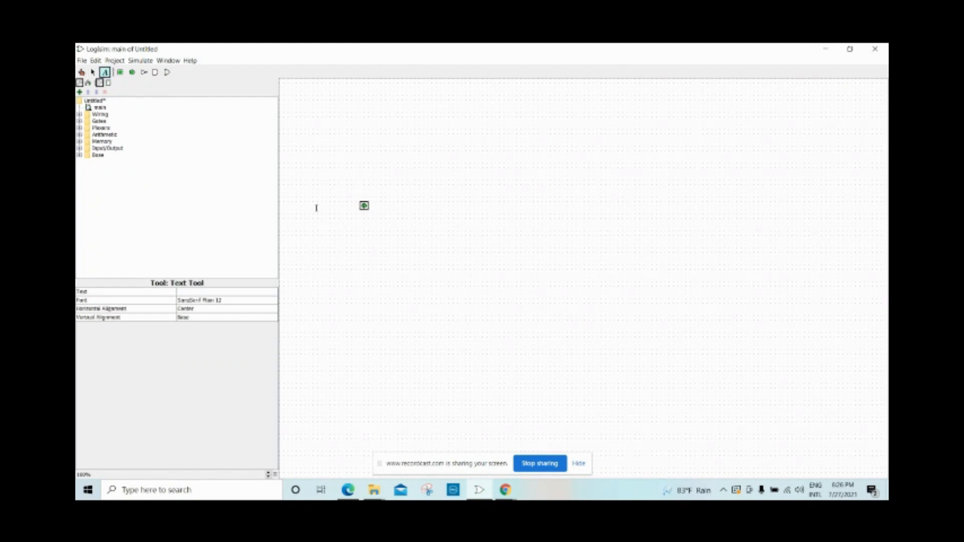
left_click(350, 205)
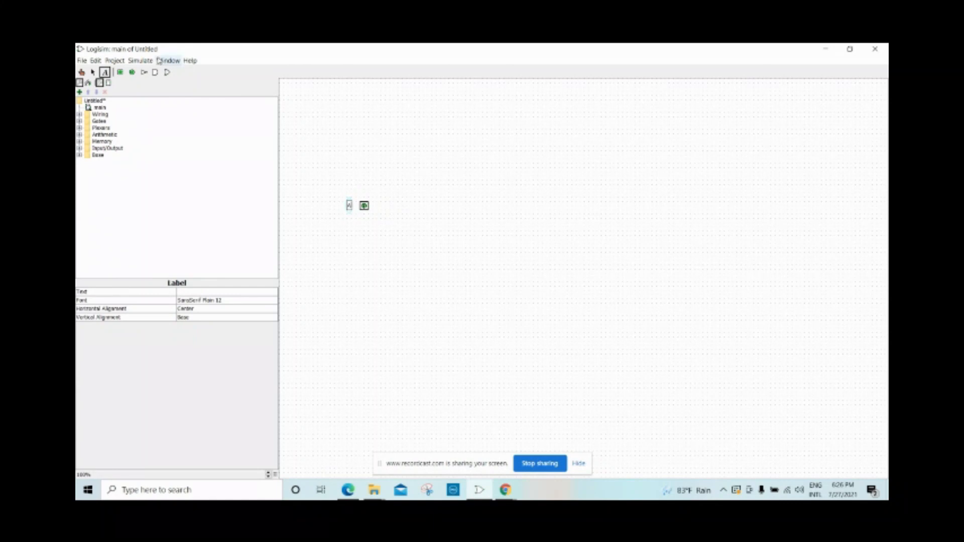
Place an output pin level with input A and add the text label B beside it.
left_click(132, 73)
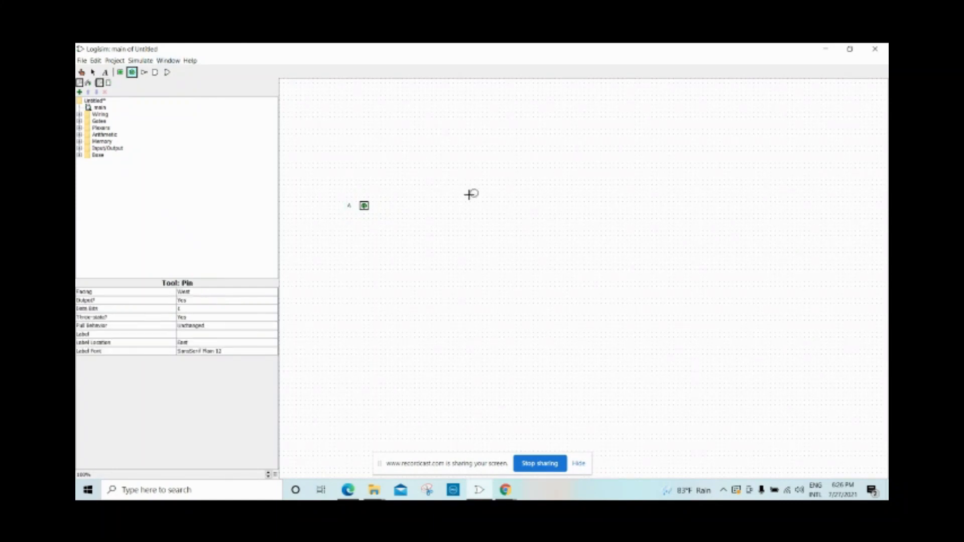
left_click(442, 204)
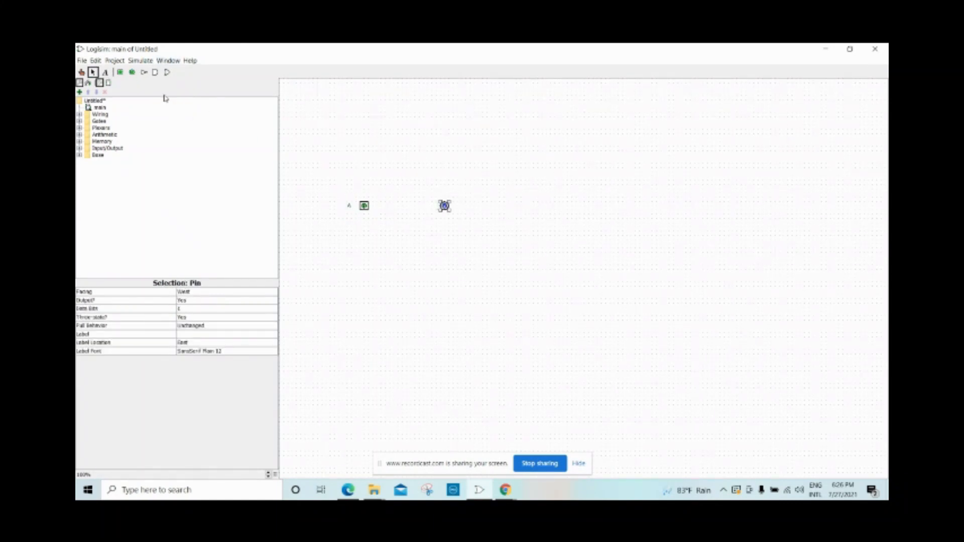
left_click(105, 71)
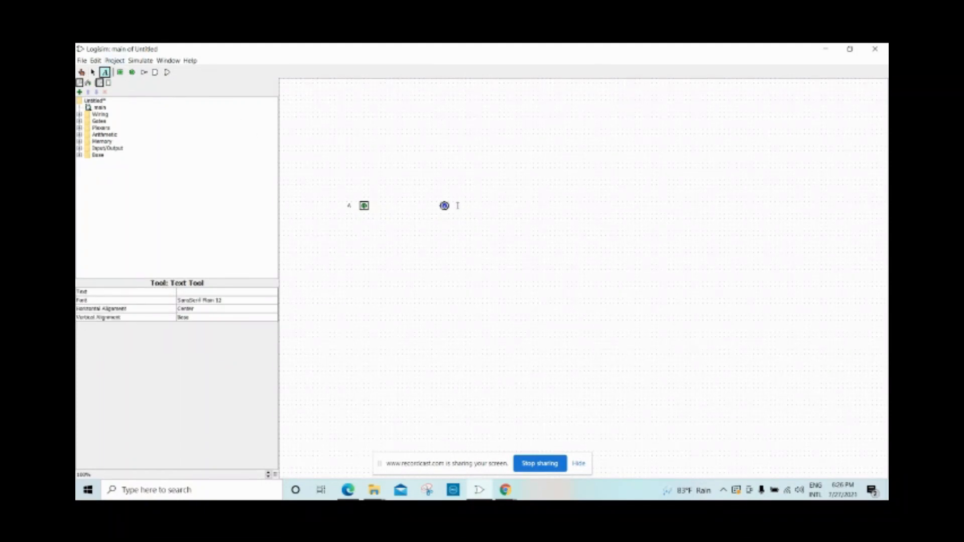
left_click(458, 204)
Place a NOT gate between pins A and B, and wire its output to B and its input to A.
left_click(145, 73)
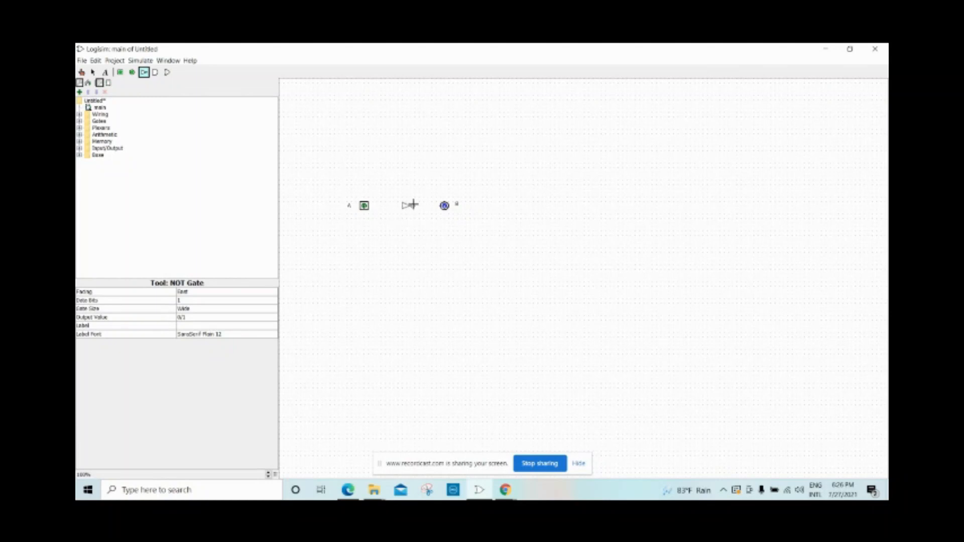
left_click(414, 205)
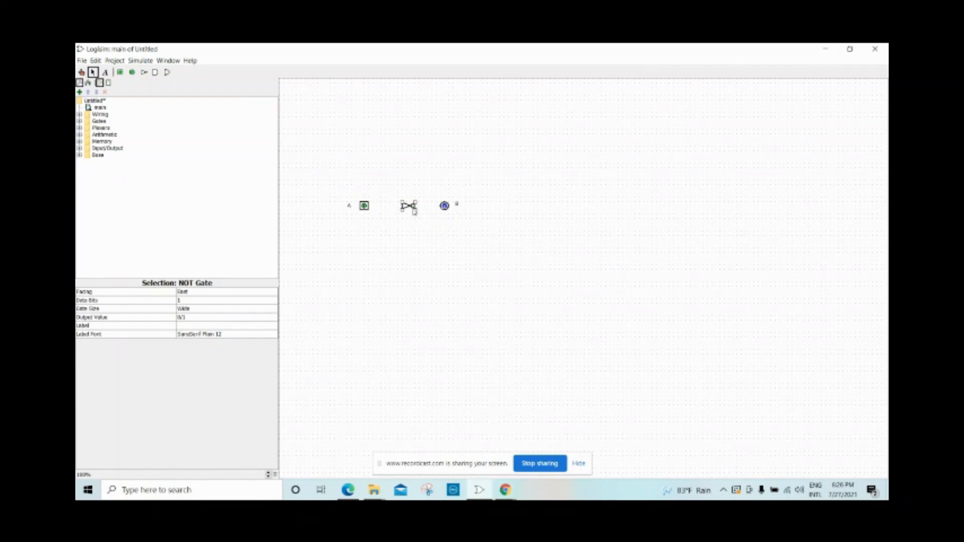
left_click_drag(416, 206, 444, 206)
left_click_drag(368, 206, 403, 206)
Return to Edge and underline the values 1 and 0 in the NOT gate table's first row with the red pen.
left_click(348, 495)
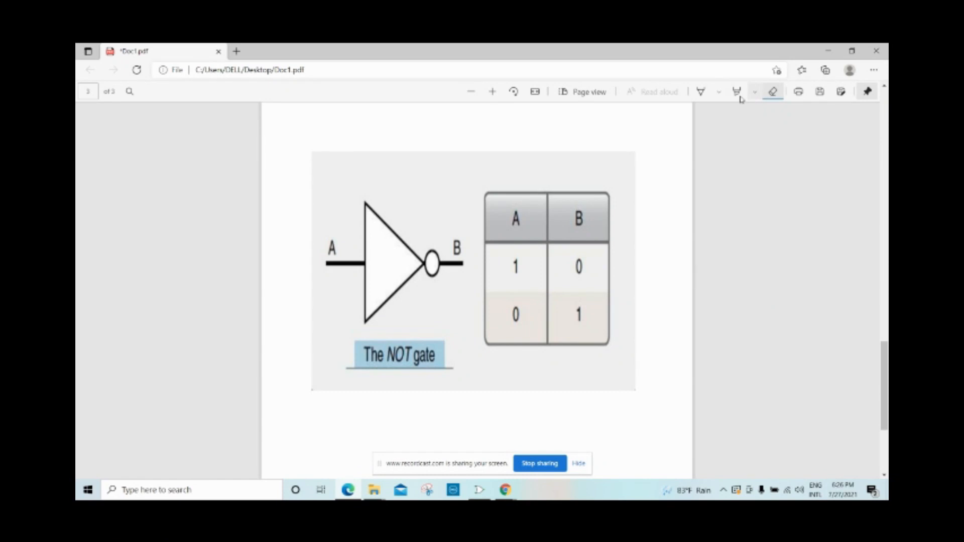
left_click(701, 91)
left_click_drag(507, 276, 590, 285)
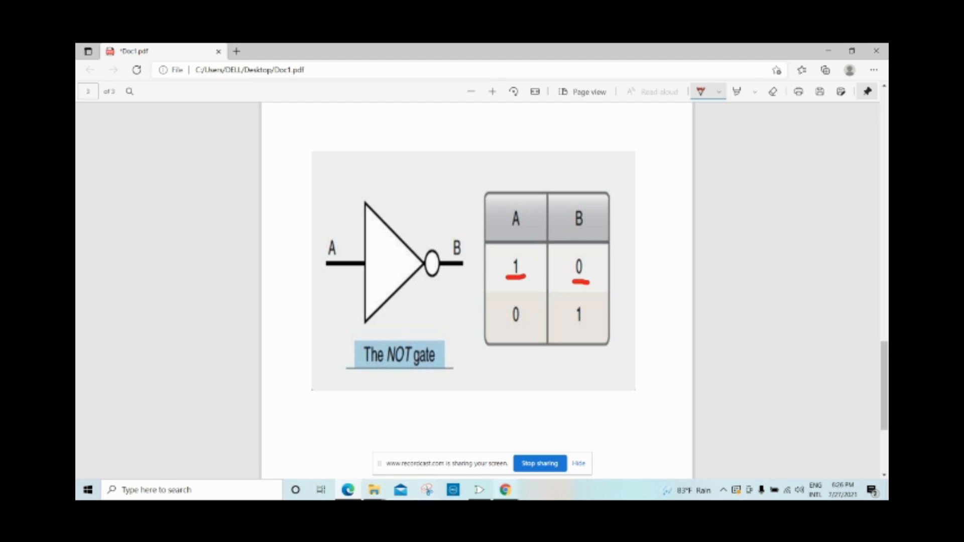
Switch to the NOT circuit in Logisim and set input A to 1 with the Poke tool.
left_click(479, 490)
left_click(368, 209)
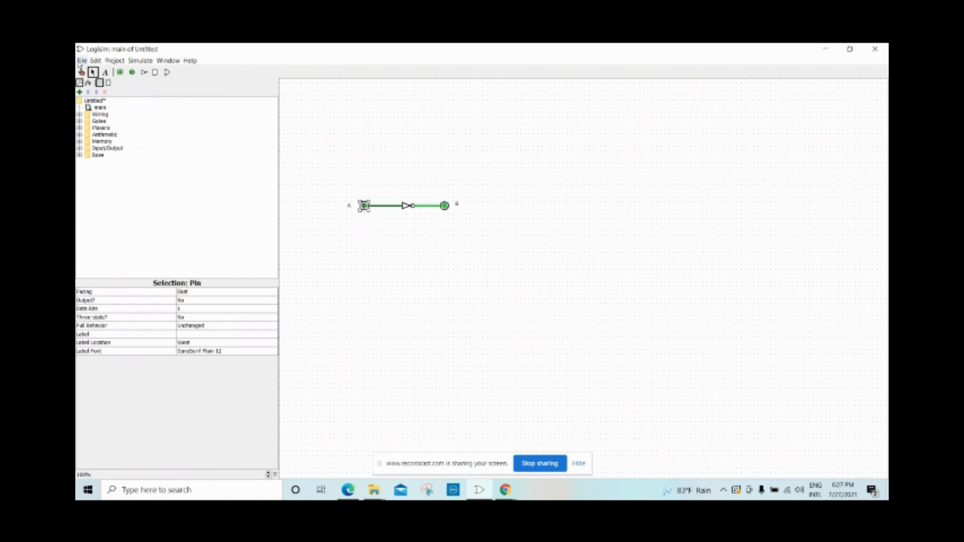
left_click(81, 72)
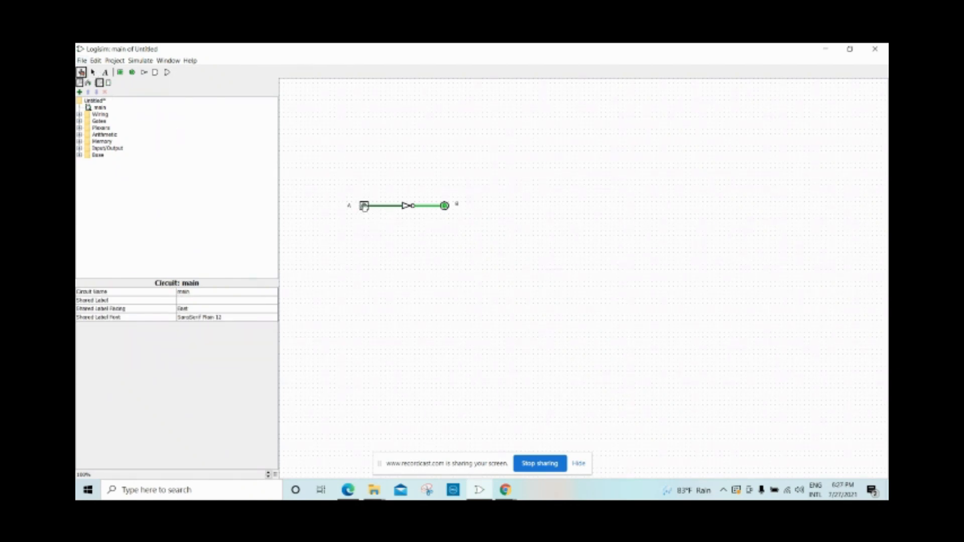
left_click(364, 206)
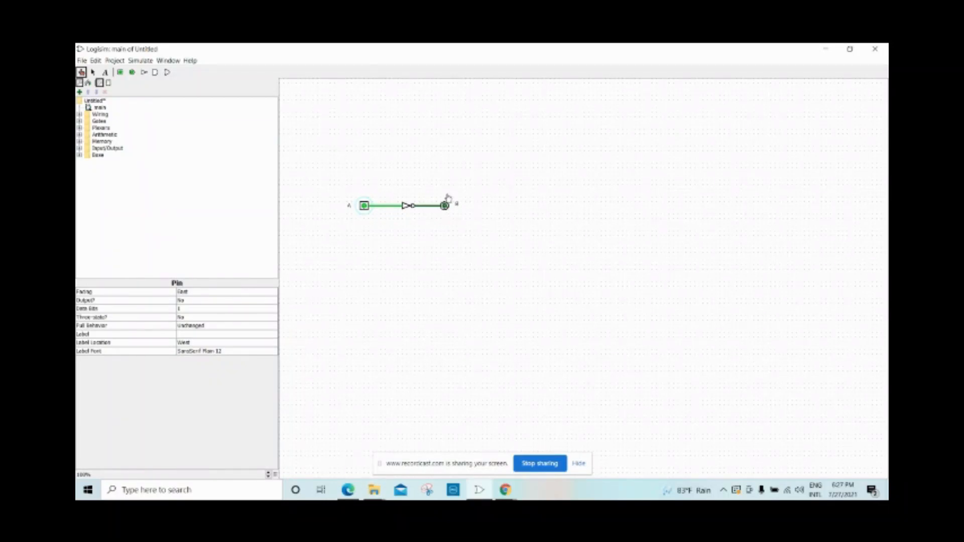
Underline the values 0 and 1 in the NOT gate table's second row in Edge, and set input A to 0 in Logisim.
left_click(348, 491)
left_click_drag(500, 330, 593, 327)
left_click(340, 496)
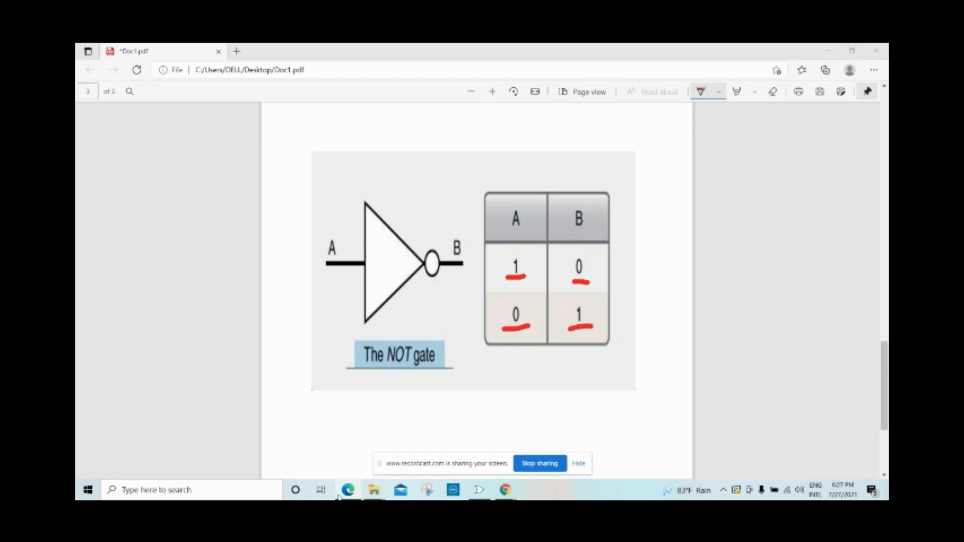
left_click(363, 207)
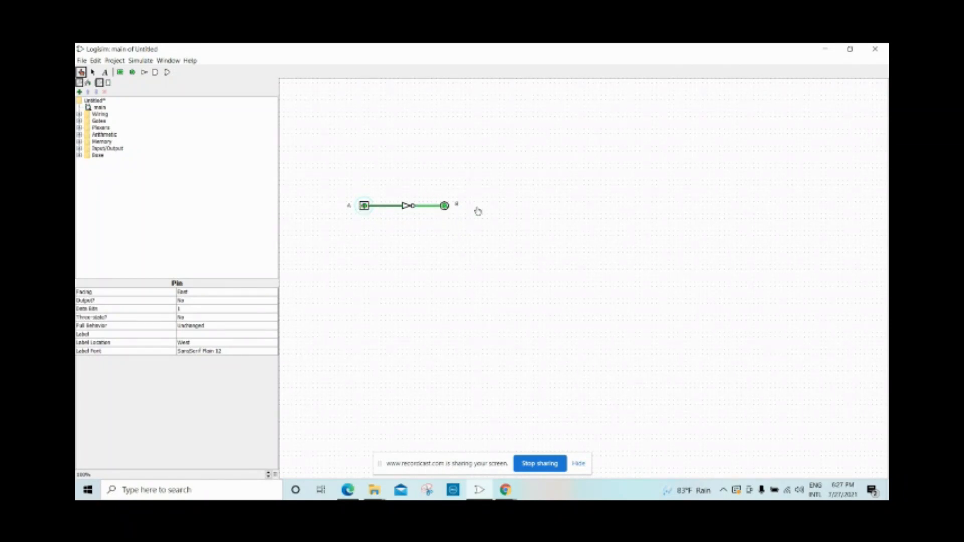
Return to Edge and draw a tick beside each of the two rows of the NOT gate table.
left_click(348, 490)
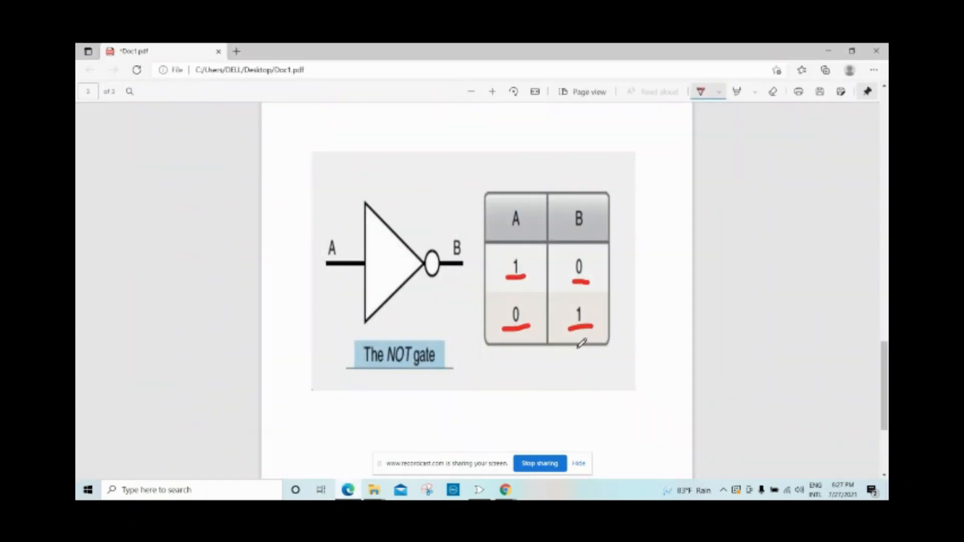
left_click_drag(626, 266, 660, 252)
left_click_drag(623, 318, 669, 282)
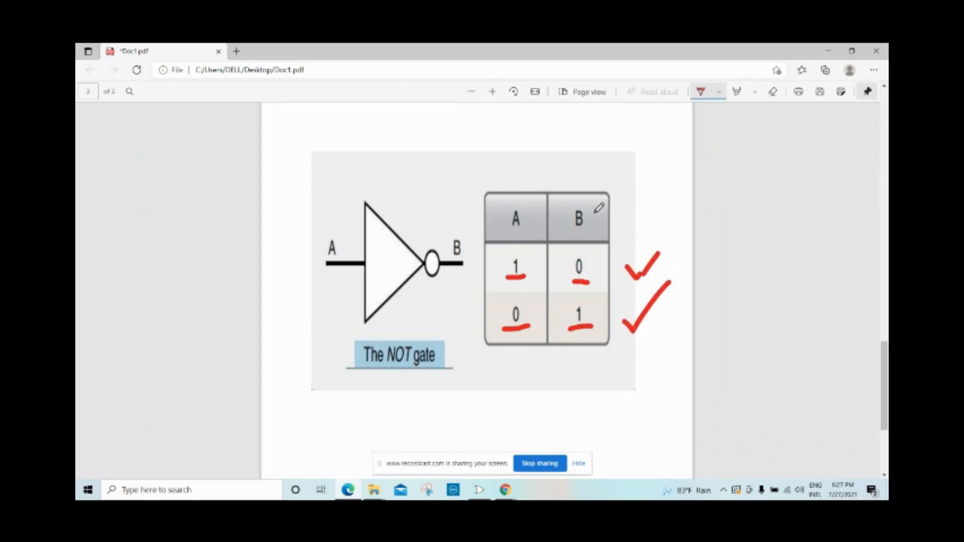
left_click(487, 495)
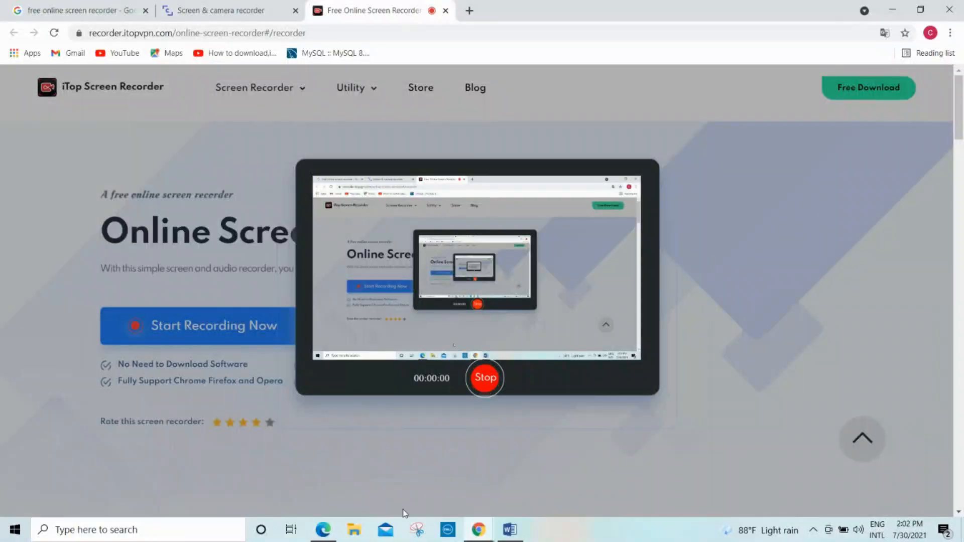
Switch to ASSignment 02.pdf in Edge, change the drawing pen to red, and draw a short underline beneath the first bullet.
left_click(323, 529)
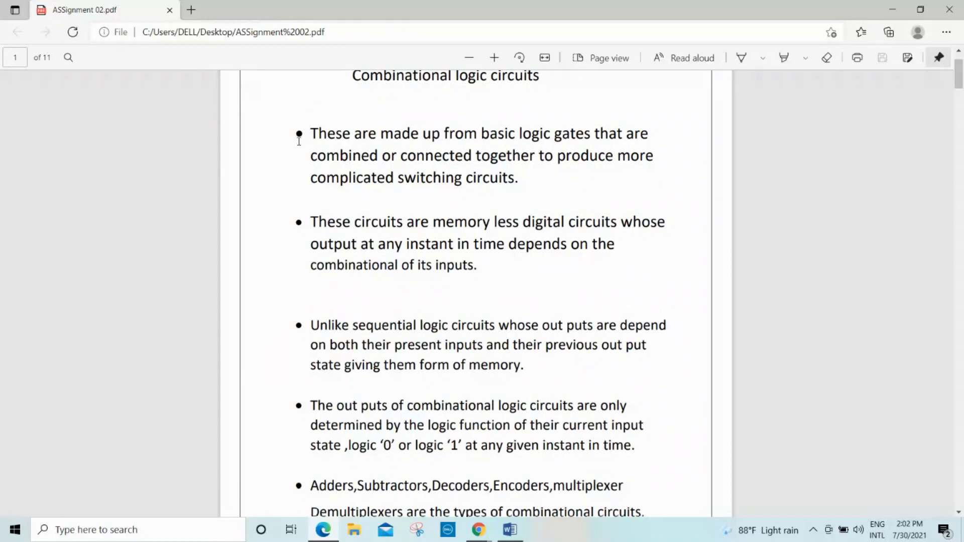
left_click(741, 59)
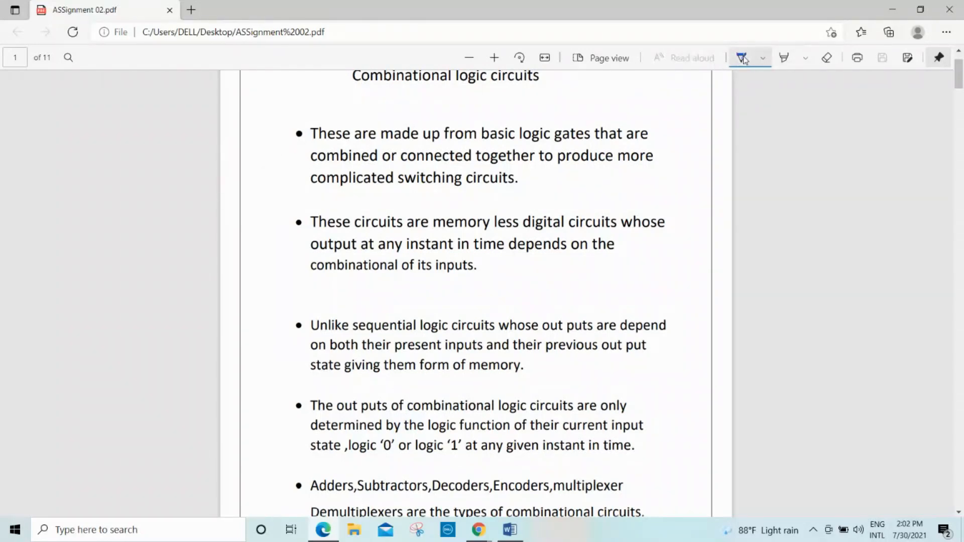
left_click(765, 59)
left_click(651, 133)
left_click(791, 187)
left_click_drag(293, 143, 308, 141)
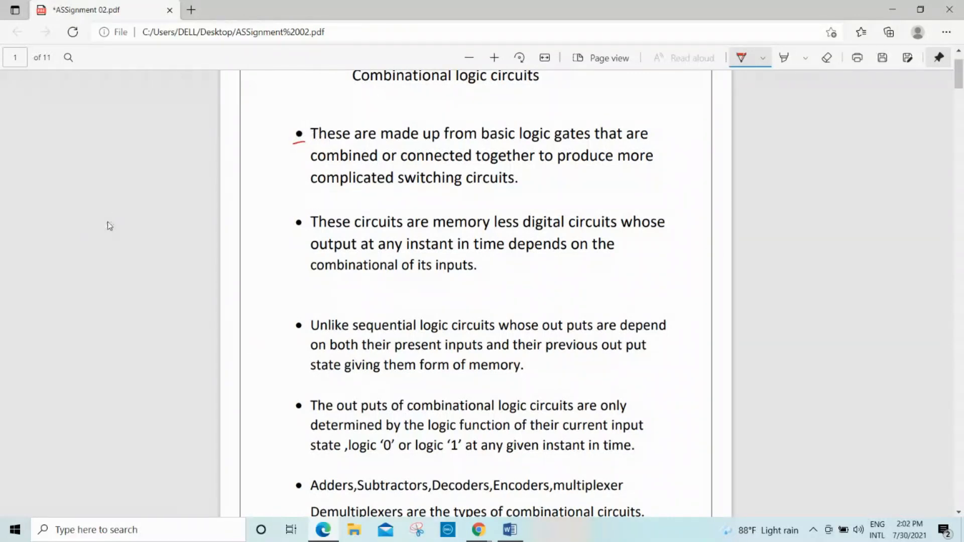
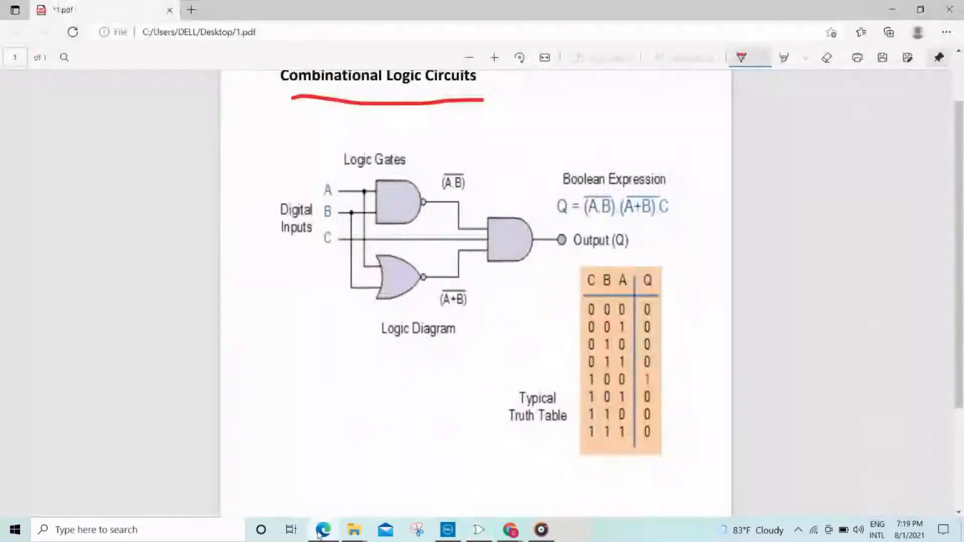
Switch to Logisim's empty Untitled 2 circuit and place three input pins in an evenly spaced vertical column.
scroll(446, 303, "up", 1)
scroll(450, 308, "down", 1)
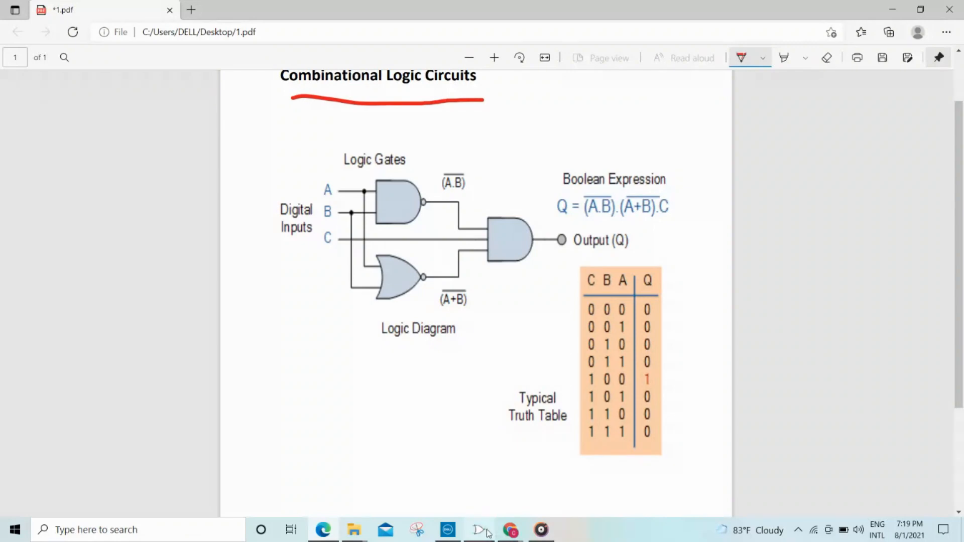
mouse_move(487, 537)
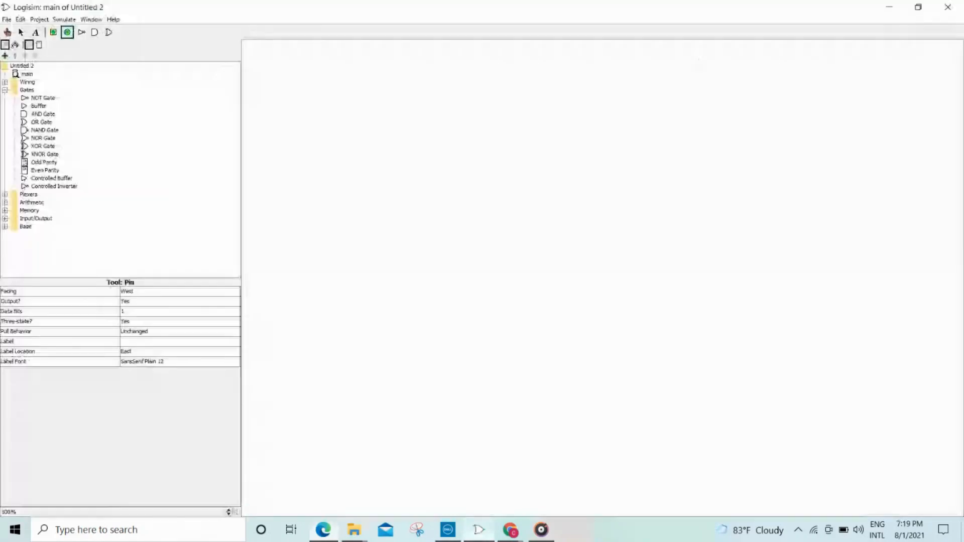
left_click(477, 535)
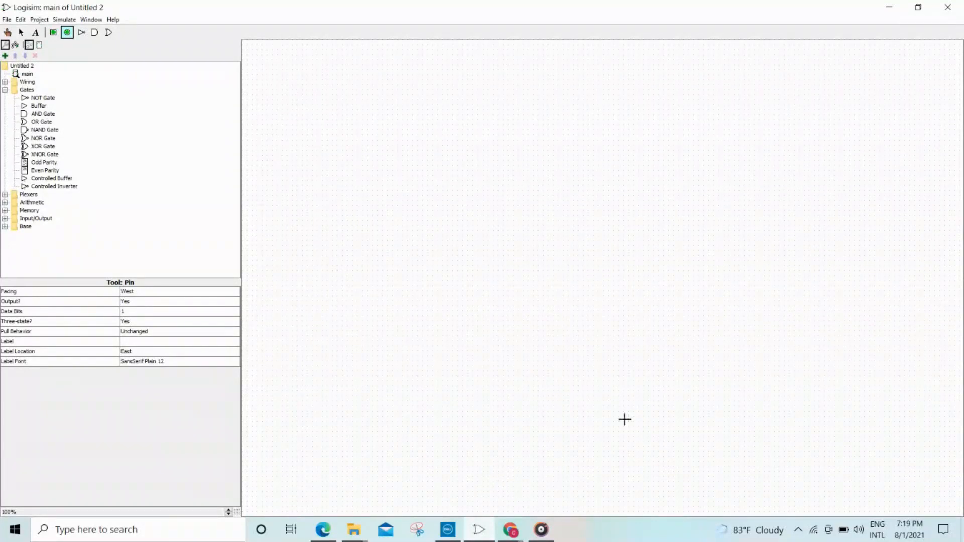
left_click(53, 32)
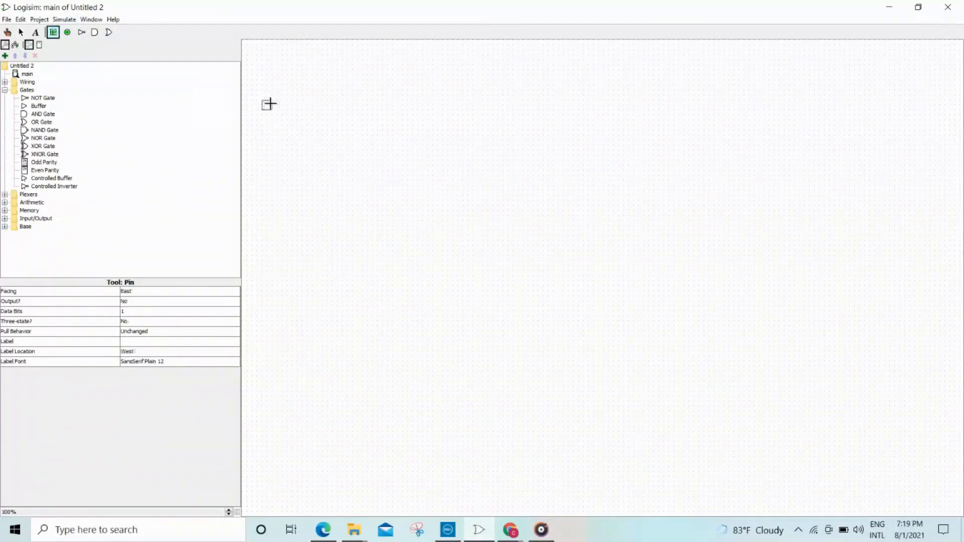
left_click(282, 105)
left_click(54, 33)
left_click(284, 144)
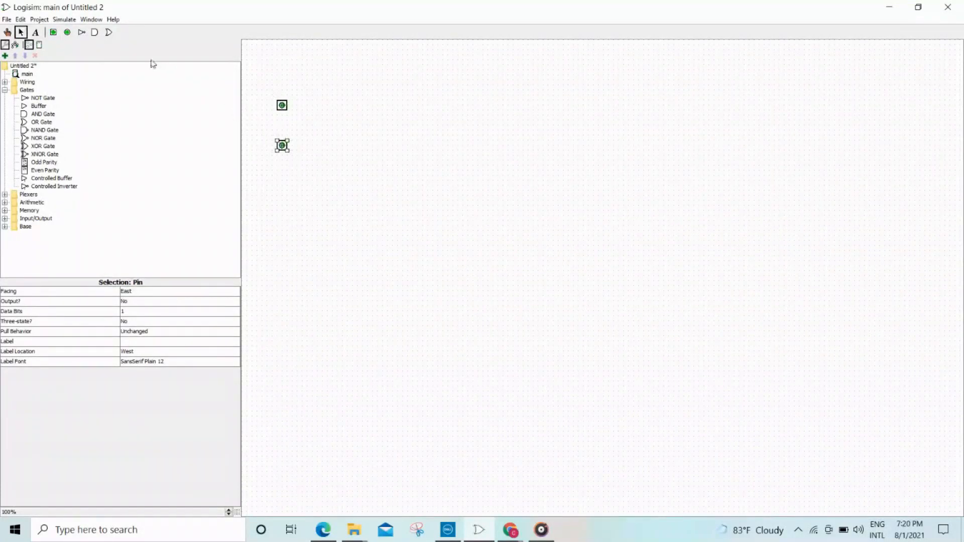
left_click(54, 33)
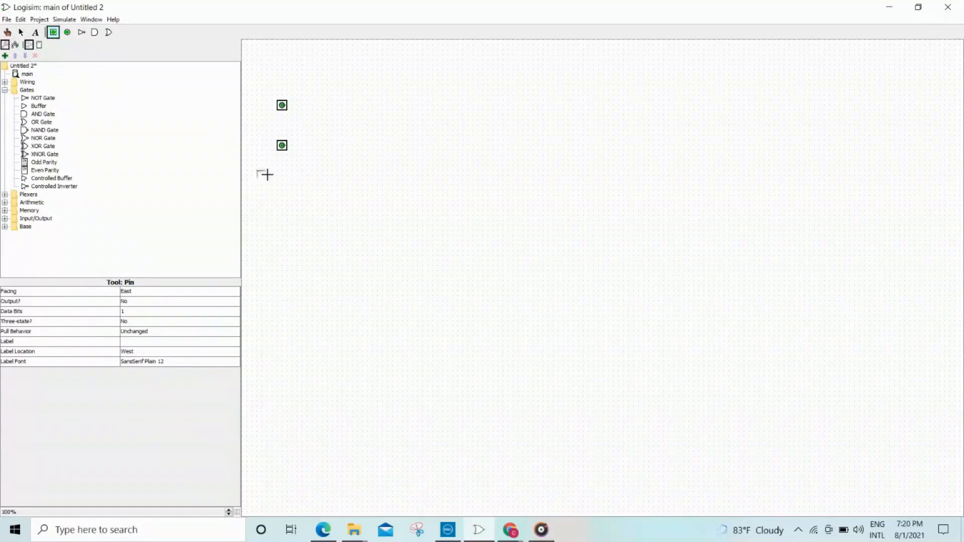
left_click(285, 184)
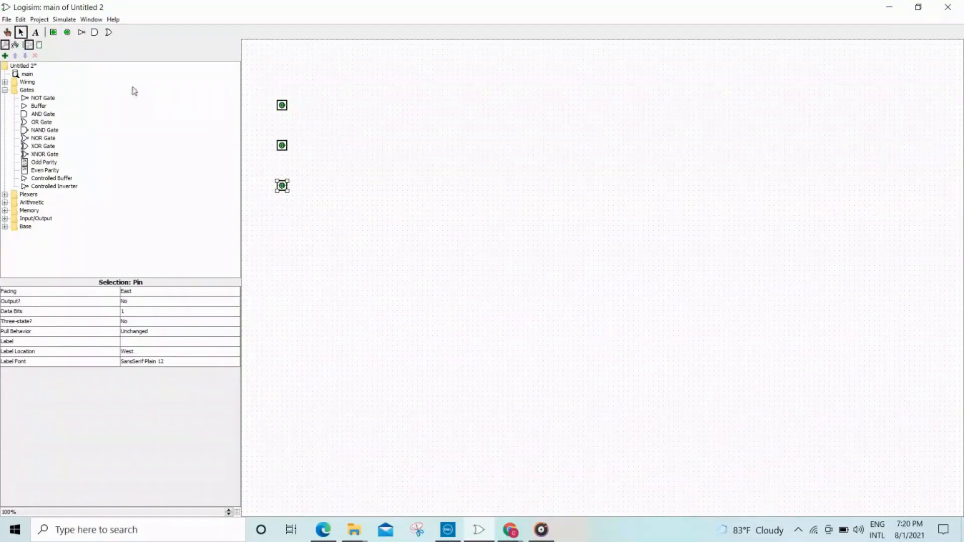
Place a NAND gate beside the upper input pins and a NOR gate beneath it, next to the lowest pin.
left_click(94, 33)
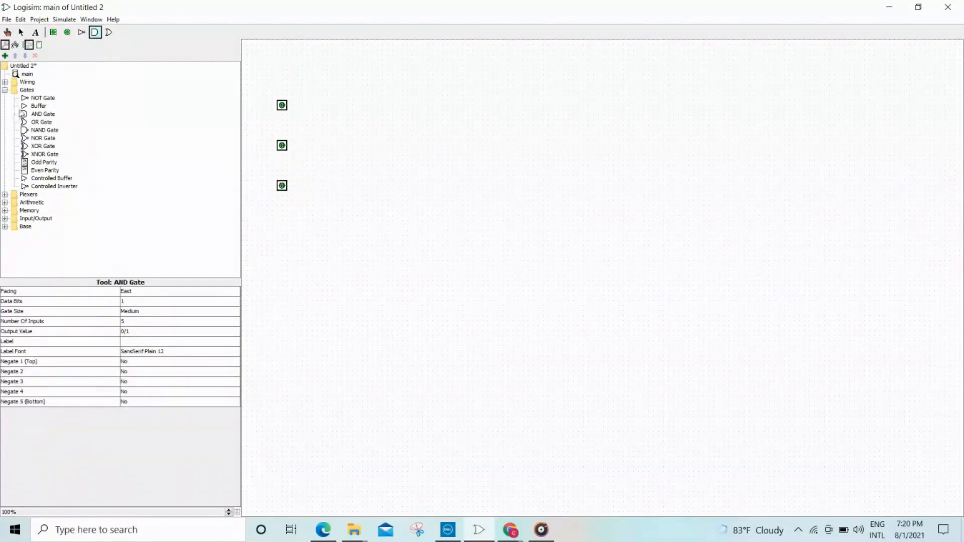
left_click(38, 131)
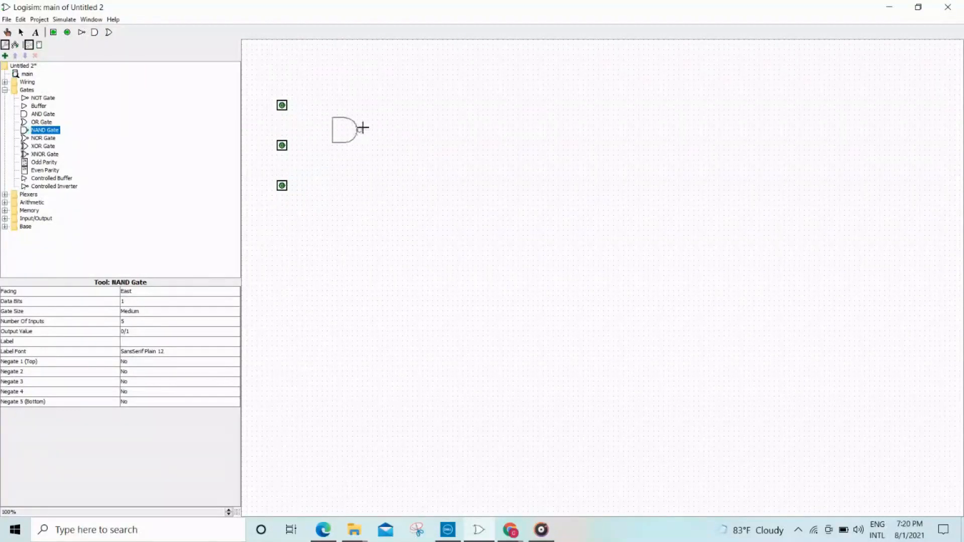
left_click(360, 122)
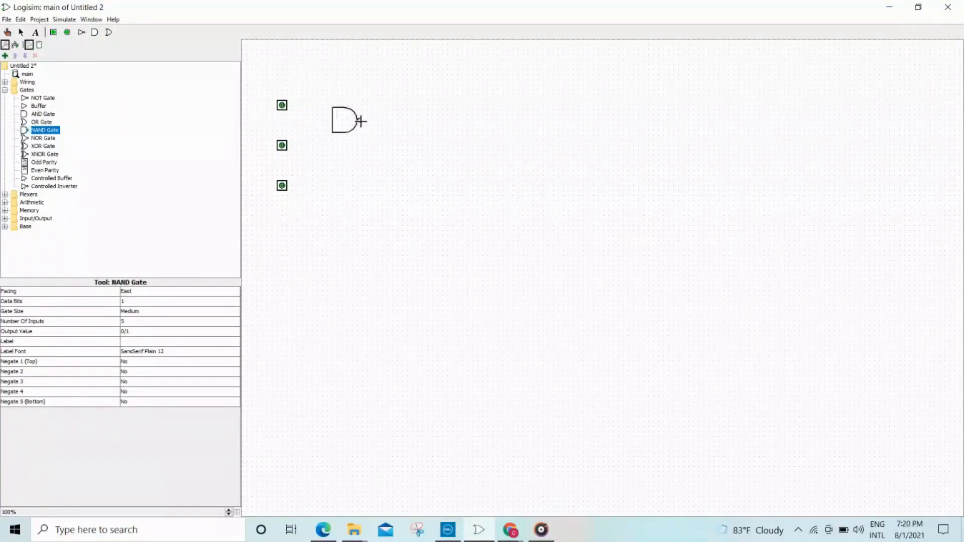
left_click(49, 140)
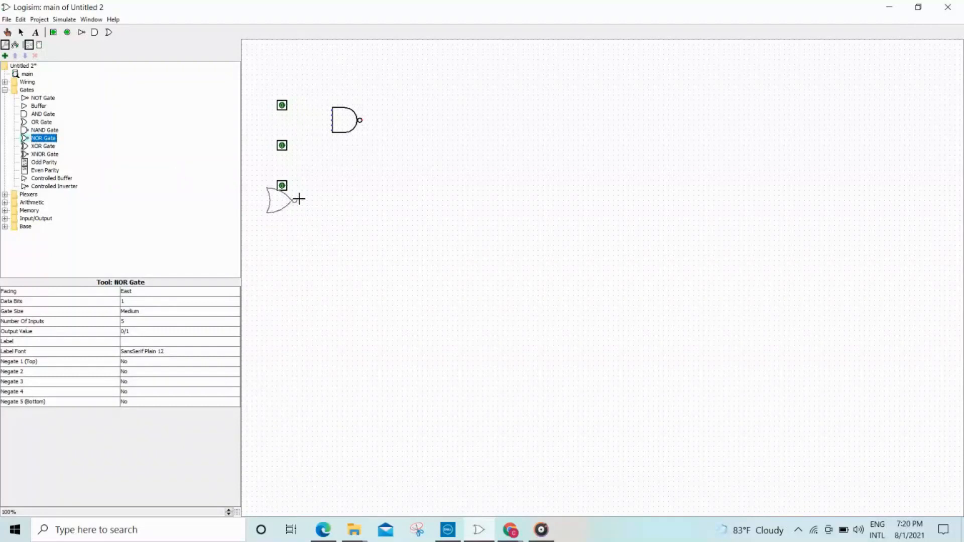
left_click(368, 194)
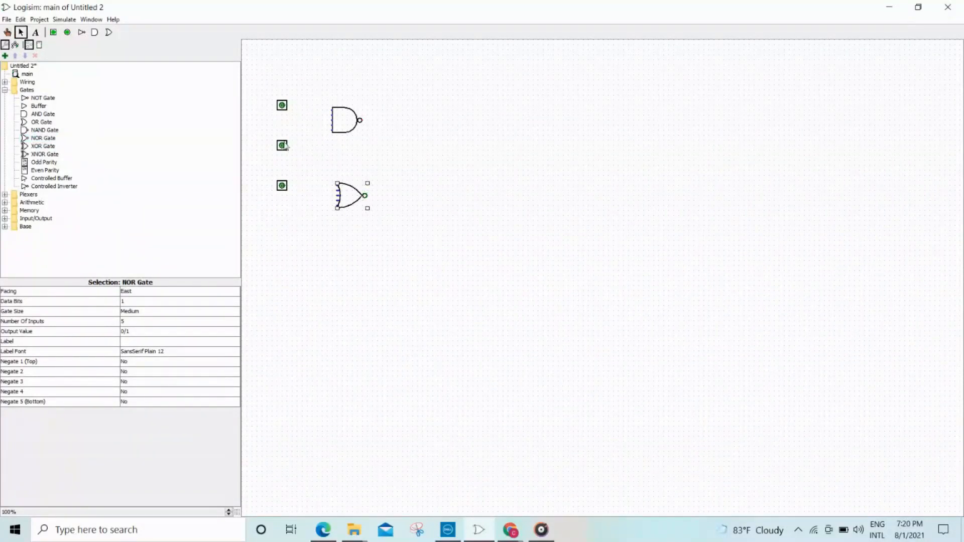
Set the NAND gate's size to Wide and its number of inputs to 2.
left_click(95, 32)
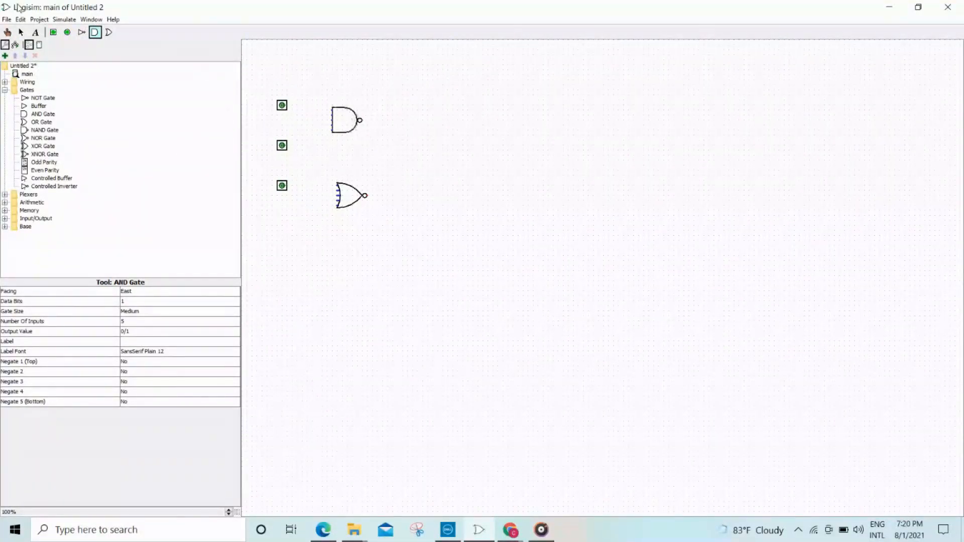
left_click(21, 33)
left_click(345, 124)
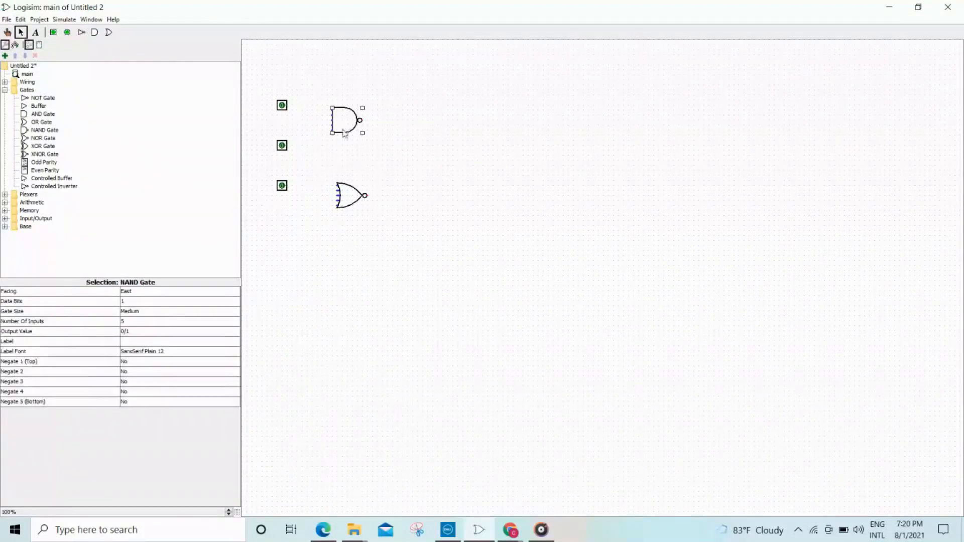
left_click(156, 312)
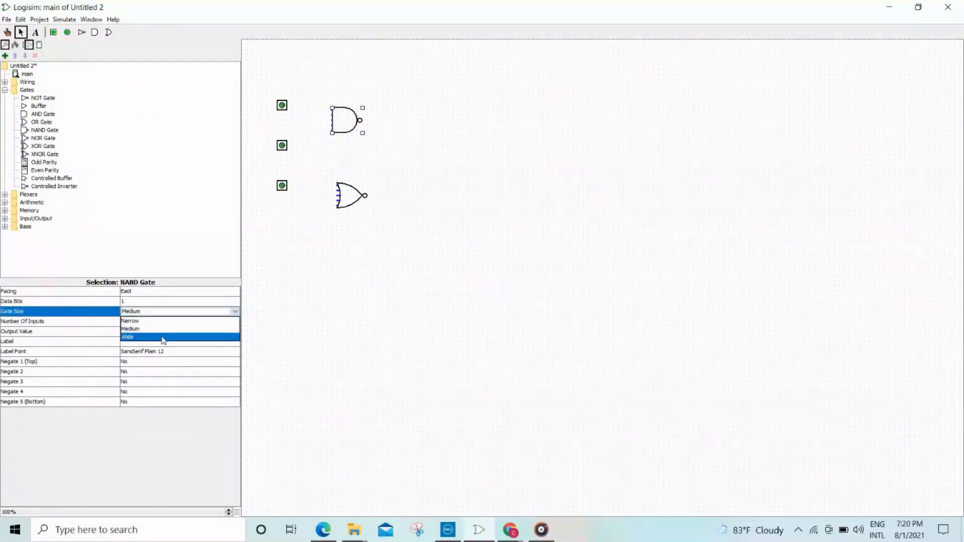
left_click(162, 339)
left_click(158, 324)
left_click(164, 338)
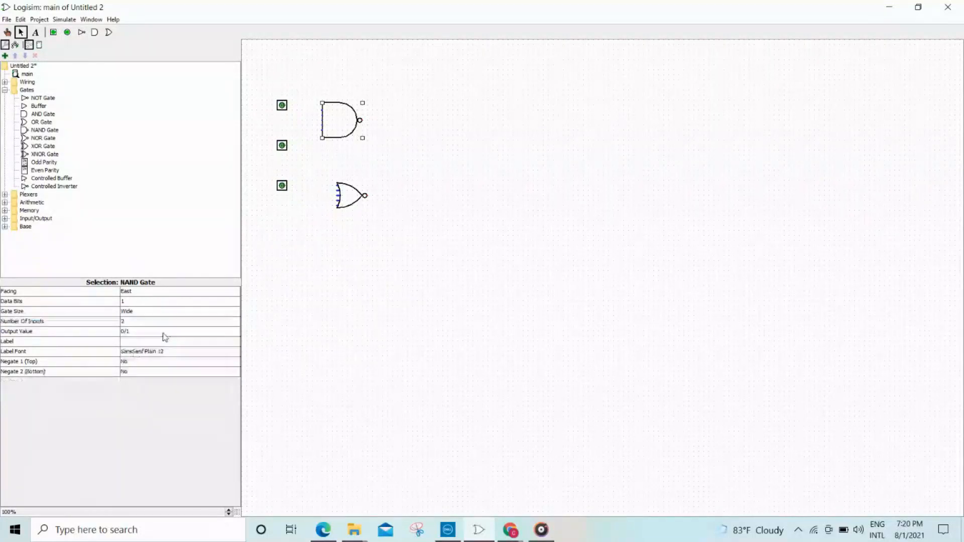
Set the NOR gate's size to Wide and its number of inputs to 2.
left_click(352, 198)
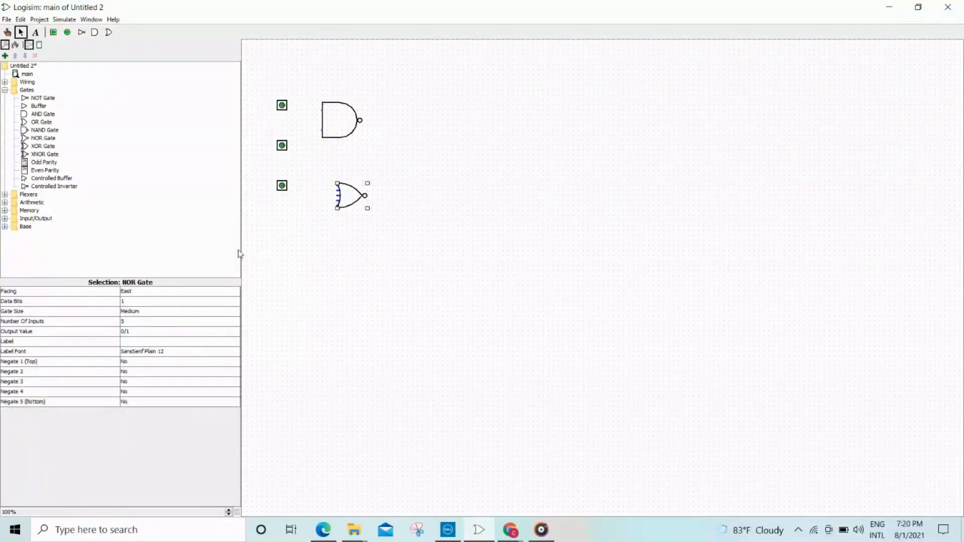
left_click(173, 312)
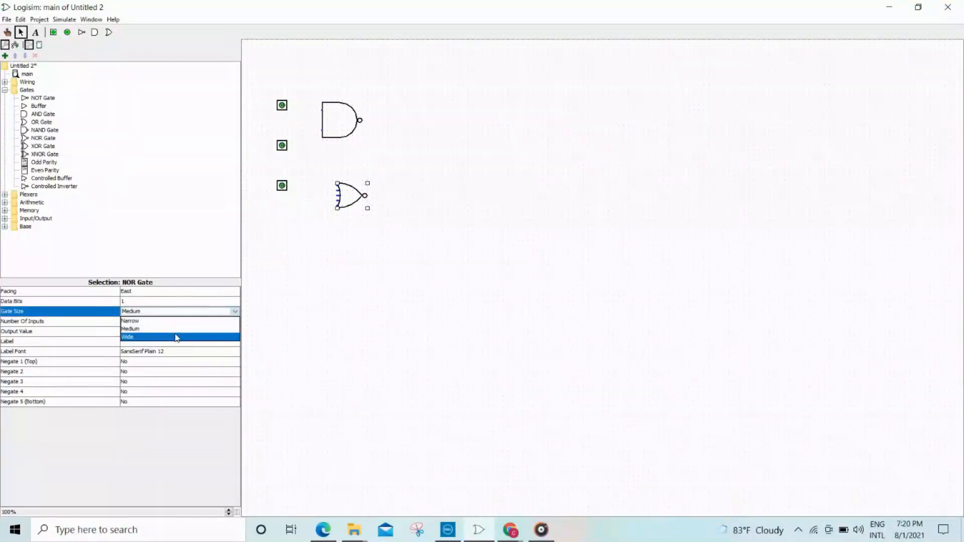
left_click(177, 338)
left_click(168, 322)
scroll(166, 335, "up", 1)
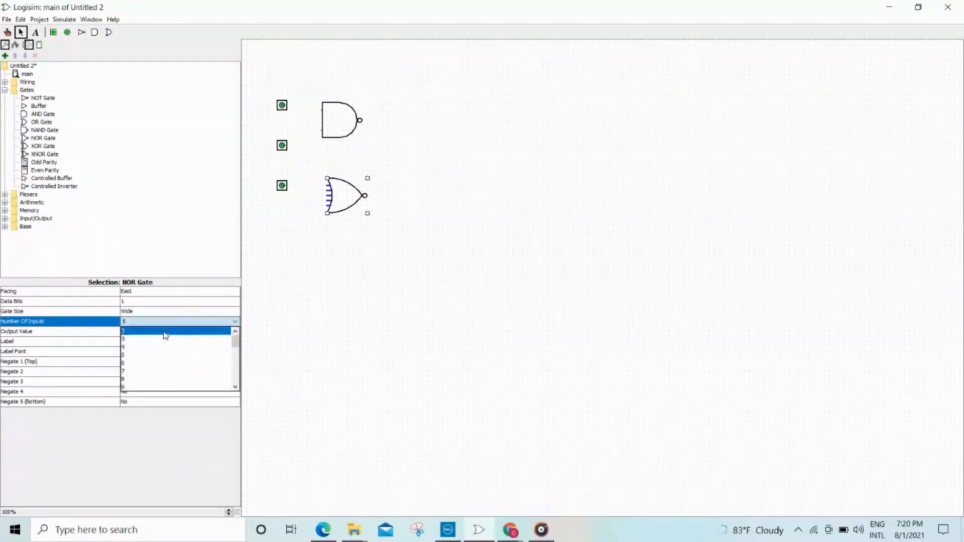
left_click(166, 331)
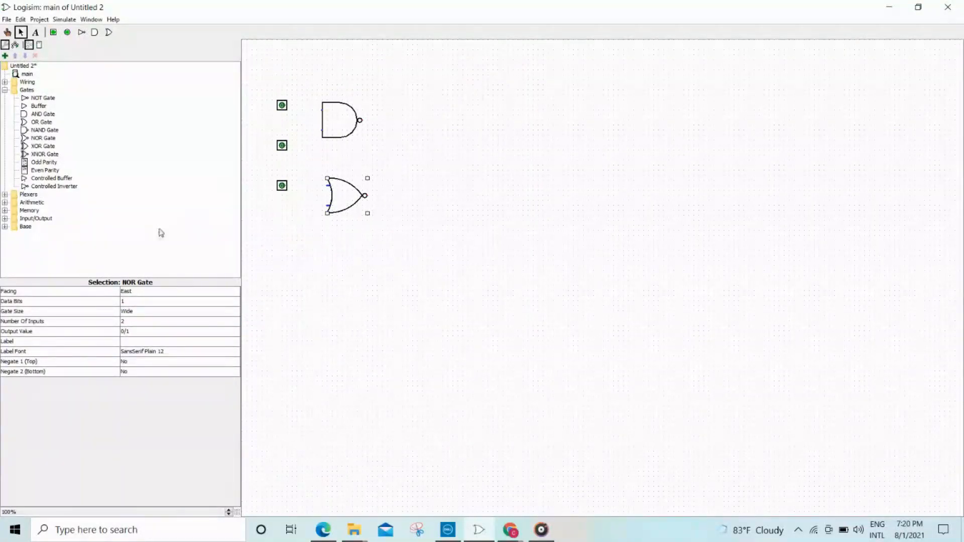
Place an AND gate to the right of the NAND and NOR gates, with size Wide and 3 inputs.
left_click(94, 33)
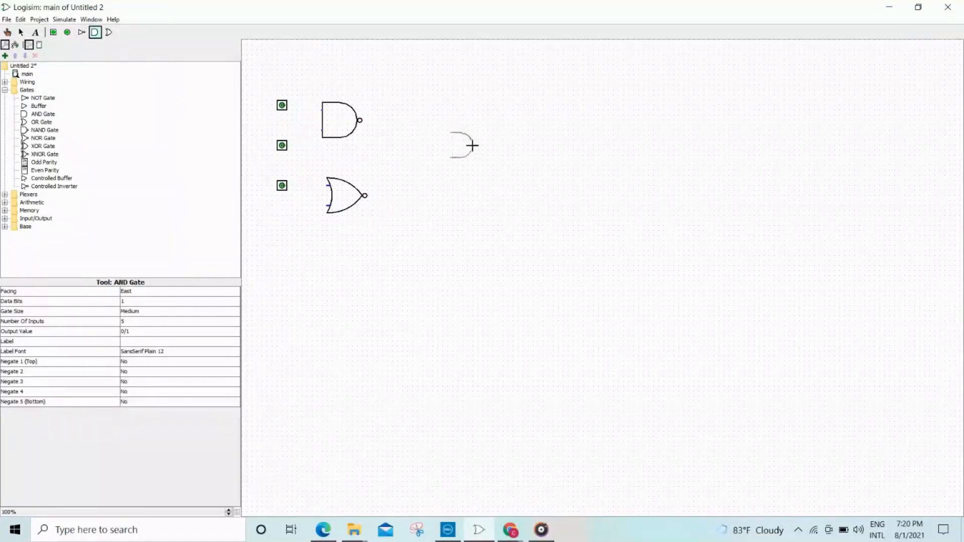
left_click(448, 151)
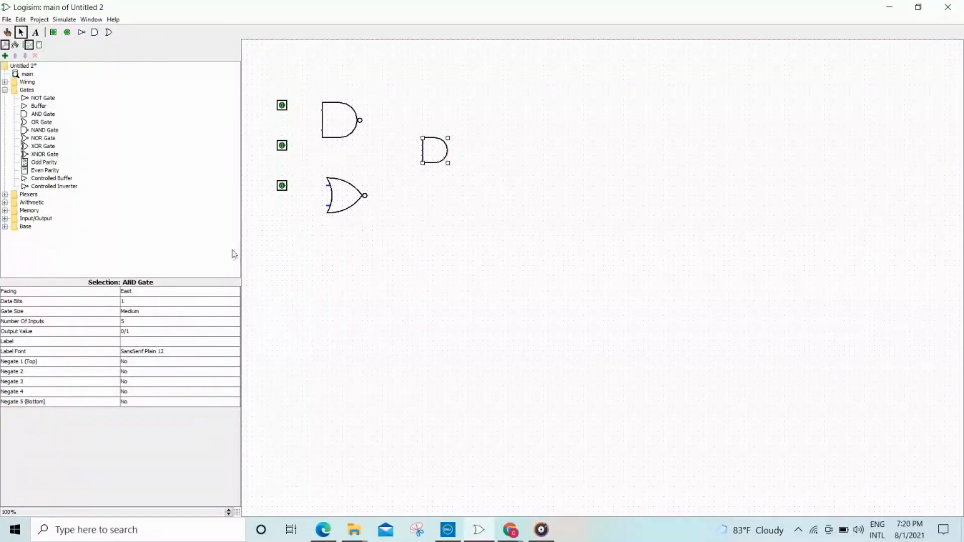
left_click(128, 312)
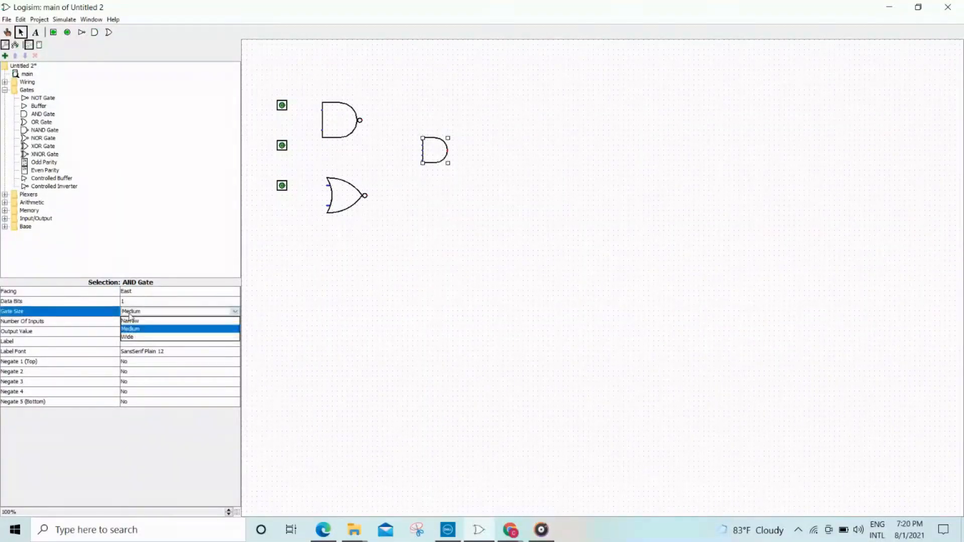
left_click(143, 337)
left_click(144, 322)
scroll(145, 331, "up", 2)
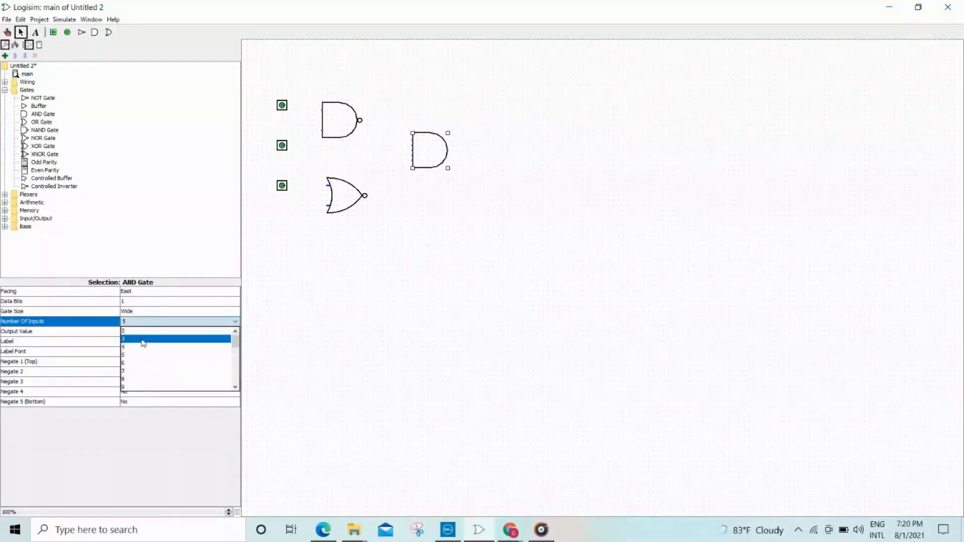
left_click(143, 340)
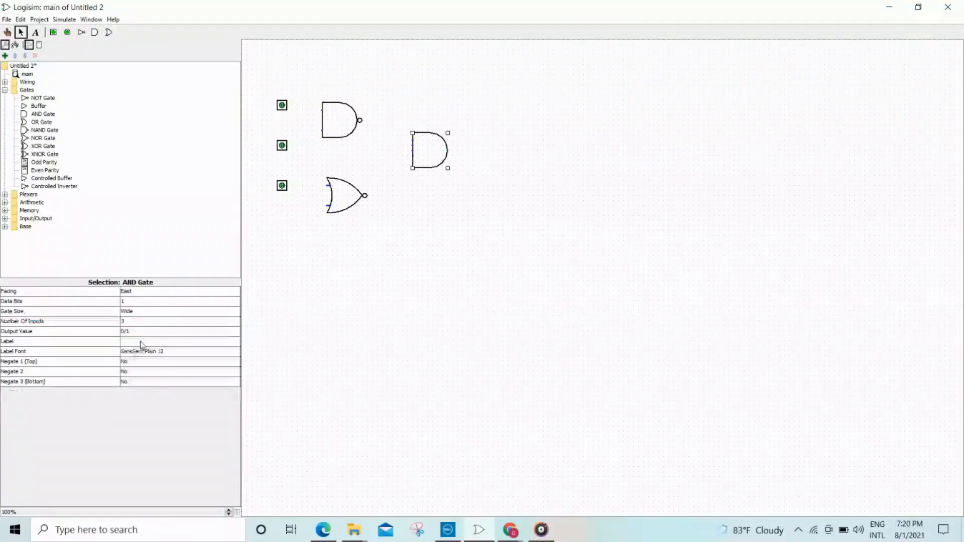
Place an output pin to the right of the AND gate, and label the input pins A, B, C and the output Q.
left_click(68, 32)
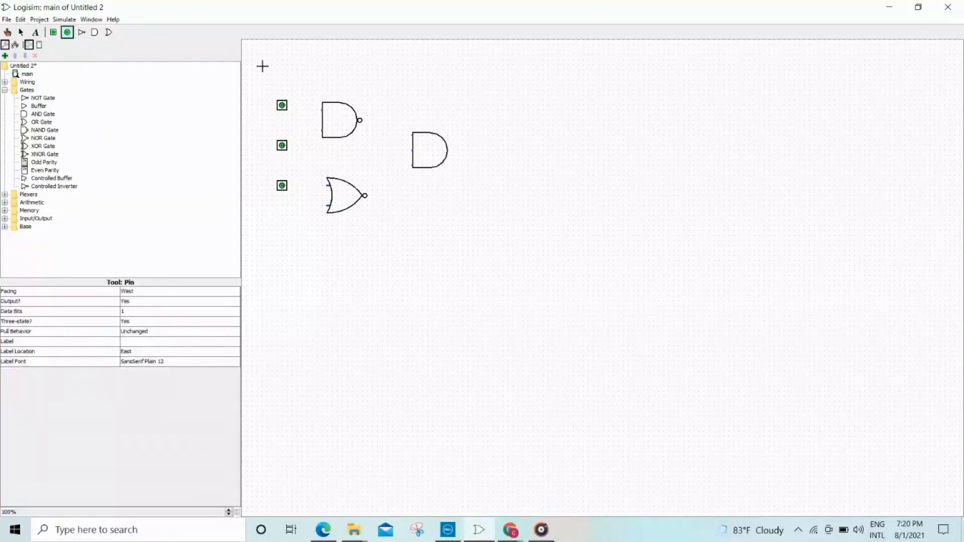
left_click(542, 150)
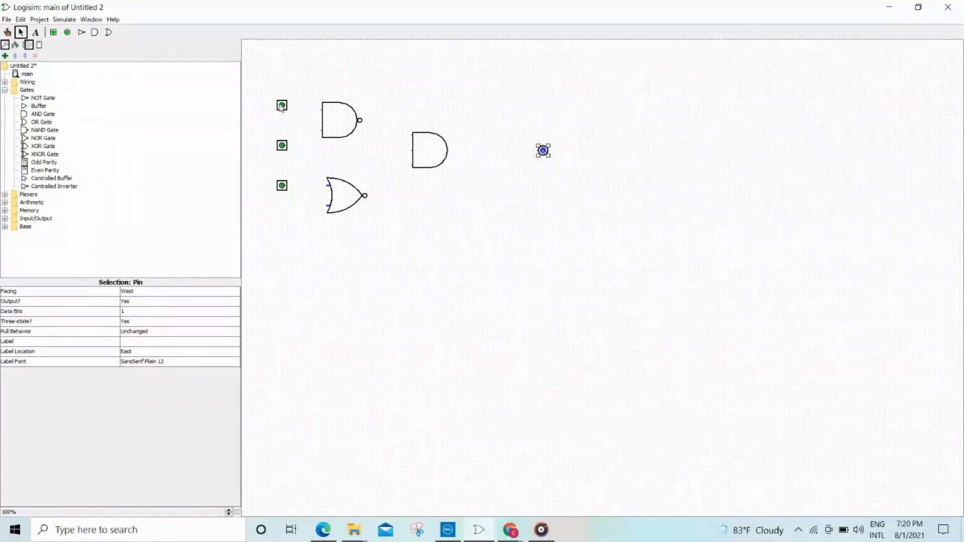
left_click(36, 33)
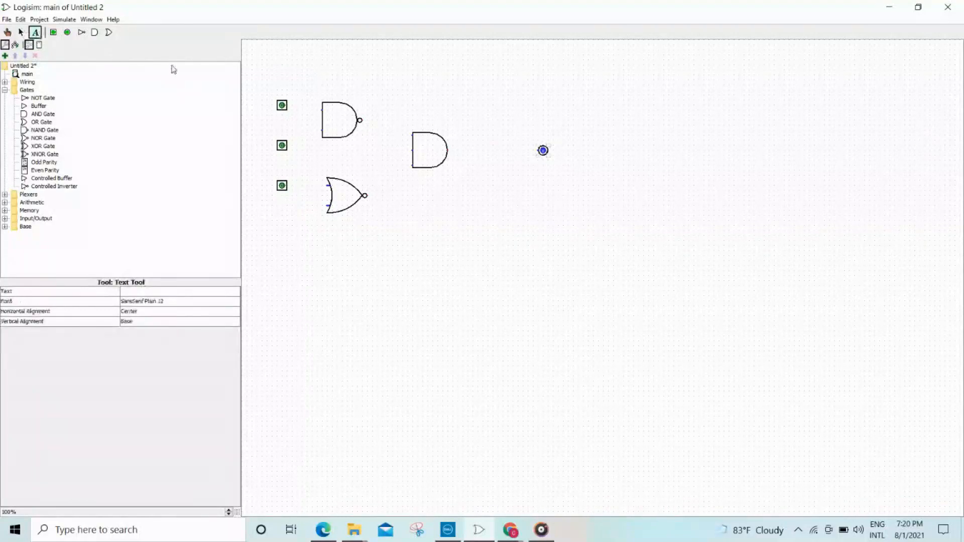
left_click(271, 105)
type("A")
left_click(270, 146)
type("B")
left_click(271, 188)
type("C")
left_click(557, 149)
type("Q")
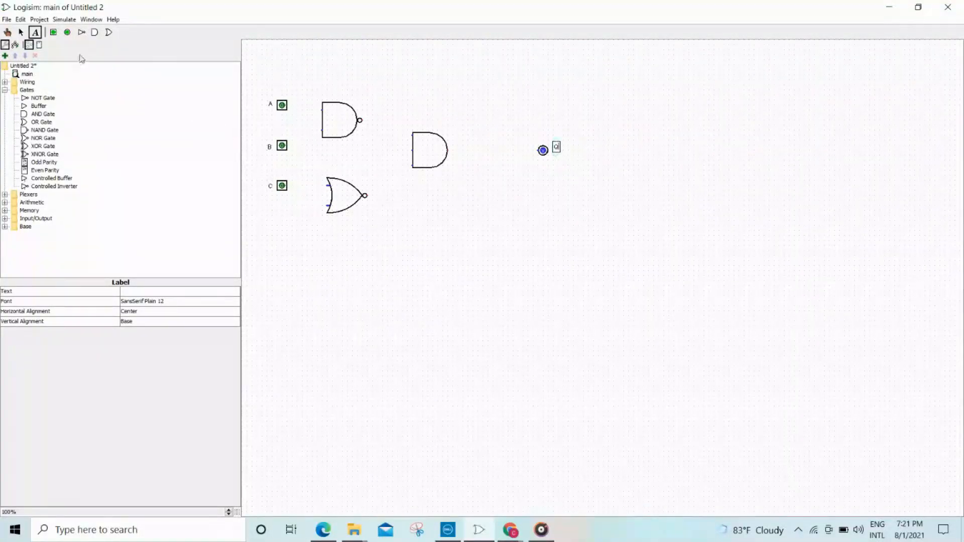
Align the NAND gate and pin B with its label, and wire A and B straight to the NAND gate's two inputs.
left_click(22, 36)
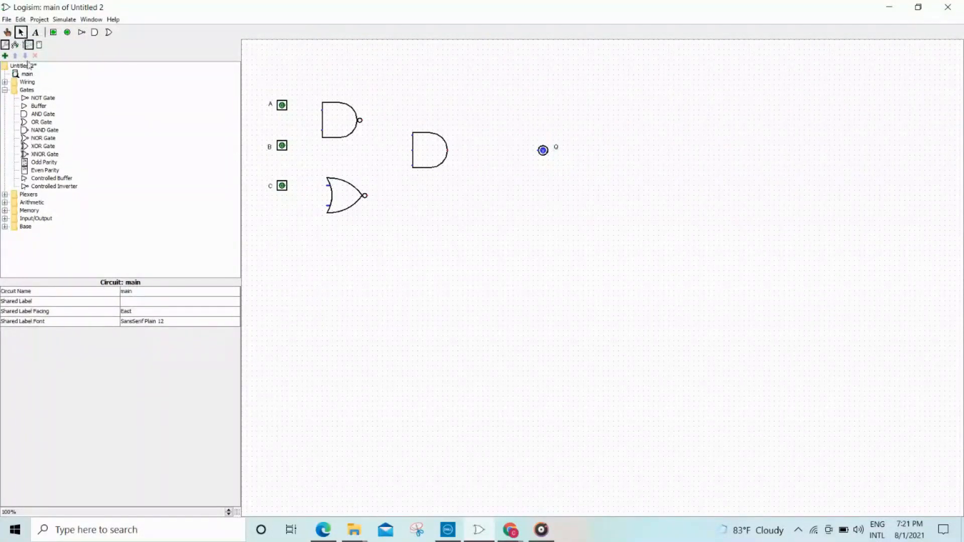
left_click_drag(326, 133, 322, 105)
left_click_drag(283, 147, 322, 129)
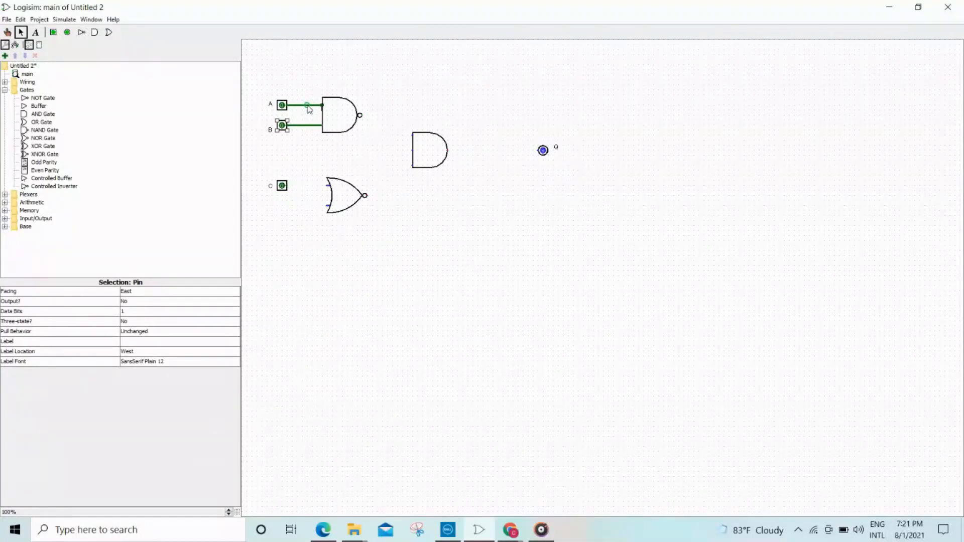
Branch wires from A and B to the NOR gate's inputs, and move C up to wire it to the AND gate's middle input.
left_click_drag(308, 105, 322, 188)
left_click_drag(292, 125, 282, 150)
left_click_drag(271, 186, 269, 150)
left_click_drag(413, 150, 286, 152)
Move the NAND gate slightly to the right and remove the stray wire stub near its upper input.
mouse_move(359, 115)
left_mouse_down()
mouse_move(380, 118)
mouse_move(368, 118)
left_mouse_up()
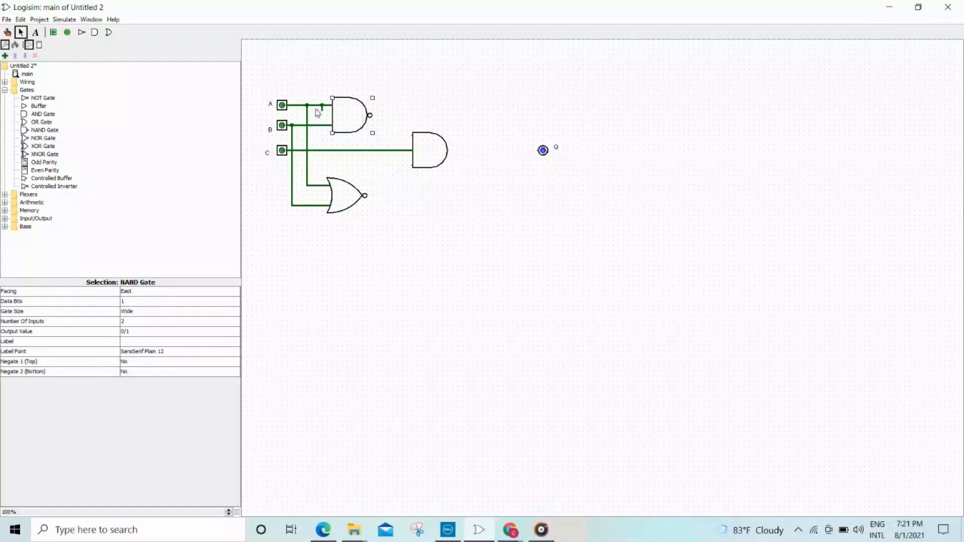
left_click(376, 120)
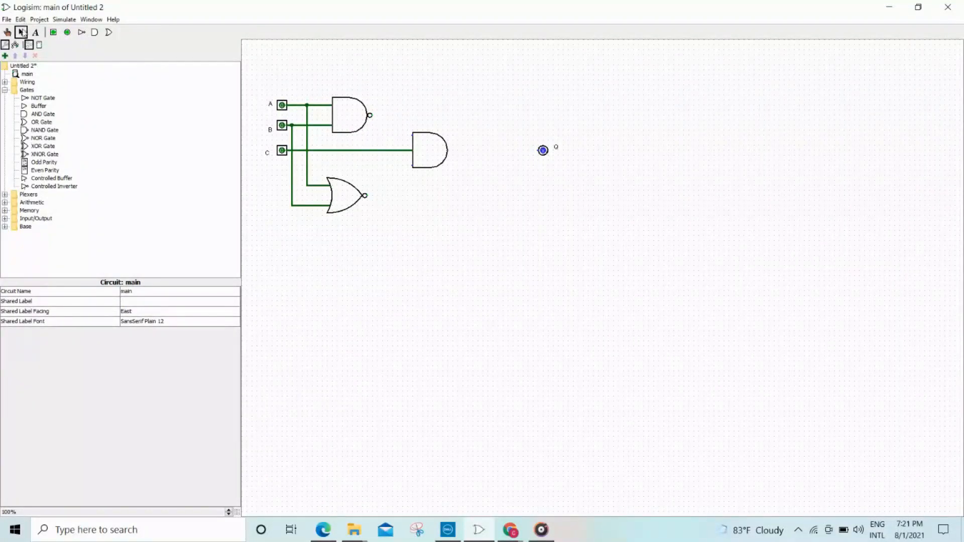
Wire the NAND and NOR outputs to the AND gate's outer inputs, and the AND gate's output to pin Q.
left_click_drag(370, 115, 415, 141)
mouse_move(363, 195)
left_mouse_down()
mouse_move(399, 196)
mouse_move(406, 164)
mouse_move(543, 151)
left_mouse_up()
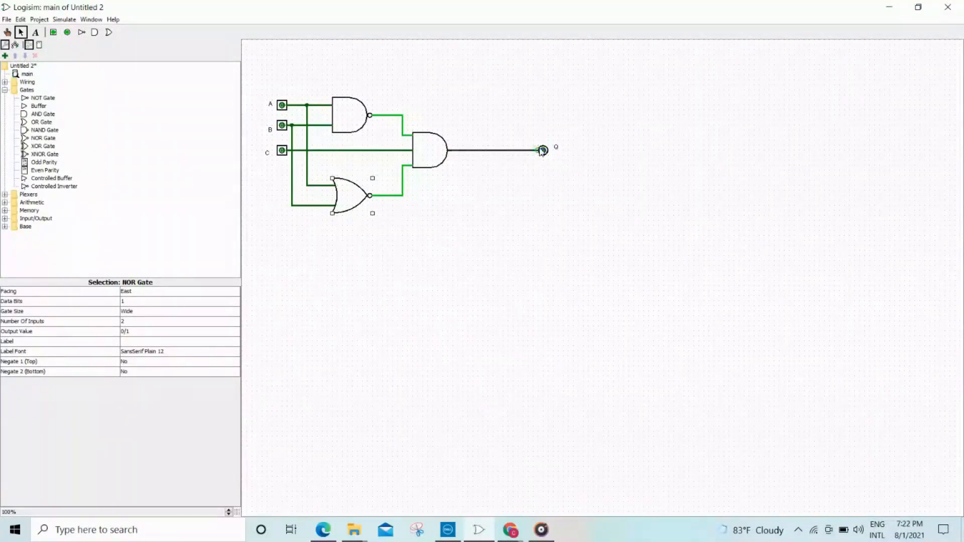
left_click(562, 207)
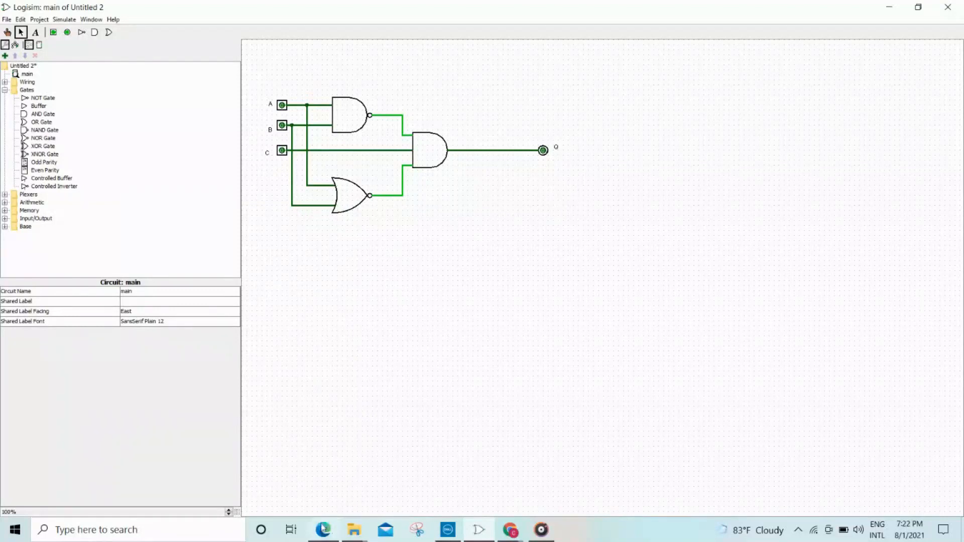
Underline the values 0, 0, 0 and 0 in the truth table's first row in Edge, and activate the Poke tool in Logisim.
mouse_move(319, 533)
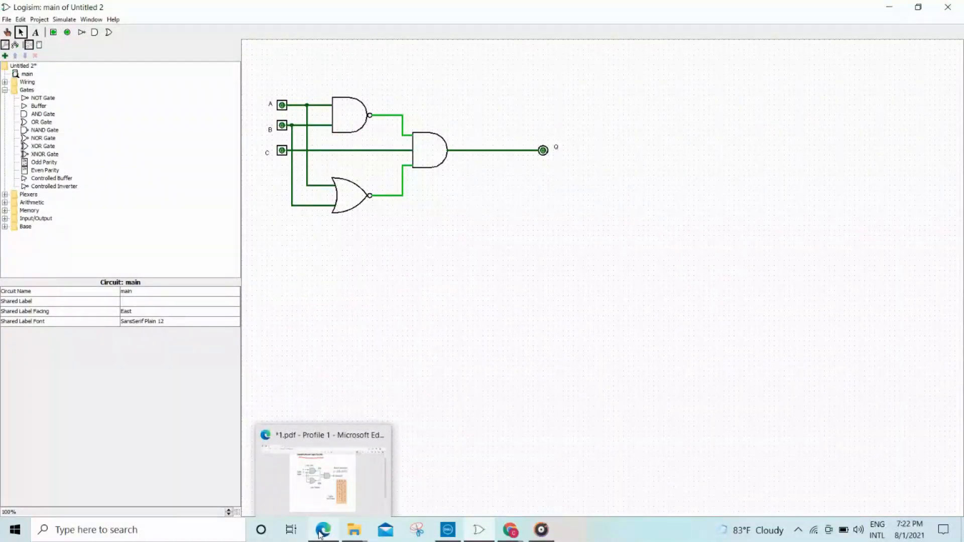
left_click(320, 533)
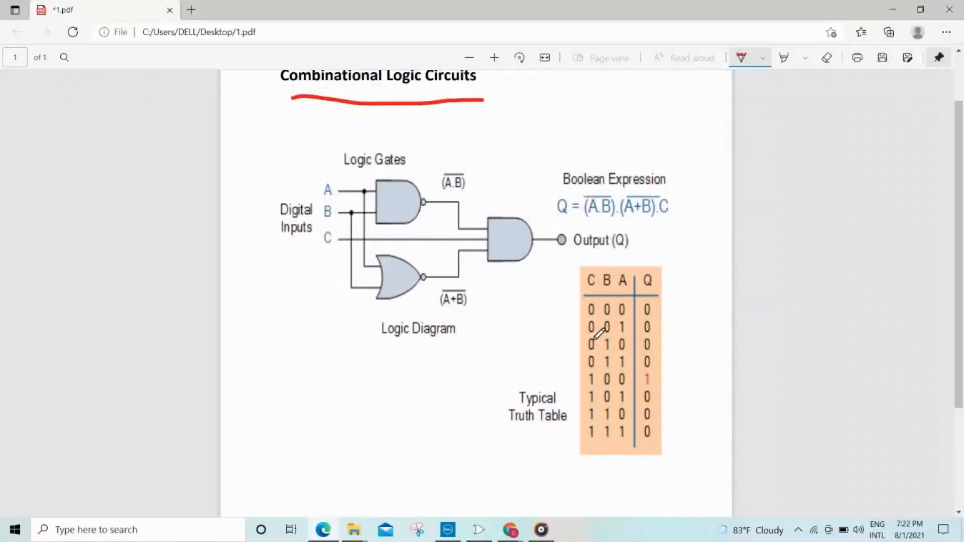
left_click_drag(588, 317, 649, 313)
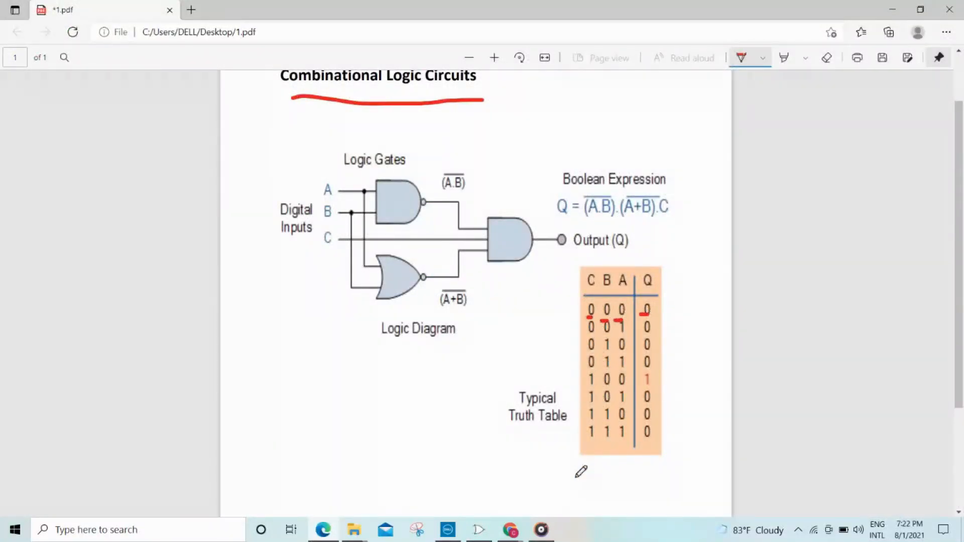
left_click(479, 530)
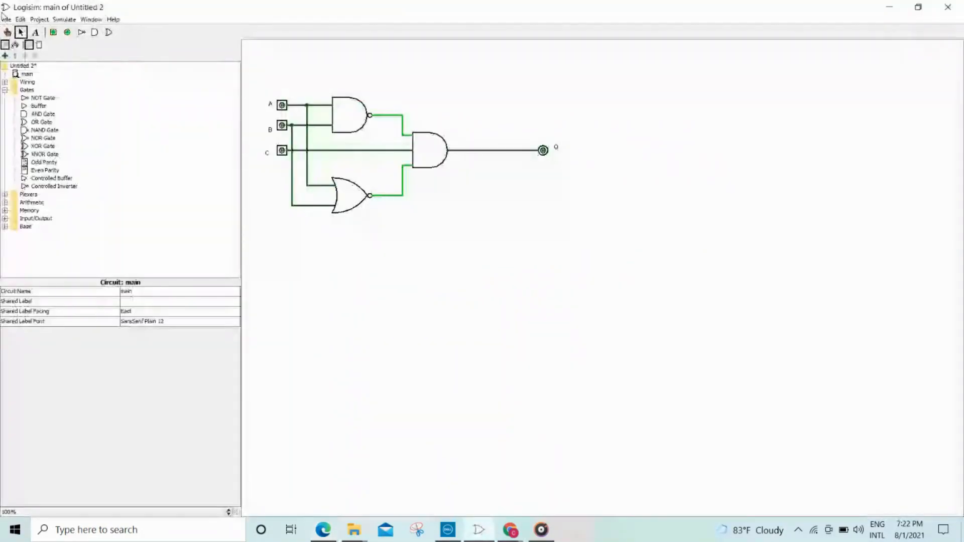
left_click(7, 33)
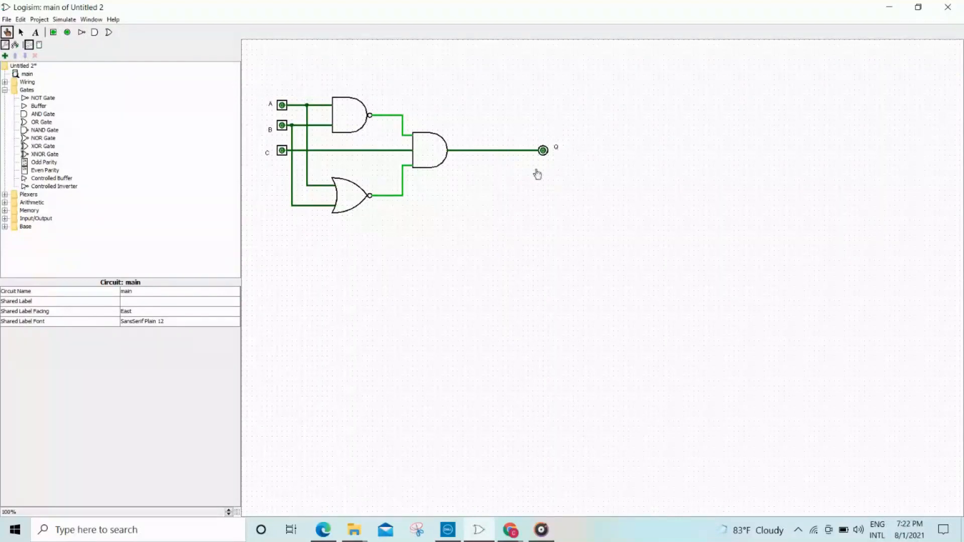
Return to 1.pdf in Edge, tick the truth table's first row, and underline the values 0, 0, 1 and 0 in the second row.
left_click(324, 530)
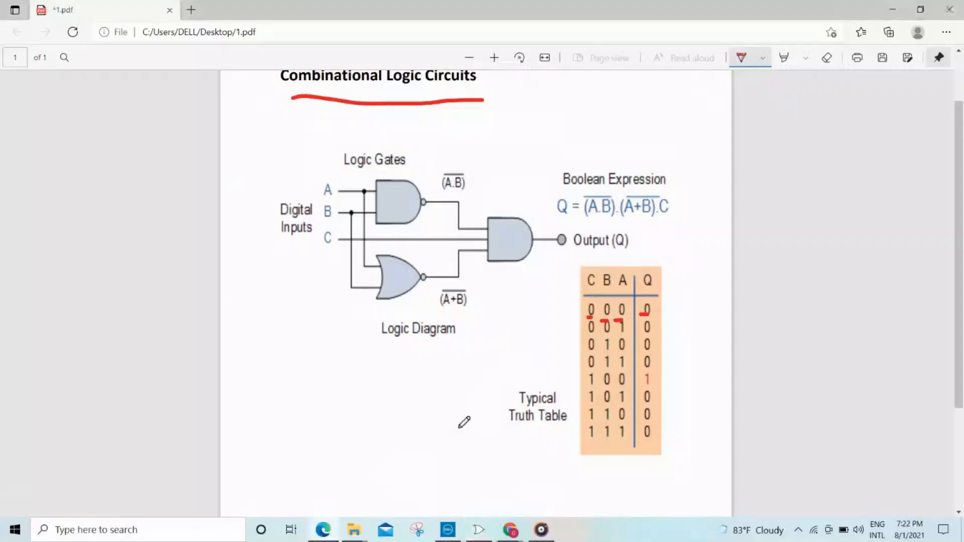
left_click_drag(661, 305, 680, 299)
left_click_drag(603, 334, 651, 334)
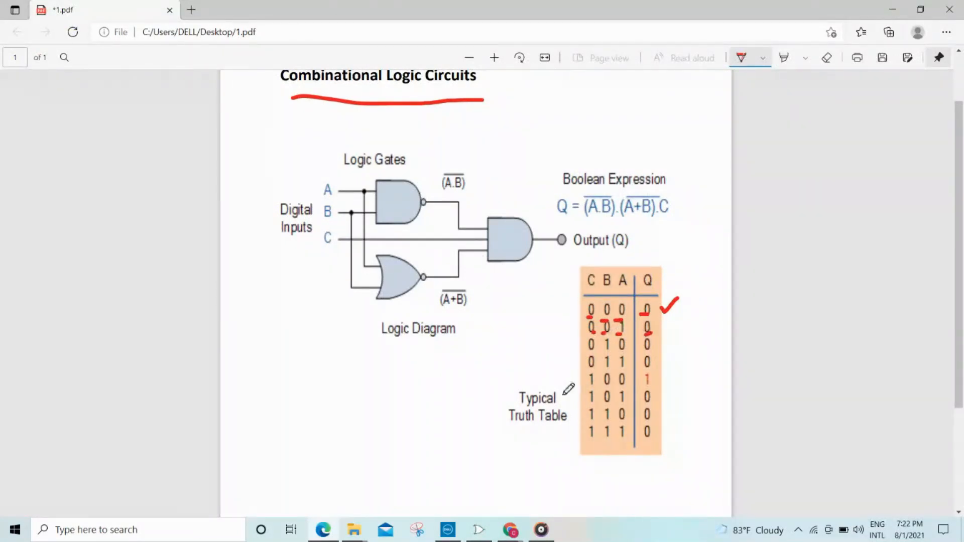
Set input A to 1 in Logisim, and in Edge tick the truth table's second row and underline 0, 1 and 0 in the third.
left_click(479, 530)
left_click(282, 107)
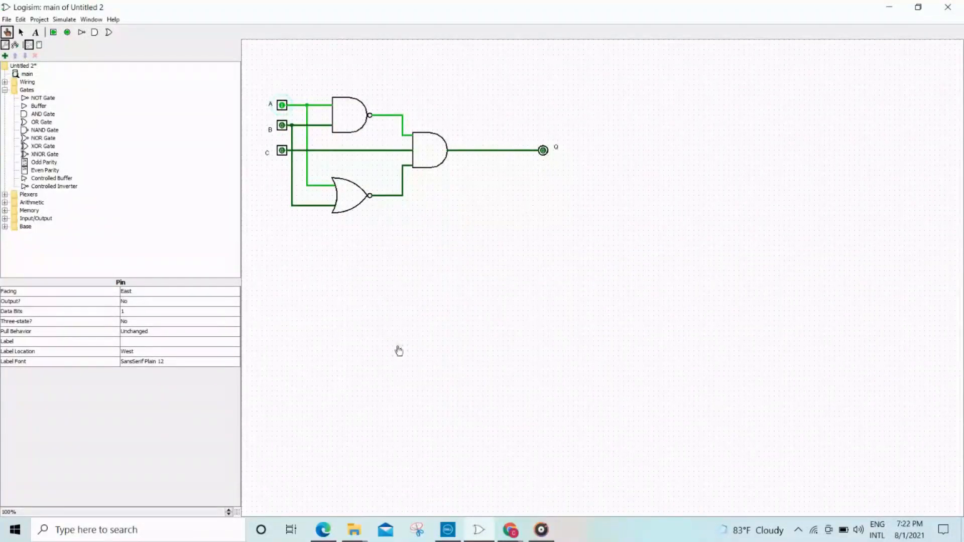
key("alt+Tab")
left_click_drag(665, 330, 679, 314)
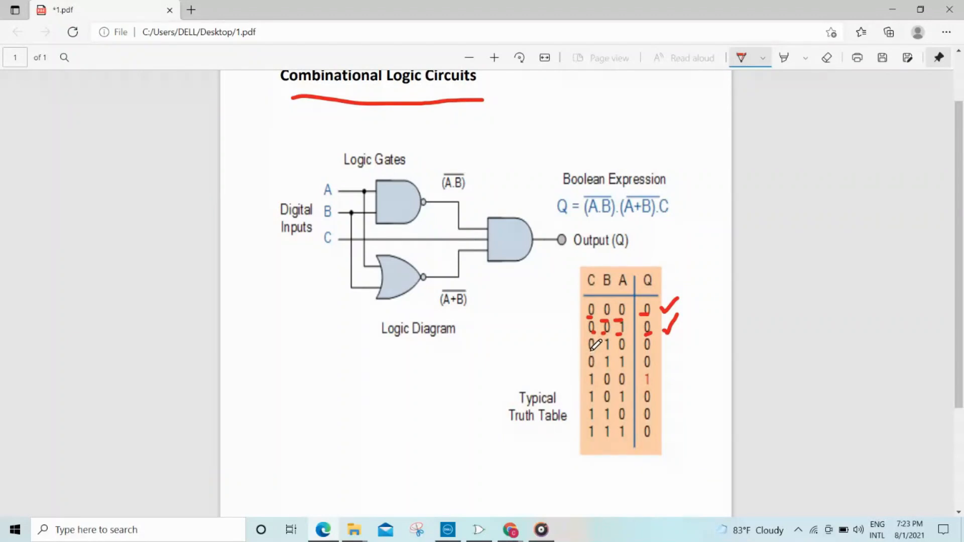
left_click_drag(606, 353, 626, 352)
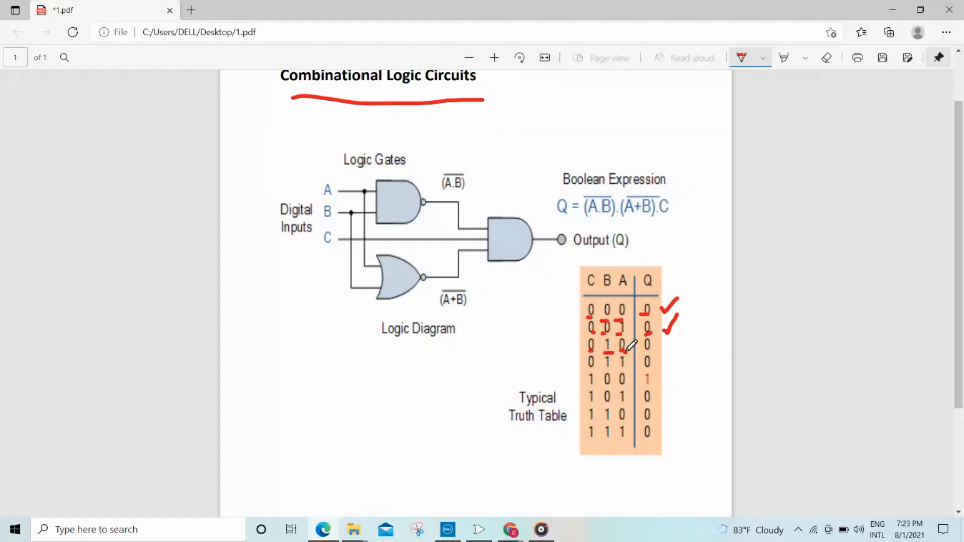
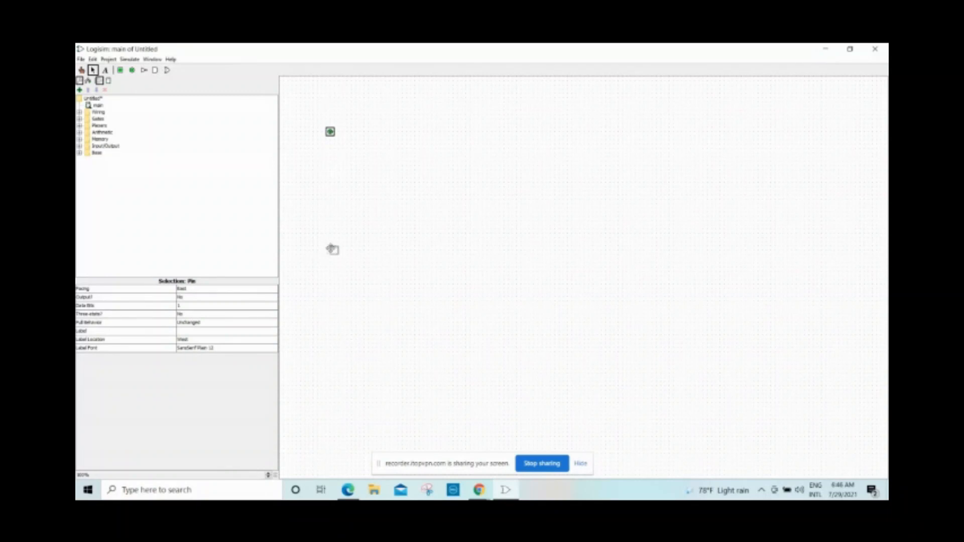
Place a second input pin below the first, and four NAND gates in two columns of two to their right.
left_click(334, 250)
double_click(94, 120)
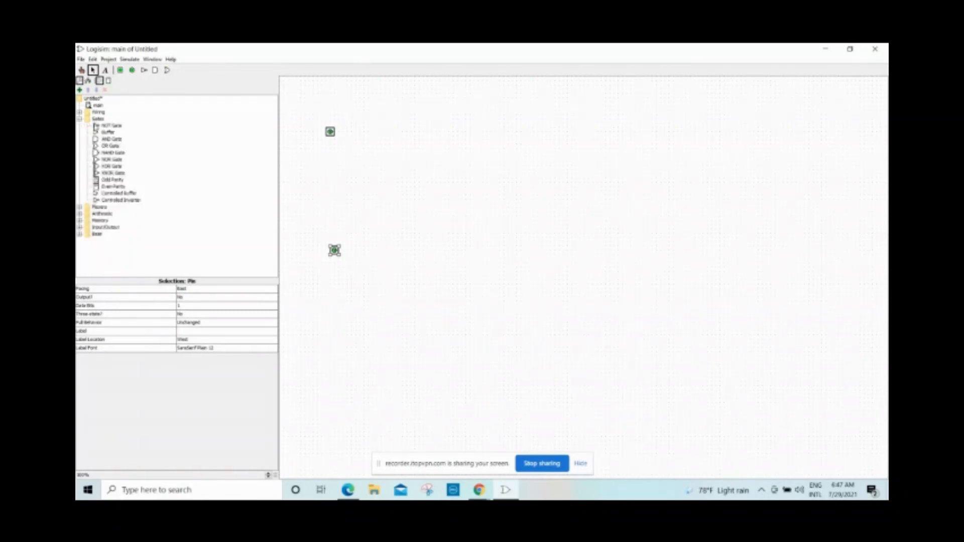
left_click(113, 153)
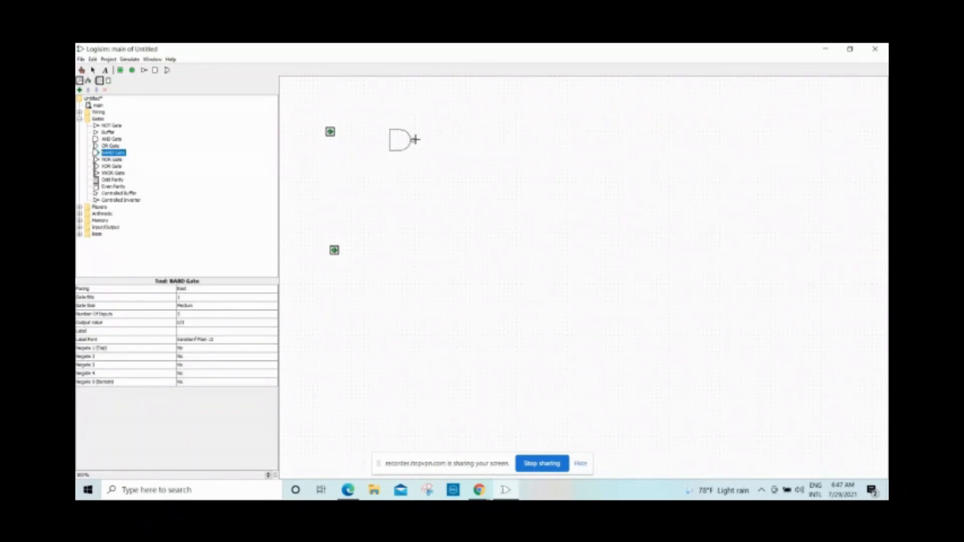
left_click(415, 140)
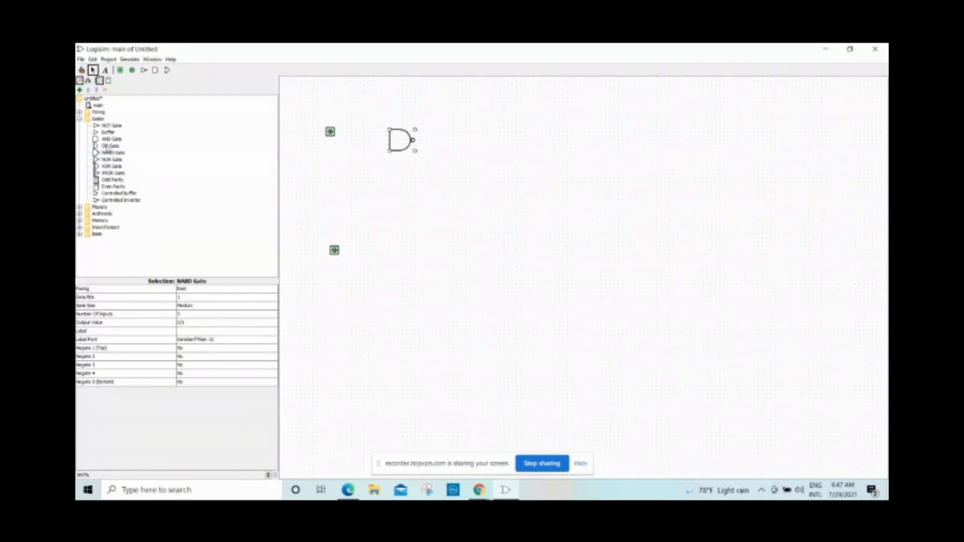
left_click(115, 153)
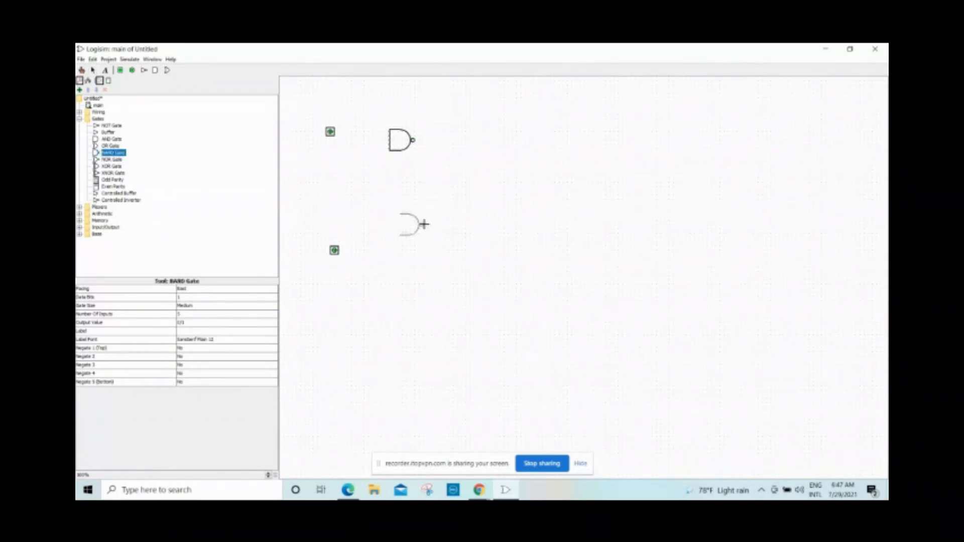
left_click(415, 238)
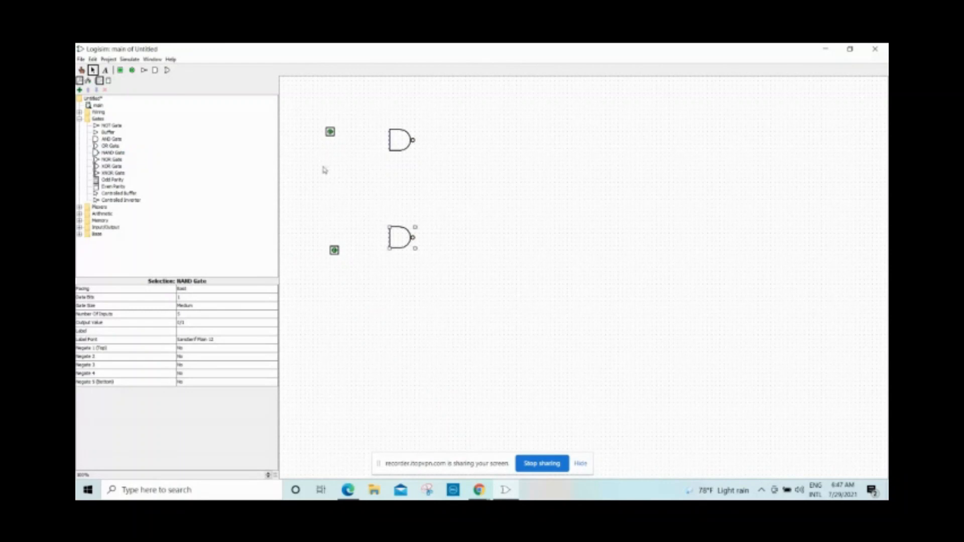
left_click(114, 153)
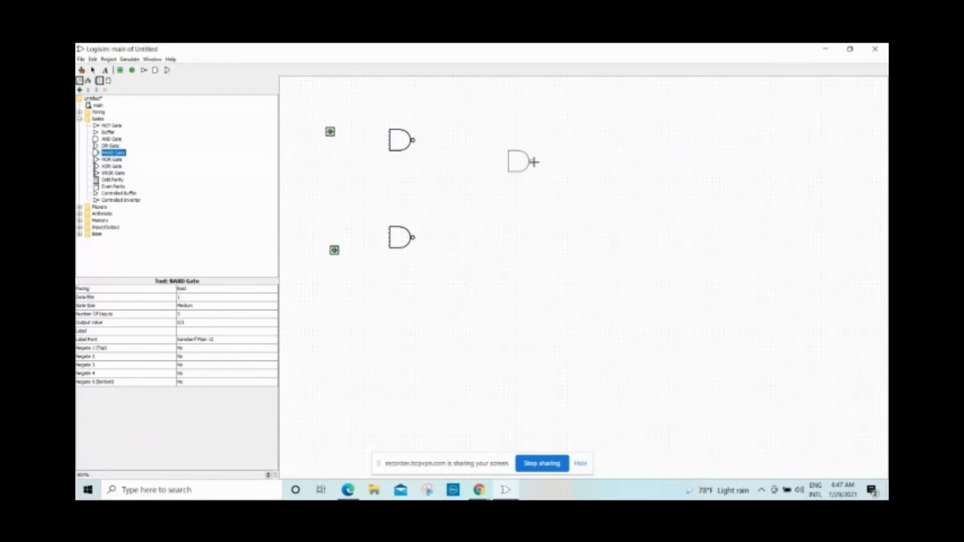
left_click(536, 145)
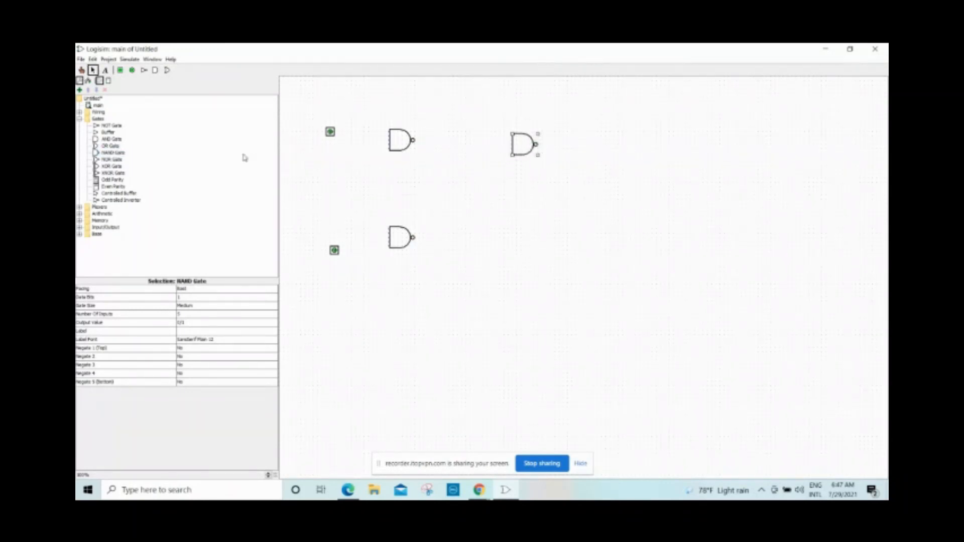
left_click(114, 153)
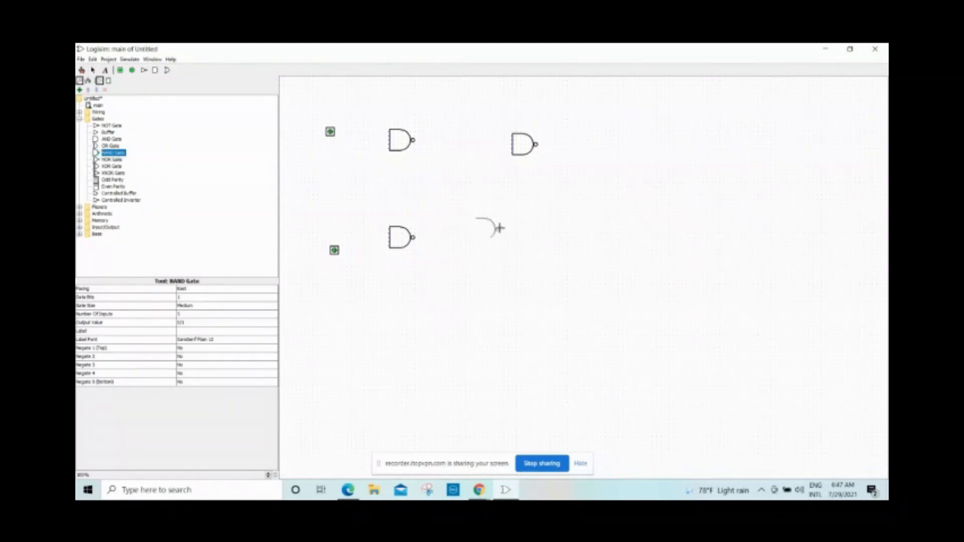
left_click(528, 233)
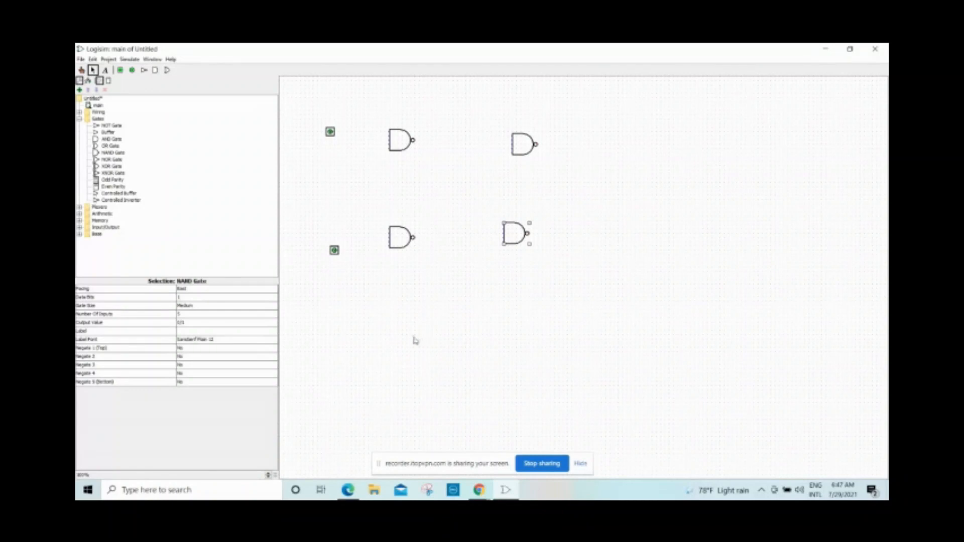
Place a Clock between the two input pins and shift the two left-hand NAND gates slightly.
double_click(97, 114)
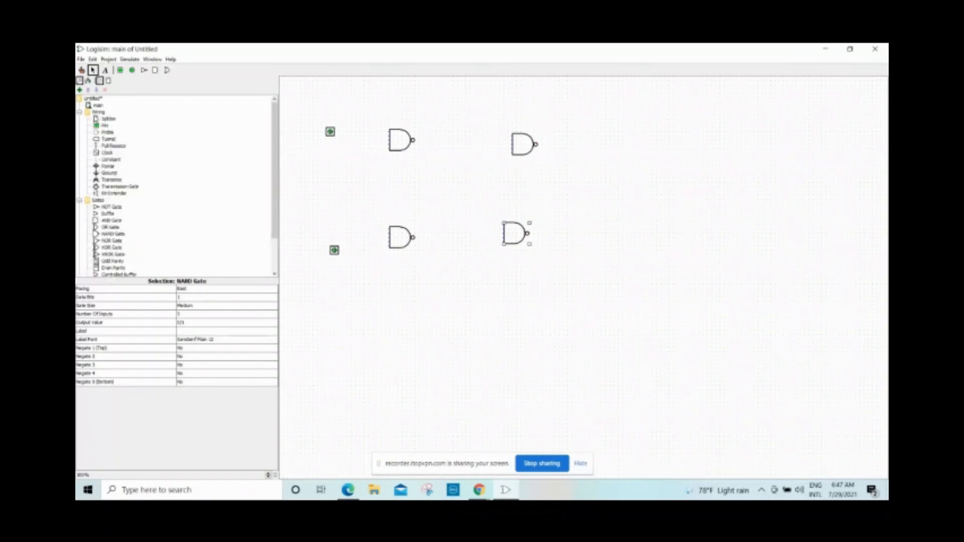
left_click(108, 153)
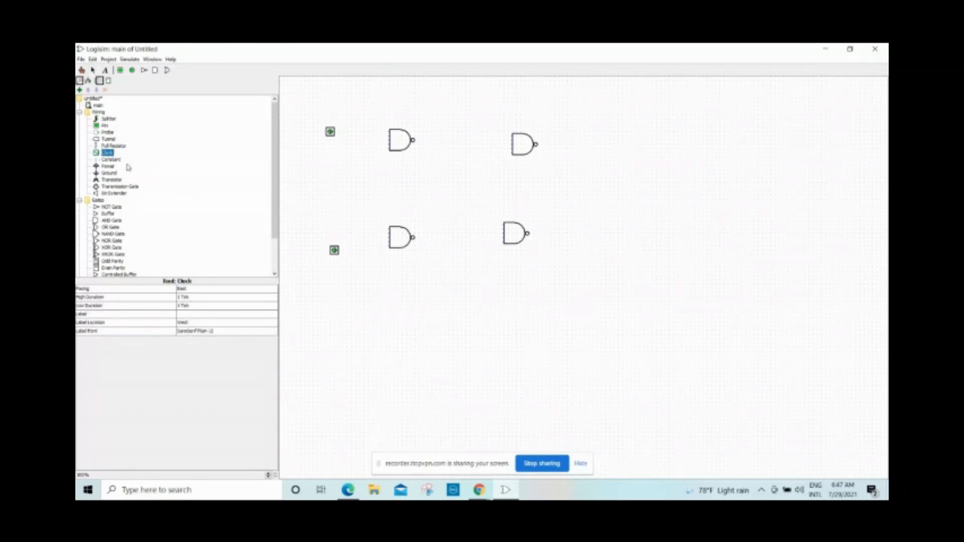
left_click(318, 191)
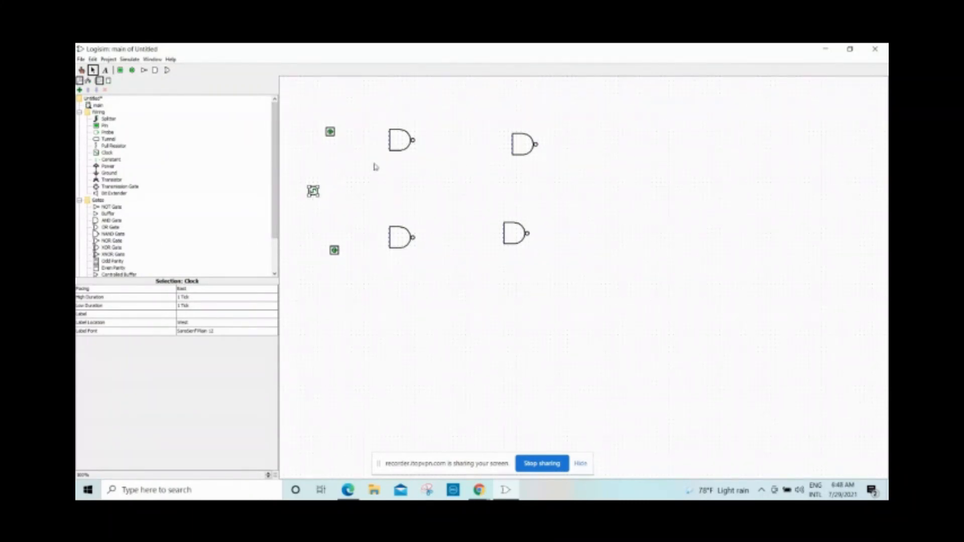
mouse_move(401, 146)
left_mouse_down()
mouse_move(405, 137)
mouse_move(395, 142)
left_mouse_up()
left_click_drag(394, 235, 394, 240)
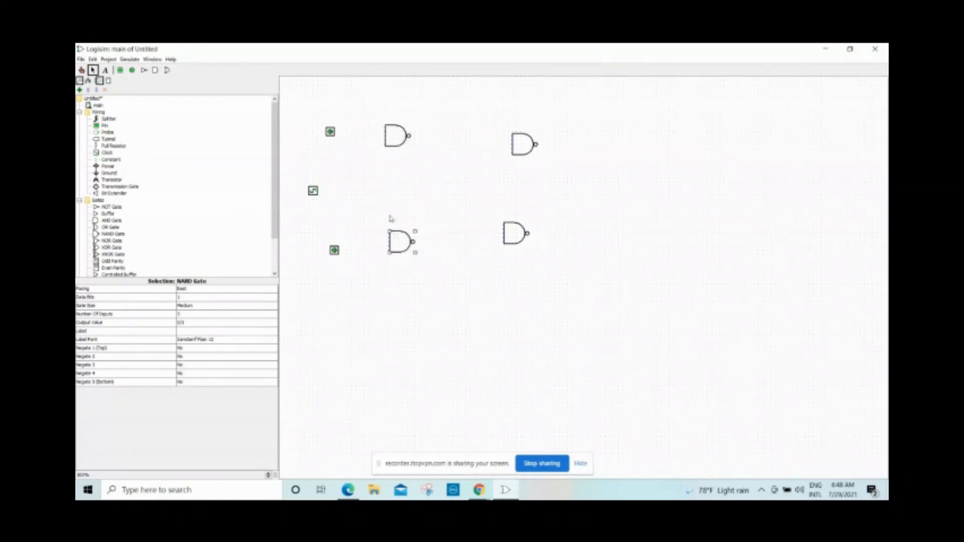
Set the upper-left NAND gate to 2 inputs and its gate size to Wide.
left_click(397, 136)
left_click(180, 315)
scroll(183, 334, "up", 1)
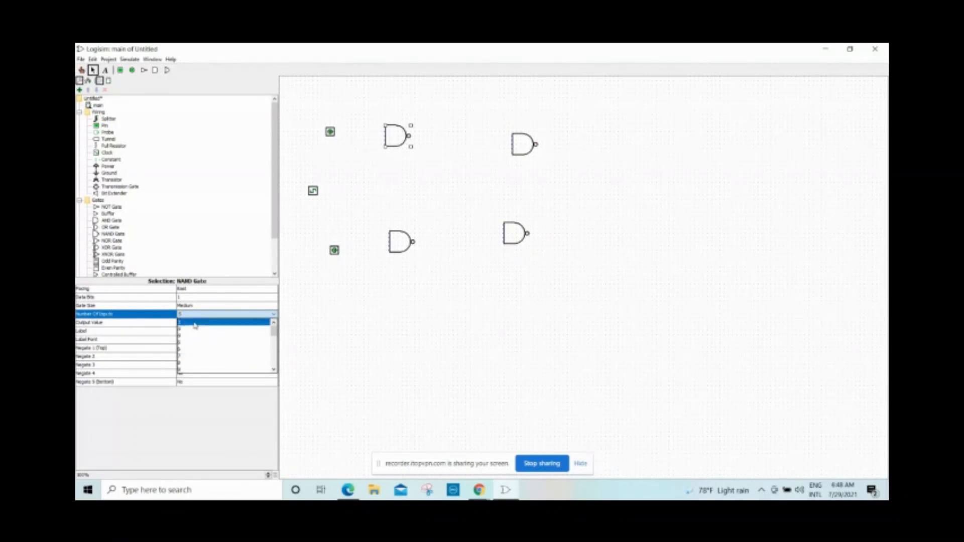
left_click(185, 323)
left_click(195, 307)
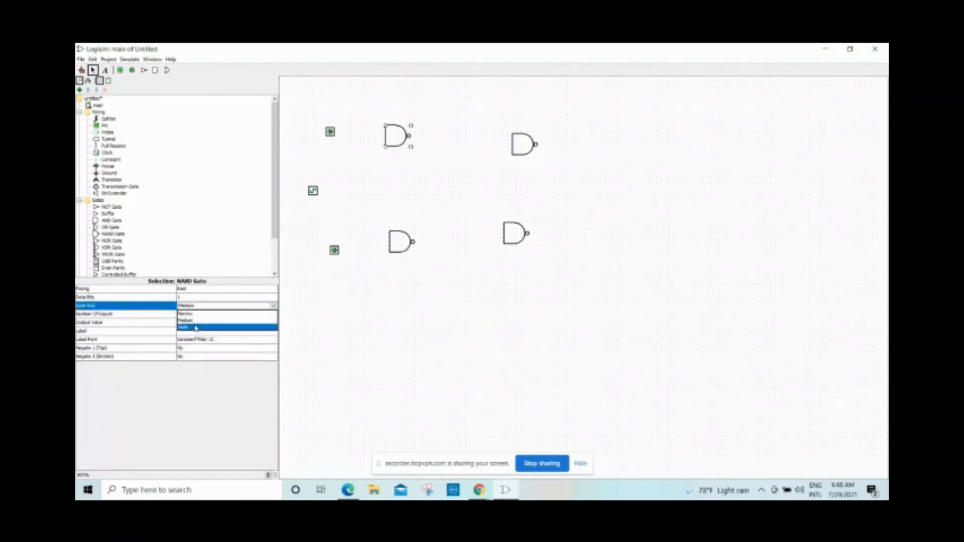
left_click(196, 329)
Nudge the lower-left NAND gate, and set it to 2 inputs and Wide gate size.
left_click_drag(396, 242, 393, 246)
left_click(237, 314)
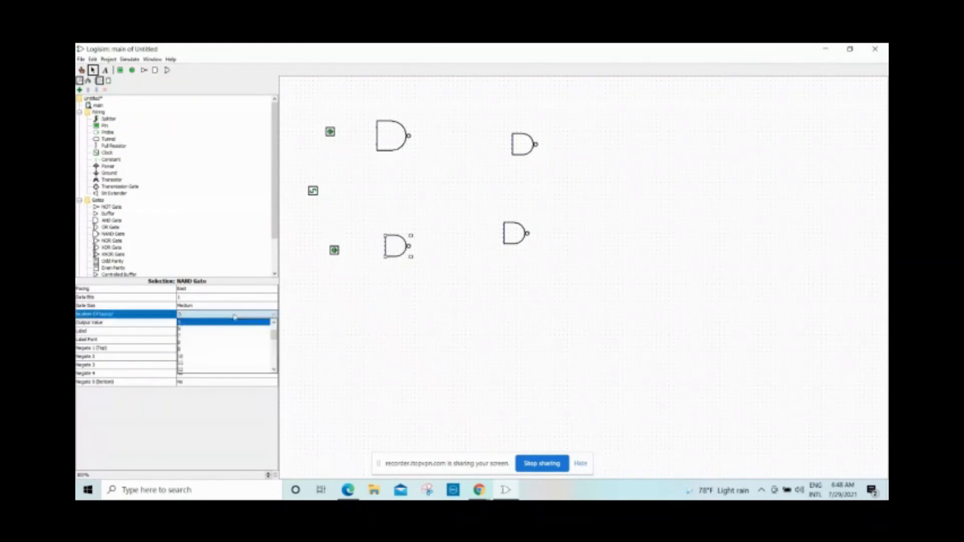
left_click(237, 323)
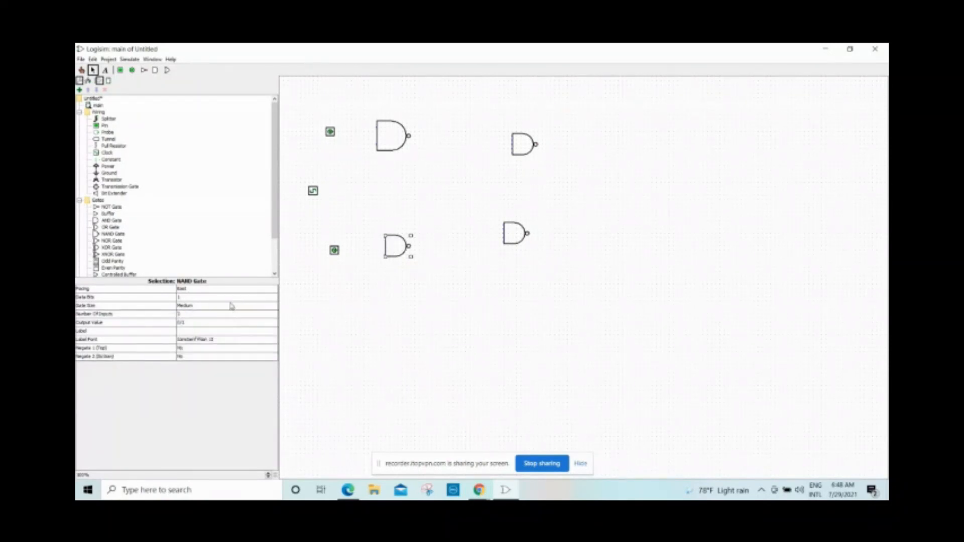
left_click(231, 305)
left_click(231, 306)
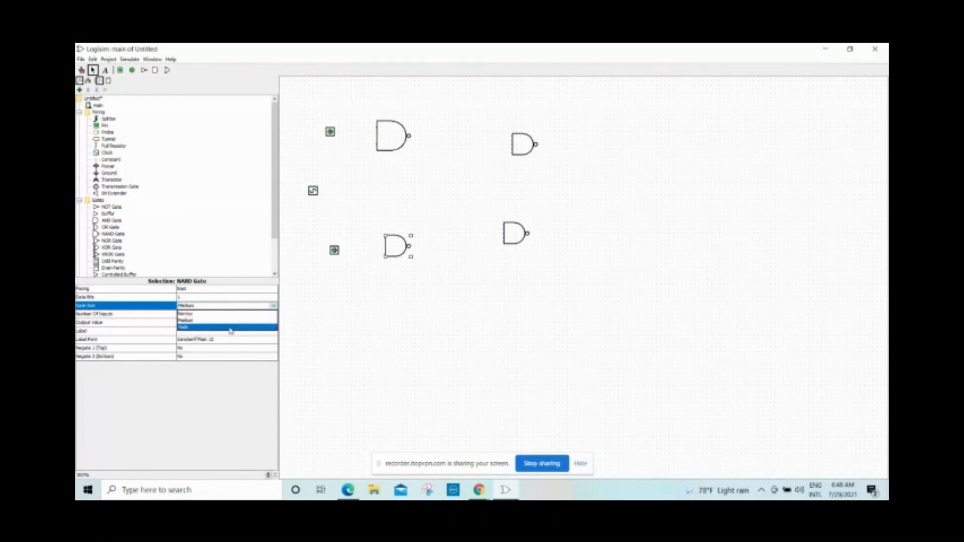
left_click(230, 327)
Set the upper-right NAND gate to 2 inputs and its gate size to Wide.
left_click(518, 146)
left_click(221, 315)
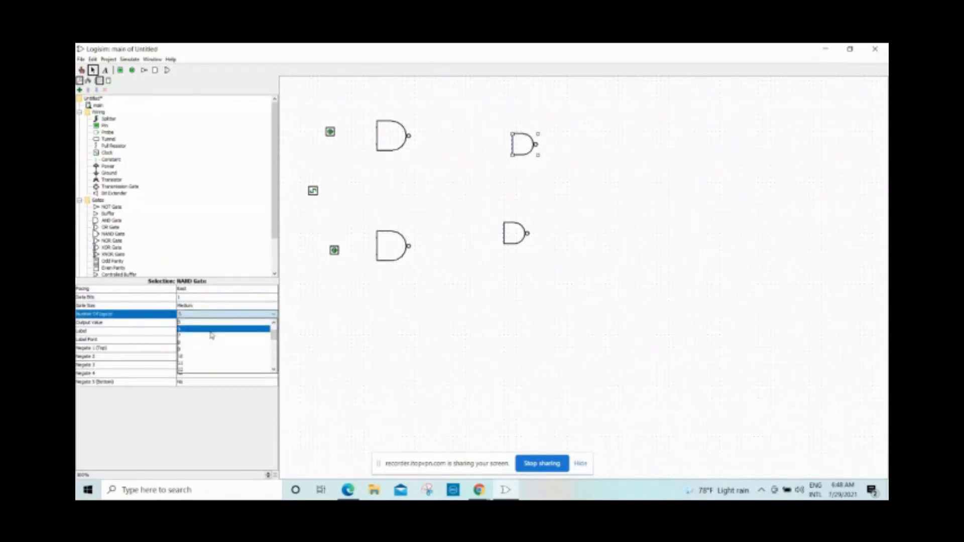
left_click(211, 323)
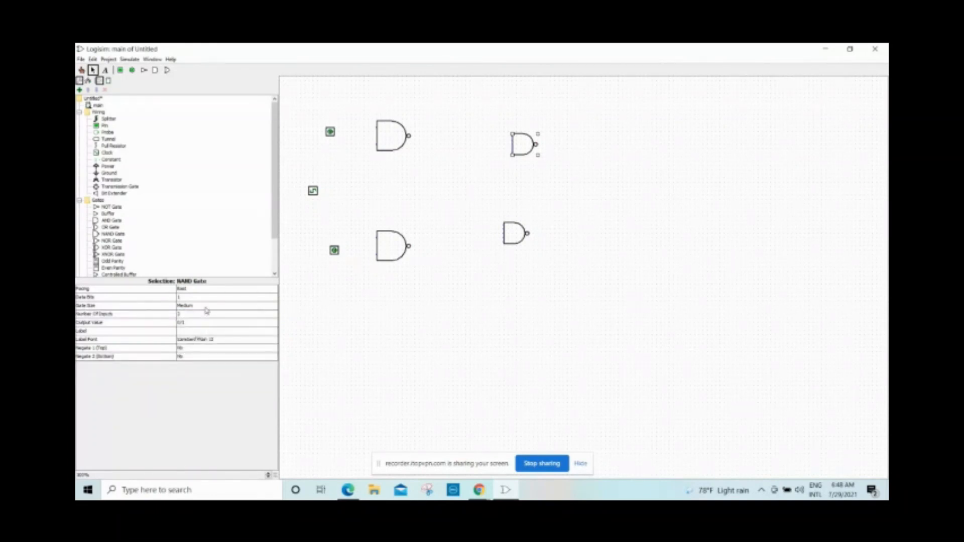
left_click(206, 306)
left_click(198, 329)
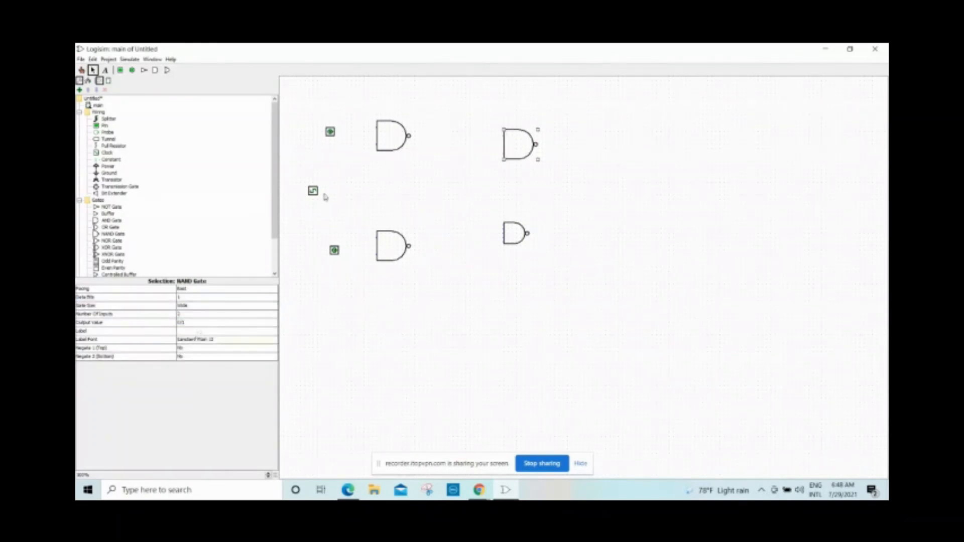
Place two output pins, one to the right of each right-hand NAND gate.
left_click(329, 133)
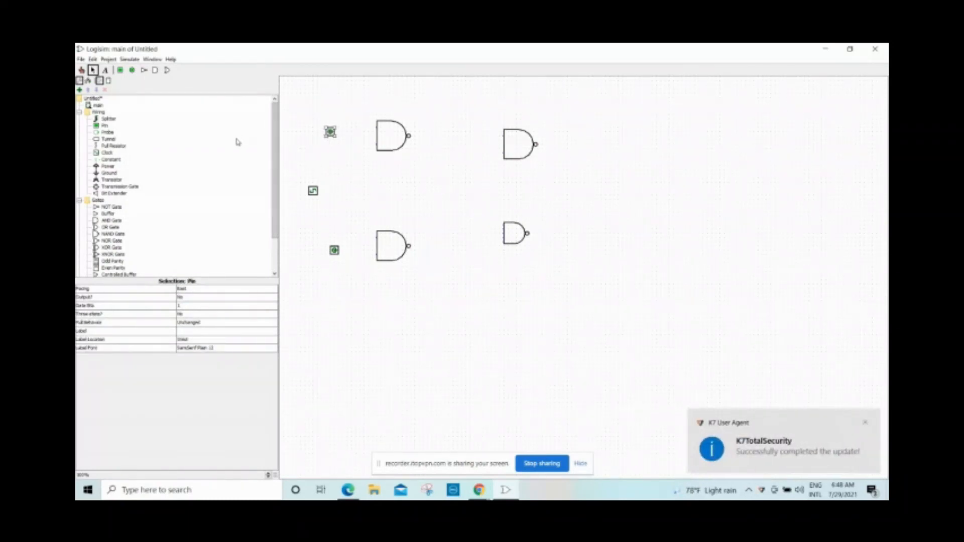
left_click(131, 70)
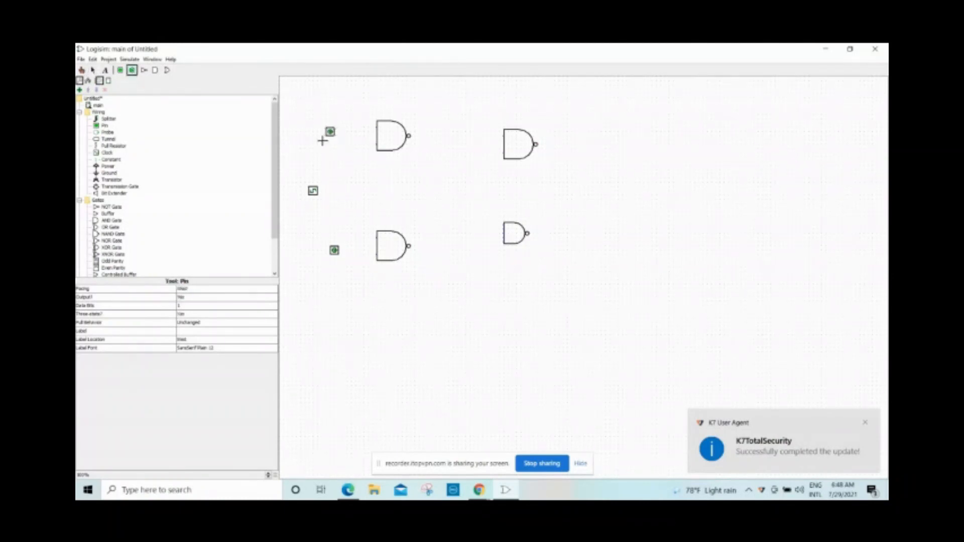
left_click(622, 141)
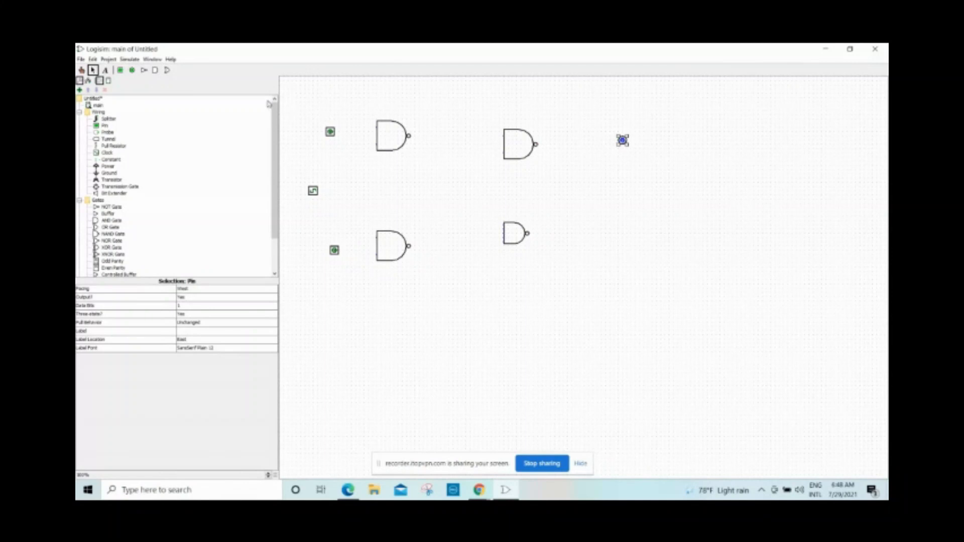
left_click(133, 71)
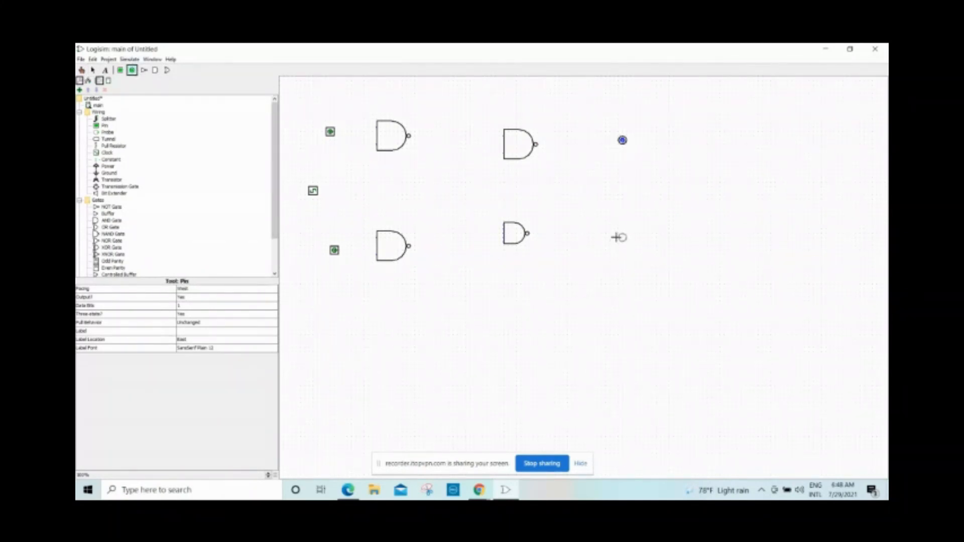
left_click(619, 234)
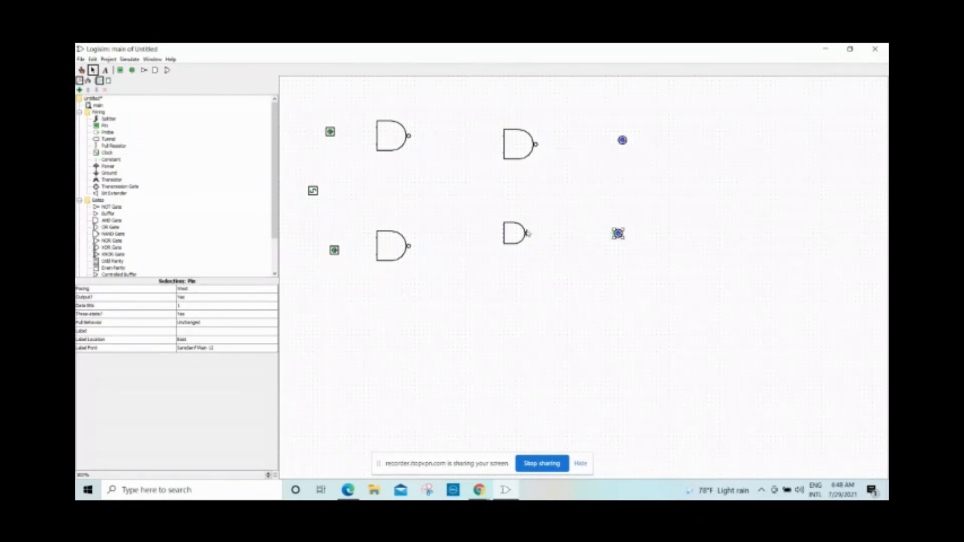
Keep the upper input pin at its original height and label it S.
left_click(391, 153)
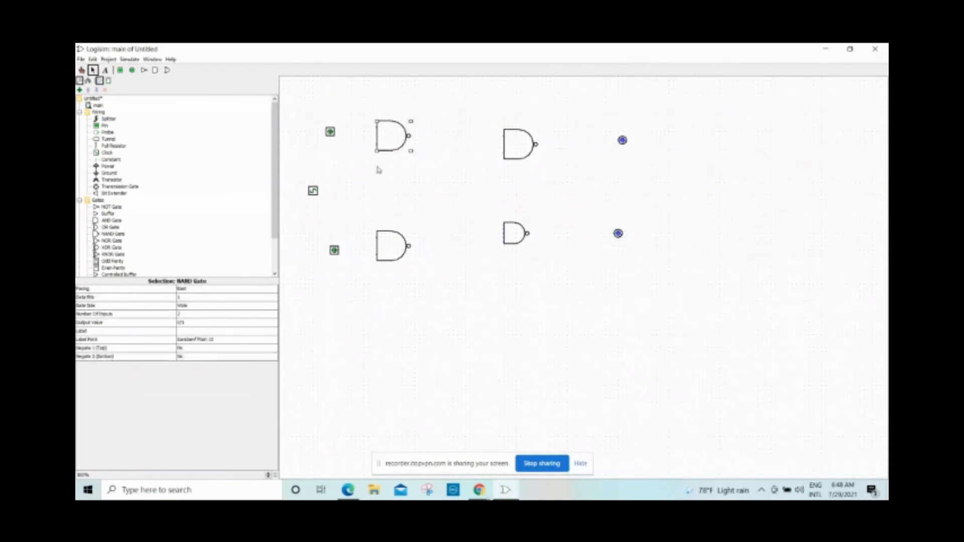
left_click(330, 134)
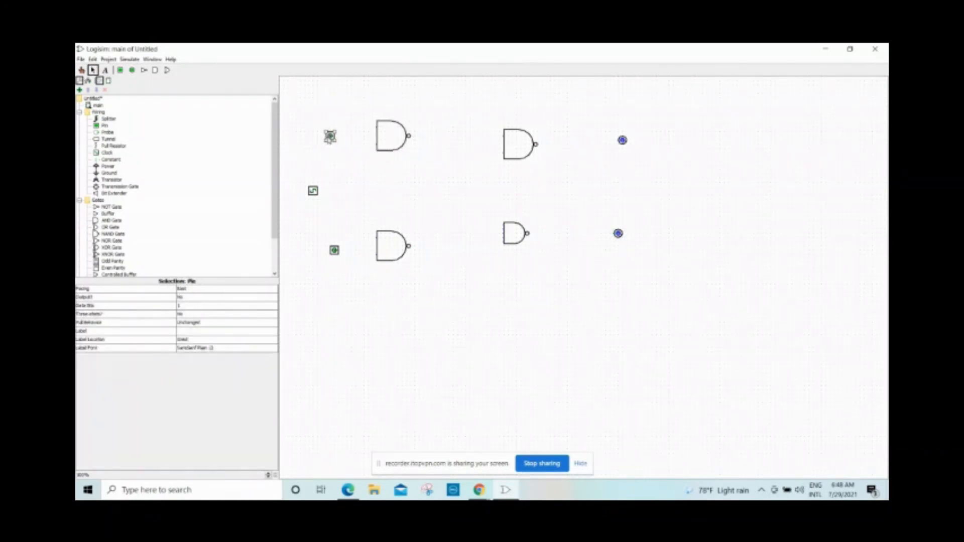
left_click_drag(330, 136, 330, 132)
left_click(198, 331)
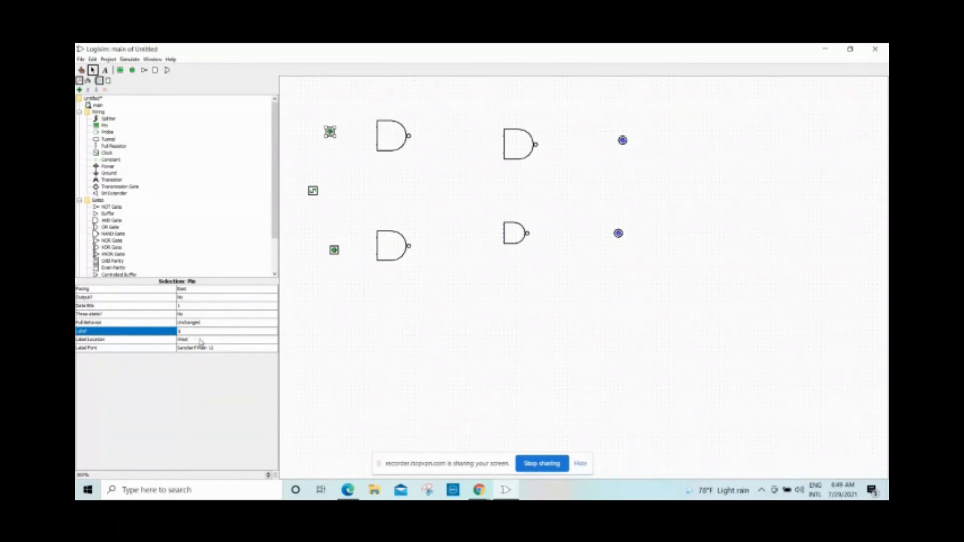
key("Return")
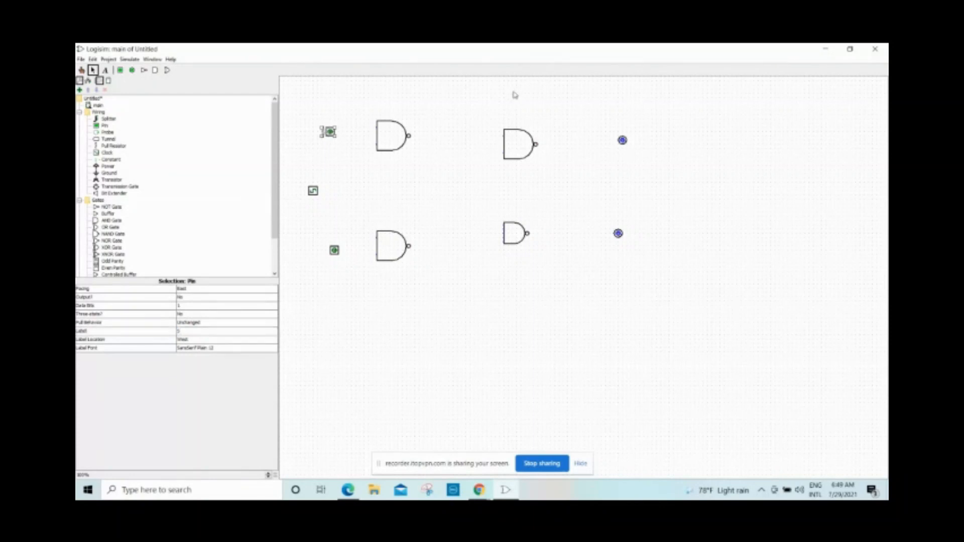
Label the lower input pin R.
left_click(334, 251)
left_click(188, 333)
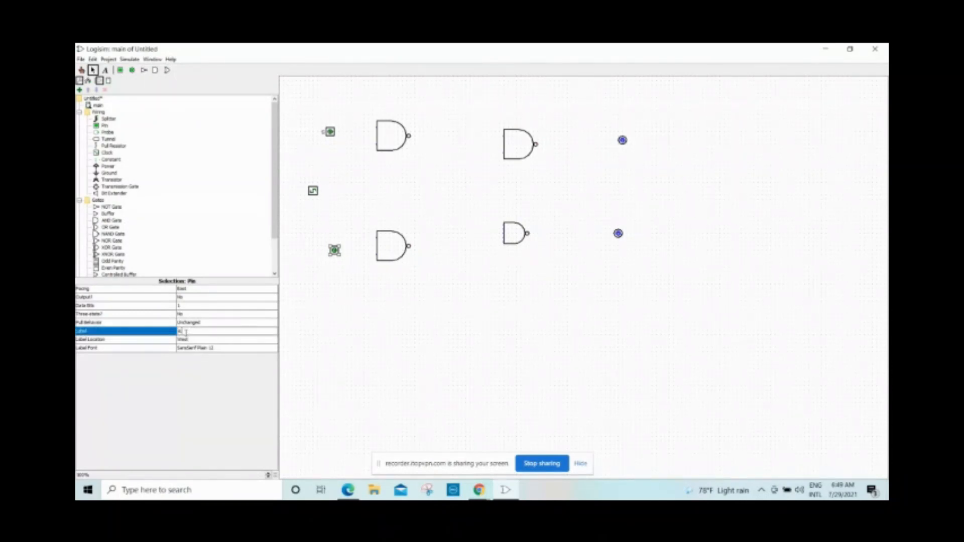
type("B")
key("Return")
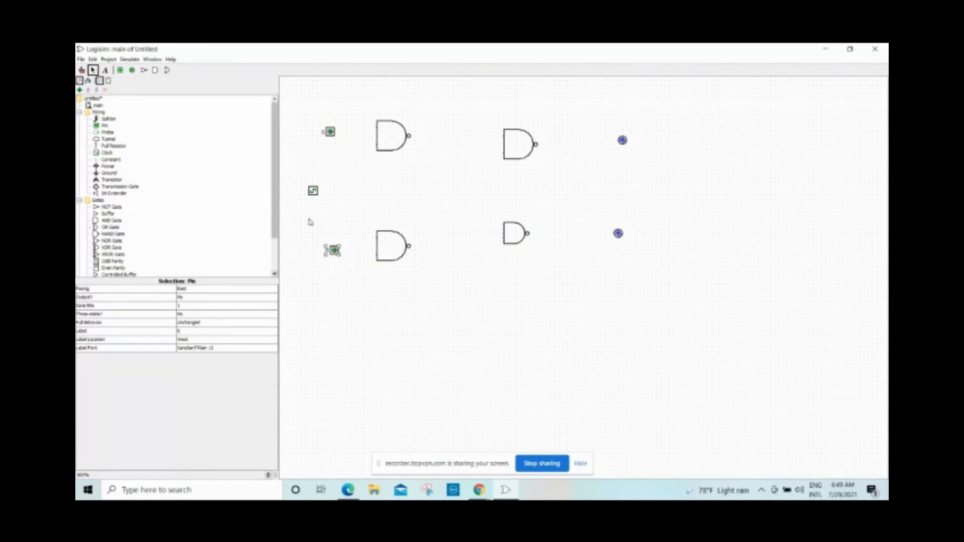
Label the clock component E.
left_click(312, 193)
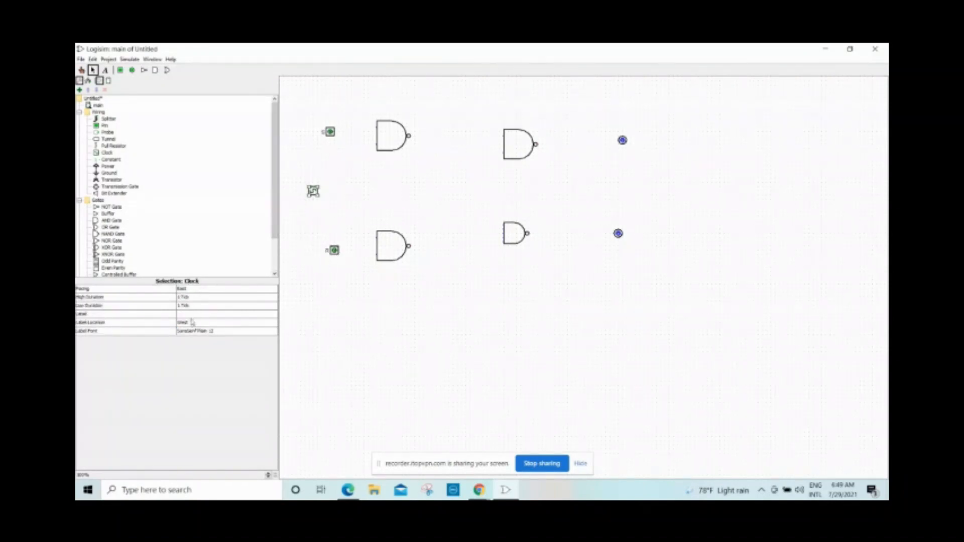
left_click(194, 314)
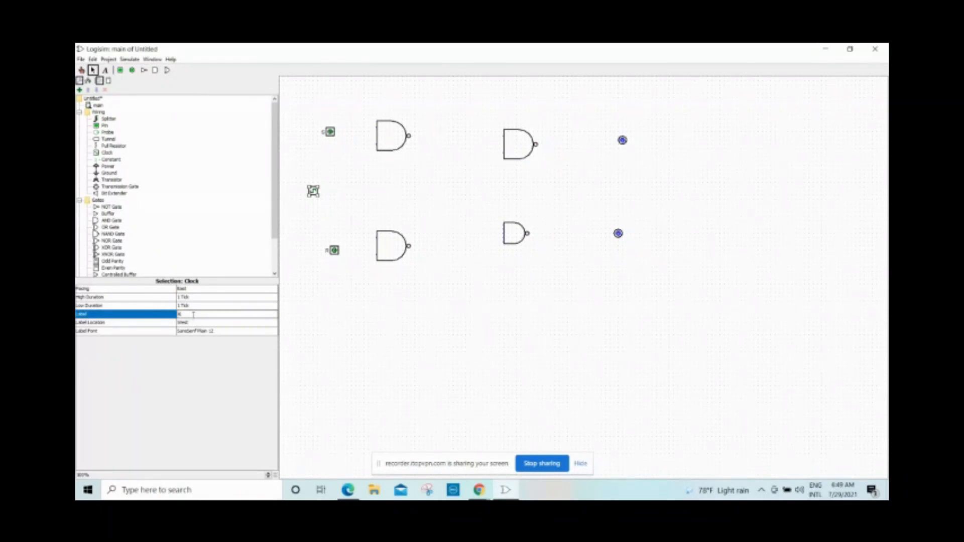
key("Return")
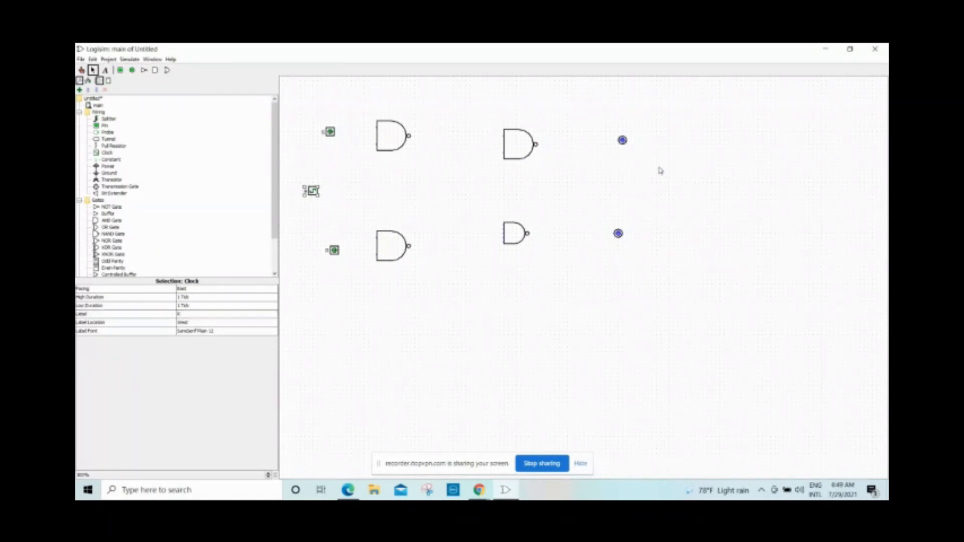
Set the main circuit's shared label to Q.
left_click(624, 143)
left_click(636, 145)
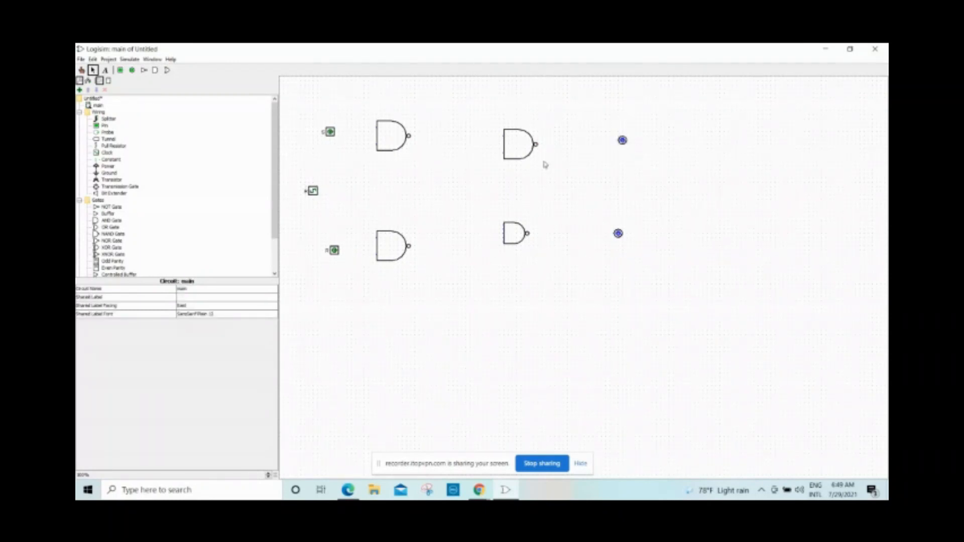
left_click(195, 300)
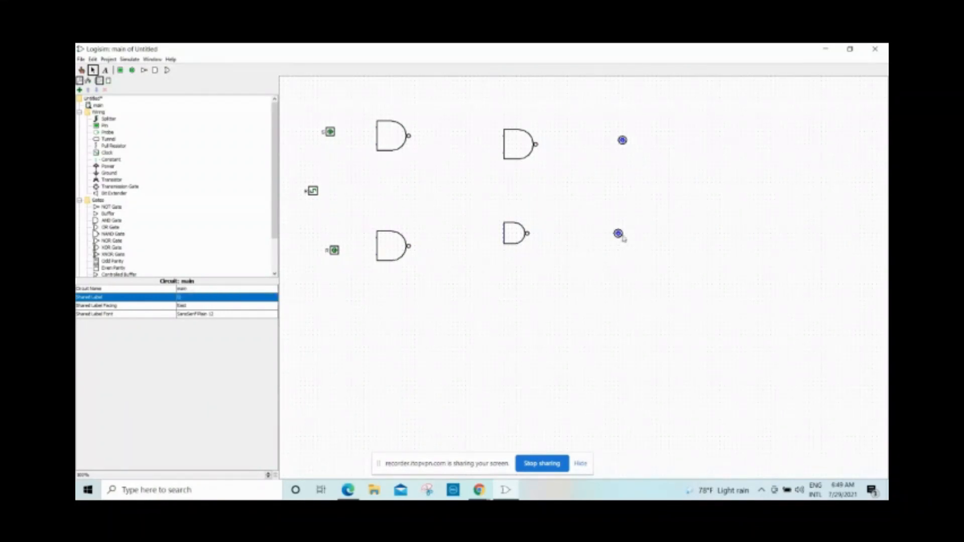
Label the upper output pin Q.
left_click(619, 234)
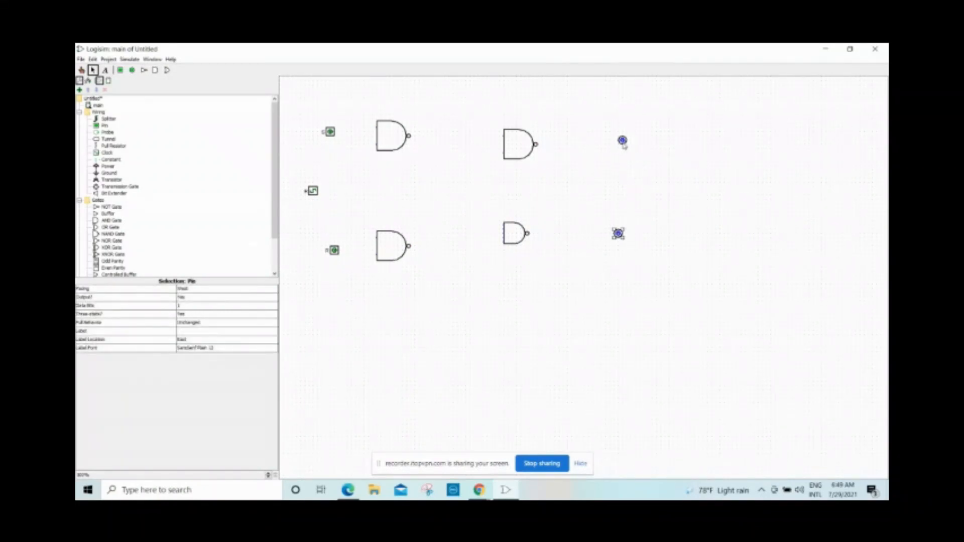
left_click(623, 145)
left_click(226, 331)
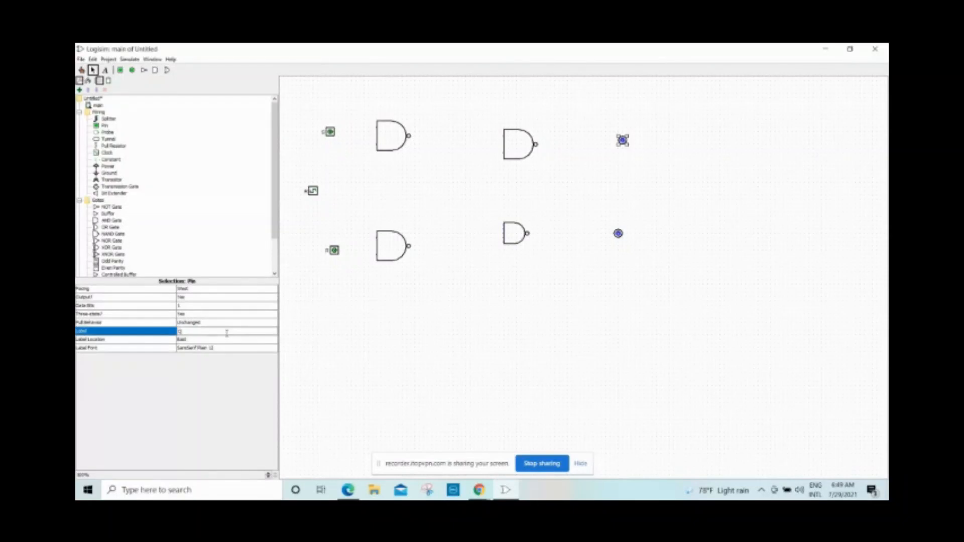
key("Return")
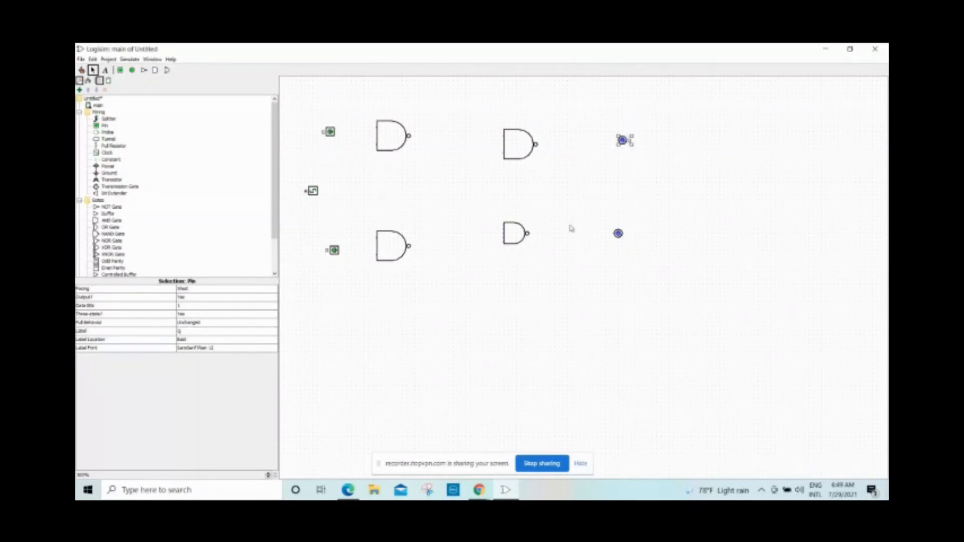
Label the lower output pin Q'.
left_click(618, 235)
left_click(227, 331)
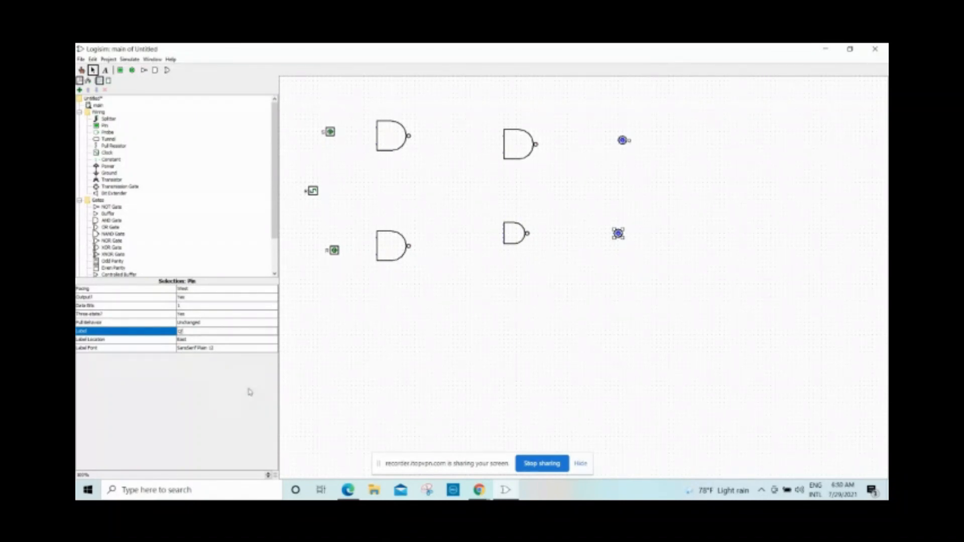
left_click(315, 357)
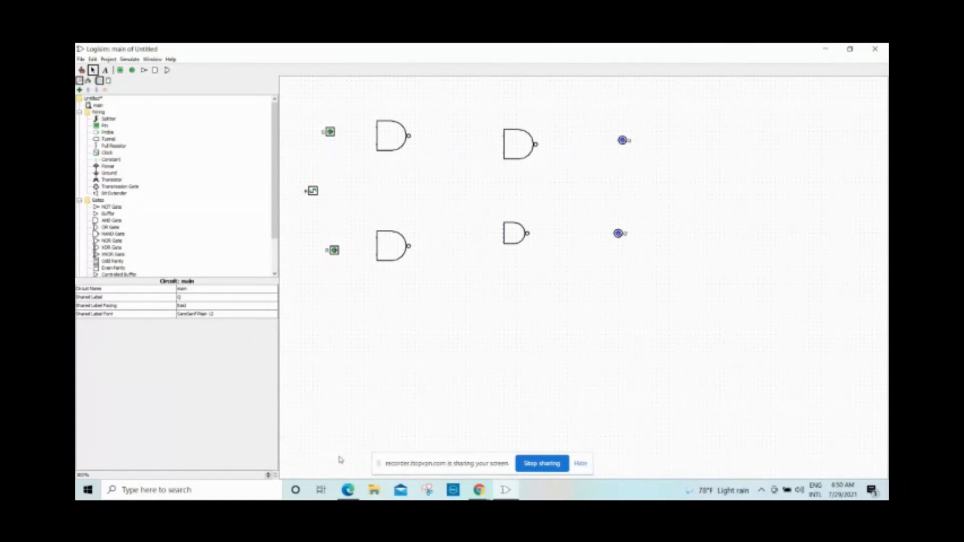
Check the diagram in SR Flip Flop.pdf in Edge, and back in Logisim wire input pins S and R to the outer inputs of the left NAND gates.
left_click(344, 495)
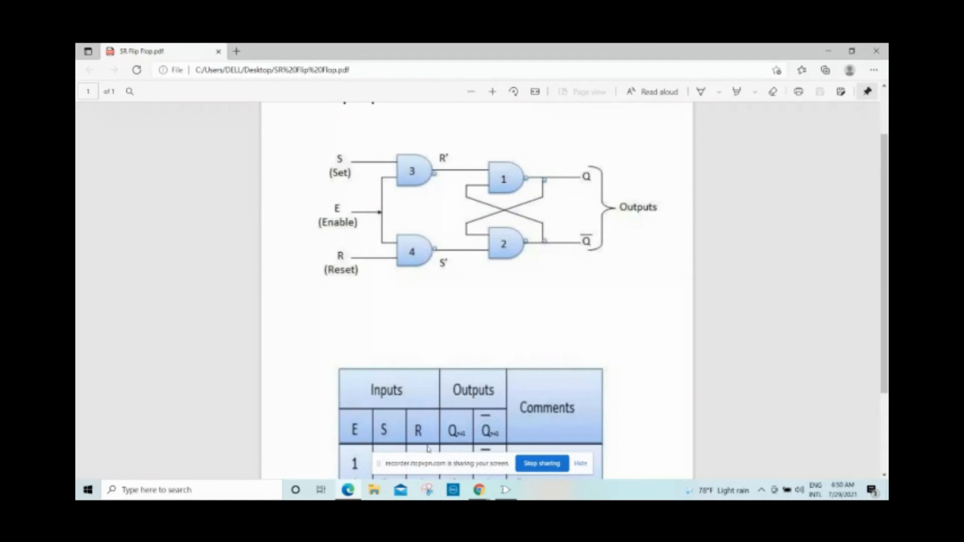
left_click(348, 490)
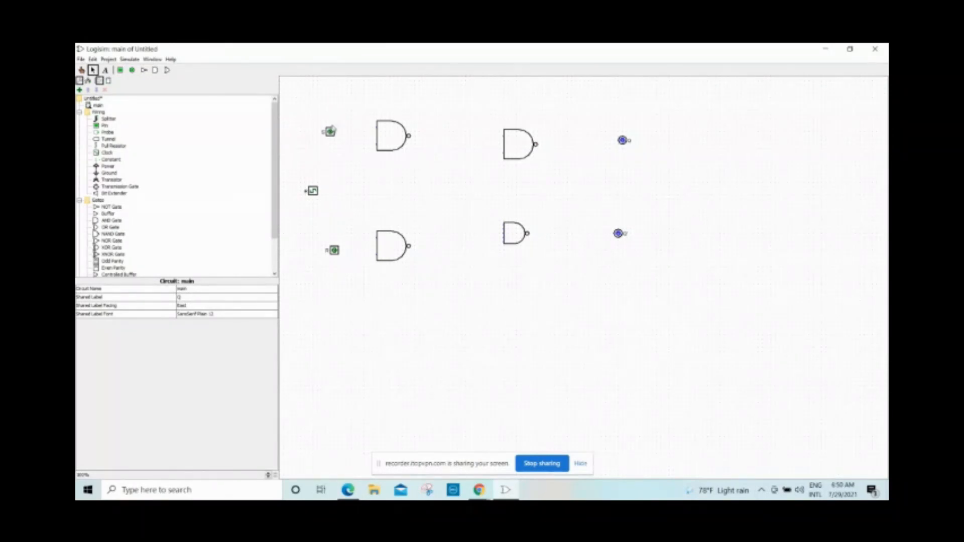
left_click_drag(340, 133, 377, 133)
left_click(393, 135)
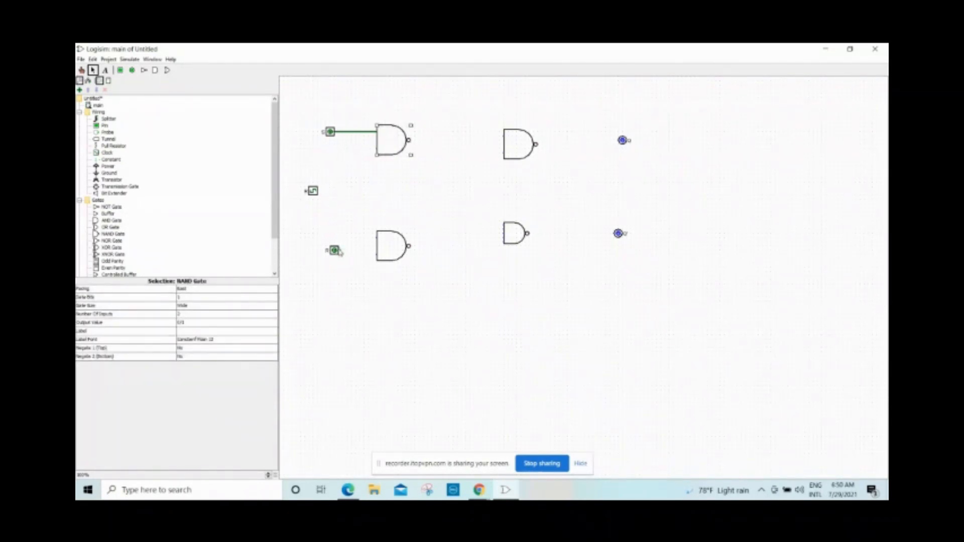
left_click_drag(339, 253, 386, 245)
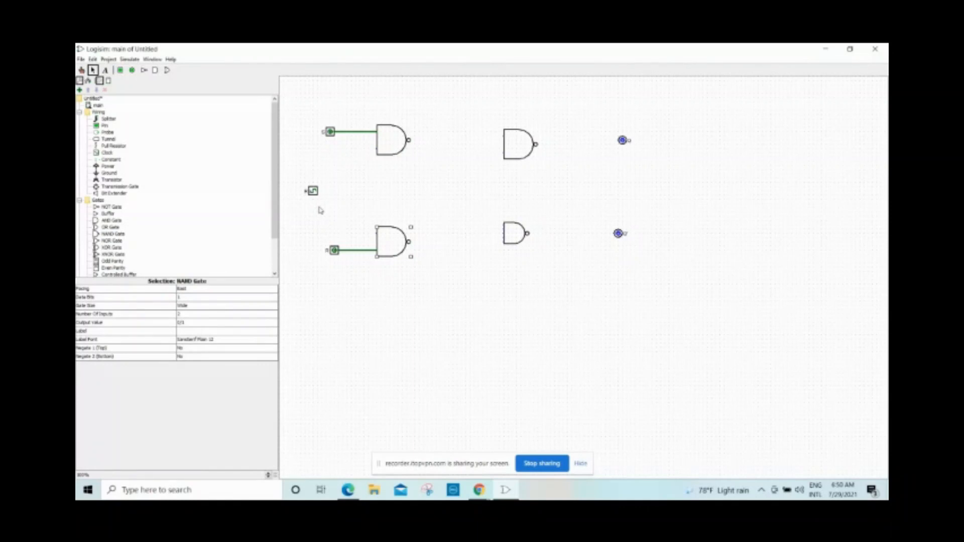
Wire the inner inputs of the two left NAND gates together, and connect the upper-left gate's output to the upper-right gate's top input.
left_click_drag(378, 149, 379, 232)
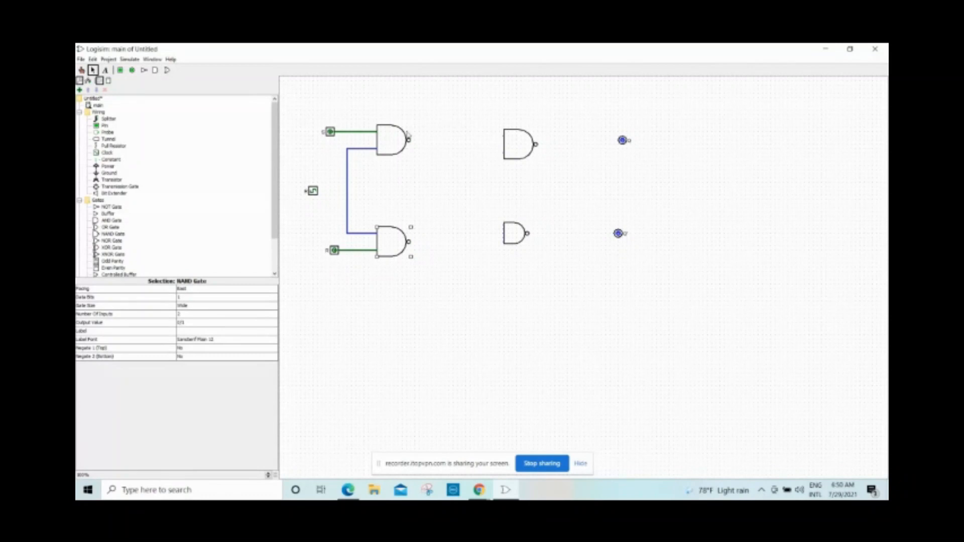
left_click_drag(413, 143, 517, 150)
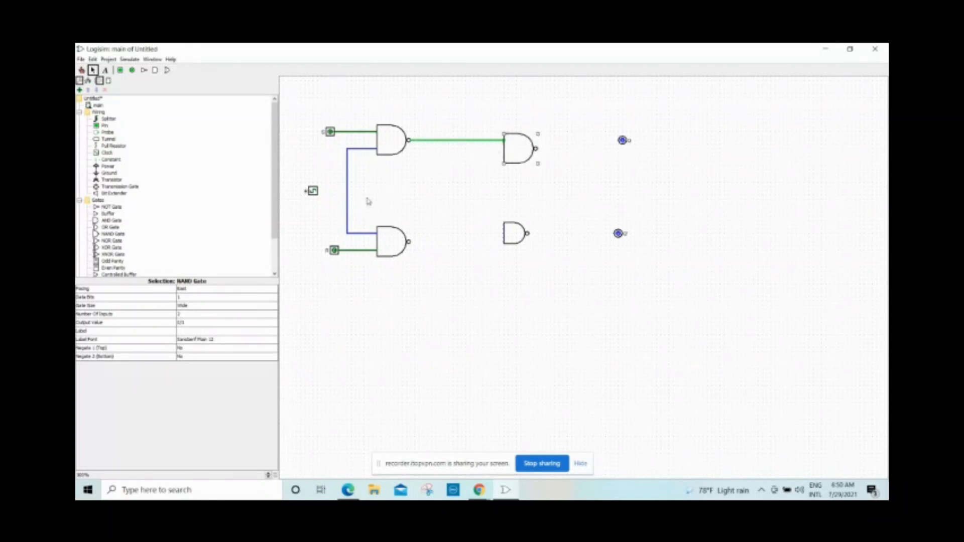
Wire the lower-left NAND gate's output to the lower-right NAND gate, and set that right gate to 2 inputs and Wide gate size.
left_click_drag(410, 243, 495, 245)
left_click(522, 234)
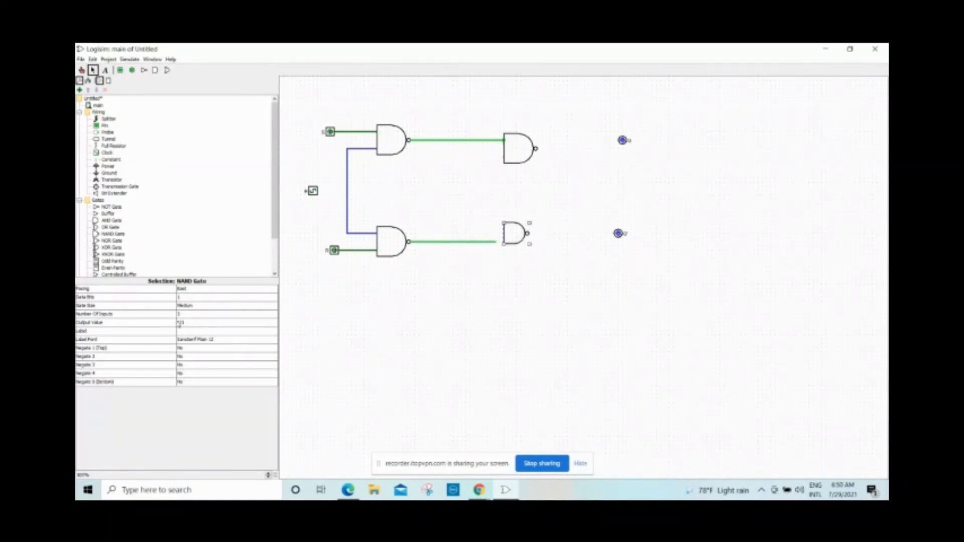
left_click(191, 315)
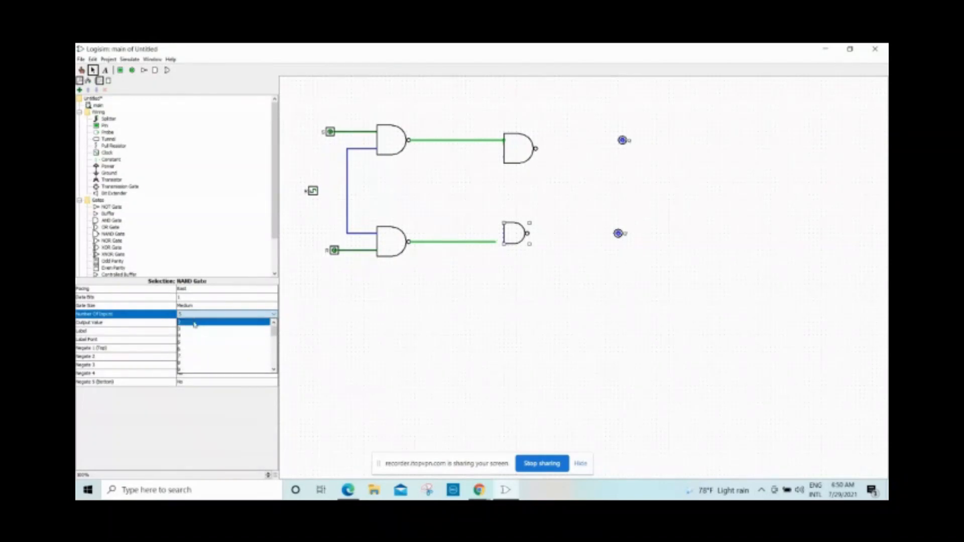
left_click(195, 325)
left_click(205, 310)
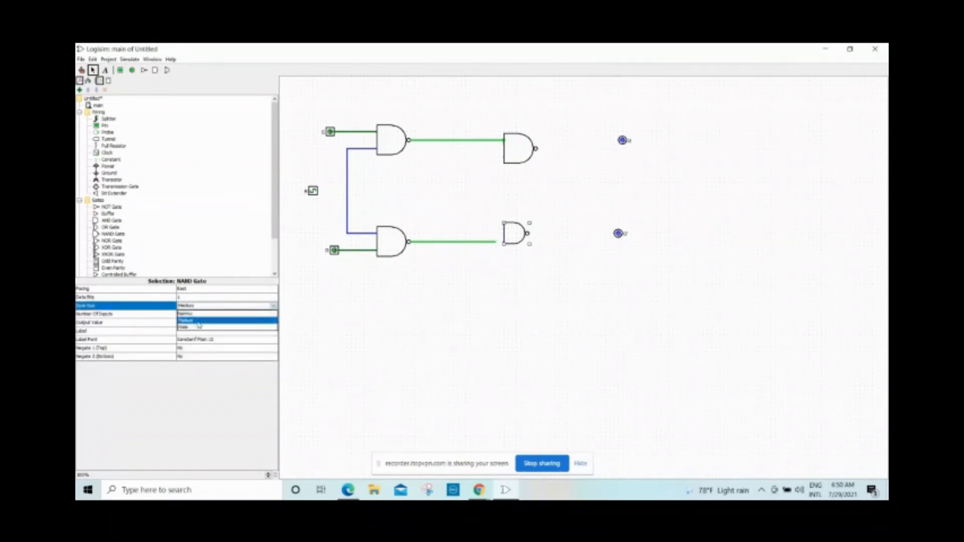
left_click(200, 331)
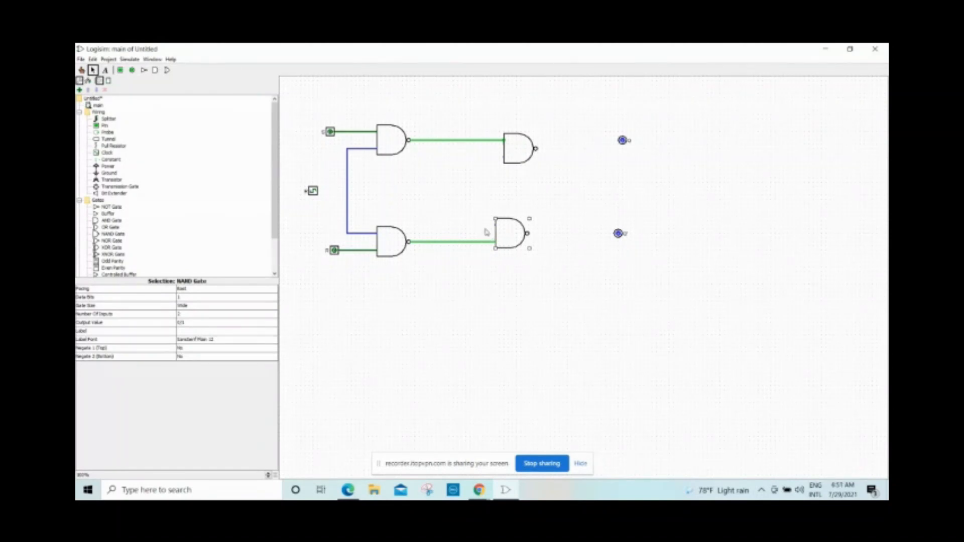
Wire the outputs of the upper-right and lower-right NAND gates to output pins Q and Q'.
left_click(536, 150)
left_click_drag(536, 149, 619, 149)
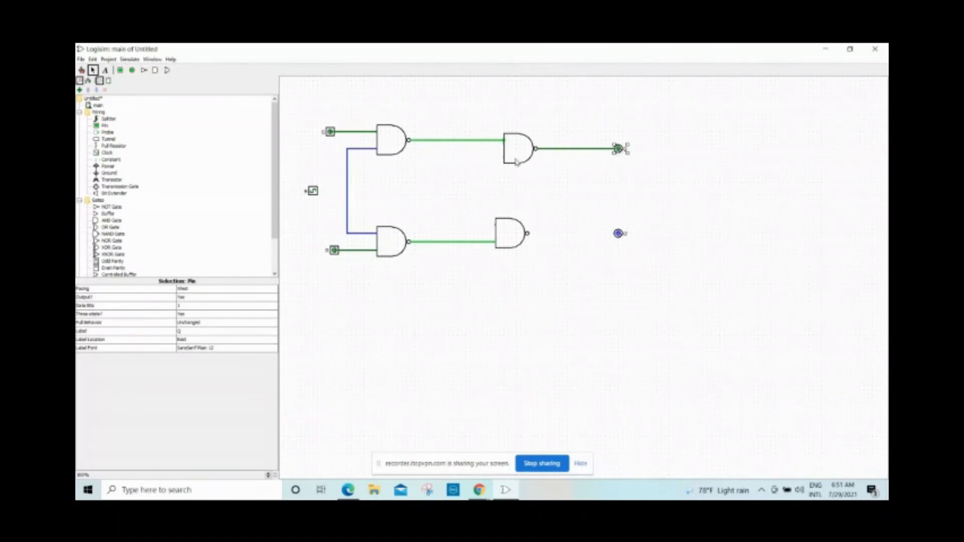
left_click_drag(529, 237, 616, 236)
Cross-couple the right NAND gates by wiring each gate's output line back to the free input of the other gate.
left_click_drag(506, 159, 594, 233)
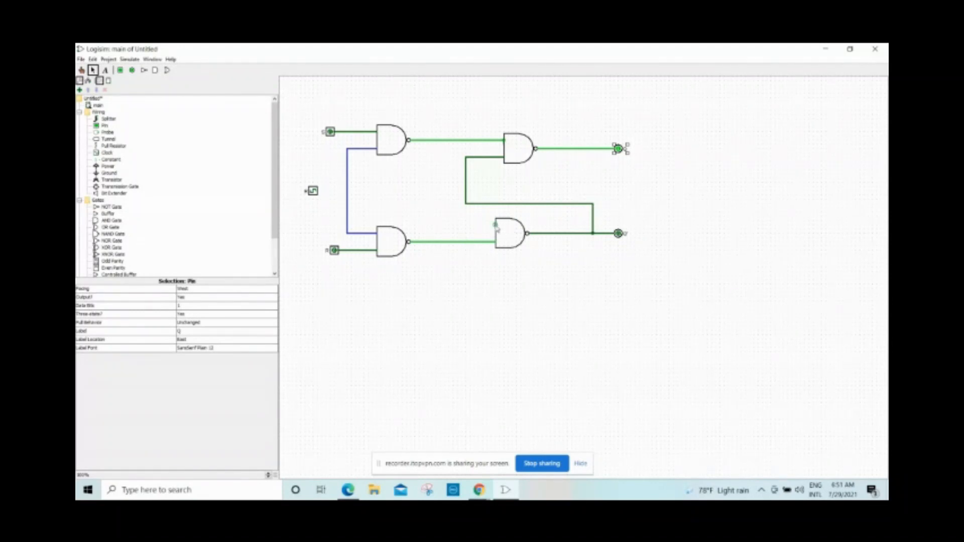
left_click_drag(487, 226, 469, 231)
mouse_move(467, 213)
left_mouse_down()
mouse_move(582, 213)
mouse_move(584, 149)
left_mouse_up()
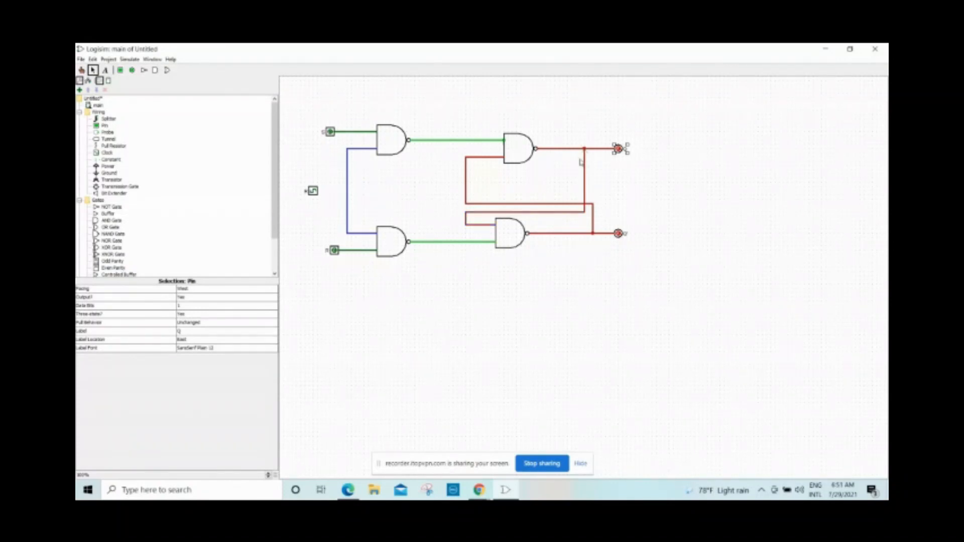
left_click(674, 183)
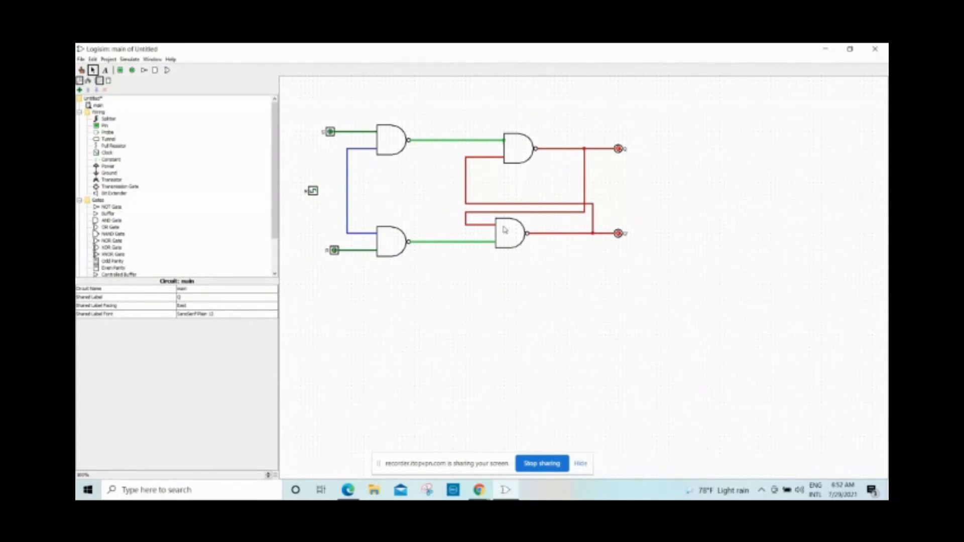
Wire clock E to the vertical line joining the inner inputs of the two left NAND gates.
left_click(416, 142)
left_click(421, 144)
left_click(408, 141)
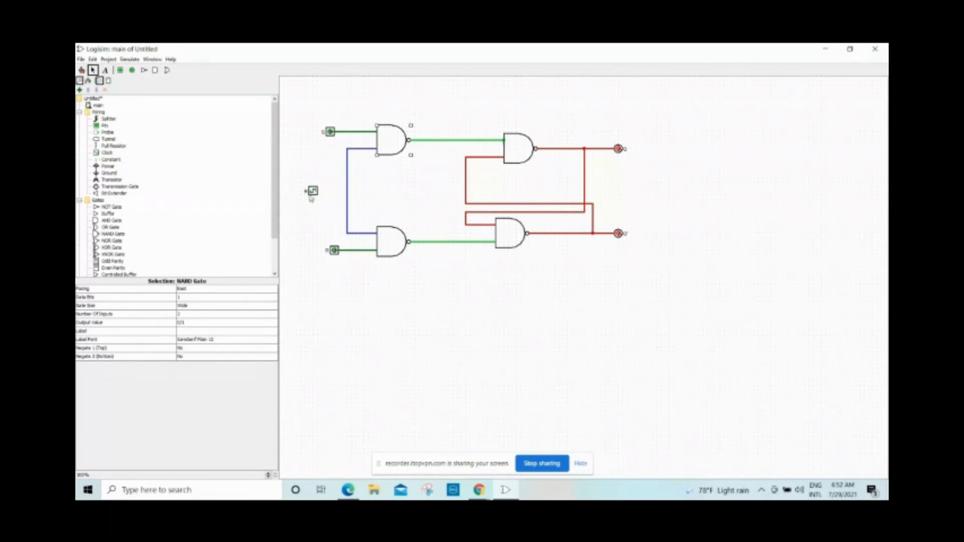
left_click_drag(318, 191, 347, 195)
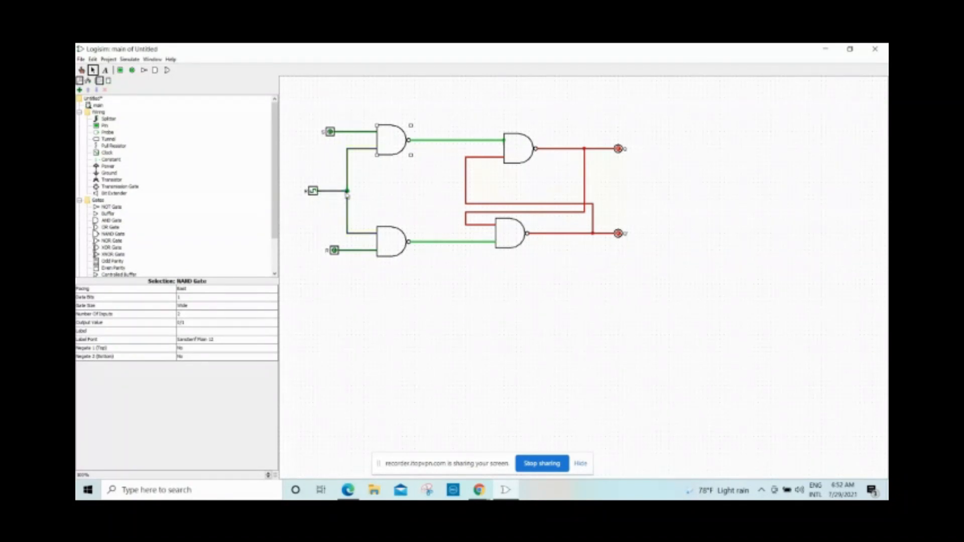
left_click(337, 285)
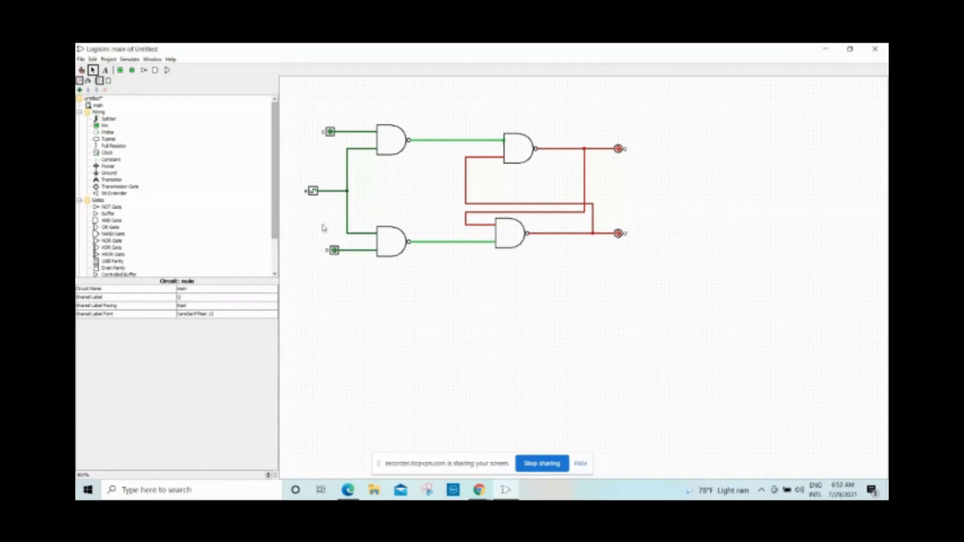
Toggle clock E high in simulation, and switch to SR Flip Flop.pdf in Edge to consult the reference circuit.
left_click(313, 192)
key("ctrl+1")
left_click(313, 191)
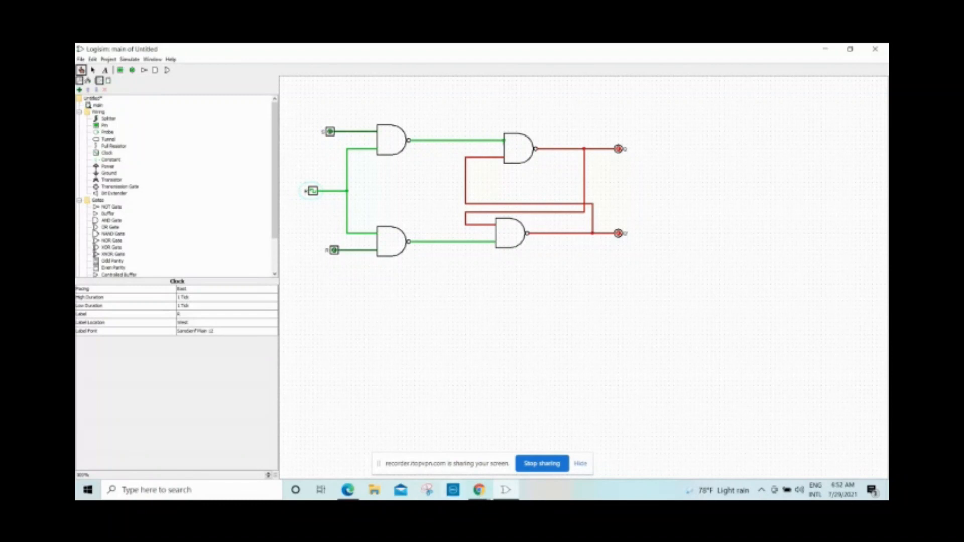
left_click(360, 496)
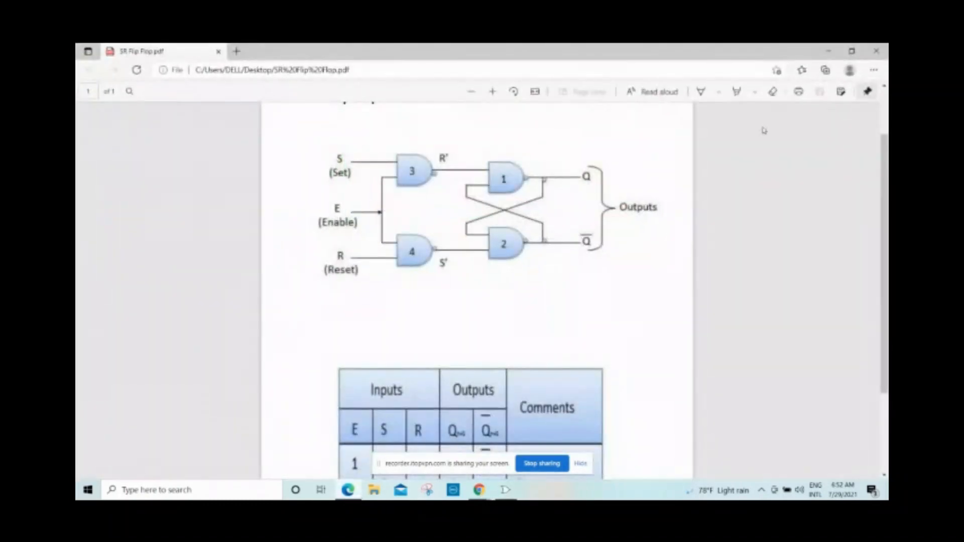
Set the PDF drawing pen to red with a slightly thicker stroke.
left_click(702, 93)
left_click(718, 93)
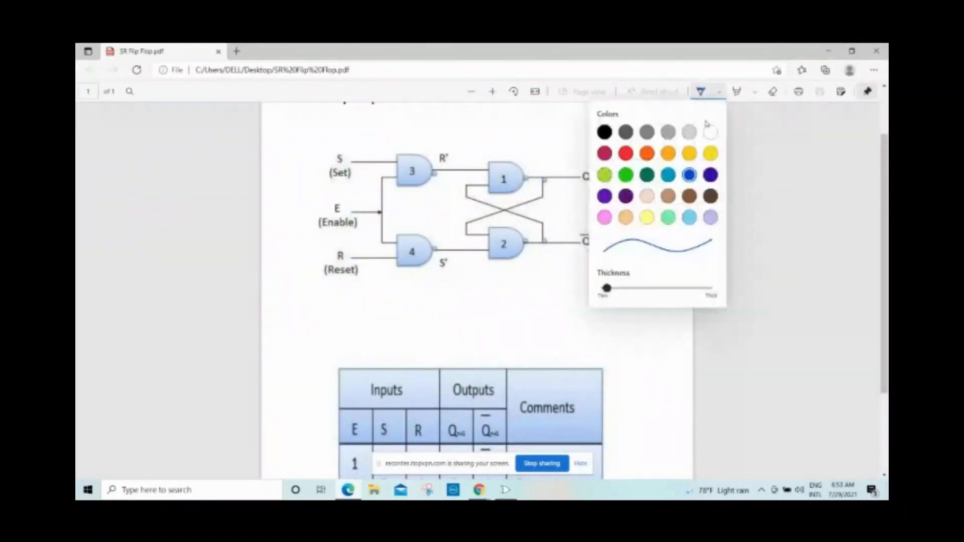
left_click(626, 155)
left_click(619, 288)
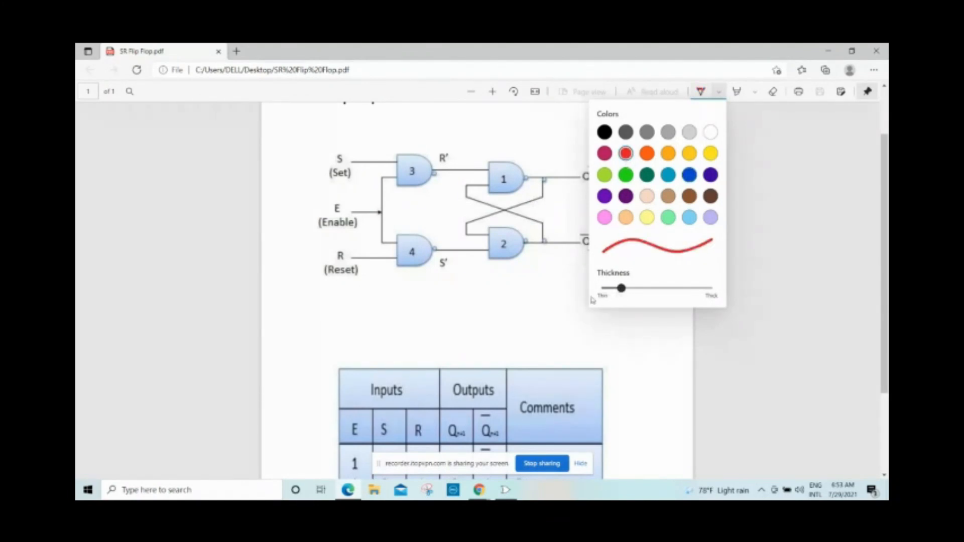
left_click(575, 305)
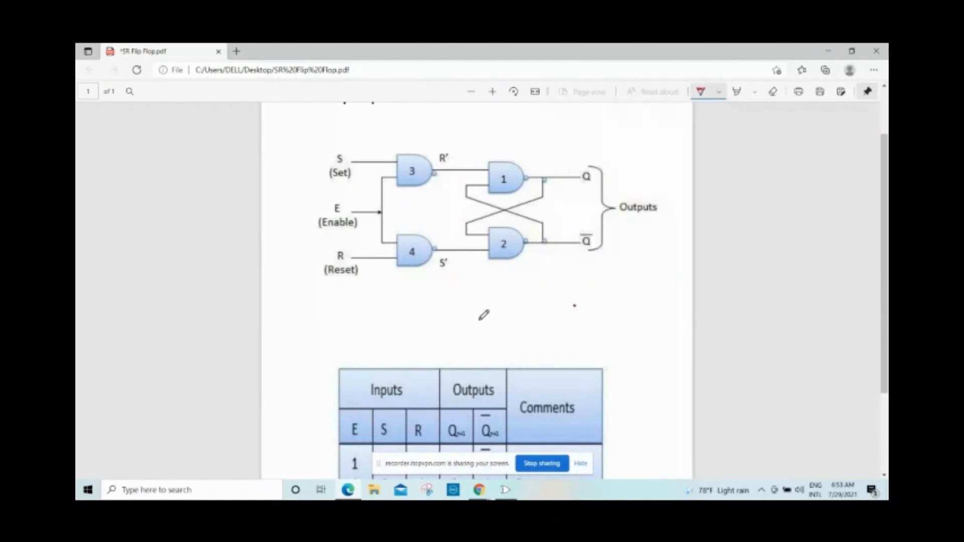
Underline S = 0 and R = 0 in the truth table's No change row, and check outputs Q and Q' in Logisim.
scroll(484, 314, "down", 2)
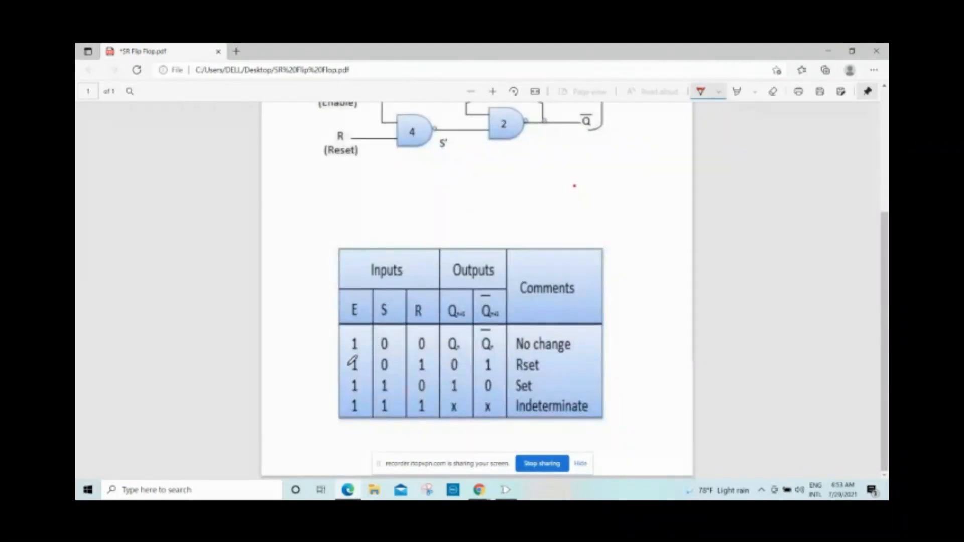
left_click_drag(378, 353, 431, 353)
left_click(505, 491)
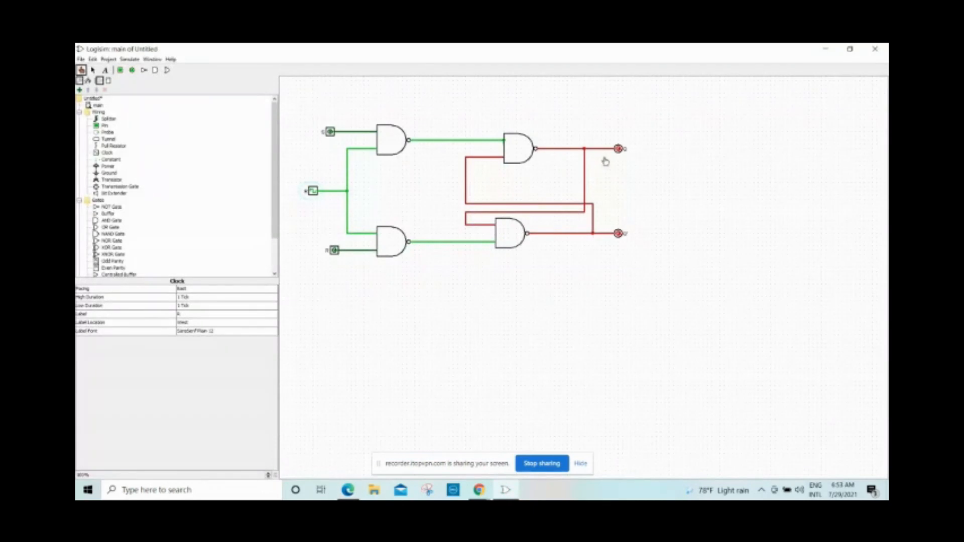
left_click(618, 151)
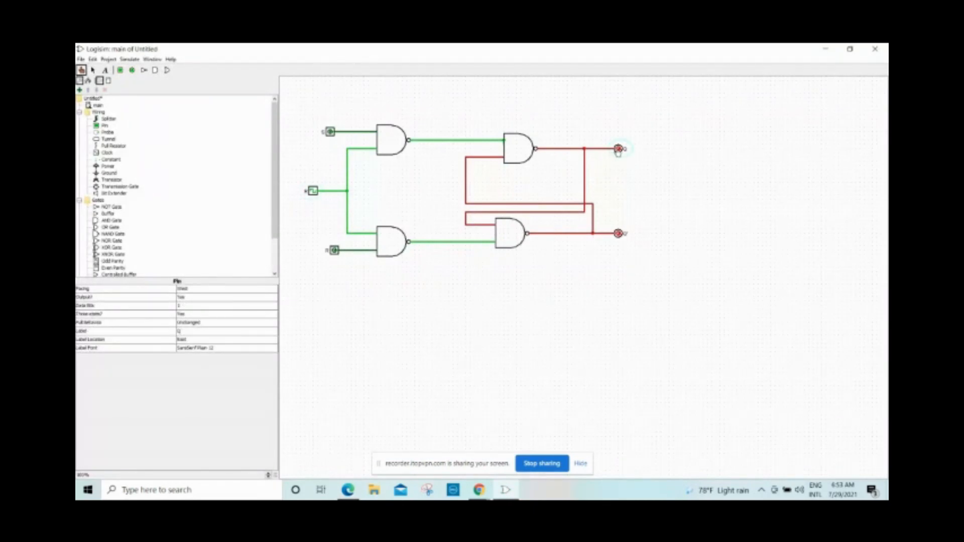
left_click(606, 238)
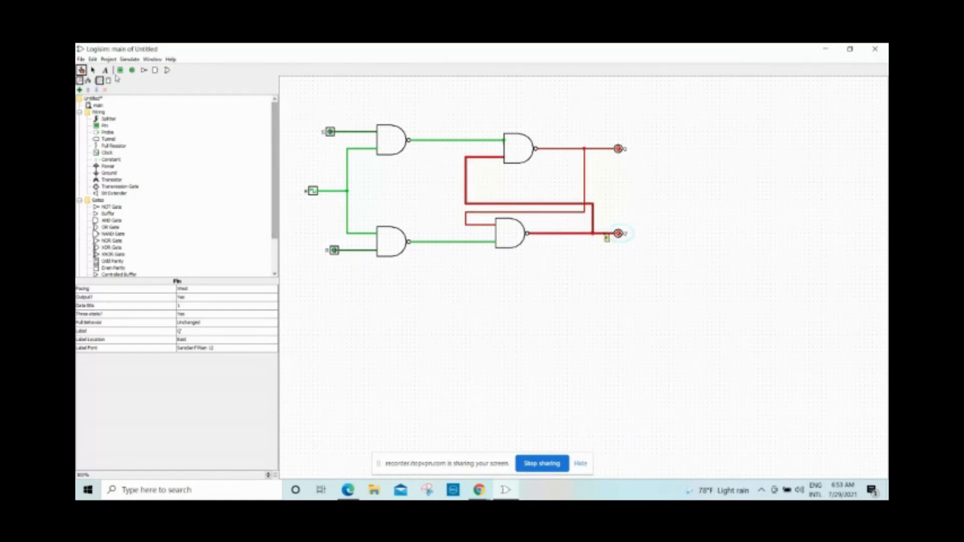
Delete the wire segments leading to output pins Q' and Q, and redraw both connections.
left_click(93, 70)
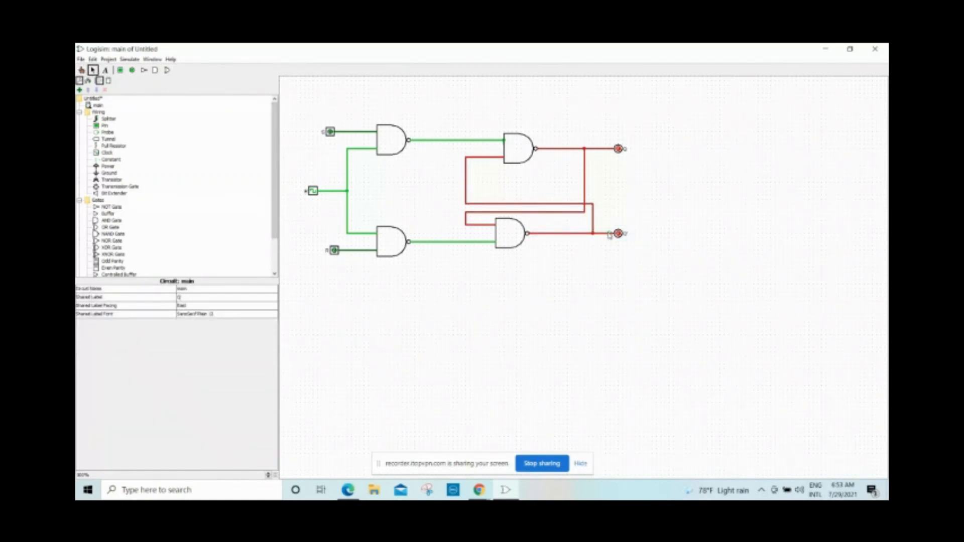
left_click(609, 234)
key("Delete")
left_click_drag(593, 230, 593, 234)
left_click(603, 151)
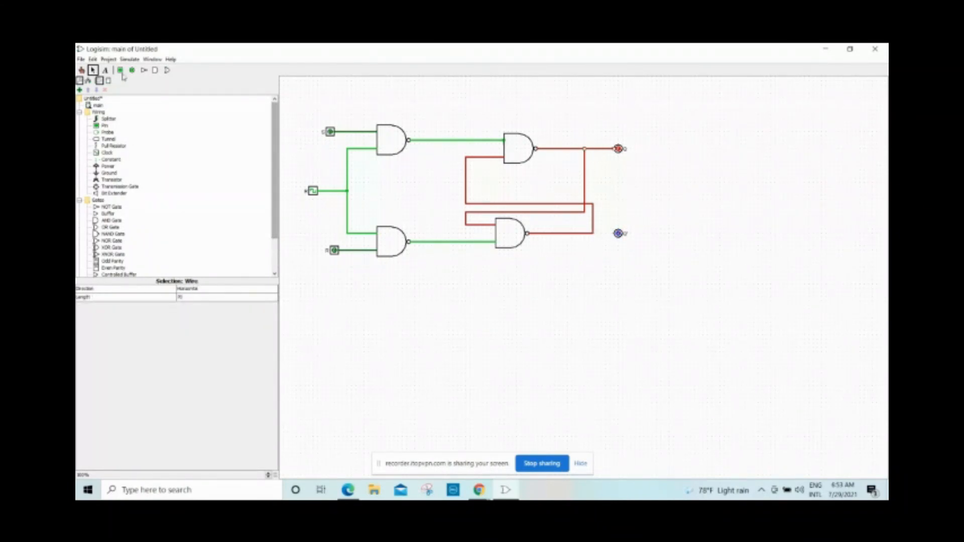
key("Delete")
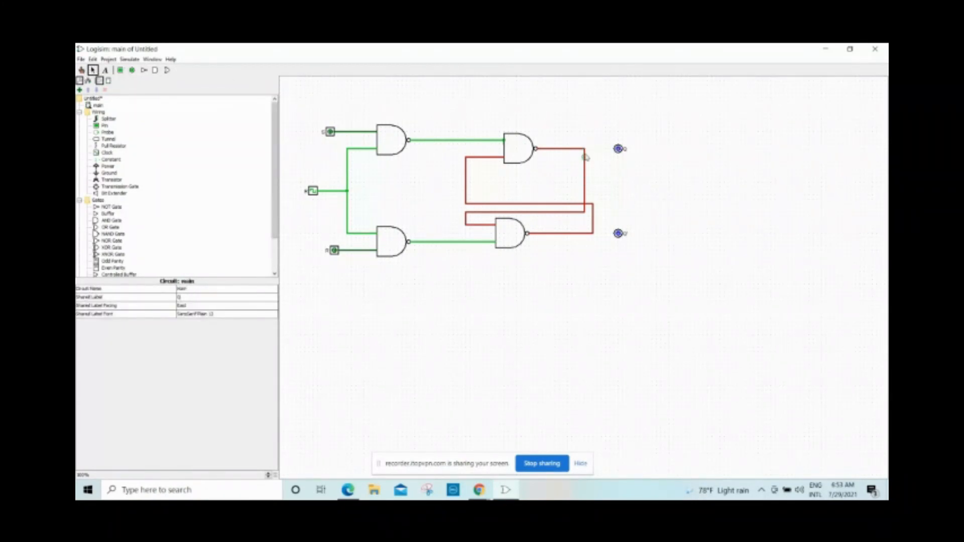
left_click_drag(586, 150, 618, 148)
left_click_drag(593, 234, 618, 234)
Switch to SR Flip Flop.pdf, tick the No change row, and underline S = 0 and R = 1 in the Rset row.
left_click(341, 492)
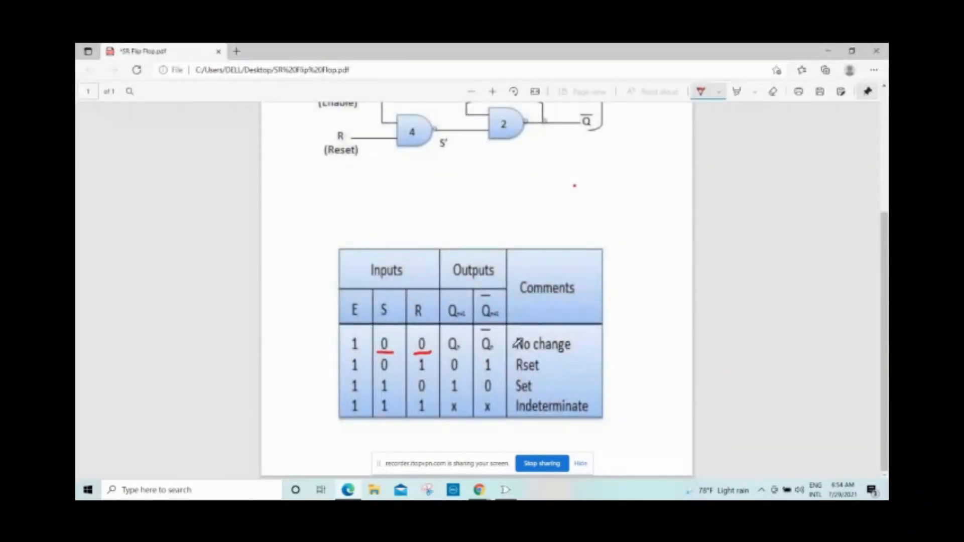
left_click_drag(587, 343, 631, 318)
left_click_drag(379, 372, 429, 370)
Switch to Logisim and set input R to 1 in simulation, leaving S at 0.
left_click(504, 490)
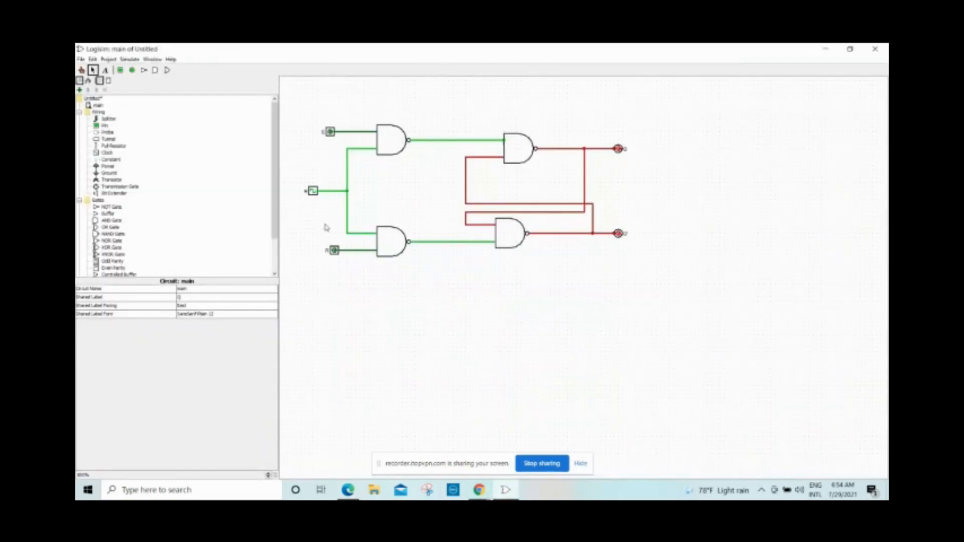
left_click(334, 250)
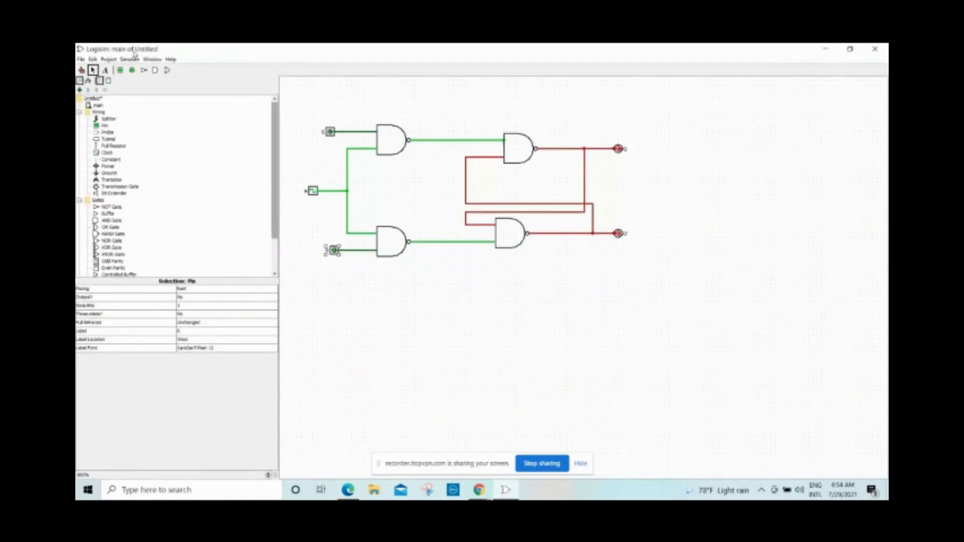
left_click(82, 70)
left_click(336, 252)
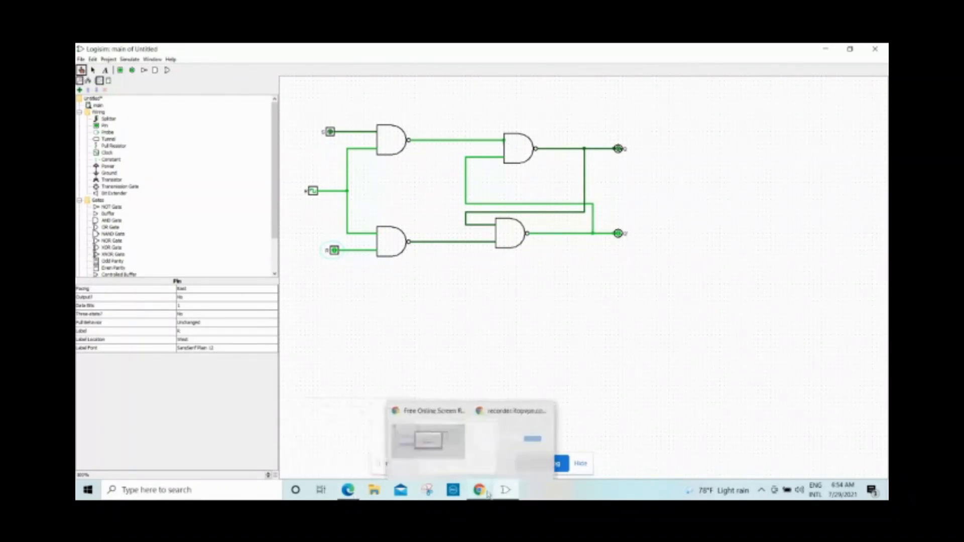
In SR Flip Flop.pdf, write Q and Q' beside the output headings, and underline the Rset row's outputs and tick the row.
left_click(355, 494)
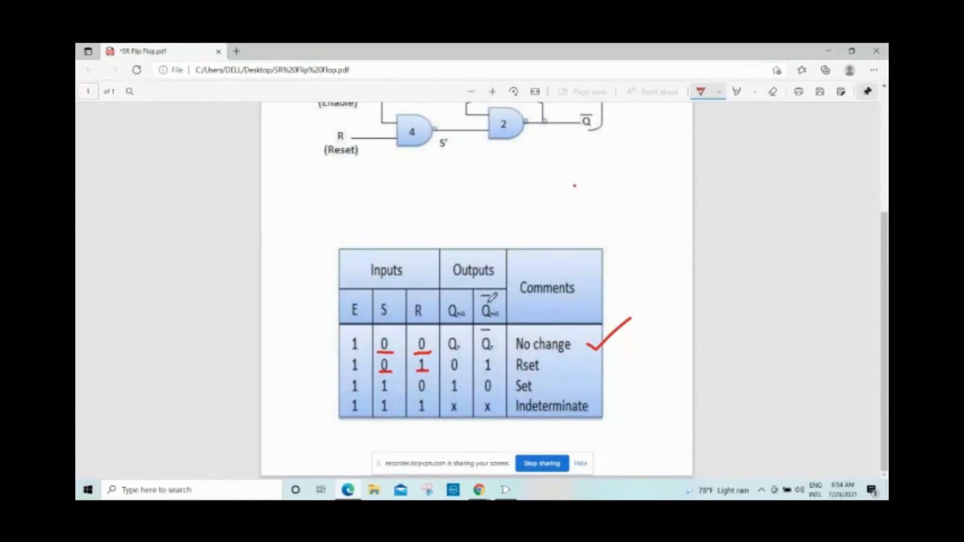
left_click_drag(494, 297, 496, 301)
left_click_drag(462, 298, 475, 305)
mouse_move(450, 374)
left_mouse_down()
mouse_move(549, 373)
mouse_move(563, 351)
left_mouse_up()
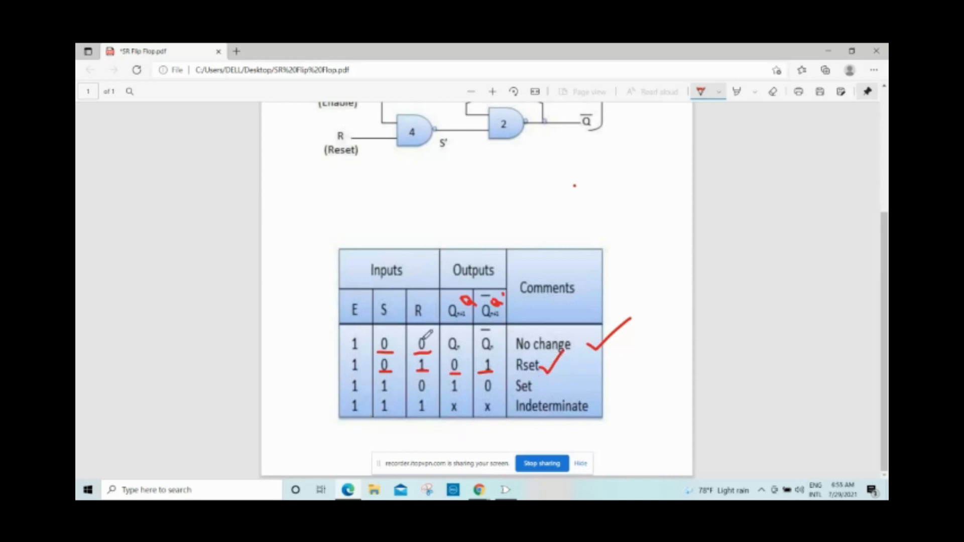
Underline S = 1 and R = 0 in the Set row, and apply those input values to the Logisim circuit.
left_click_drag(378, 395, 427, 391)
mouse_move(475, 491)
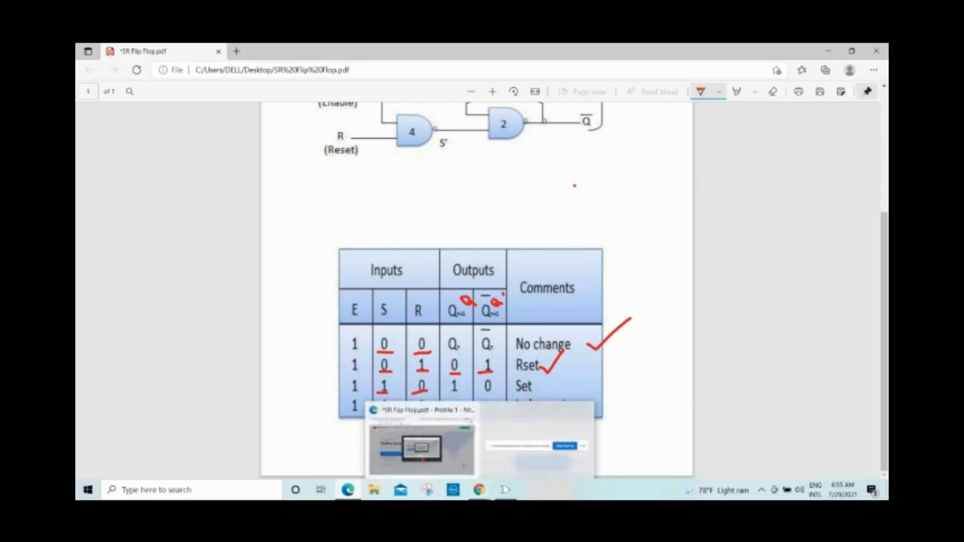
mouse_move(348, 491)
left_click(505, 490)
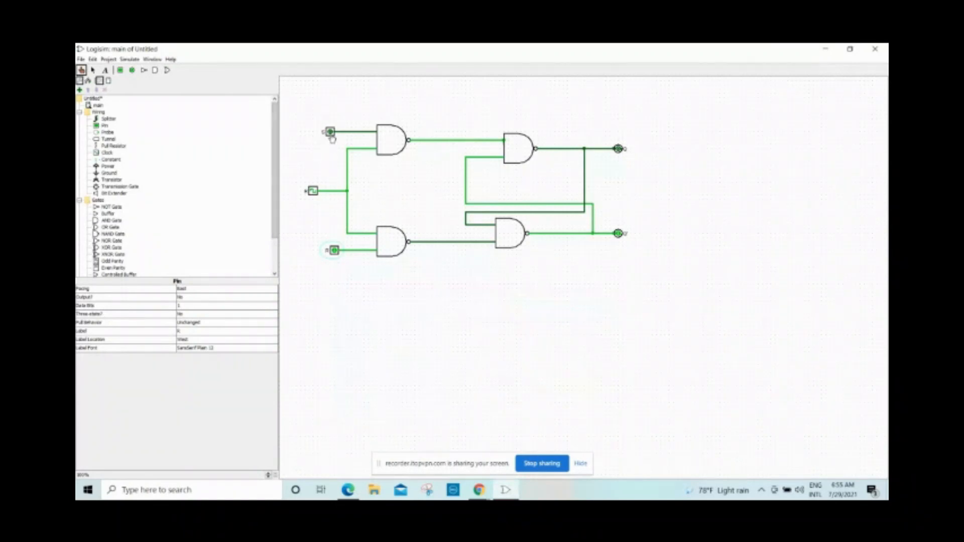
left_click(335, 250)
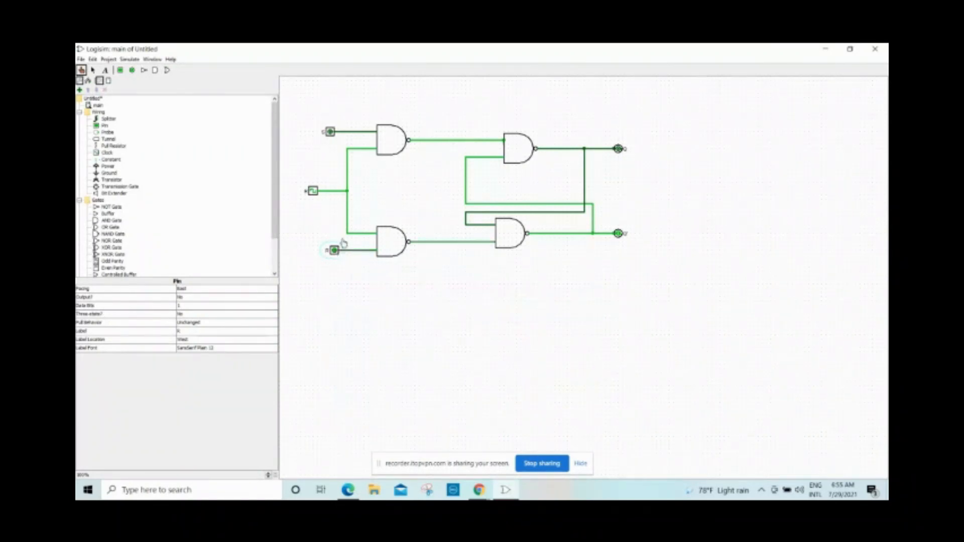
left_click(331, 132)
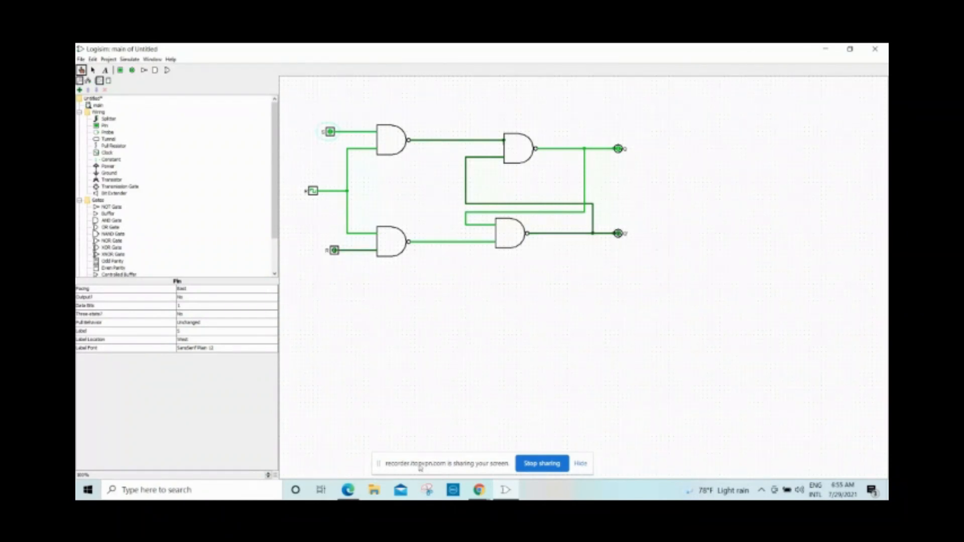
Switch to SR Flip Flop.pdf and underline outputs 1 and 0 in the truth table's Set row.
mouse_move(498, 497)
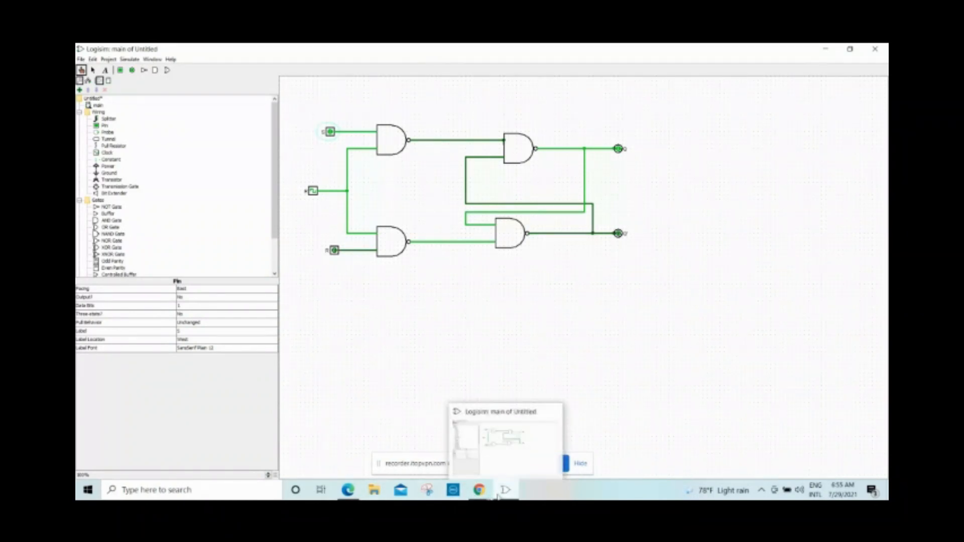
left_click(348, 489)
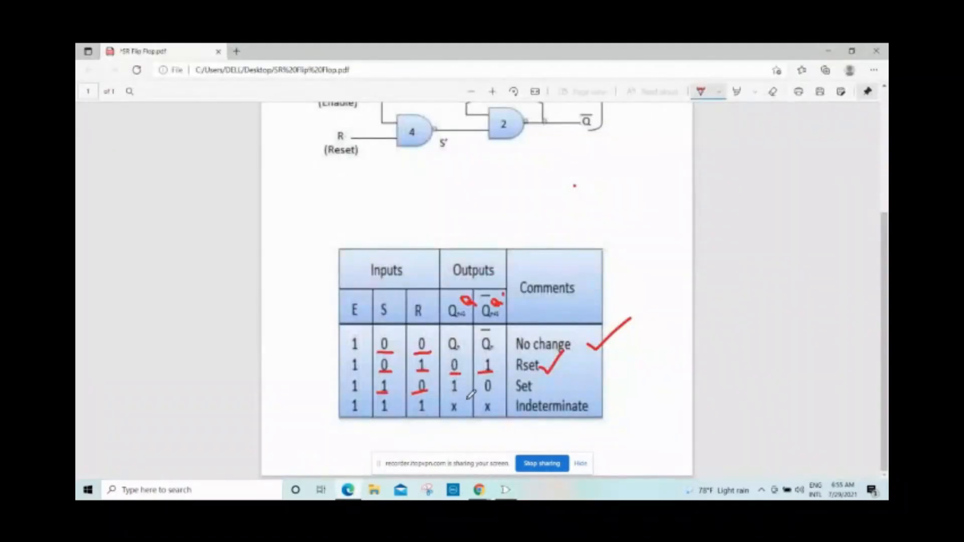
left_click_drag(444, 395, 491, 394)
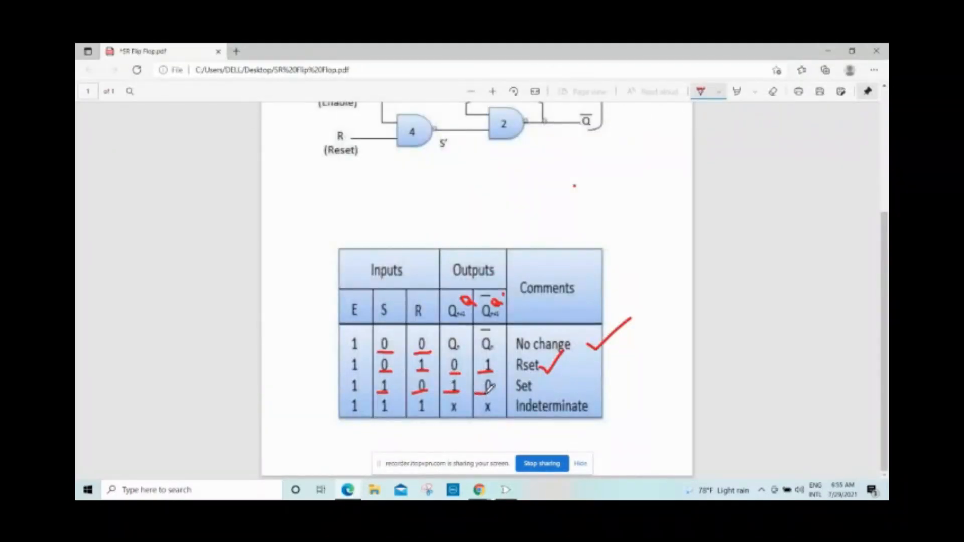
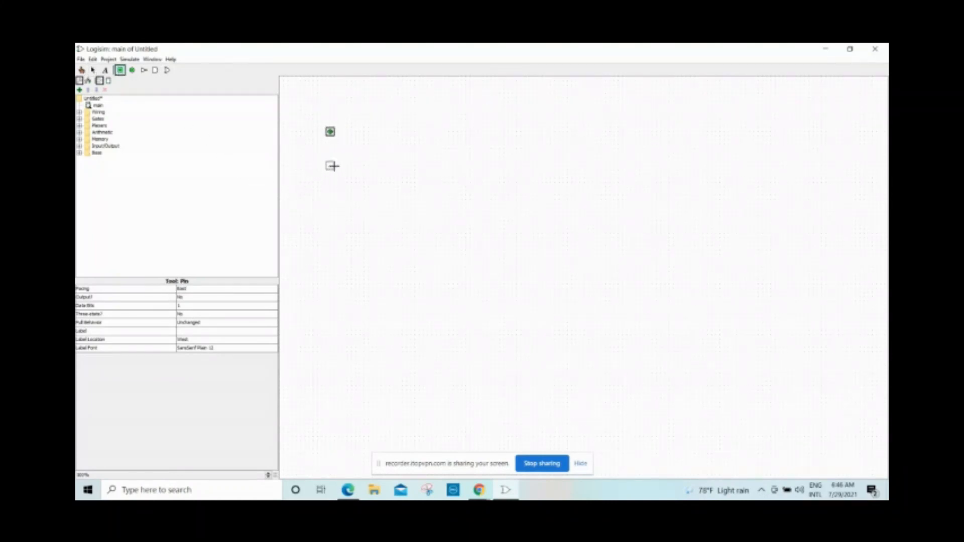
In Logisim, place a second input pin below the first one and move it farther down the canvas.
left_click(334, 166)
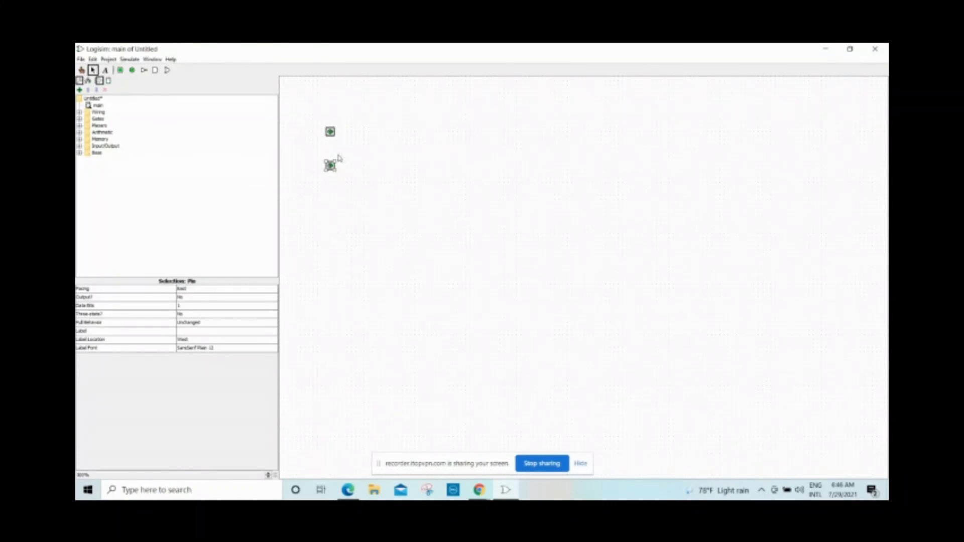
left_click_drag(330, 166, 335, 251)
Place four NAND gates, two stacked beside the input pins and two stacked to their right.
double_click(96, 121)
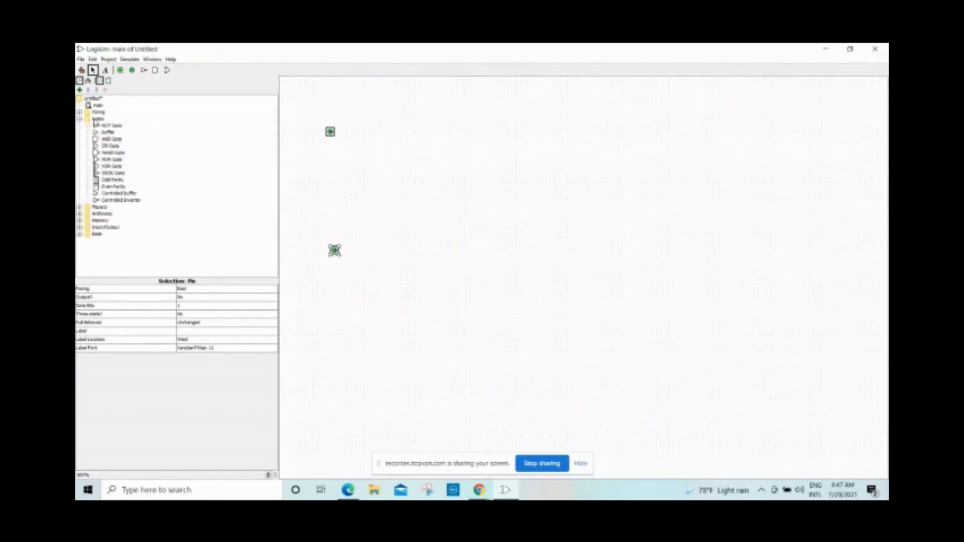
left_click(113, 153)
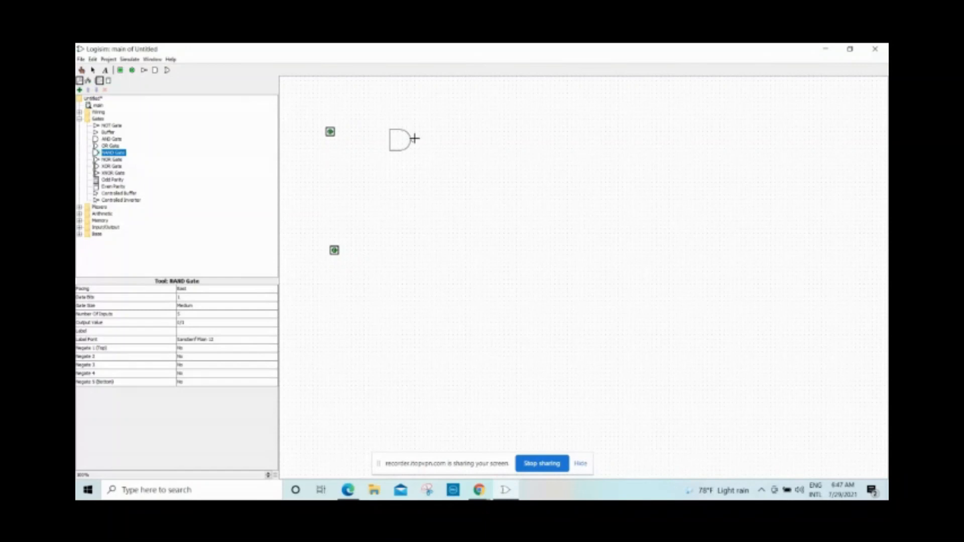
left_click(414, 136)
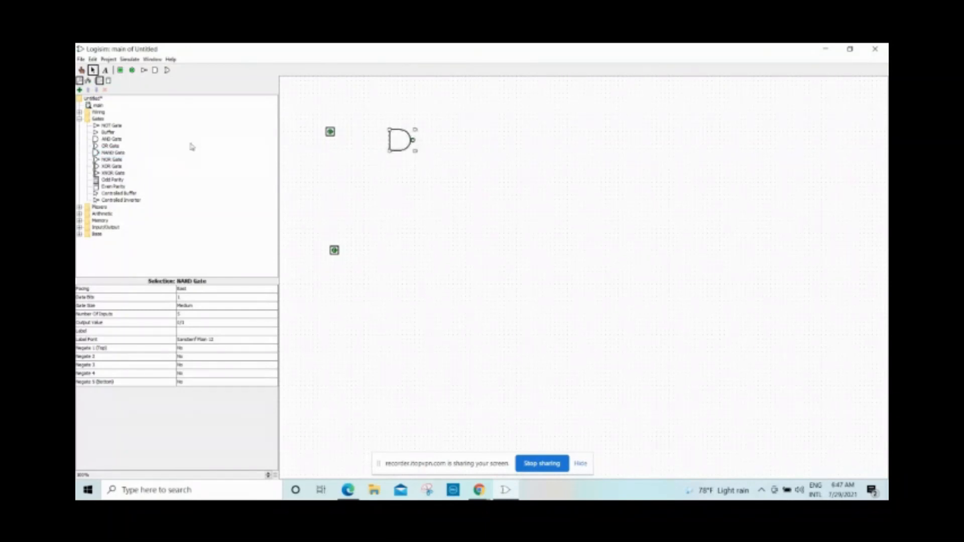
left_click(112, 150)
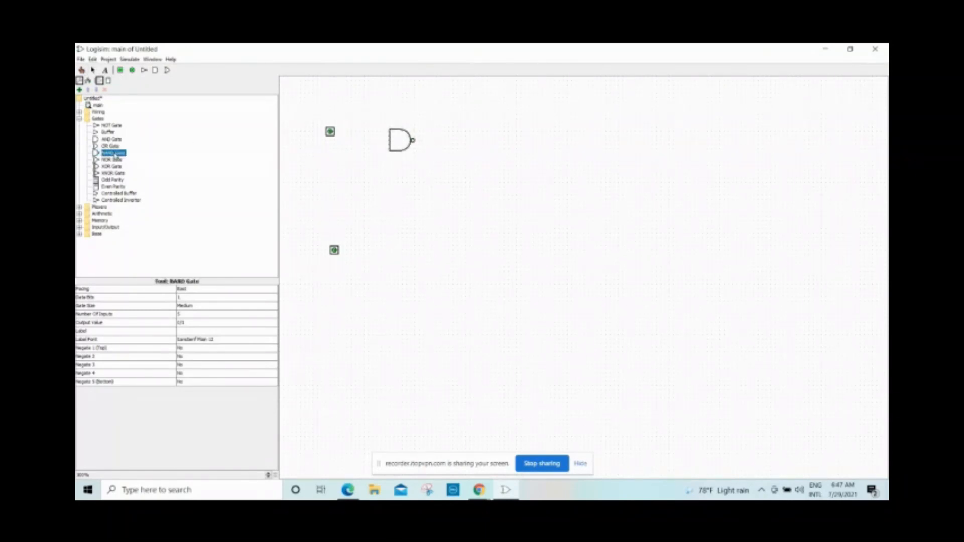
left_click(413, 237)
left_click(111, 153)
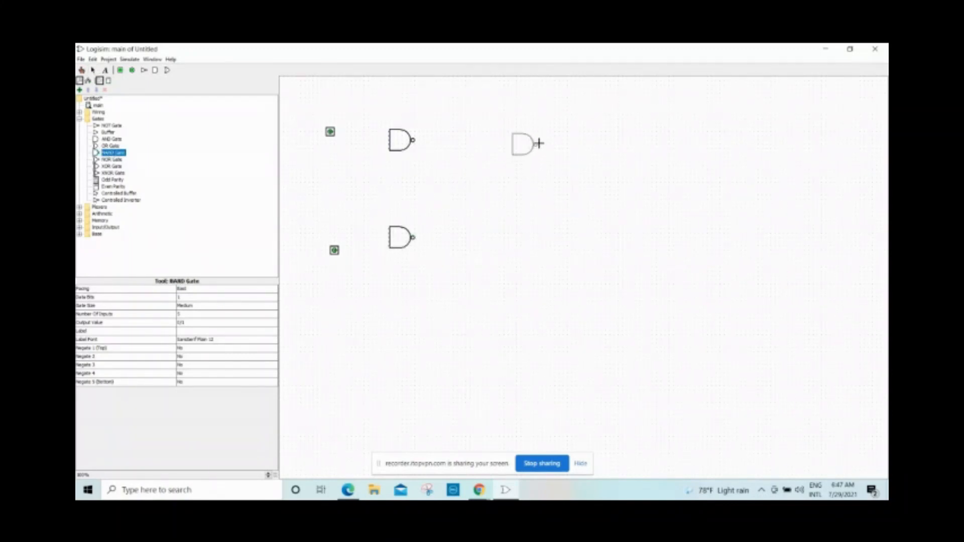
left_click(536, 144)
left_click(114, 153)
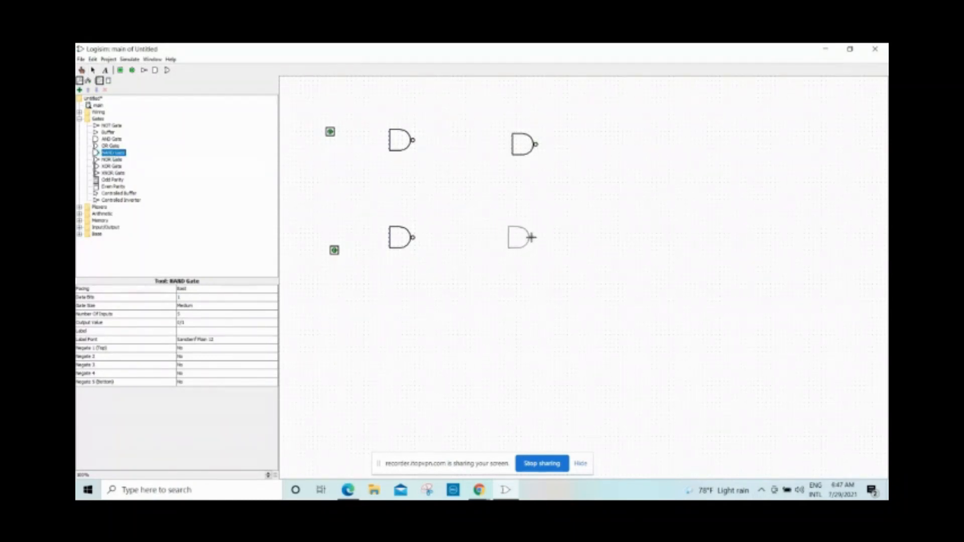
left_click(529, 234)
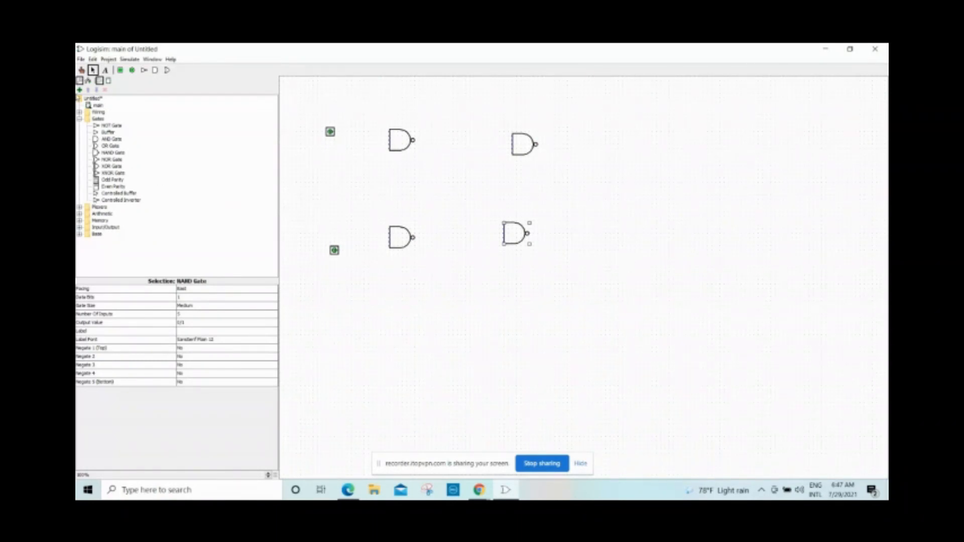
Place a clock between the two input pins, slightly to their left.
double_click(97, 113)
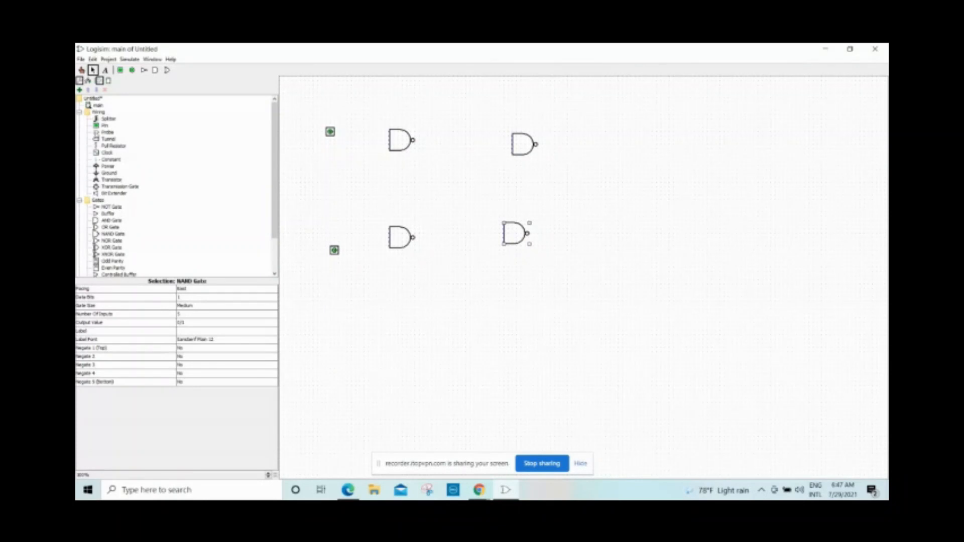
left_click(108, 153)
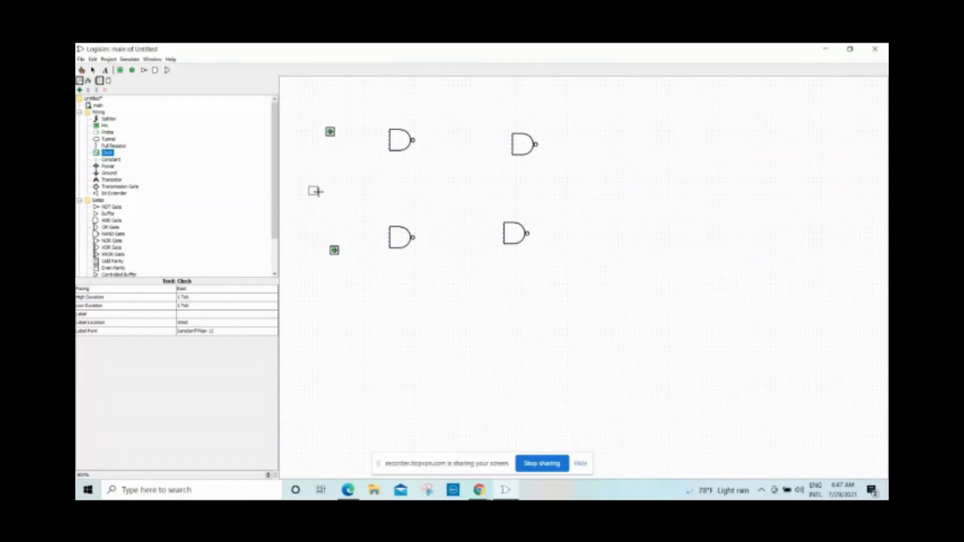
left_click(318, 191)
Move the upper-left NAND gate slightly up and left, and the lower-left NAND gate slightly down.
mouse_move(400, 146)
left_mouse_down()
mouse_move(404, 138)
mouse_move(395, 143)
left_mouse_up()
left_click(394, 232)
left_click_drag(394, 232, 394, 237)
Set the upper-left NAND gate to two inputs and its gate size to Wide.
left_click(400, 139)
left_click(180, 317)
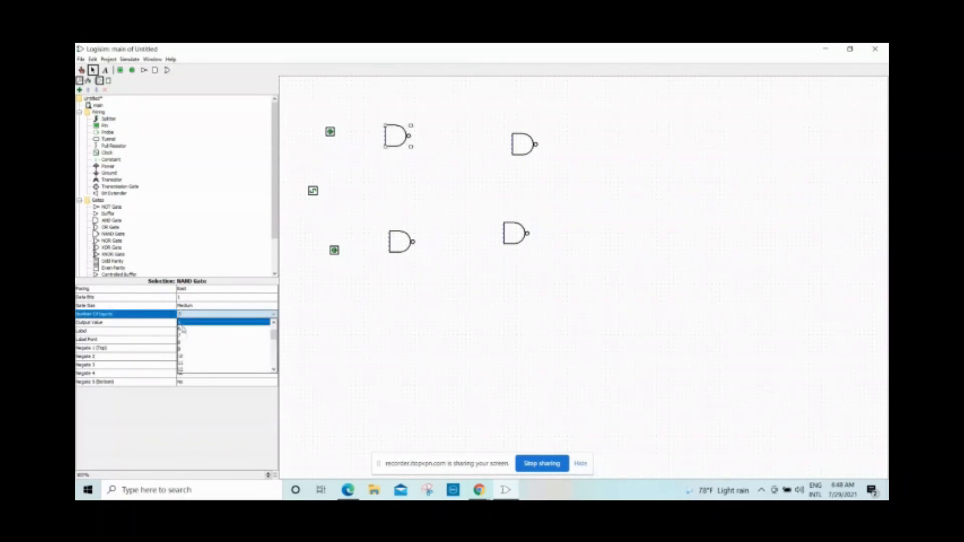
left_click(180, 323)
left_click(195, 306)
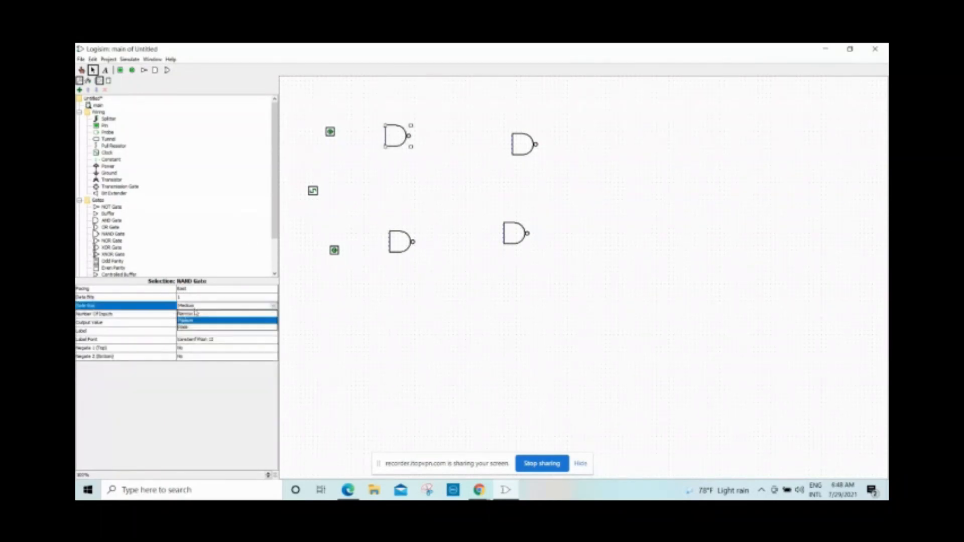
left_click(195, 328)
Set the lower-left NAND gate to two inputs and its gate size to Wide.
left_click(396, 250)
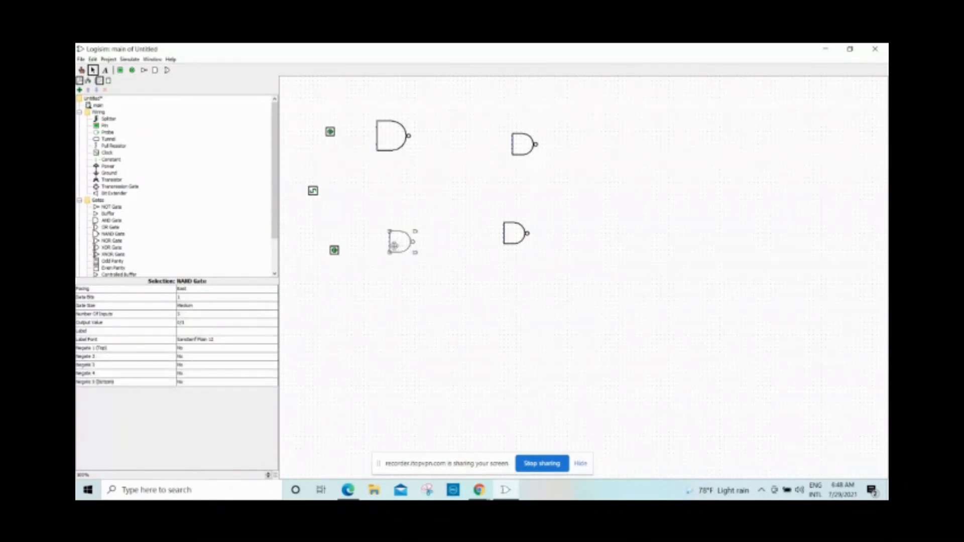
left_click(235, 315)
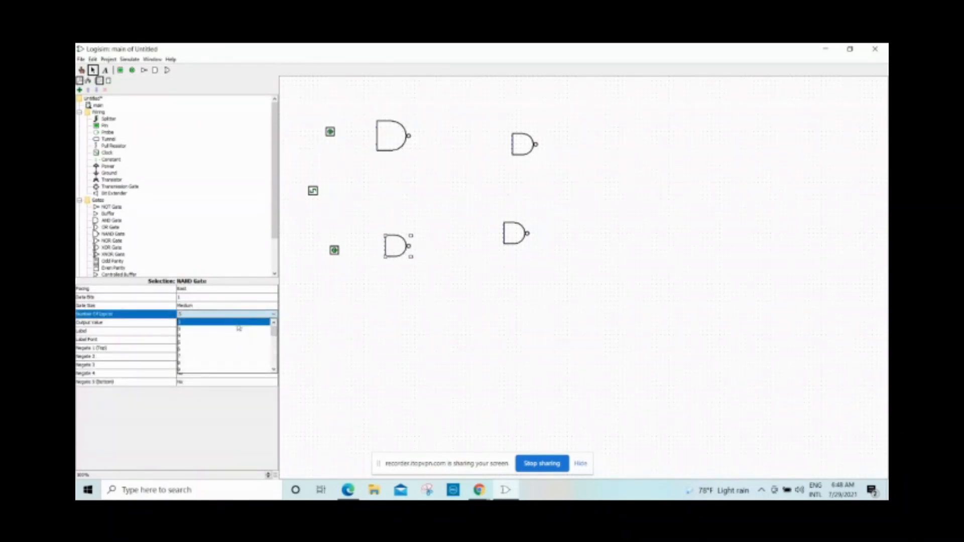
left_click(235, 322)
left_click(231, 305)
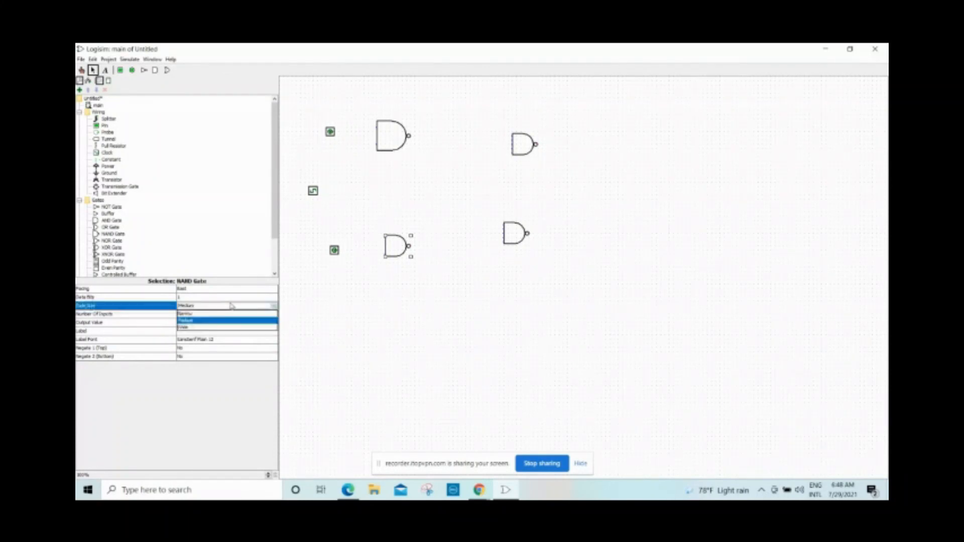
left_click(231, 330)
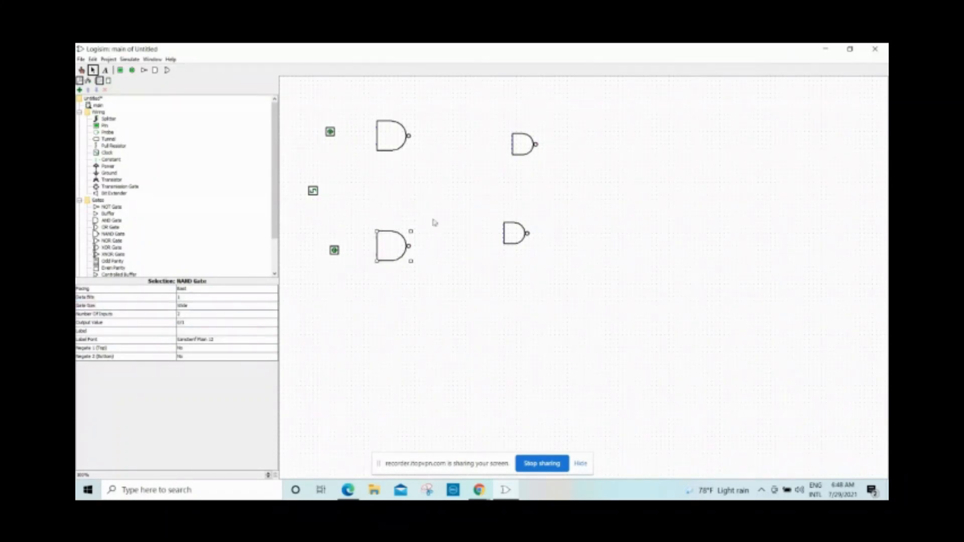
Set the upper-right NAND gate to two inputs and its gate size to Wide.
left_click(516, 152)
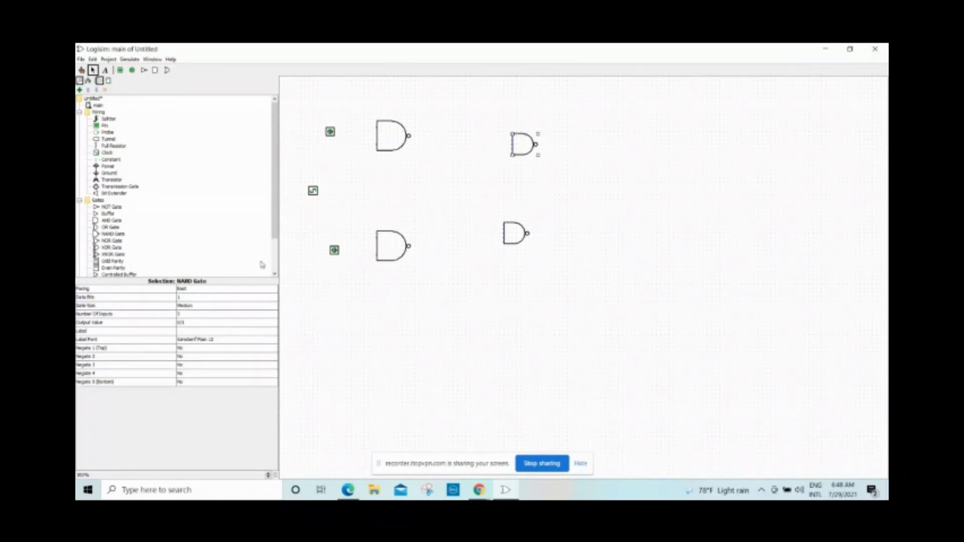
left_click(221, 314)
scroll(211, 338, "up", 1)
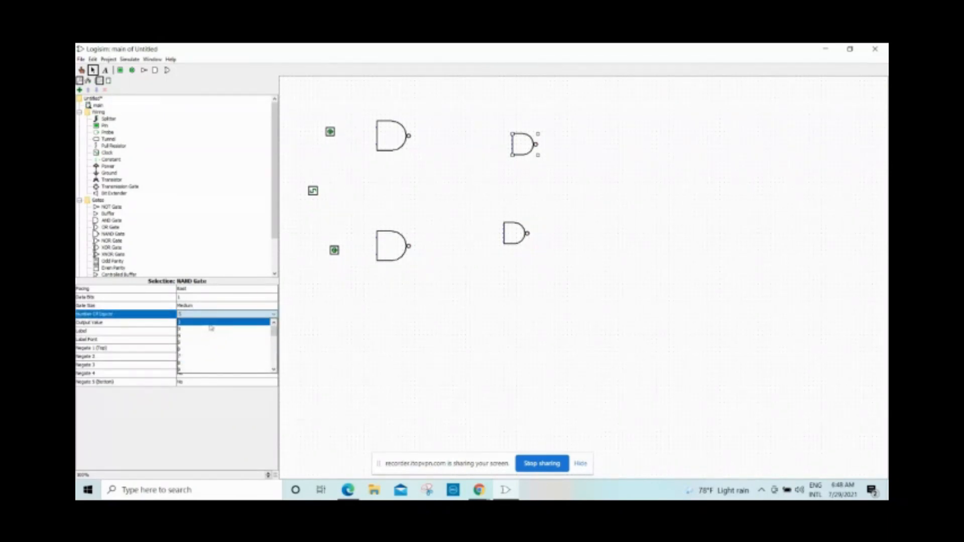
left_click(211, 323)
left_click(206, 307)
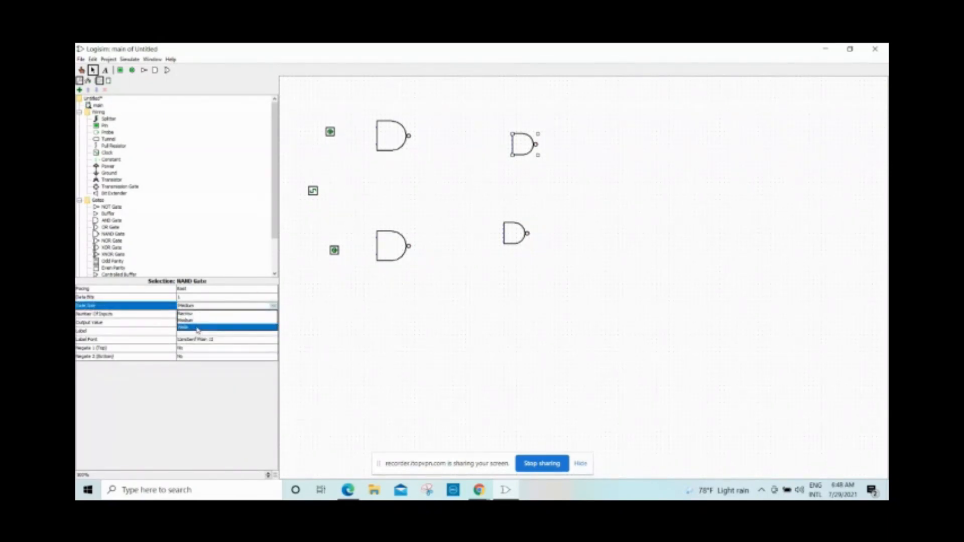
left_click(199, 328)
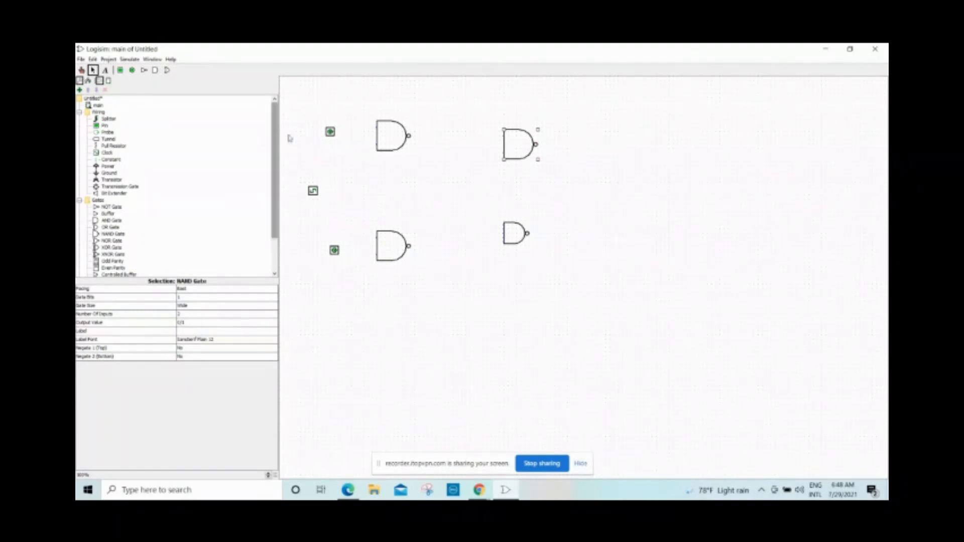
Place two output pins to the right of the right-hand NAND gates, one level with each gate.
left_click(330, 131)
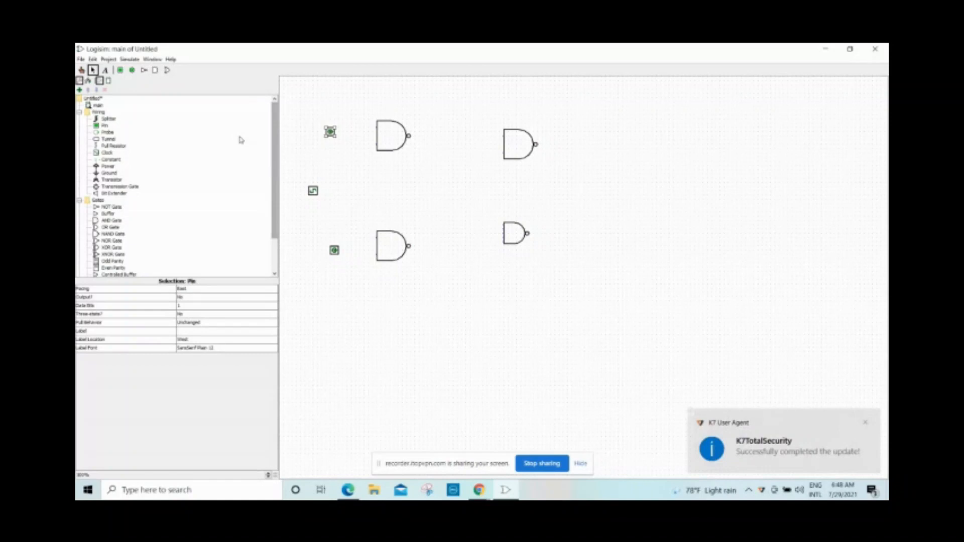
left_click(133, 71)
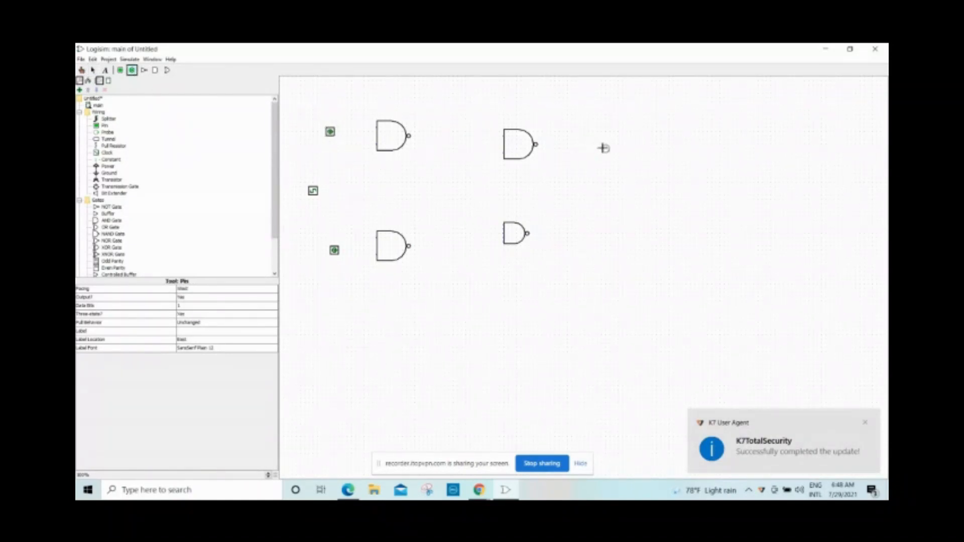
left_click(620, 142)
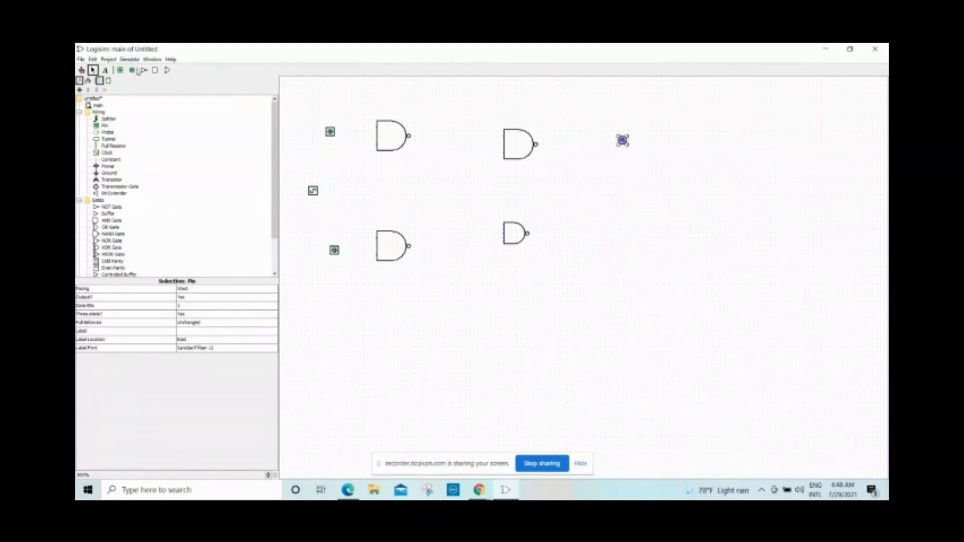
left_click(132, 70)
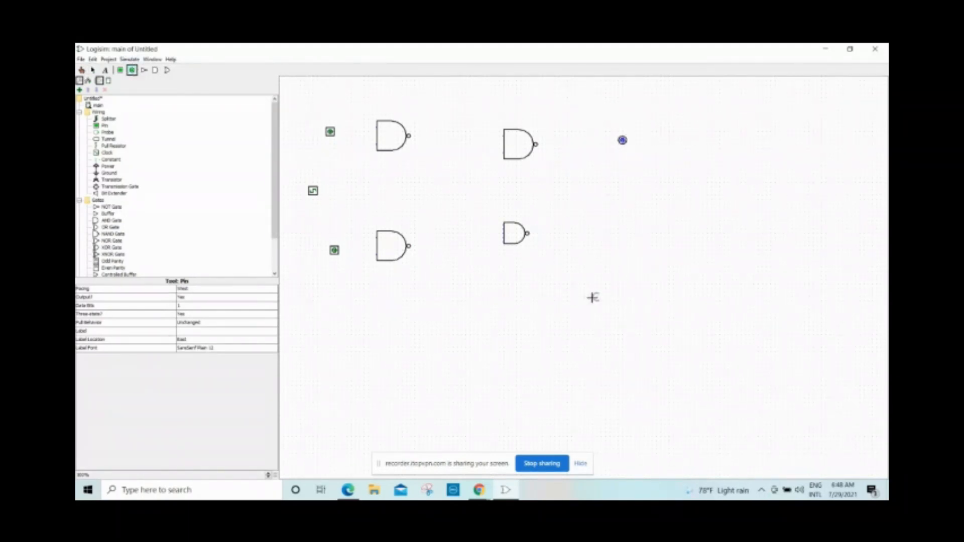
left_click(619, 234)
Label the upper input pin S.
left_click(390, 149)
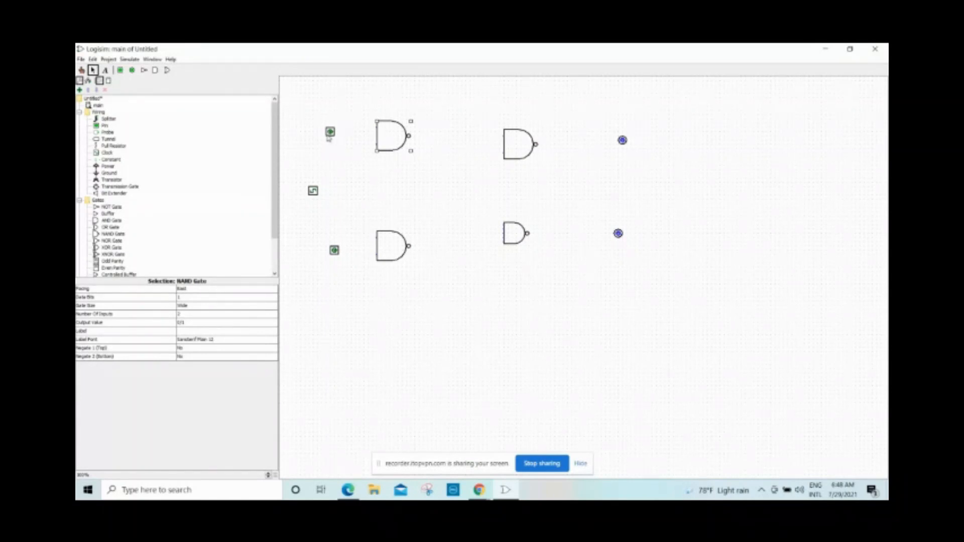
left_click(330, 133)
left_click_drag(330, 138, 330, 131)
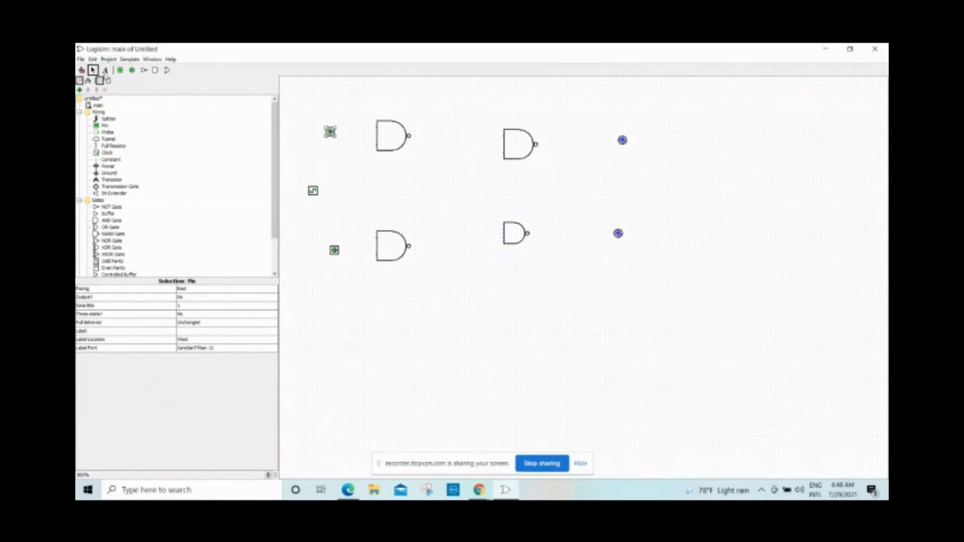
left_click(197, 331)
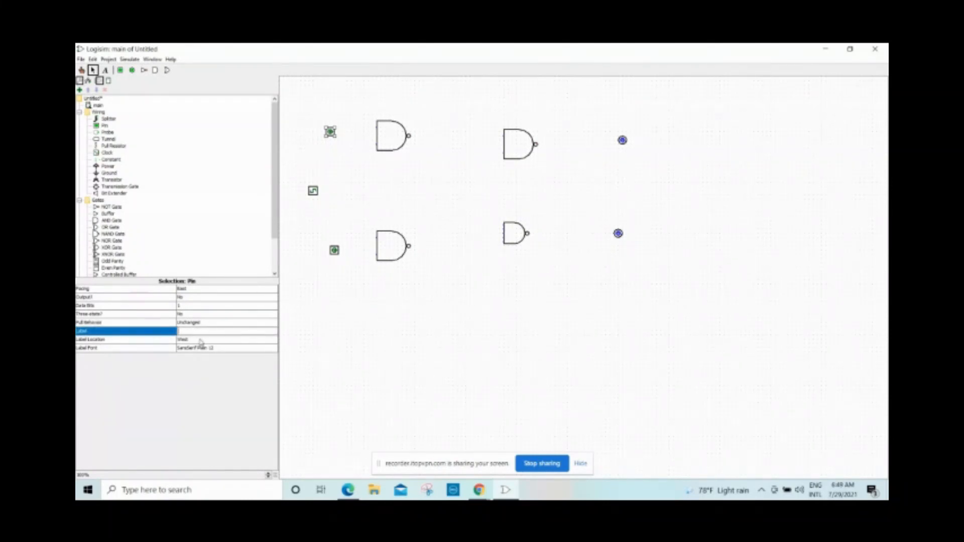
type("S")
key("Return")
Label the lower input pin R and the clock E.
left_click(333, 249)
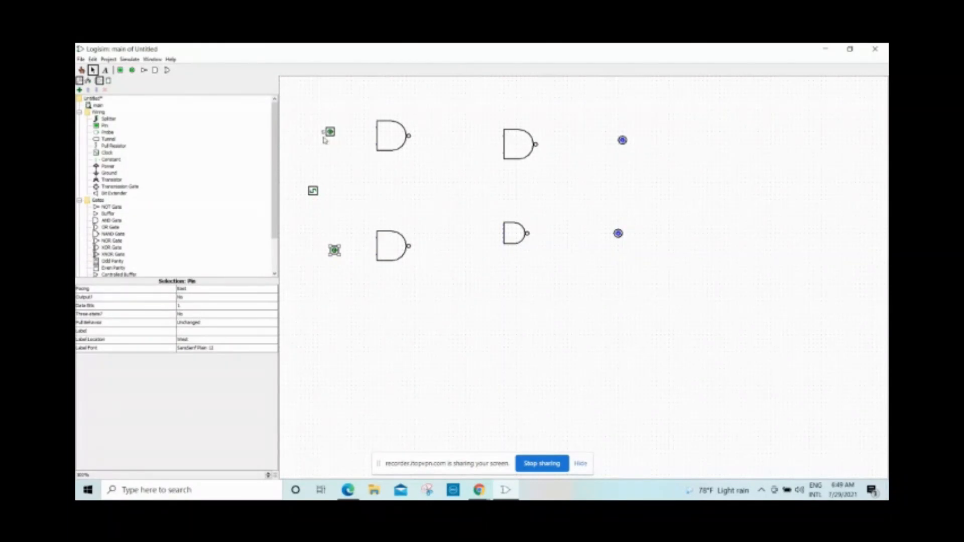
left_click(186, 333)
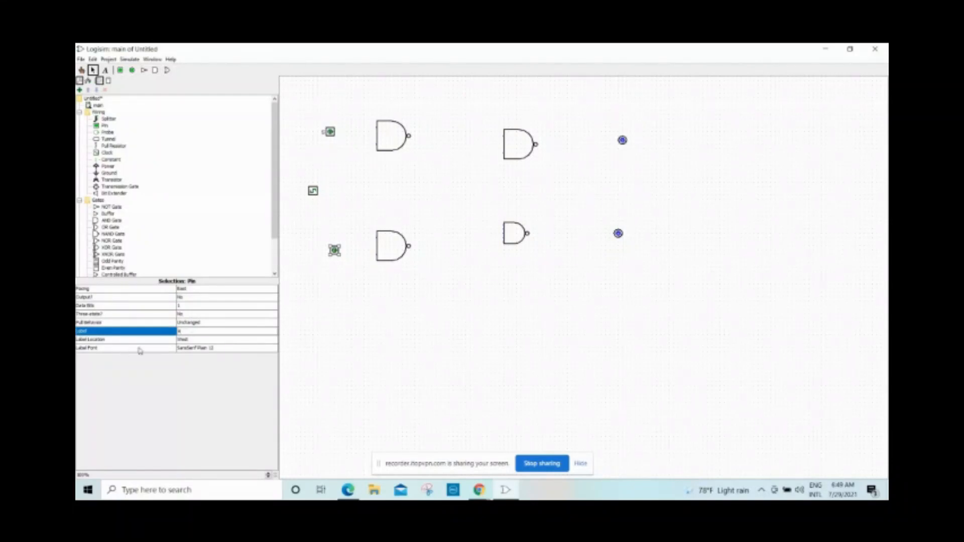
left_click(312, 194)
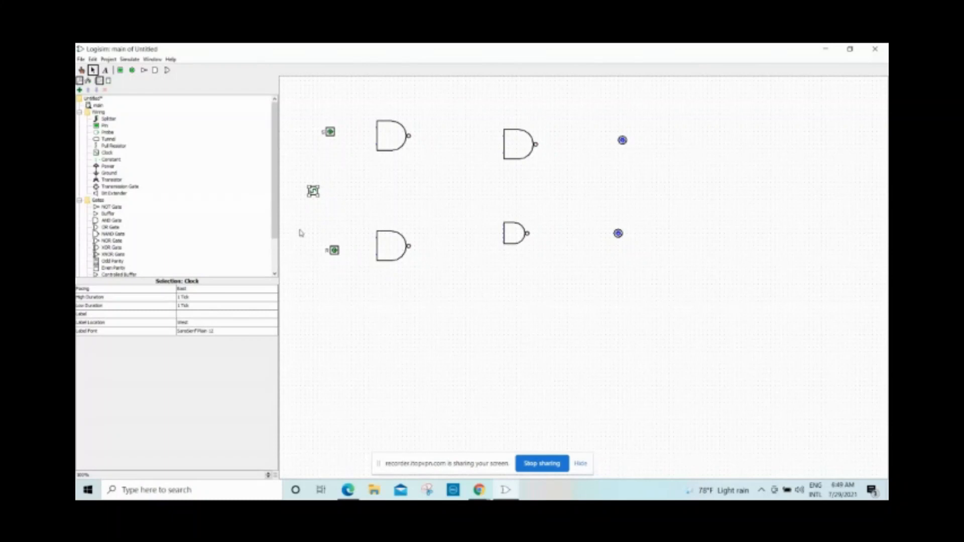
left_click(195, 315)
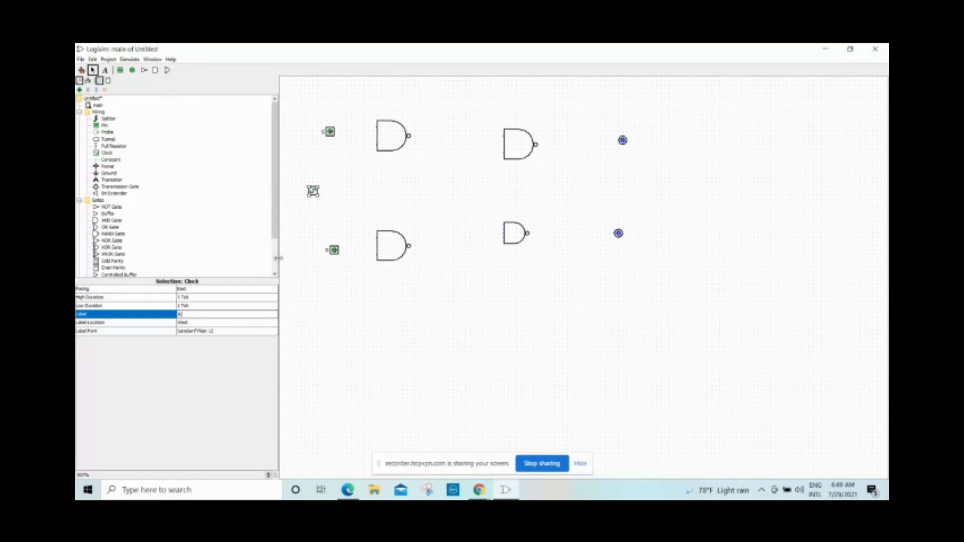
key("Return")
Set the main circuit's shared label to Q.
left_click(624, 141)
left_click(635, 140)
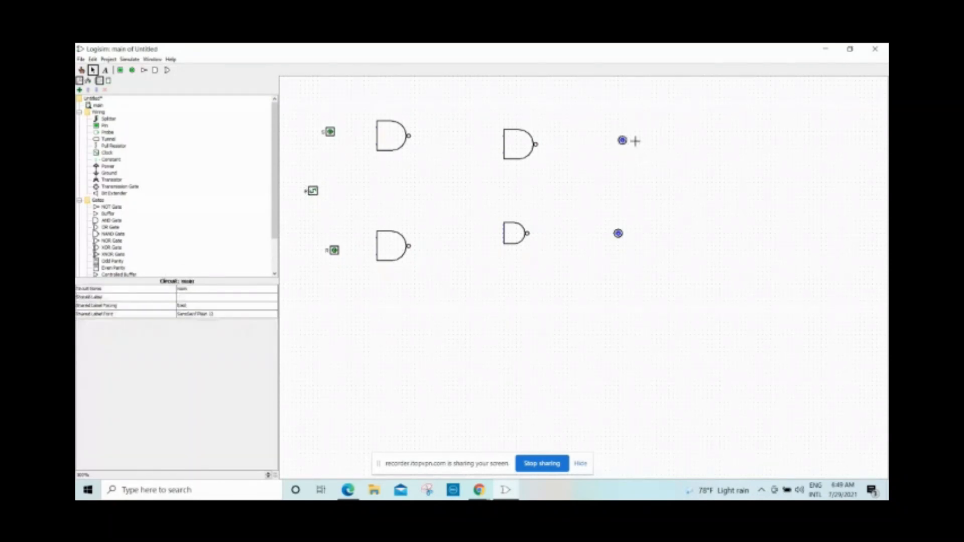
left_click(193, 300)
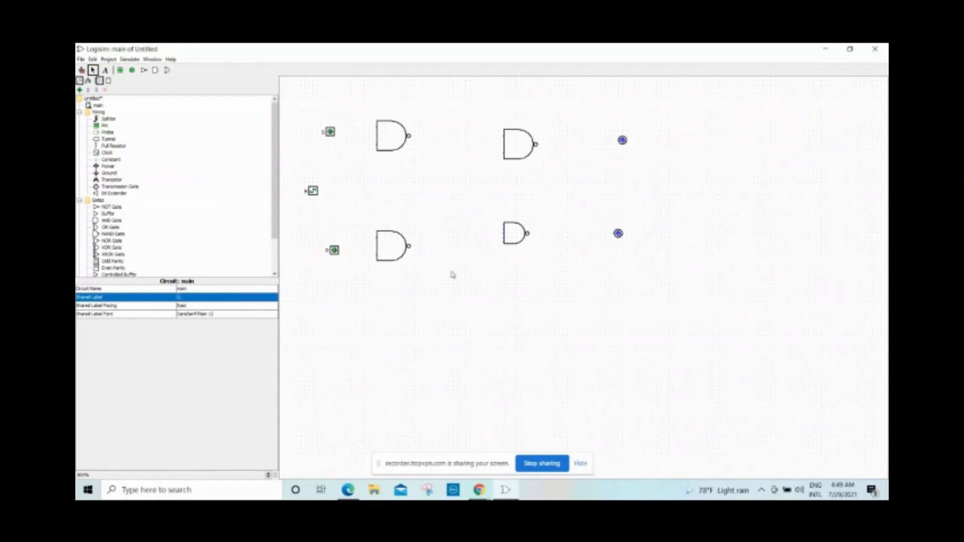
left_click(619, 234)
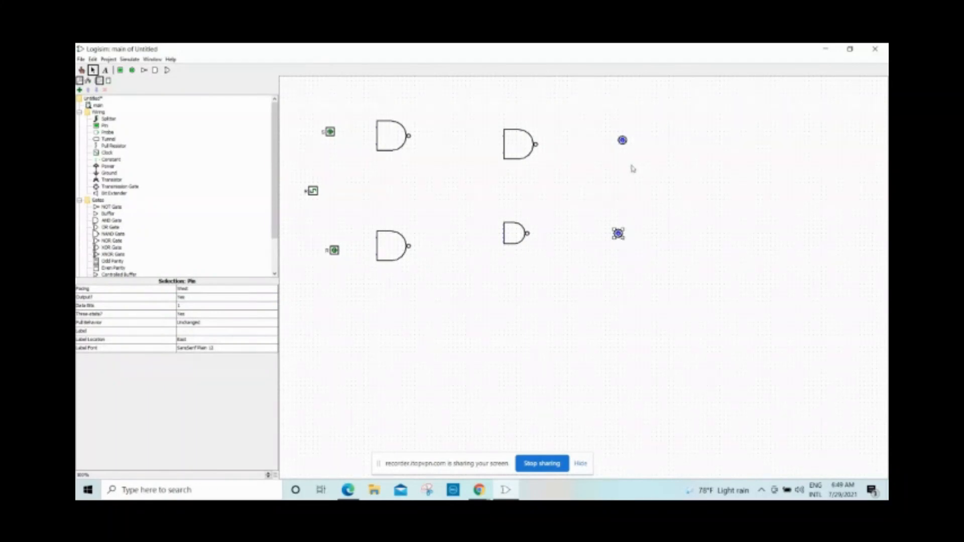
Label the upper output pin Q and the lower output pin Q'.
left_click(623, 140)
left_click(227, 332)
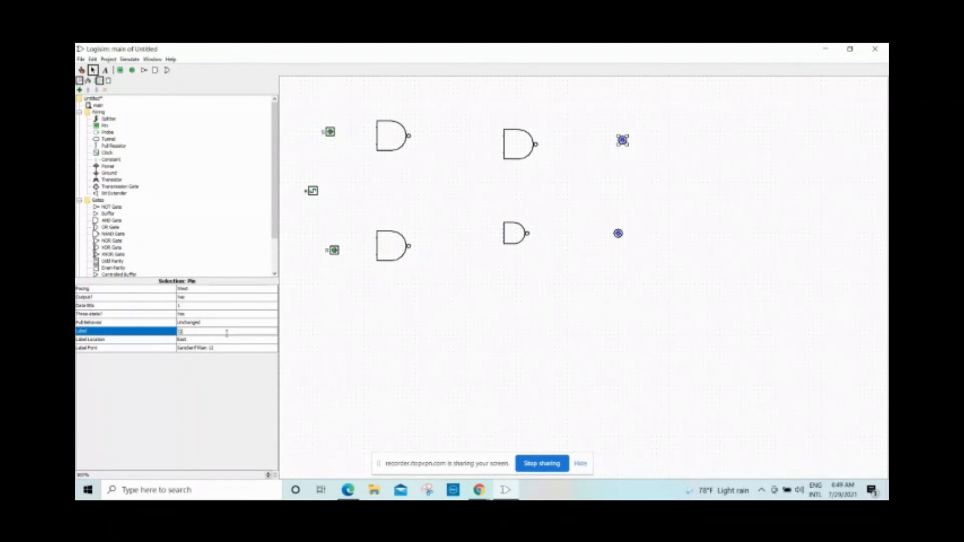
key("Return")
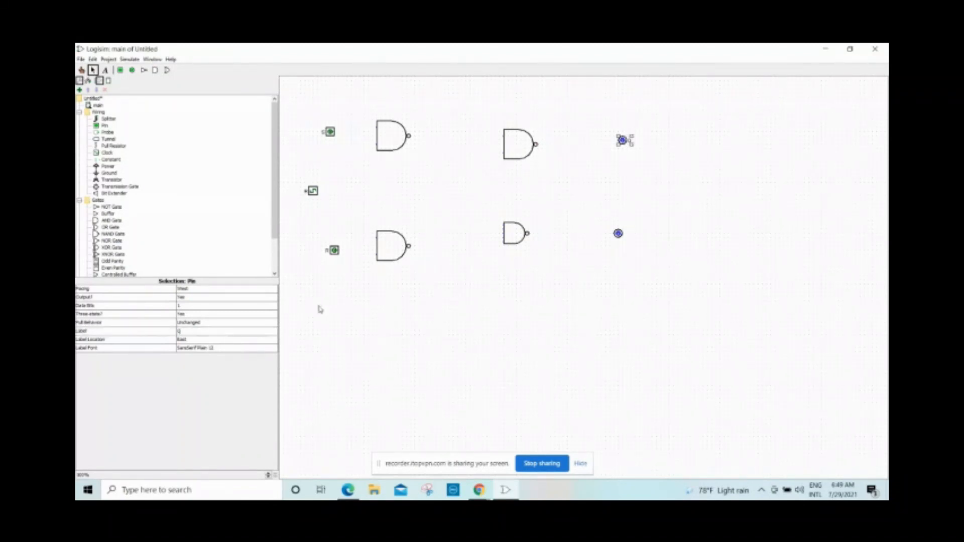
left_click(618, 235)
left_click(226, 332)
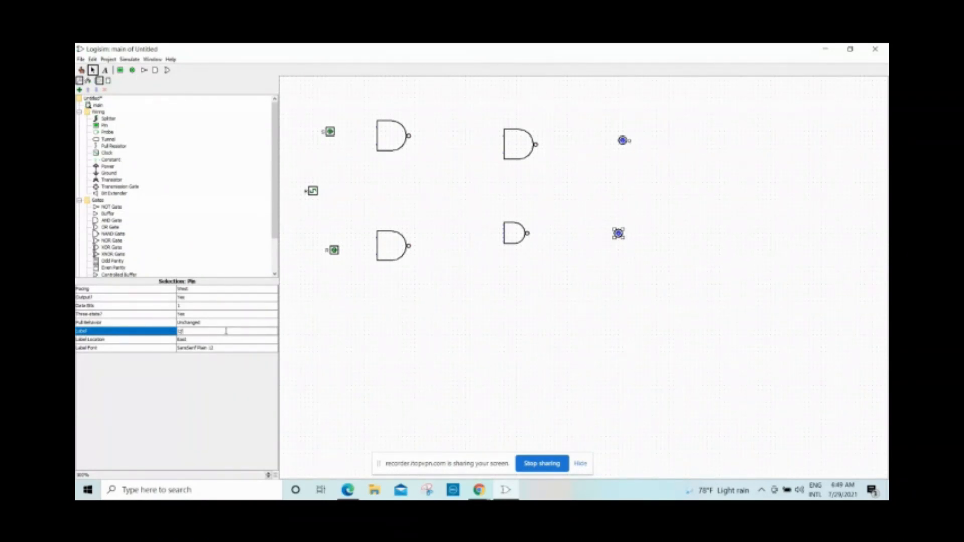
left_click(318, 359)
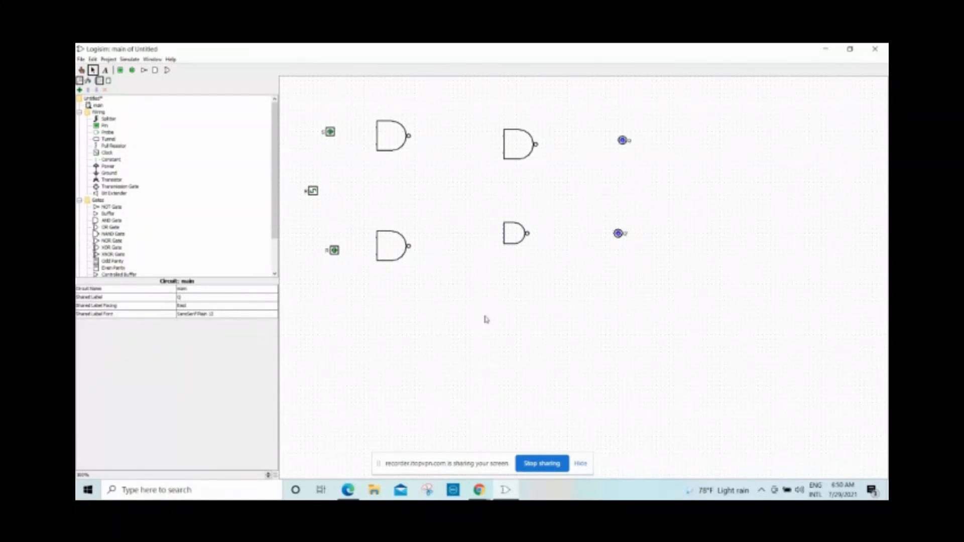
Check the diagram in SR Flip Flop.pdf, wire pins S and R to the left NAND gates, and join those gates' remaining inputs.
left_click(343, 496)
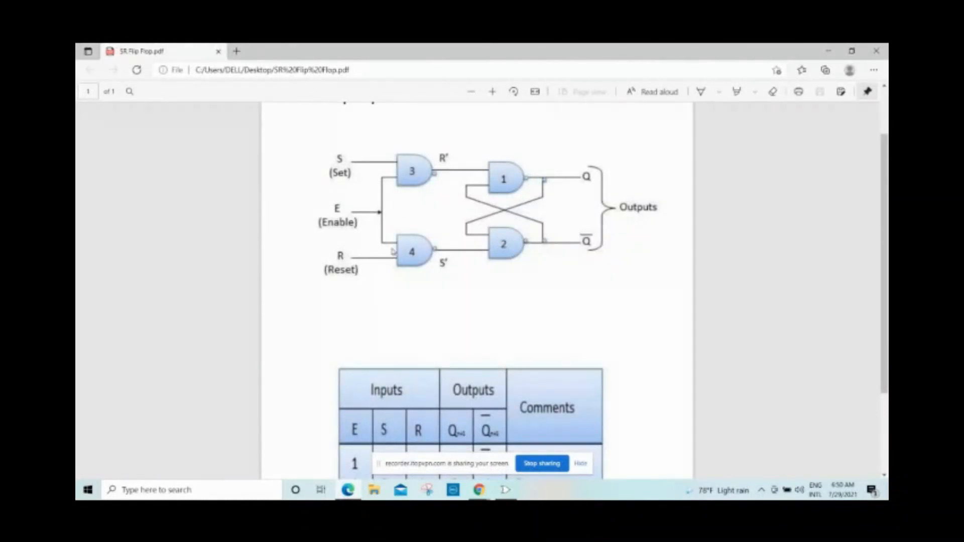
left_click(348, 490)
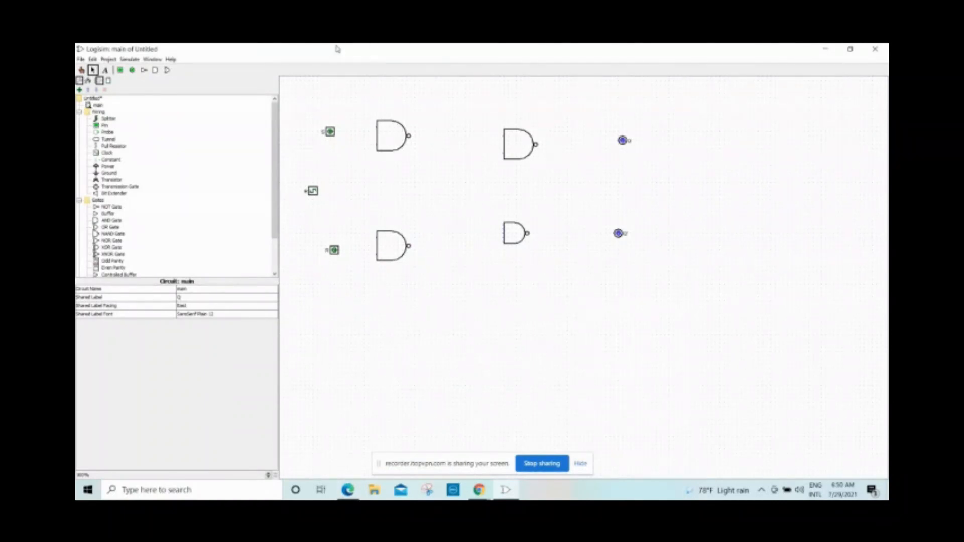
left_click_drag(334, 132, 376, 132)
left_click(392, 137)
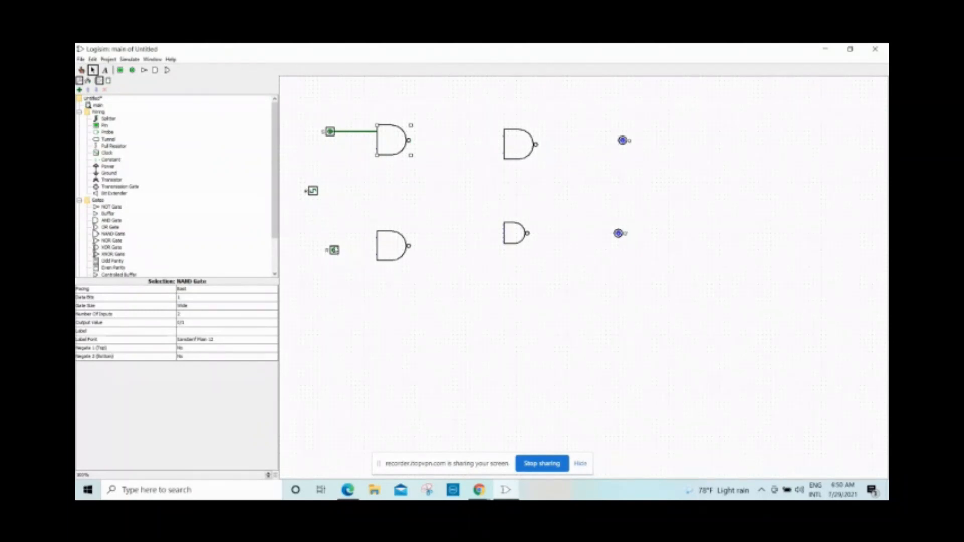
left_click_drag(340, 252, 386, 250)
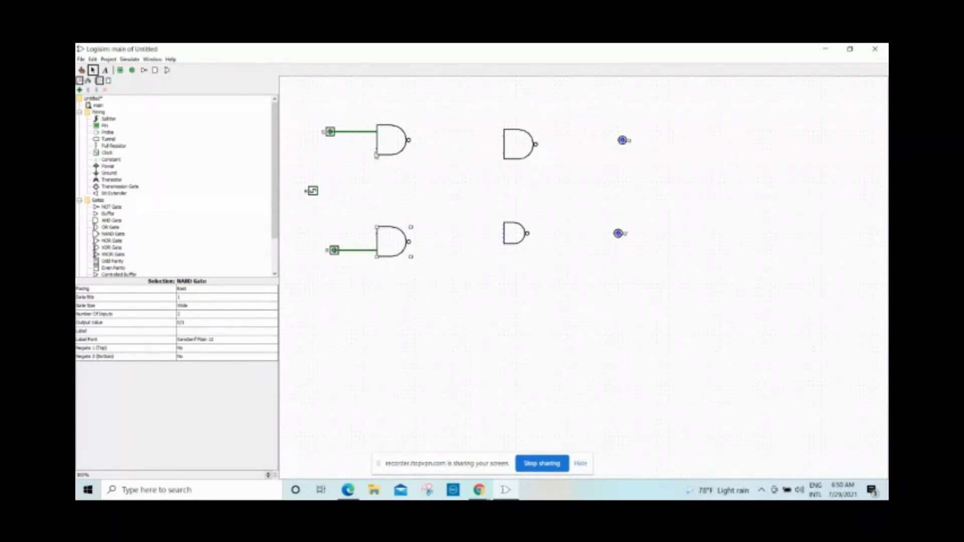
left_click_drag(377, 149, 378, 233)
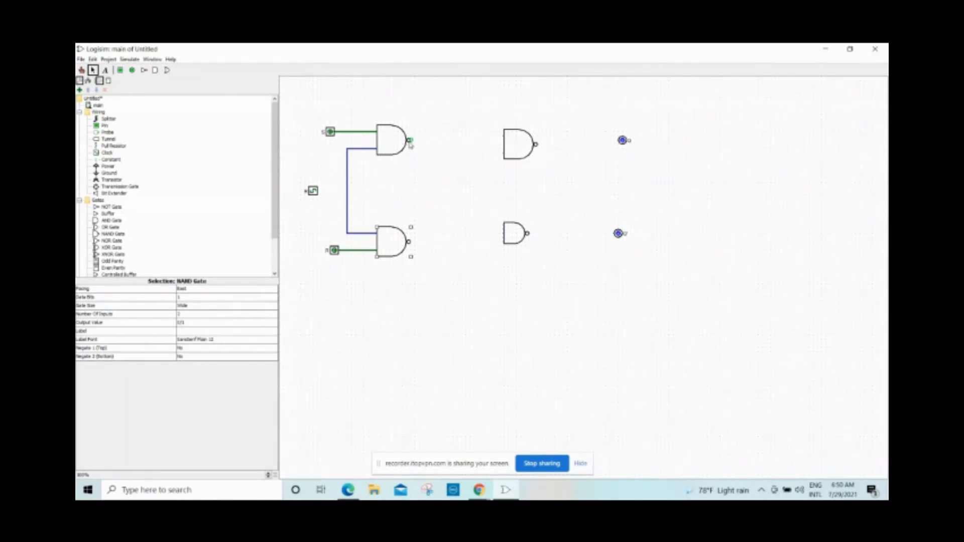
Wire the left NAND outputs to the right NAND gates, and set the lower-right gate to 2 inputs and Wide size.
left_click_drag(414, 145, 516, 146)
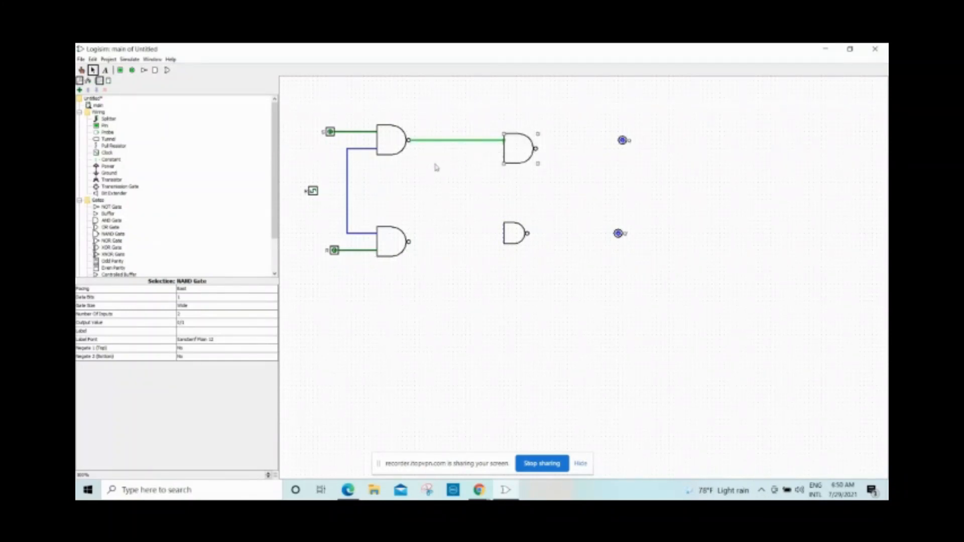
left_click_drag(411, 243, 505, 242)
left_click(522, 237)
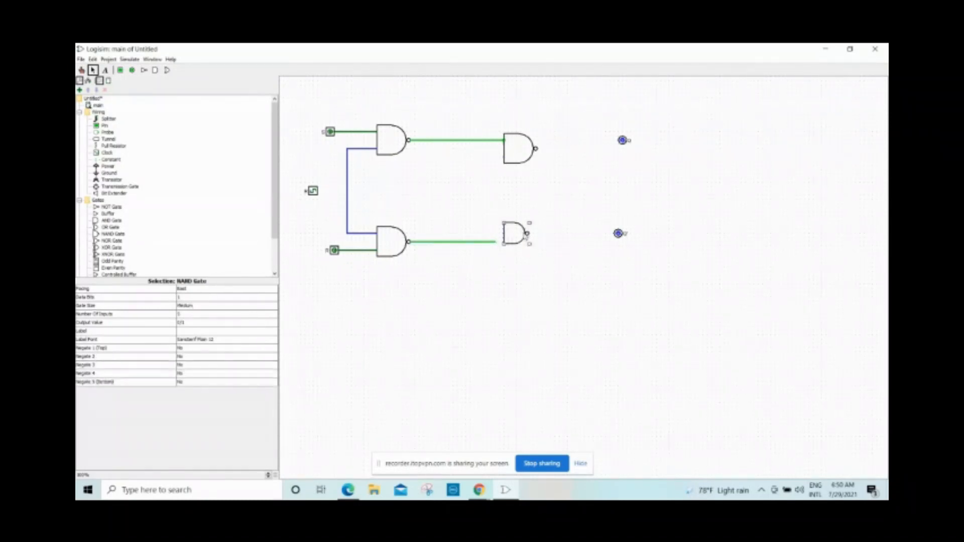
left_click(190, 315)
scroll(196, 342, "up", 1)
left_click(197, 324)
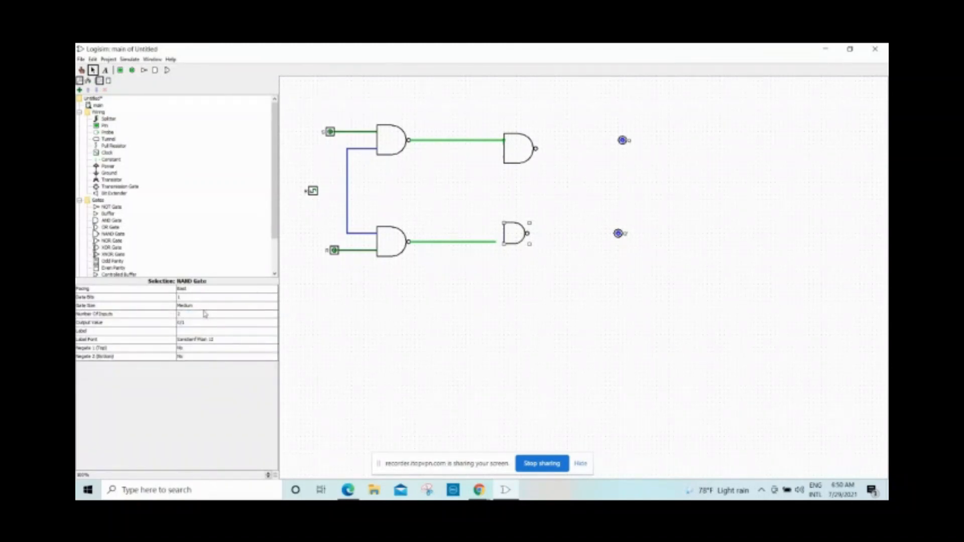
left_click(205, 306)
left_click(200, 328)
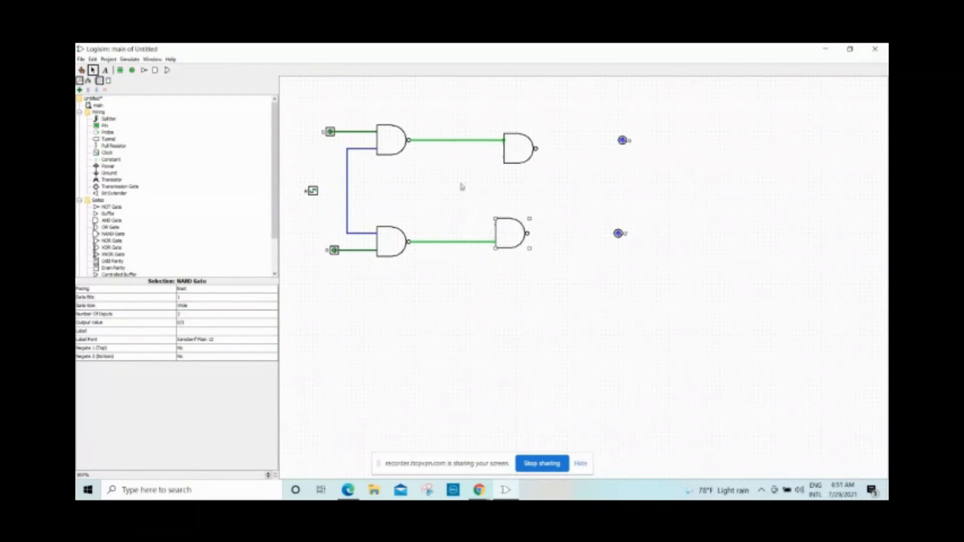
Connect the upper-right NAND output to pin Q and the lower-right NAND output to pin Q'.
left_click(535, 150)
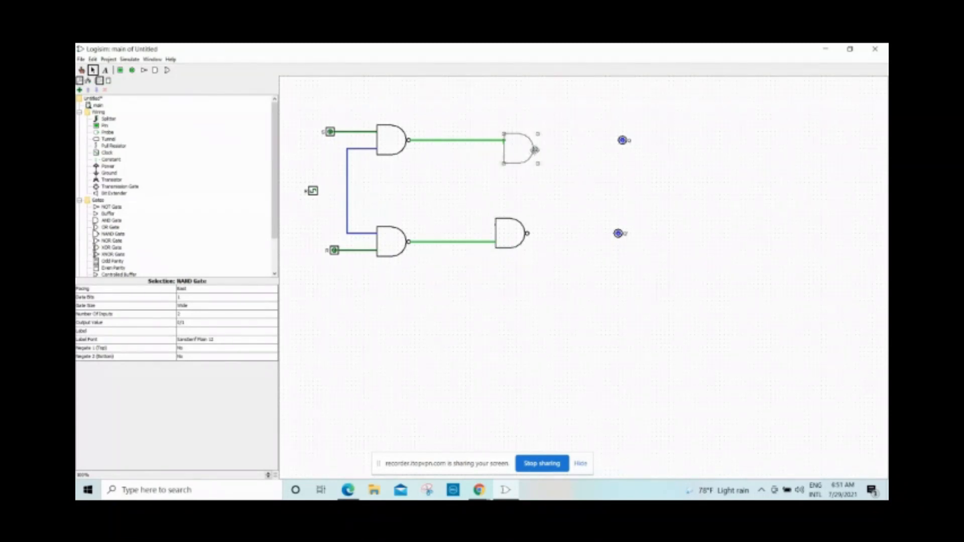
left_click_drag(539, 150, 619, 150)
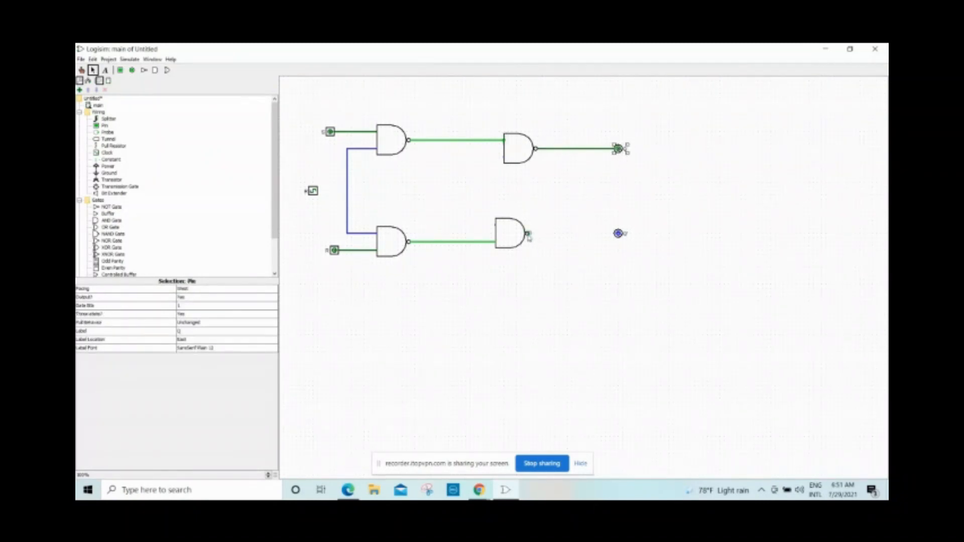
left_click_drag(529, 234, 618, 234)
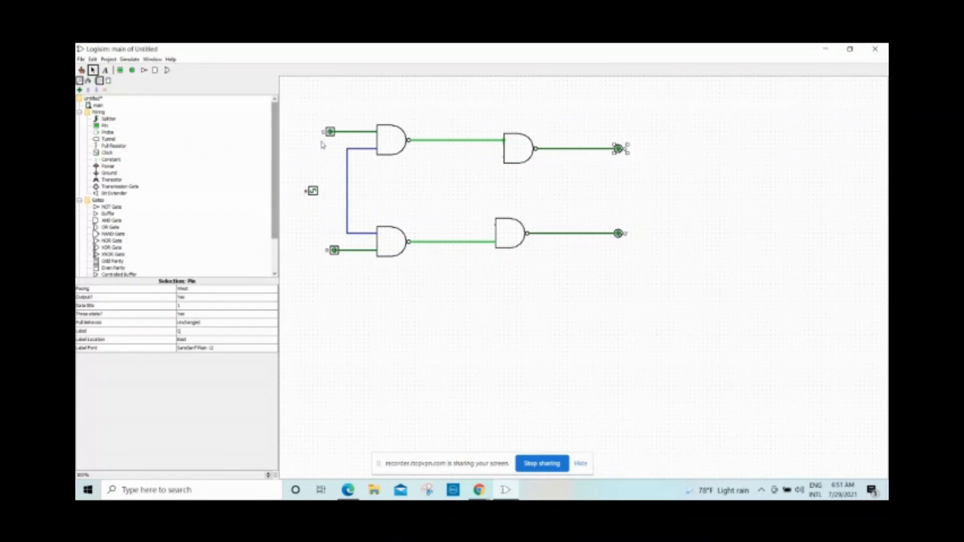
Cross-couple the right NAND gates by wiring each gate's free input to the other gate's output line.
left_click_drag(506, 161, 595, 235)
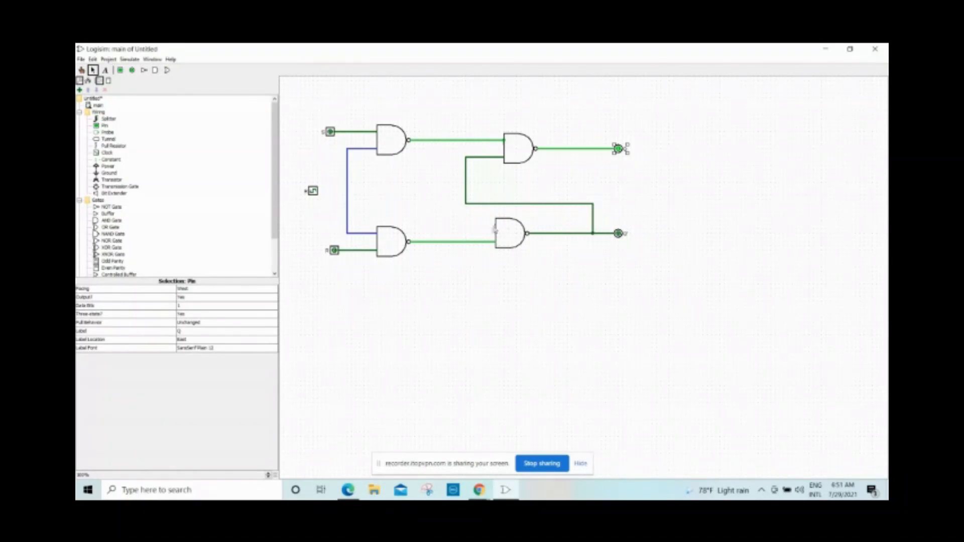
left_click_drag(496, 228, 469, 230)
left_click_drag(467, 216, 584, 154)
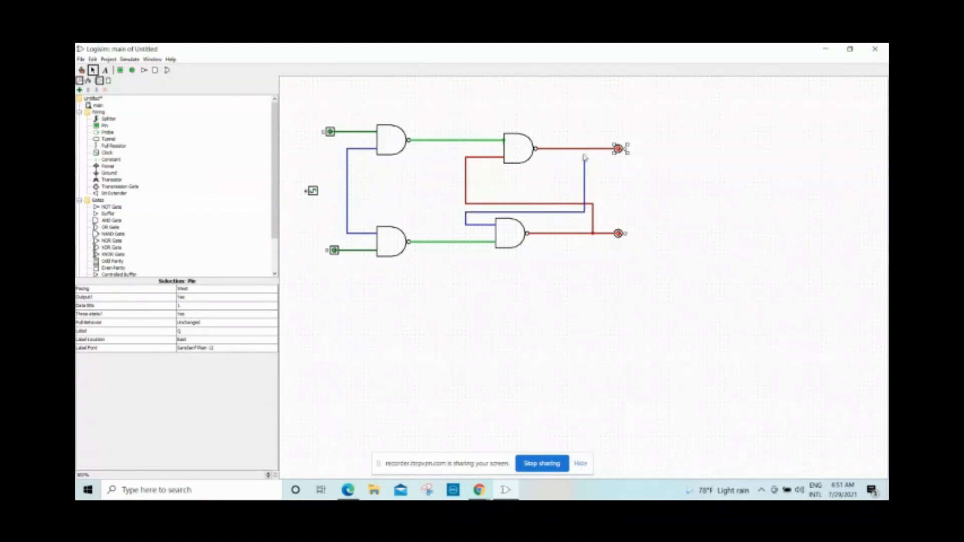
left_click(671, 191)
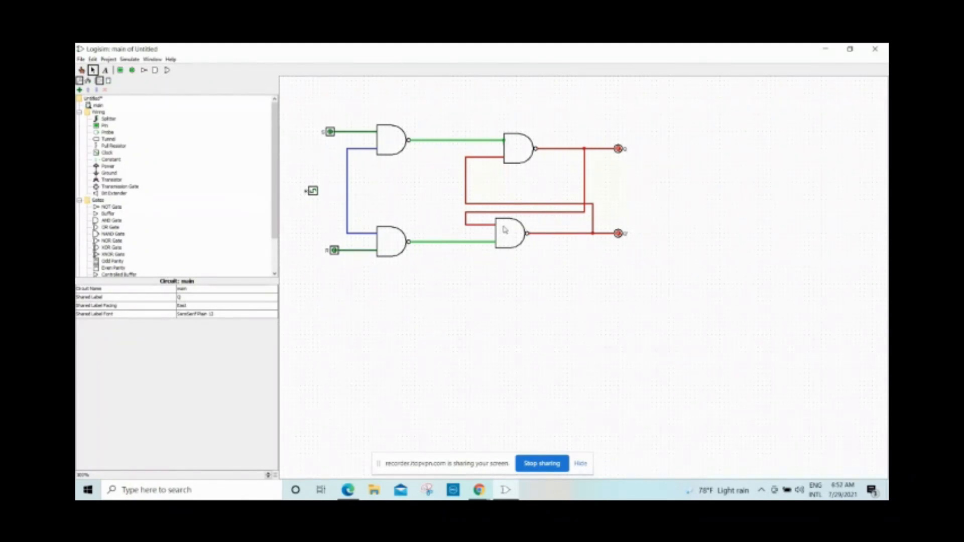
left_click(417, 141)
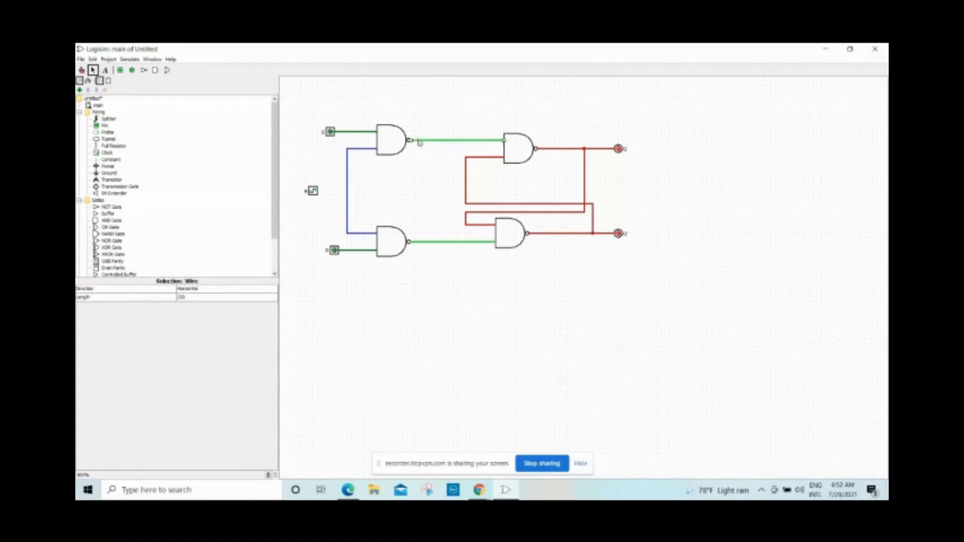
left_click(423, 146)
left_click(400, 142)
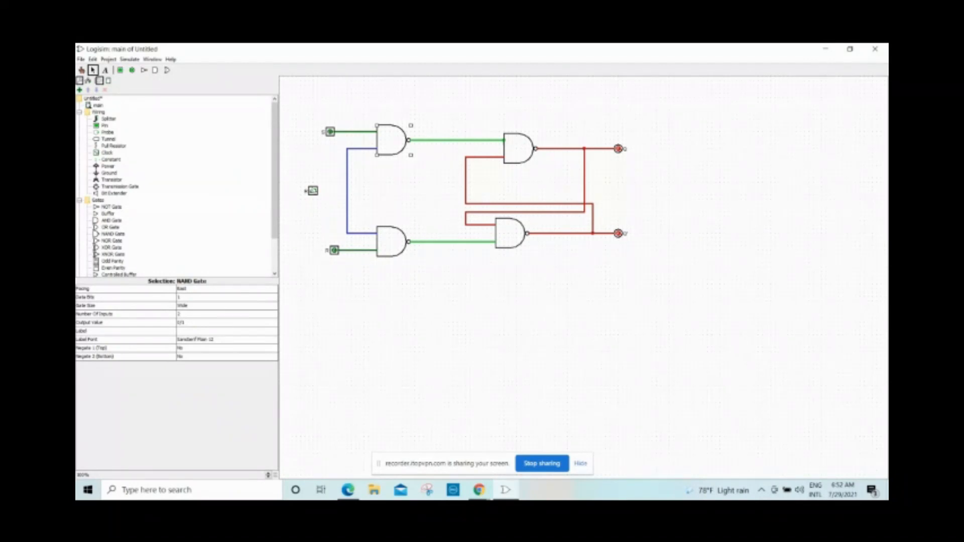
Wire clock E to the line joining the left NAND gates, and poke the clock high.
left_click_drag(317, 195, 348, 194)
left_click(338, 285)
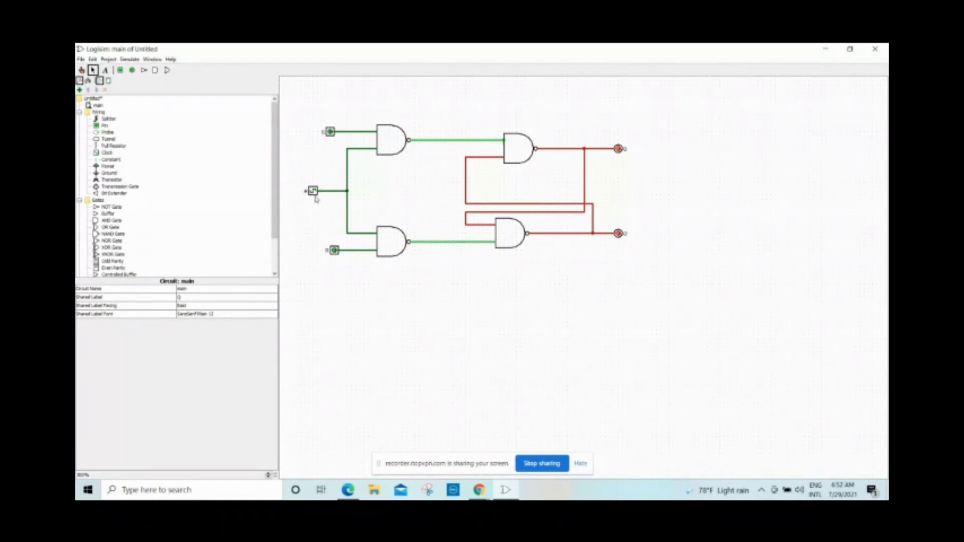
left_click(314, 194)
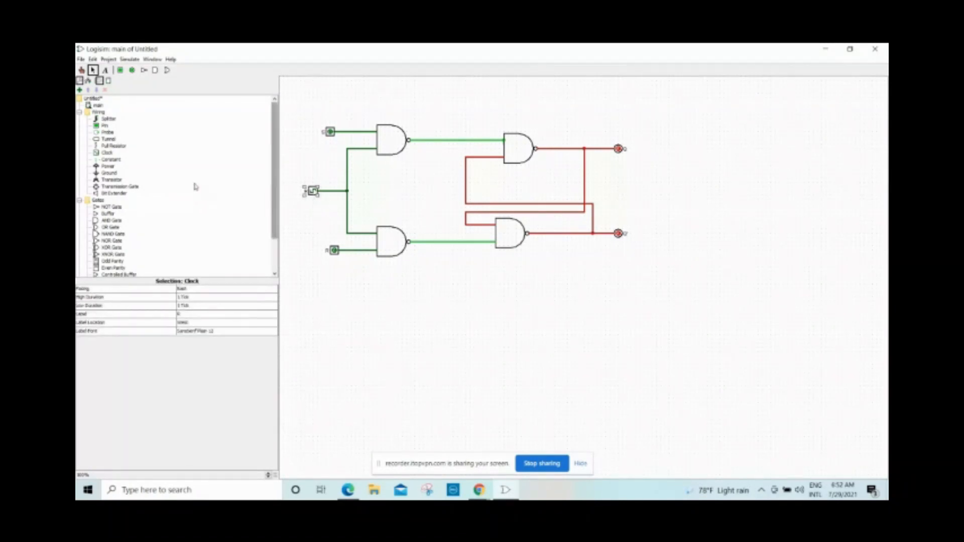
key("ctrl+1")
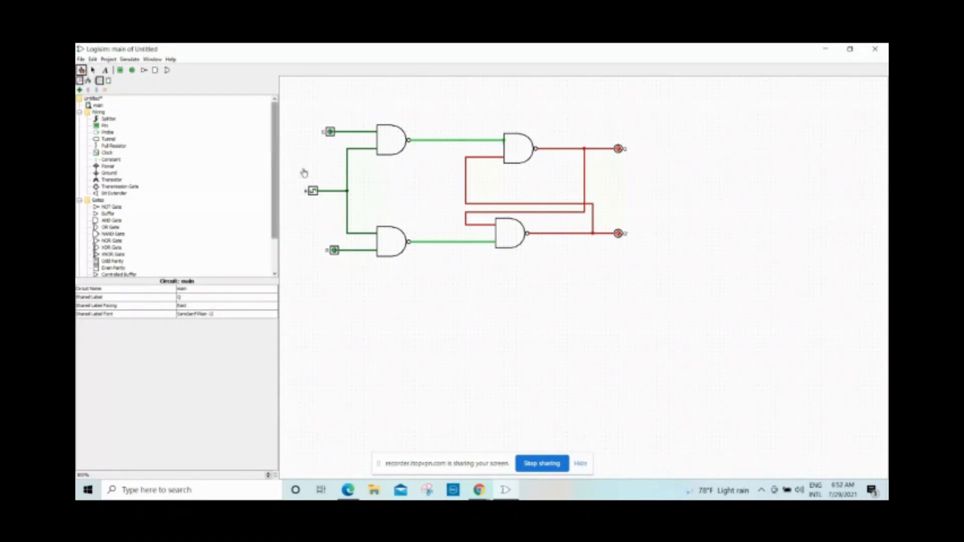
left_click(313, 192)
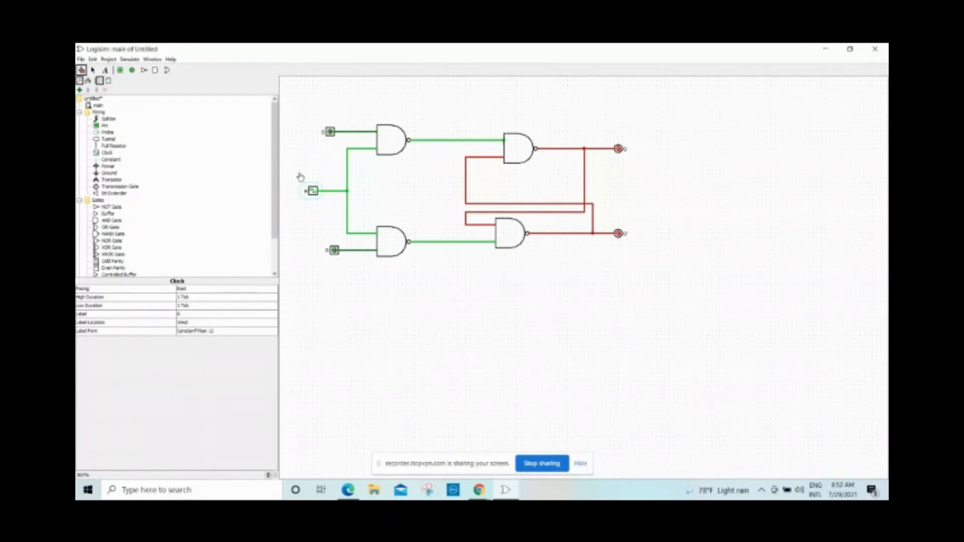
Switch to SR Flip Flop.pdf in Edge and set the drawing pen to red with a thicker line.
left_click(355, 492)
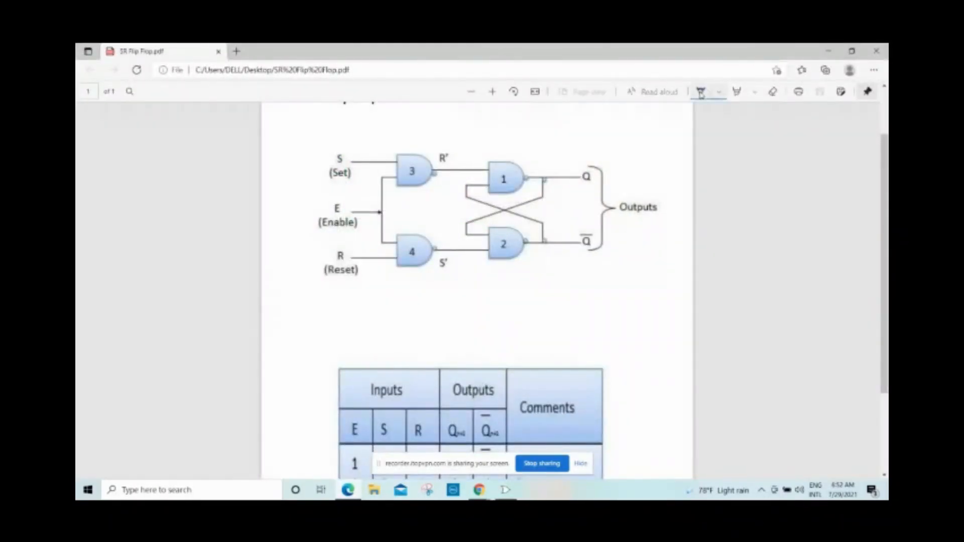
left_click(720, 93)
left_click(627, 156)
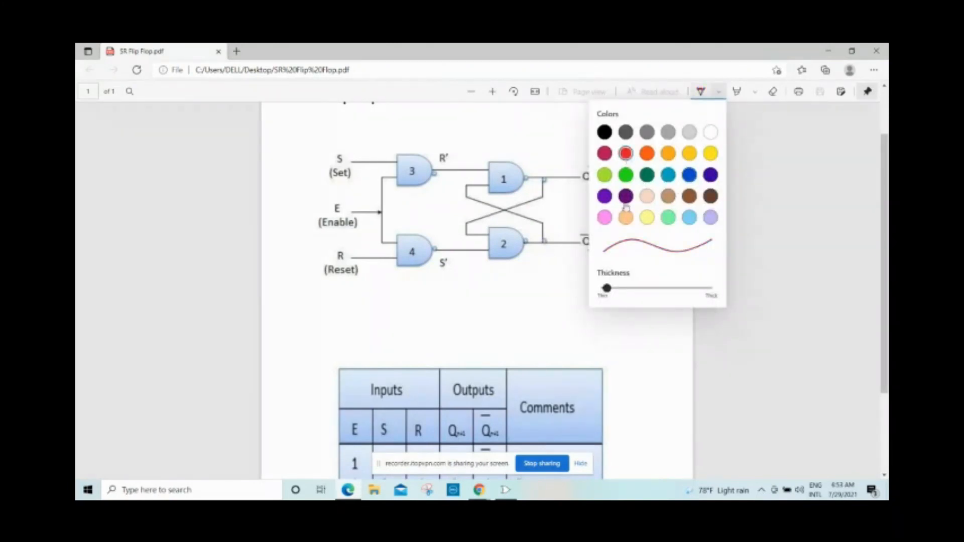
left_click(622, 290)
left_click(575, 306)
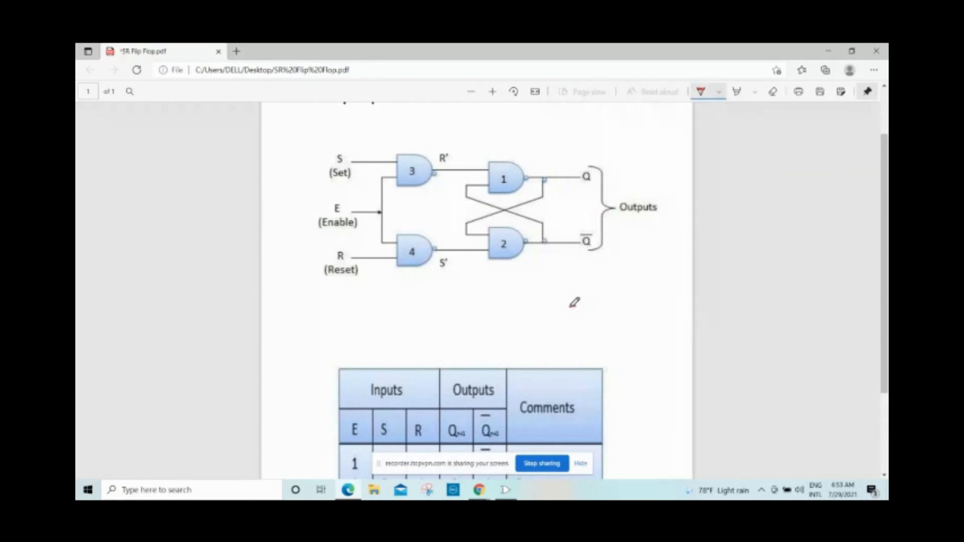
Underline the S and R values 0 and 0 in the first row of the truth table.
scroll(456, 307, "down", 2)
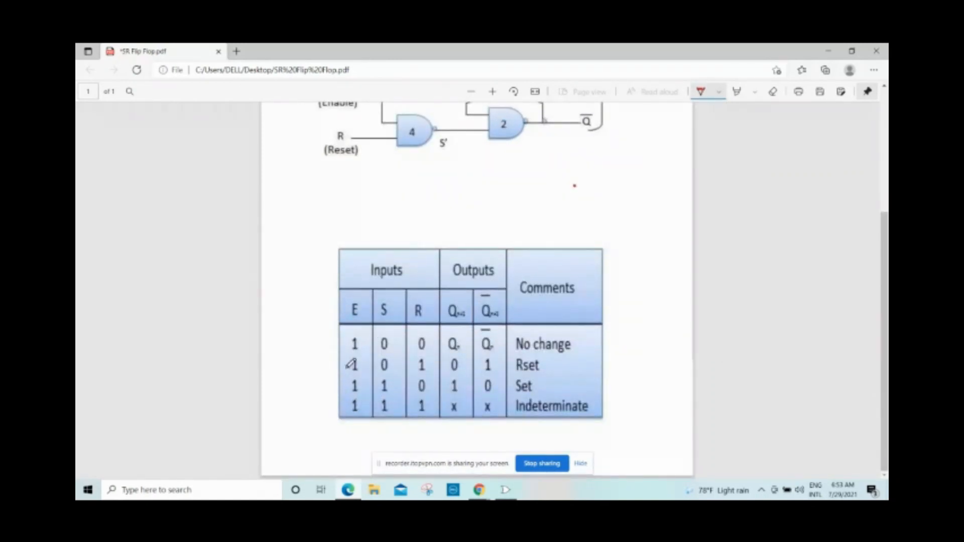
left_click_drag(377, 353, 431, 352)
left_click(380, 485)
Return to Logisim and inspect output pins Q and Q' and the value on the Q' wire.
left_click(347, 496)
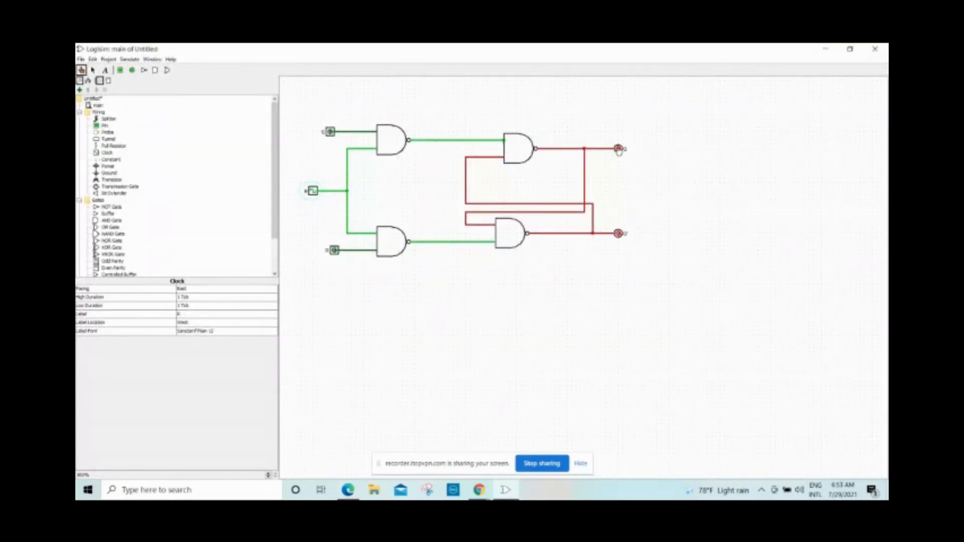
left_click(619, 150)
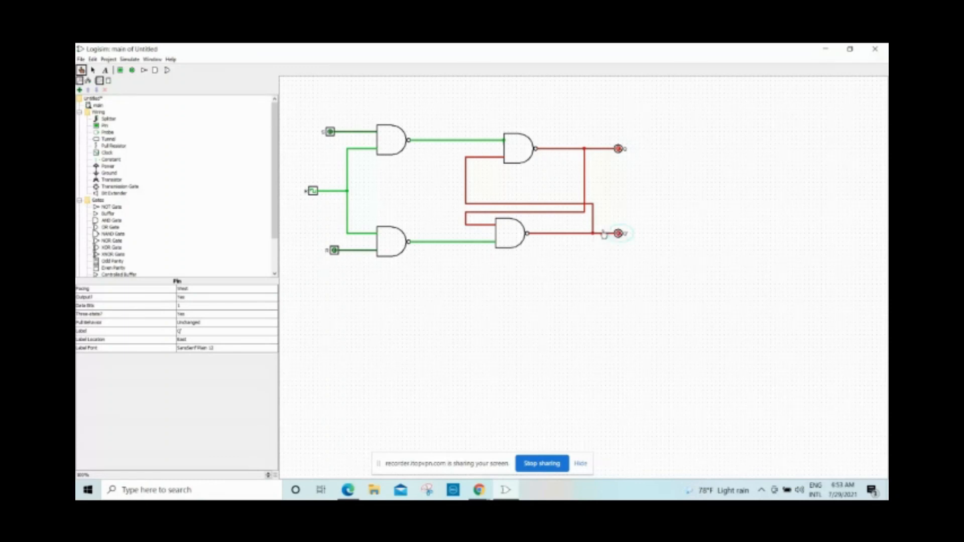
left_click(605, 234)
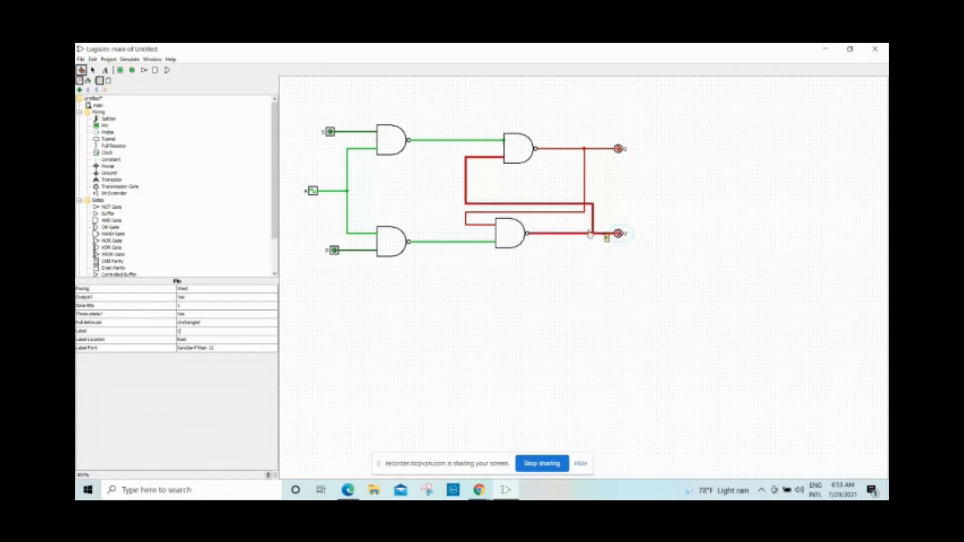
Delete the short wires leading to output pins Q' and Q, and redraw both.
left_click(93, 71)
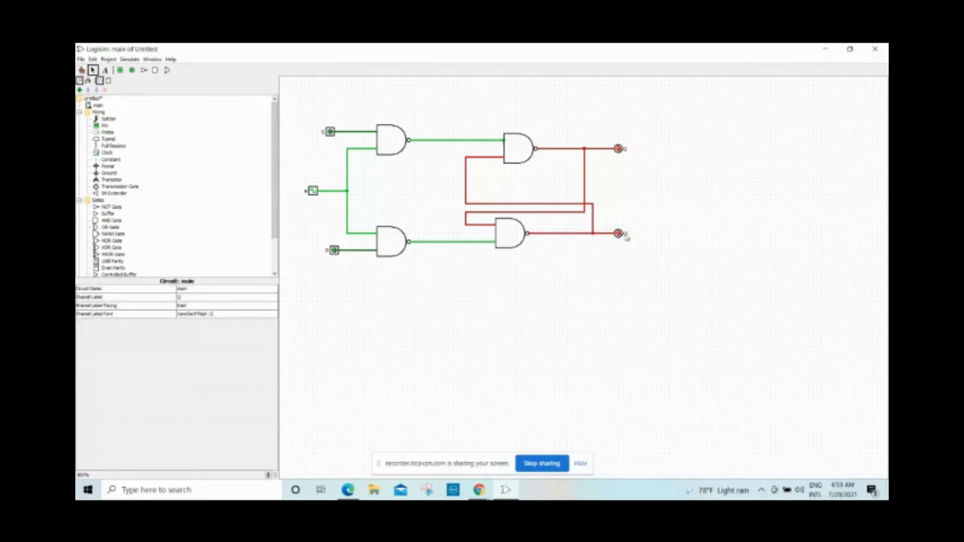
left_click(609, 234)
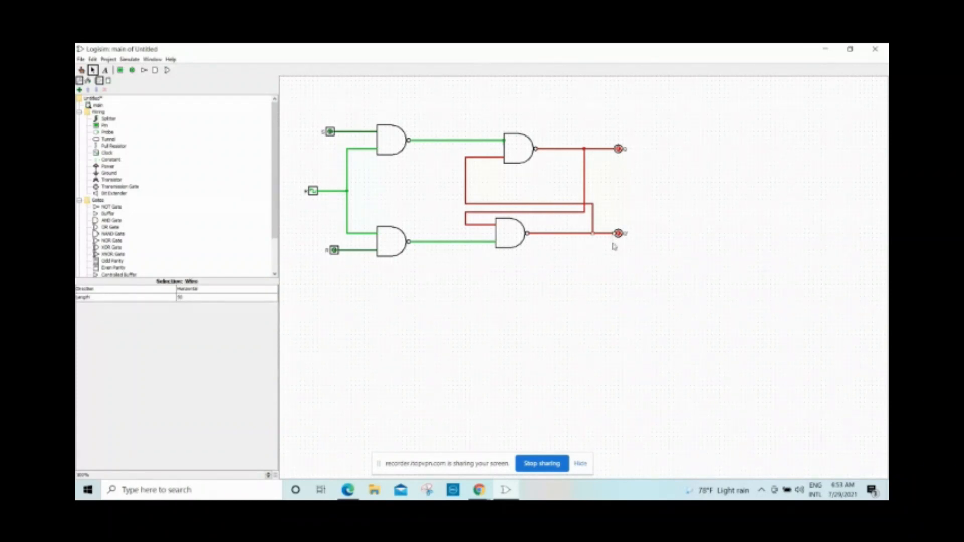
key("Delete")
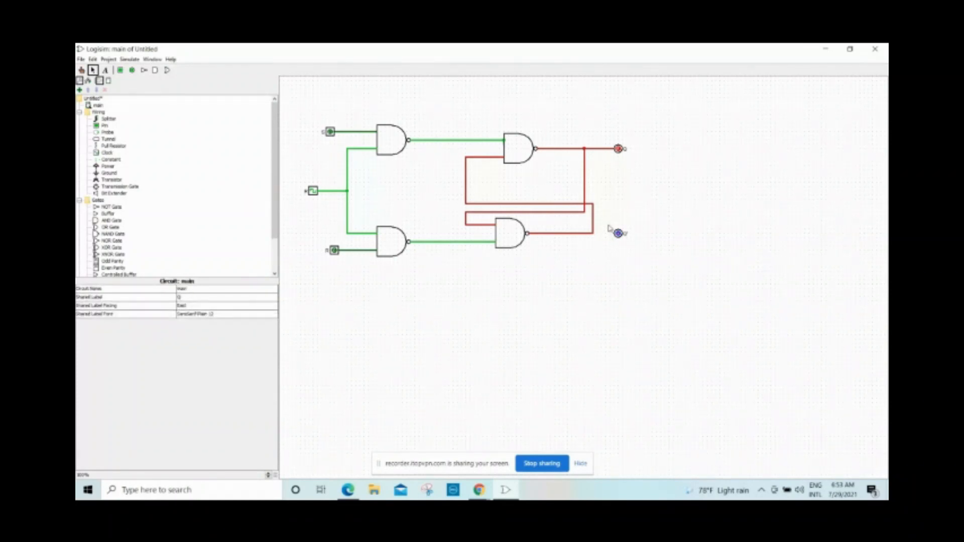
left_click(603, 149)
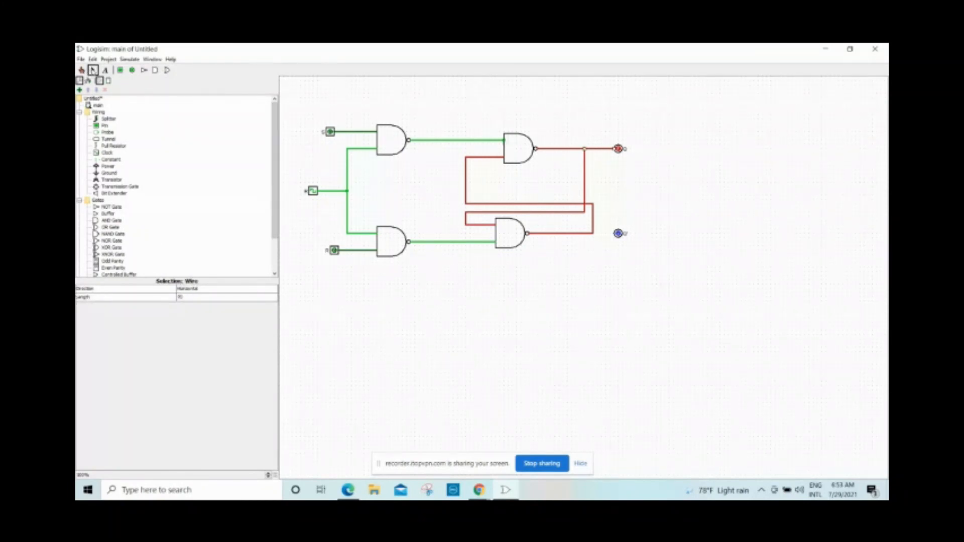
key("Delete")
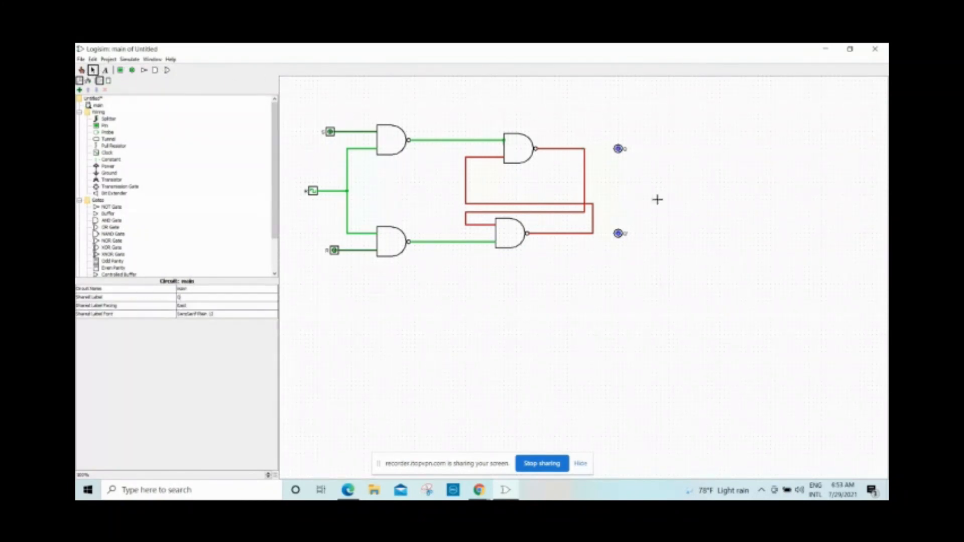
left_click_drag(586, 149, 619, 150)
left_click_drag(593, 234, 618, 234)
In the PDF's truth table, tick the No change row and underline S 0 and R 1 in the second row.
left_click(342, 494)
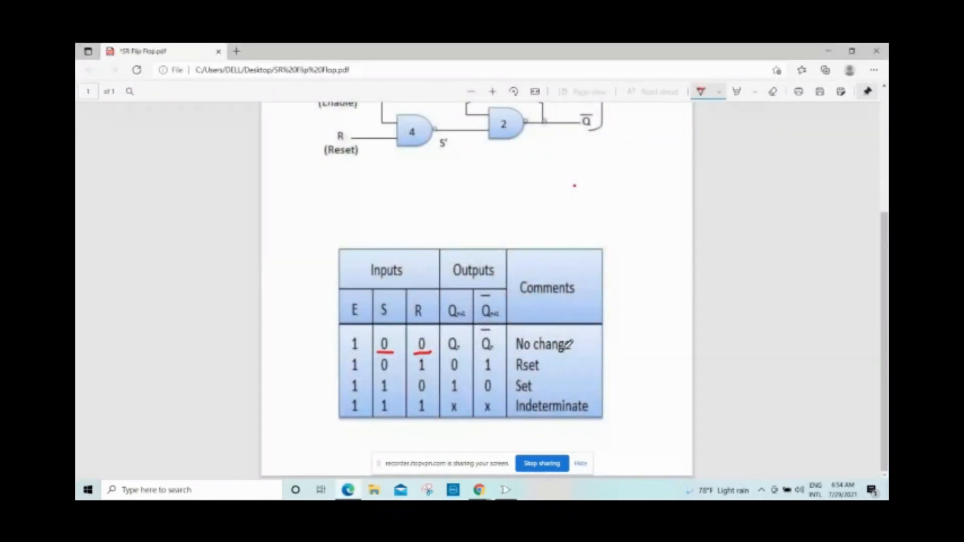
mouse_move(586, 344)
left_mouse_down()
mouse_move(596, 350)
mouse_move(630, 318)
left_mouse_up()
left_click_drag(380, 372, 430, 371)
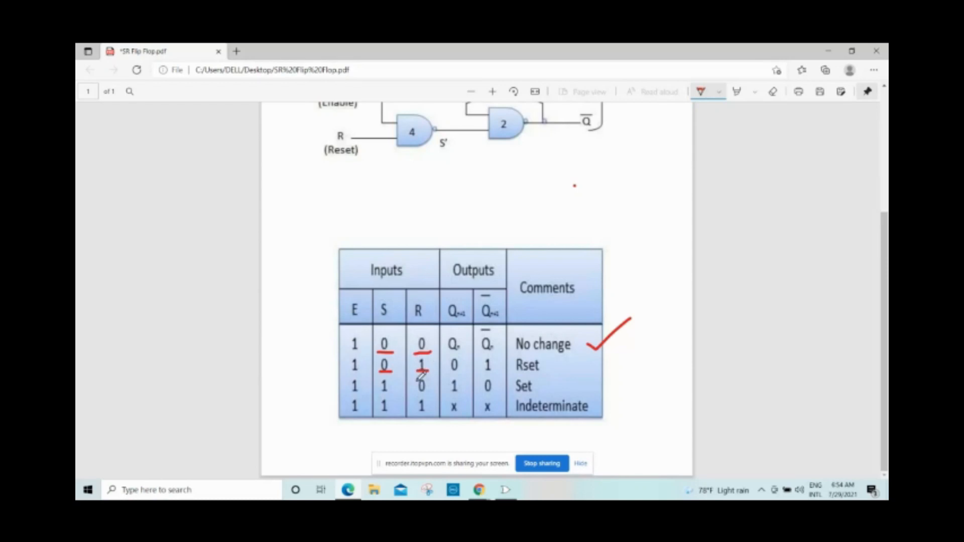
In Logisim, poke input R to 1 and compare outputs Q and Q' with the second row of the PDF's truth table.
left_click(505, 491)
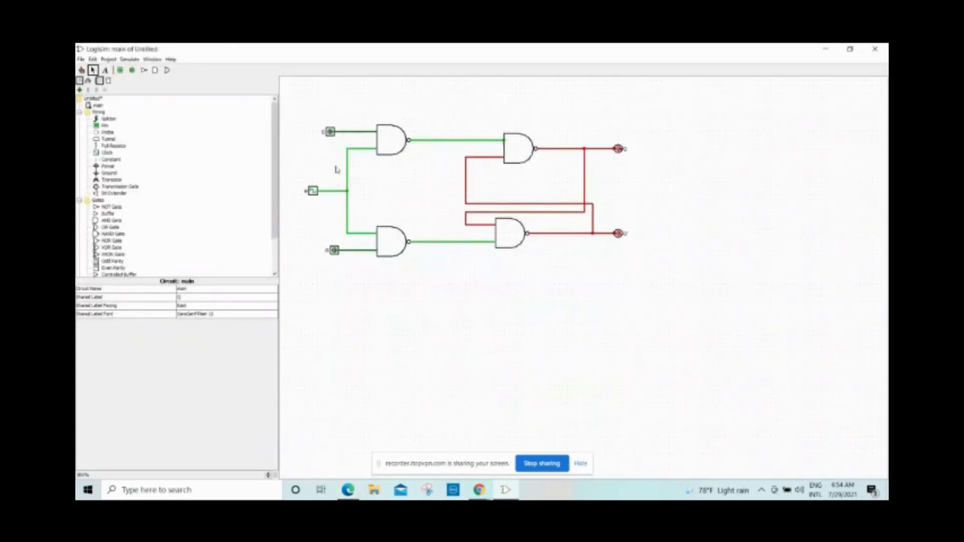
left_click(334, 251)
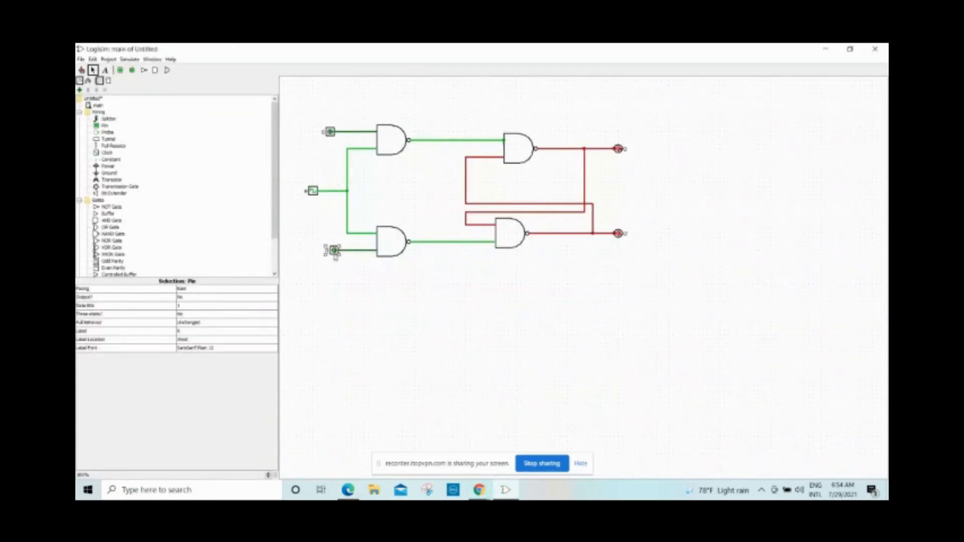
left_click(81, 70)
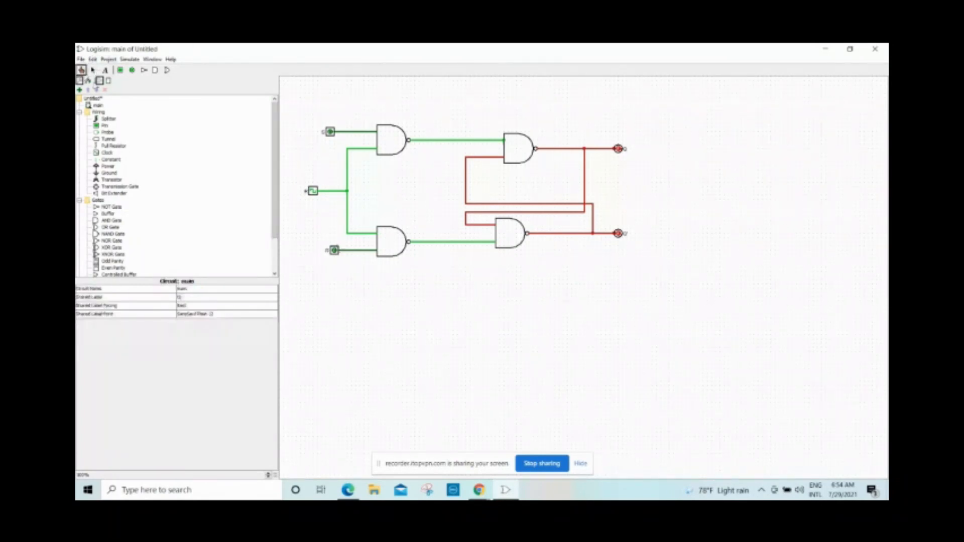
left_click(334, 250)
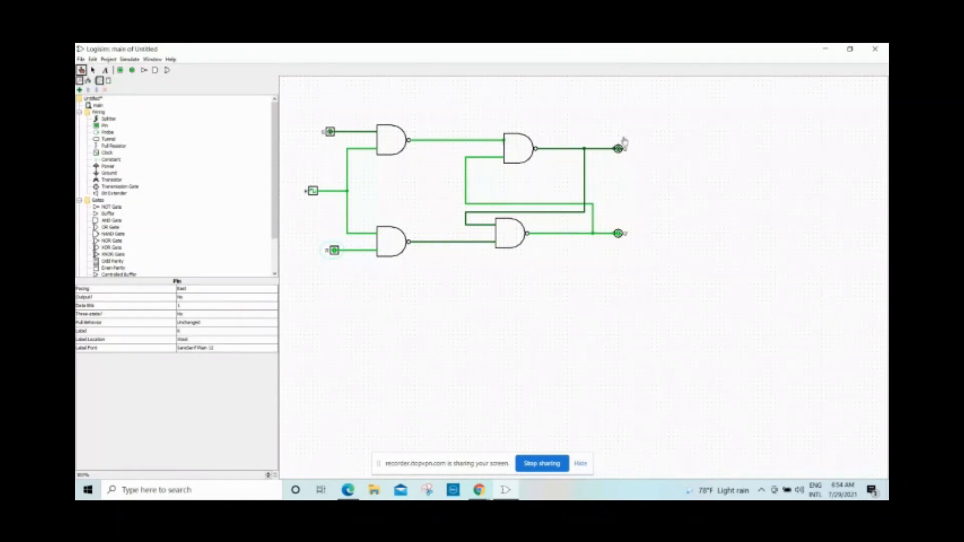
left_click(357, 497)
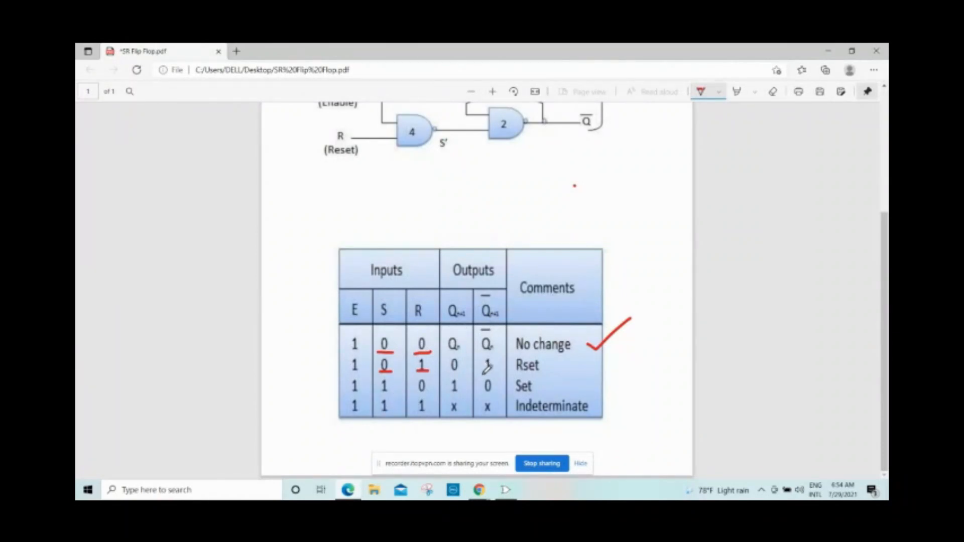
In the PDF's truth table, write Q and Q' over the output headers, underline outputs 0 and 1 in the Rset row, and tick it.
left_click_drag(493, 300, 496, 304)
left_click(504, 294)
left_click_drag(463, 299, 470, 298)
left_click_drag(449, 373, 564, 350)
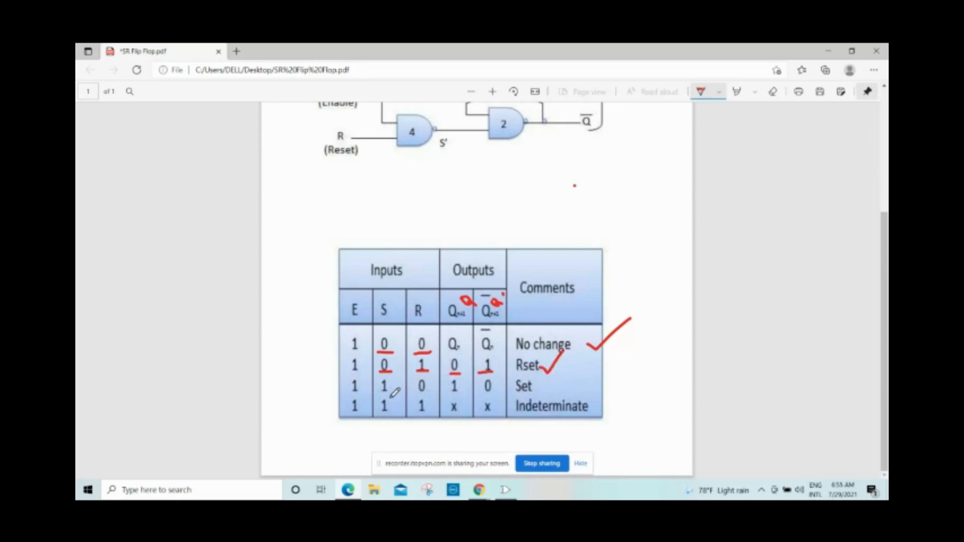
Underline S 1 and R 0 in the Set row, then poke R to 0 and S to 1 in Logisim.
left_click_drag(378, 393, 428, 391)
mouse_move(476, 491)
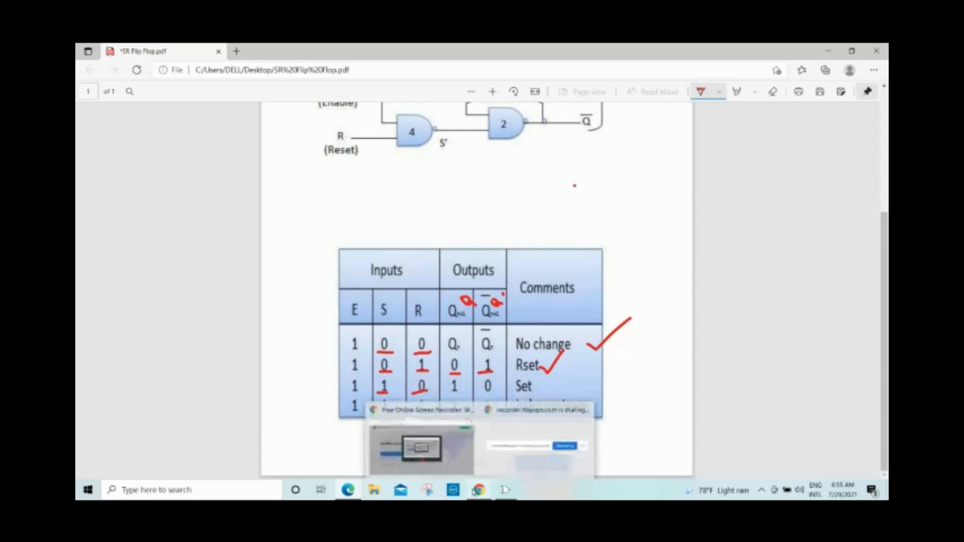
left_click(508, 490)
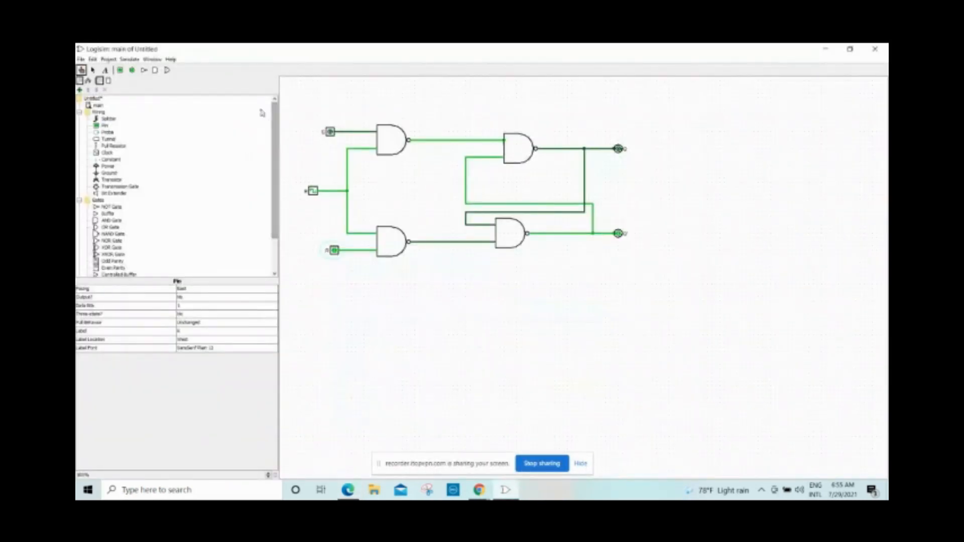
left_click(335, 250)
left_click(331, 132)
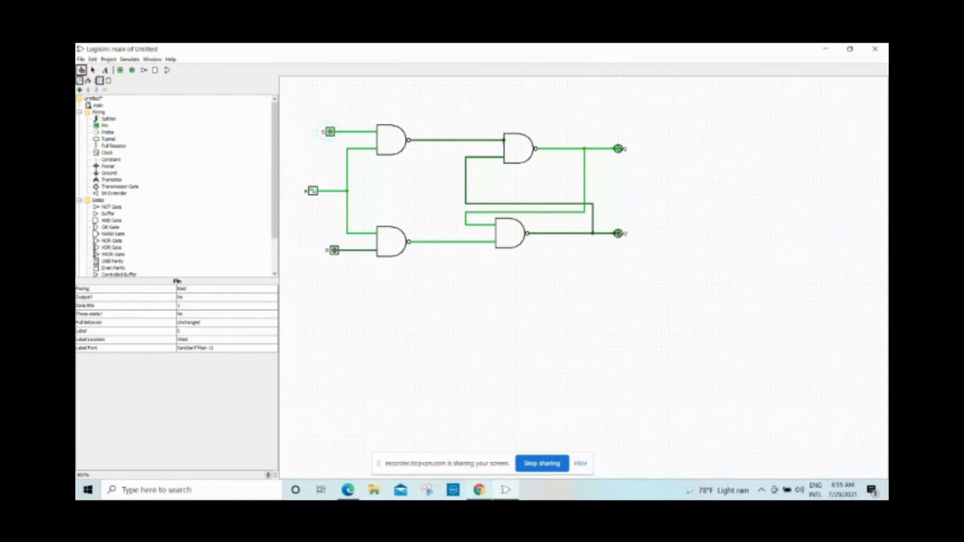
Return to SR Flip Flop.pdf, underline outputs 1 and 0 in the Set row, and tick that row.
mouse_move(498, 497)
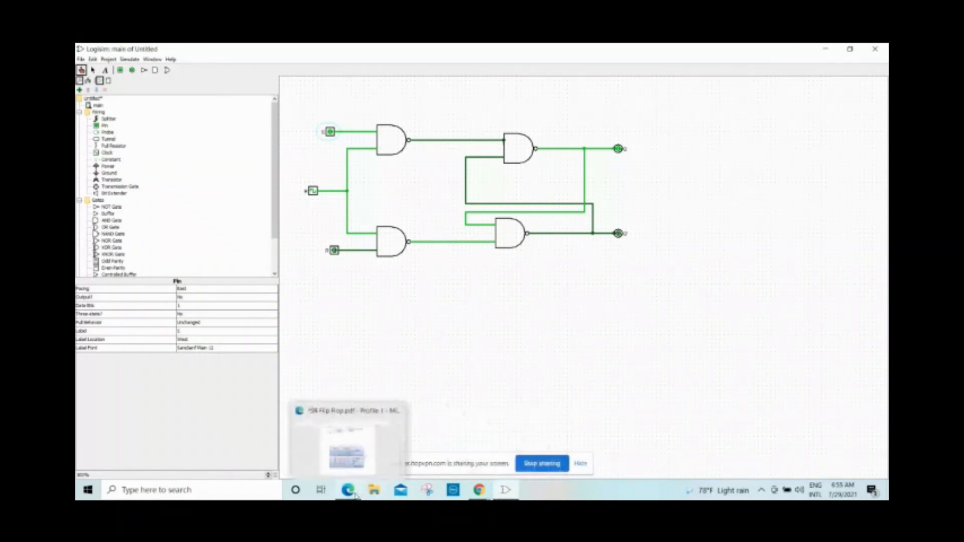
left_click(346, 447)
mouse_move(445, 394)
left_mouse_down()
mouse_move(547, 392)
mouse_move(554, 381)
left_mouse_up()
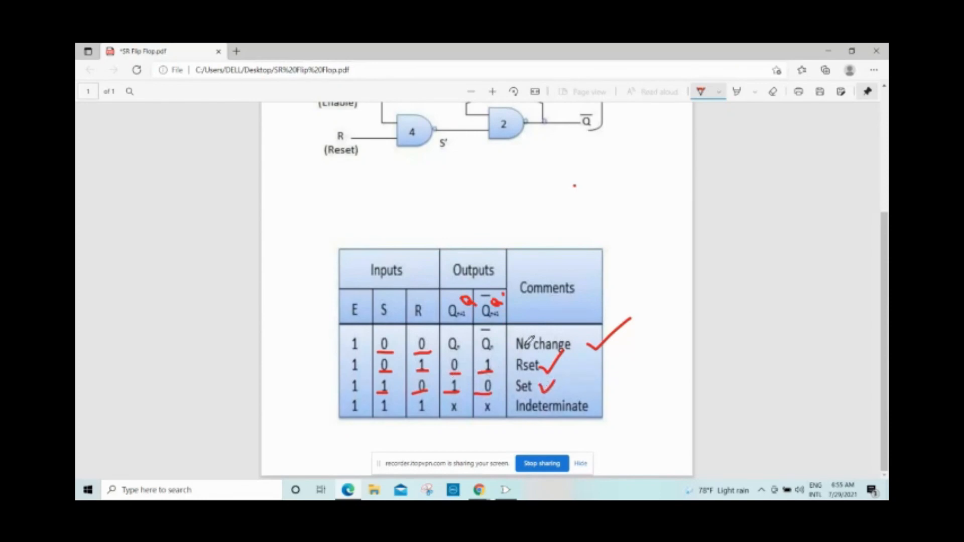
scroll(457, 251, "up", 2)
scroll(461, 248, "down", 1)
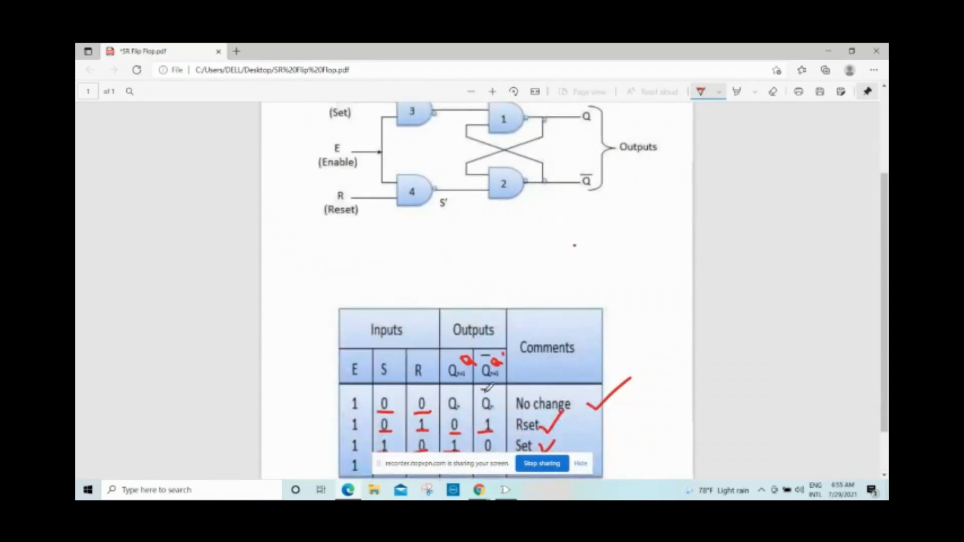
scroll(538, 252, "up", 1)
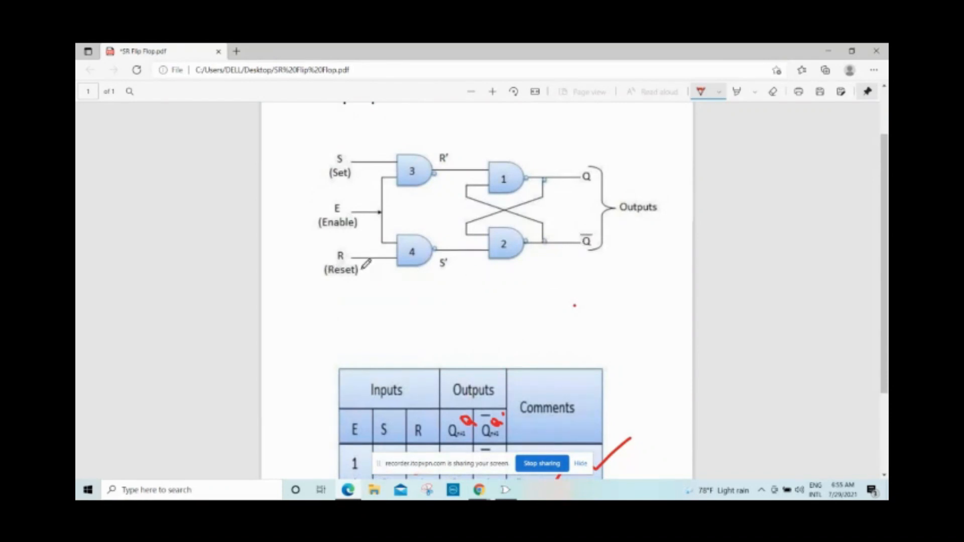
scroll(491, 337, "down", 1)
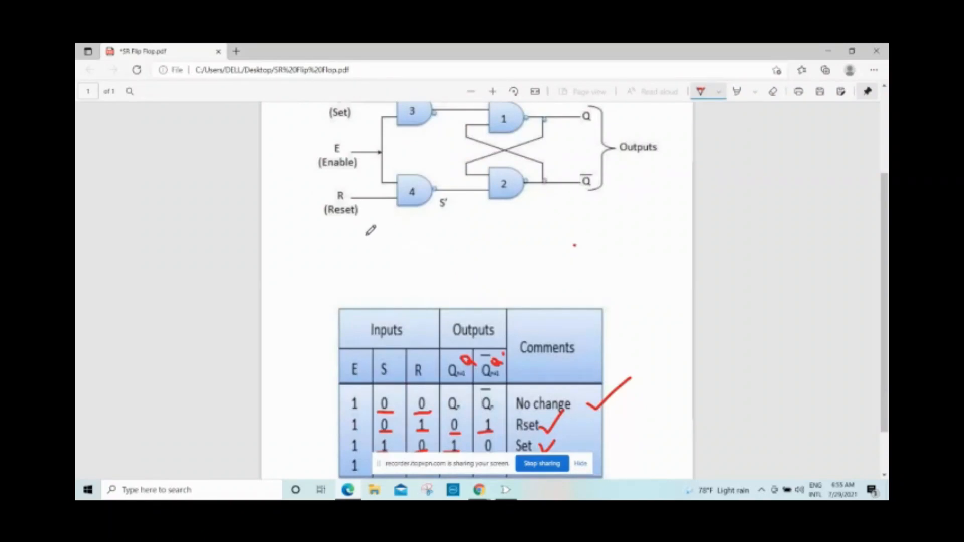
scroll(371, 230, "up", 1)
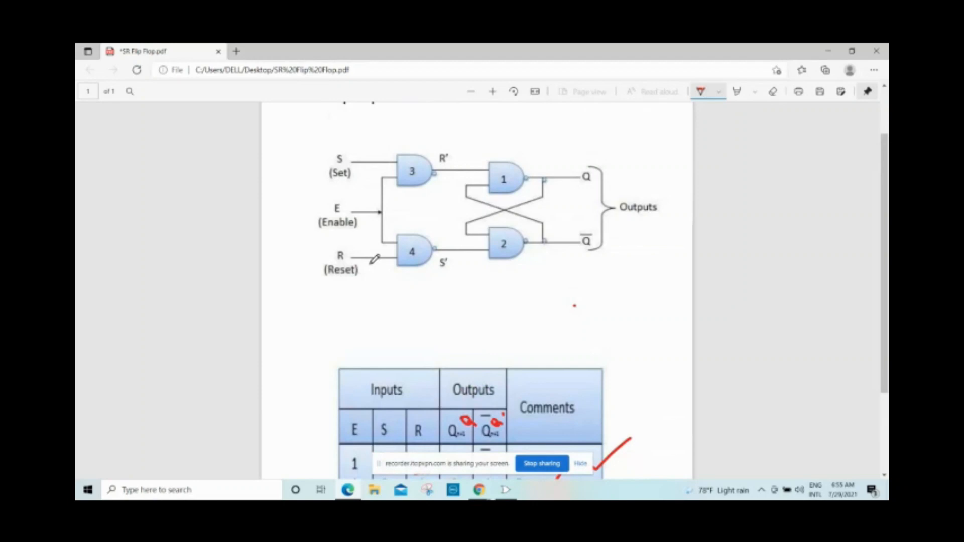
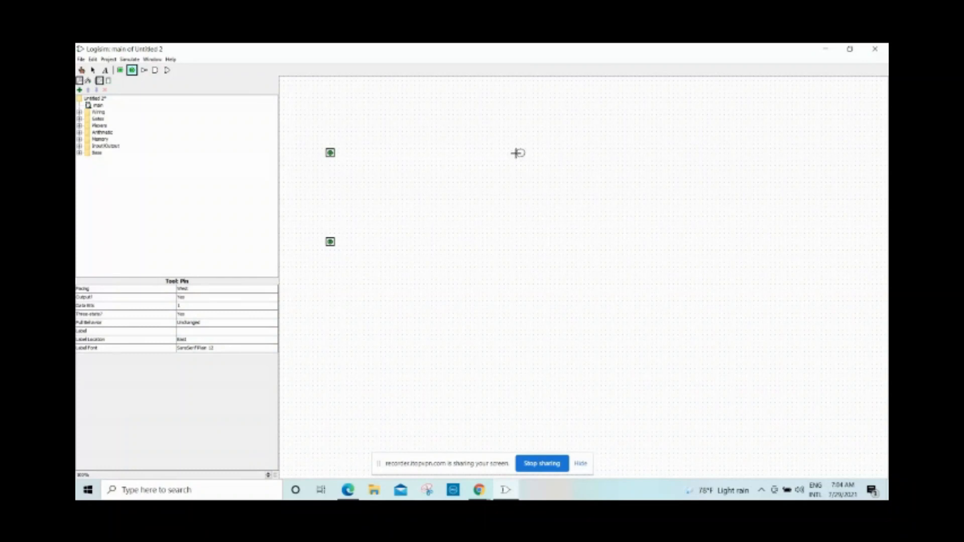
Place two output pins, one above the other, to the right of the two input pins.
left_click(518, 152)
left_click(133, 71)
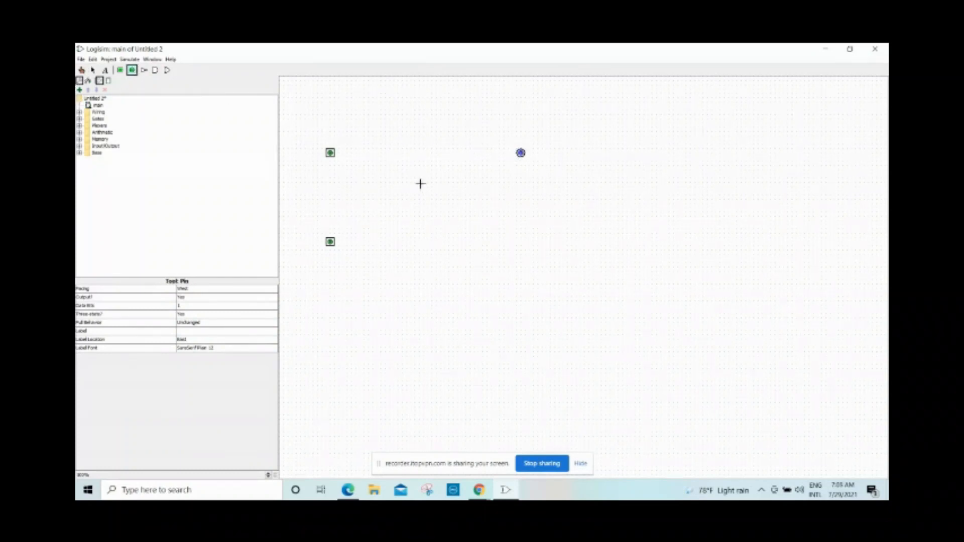
left_click(525, 225)
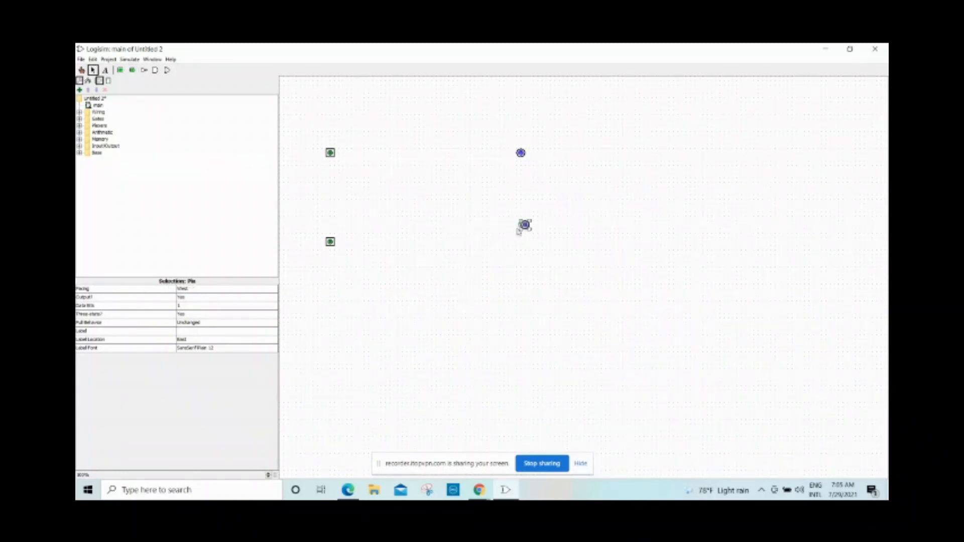
Label the lower output pin Q' and the upper output pin Q.
left_click(213, 332)
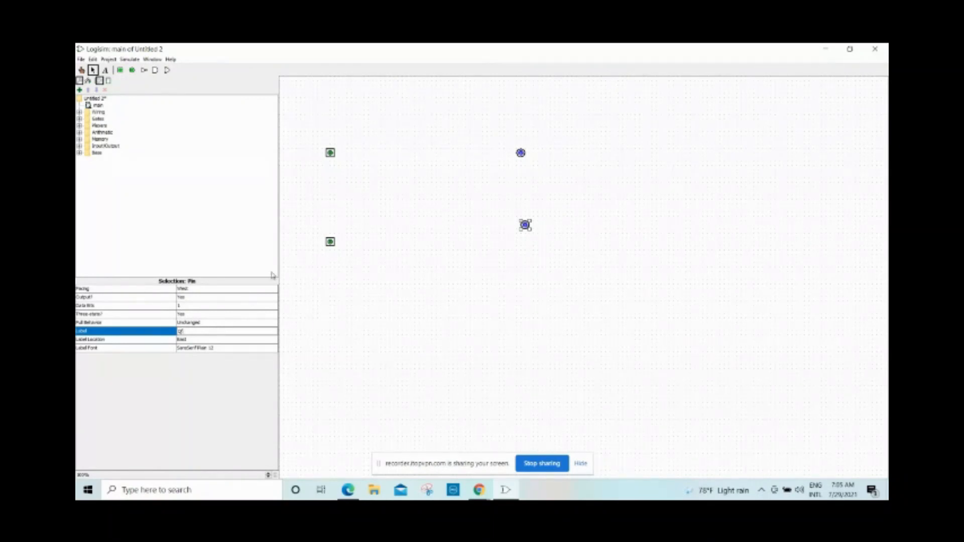
key("Return")
left_click(521, 153)
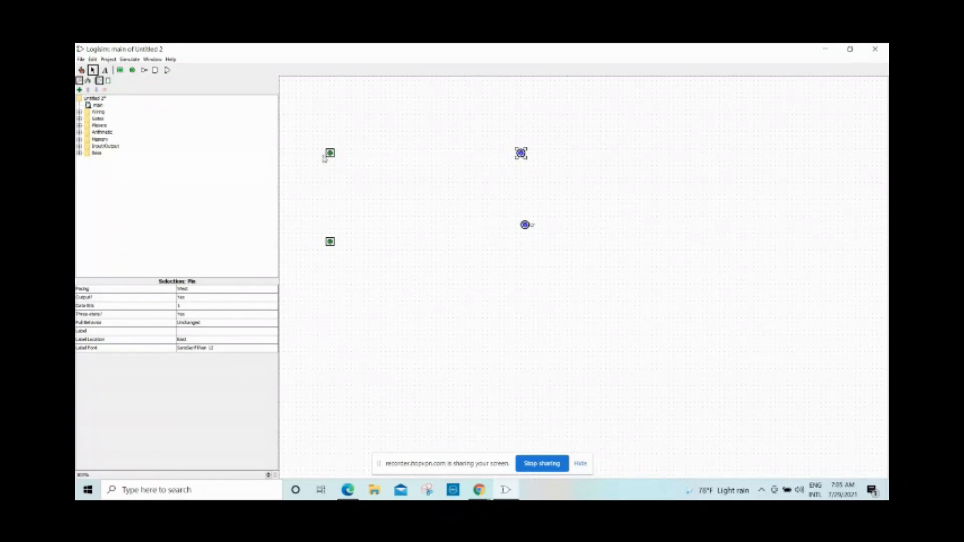
left_click(231, 333)
type("Q")
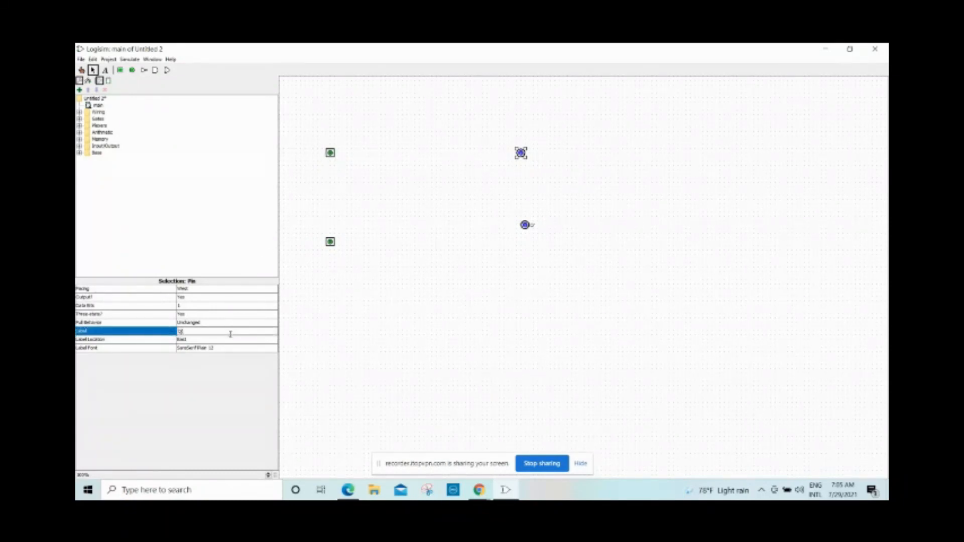
key("Return")
Label the upper input pin S and the lower input pin R.
left_click(330, 152)
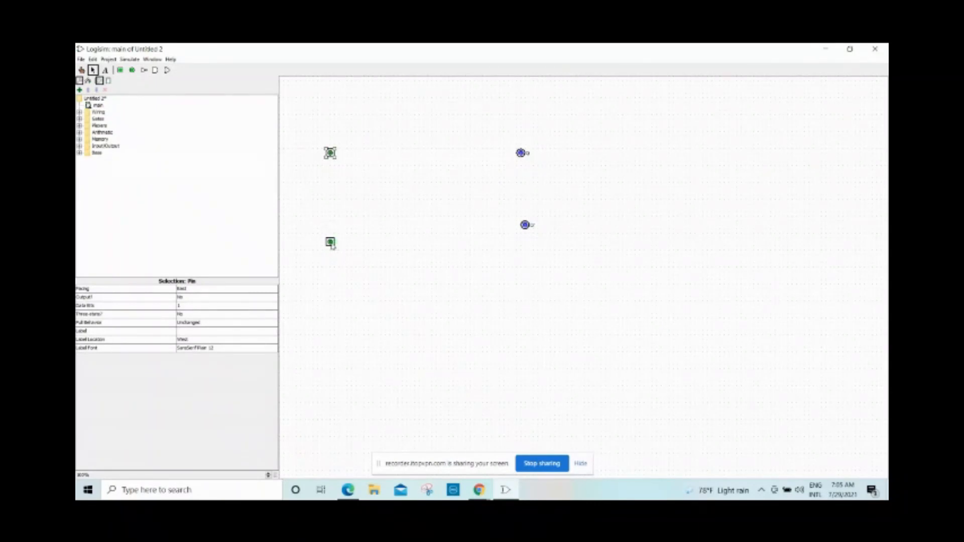
left_click(231, 330)
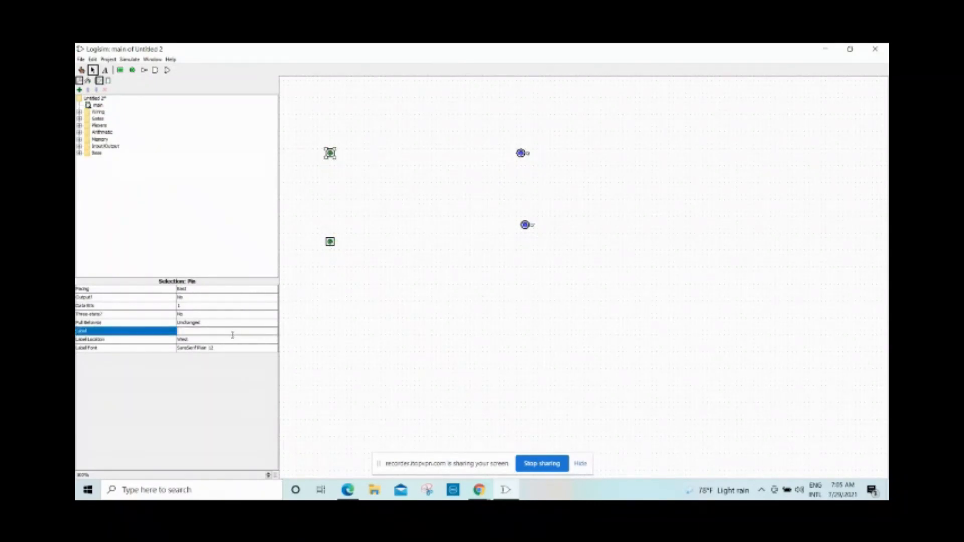
key("Return")
left_click(330, 241)
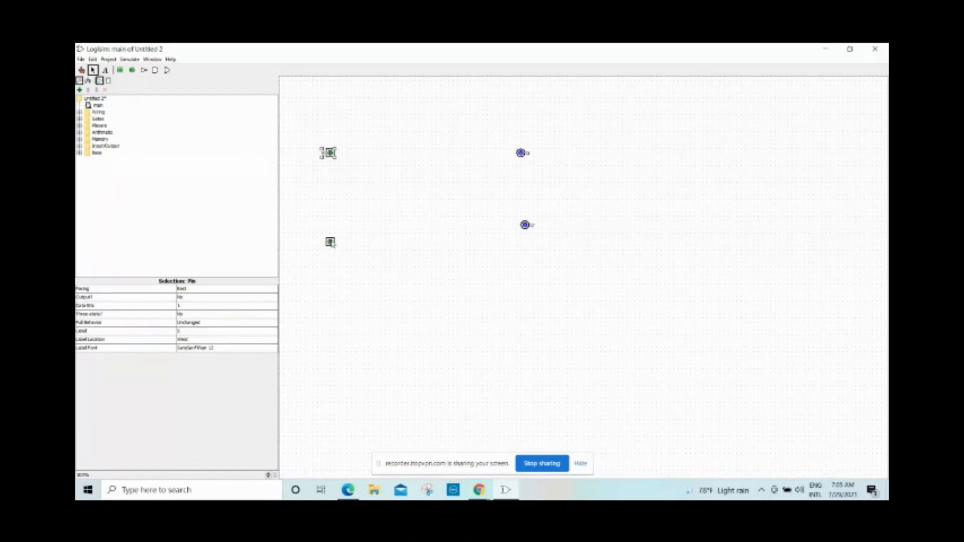
left_click(238, 332)
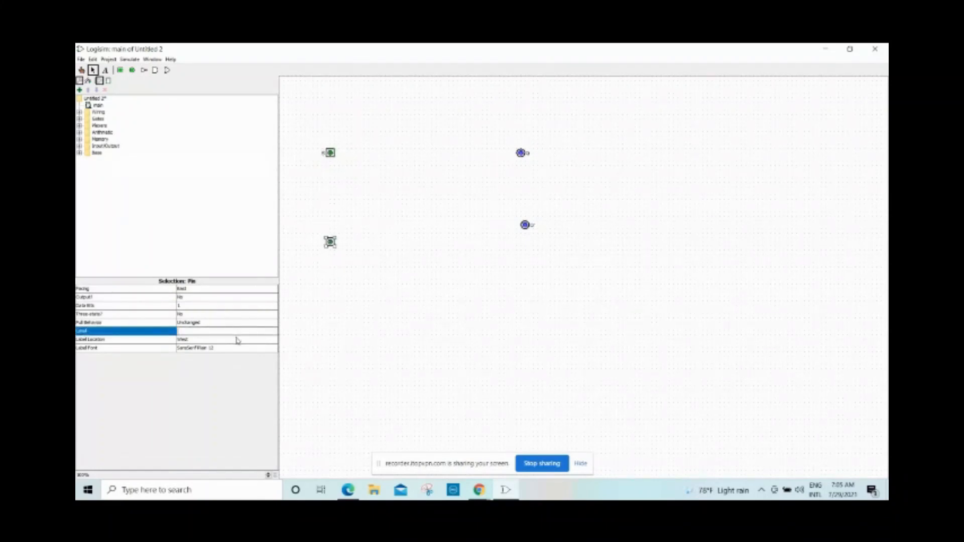
type("B")
key("Return")
left_click(356, 181)
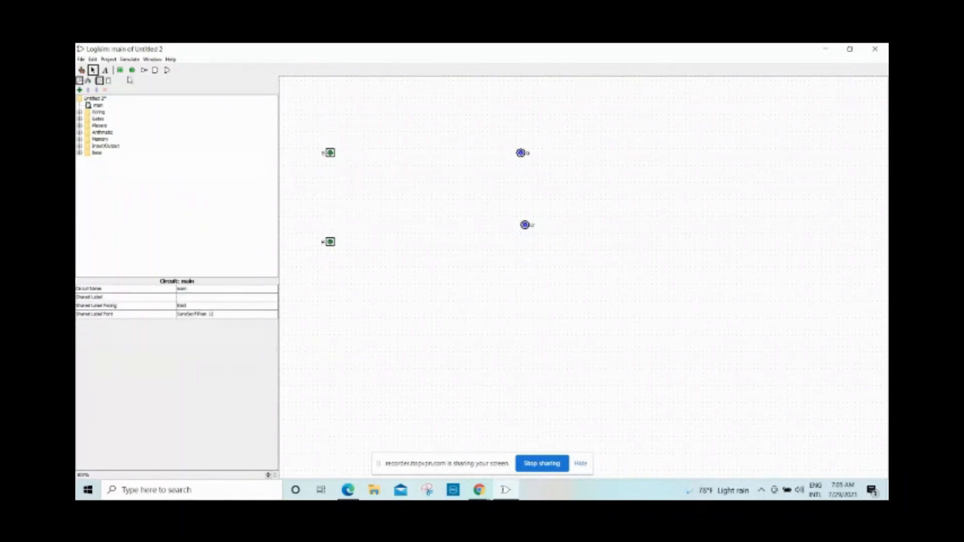
Place two NAND gates, one above the other, between the input and output pins.
double_click(103, 120)
left_click(107, 152)
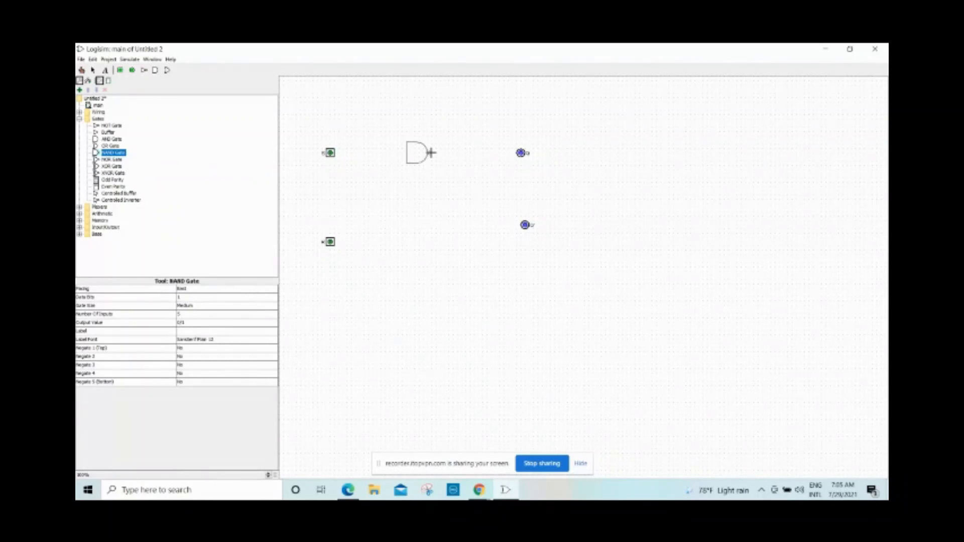
left_click(431, 153)
left_click(114, 153)
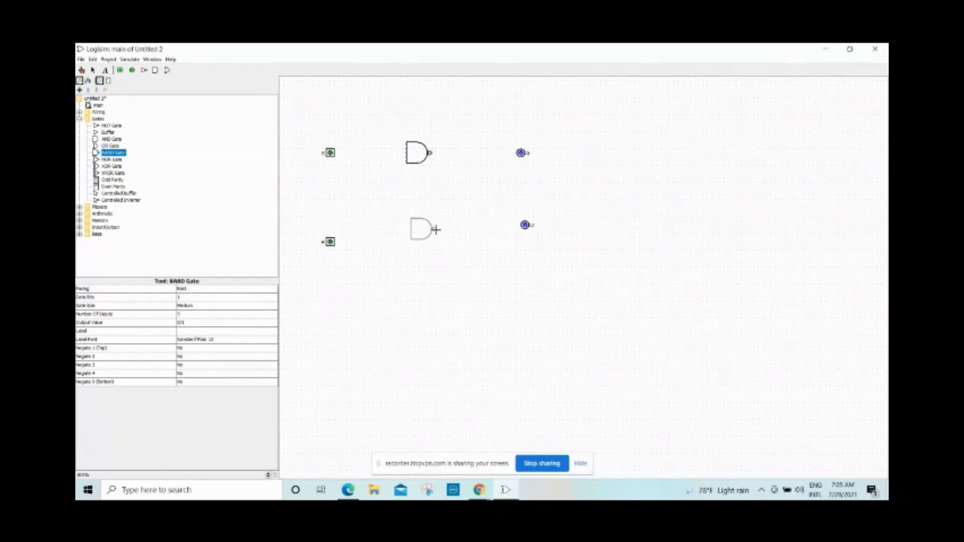
left_click(435, 230)
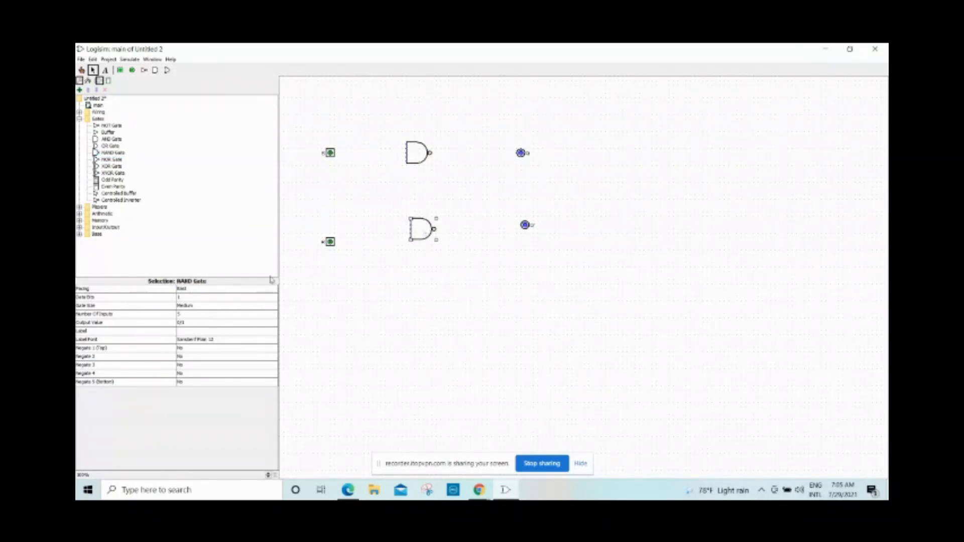
Set the lower NAND gate to 2 inputs and gate size Wide.
left_click(185, 316)
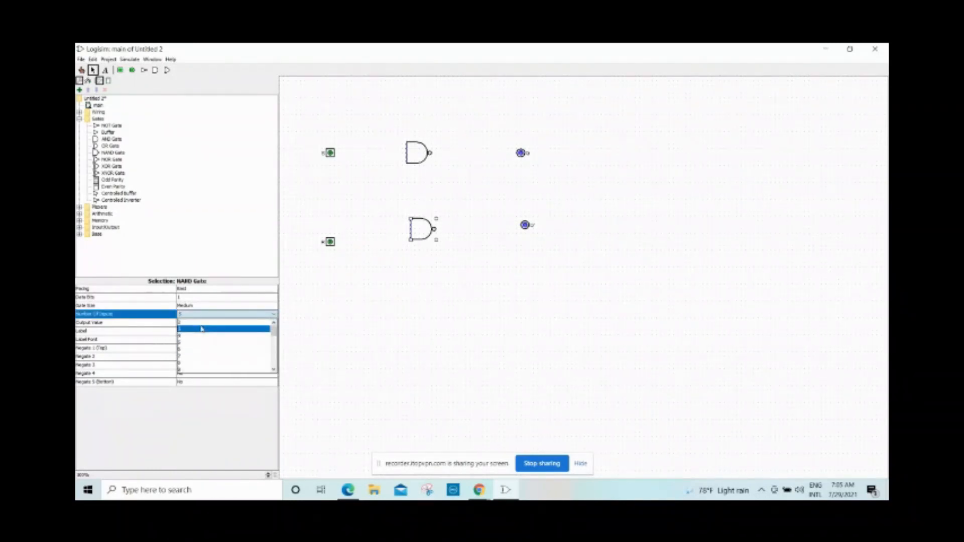
left_click(202, 324)
left_click(202, 307)
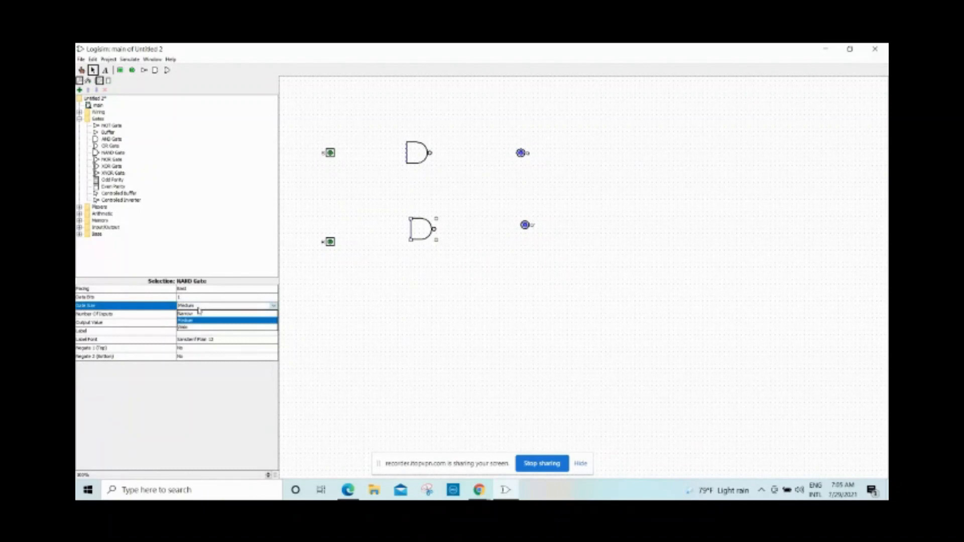
left_click(229, 329)
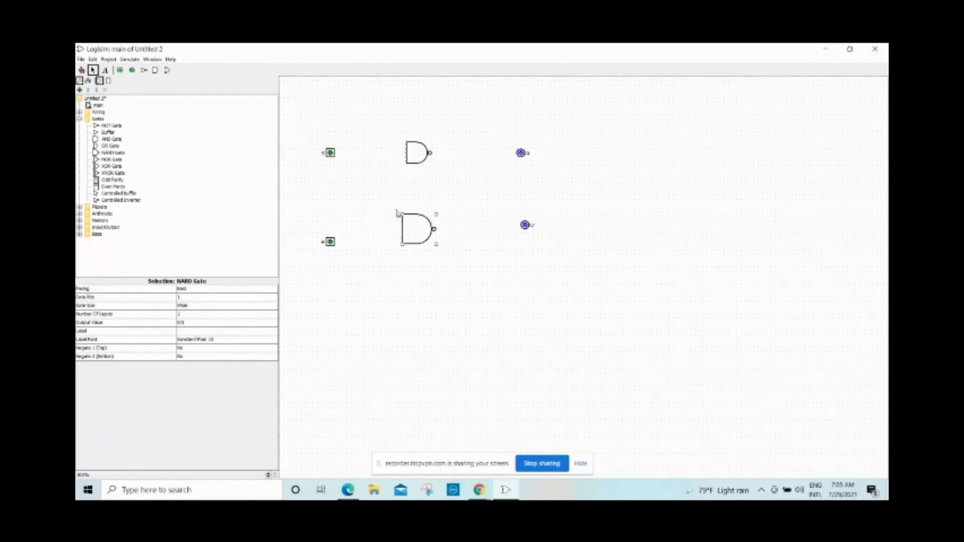
Set the upper NAND gate's size to Wide and its number of inputs to 2.
left_click(412, 160)
left_click(191, 308)
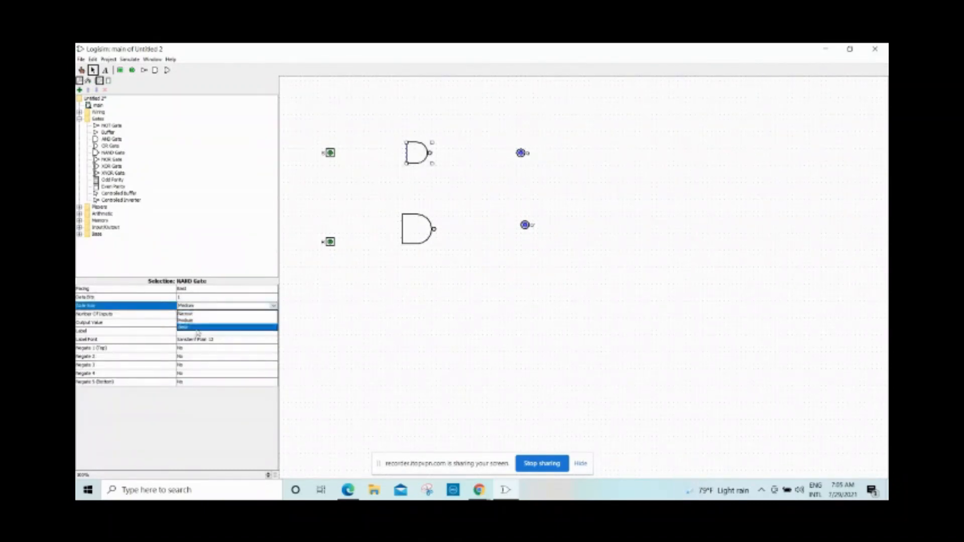
left_click(198, 331)
left_click(198, 315)
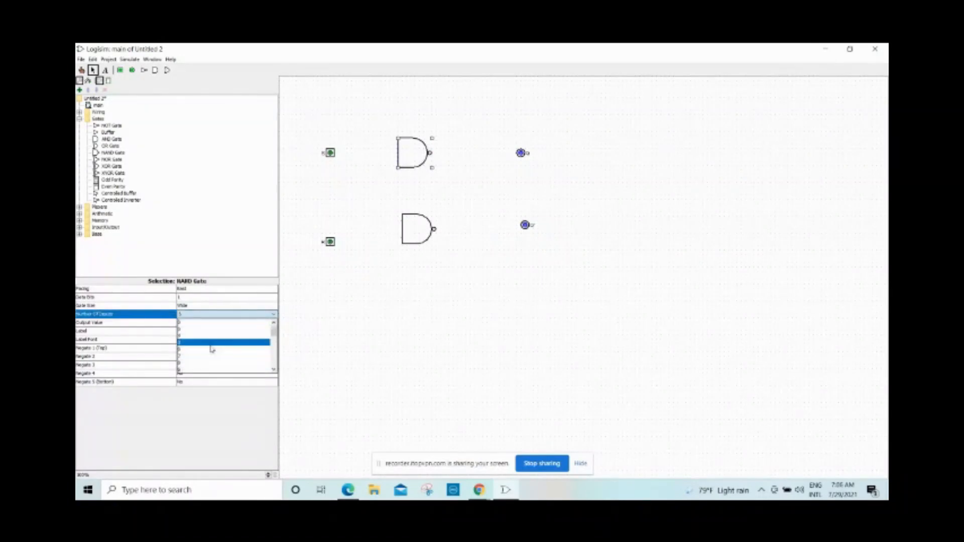
scroll(211, 349, "up", 2)
left_click(218, 324)
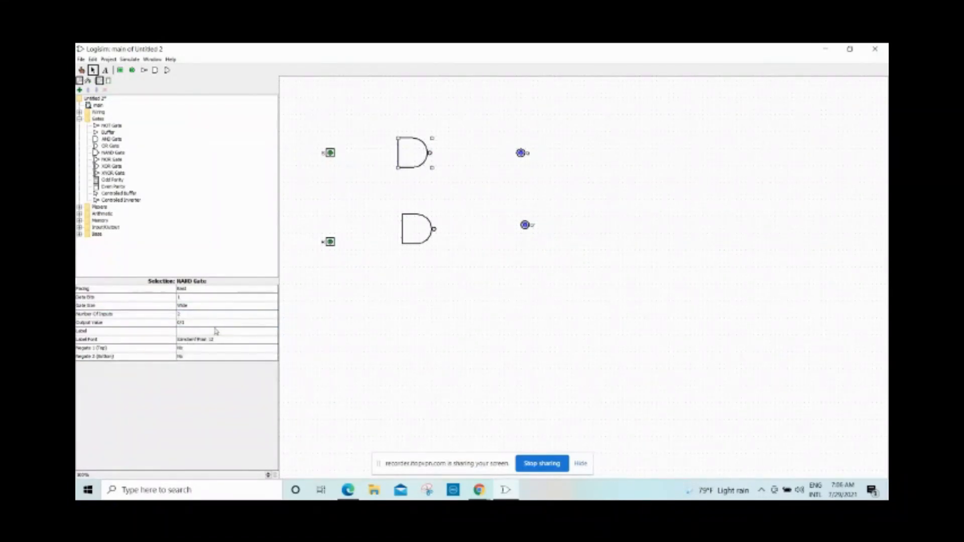
left_click(397, 202)
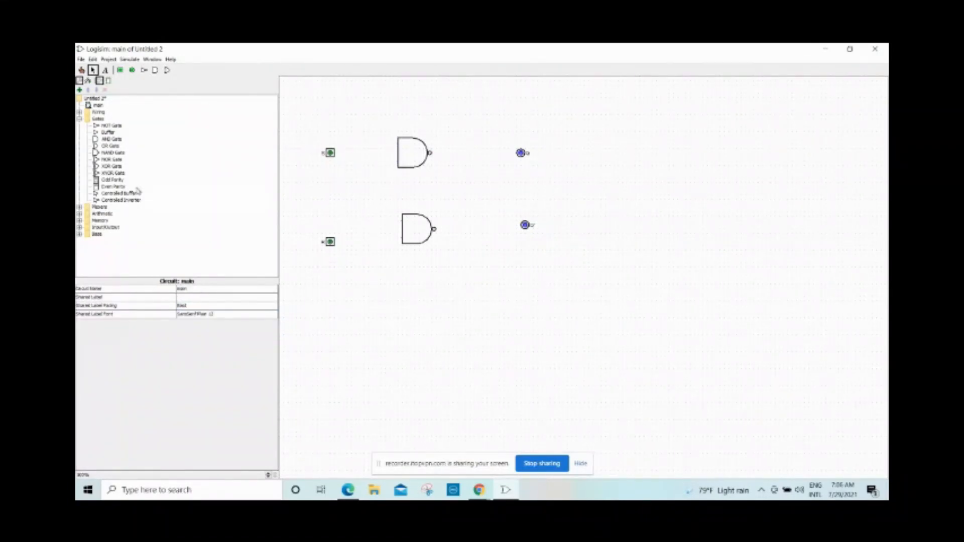
After checking SR Latch.pdf, align the gates and wire S to the upper NAND's upper input and R to the lower NAND's lower input.
left_click(348, 490)
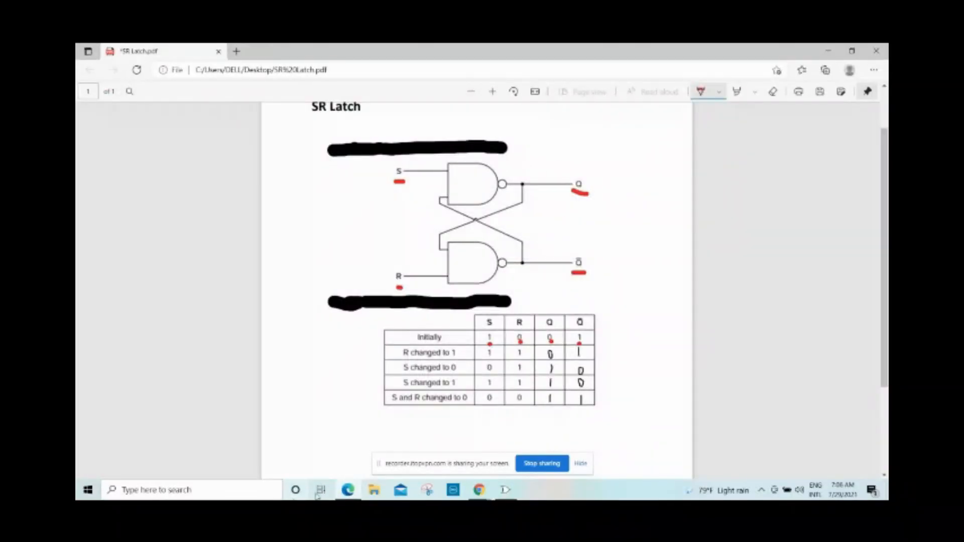
left_click(345, 492)
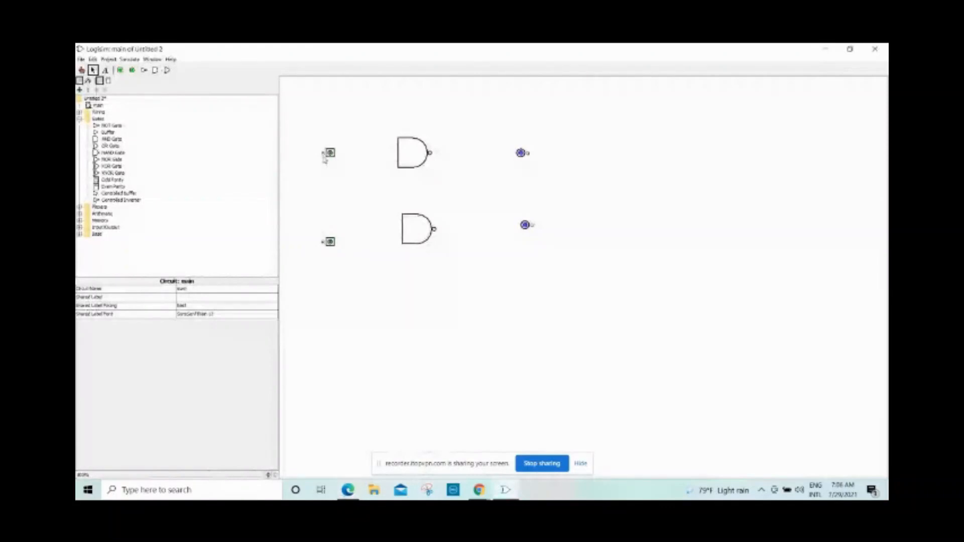
left_click_drag(336, 154, 402, 172)
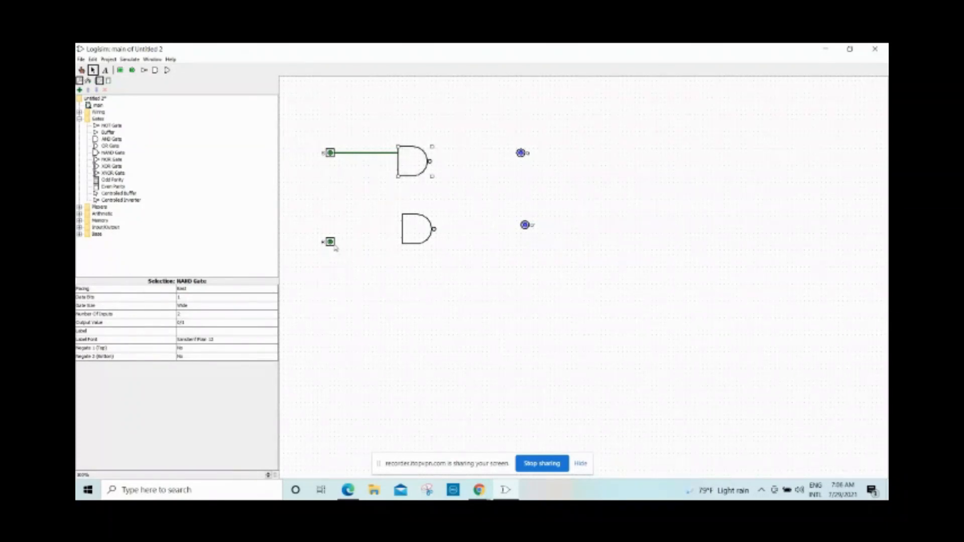
left_click_drag(337, 243, 408, 242)
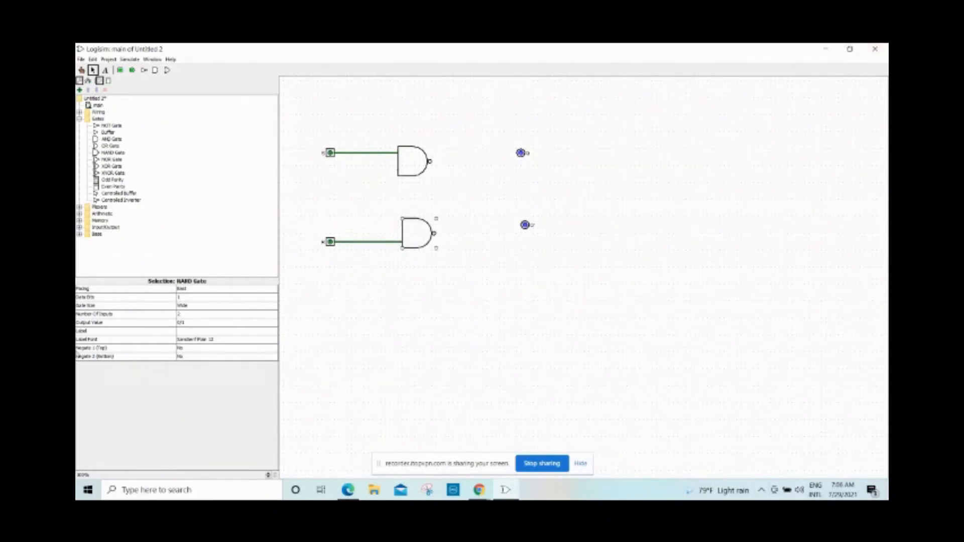
Extend output wires from both NAND gates toward the output pins and align the Q and Q' pins with them.
left_click_drag(430, 161, 479, 161)
left_click_drag(435, 235, 525, 237)
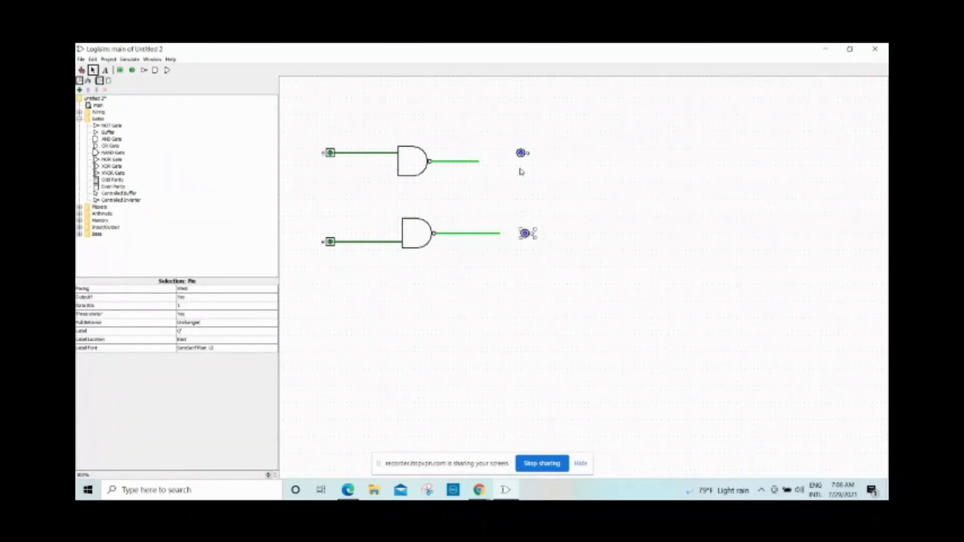
left_click_drag(521, 153, 524, 162)
Cross-couple each NAND gate's output to the other gate's free input and connect the outputs to the Q and Q' pins.
left_click_drag(399, 171, 462, 210)
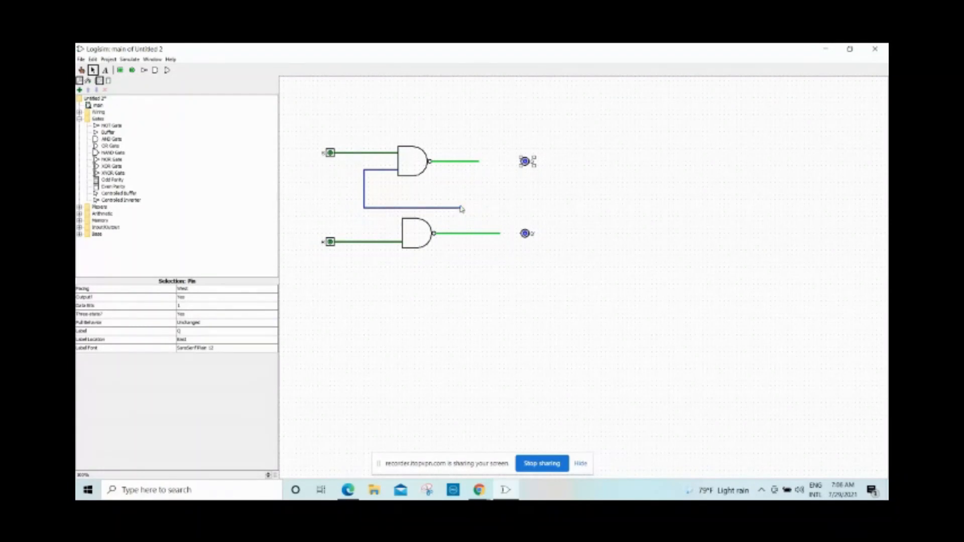
left_click_drag(463, 215, 462, 233)
left_click_drag(404, 230, 524, 161)
left_click_drag(500, 233, 525, 232)
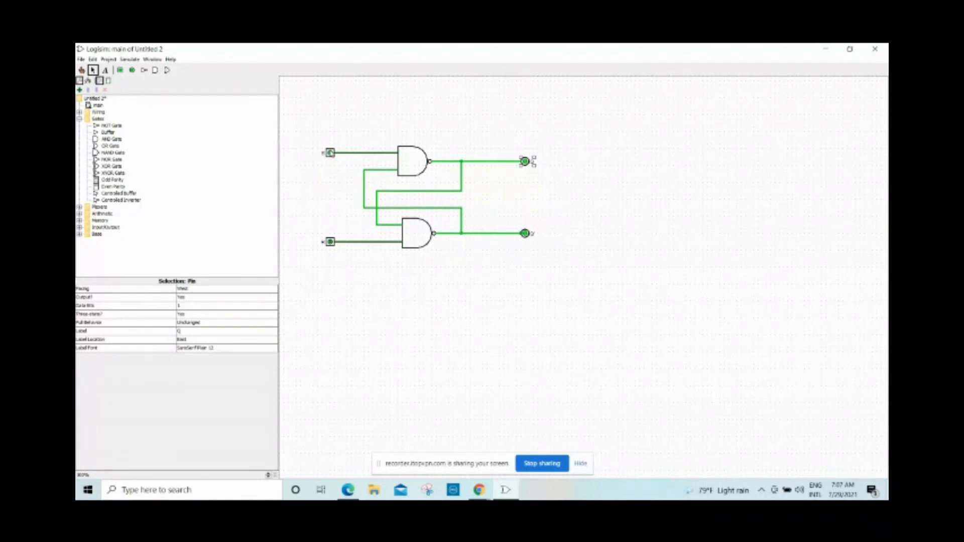
Simulate the latch with S at 1 and R at 0, compare with SR Latch.pdf, and tick the Initially row there.
left_click(81, 70)
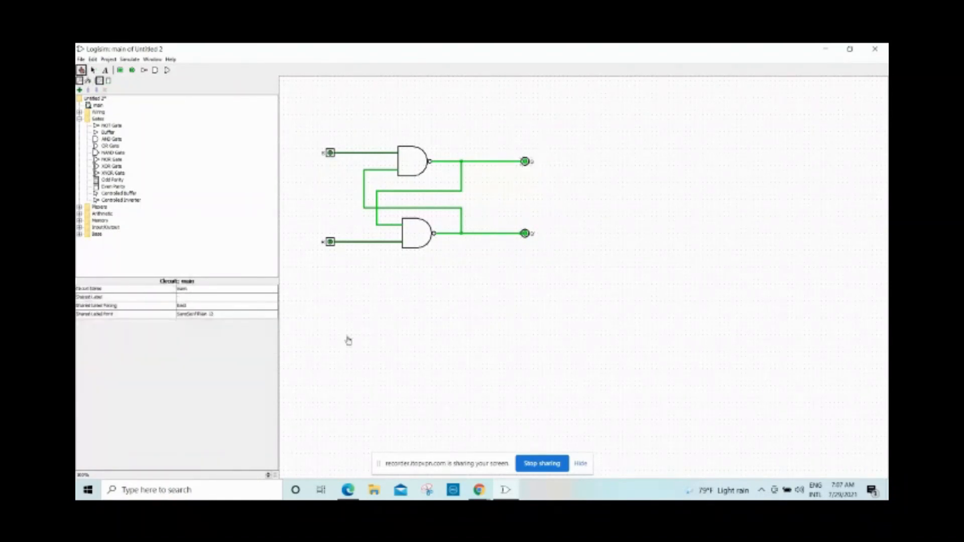
left_click(347, 491)
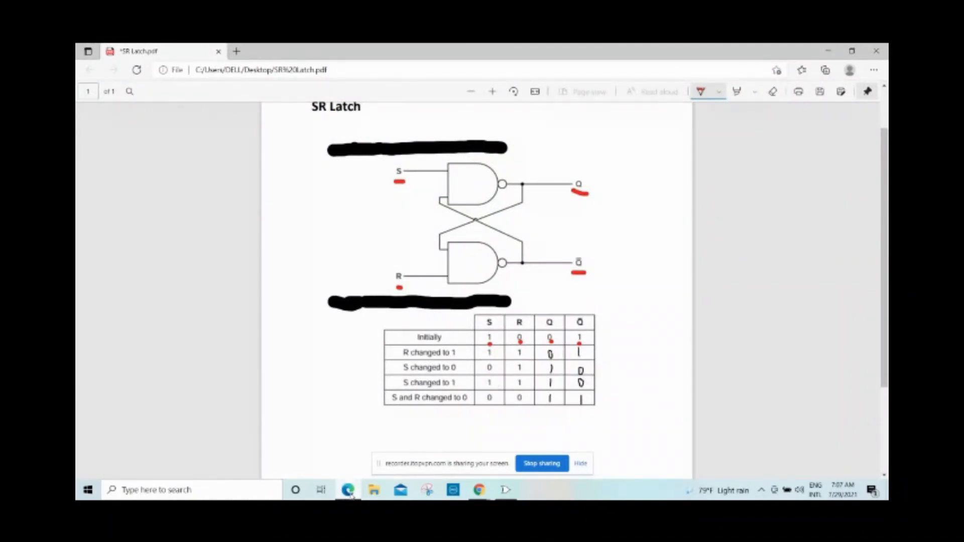
left_click(348, 490)
left_click(329, 153)
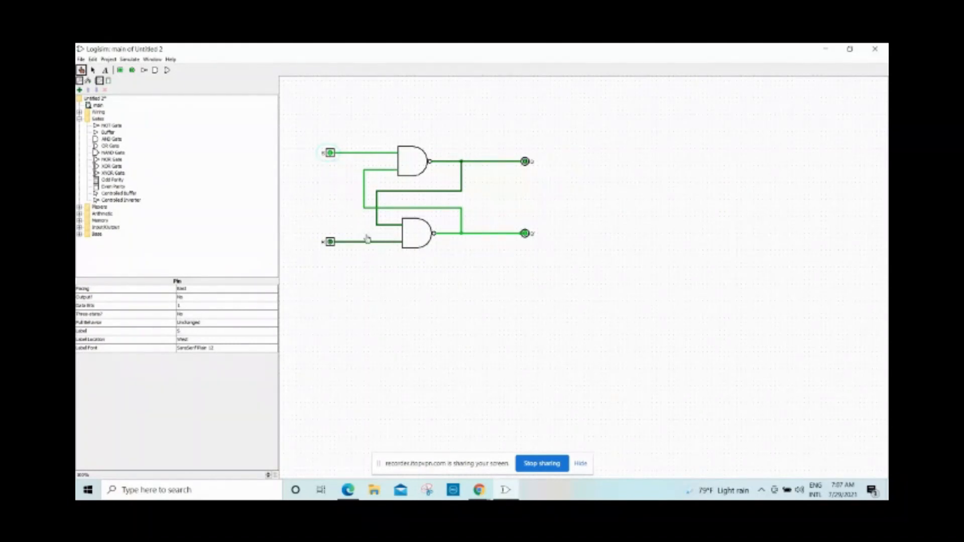
left_click(348, 491)
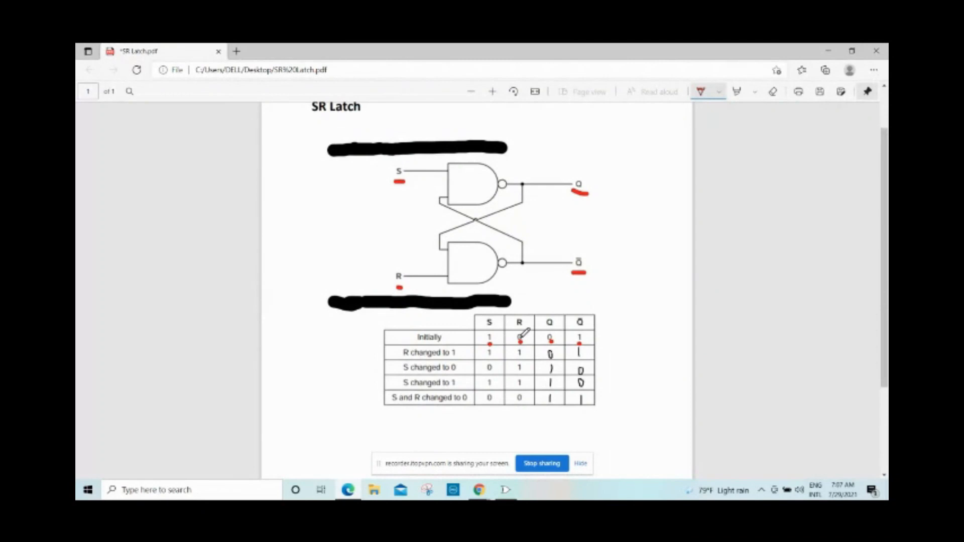
left_click(348, 491)
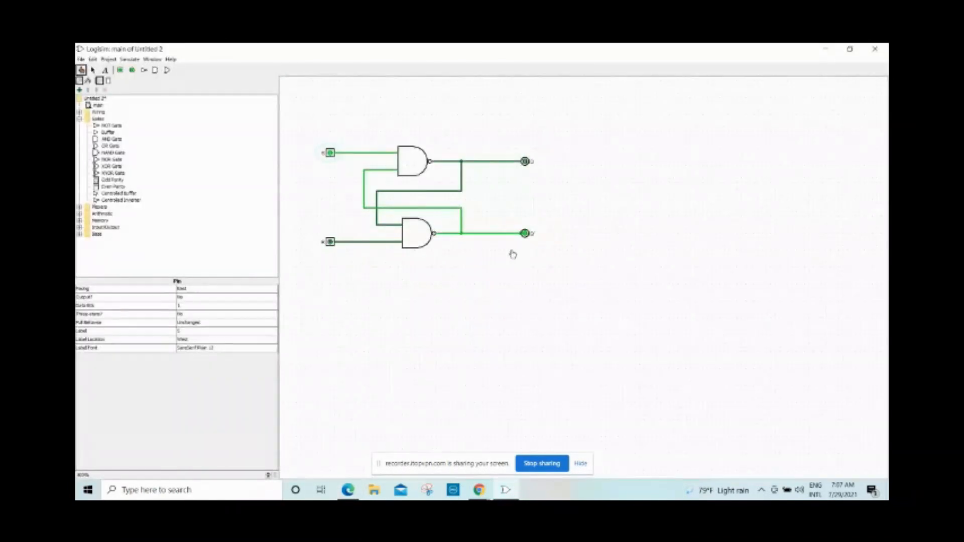
left_click(348, 490)
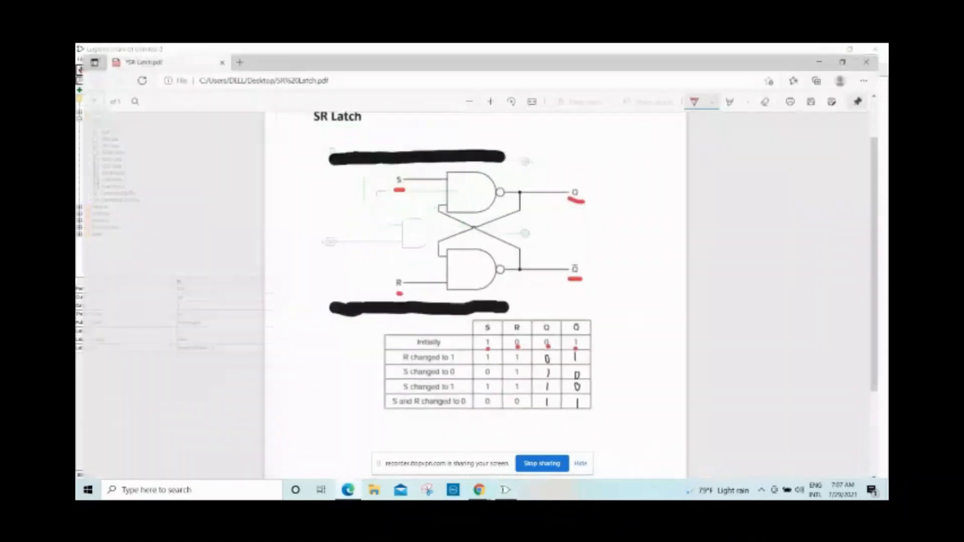
left_click(600, 339)
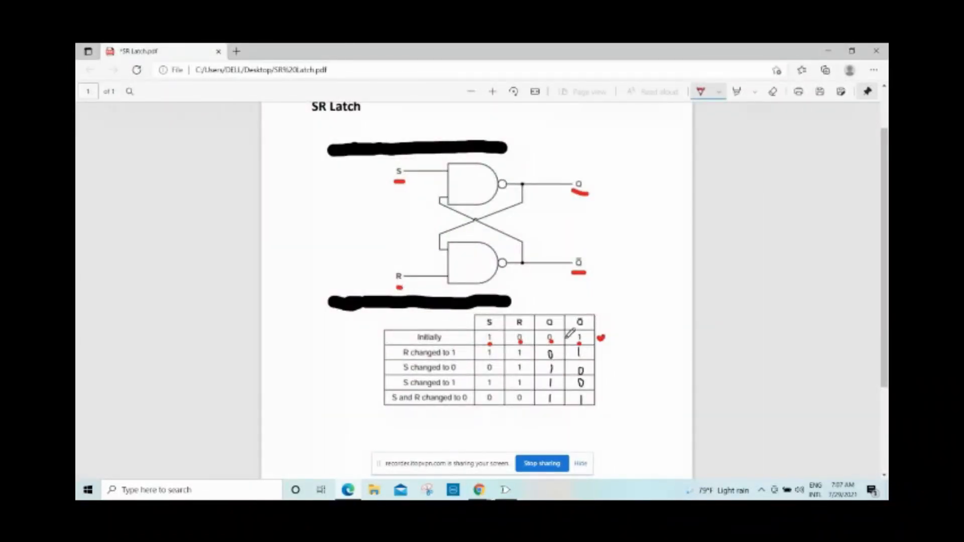
Underline the "R changed to 1" row's values, set R to 1 in the Logisim circuit, and tick the row in SR Latch.pdf.
left_click_drag(487, 356, 497, 358)
left_click_drag(512, 358, 585, 358)
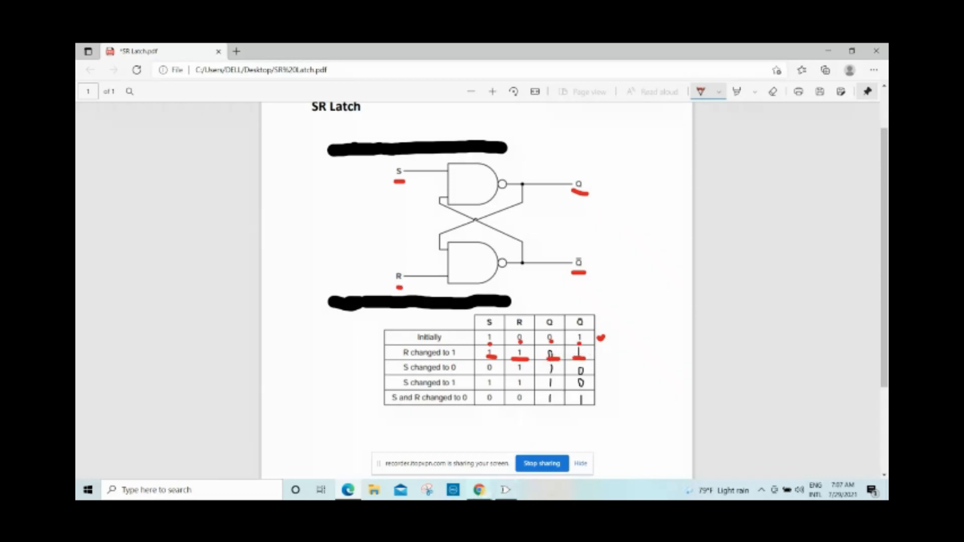
left_click(505, 490)
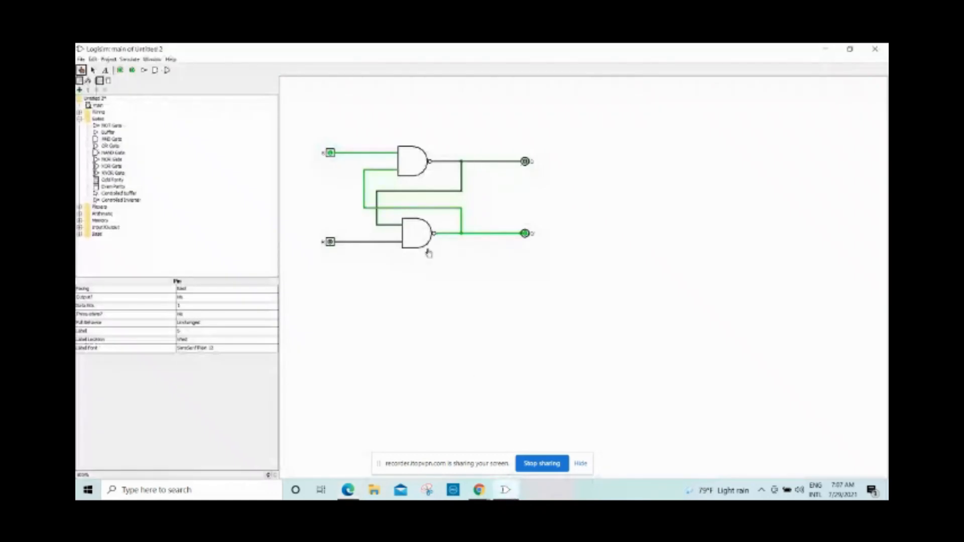
left_click(330, 242)
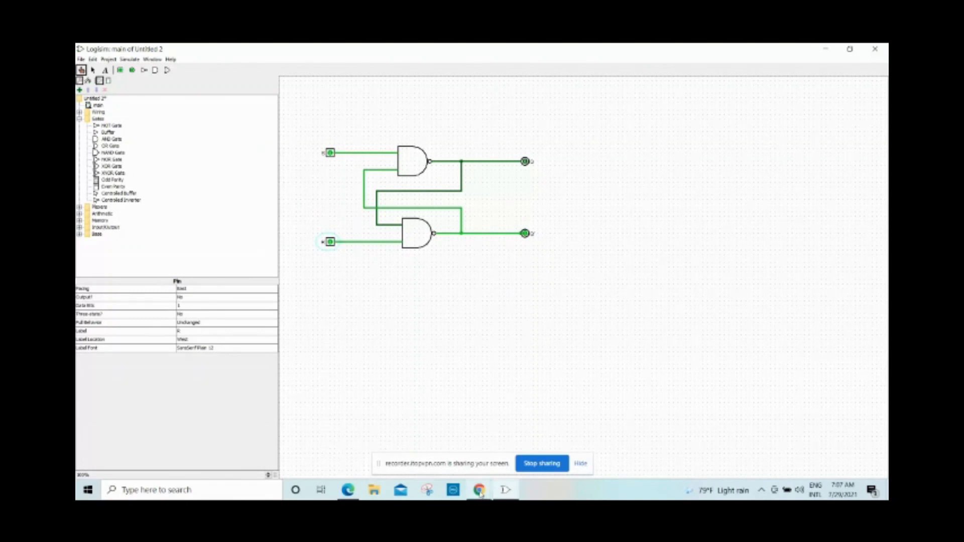
left_click(506, 491)
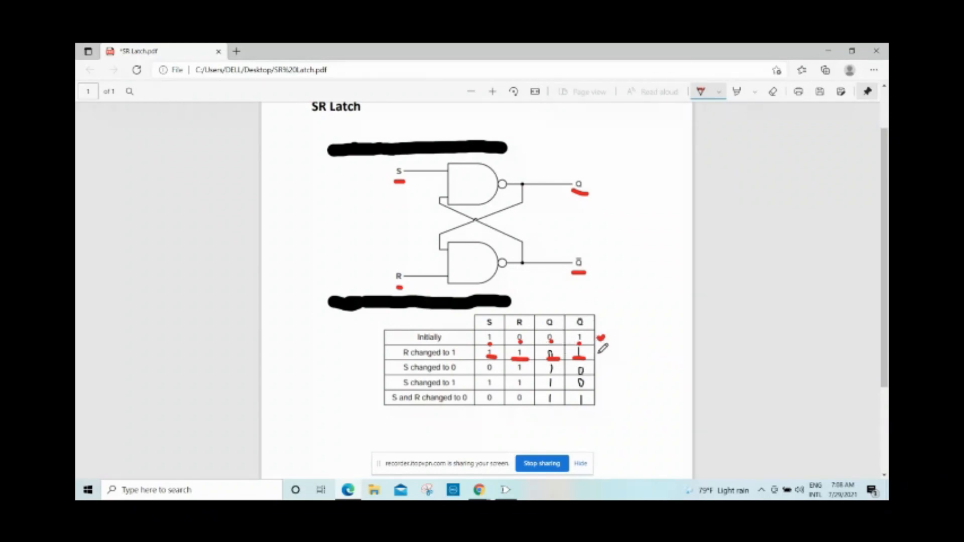
left_click_drag(601, 349, 618, 340)
Underline the "S changed to 0" row's values, set S to 0 in the Logisim circuit, and tick the row in SR Latch.pdf.
left_click_drag(484, 373, 523, 373)
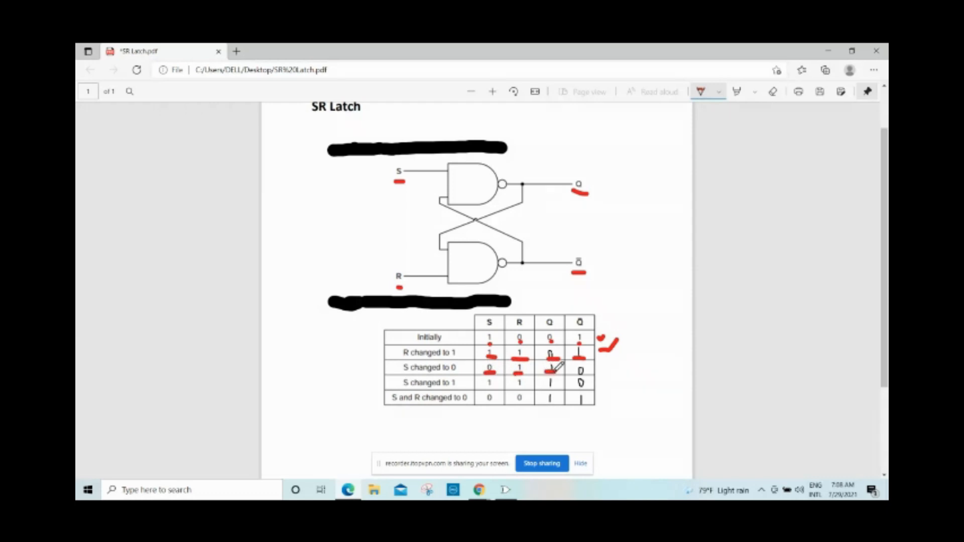
left_click_drag(577, 376, 588, 377)
left_click(505, 491)
left_click(330, 153)
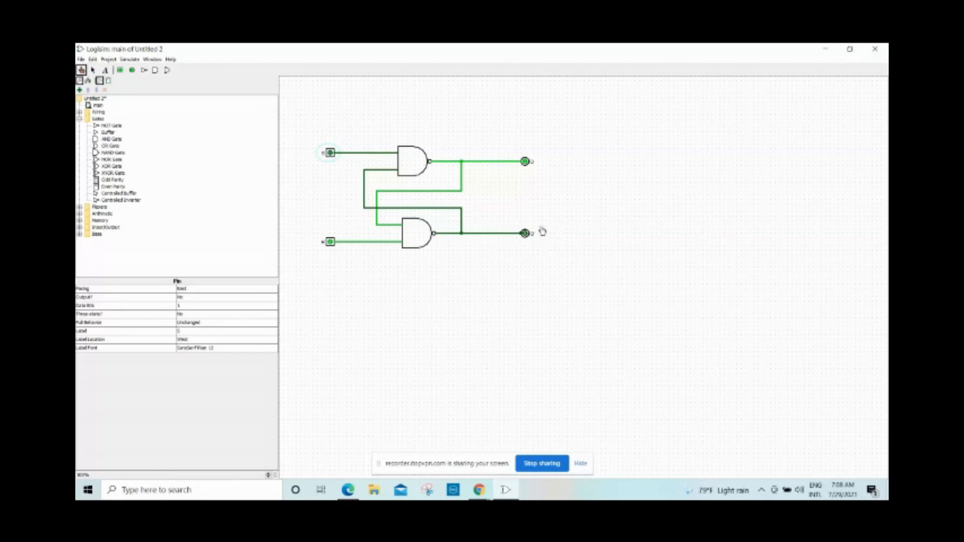
left_click(354, 495)
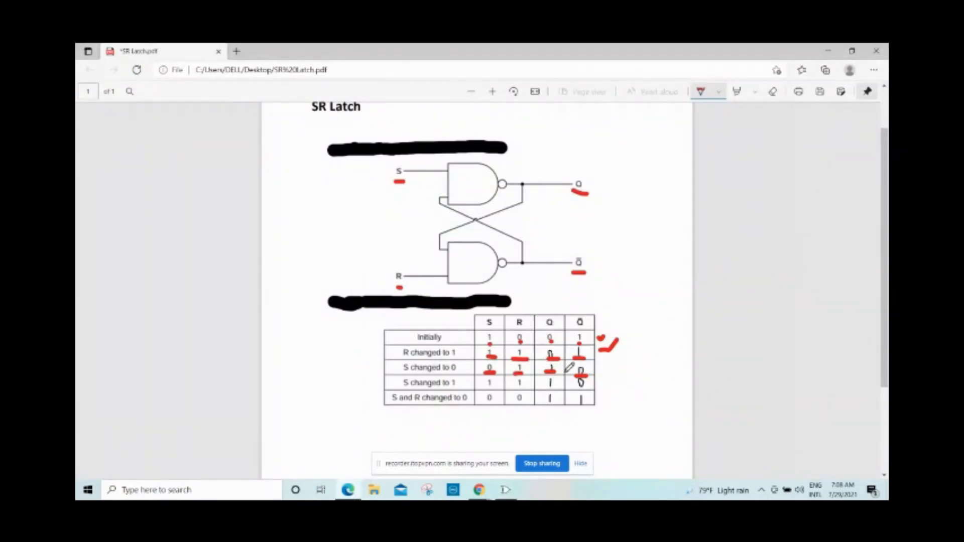
left_click_drag(598, 366, 617, 355)
Underline the "S changed to 1" row's values, set S back to 1 in the Logisim circuit, and tick the row in SR Latch.pdf.
left_click_drag(486, 386, 590, 389)
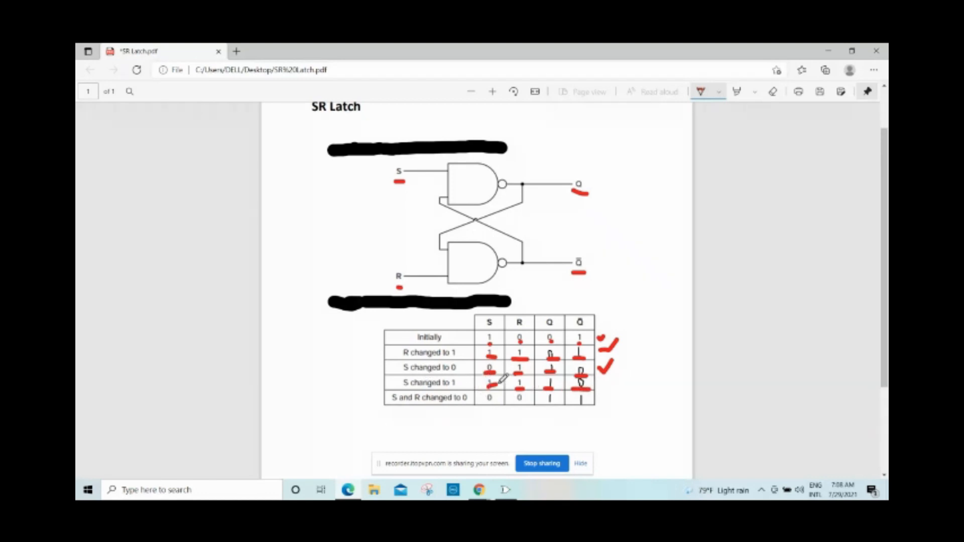
left_click(506, 490)
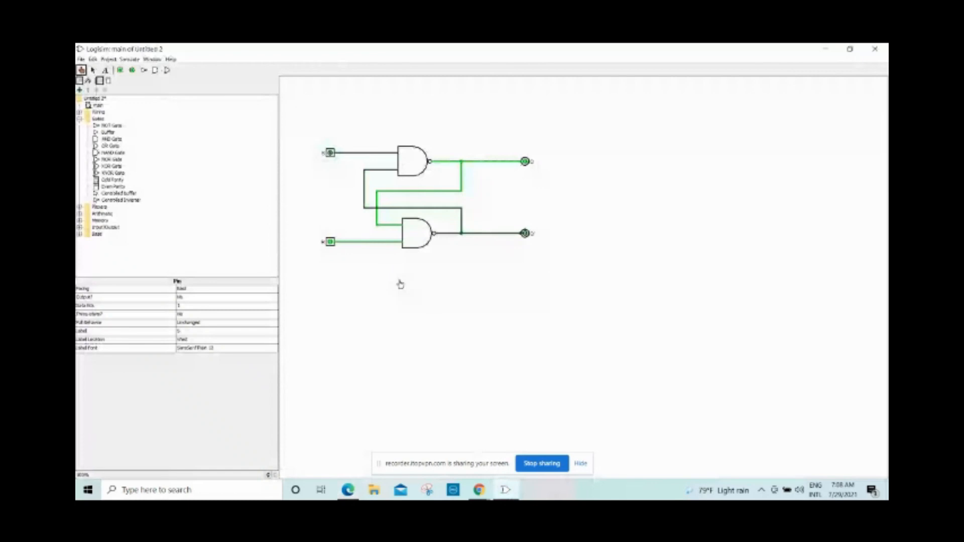
left_click(331, 154)
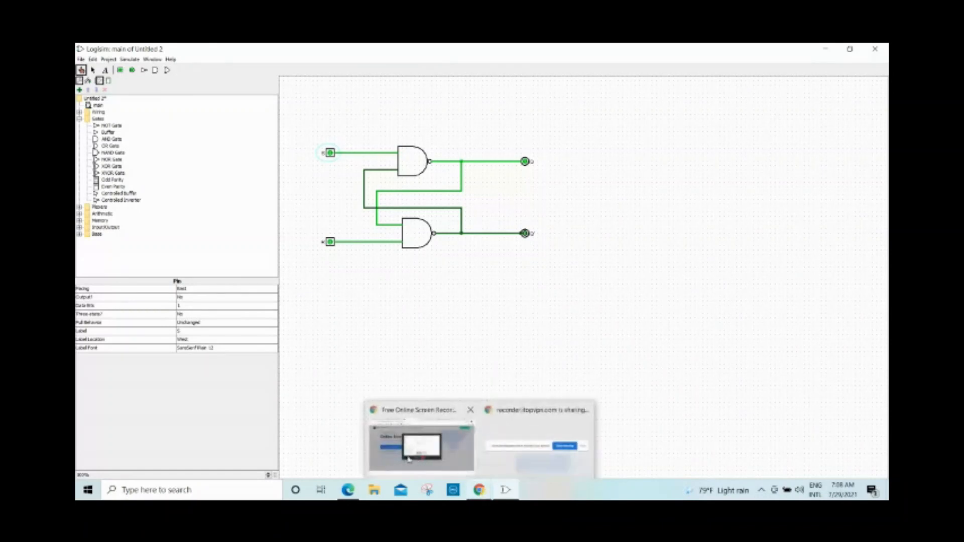
left_click(353, 490)
mouse_move(597, 382)
left_mouse_down()
mouse_move(603, 388)
mouse_move(616, 373)
left_mouse_up()
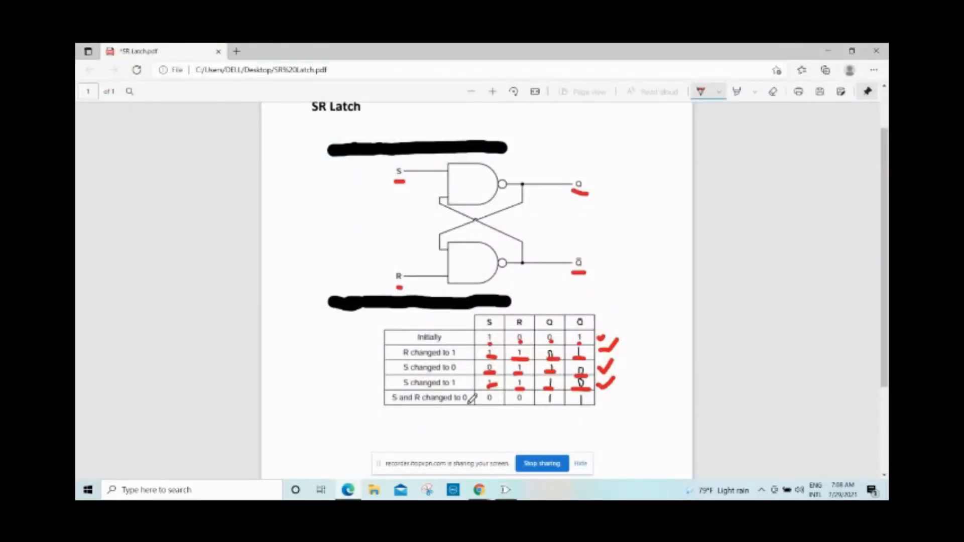
Underline the "S and R changed to 0" row's values, set both inputs to 0 in Logisim, and tick the row in SR Latch.pdf.
left_click_drag(480, 403, 591, 408)
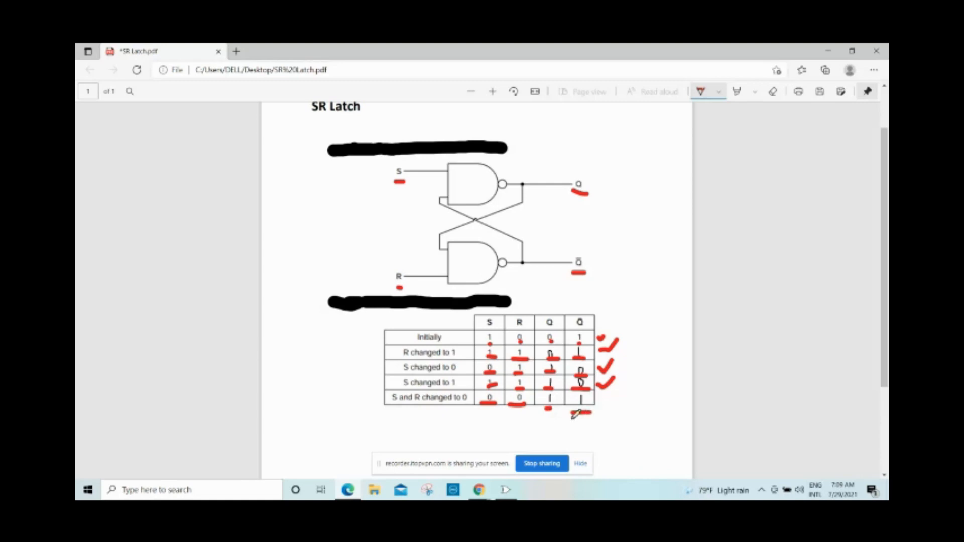
left_click(504, 491)
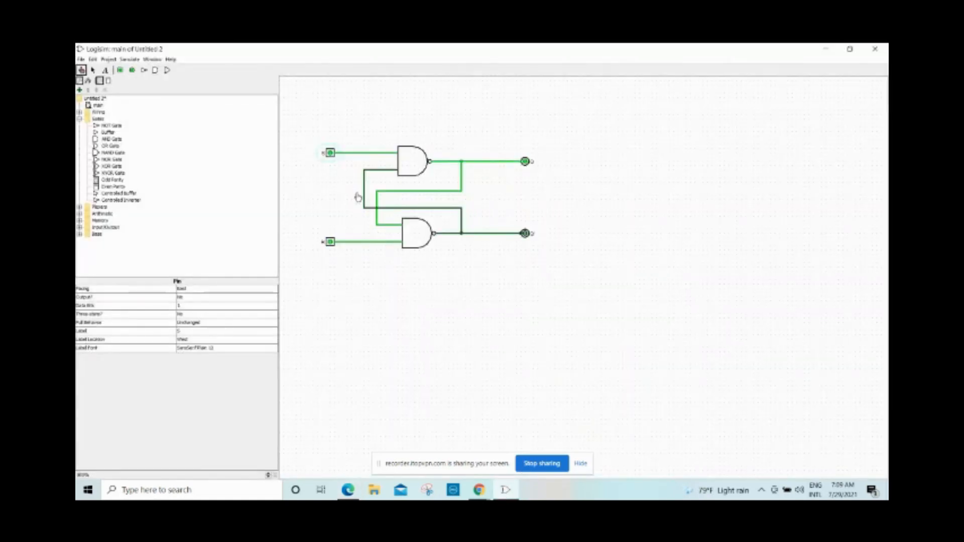
left_click(330, 242)
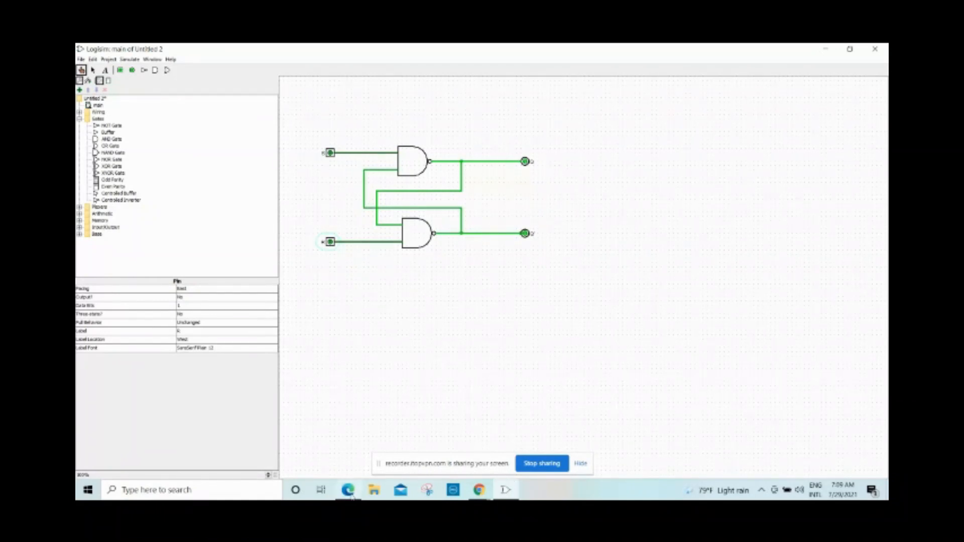
left_click(349, 491)
mouse_move(600, 400)
left_mouse_down()
mouse_move(608, 406)
mouse_move(623, 382)
left_mouse_up()
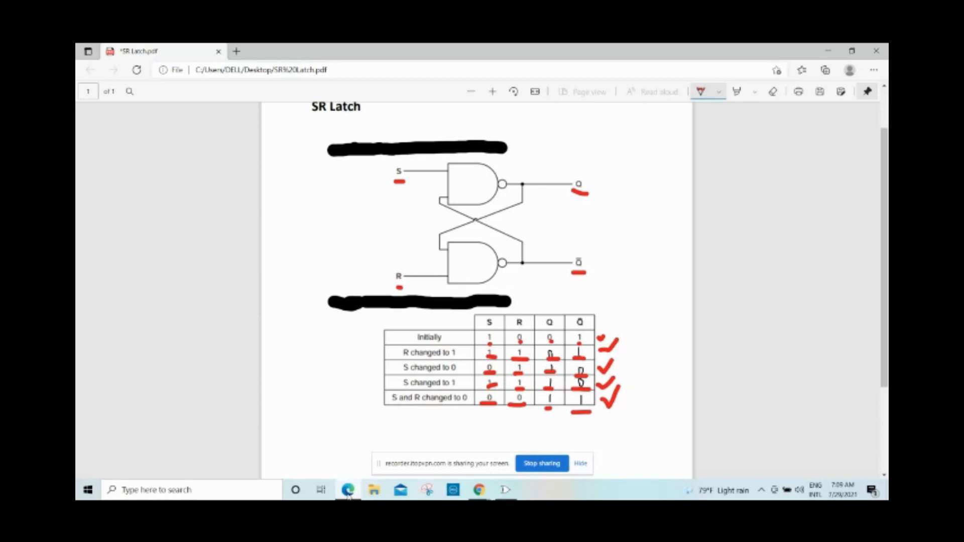
Read the Counters notes on page 5 of ASSignment 02.pdf.
left_click(508, 495)
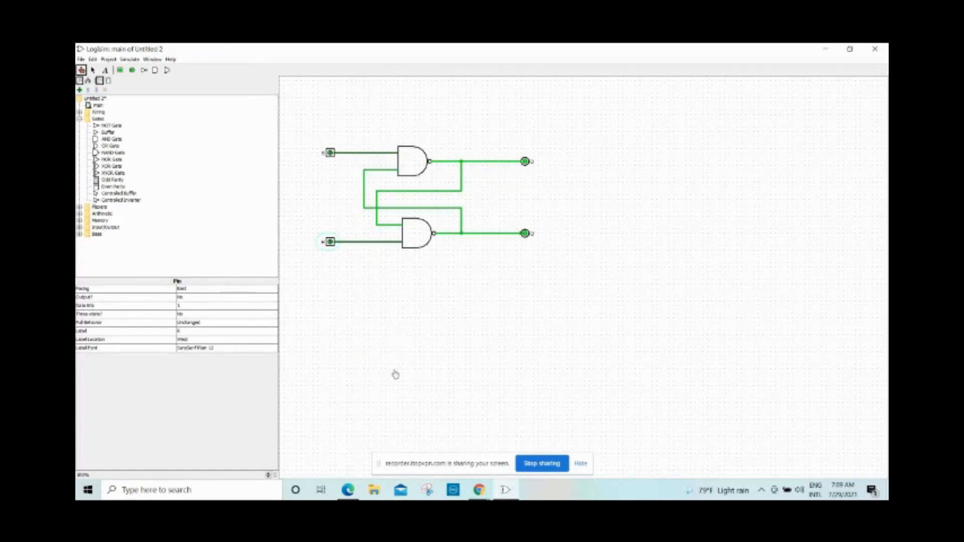
left_click(480, 490)
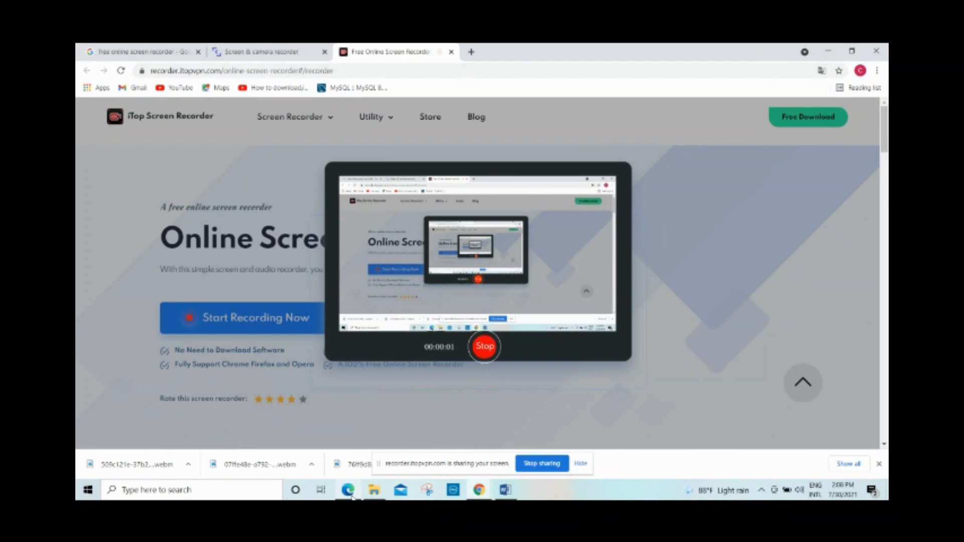
left_click(348, 490)
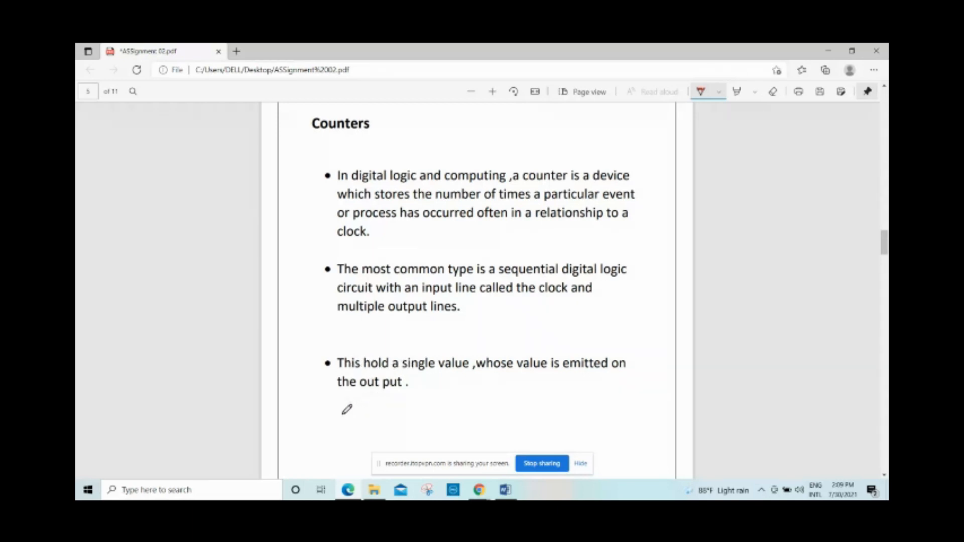
left_click(479, 490)
left_click(463, 461)
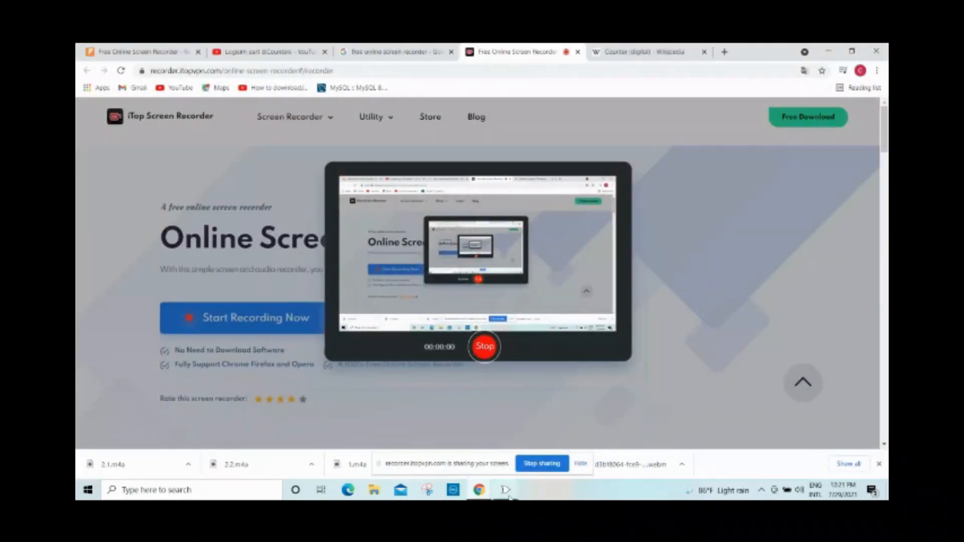
In the empty Logisim project, place a Counter from the Memory library on the canvas and set its data bits to 4.
mouse_move(506, 495)
left_click(540, 448)
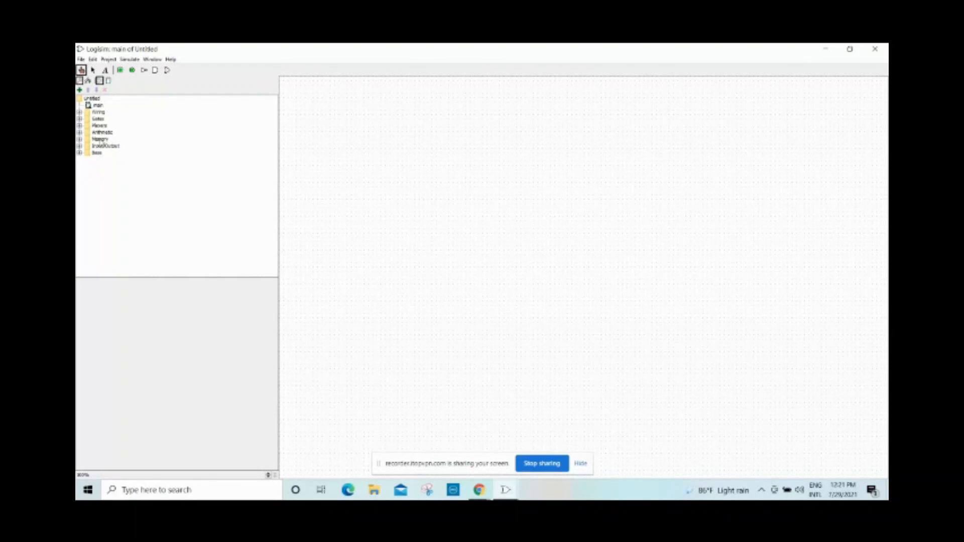
double_click(100, 140)
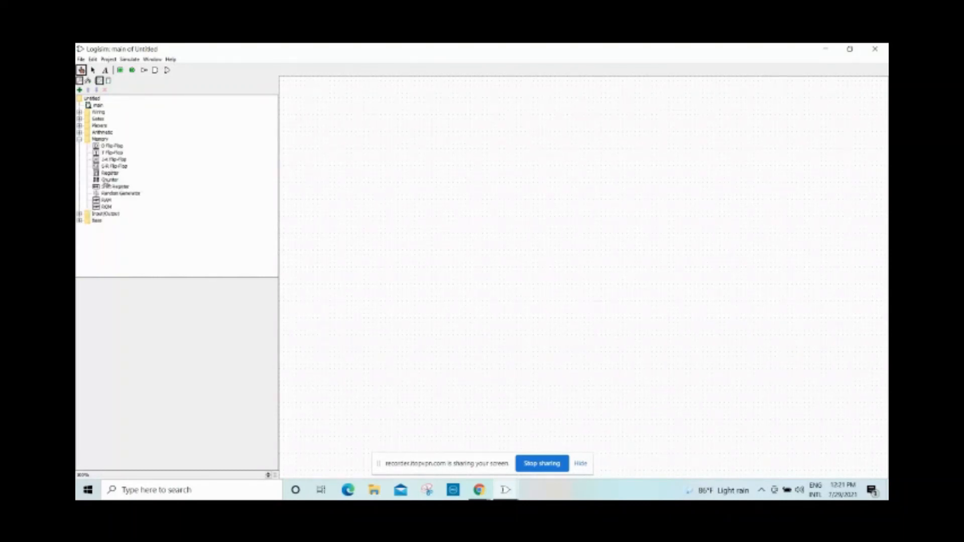
left_click(110, 180)
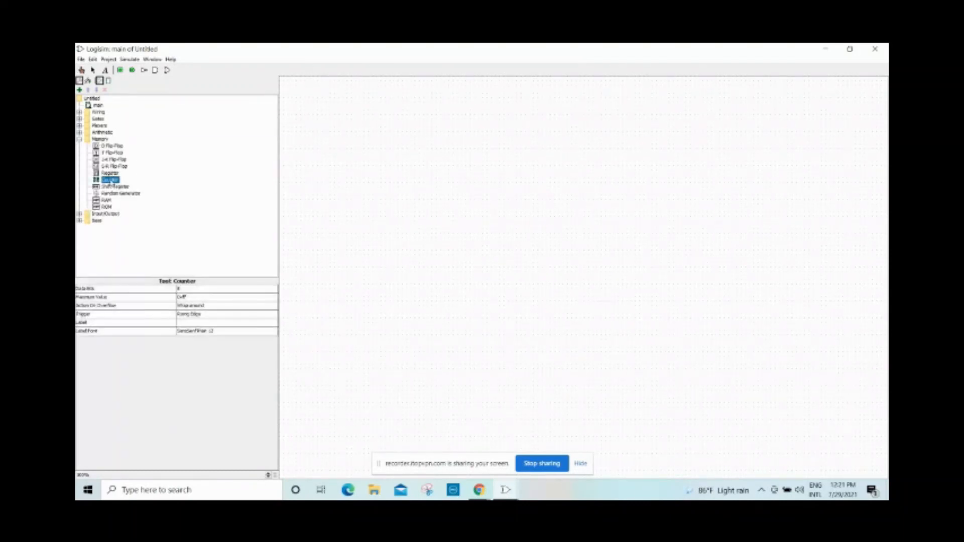
left_click(500, 156)
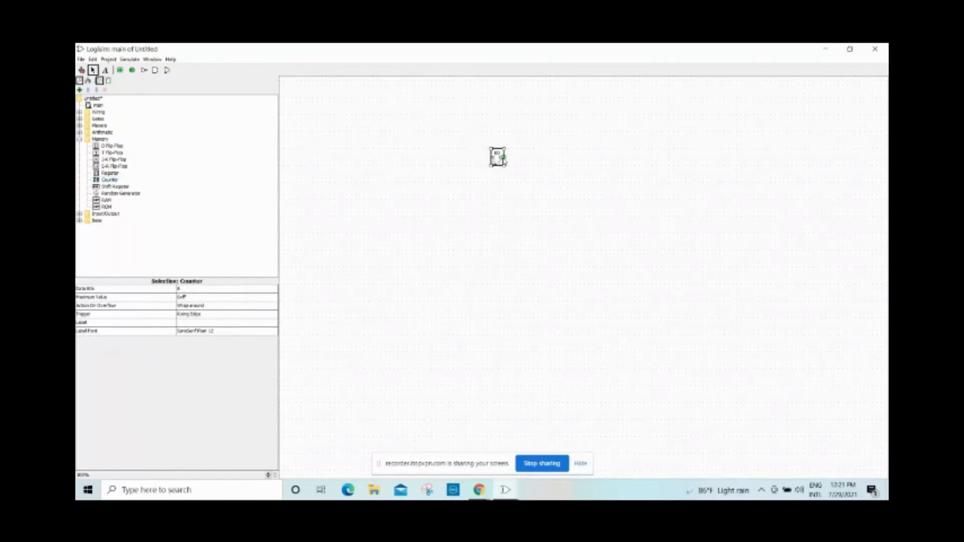
left_click(218, 290)
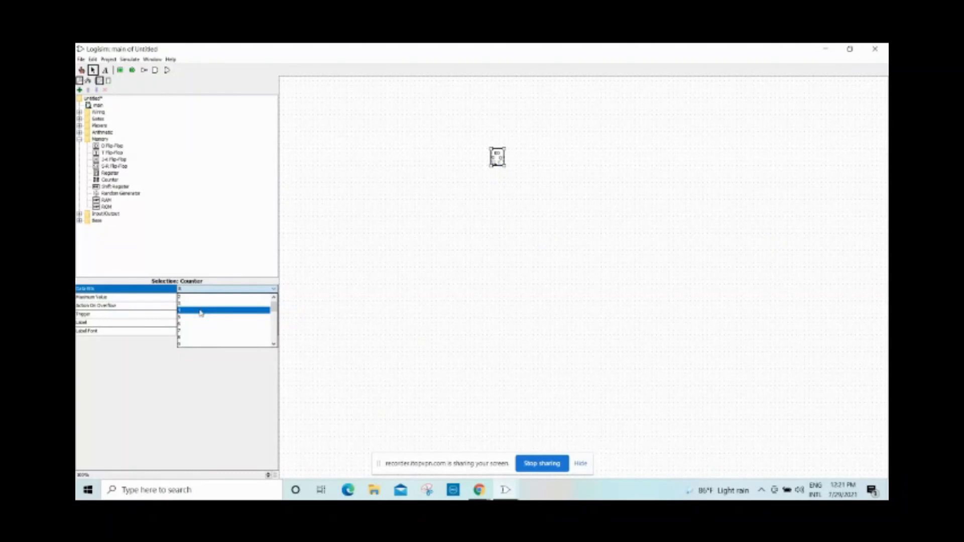
left_click(200, 311)
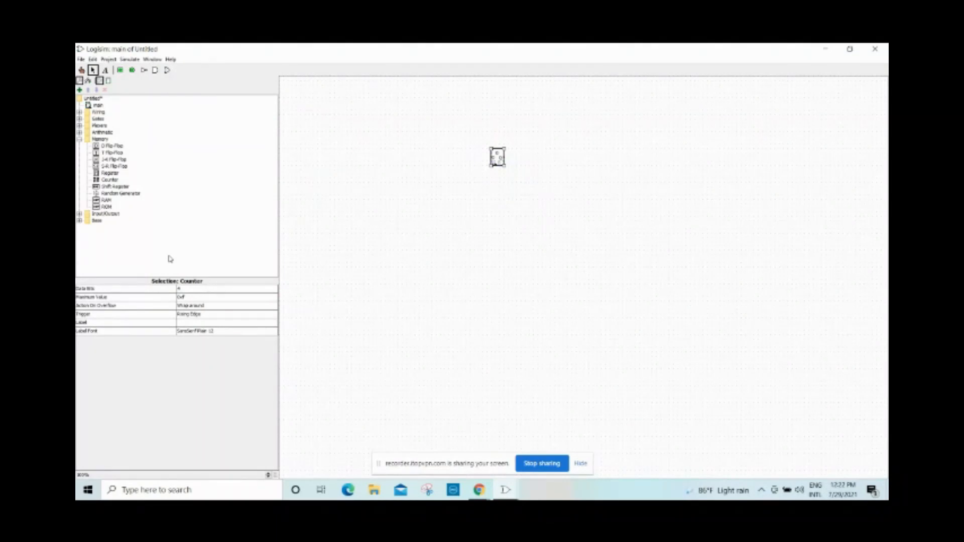
Place a Button from the Input/Output library below the counter, face it north, and wire it to the counter's clock input.
double_click(106, 214)
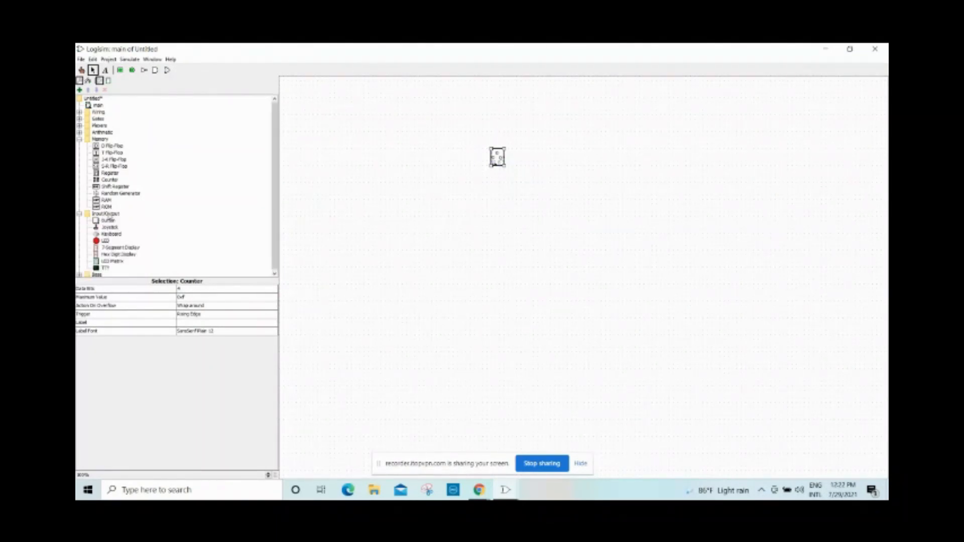
left_click(110, 221)
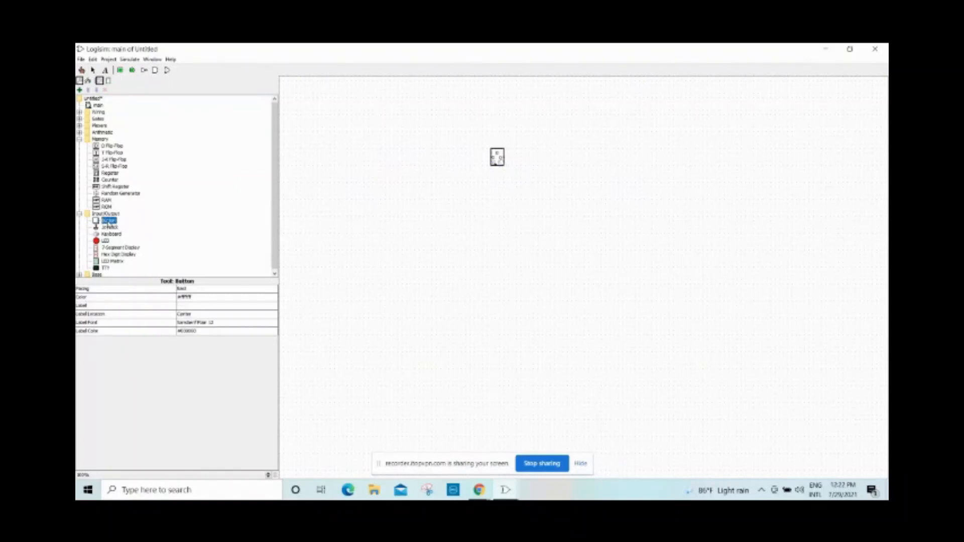
left_click(496, 191)
left_click(184, 290)
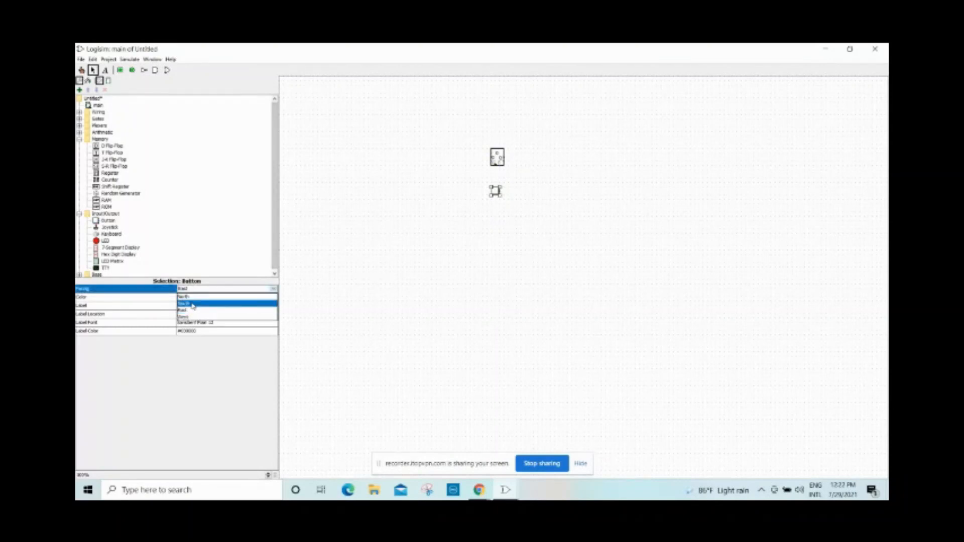
left_click(190, 297)
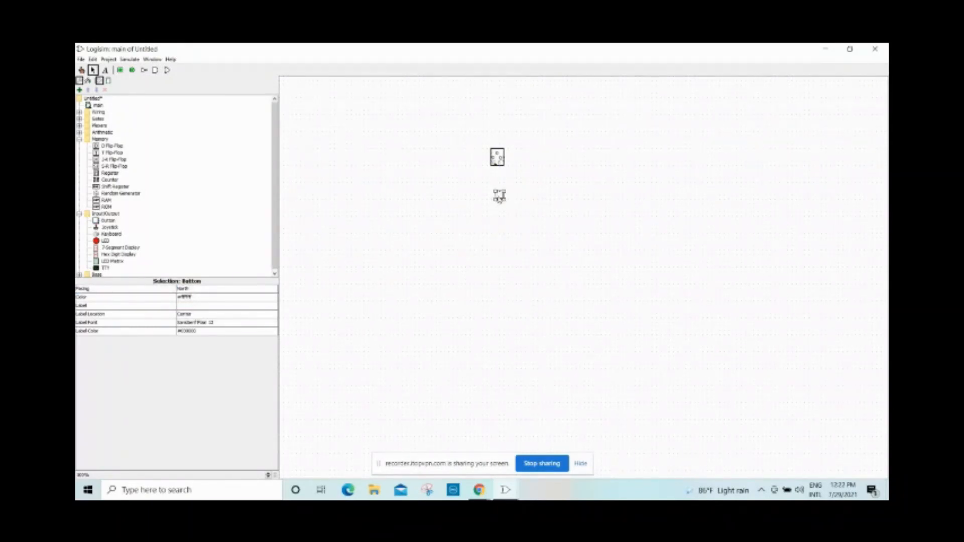
left_click(501, 169)
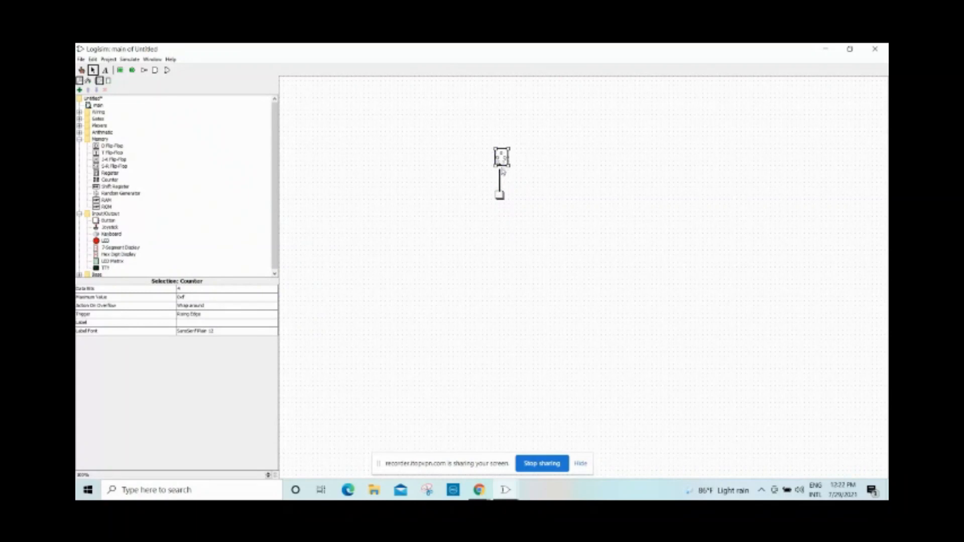
left_click(495, 227)
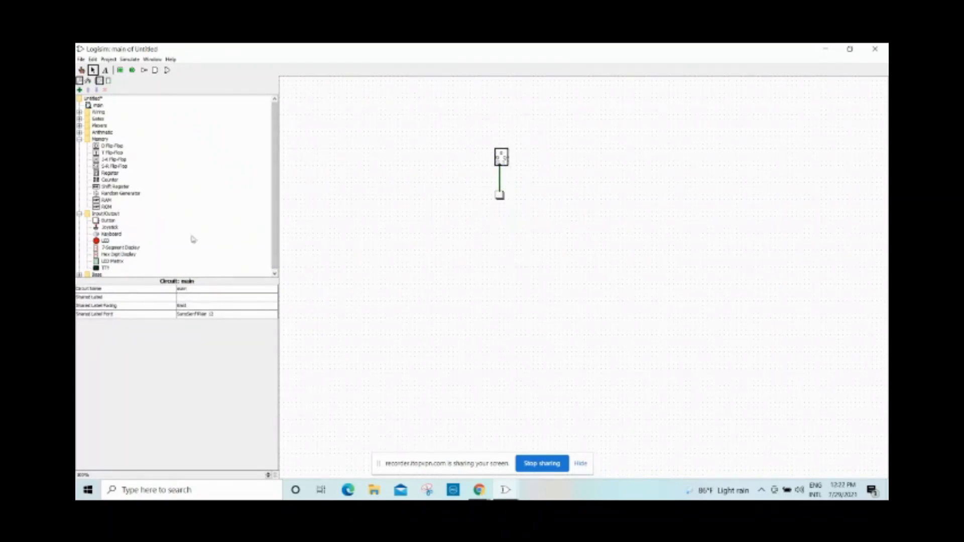
Poke the button below the counter several times to test how the counter responds to clock pulses.
left_click(81, 70)
left_click(500, 195)
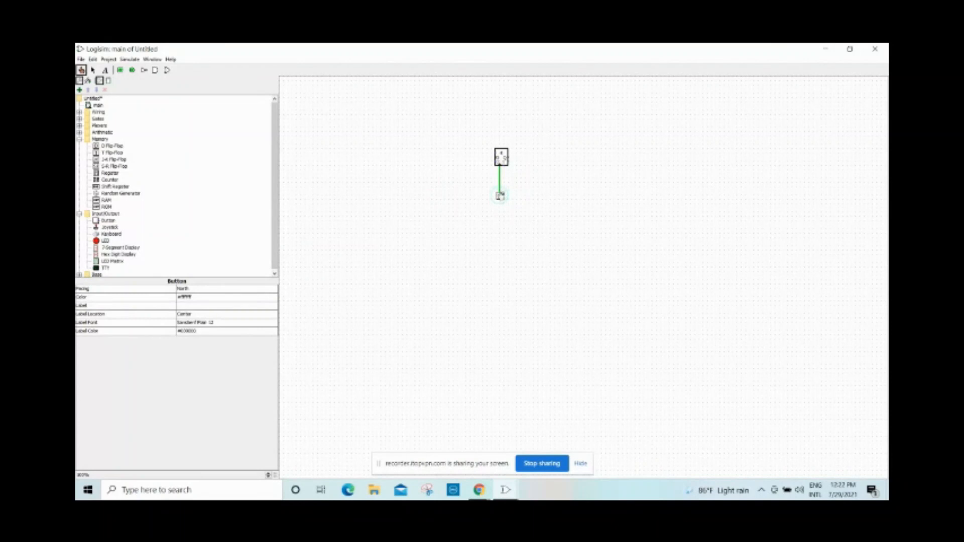
left_click(500, 195)
left_click(501, 195)
Place a second Button to the right of the first and wire it to the counter's clear input.
left_click(112, 221)
left_click(518, 196)
left_click_drag(504, 166, 517, 183)
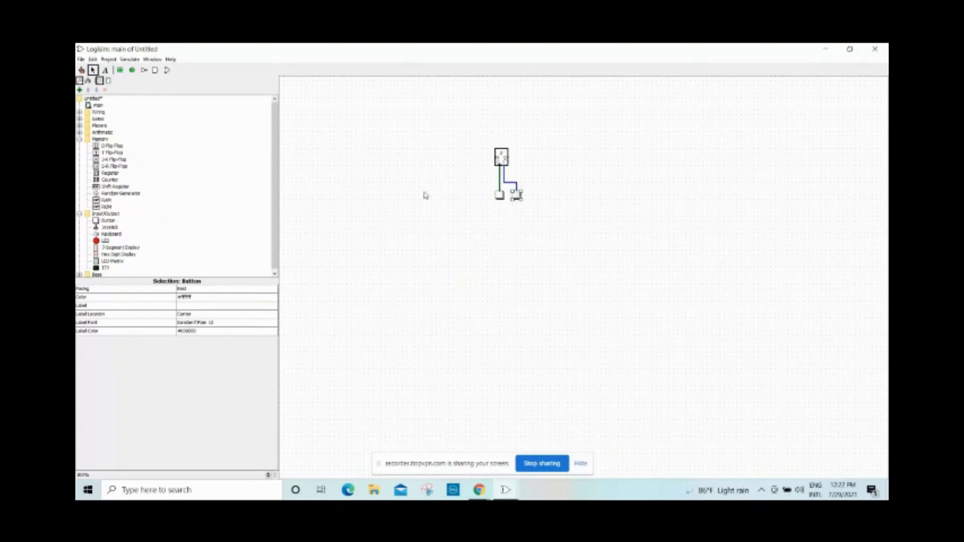
Place an input pin left of the first button, face it north, and shift it slightly further left of the button.
left_click(120, 70)
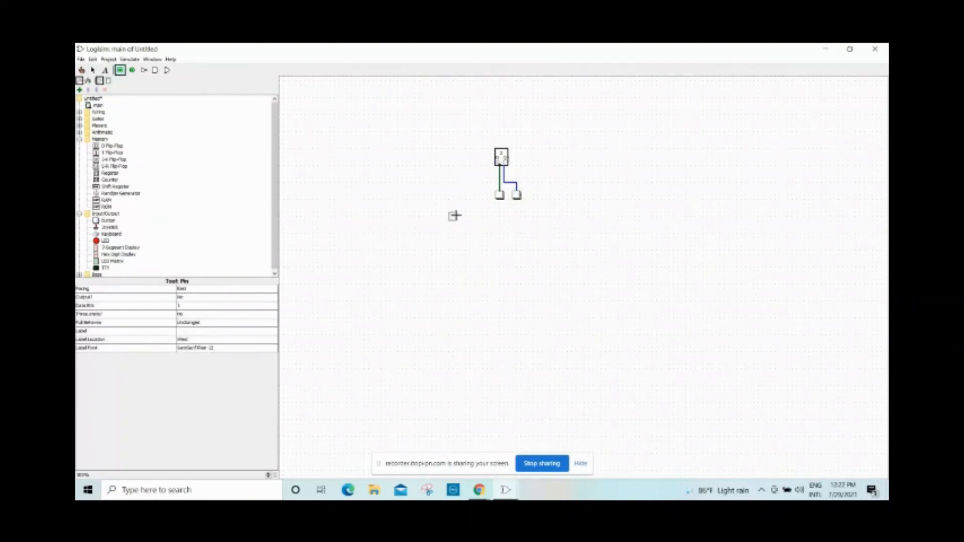
left_click(487, 196)
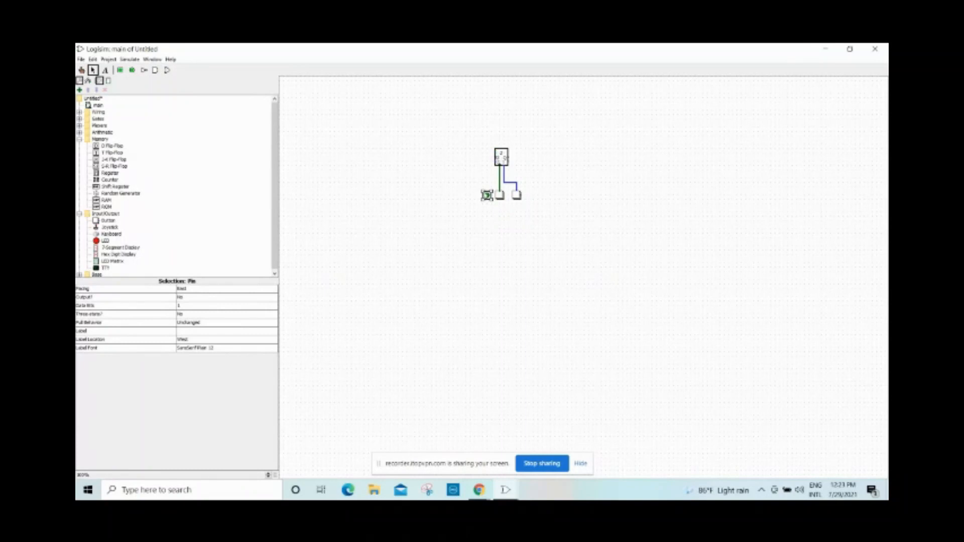
left_click(487, 189)
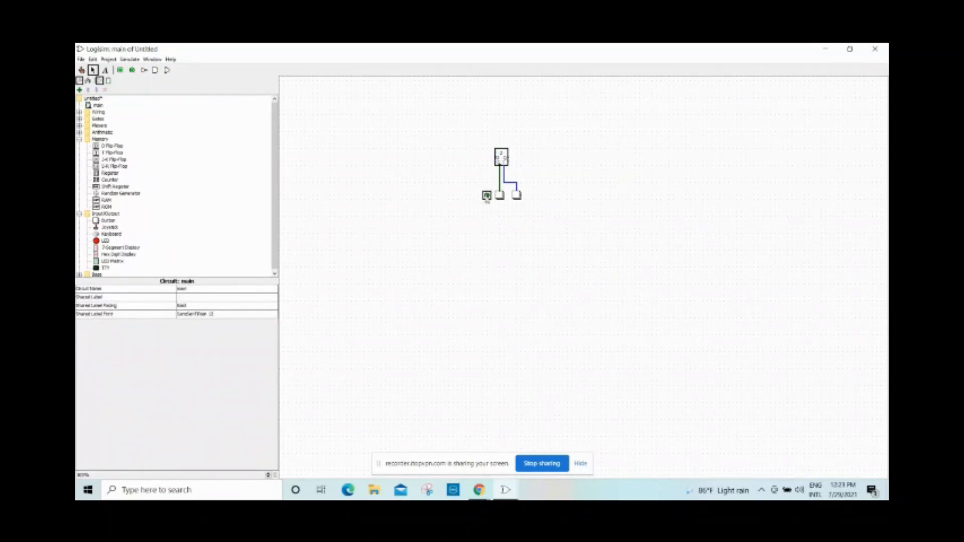
left_click(488, 196)
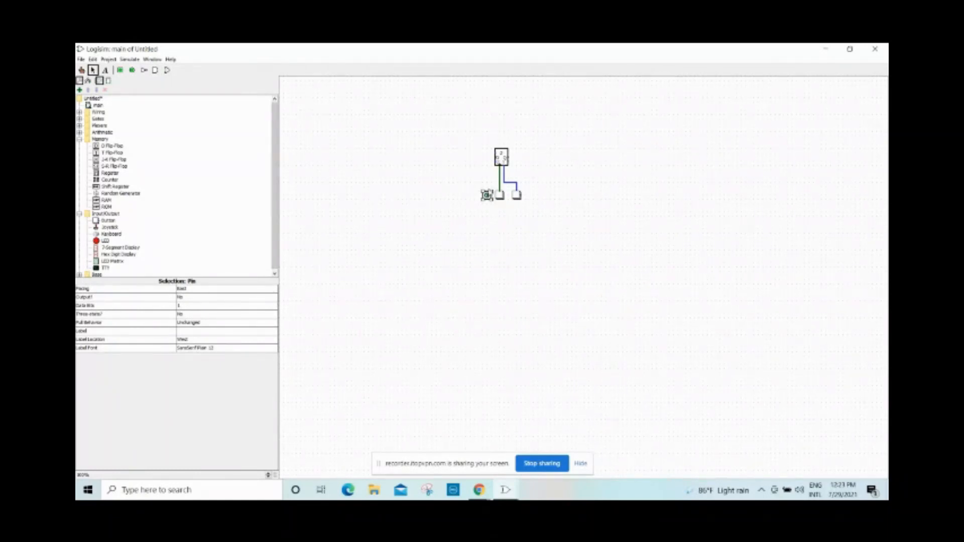
left_click(492, 195)
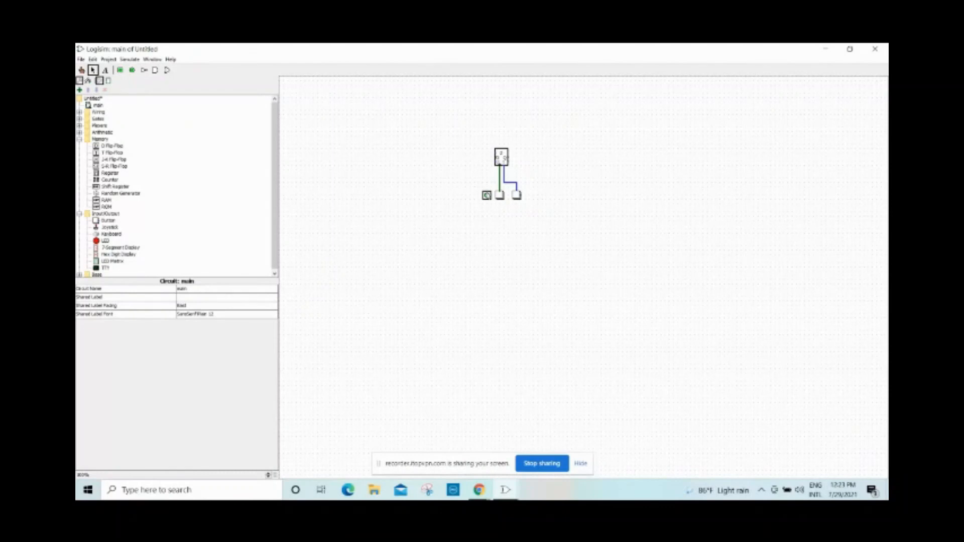
left_click(487, 196)
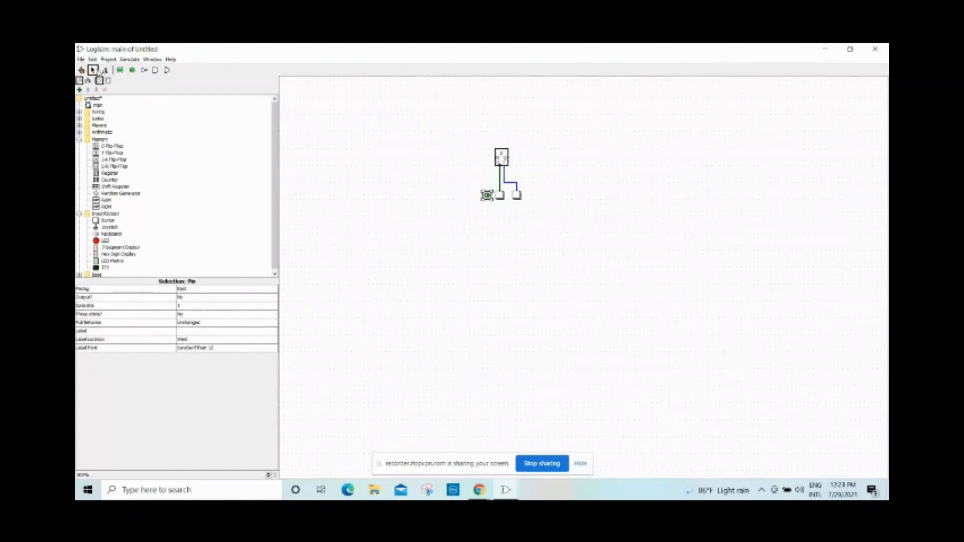
left_click(200, 289)
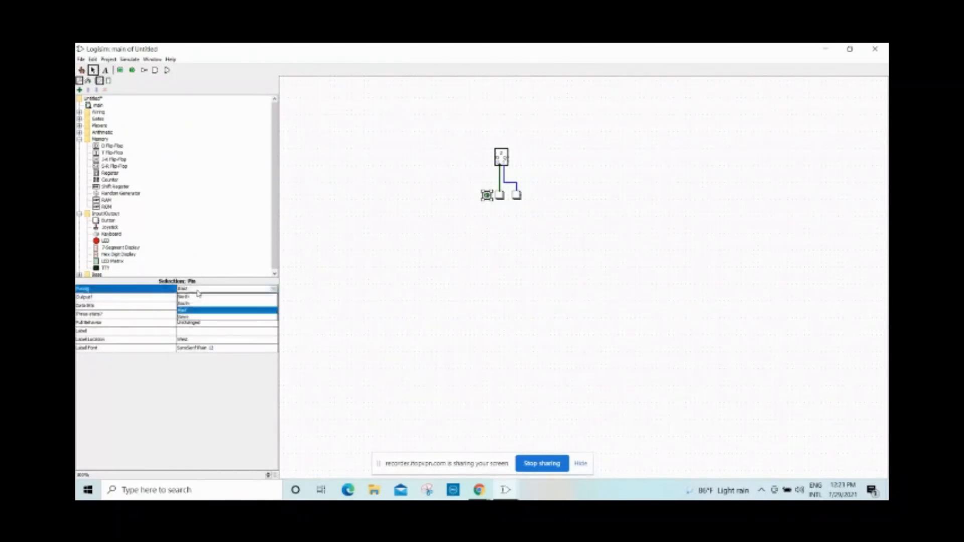
left_click(199, 297)
left_click_drag(492, 202, 484, 197)
left_click(496, 197)
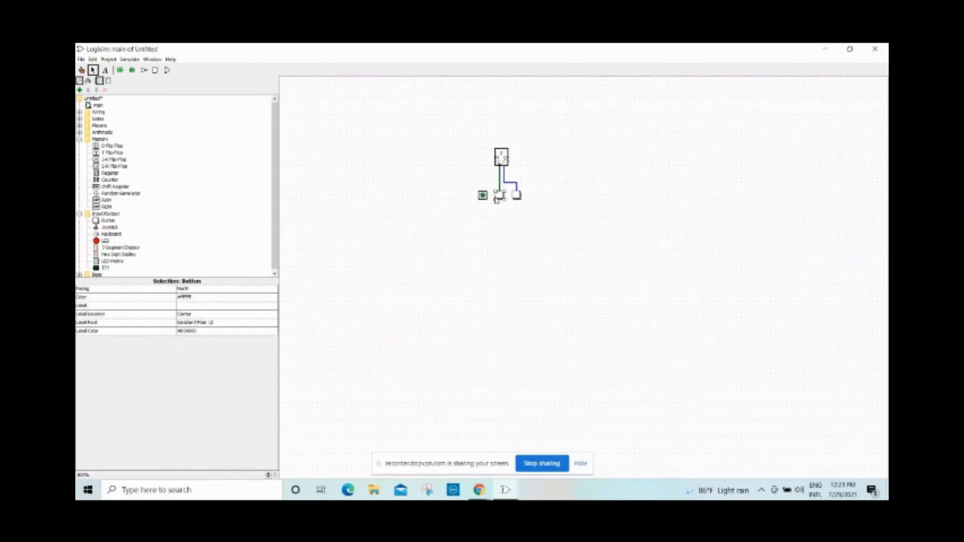
left_click(516, 195)
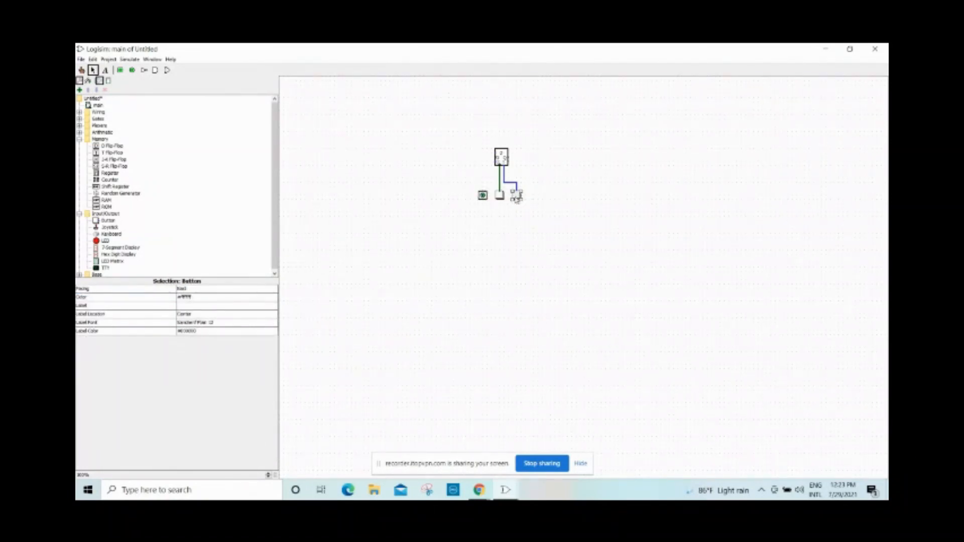
left_click(191, 291)
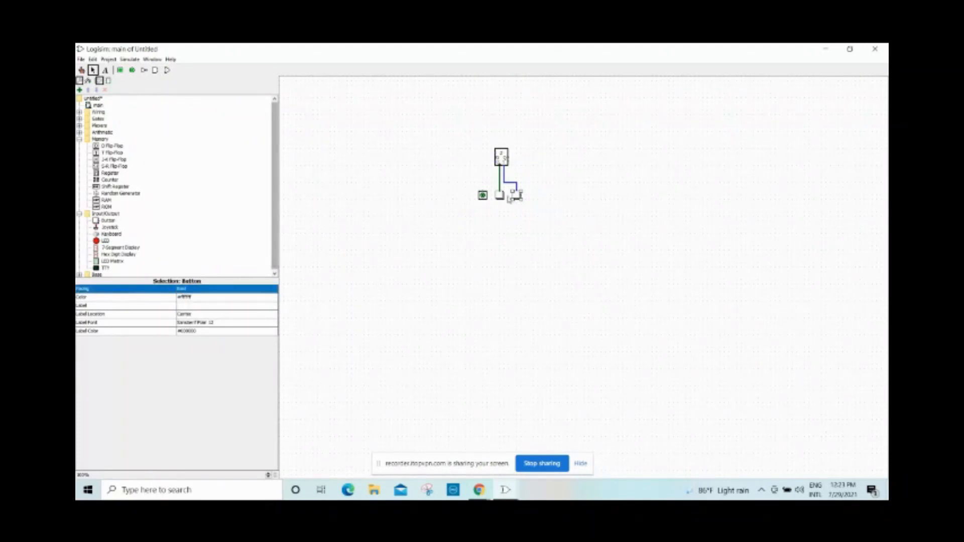
Wire the north-facing input pin up to the upper pin on the counter's left side.
left_click(482, 196)
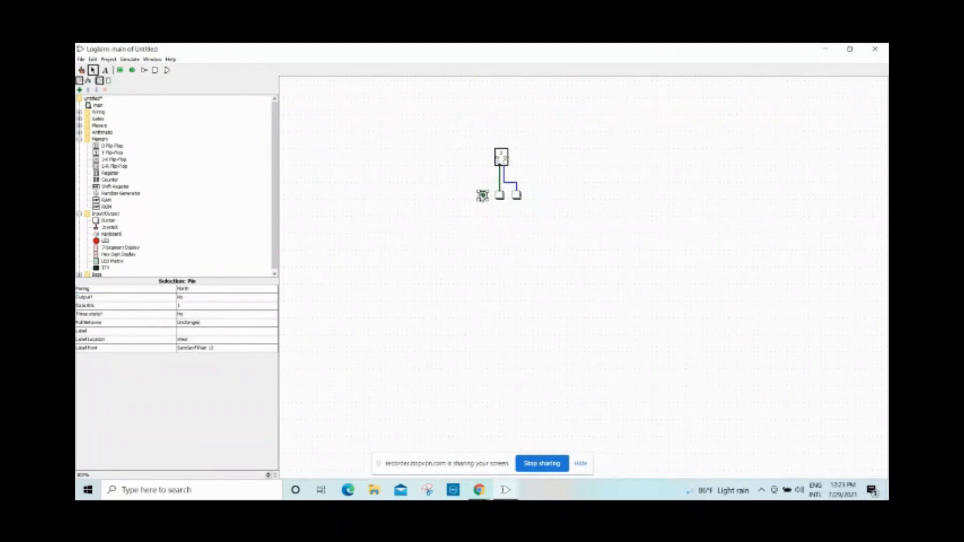
left_click_drag(483, 195, 483, 167)
left_click_drag(484, 153, 494, 153)
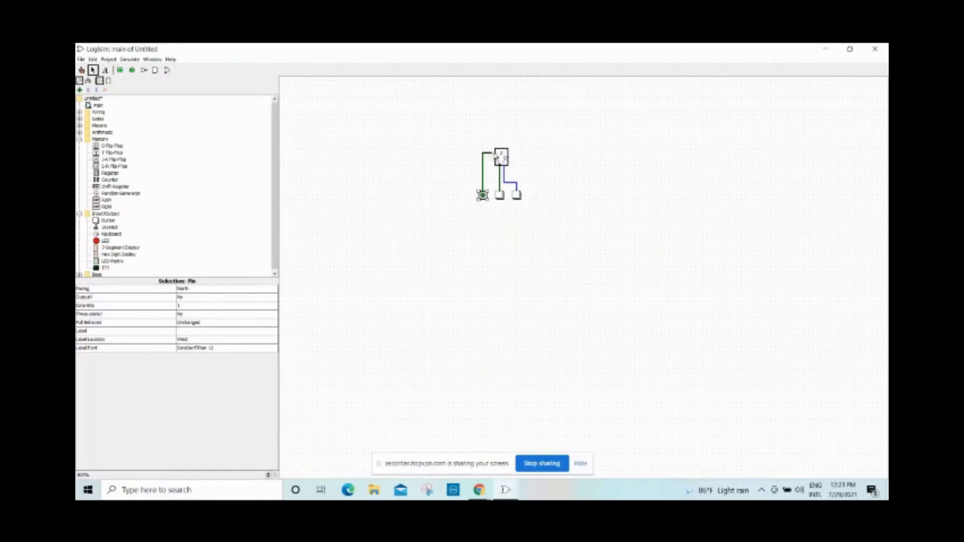
left_click(465, 317)
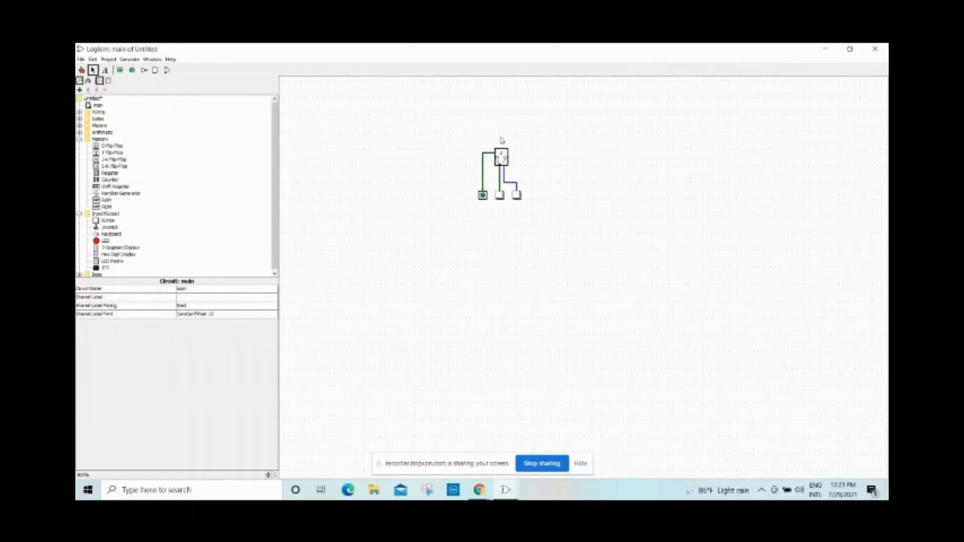
Test the memory component by toggling its input pin and pulsing the middle push button after each change.
left_click(82, 70)
left_click(500, 199)
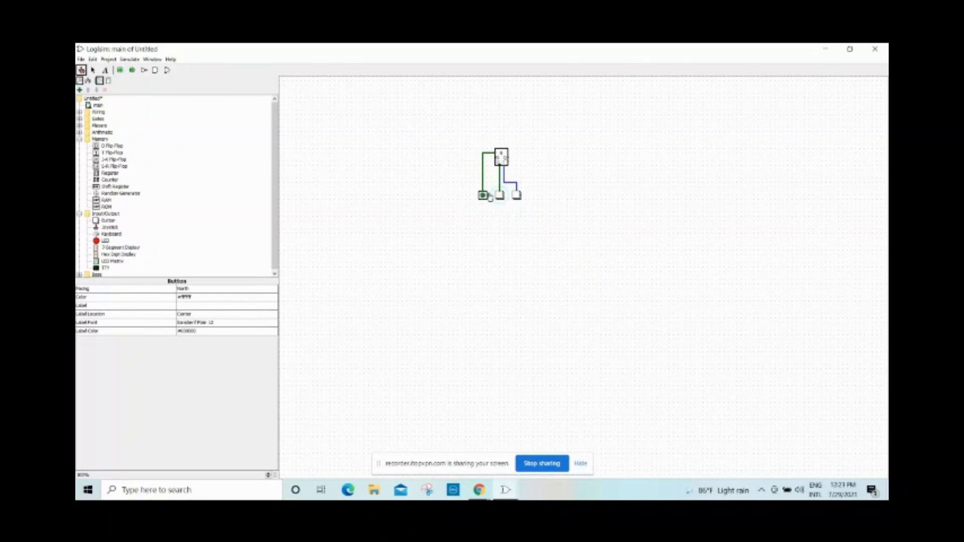
left_click(483, 196)
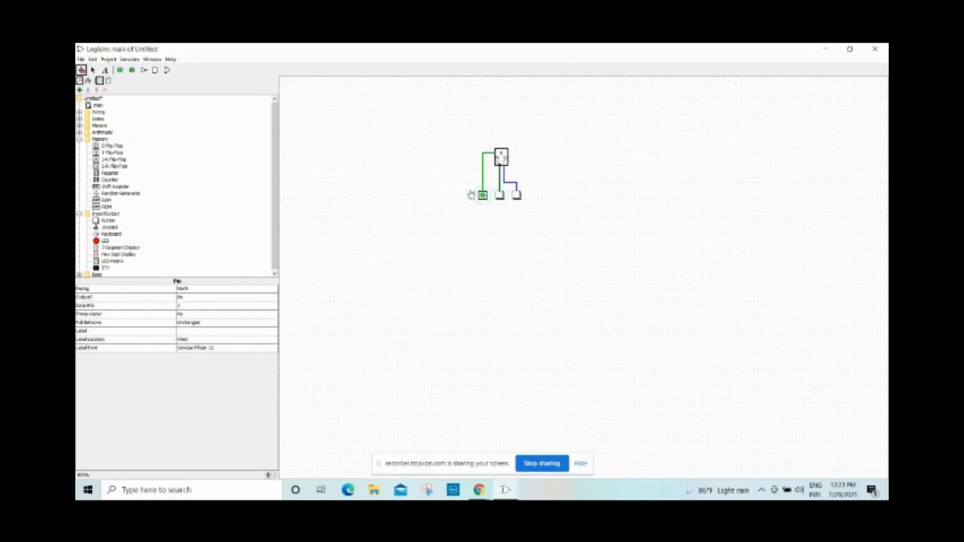
left_click(499, 199)
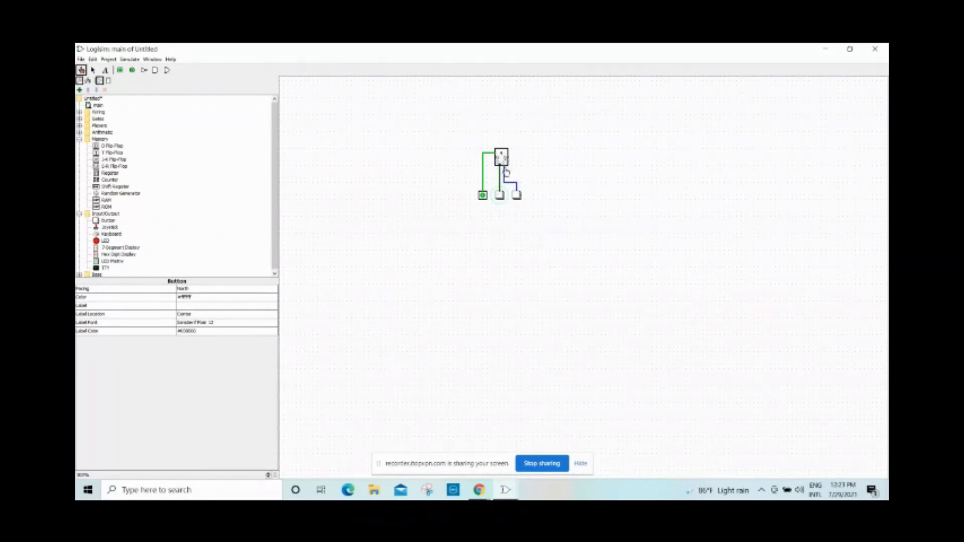
left_click(501, 196)
left_click(483, 195)
left_click(500, 197)
left_click(483, 197)
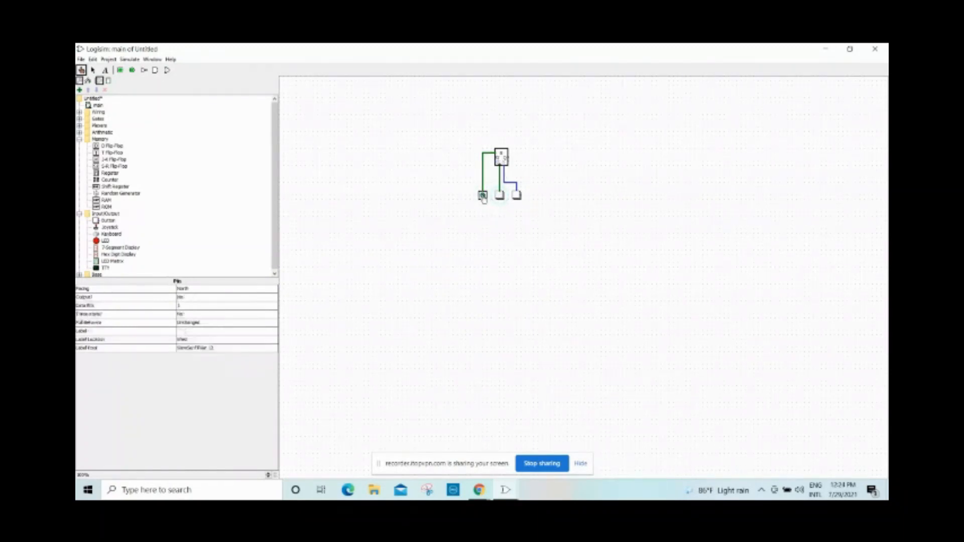
left_click(498, 200)
left_click(483, 196)
left_click(500, 199)
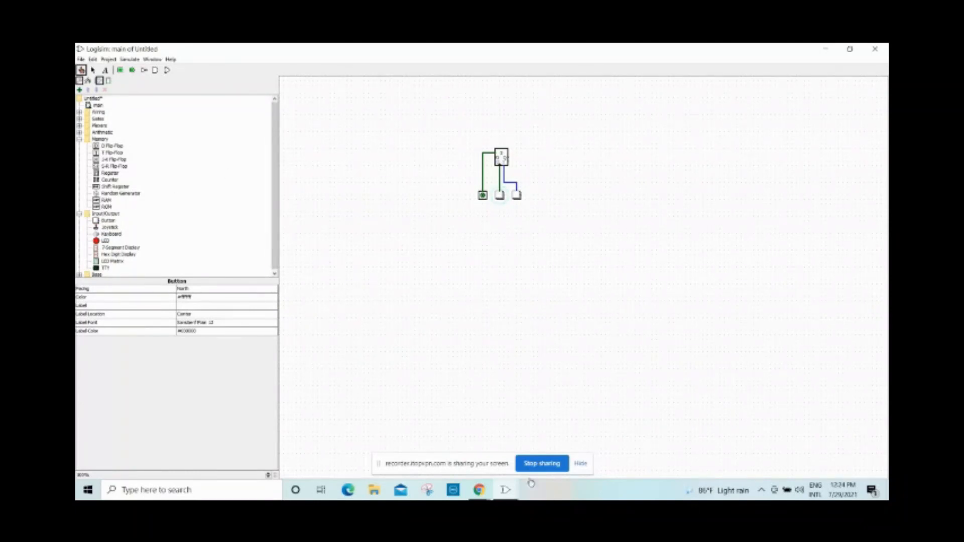
Switch to the ASSignment 02 PDF, underline the 2 in the first Encoders bullet and handwrite 2ⁿ above that line.
mouse_move(479, 489)
left_click(424, 447)
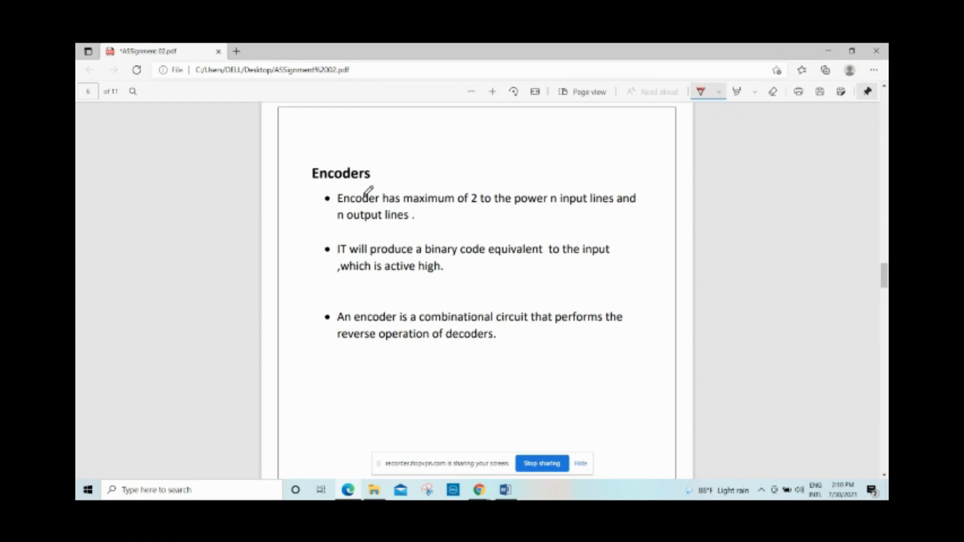
left_click_drag(471, 203, 483, 206)
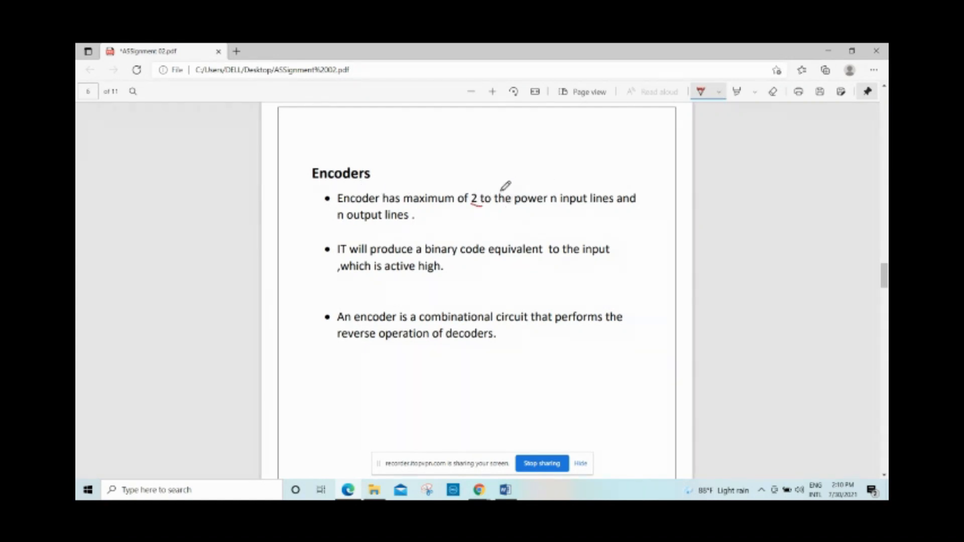
left_click_drag(515, 182, 542, 173)
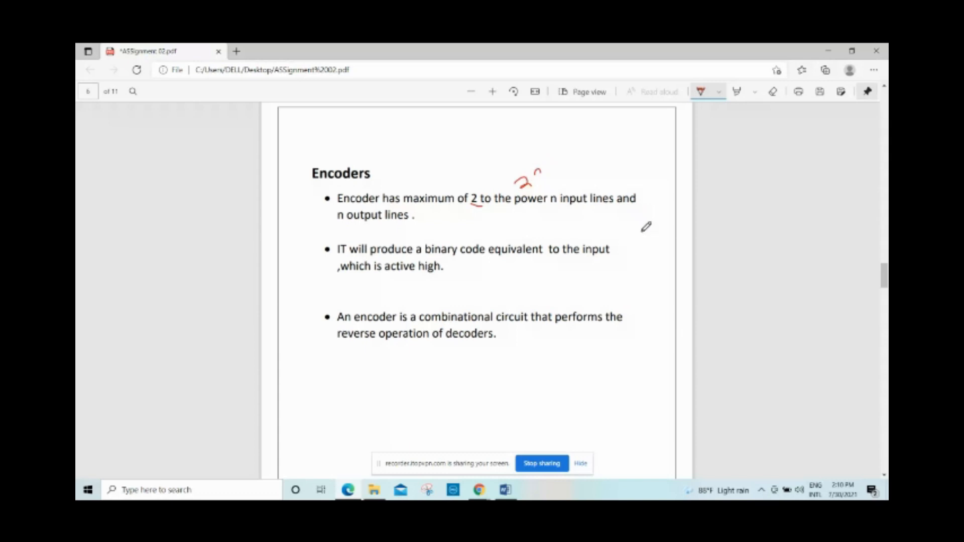
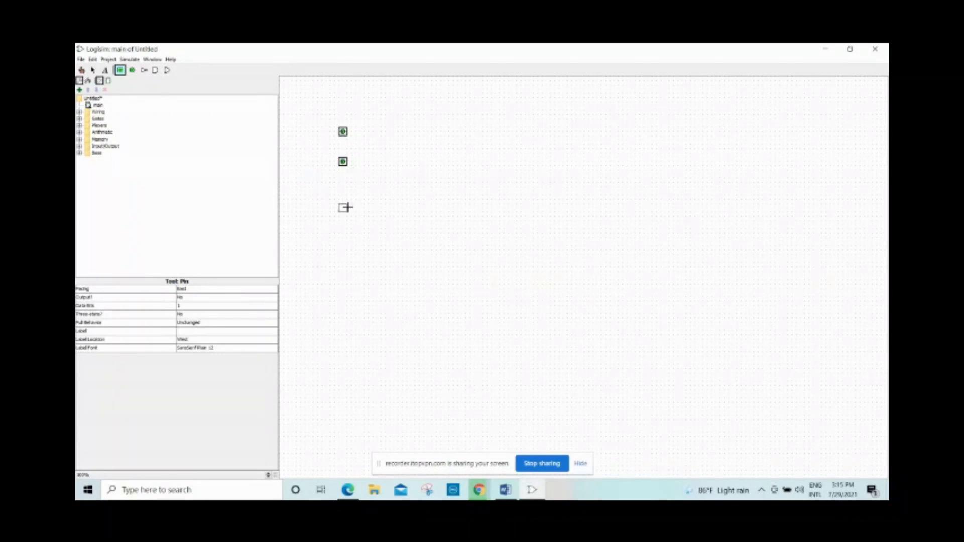
Place two output pins one above the other, to the right of the three input pins.
left_click(131, 70)
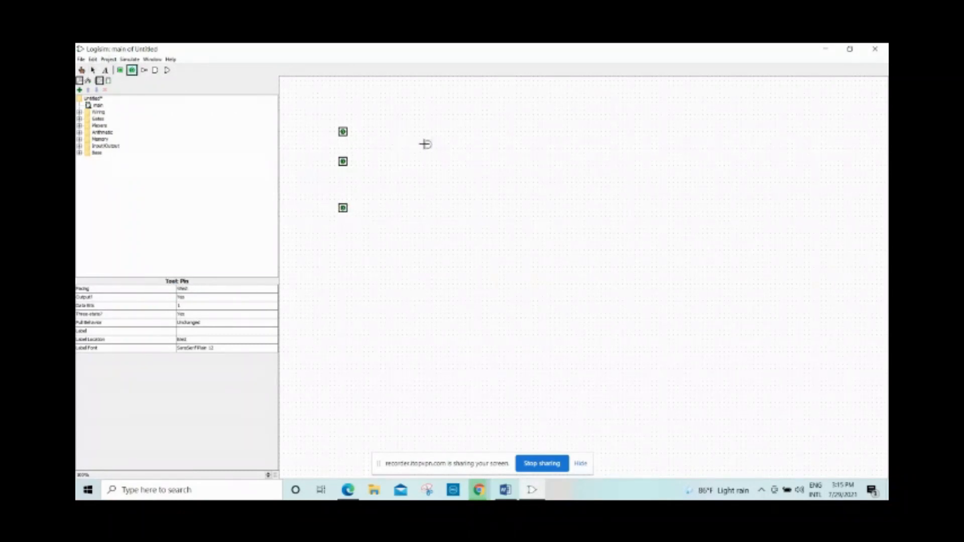
left_click(499, 140)
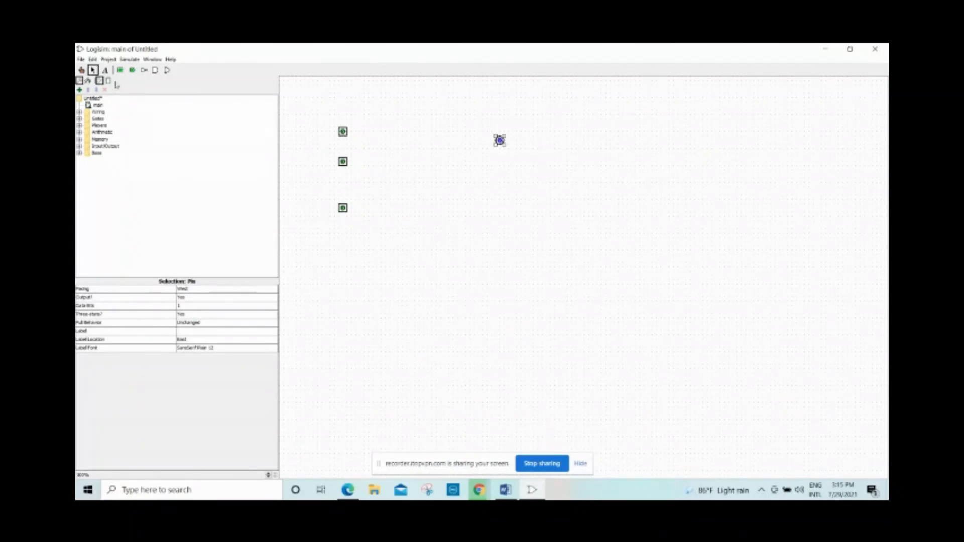
left_click(131, 70)
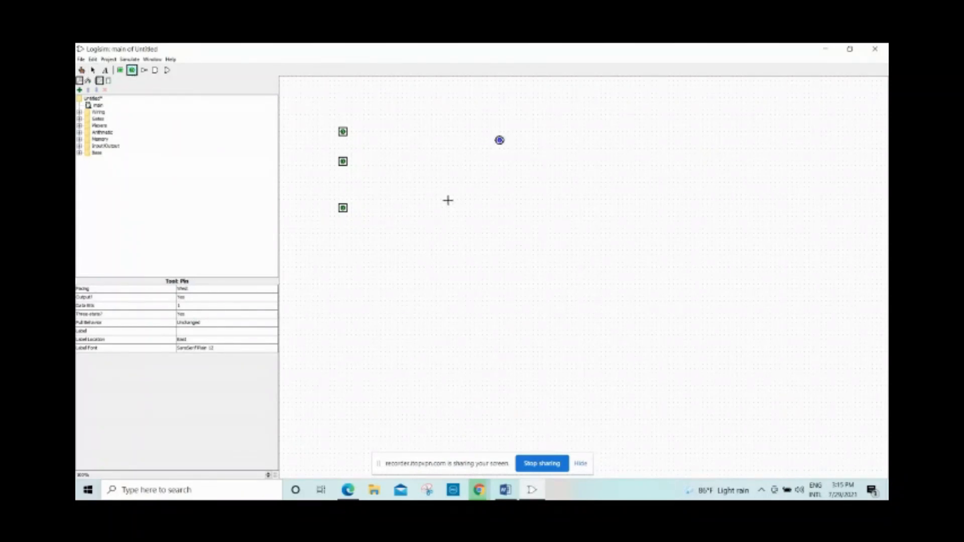
left_click(499, 191)
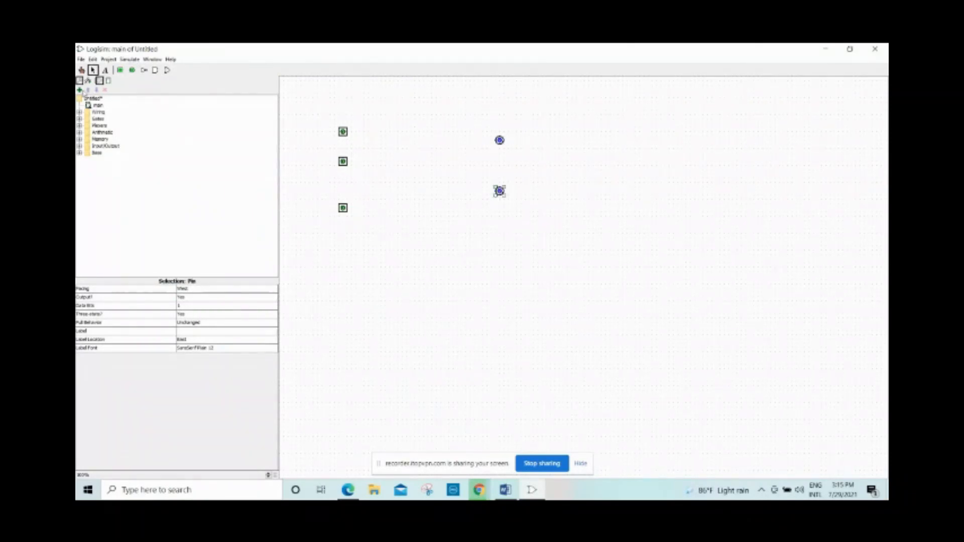
Place two OR gates one above the other between the input pins and the output pins.
left_click(167, 70)
left_click(426, 143)
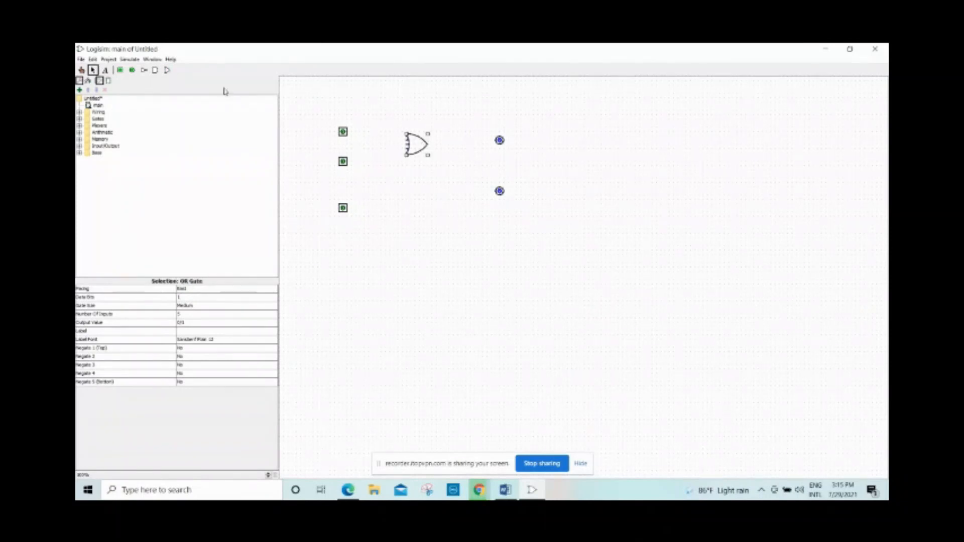
left_click(168, 70)
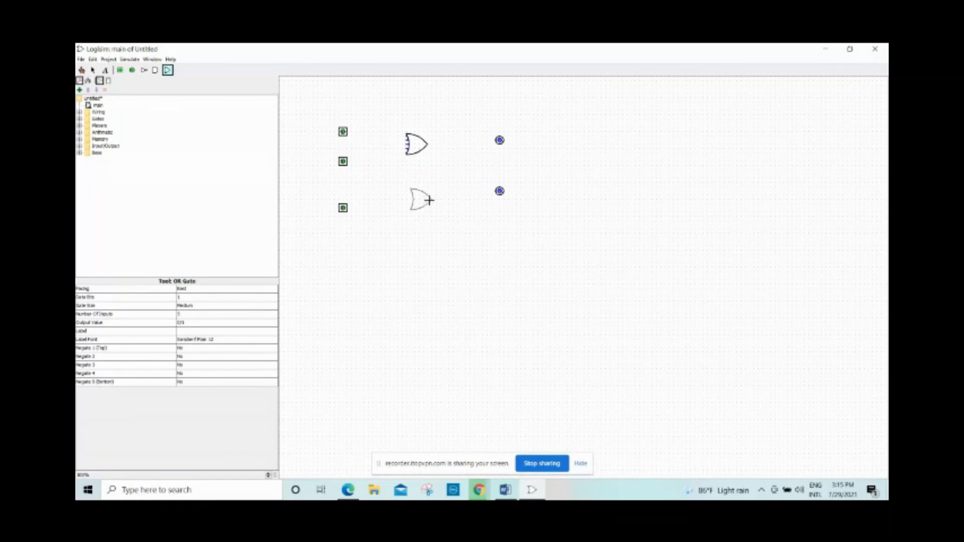
left_click(429, 200)
Set the upper OR gate's size to Wide and its number of inputs to 2.
left_click(421, 155)
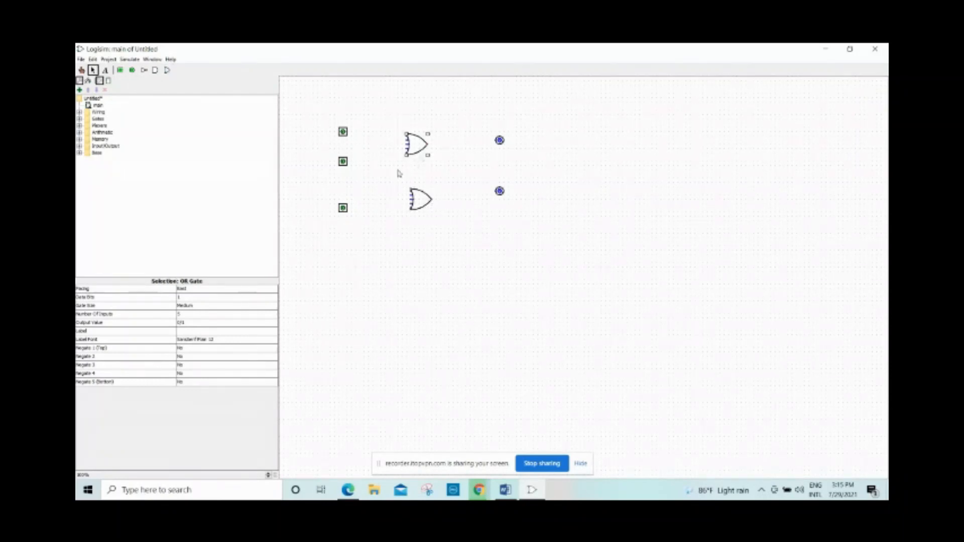
left_click(190, 306)
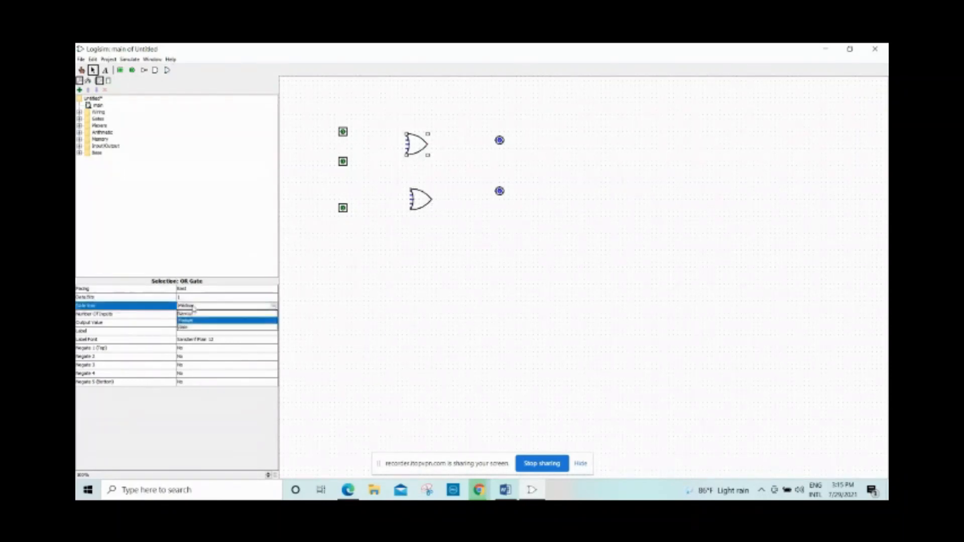
left_click(203, 331)
left_click(203, 314)
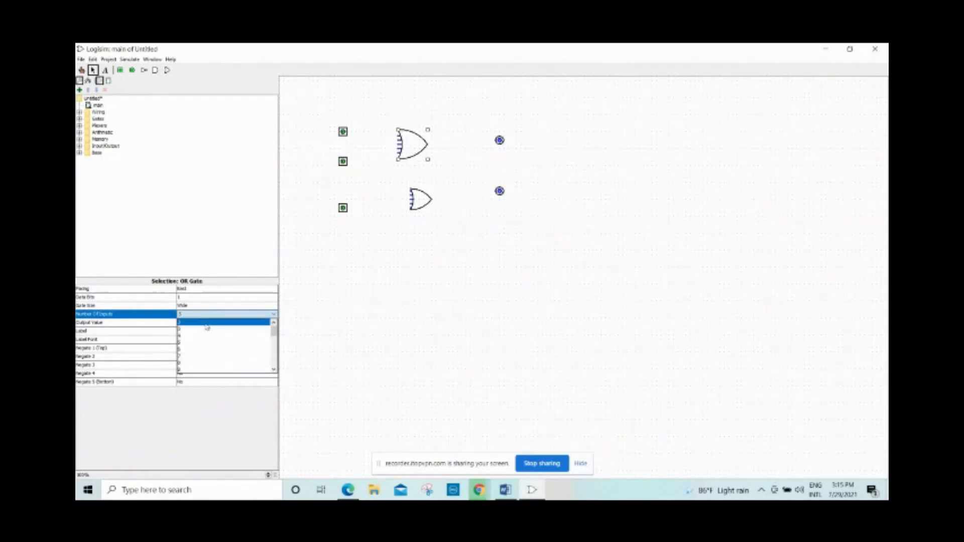
left_click(216, 324)
Set the lower OR gate's size to Wide and its number of inputs to 2.
left_click(425, 200)
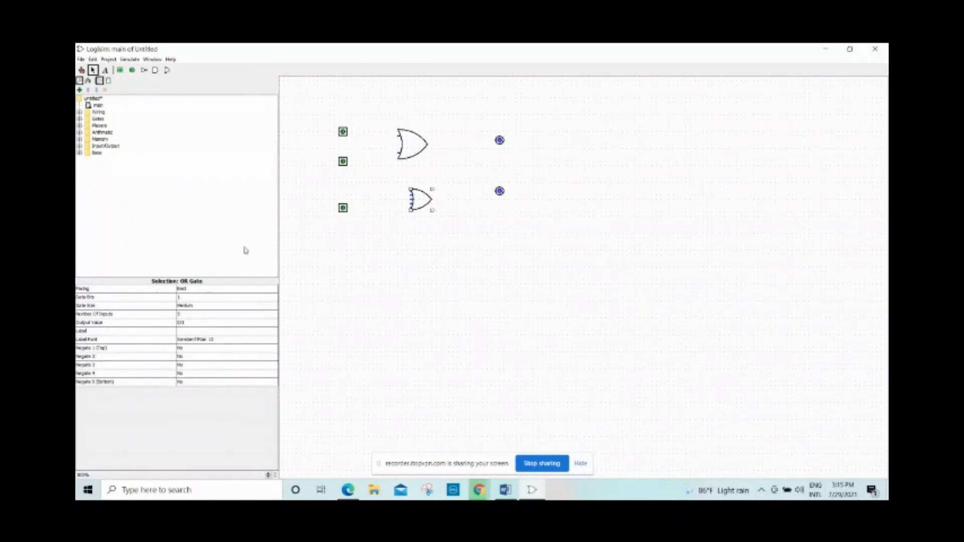
left_click(207, 307)
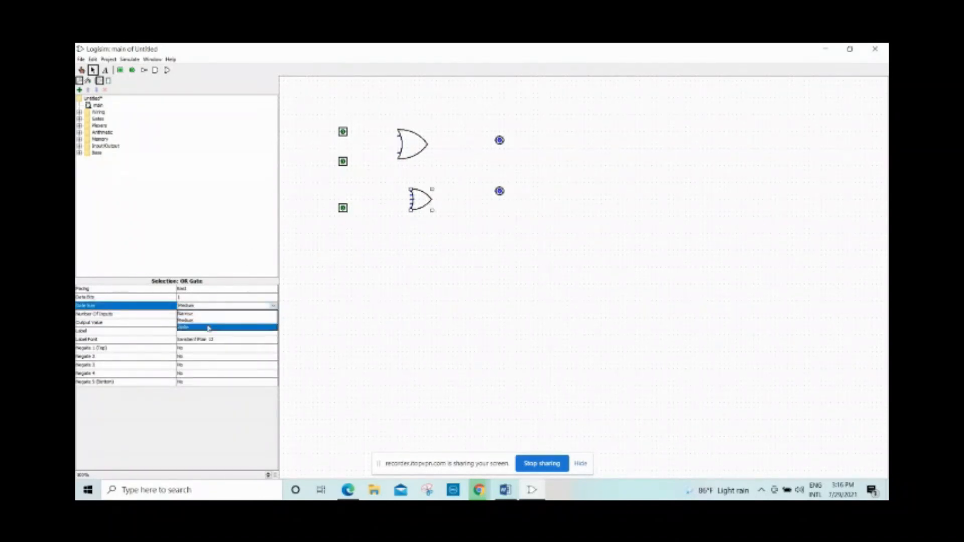
left_click(209, 329)
left_click(211, 315)
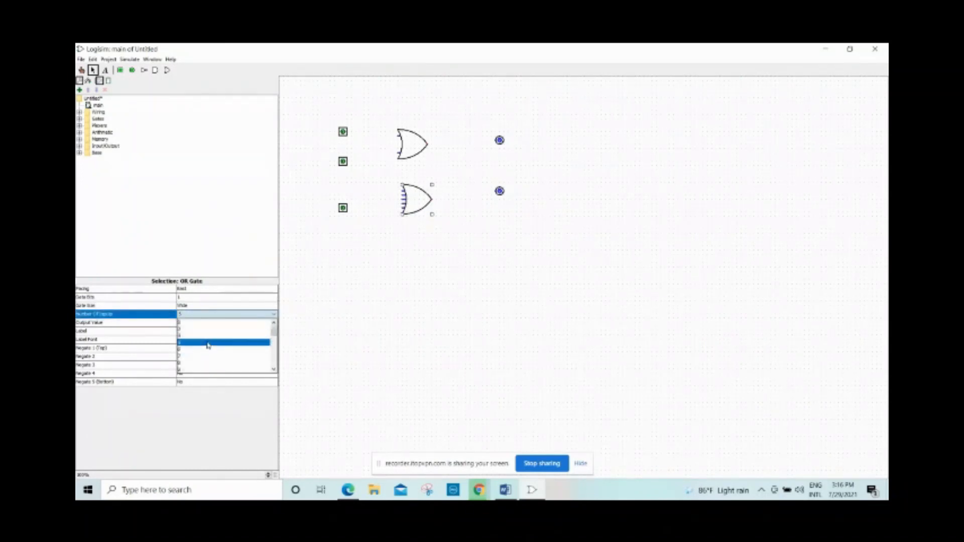
left_click(211, 326)
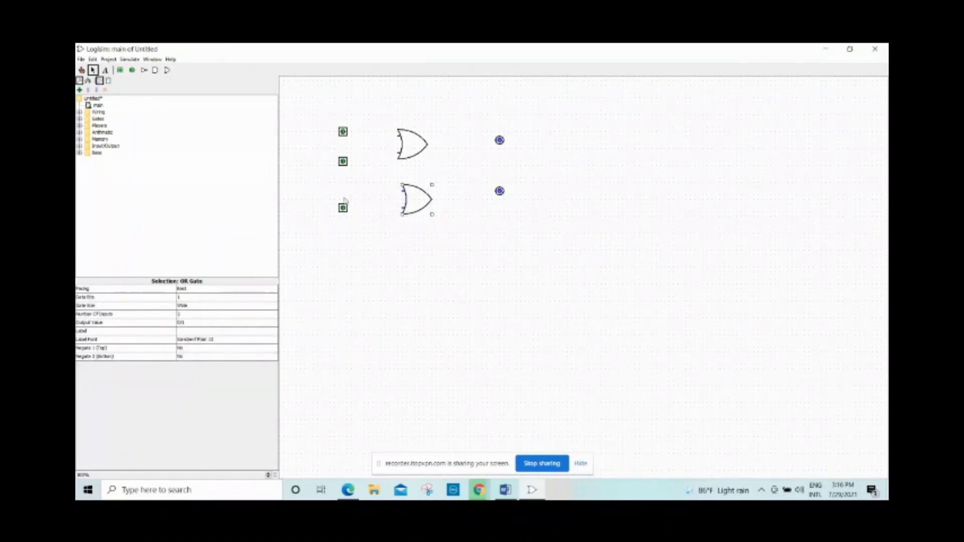
Wire the top input pin to the upper OR gate's first input, shifting the gate level with the wire.
left_click(344, 132)
left_click_drag(347, 134, 397, 132)
left_click(410, 141)
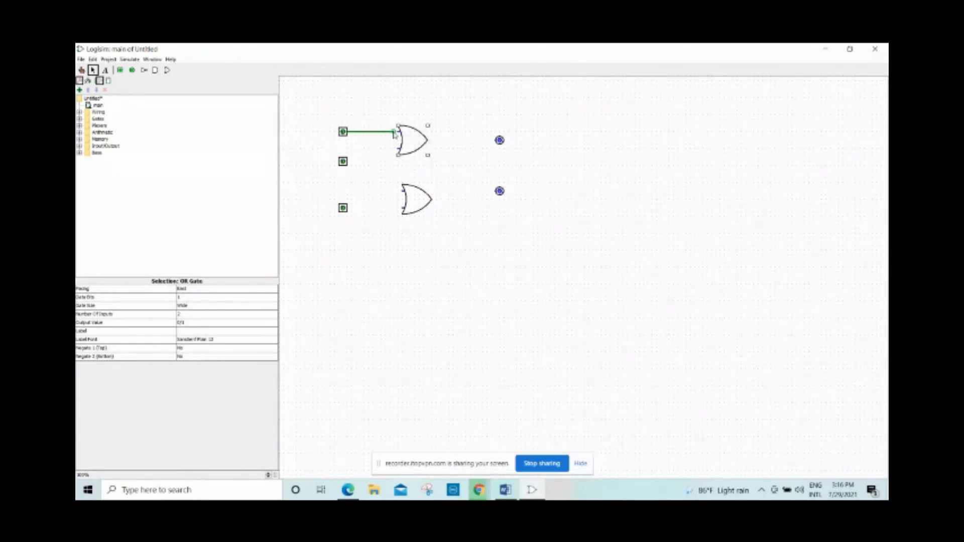
Wire the upper OR gate's second input to the middle input pin, moving the pin level with that gate input.
left_click_drag(342, 165, 343, 161)
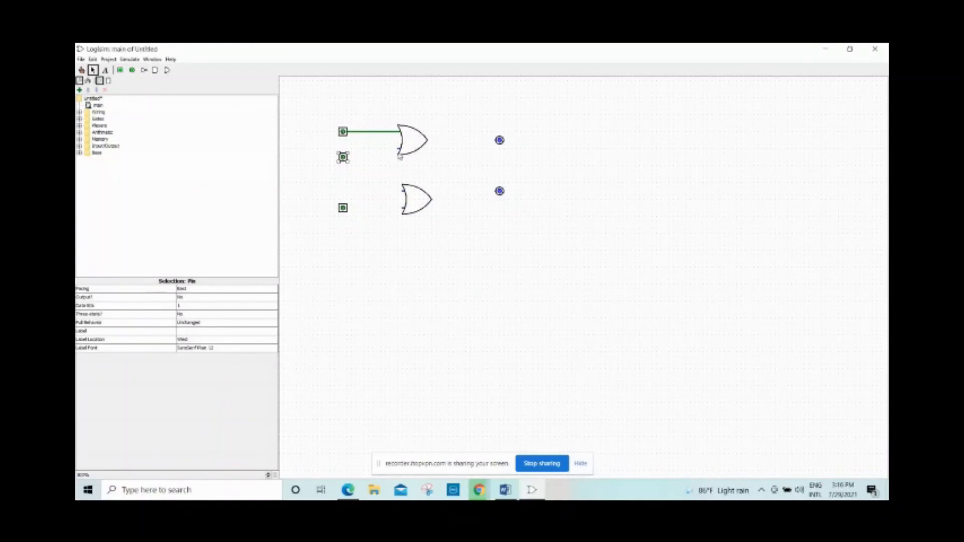
left_click_drag(401, 151, 344, 151)
left_click(417, 151)
left_click_drag(343, 156, 352, 149)
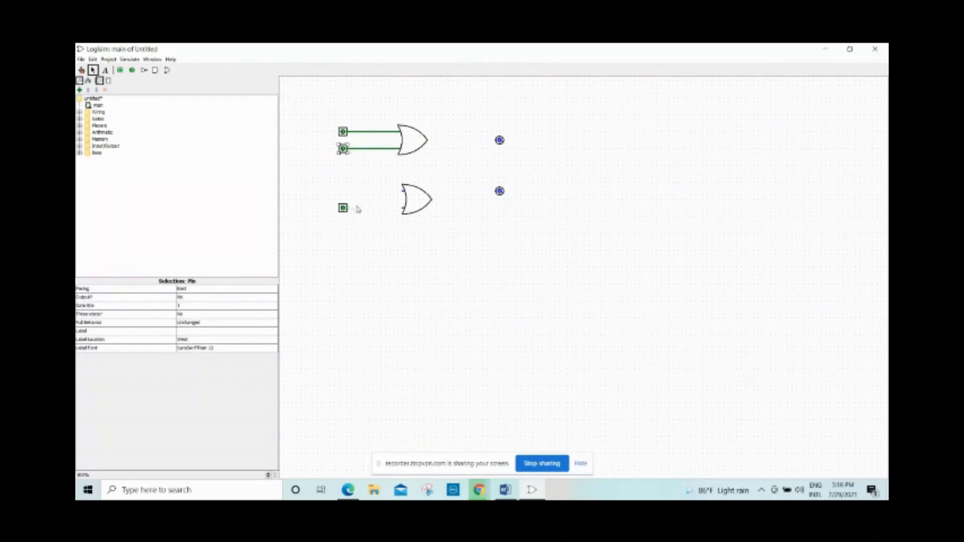
Following the ENCORDERS.pdf diagram, wire the bottom input pin to the lower OR gate and branch the top pin's wire to its other input.
left_click_drag(349, 209, 405, 208)
left_click(348, 490)
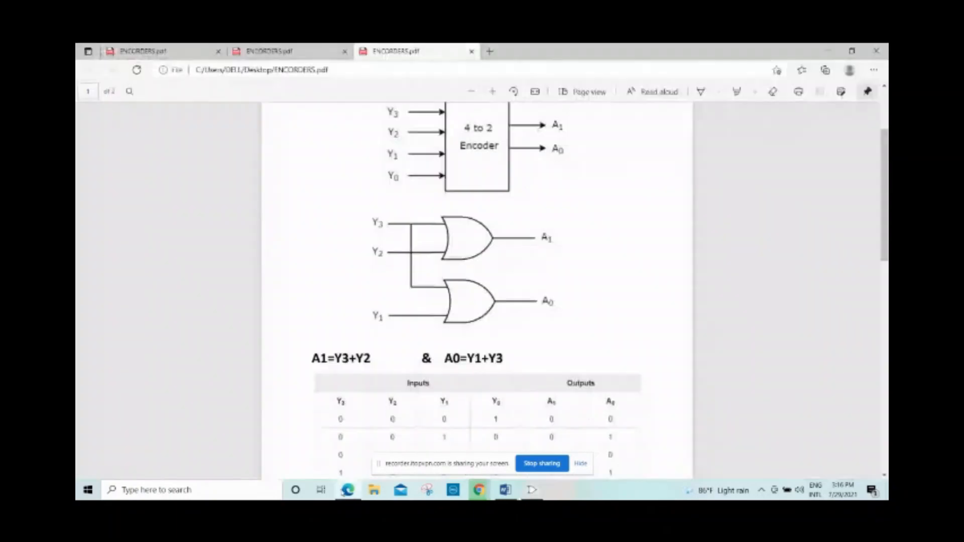
left_click(347, 490)
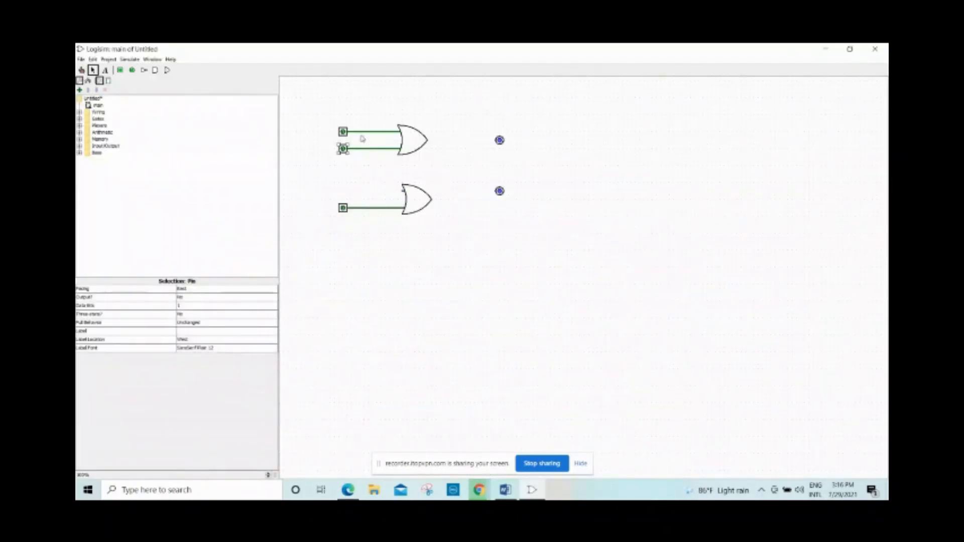
left_click_drag(367, 133, 404, 191)
left_click(356, 496)
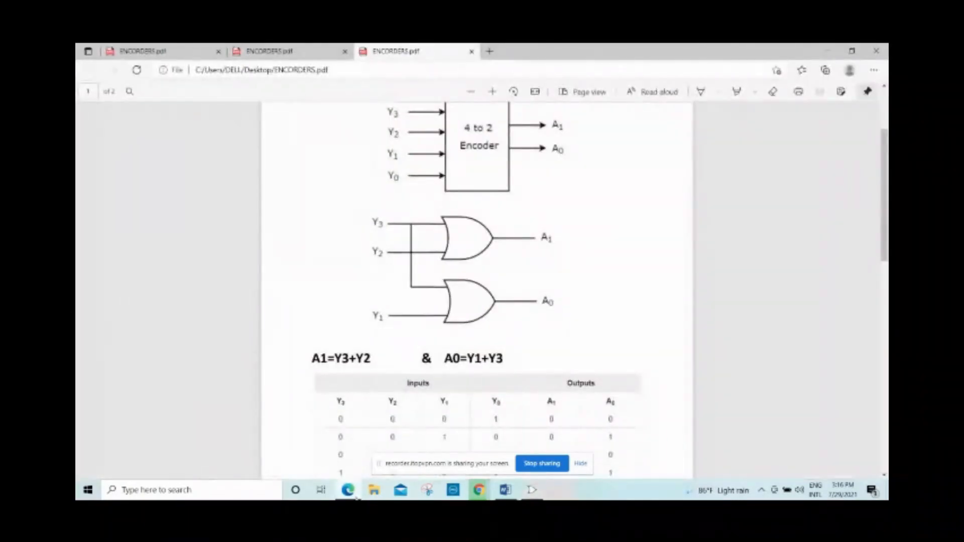
left_click(356, 496)
Label the three input pins y3, y2 and y1 from top to bottom.
left_click(321, 143)
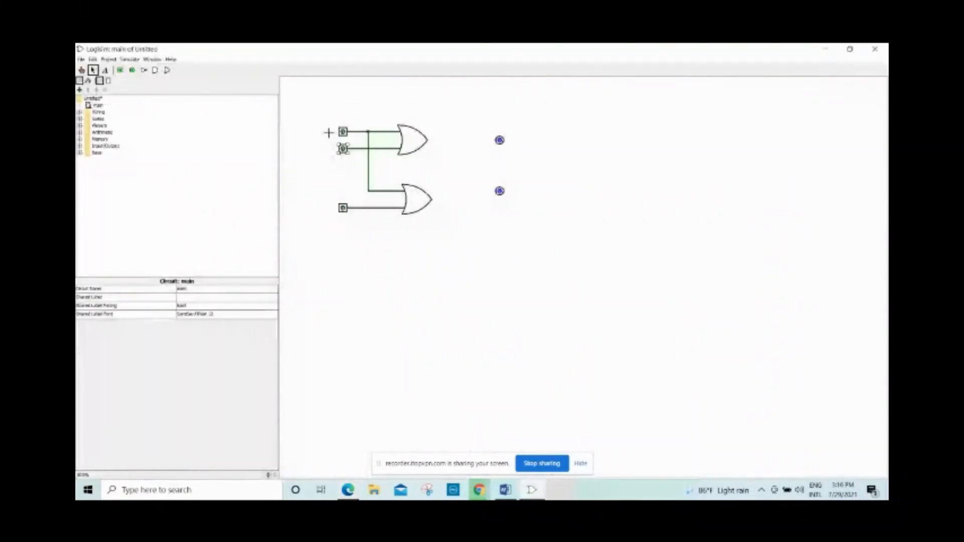
left_click(103, 69)
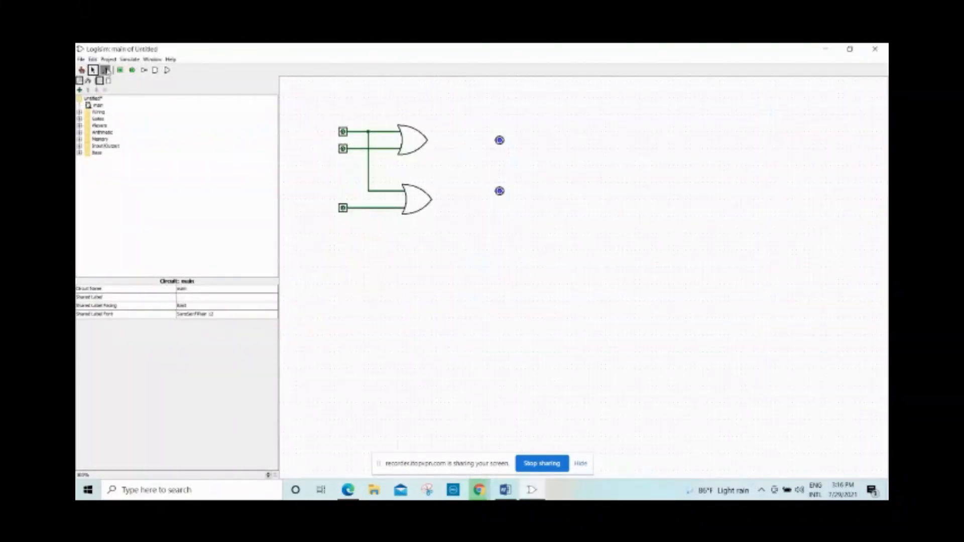
left_click(330, 132)
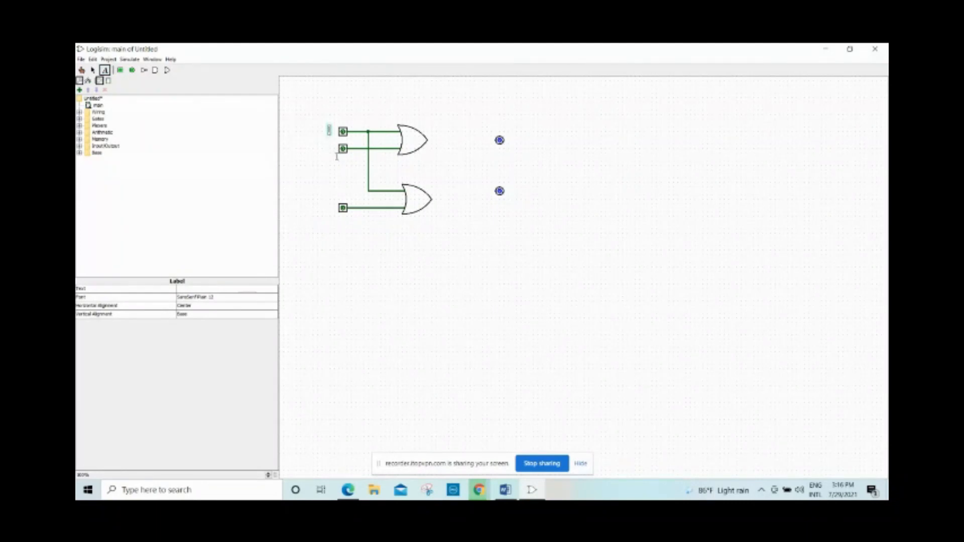
type("y3")
left_click(326, 148)
type("x2")
left_click(328, 206)
type("x1")
Wire the upper OR gate's output to the upper output pin.
left_click(509, 141)
left_click(501, 141)
key("ctrl+2")
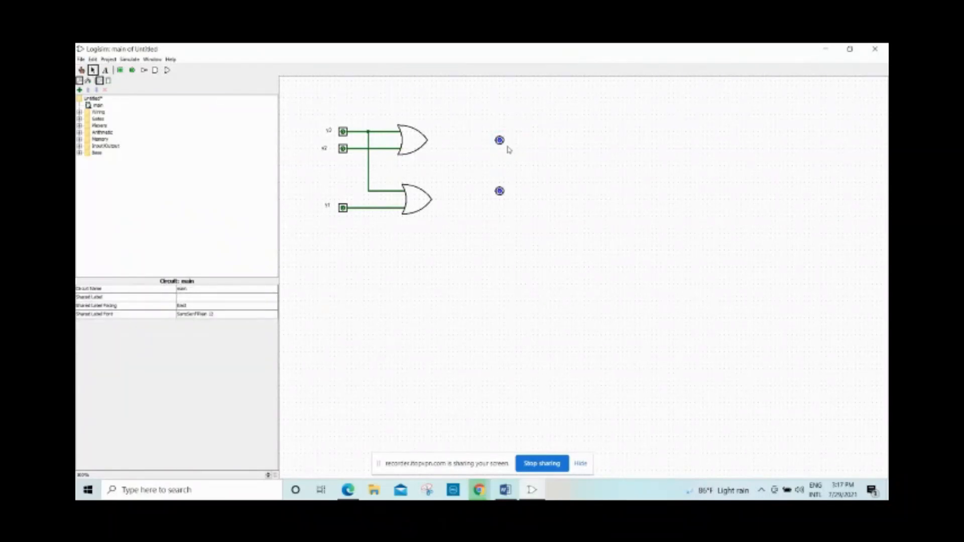
left_click_drag(499, 140, 429, 142)
Move the lower output pin level with the lower OR gate, delete the stray wire segments and wire the gate's output to the pin.
mouse_move(500, 190)
left_mouse_down()
mouse_move(452, 191)
mouse_move(502, 201)
left_mouse_up()
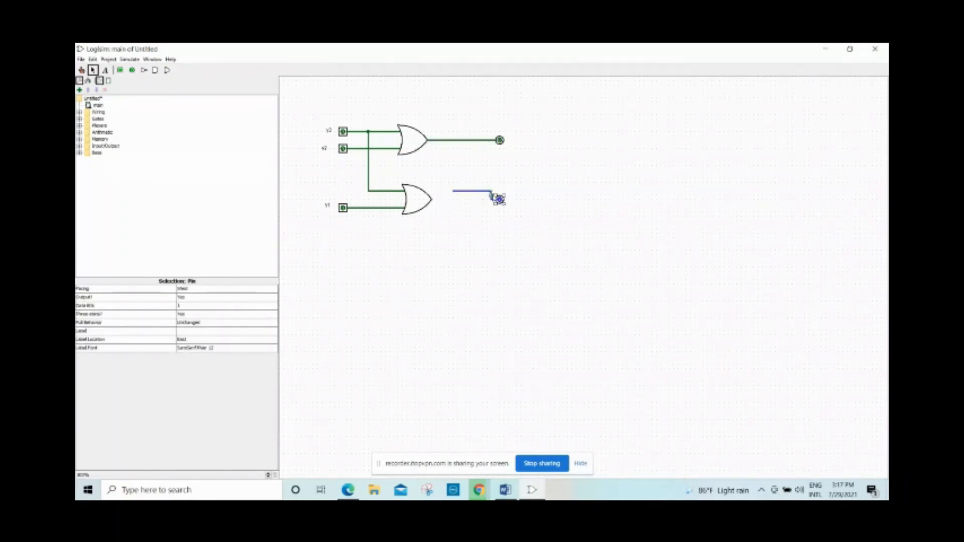
left_click(492, 195)
key("Delete")
left_click(469, 192)
key("Delete")
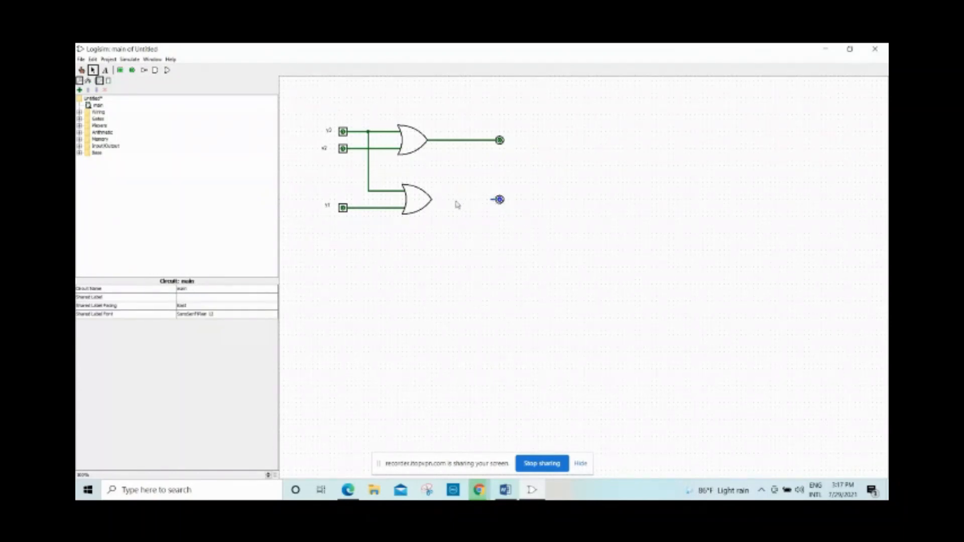
left_click_drag(496, 200, 433, 205)
Label the upper output pin A1 and the lower output pin A0.
left_click(105, 70)
left_click(504, 148)
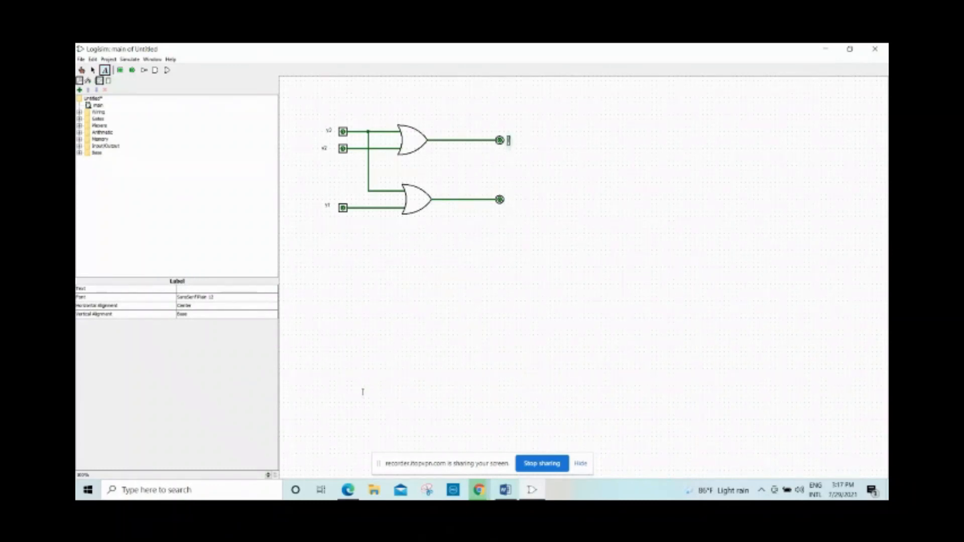
left_click(344, 494)
left_click(344, 494)
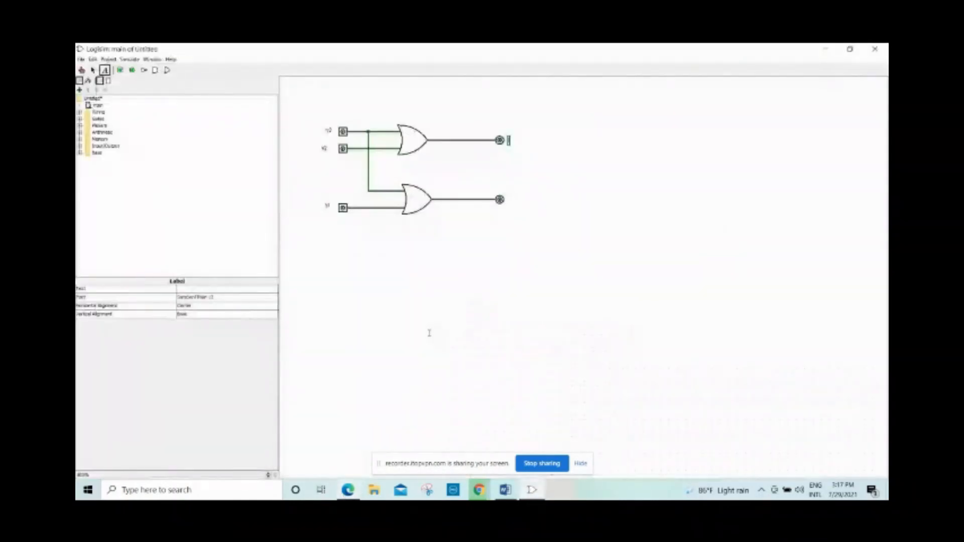
type("A1")
left_click(511, 199)
type("A1")
left_click(534, 197)
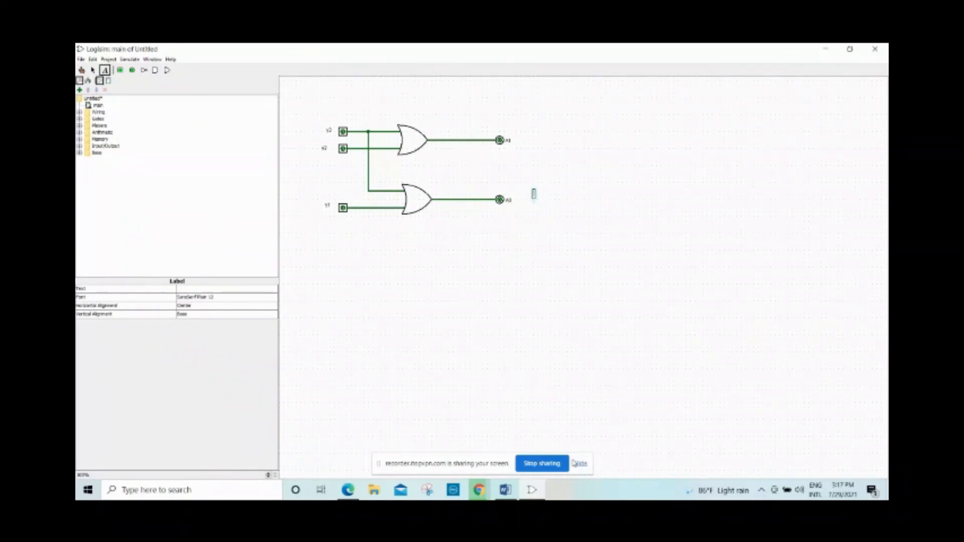
Switch to ENCORDERS.pdf and set the drawing pen to orange with a thinner stroke.
left_click(348, 490)
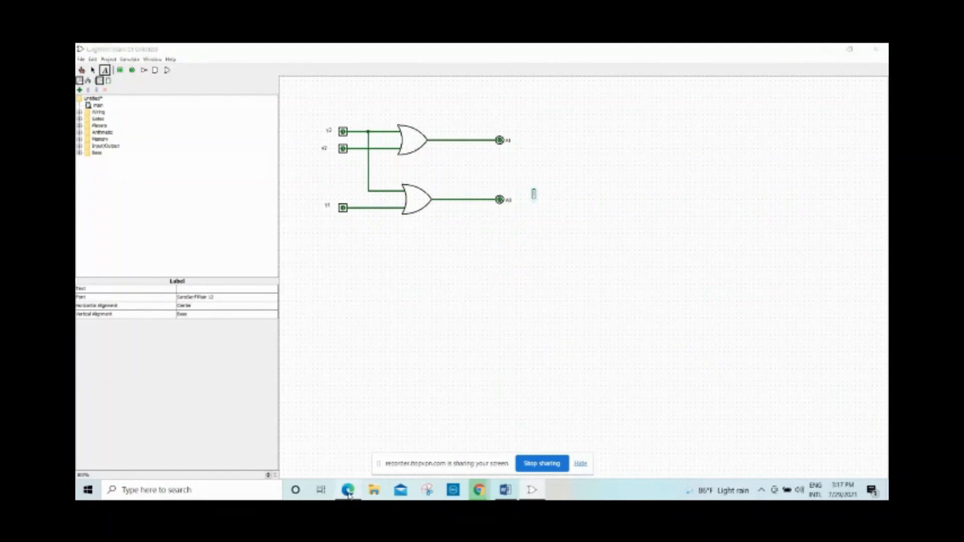
left_click(701, 92)
left_click(718, 92)
left_click(648, 153)
left_click(636, 290)
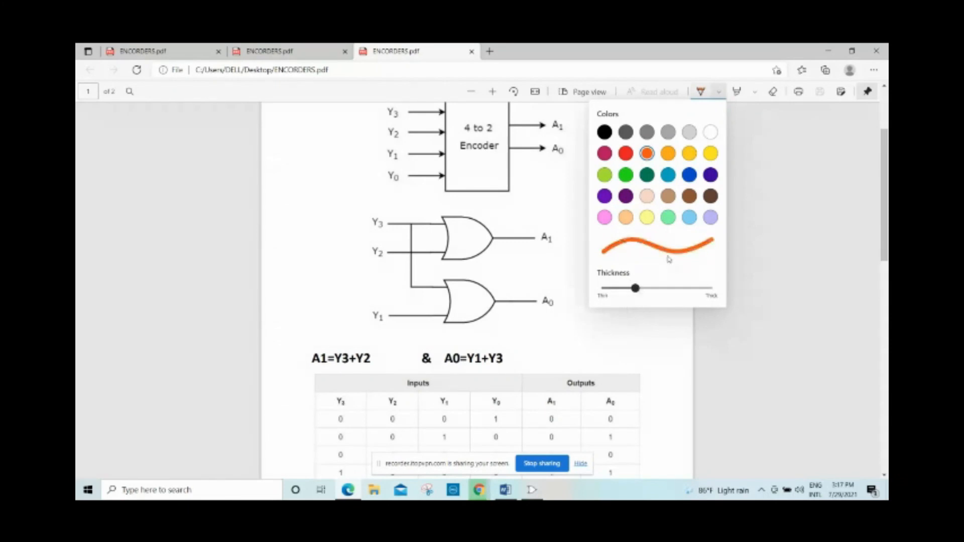
scroll(583, 351, "down", 4)
left_click(618, 289)
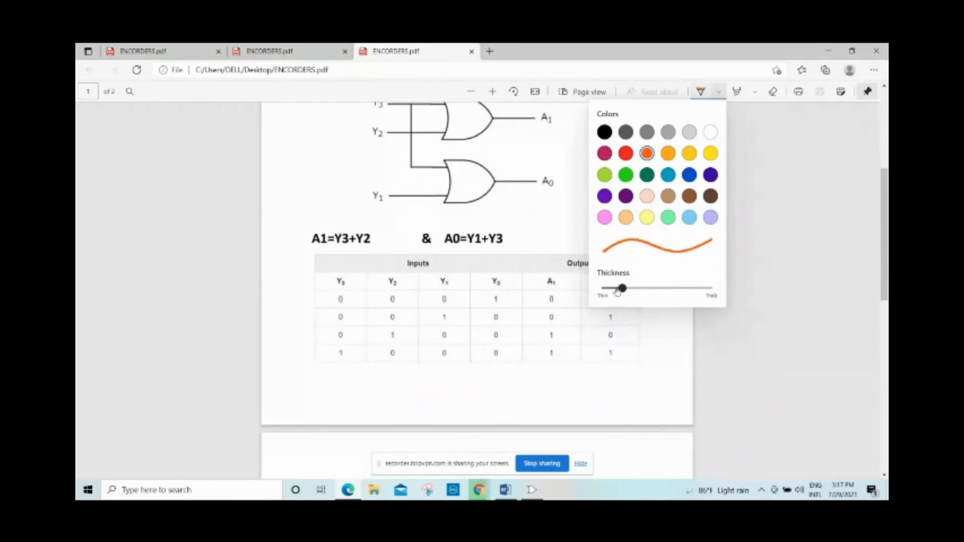
Mark the first truth-table row's Y3, Y2, Y1, A1 and A0 values, compare them with the Logisim circuit using the Poke tool, and tick the row.
left_click(297, 302)
left_click(338, 303)
left_click_drag(384, 305, 453, 304)
left_click(550, 300)
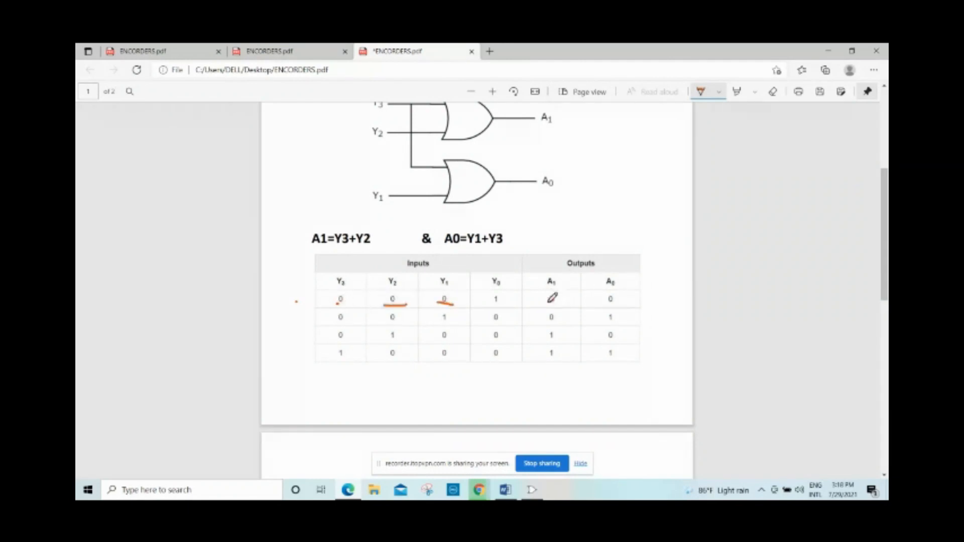
left_click(609, 302)
left_click(532, 489)
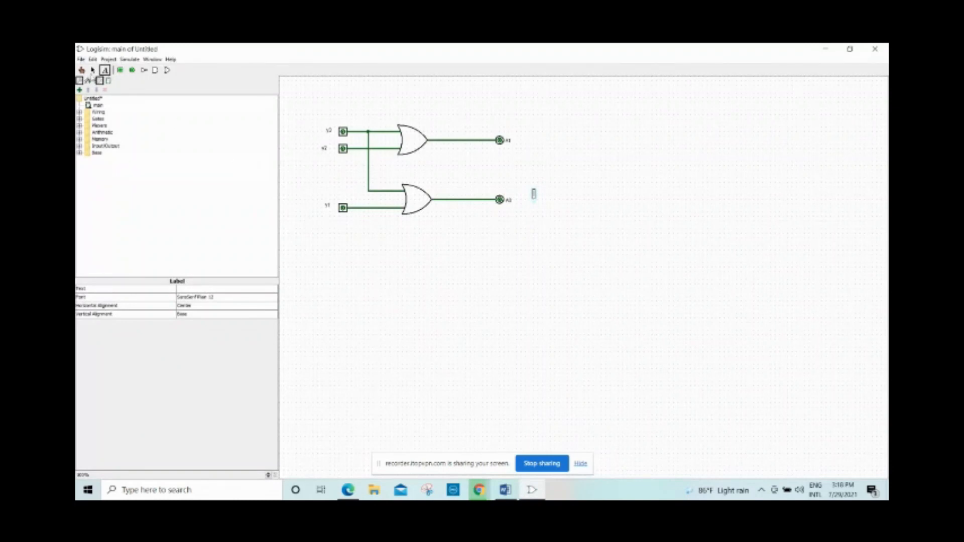
left_click(82, 70)
left_click(348, 490)
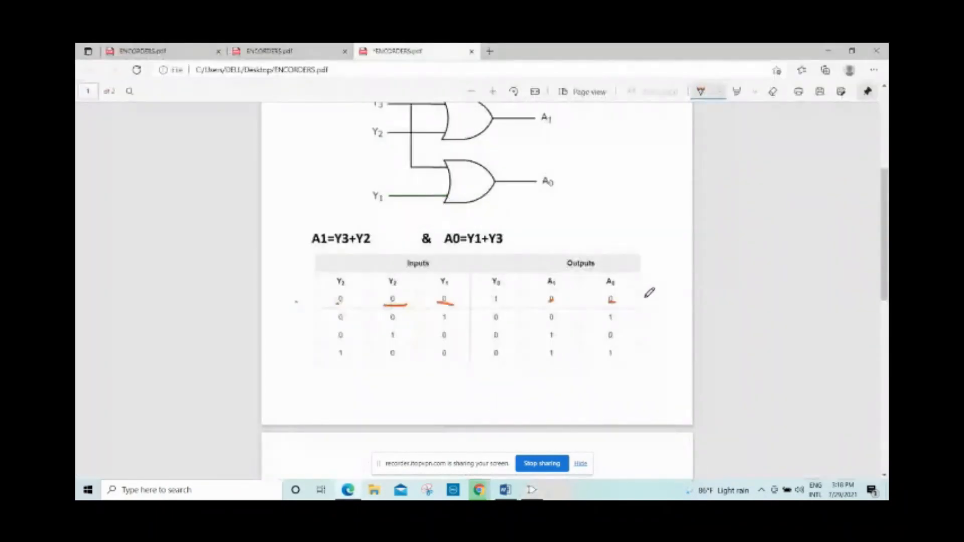
Underline the second truth-table row's values, set only input y1 to 1 in the Logisim circuit to test it, and tick the row.
left_click_drag(338, 325, 454, 319)
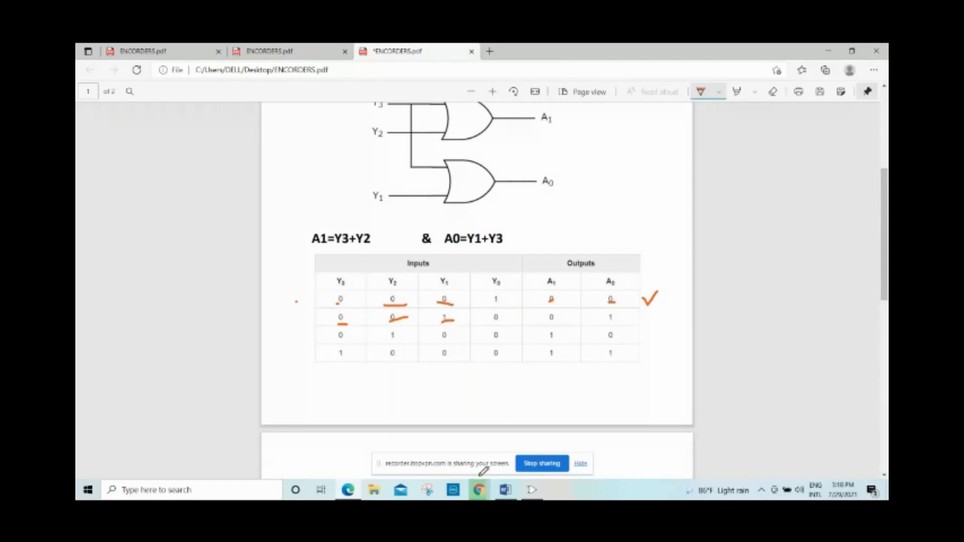
left_click(532, 490)
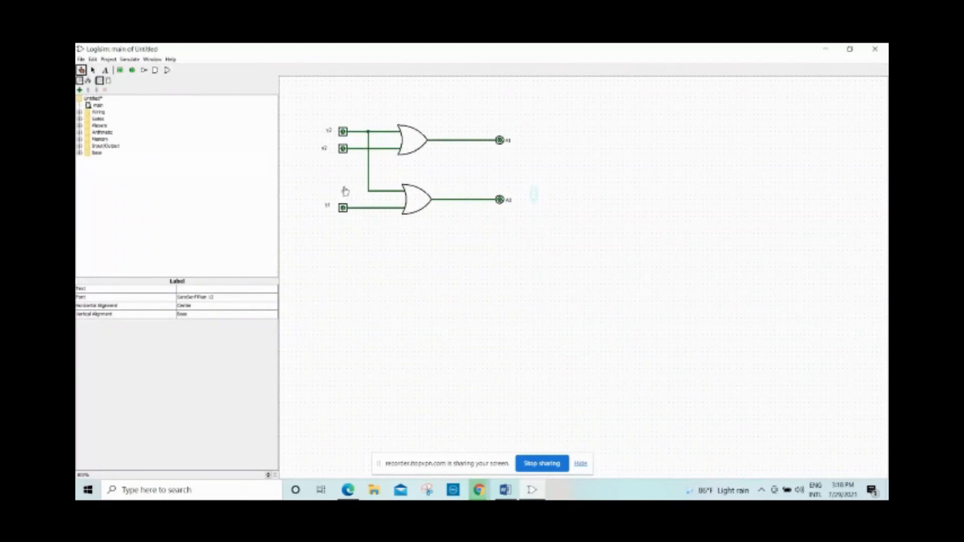
left_click(343, 208)
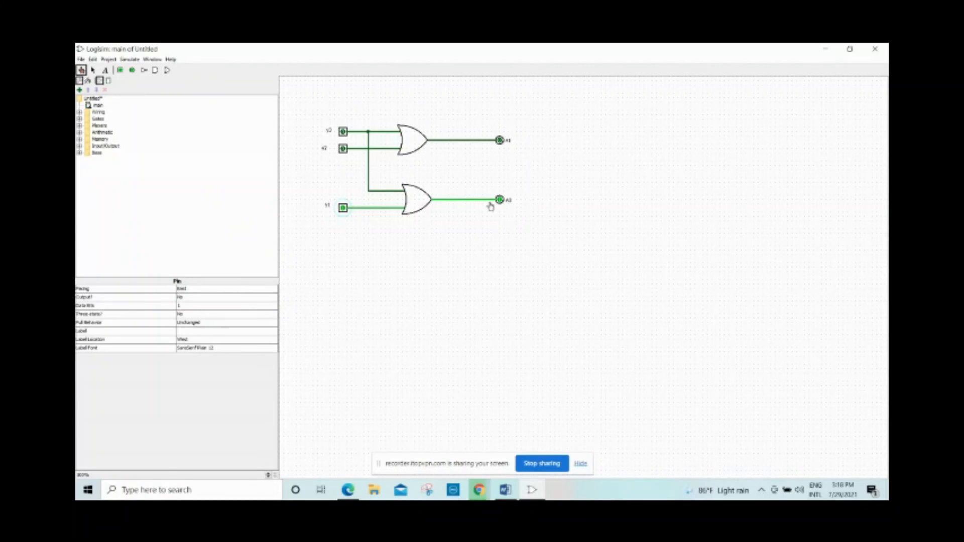
mouse_move(528, 497)
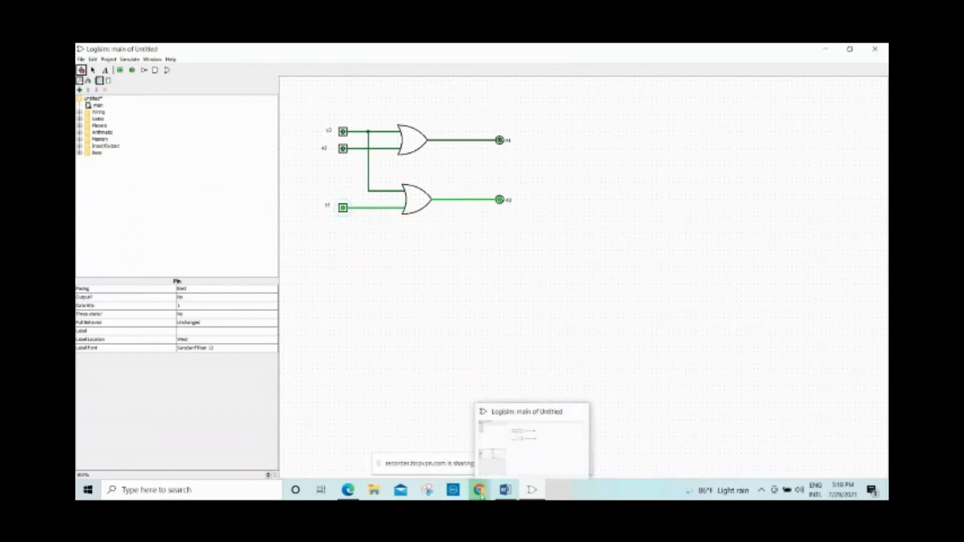
left_click(348, 493)
mouse_move(549, 320)
left_mouse_down()
mouse_move(625, 319)
mouse_move(660, 305)
left_mouse_up()
Underline the third truth-table row's values, test it in Logisim with y1 at 0 and y2 at 1, and tick the row.
left_click_drag(335, 337, 455, 340)
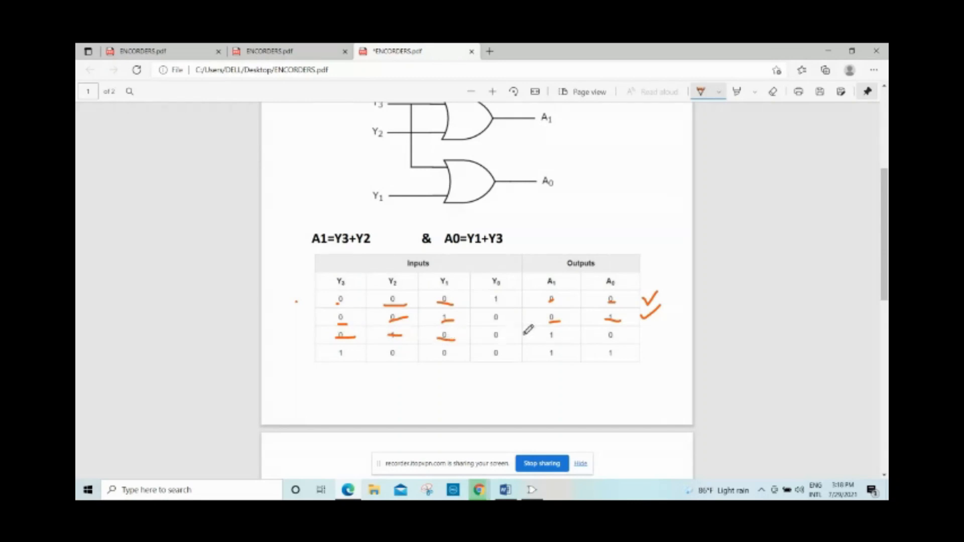
left_click_drag(544, 340, 615, 337)
left_click(532, 490)
left_click(342, 209)
left_click(344, 152)
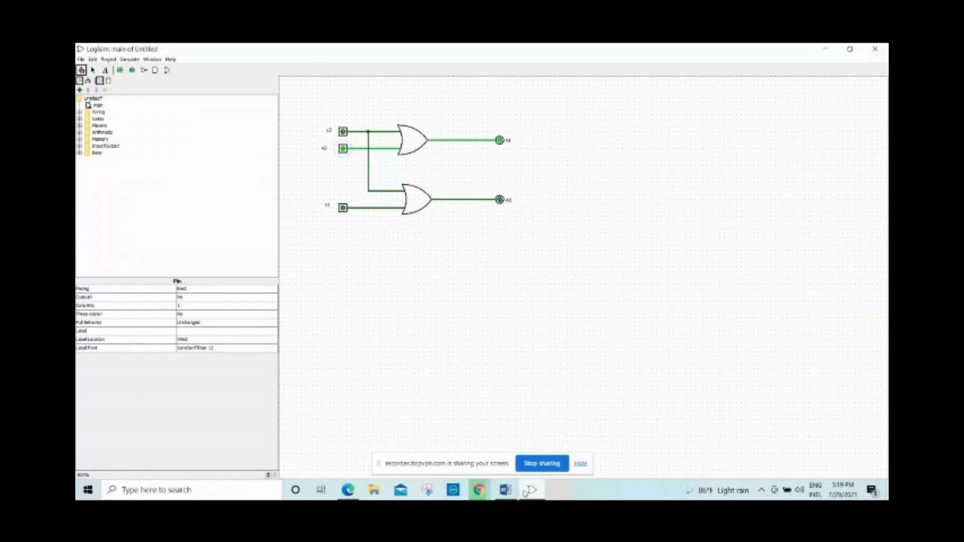
left_click(346, 497)
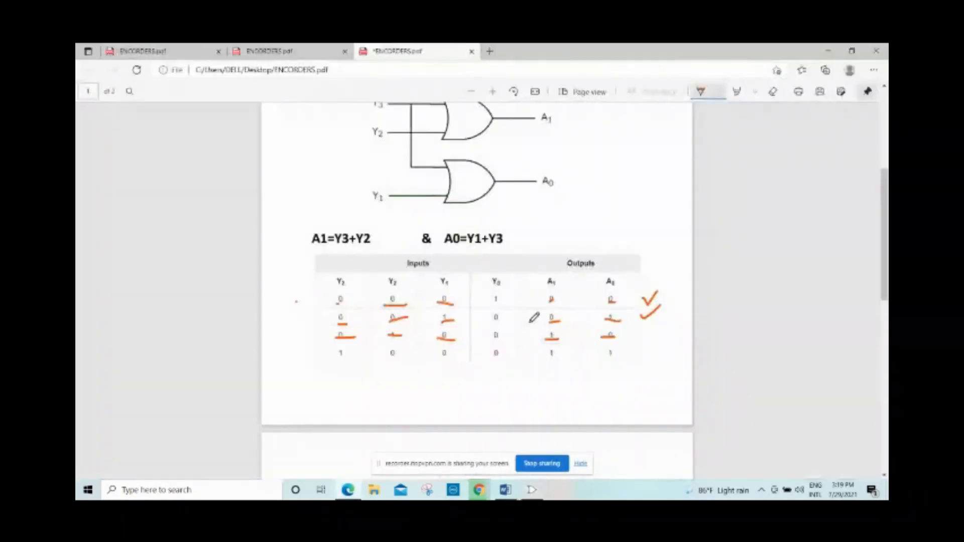
left_click_drag(645, 333, 660, 327)
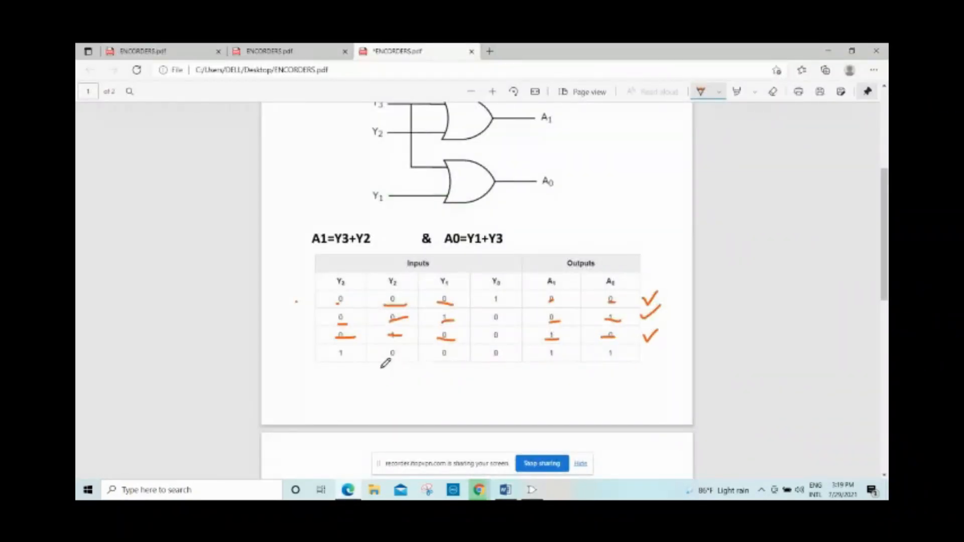
Underline the fourth truth-table row's input and output values and set y2 and y1 to 0 in the Logisim circuit.
left_click_drag(336, 358, 453, 360)
left_click_drag(547, 359, 616, 360)
left_click(530, 491)
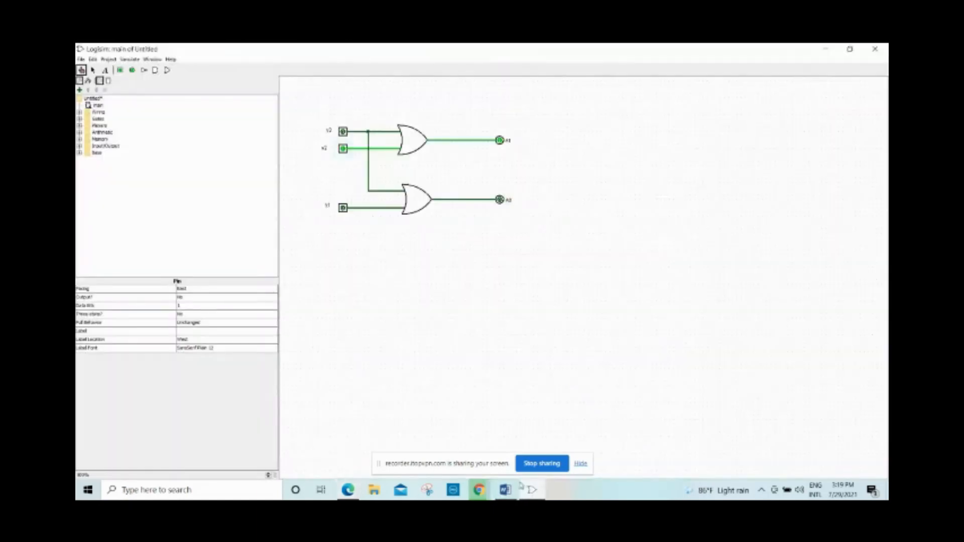
left_click(341, 150)
left_click(341, 209)
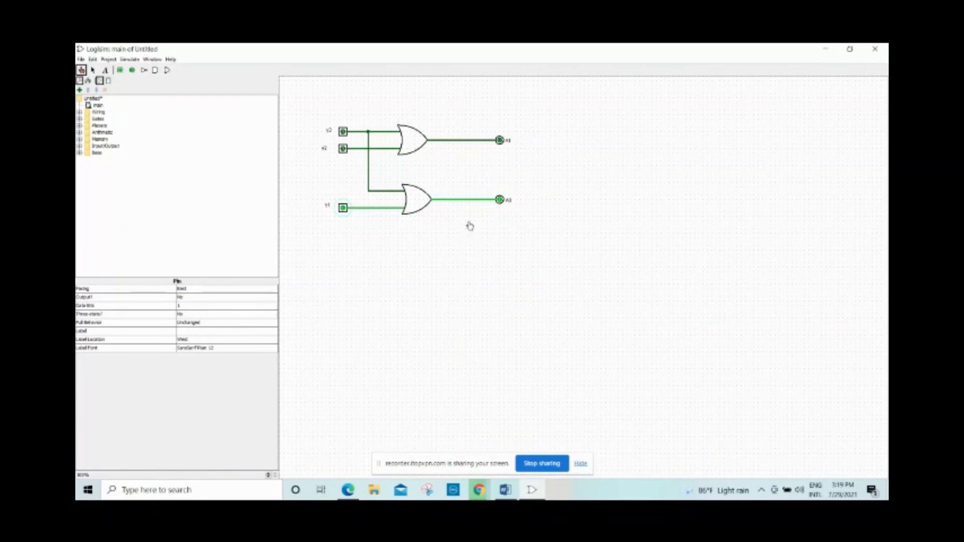
left_click(342, 210)
left_click(349, 492)
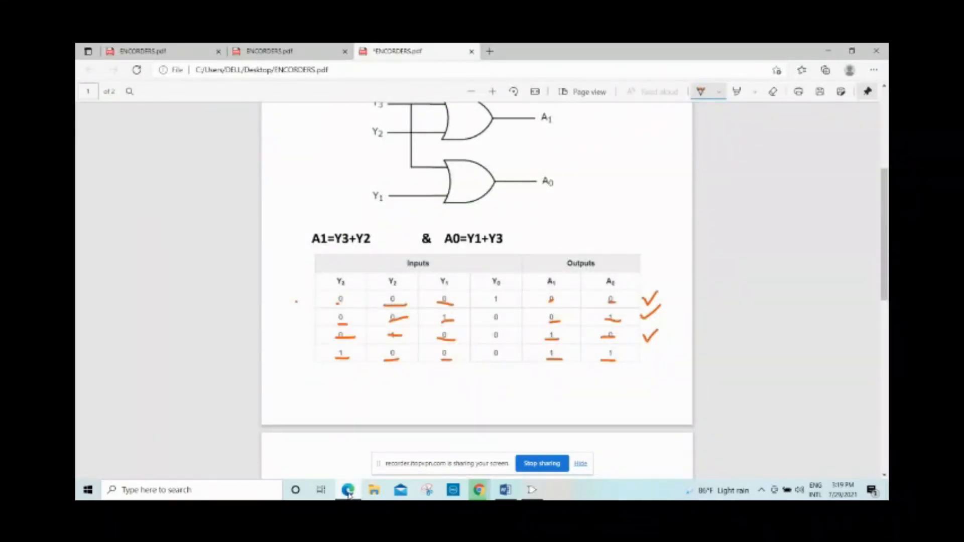
left_click(348, 494)
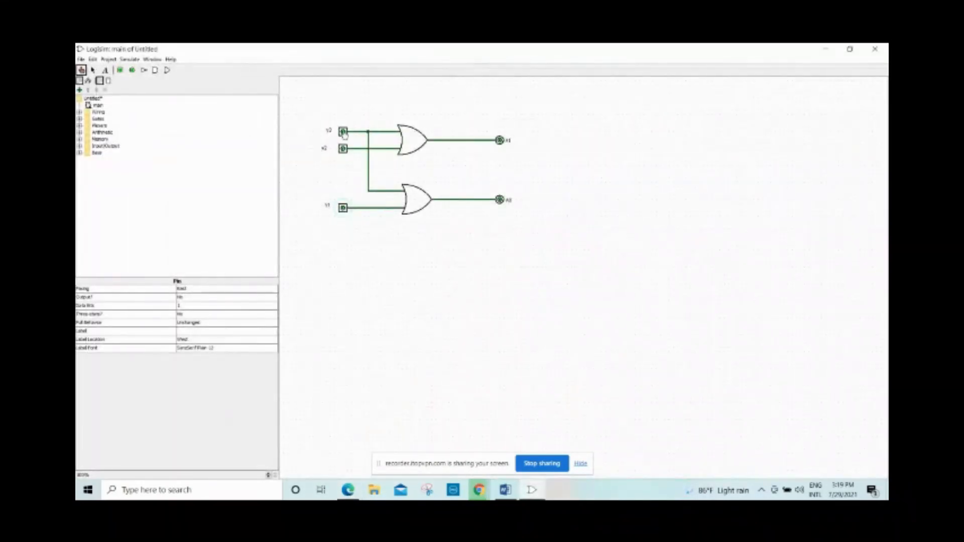
Set y3 to 1 with y2 and y1 at 0 in Logisim, and tick the fourth truth-table row in the PDF.
left_click(344, 132)
left_click(343, 149)
left_click(344, 150)
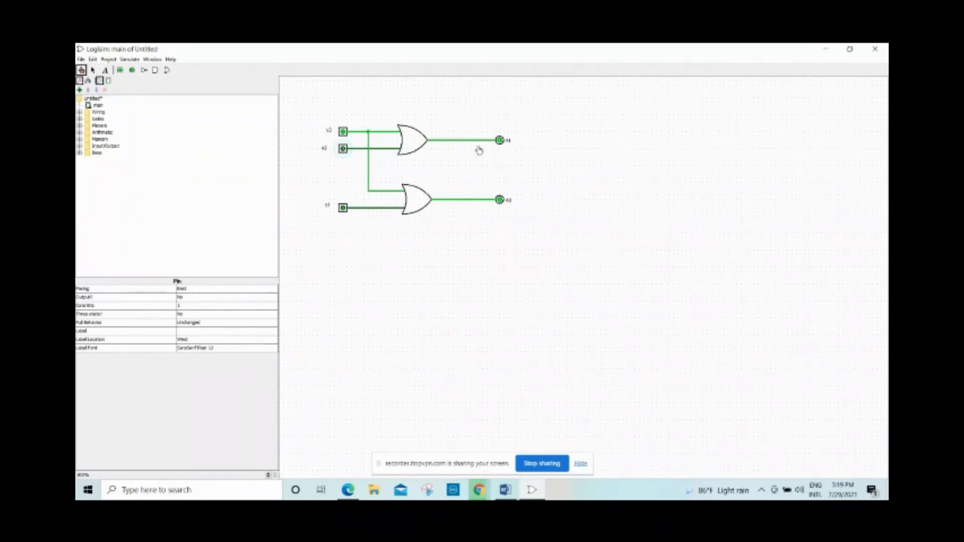
left_click(348, 490)
right_click(347, 490)
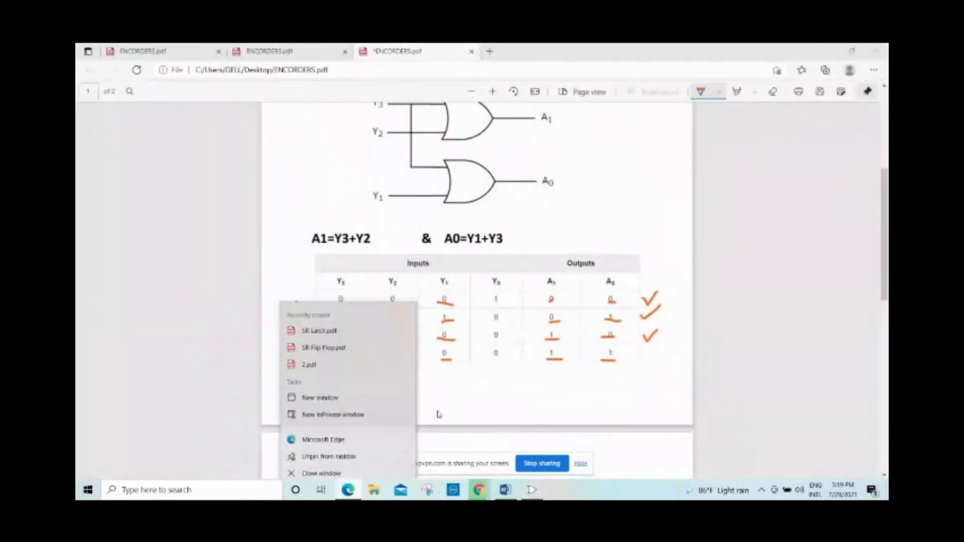
left_click(637, 362)
left_click_drag(636, 359, 660, 345)
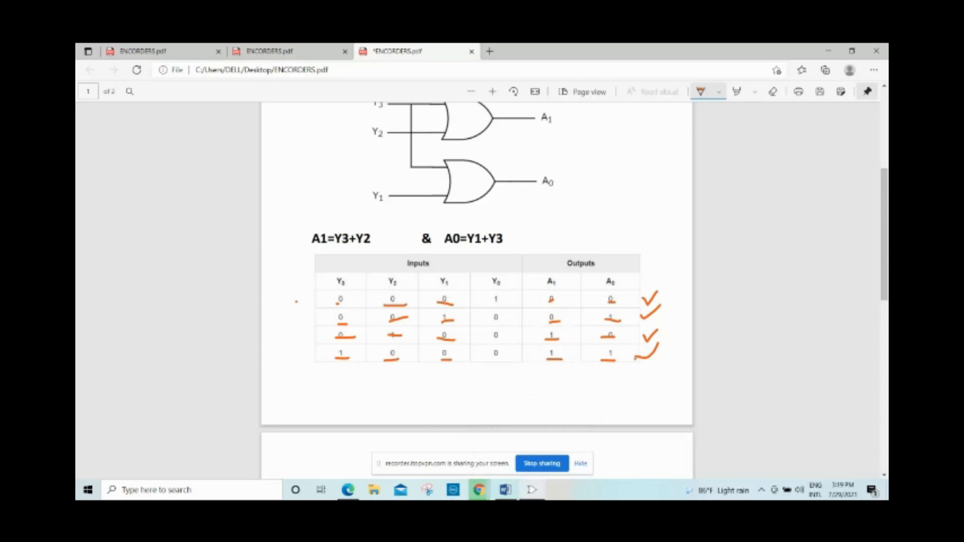
Switch to ASSignment 02.pdf in Edge and read the introduction in the Decoders section.
mouse_move(485, 495)
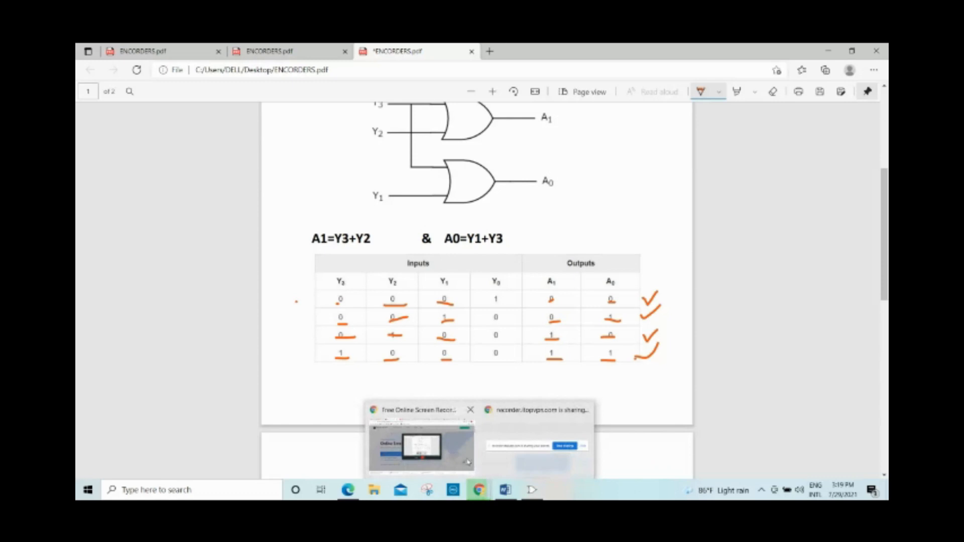
left_click(432, 442)
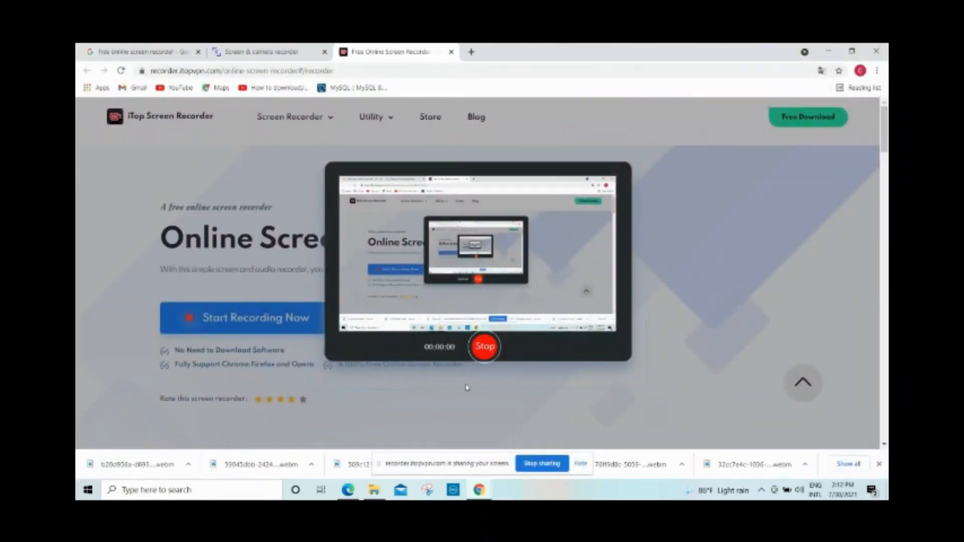
left_click(346, 493)
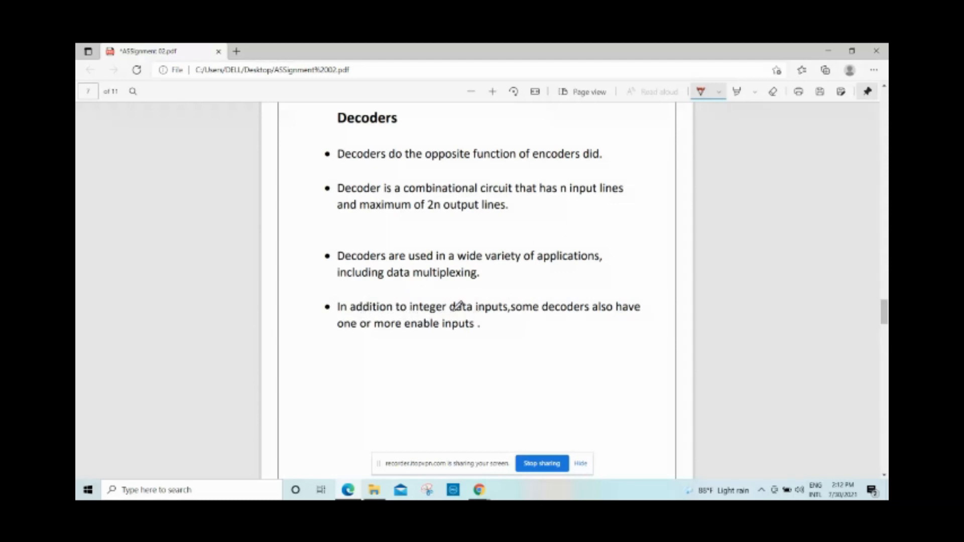
mouse_move(479, 490)
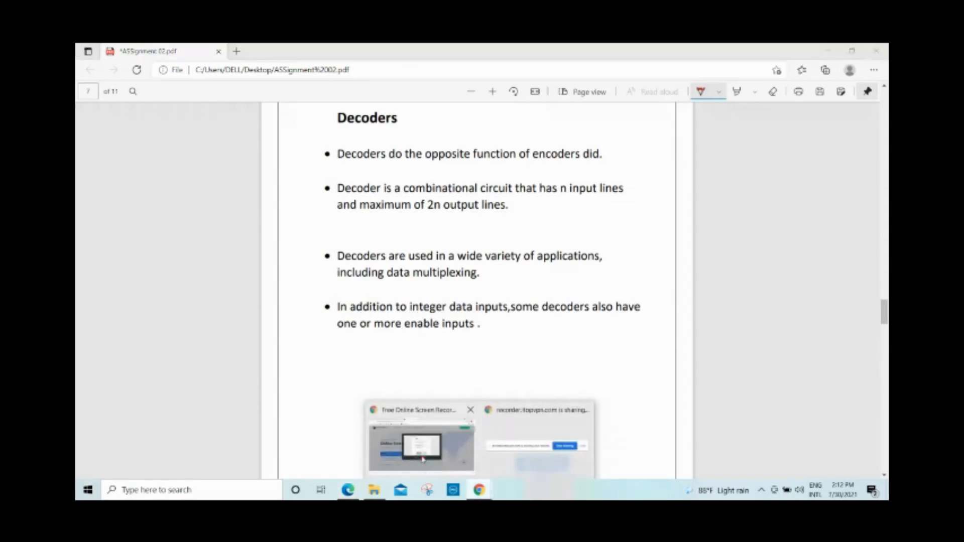
left_click(455, 407)
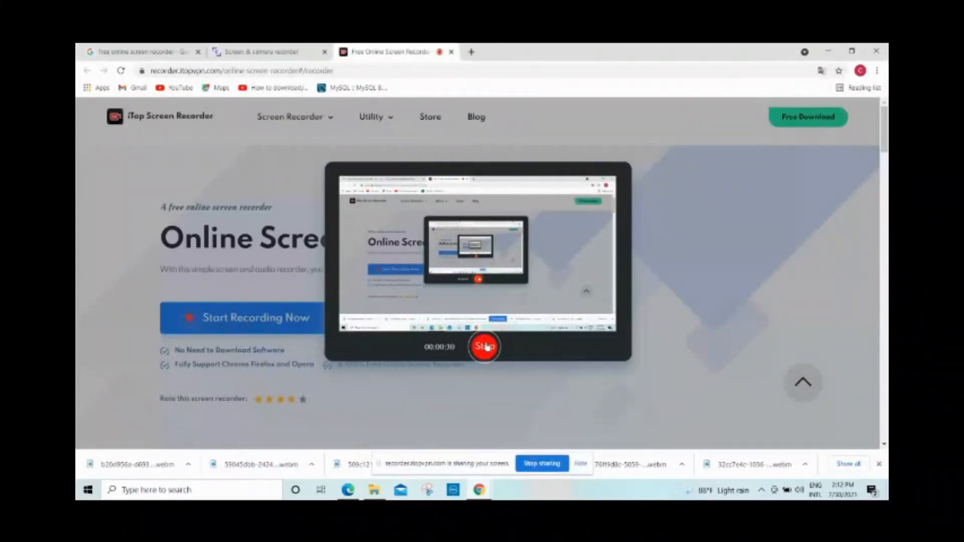
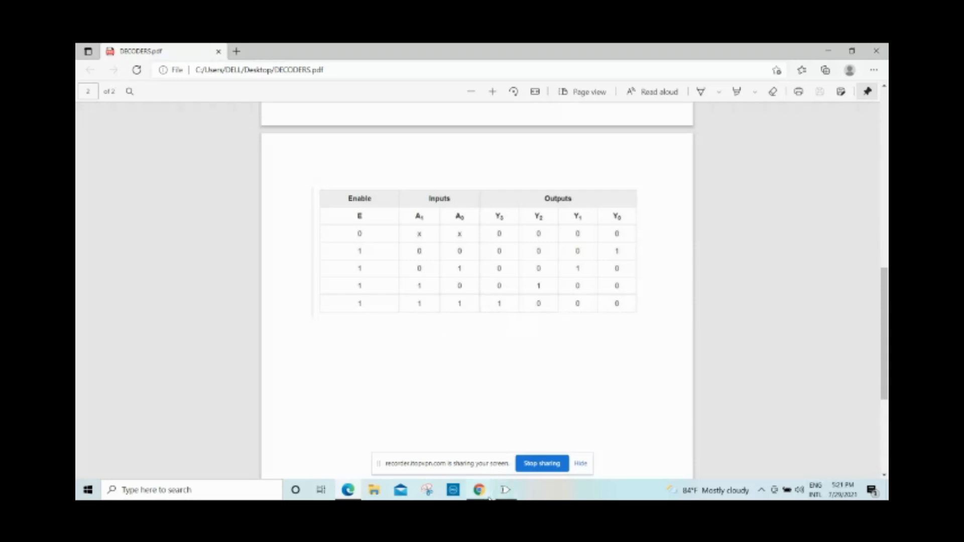
Review the truth table and the four-AND-gate circuit diagram in DECODERS.pdf, and return to the empty Logisim circuit.
mouse_move(488, 497)
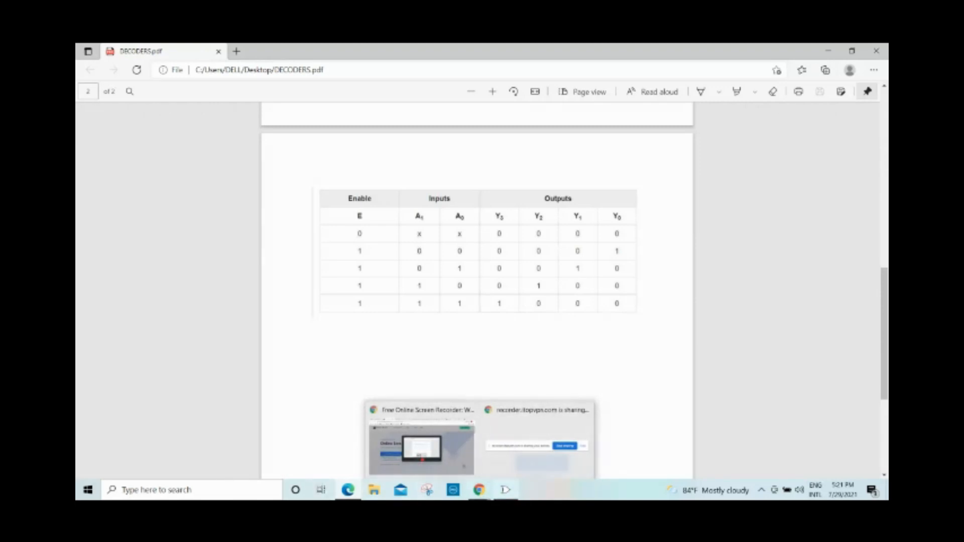
left_click(505, 490)
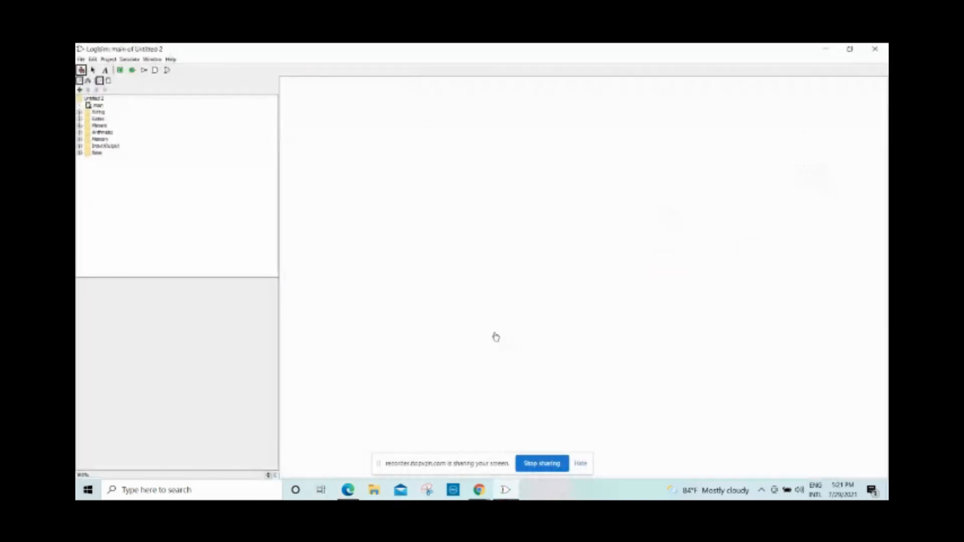
left_click(348, 490)
scroll(442, 309, "up", 2)
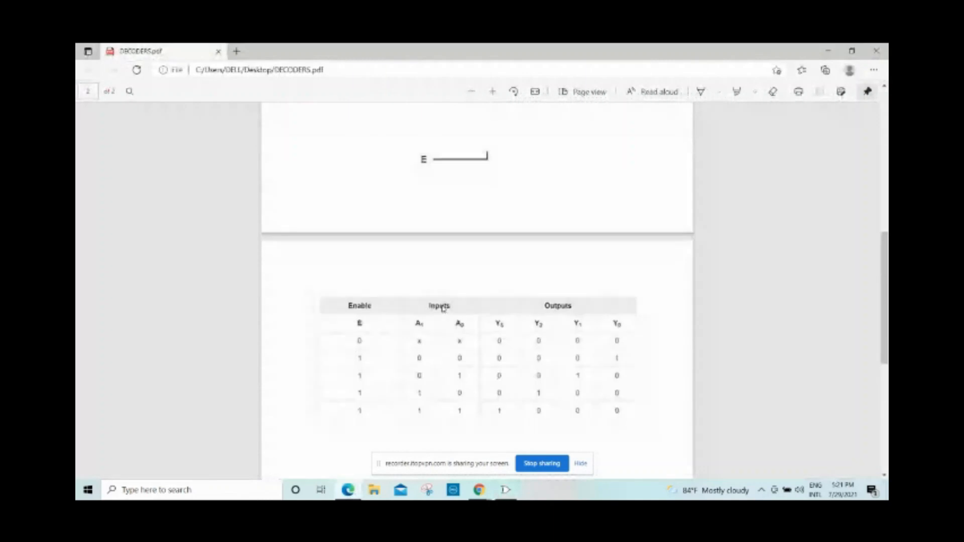
scroll(442, 308, "up", 5)
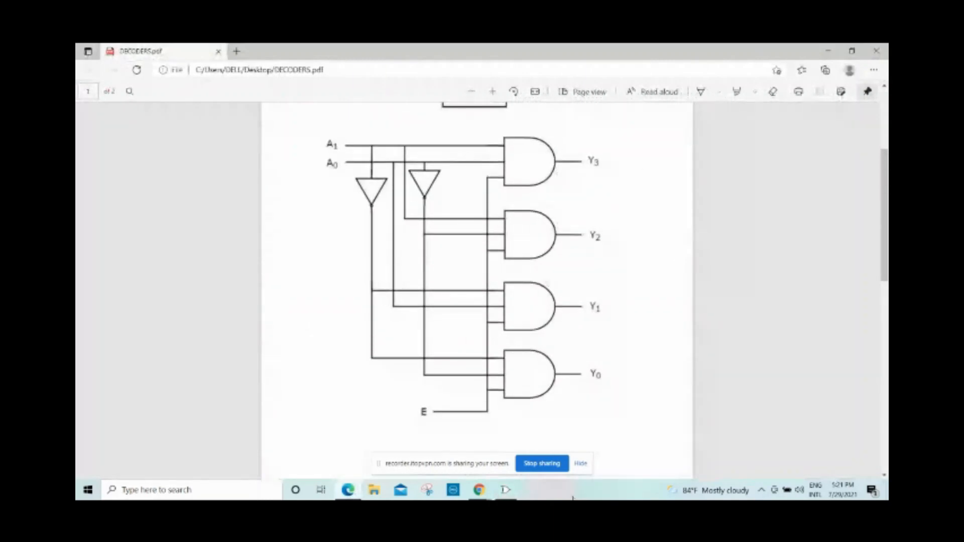
left_click(505, 490)
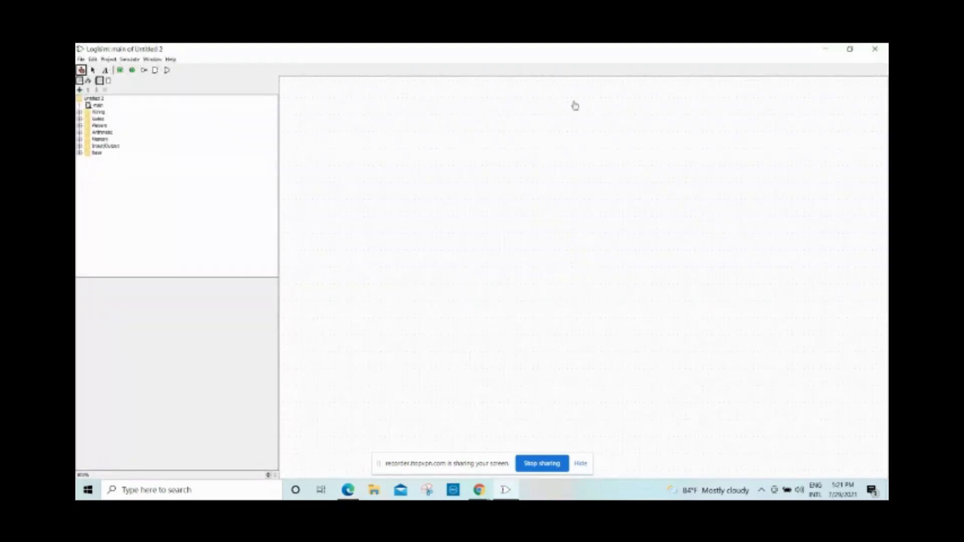
Place two input pins, one above the other, at the circuit's upper-left area.
left_click(121, 70)
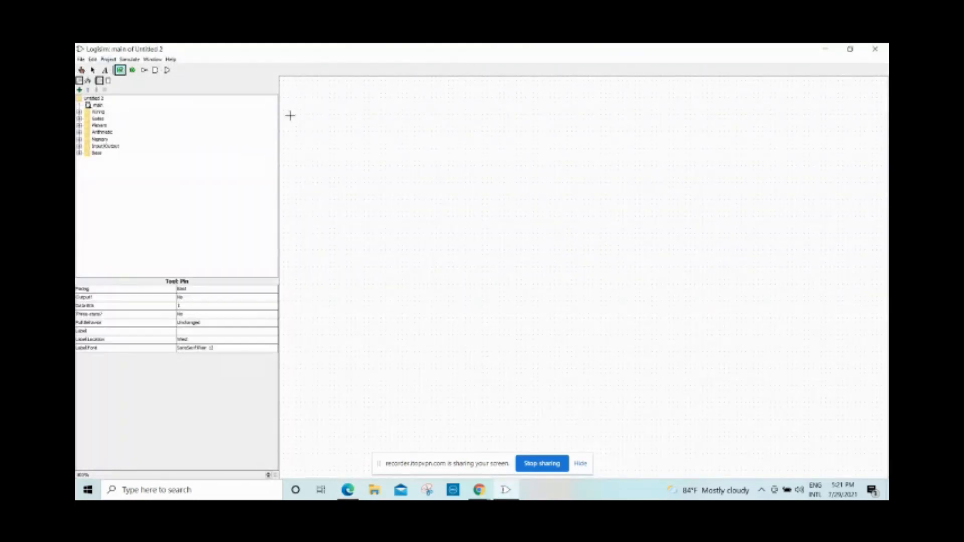
left_click(349, 149)
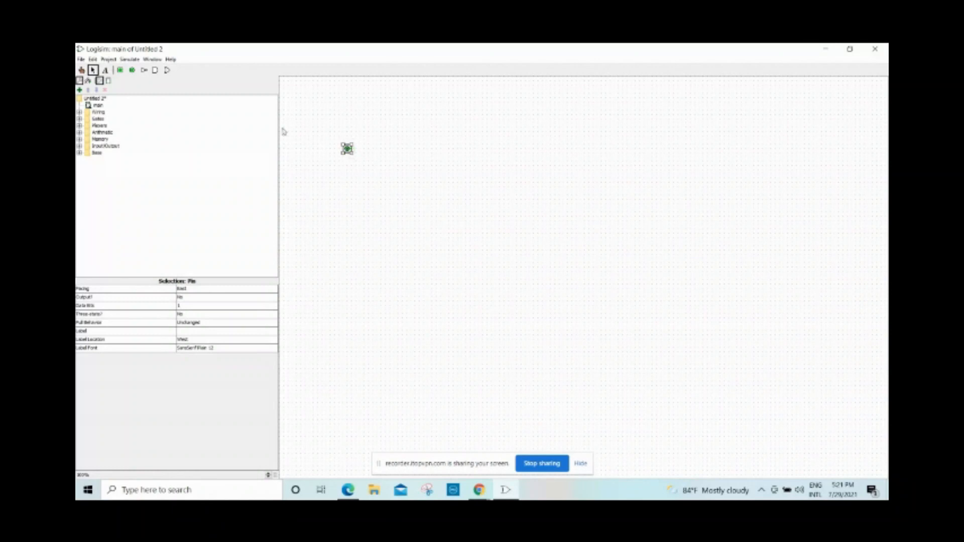
left_click(120, 71)
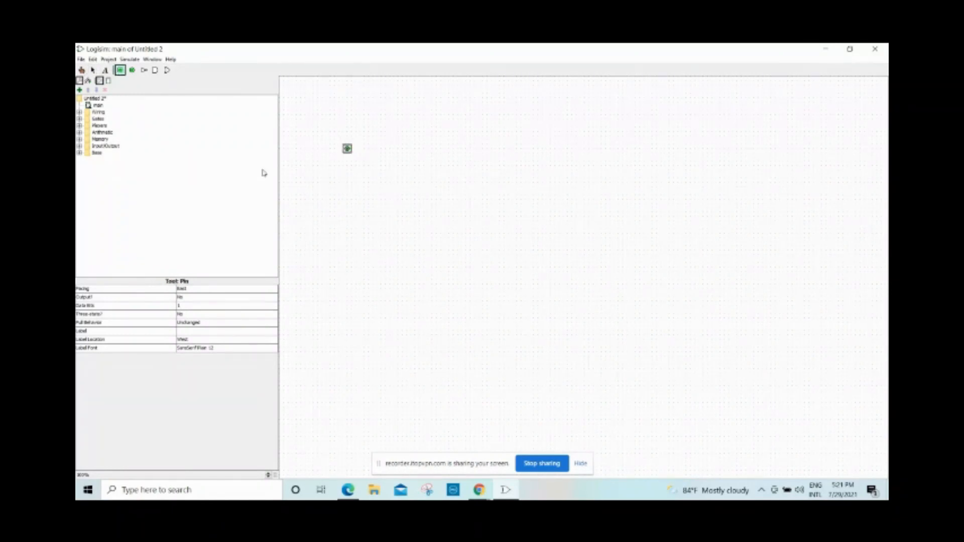
left_click(349, 168)
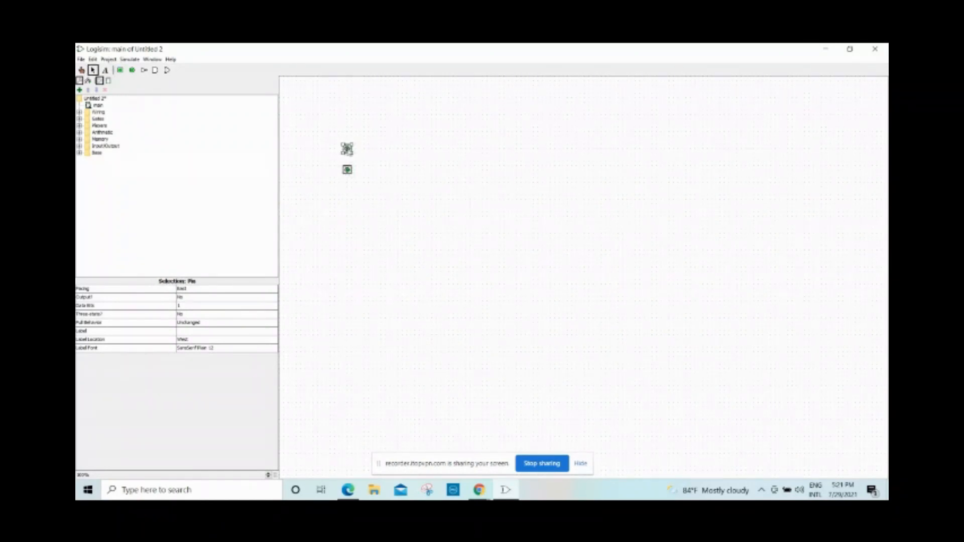
Label the upper input pin A1 and the lower input pin A0.
left_click(191, 332)
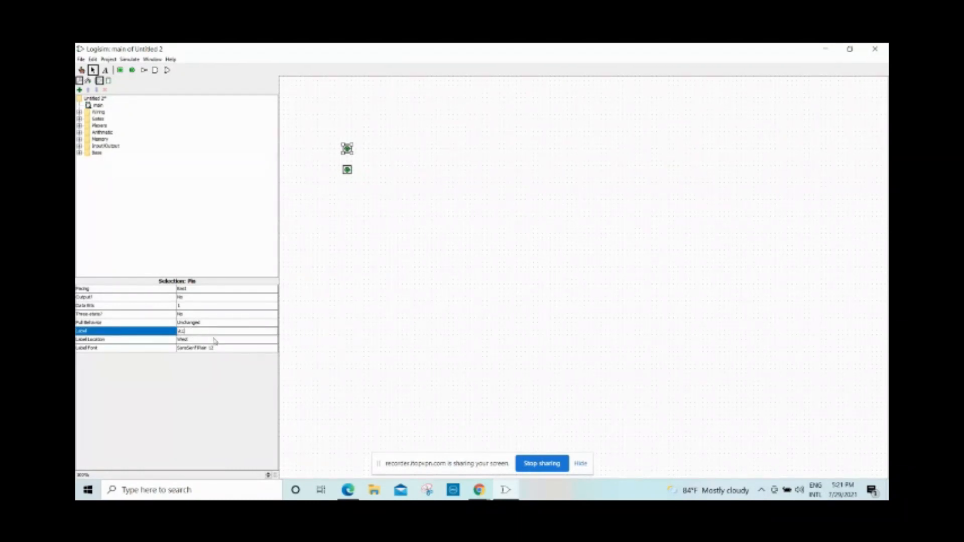
type("A1")
key("Return")
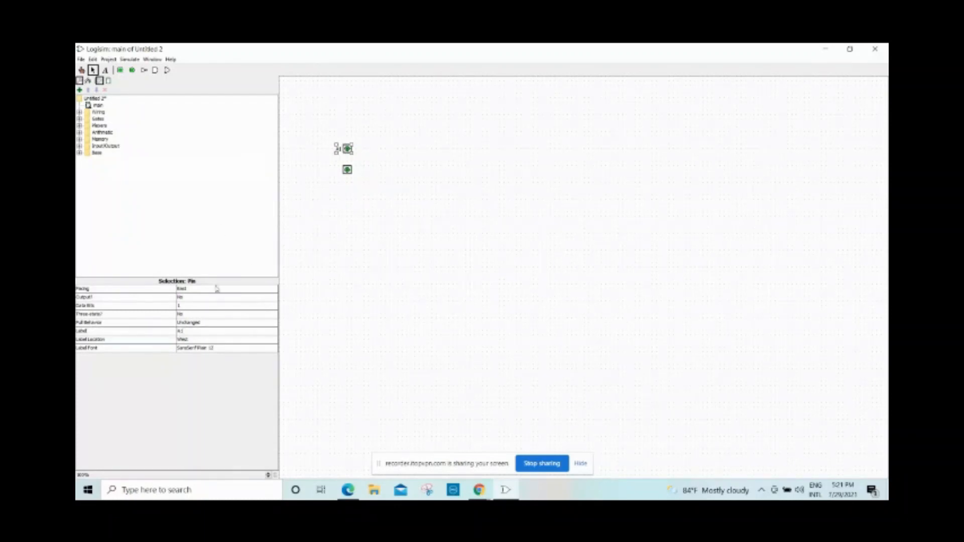
left_click(346, 169)
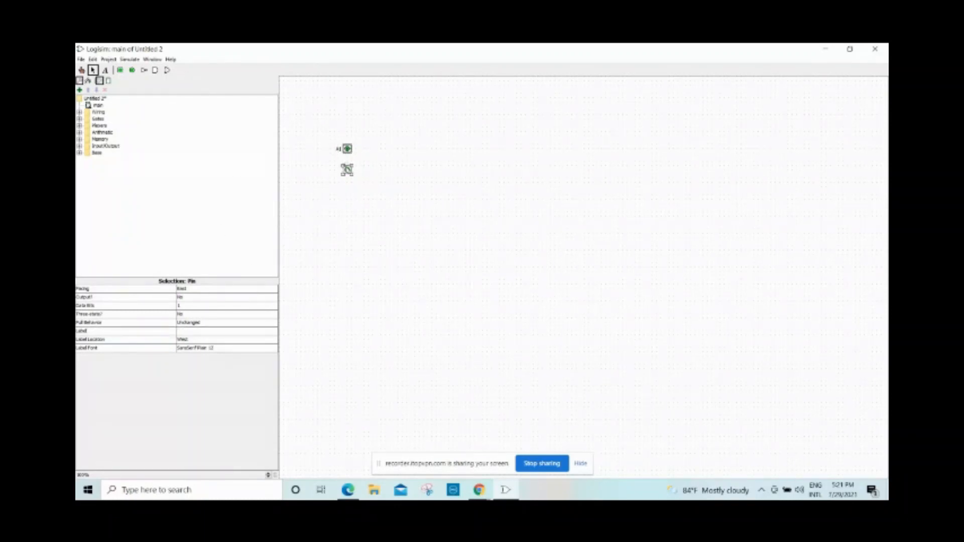
left_click(221, 331)
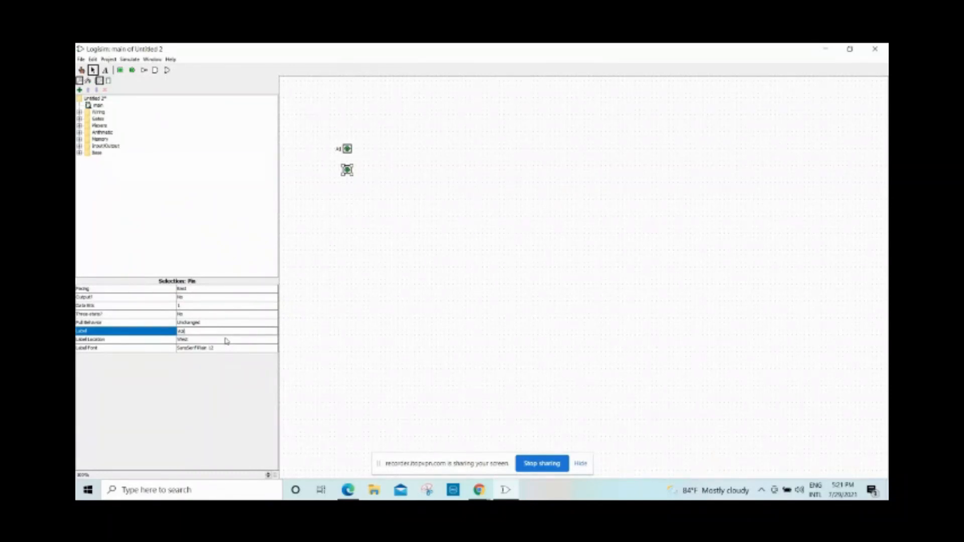
key("Return")
left_click(384, 156)
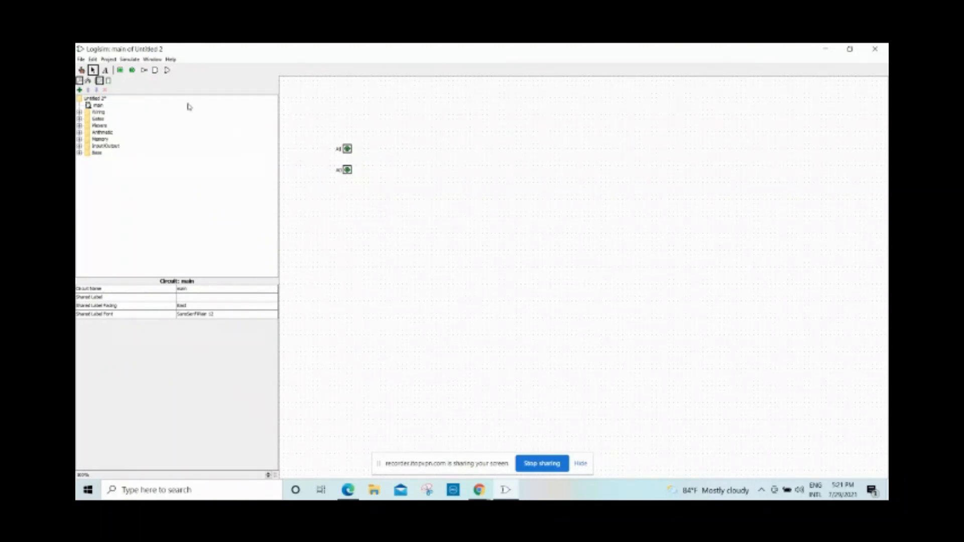
Place four output pins in a vertical column well to the right of the input pins, the first level with A1.
left_click(131, 70)
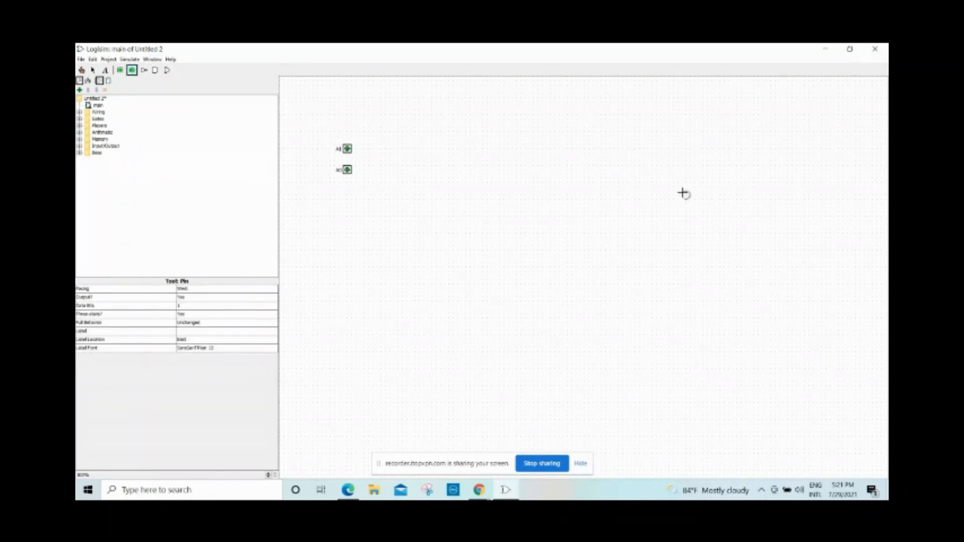
left_click(576, 148)
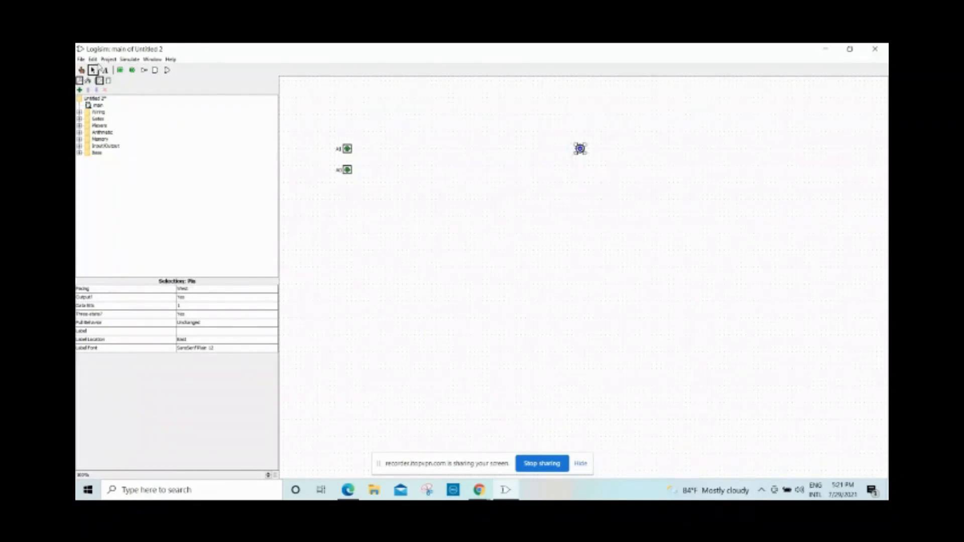
left_click(133, 71)
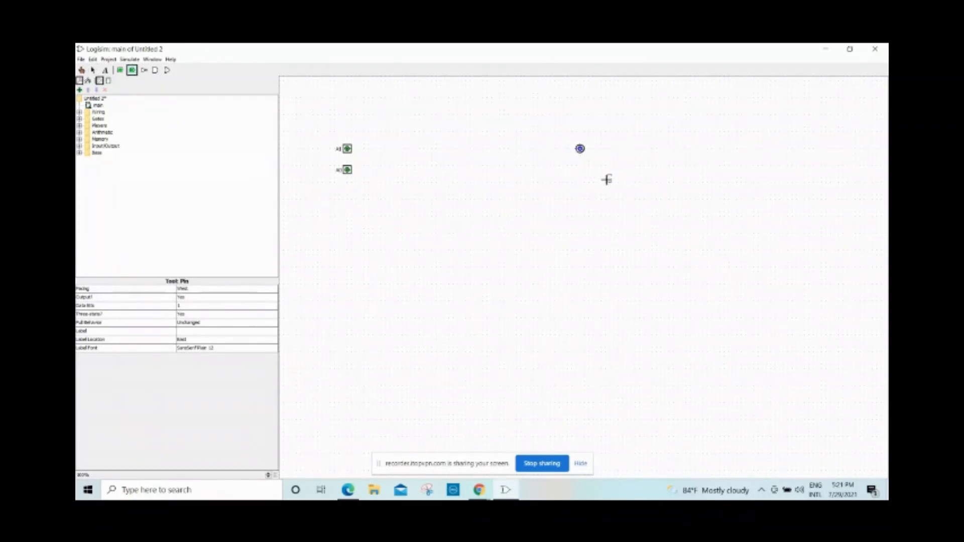
left_click(578, 225)
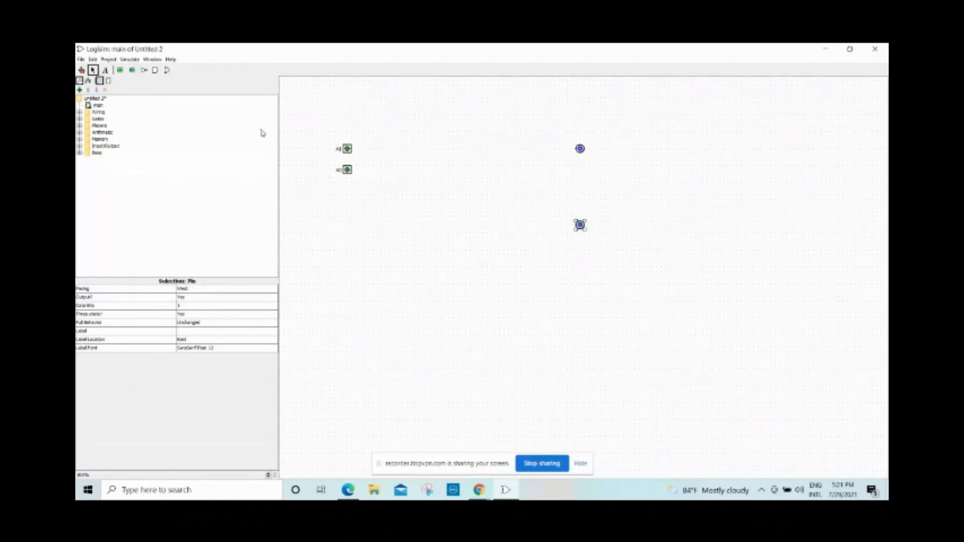
left_click(131, 71)
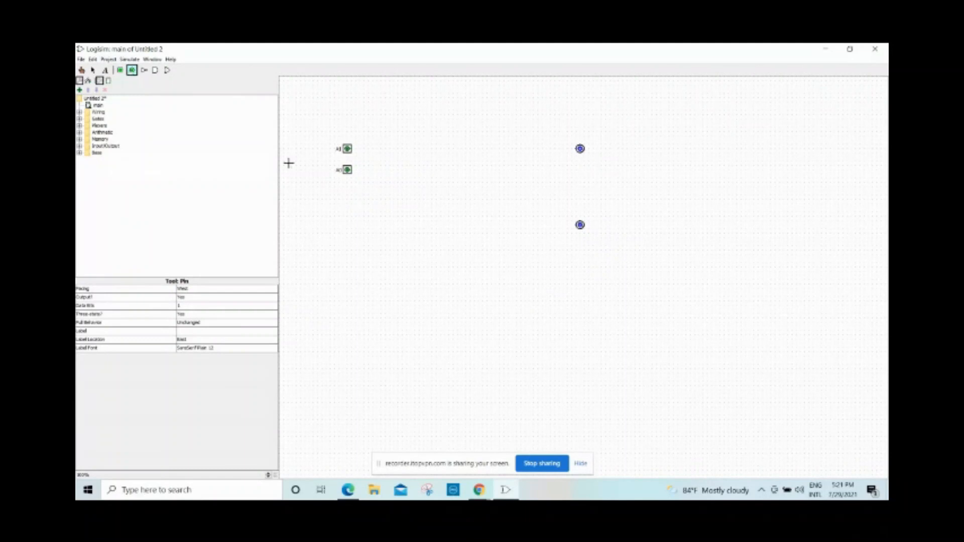
left_click(579, 300)
left_click(132, 71)
left_click(578, 402)
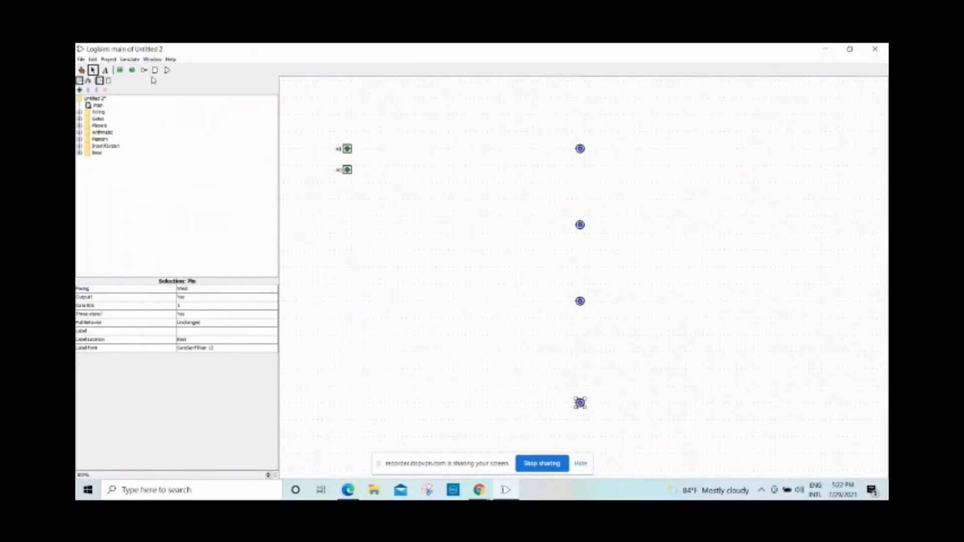
Place four AND gates, one just left of each output pin.
left_click(156, 70)
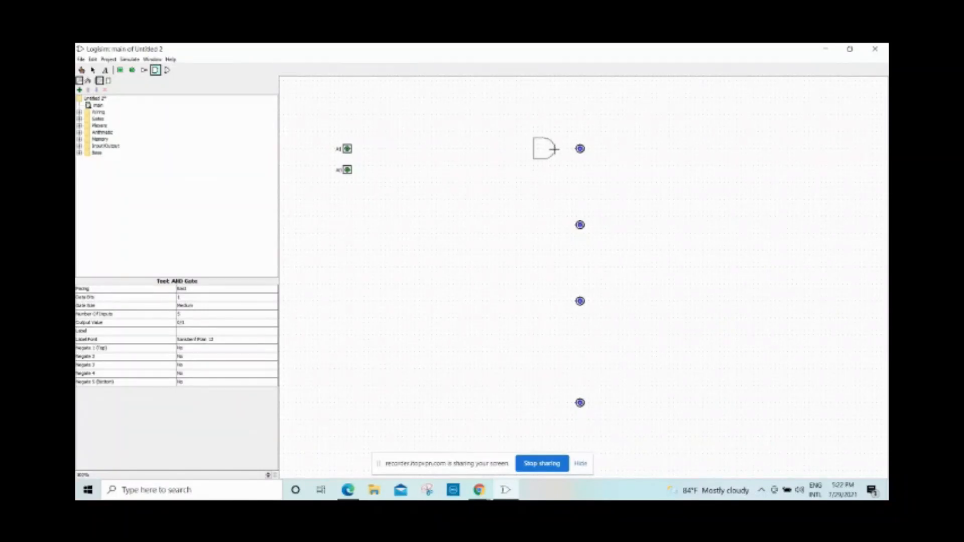
left_click(554, 149)
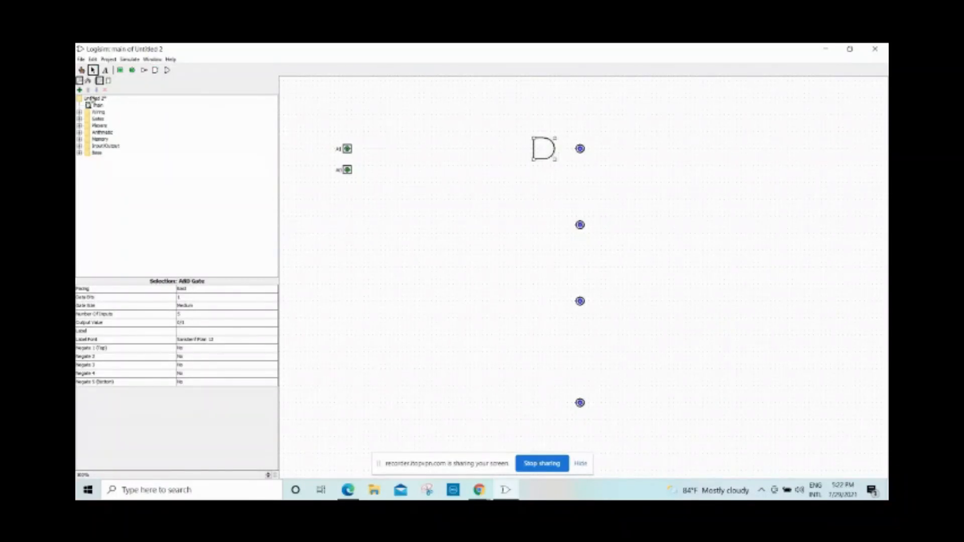
left_click(155, 70)
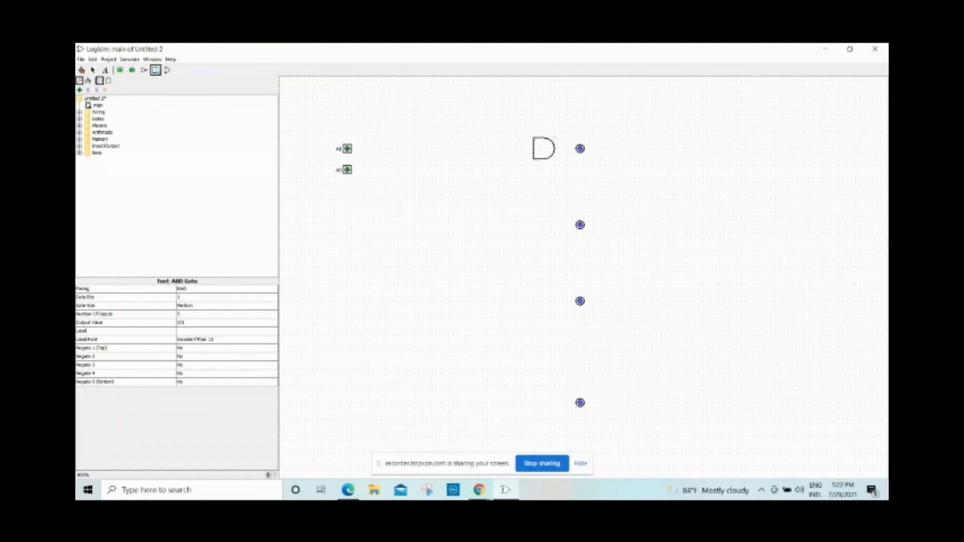
left_click(552, 225)
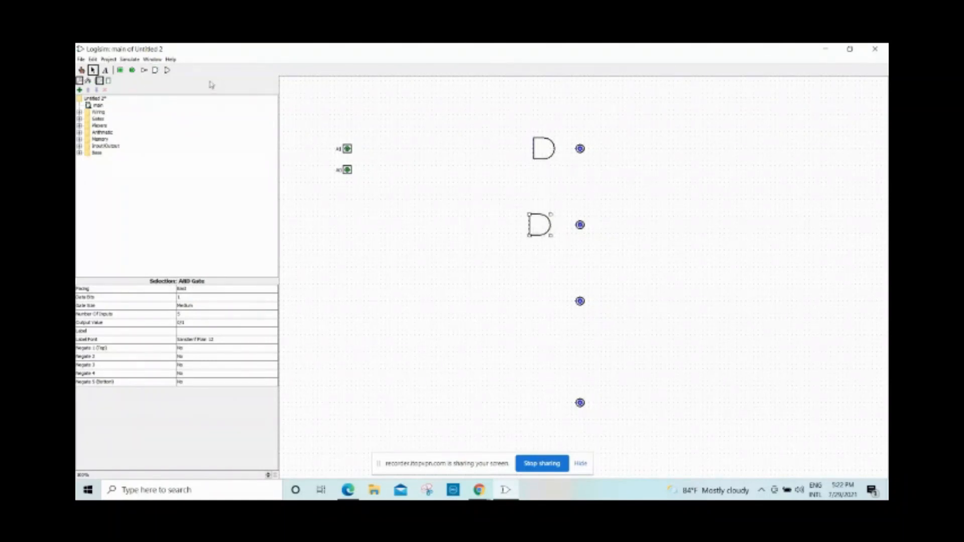
left_click(155, 70)
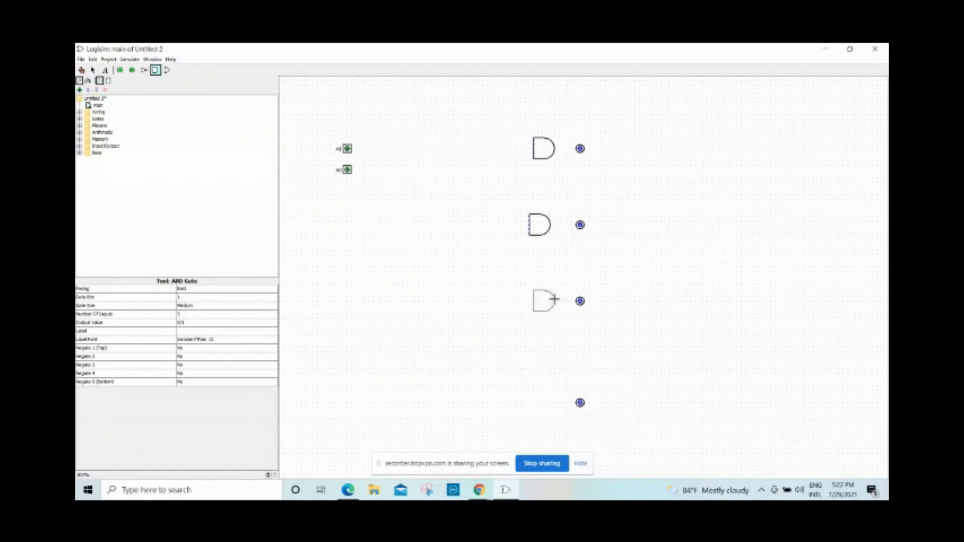
left_click(551, 301)
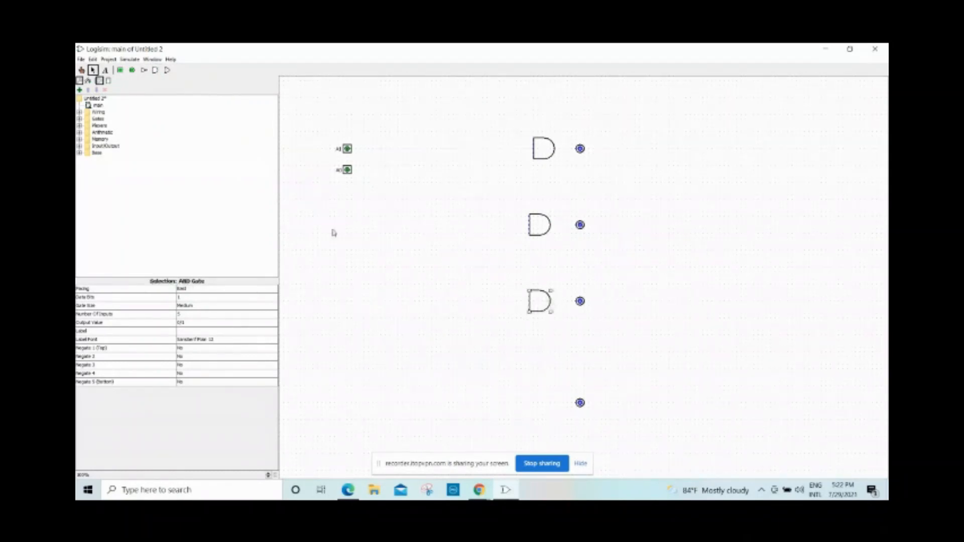
left_click(156, 70)
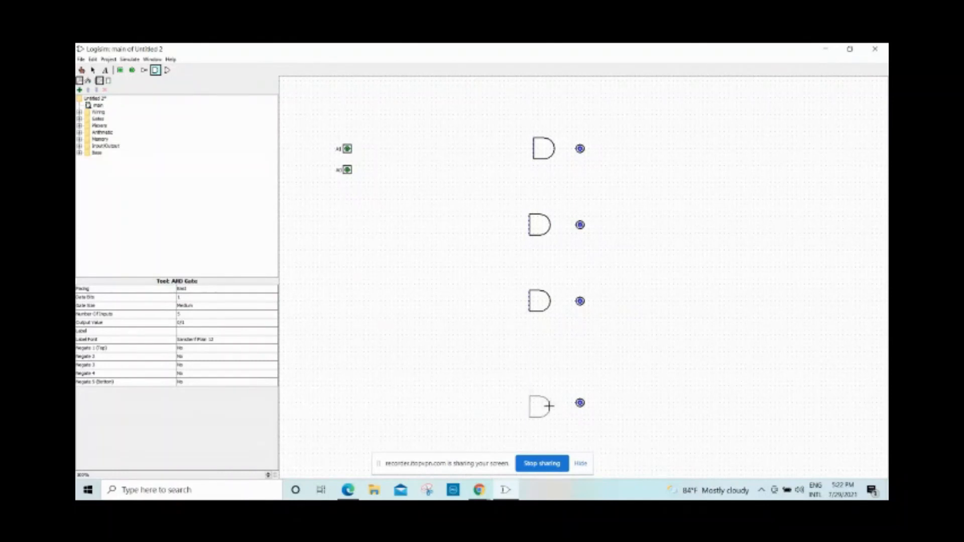
left_click(553, 407)
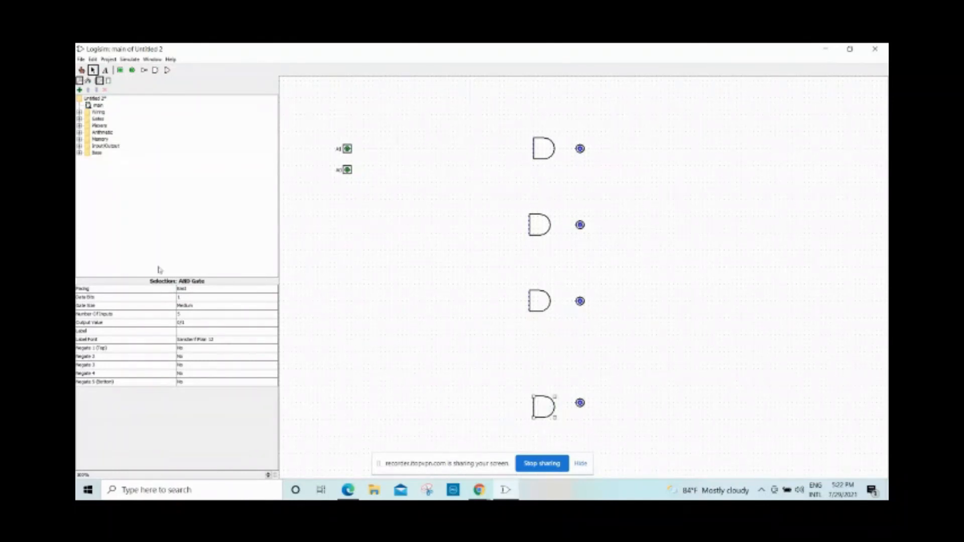
Set the lowest AND gate to 3 inputs and its gate size to Wide.
left_click(198, 315)
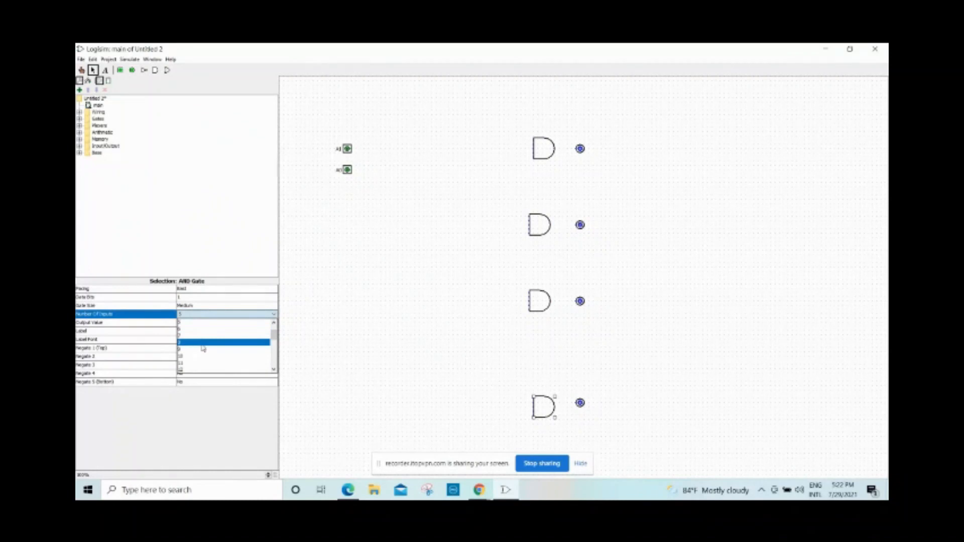
scroll(205, 347, "up", 2)
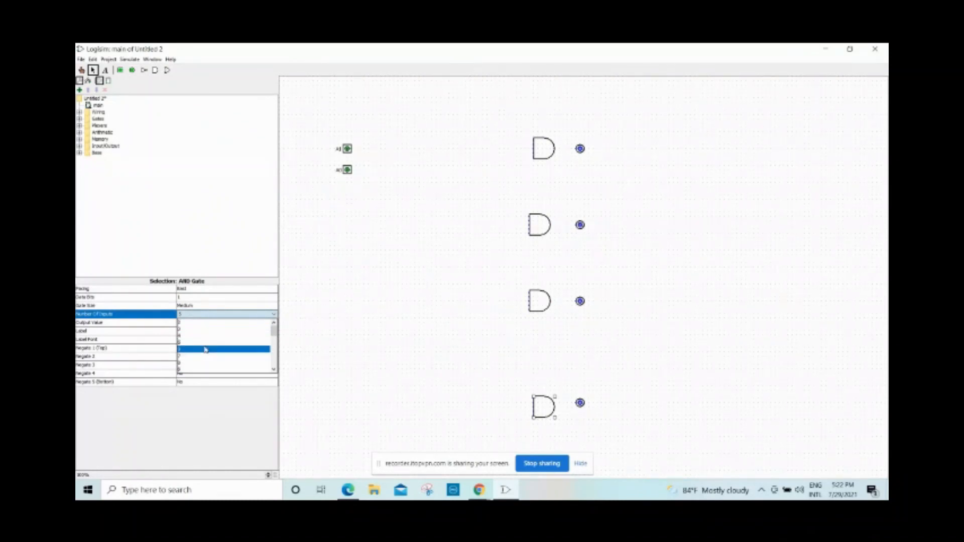
left_click(205, 334)
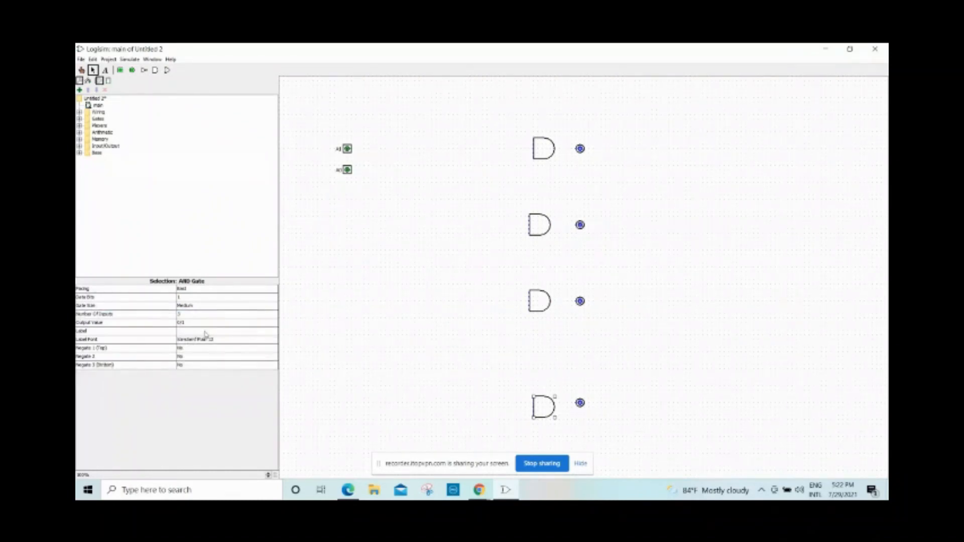
left_click(224, 308)
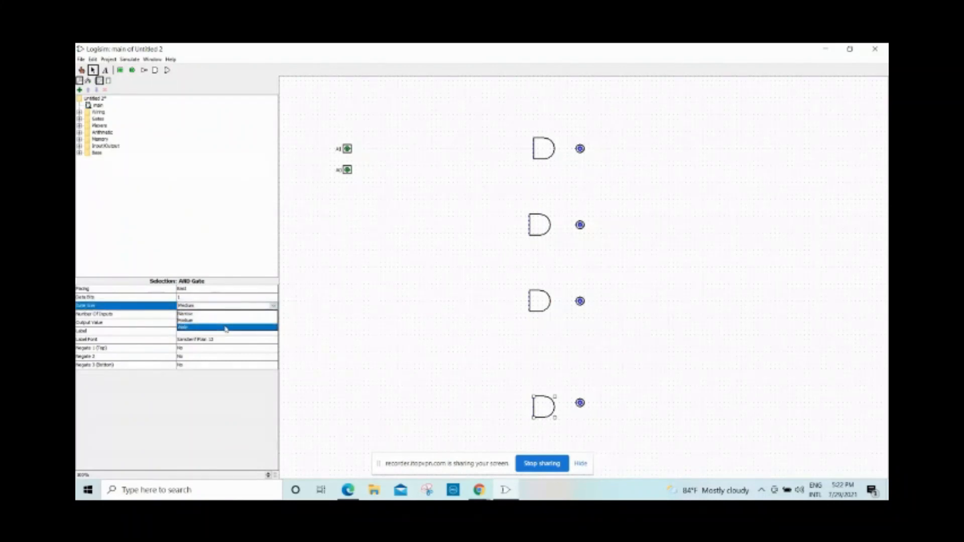
left_click(225, 328)
Set the third AND gate from the top to 3 inputs and its gate size to Wide.
left_click(543, 312)
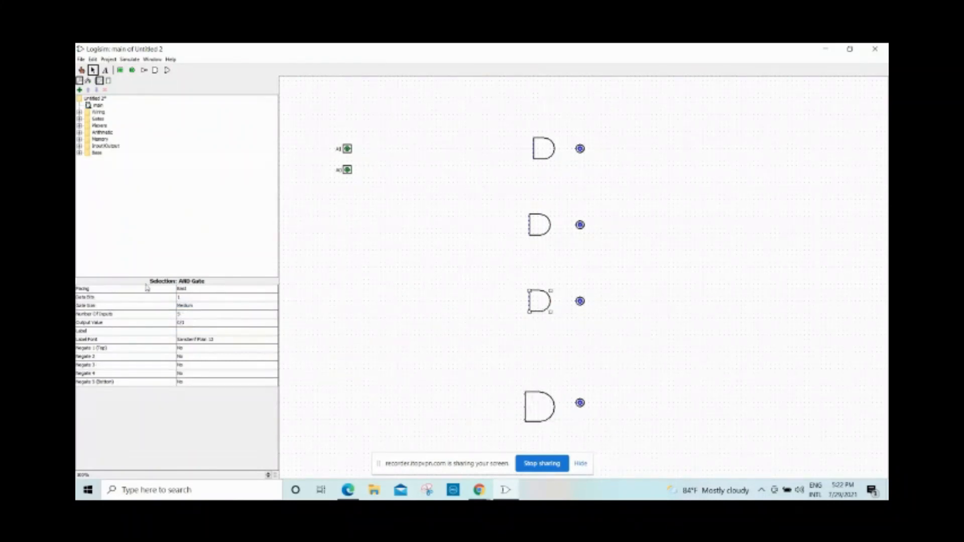
left_click(182, 312)
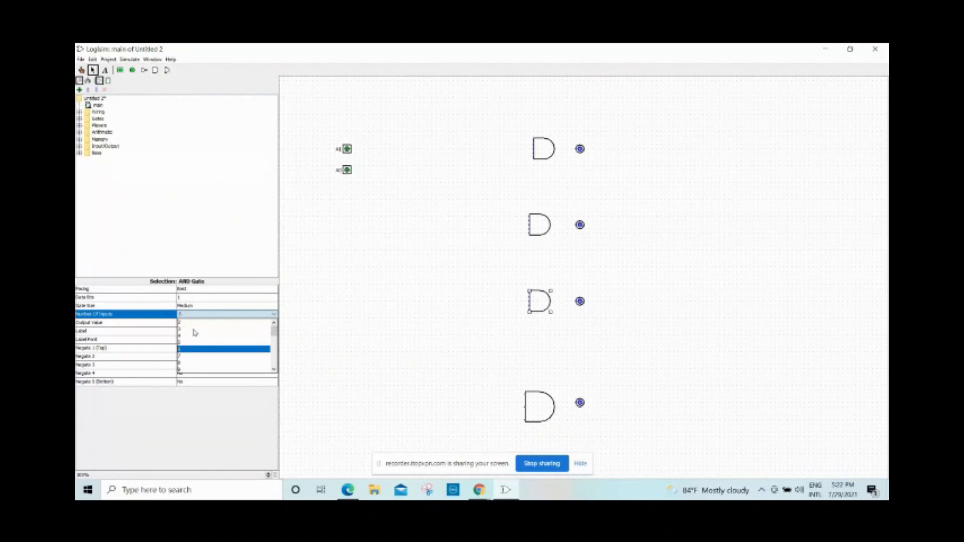
left_click(195, 330)
left_click(191, 305)
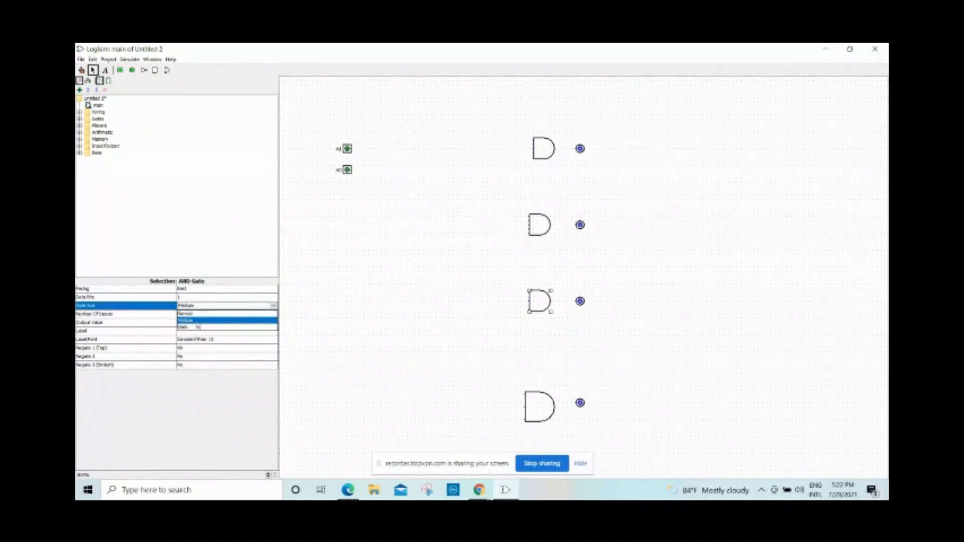
left_click(197, 326)
Set the second AND gate from the top to gate size Wide with 3 inputs.
left_click(538, 238)
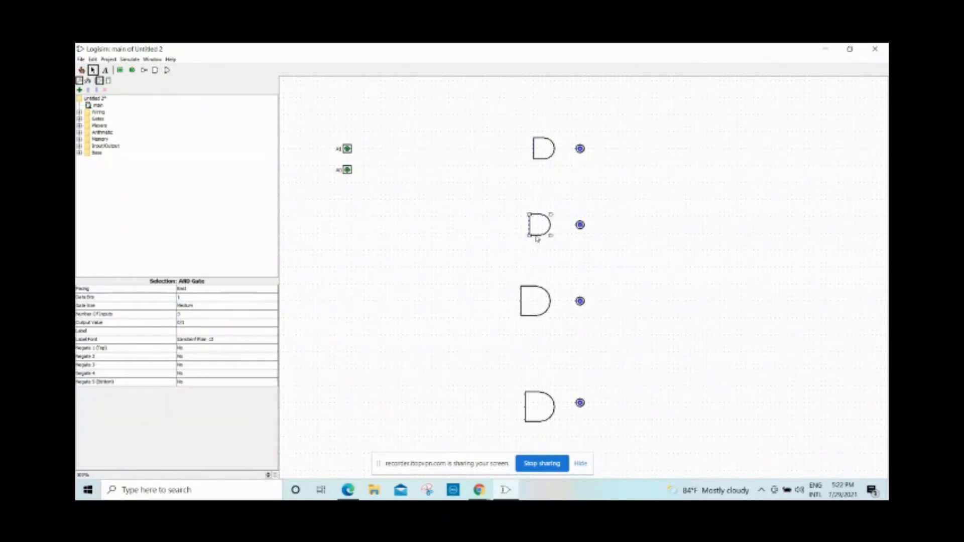
left_click(198, 306)
left_click(204, 326)
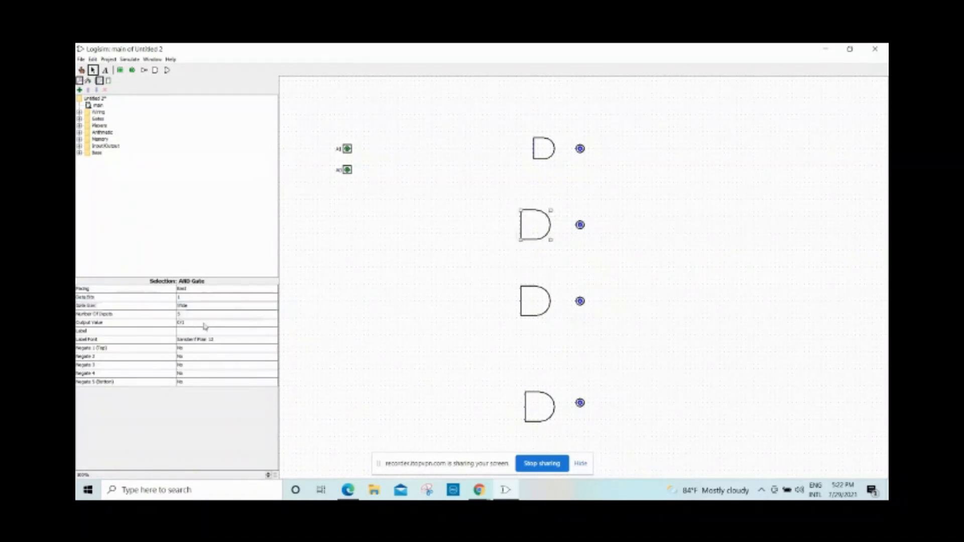
left_click(204, 314)
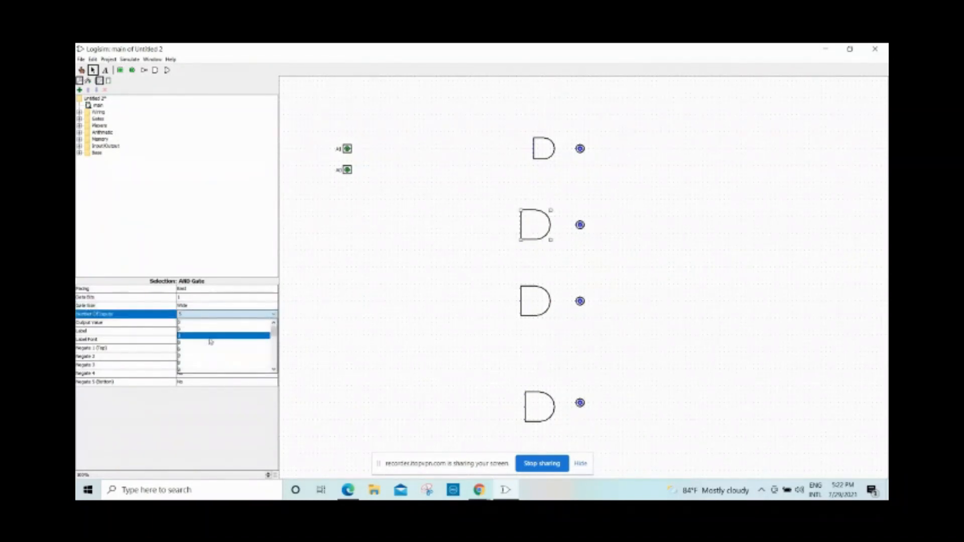
left_click(210, 336)
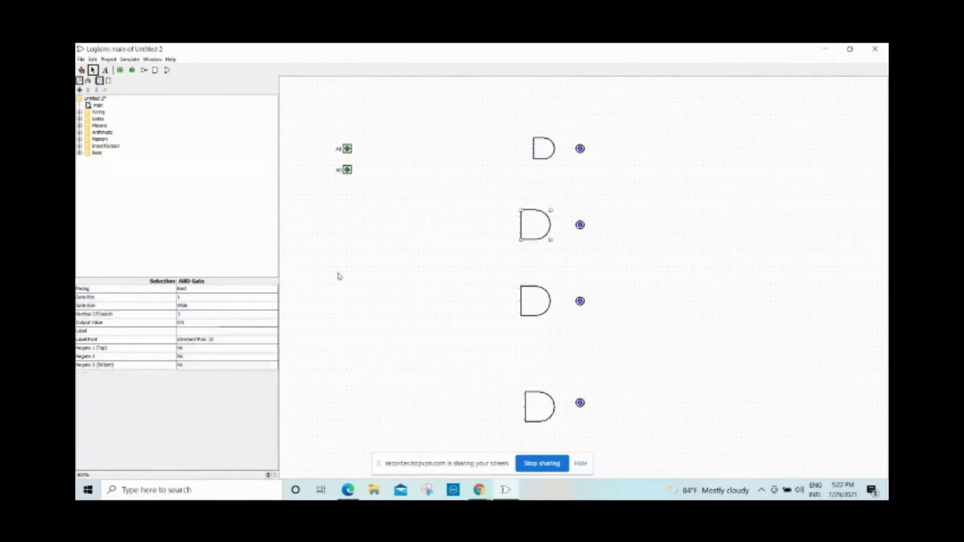
Set the top AND gate's gate size to Wide and its number of inputs to 3.
left_click(546, 156)
left_click(201, 306)
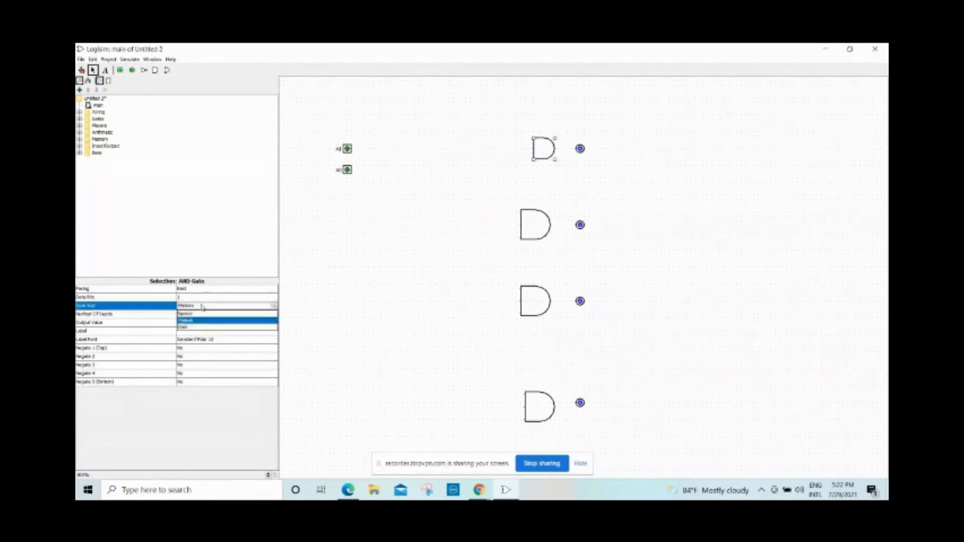
left_click(205, 327)
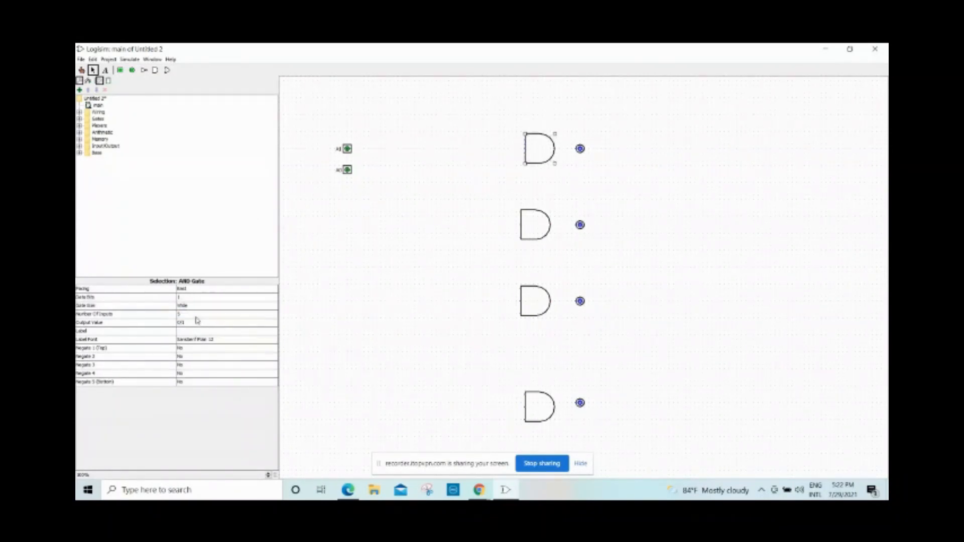
left_click(200, 314)
left_click(202, 331)
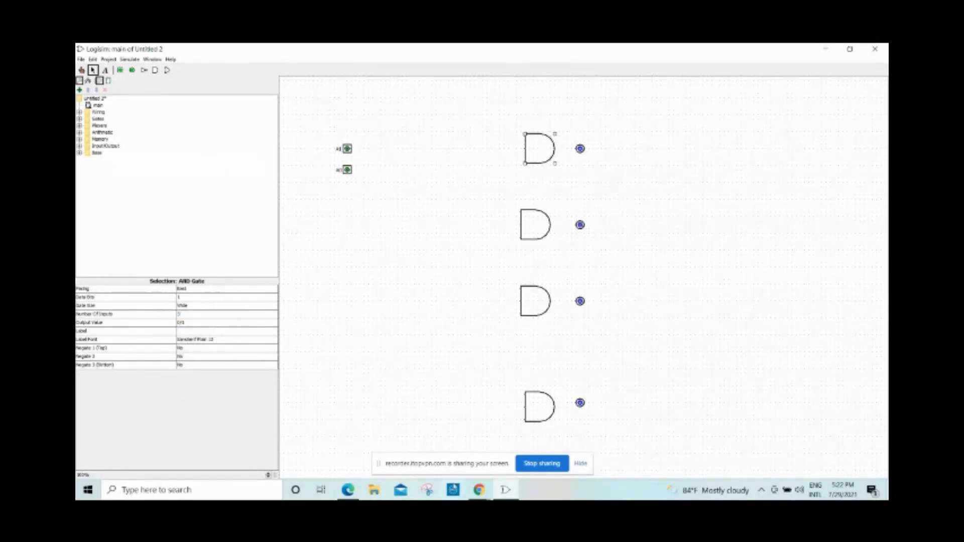
Consult the decoder diagram in DECODERS.pdf, and wire input A1 straight across to the top AND gate in Logisim.
left_click(348, 490)
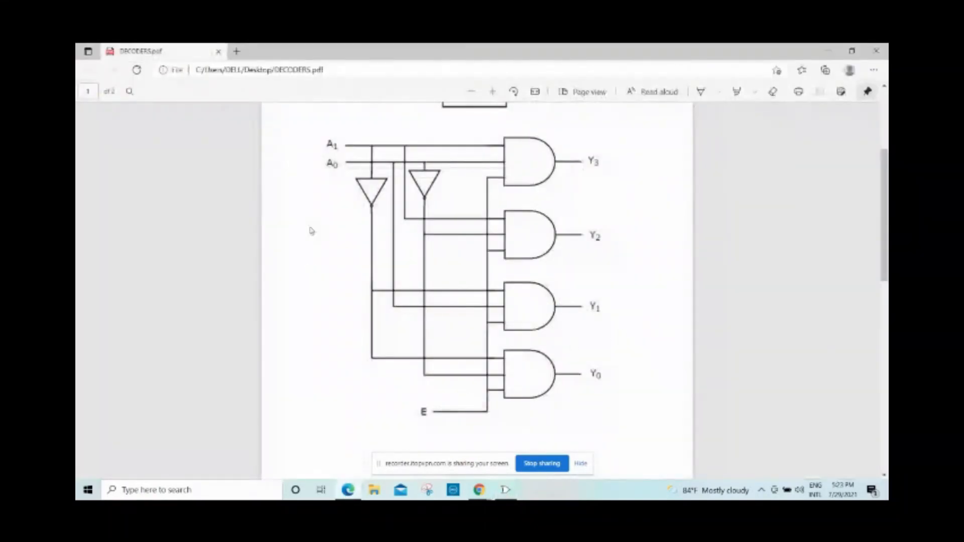
left_click(344, 490)
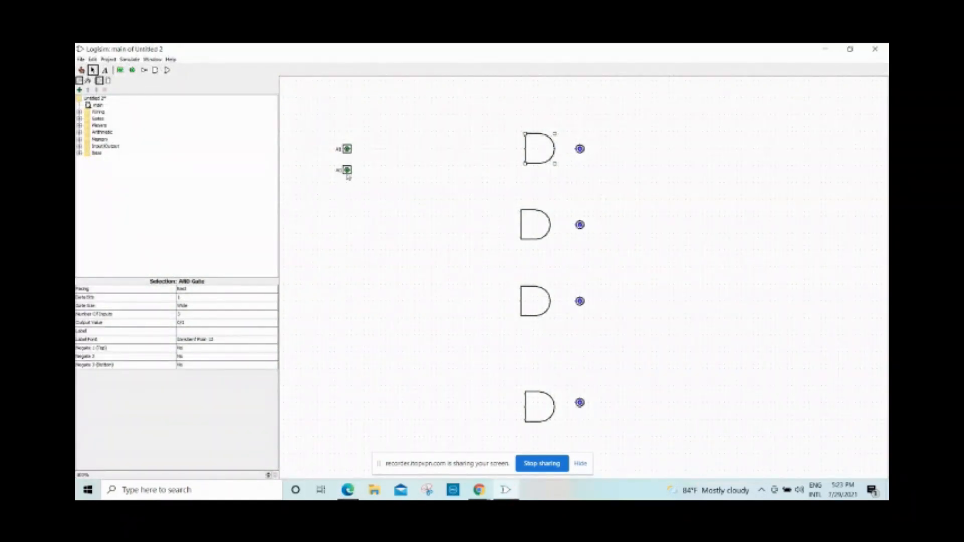
left_click_drag(350, 150, 527, 151)
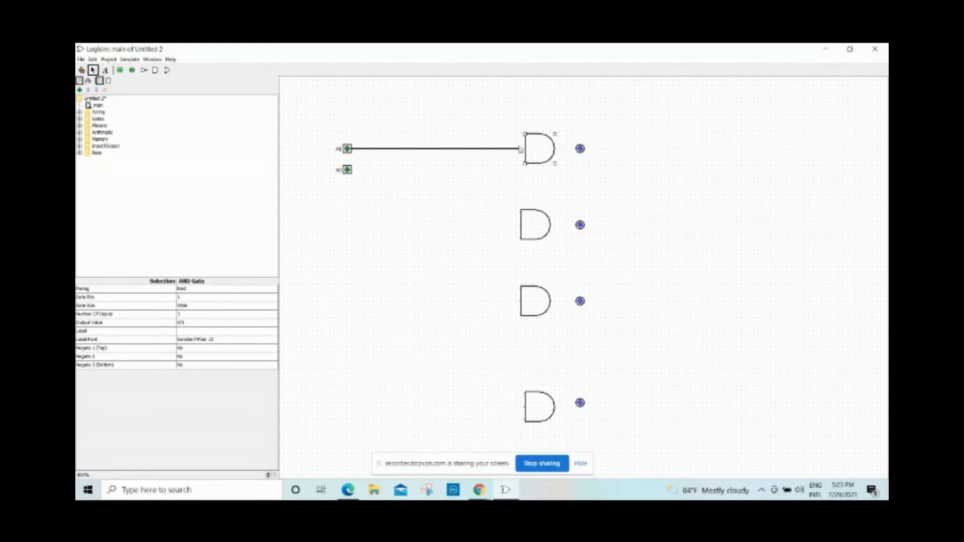
Shift the top AND gate and its output pin slightly down, delete the stray wire, and extend the A1 wire to the gate's upper input.
left_click_drag(518, 151, 576, 161)
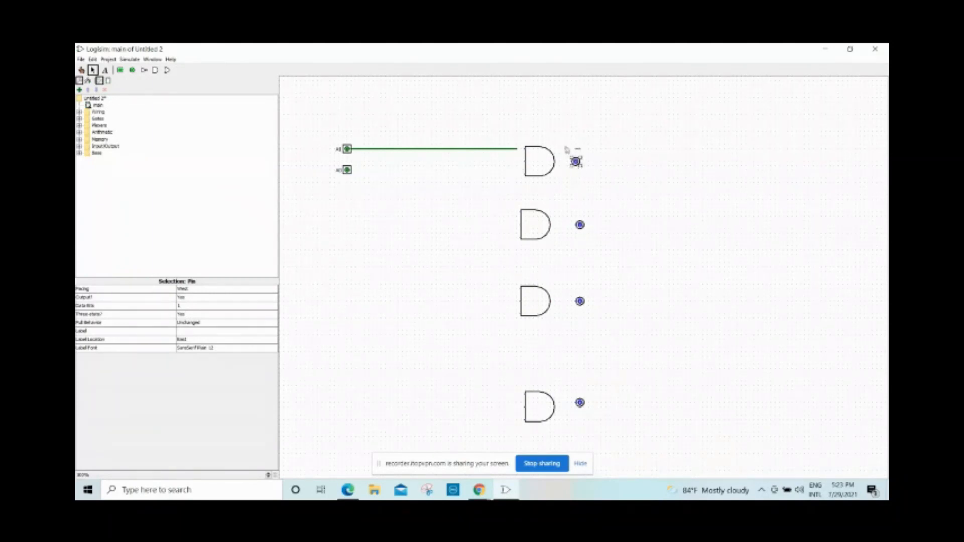
left_click(578, 149)
key("Delete")
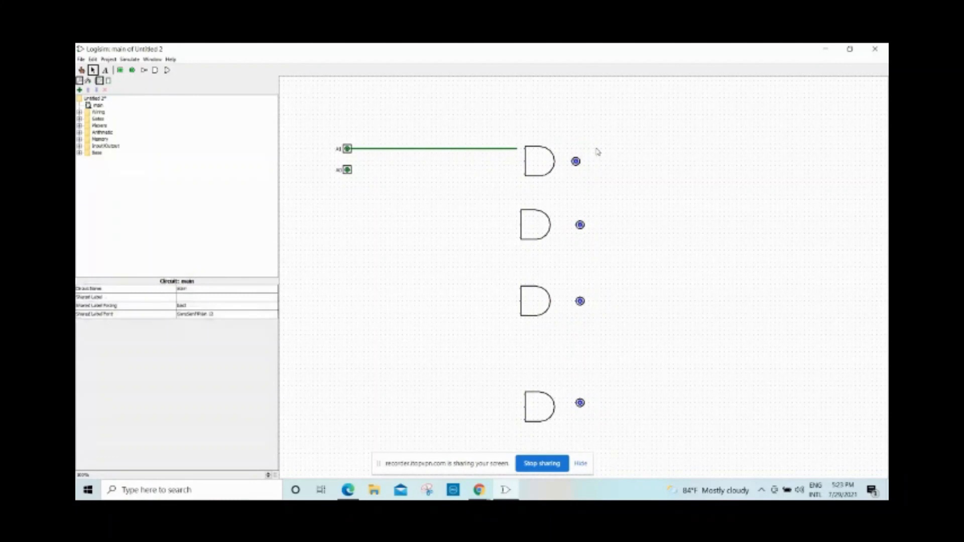
left_click_drag(518, 149, 527, 150)
left_click(528, 158)
key("Delete")
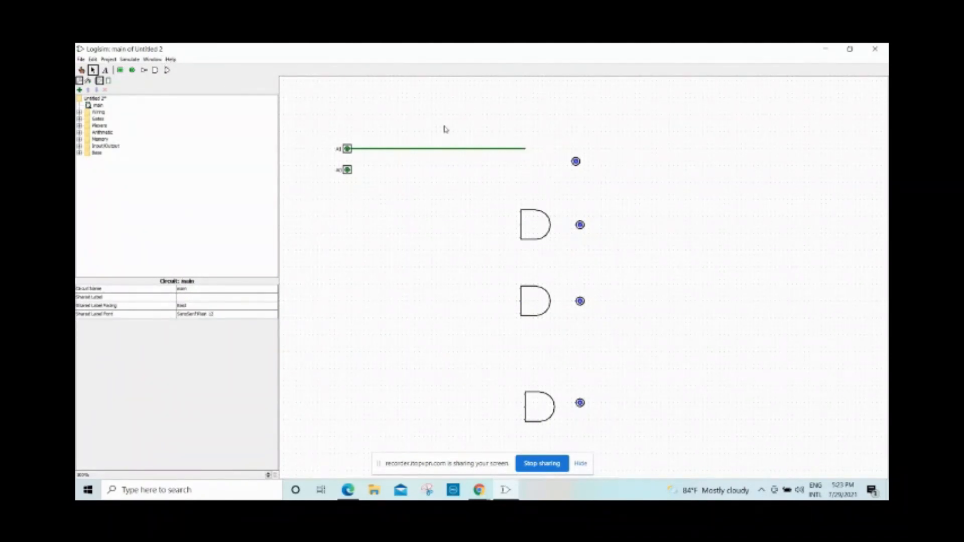
key("ctrl+z")
Move input pin A0 up level with the top AND gate's middle input and wire the two together.
left_click(460, 155)
left_click_drag(349, 175, 351, 170)
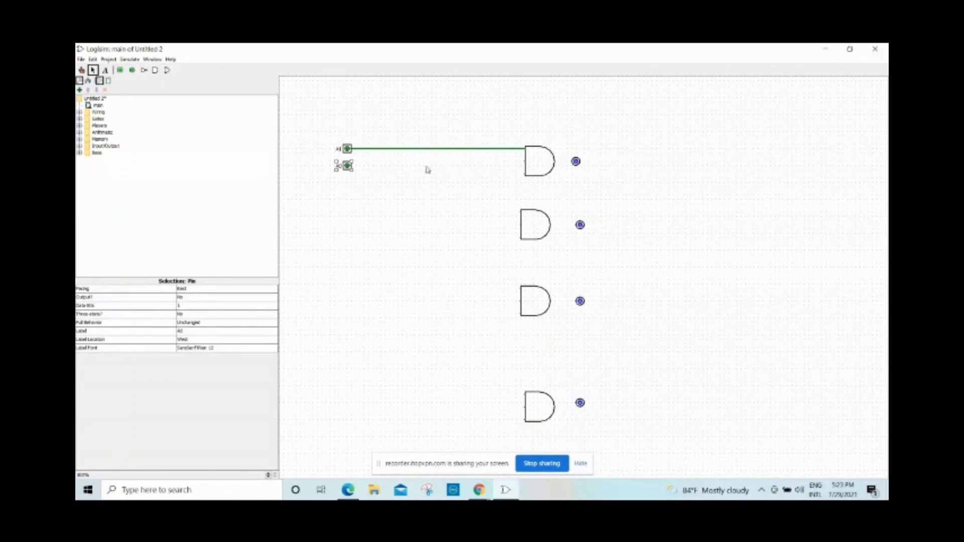
left_click_drag(350, 171, 527, 166)
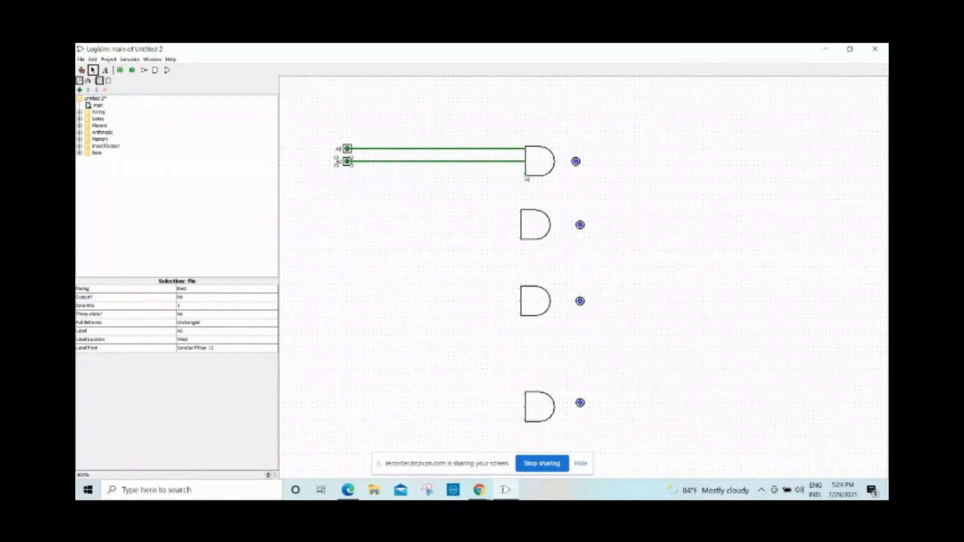
Run a wire from the top AND gate's lowest input down past the other gates, ending left of them at the bottom.
left_click_drag(524, 176, 487, 452)
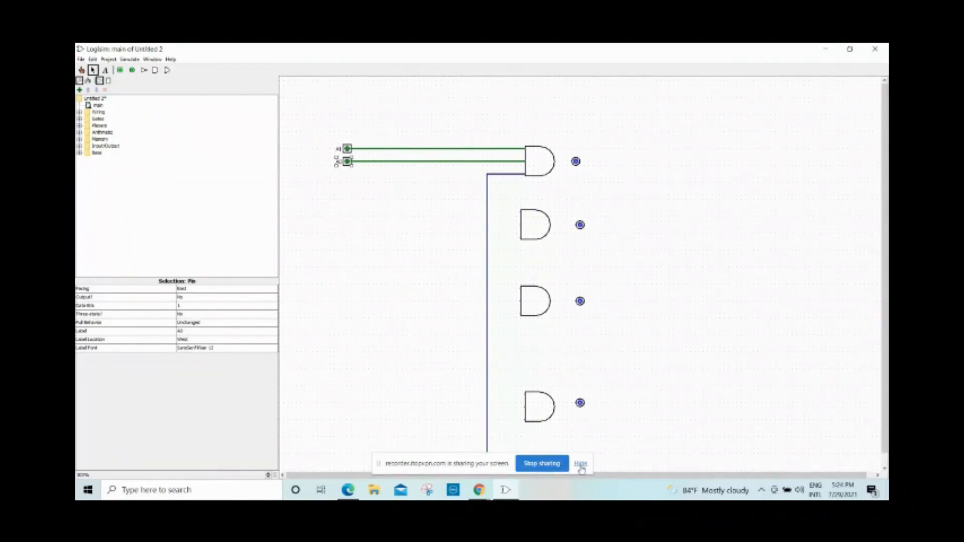
left_click(581, 464)
mouse_move(487, 456)
left_mouse_down()
mouse_move(486, 470)
mouse_move(436, 470)
left_mouse_up()
left_click(433, 475)
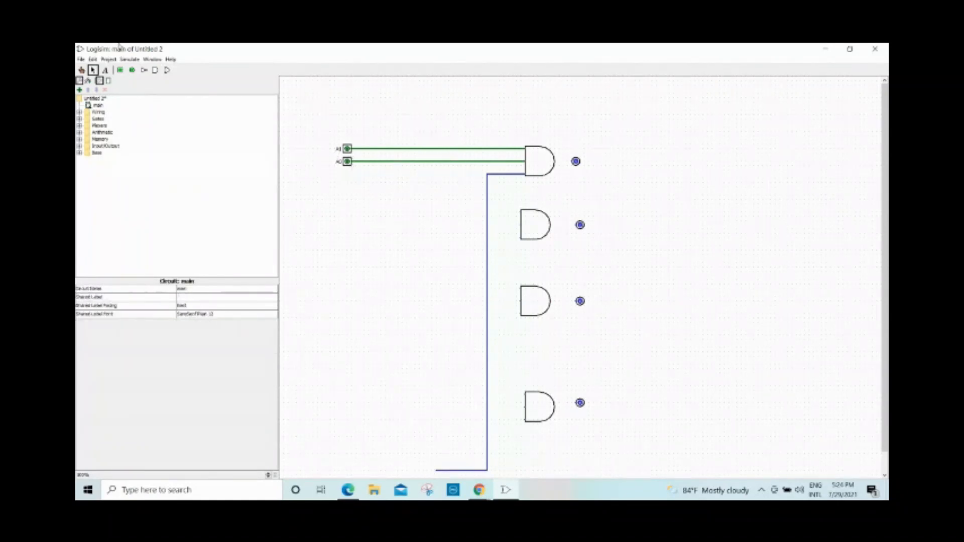
Label the free end of the long vertical wire with the text "E".
left_click(105, 71)
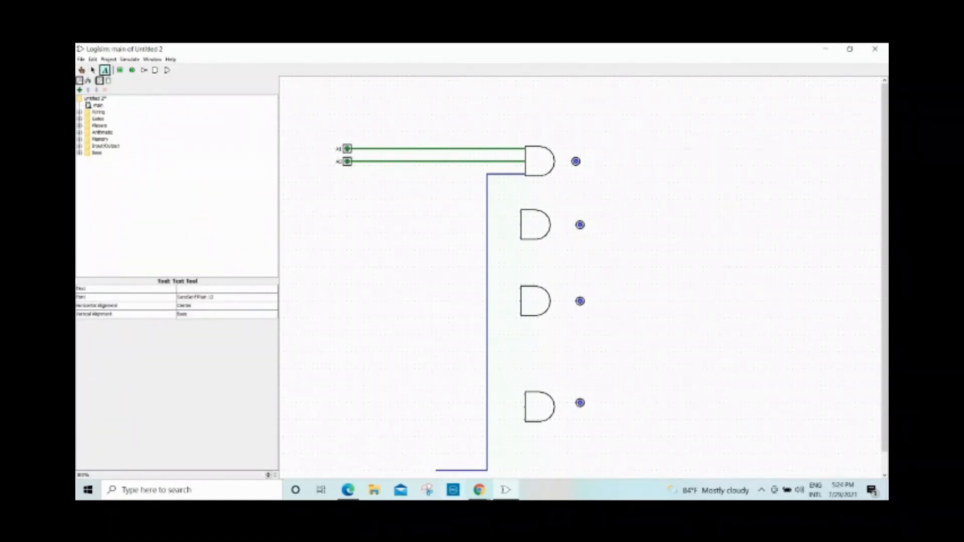
left_click(428, 469)
type("E")
left_click(606, 165)
left_click(295, 188)
left_click(93, 70)
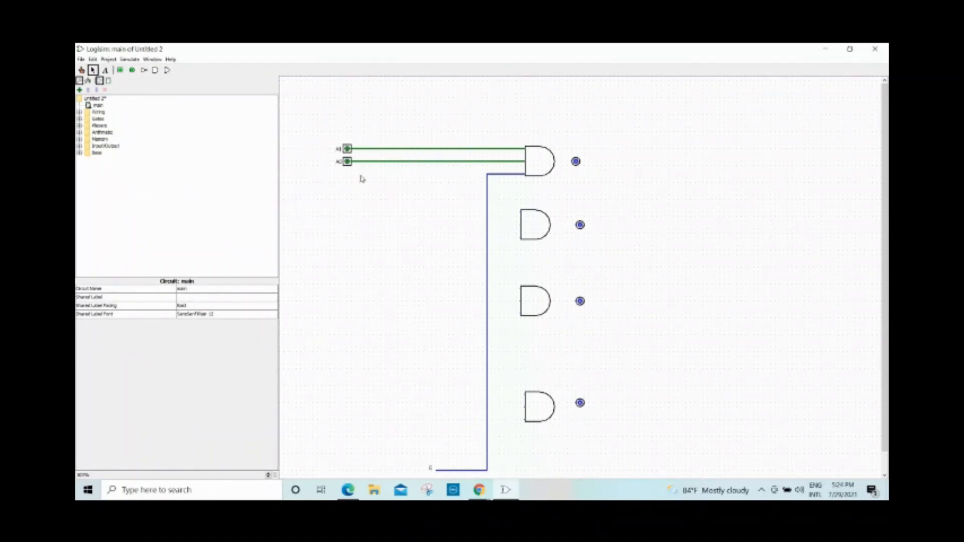
Place a NOT gate just below the A0 wire near the input pins, facing South with gate size Wide.
left_click(144, 71)
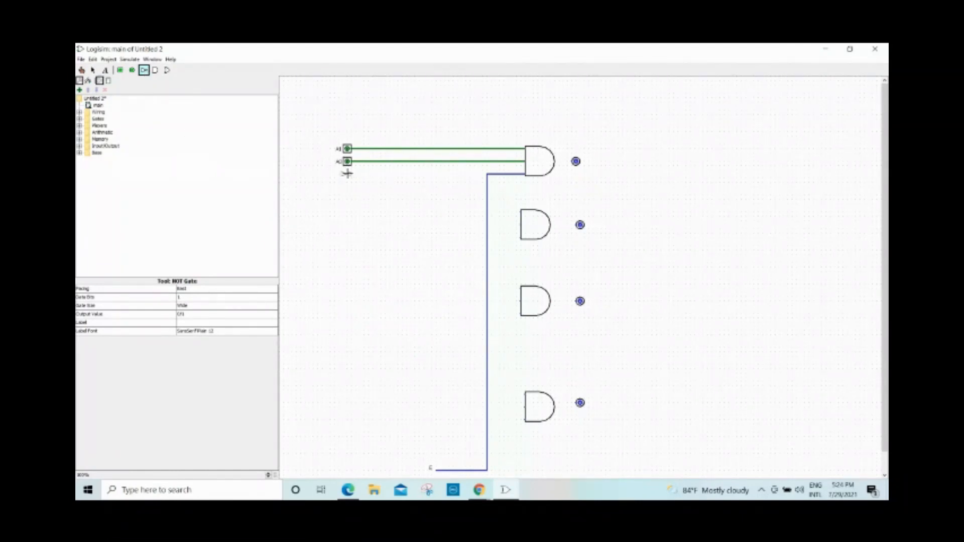
left_click(375, 192)
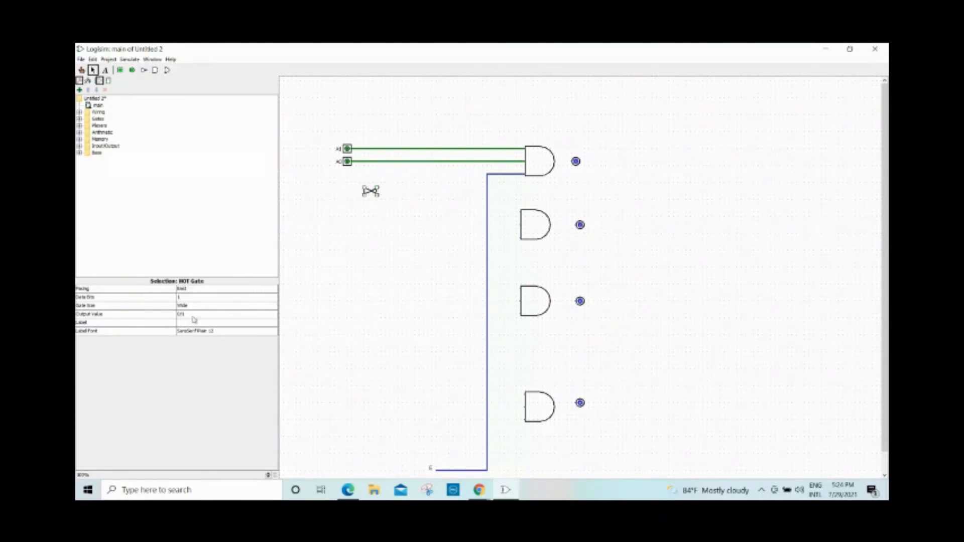
left_click(197, 290)
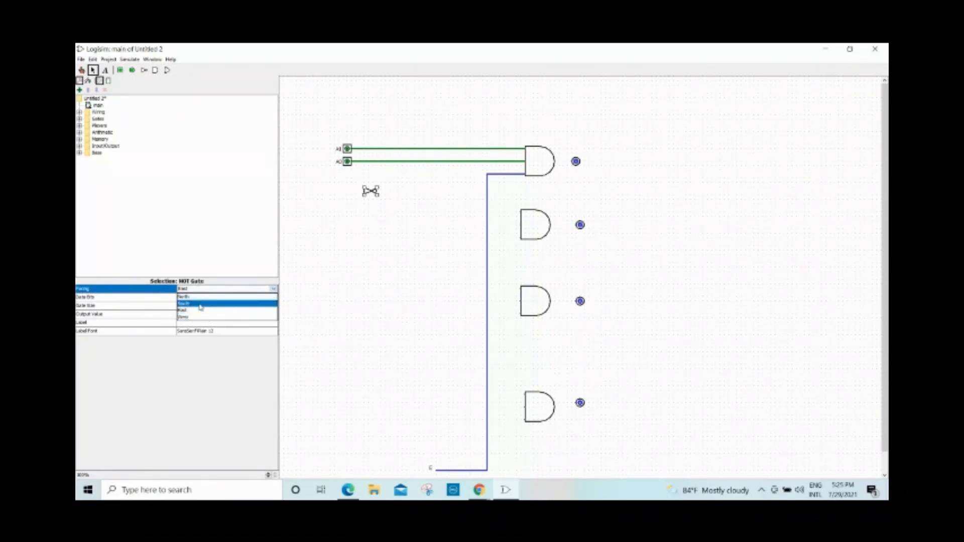
left_click(199, 304)
left_click(394, 196)
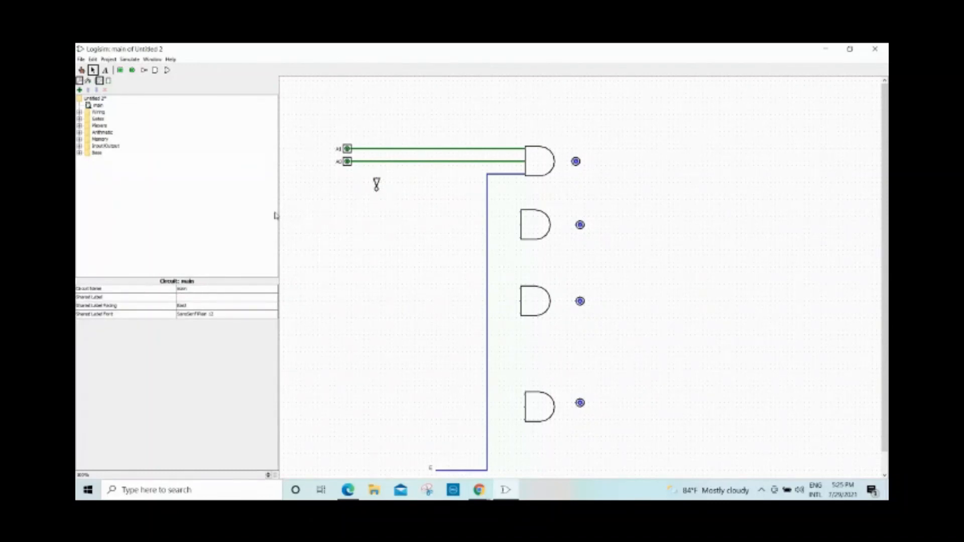
left_click(377, 184)
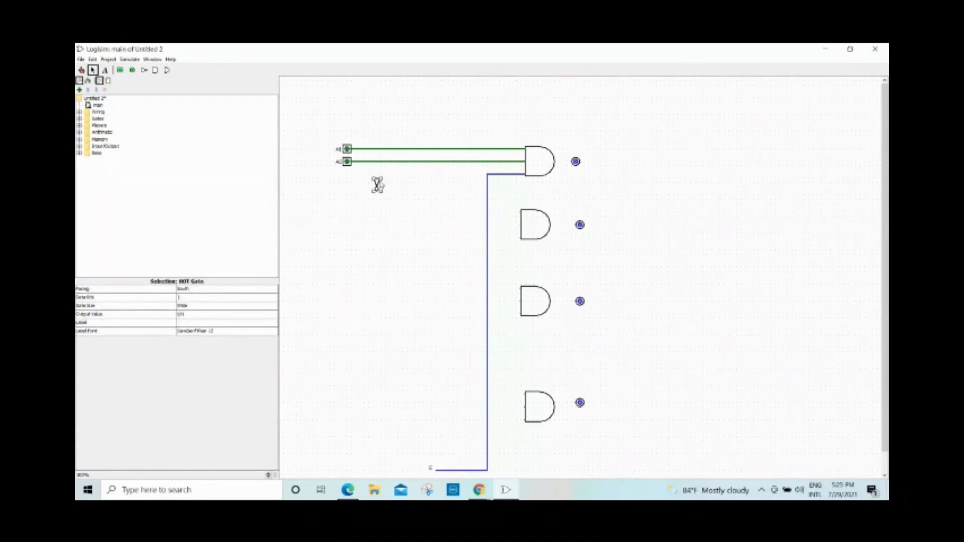
left_click(223, 305)
left_click(224, 320)
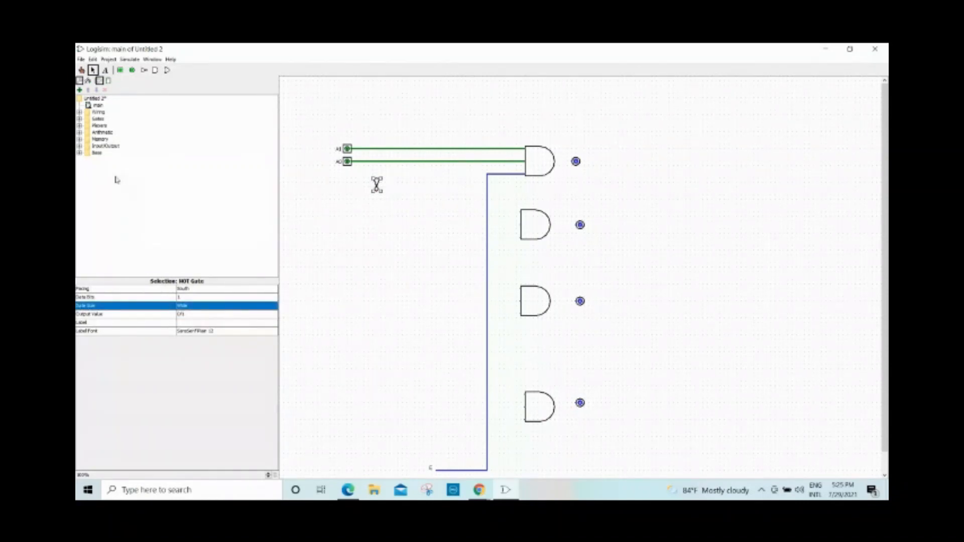
Place a second NOT gate below the A0 wire, to the right of the first one.
left_click(144, 70)
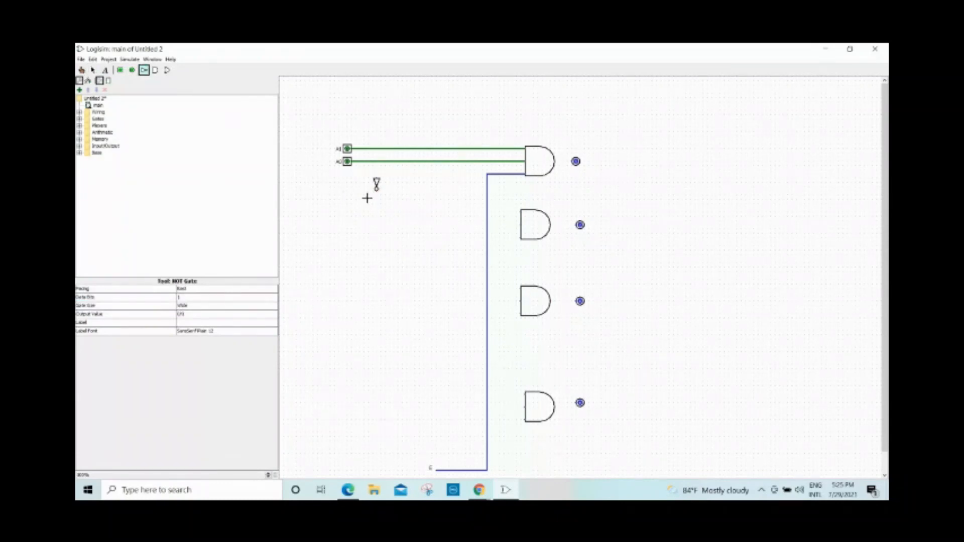
left_click(413, 183)
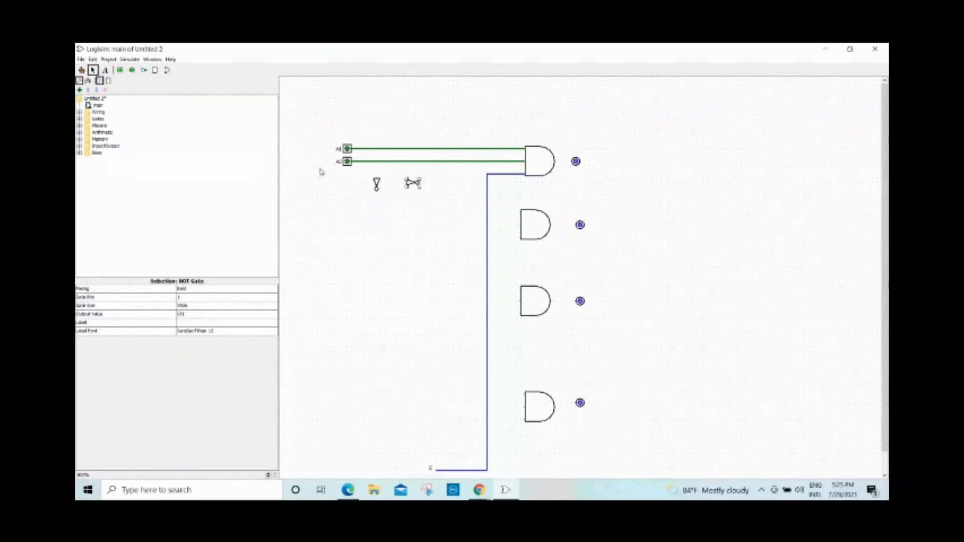
left_click(192, 289)
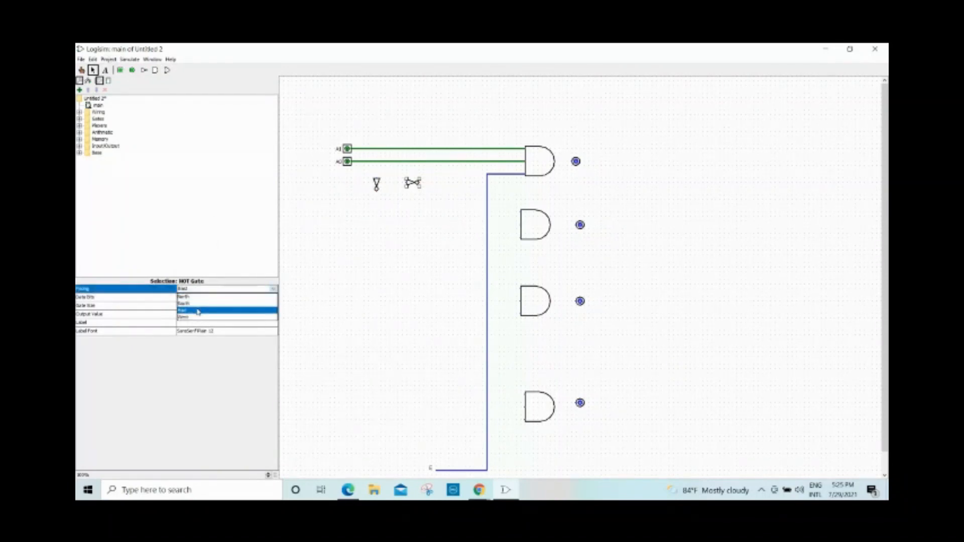
left_click(197, 311)
left_click(203, 290)
left_click(203, 317)
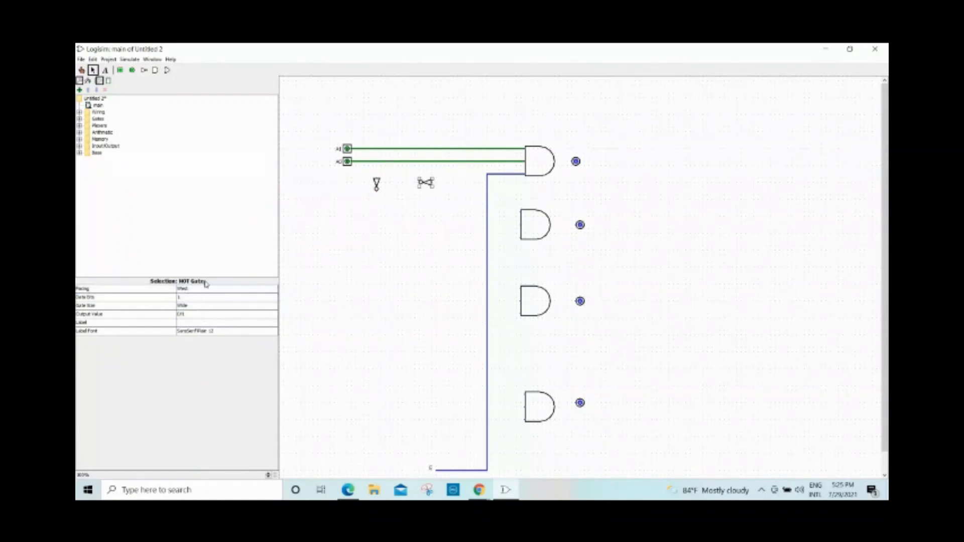
left_click(205, 297)
left_click(204, 291)
left_click(204, 290)
left_click(202, 297)
Set the second NOT gate's facing to South and align it level with the first NOT gate.
left_click(203, 290)
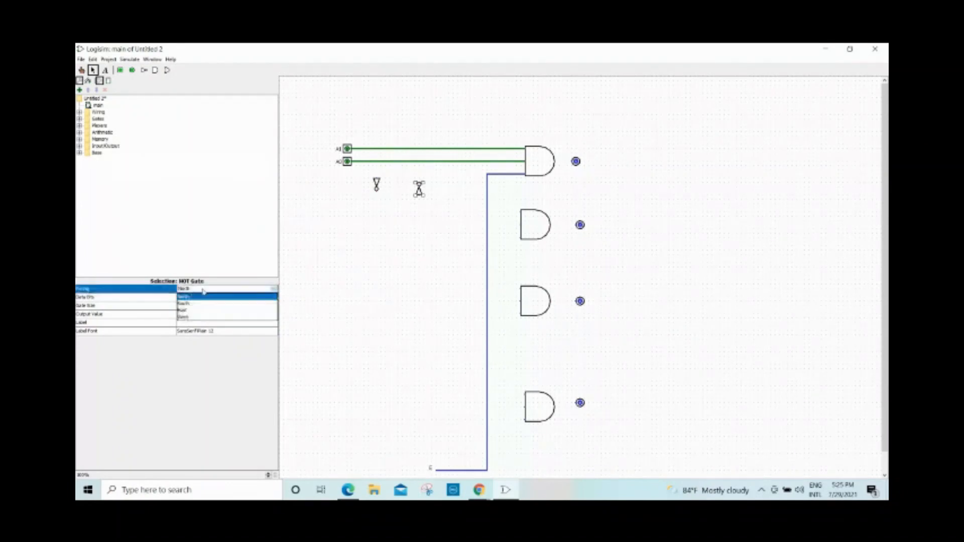
left_click(204, 306)
left_click_drag(421, 179, 419, 185)
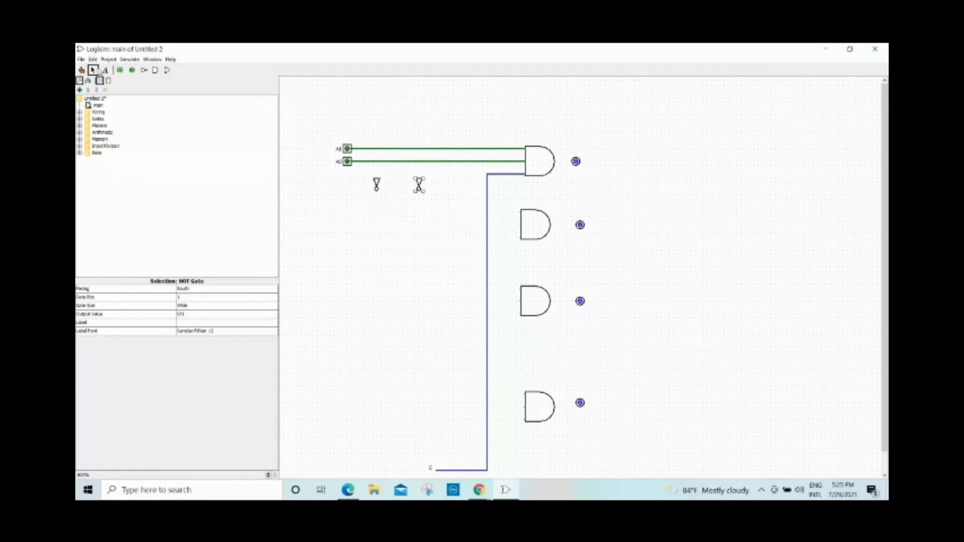
Wire A1 into the left NOT gate and route its output to the upper input of the lowest AND gate.
left_click(377, 149)
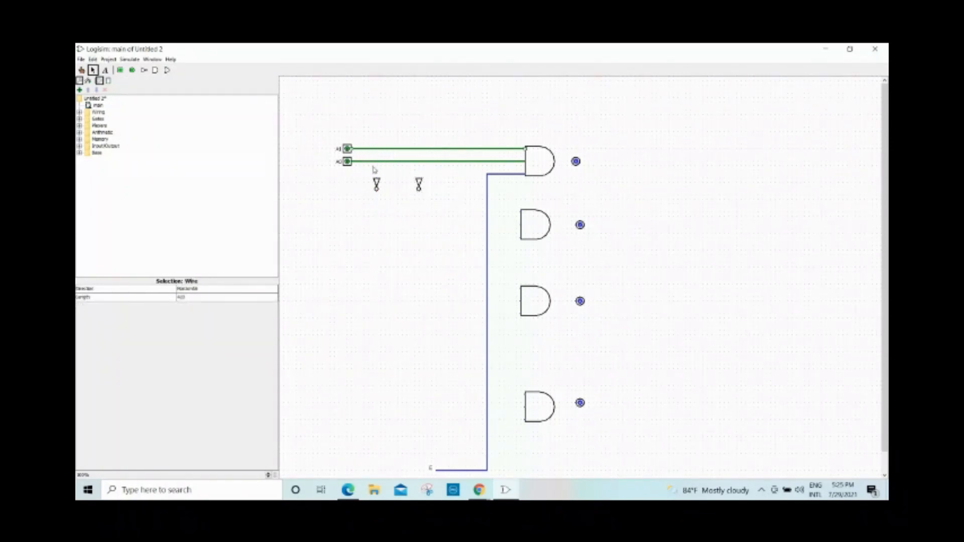
left_click_drag(377, 179, 377, 149)
mouse_move(377, 191)
left_mouse_down()
mouse_move(388, 434)
mouse_move(393, 402)
mouse_move(466, 407)
mouse_move(507, 395)
left_mouse_up()
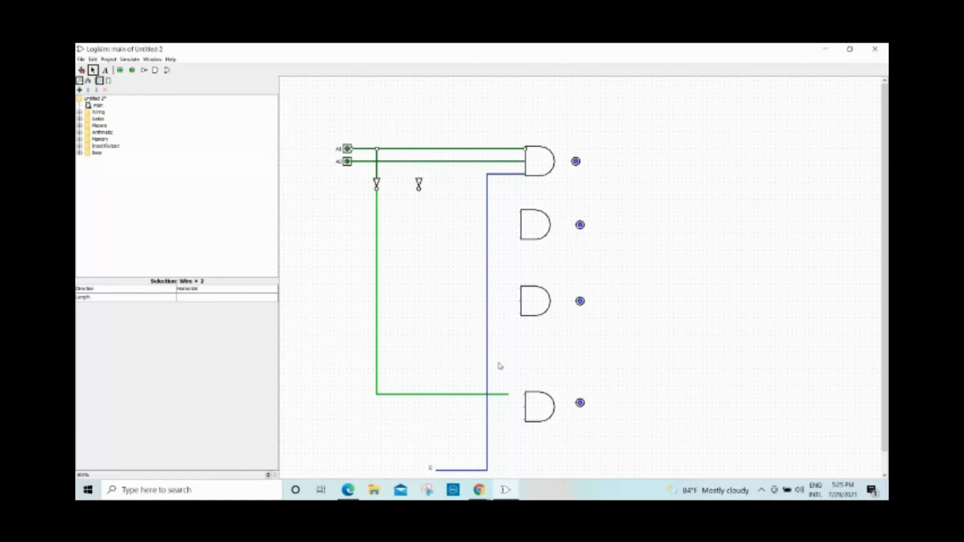
left_click_drag(525, 396, 505, 395)
Wire A0 through the right NOT gate to the lowest AND gate's middle input, and connect that AND gate's lowest input to the E wire.
left_click_drag(525, 408, 431, 406)
left_click_drag(416, 409, 420, 195)
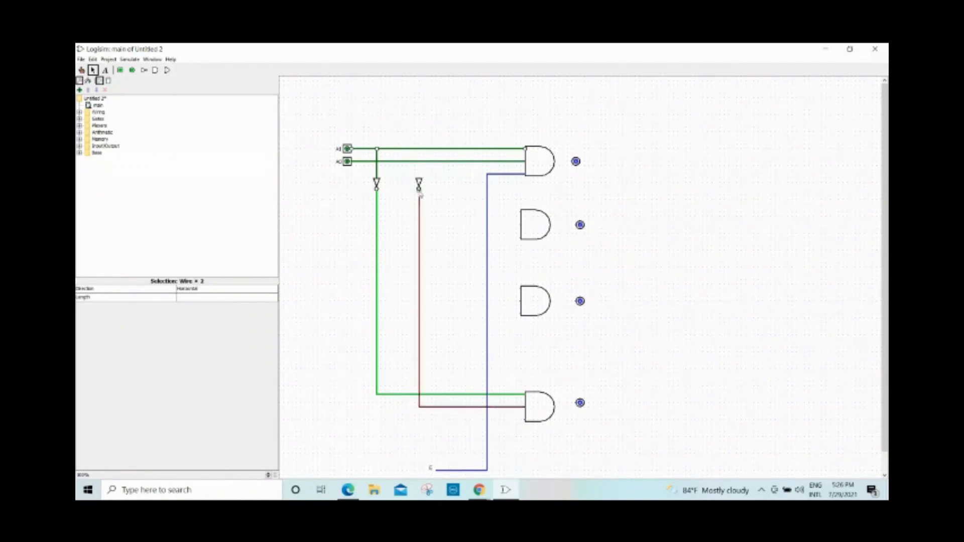
left_click(430, 200)
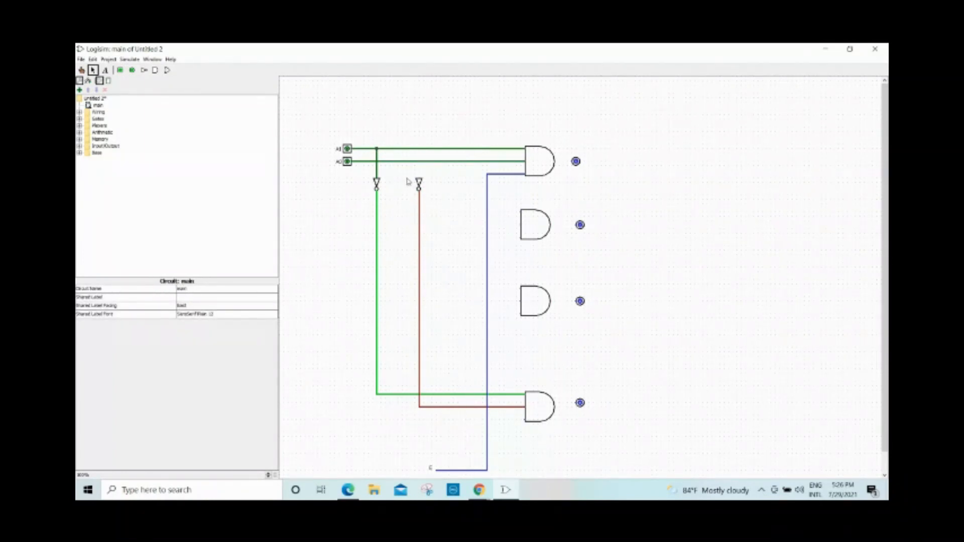
left_click_drag(418, 178, 419, 161)
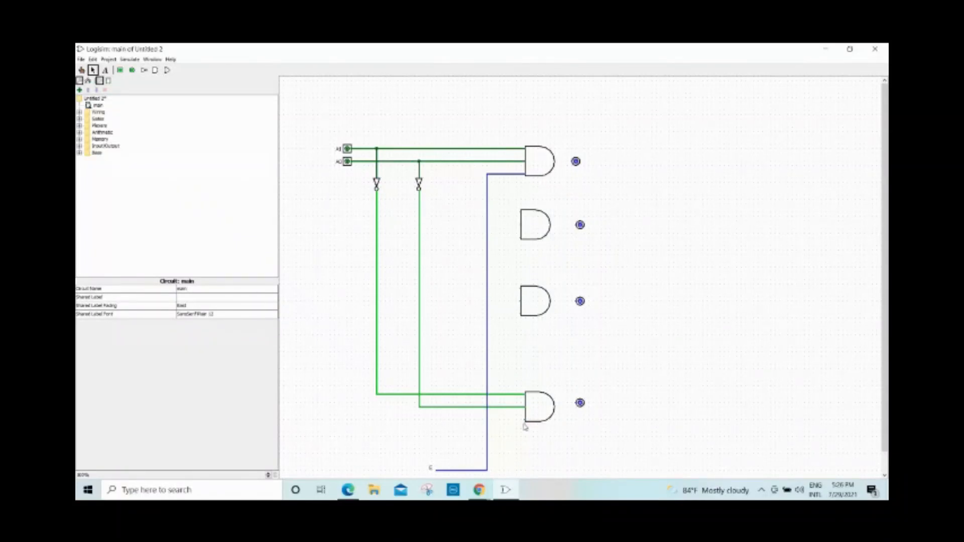
left_click_drag(525, 419, 487, 420)
Wire the third AND gate's upper input to inverted A1, its middle input to A0, and its lowest input to E.
left_click_drag(521, 317, 487, 314)
left_click_drag(522, 305, 398, 163)
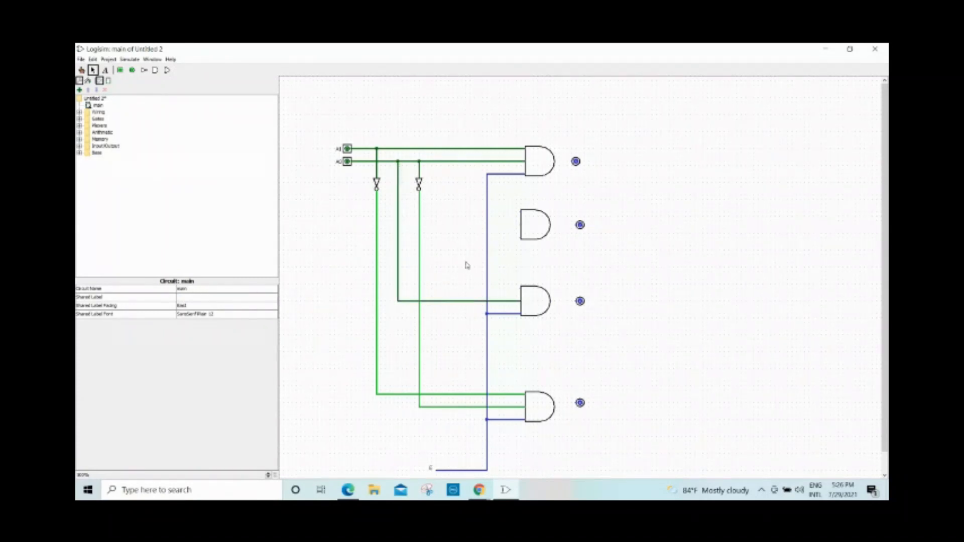
left_click_drag(521, 289, 378, 290)
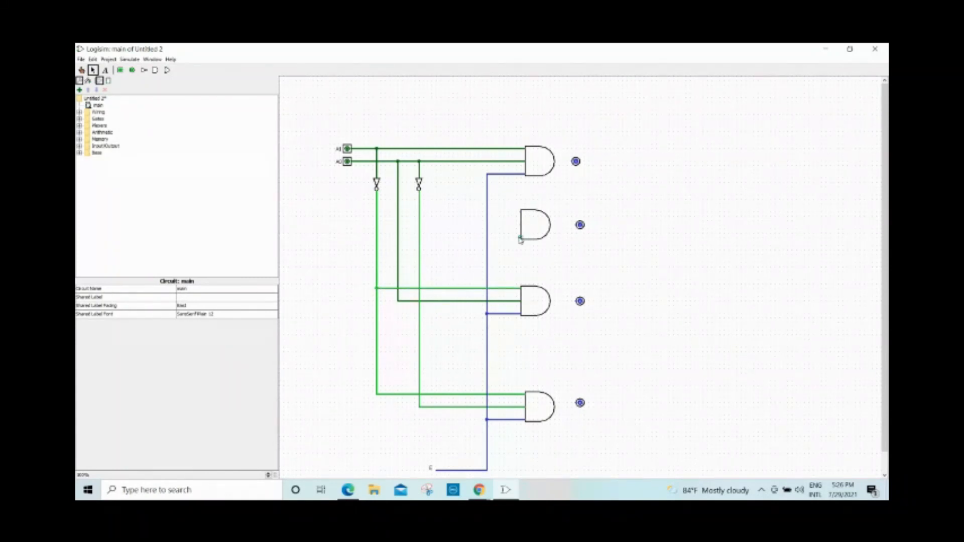
Wire the second AND gate's lowest input to E, its middle input to inverted A0, and its upper input to A1.
left_click_drag(520, 238, 422, 229)
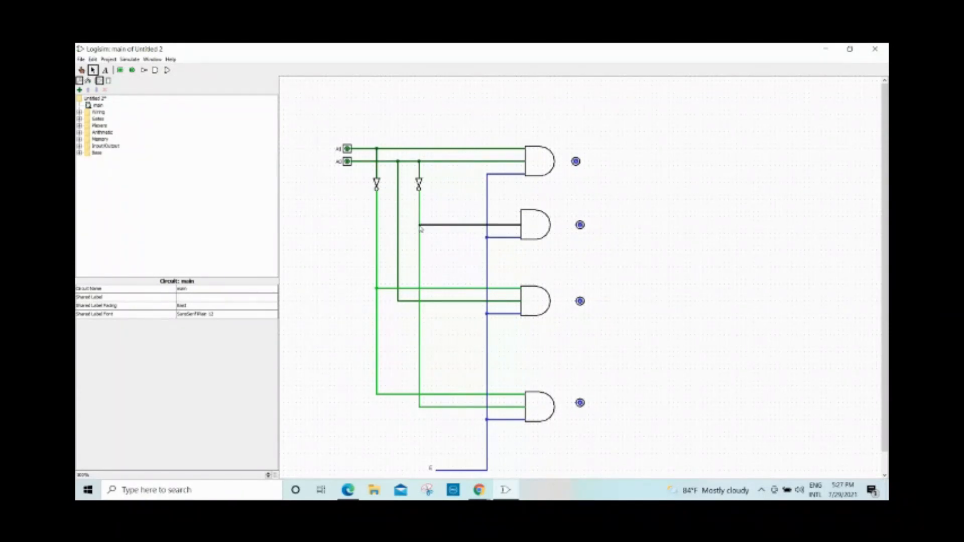
left_click_drag(421, 229, 419, 225)
left_click_drag(521, 215, 406, 148)
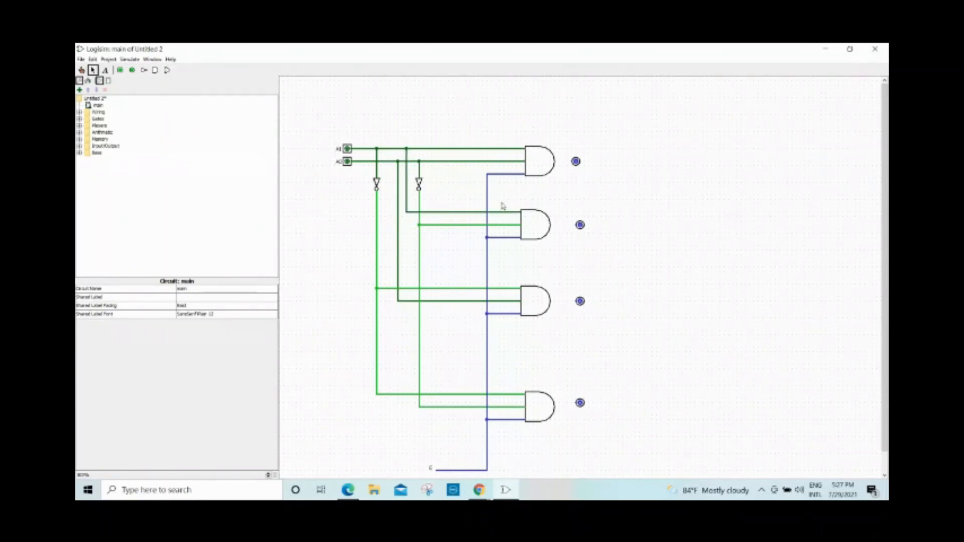
Label the output pin beside the uppermost AND gate Y3 and the one beside the second AND gate Y2.
scroll(698, 208, "down", 1)
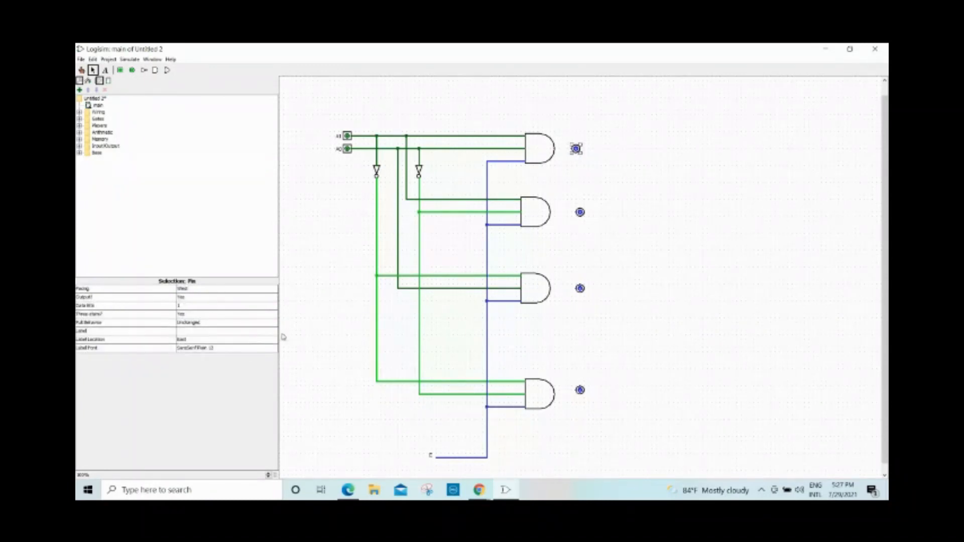
left_click(217, 332)
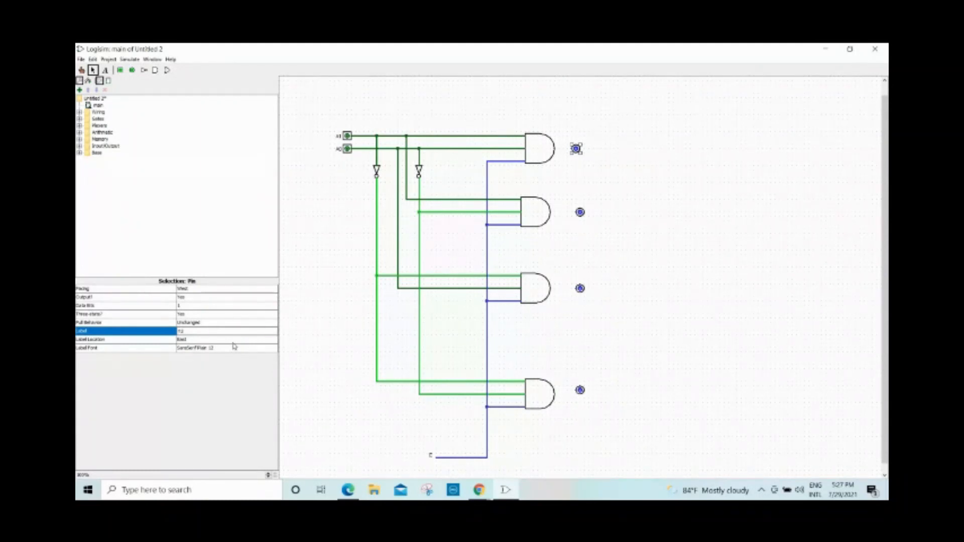
type("Y3")
key("Return")
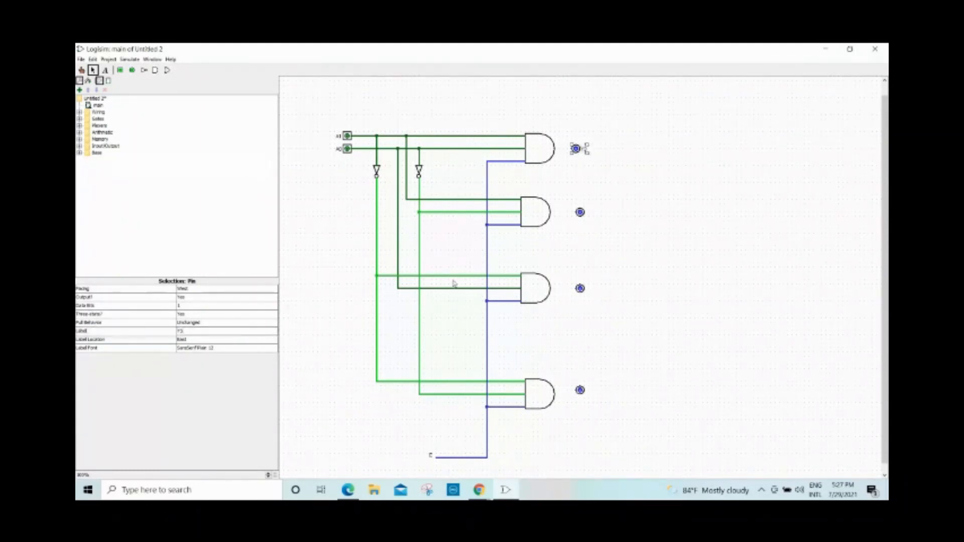
left_click(580, 212)
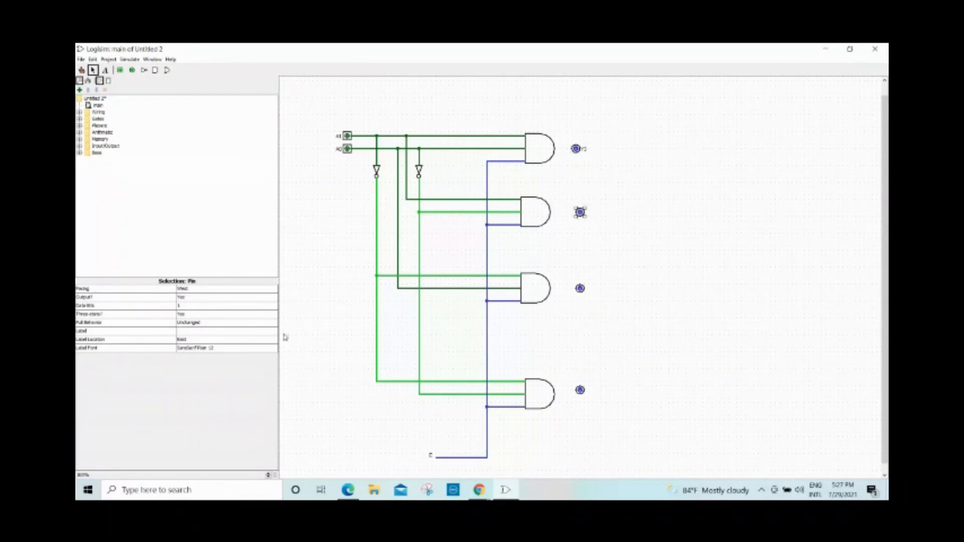
left_click(206, 332)
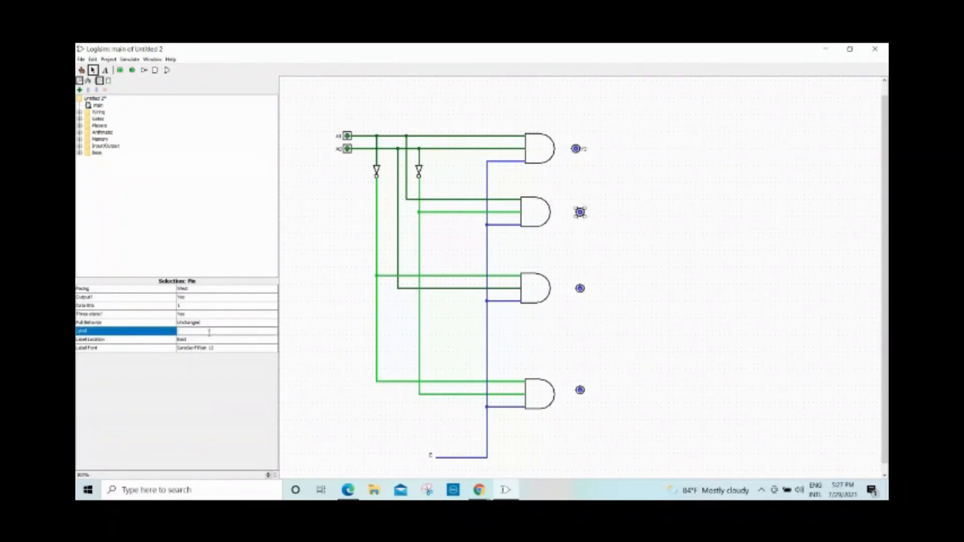
type("Y2")
key("Return")
Label the output pin beside the third AND gate Y1 and the one beside the lowest AND gate Y0.
left_click(581, 289)
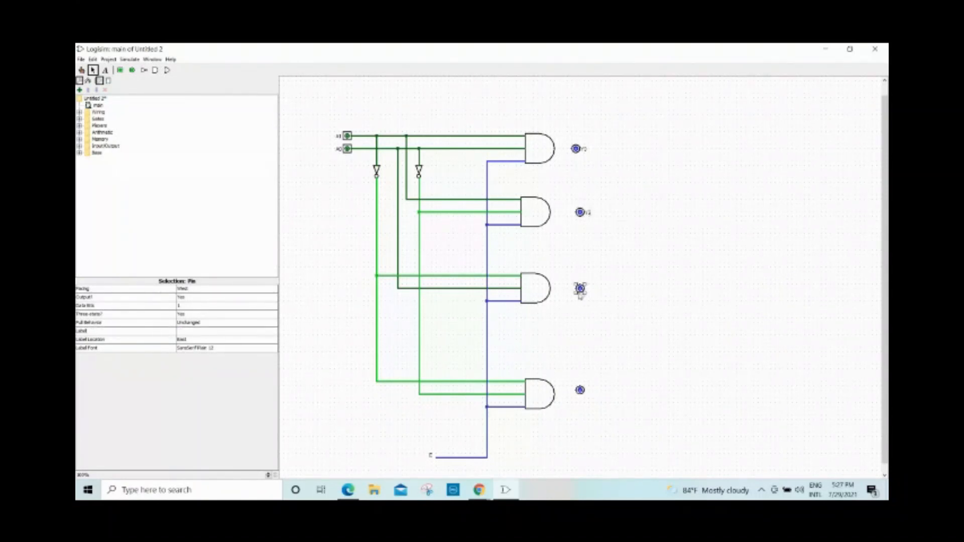
left_click(253, 331)
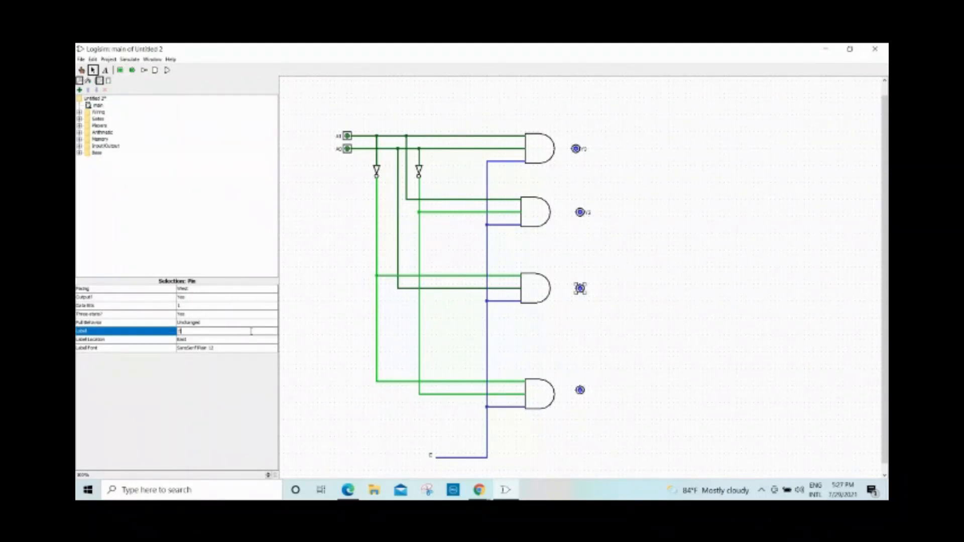
key("Return")
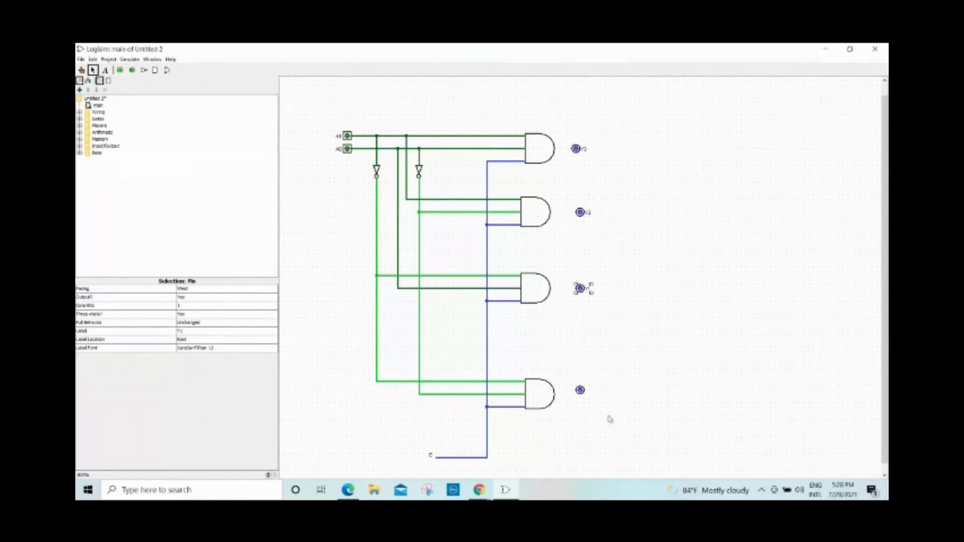
left_click(579, 391)
left_click(226, 343)
left_click(221, 333)
left_click(221, 334)
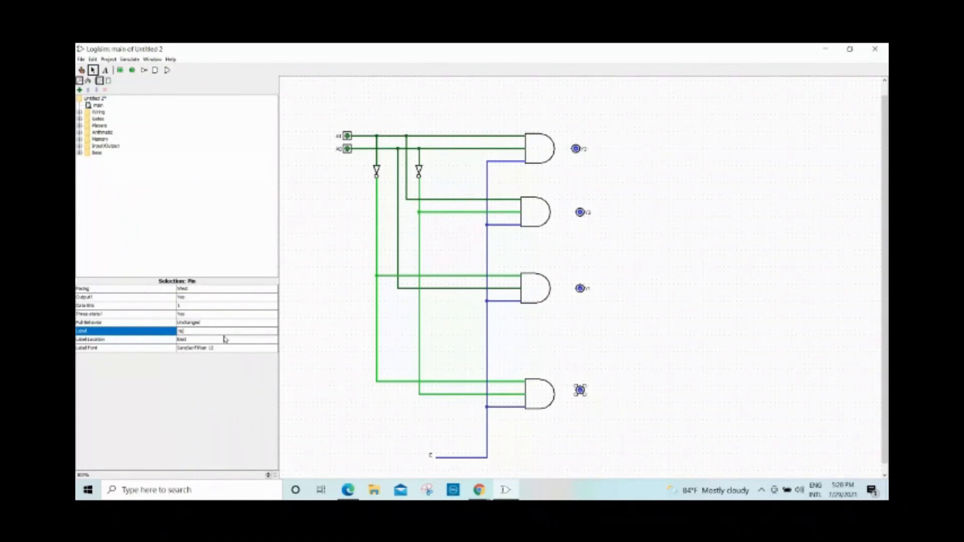
key("Return")
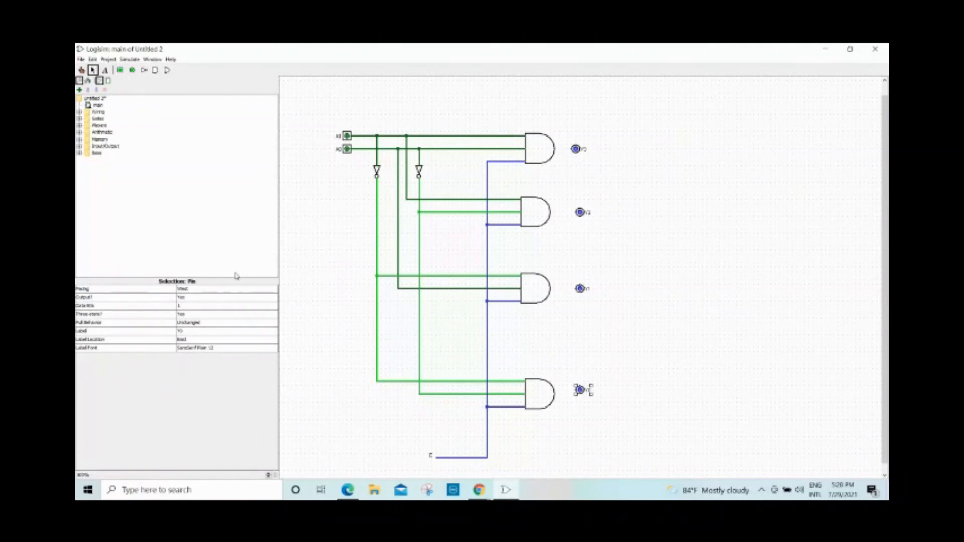
Wire the four AND gates to output pins Y3, Y2, Y1 and Y0, moving the lowest gate up level with its pin.
left_click(576, 148)
left_click_drag(572, 149, 557, 152)
left_click_drag(579, 213, 550, 213)
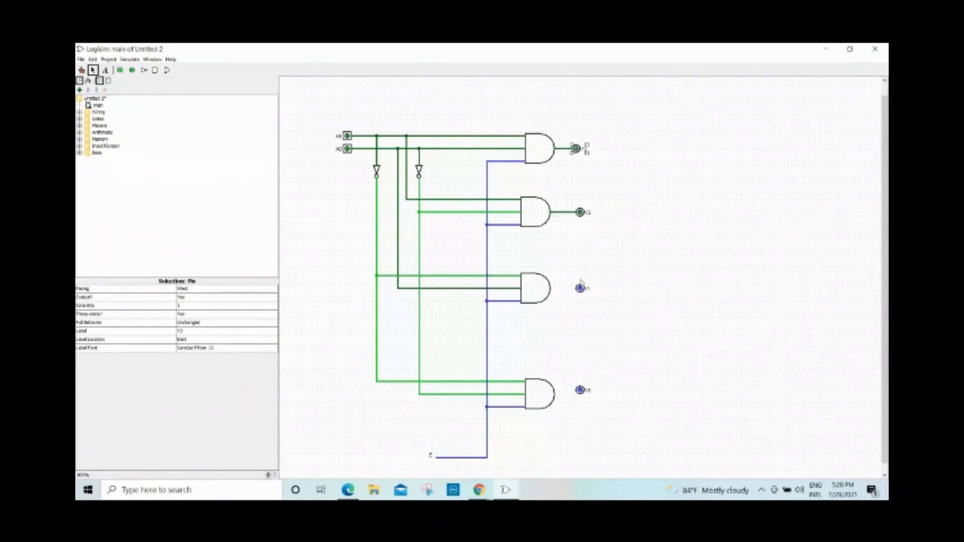
left_click_drag(578, 289, 556, 289)
left_click_drag(578, 391, 566, 391)
left_click_drag(531, 404, 536, 396)
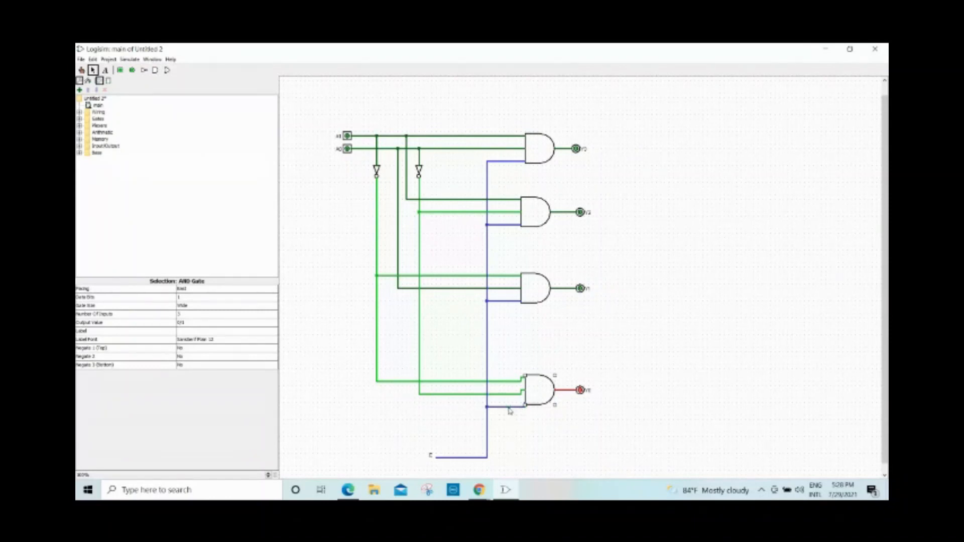
Delete the misaligned E branch at the lowest AND gate and rewire the gate's lowest input straight to the E line.
left_click(511, 409)
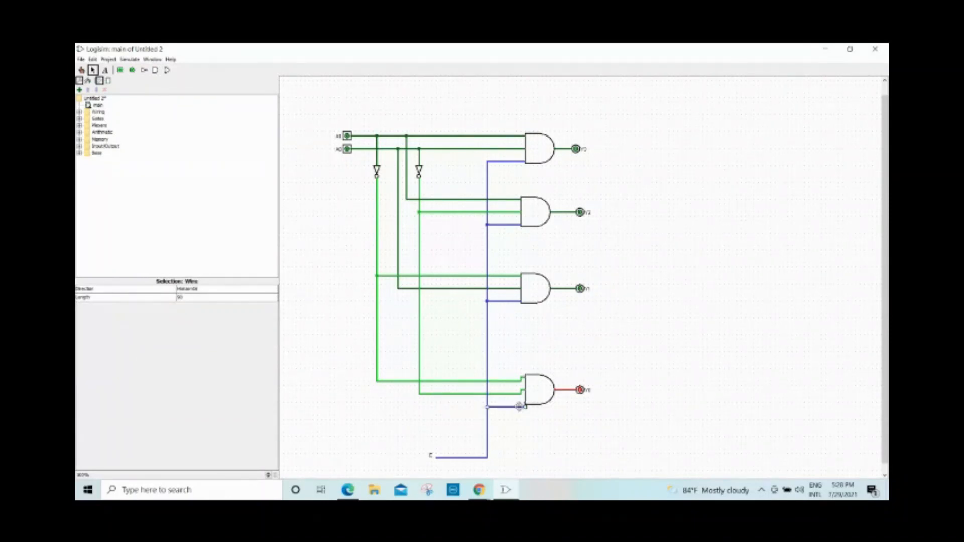
left_click(523, 409)
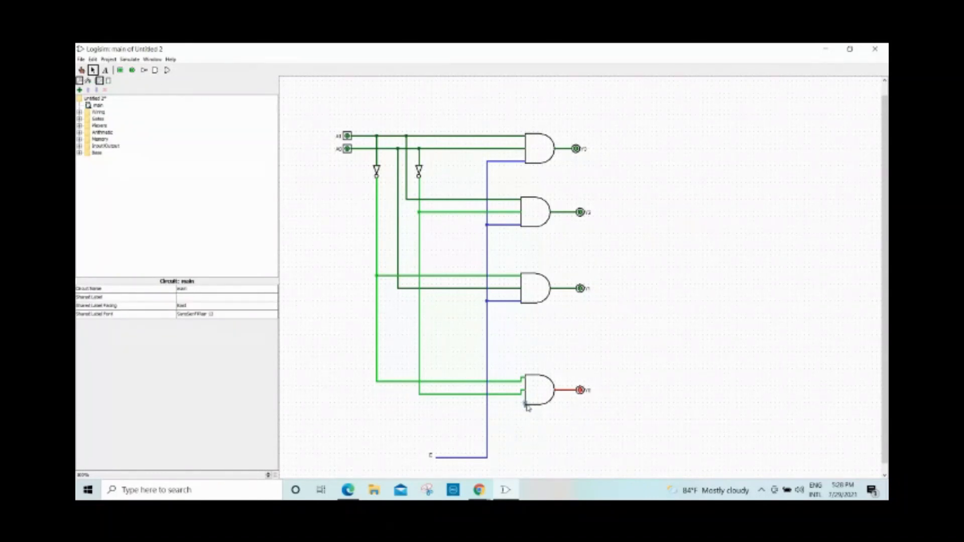
left_click(525, 406)
key("Delete")
left_click_drag(526, 406, 487, 404)
Delete the bent upper input wire of the lowest AND gate and draw a straight one toward the inverted A1 line.
left_click(582, 391)
left_click(584, 411)
left_click(520, 386)
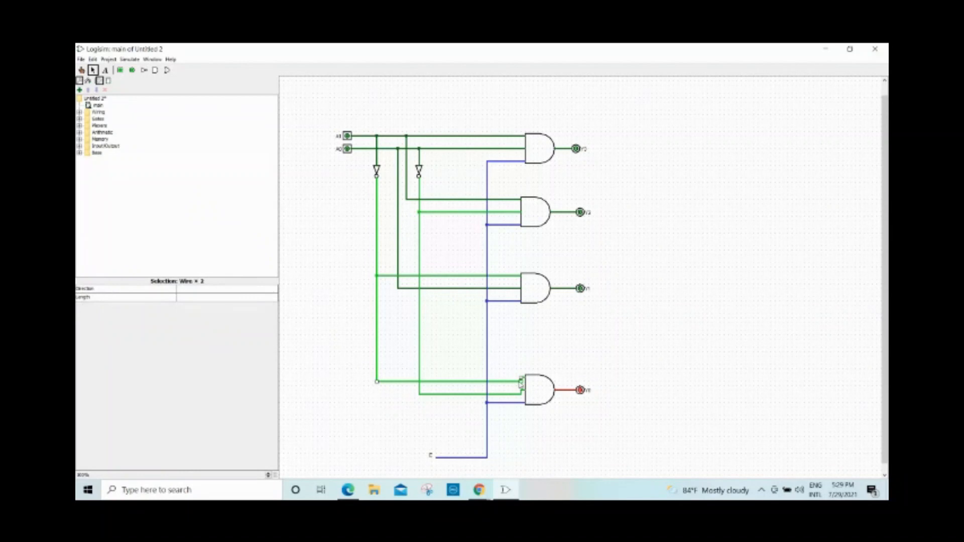
key("Delete")
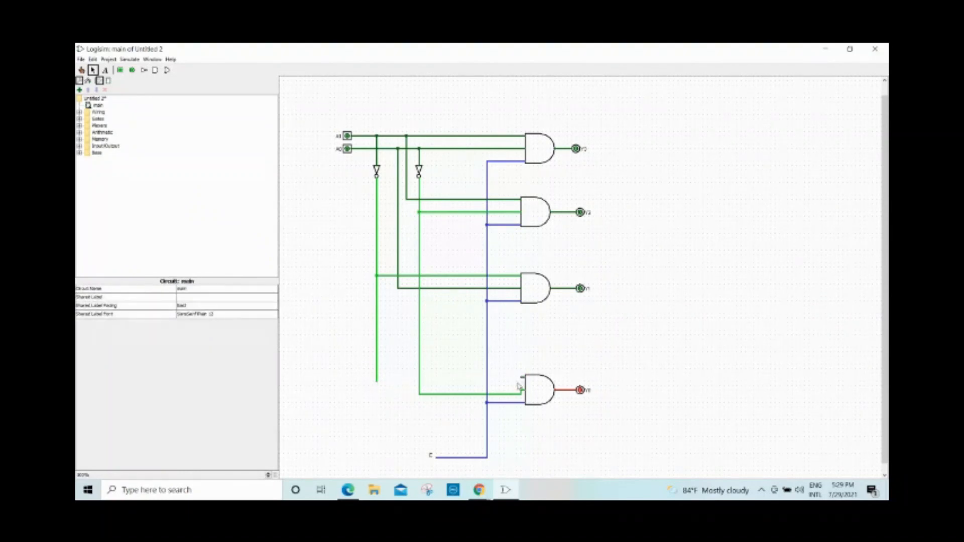
left_click_drag(512, 395, 393, 378)
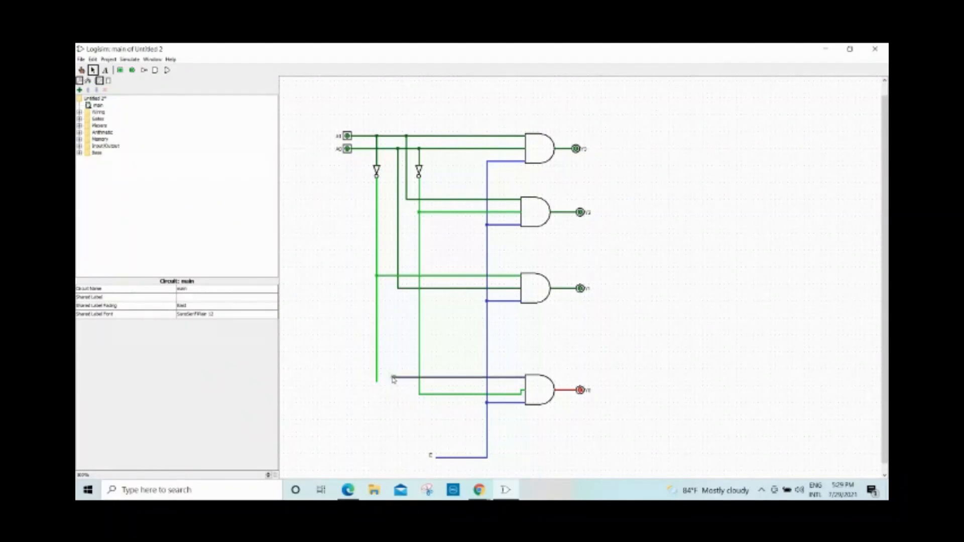
left_click(378, 383)
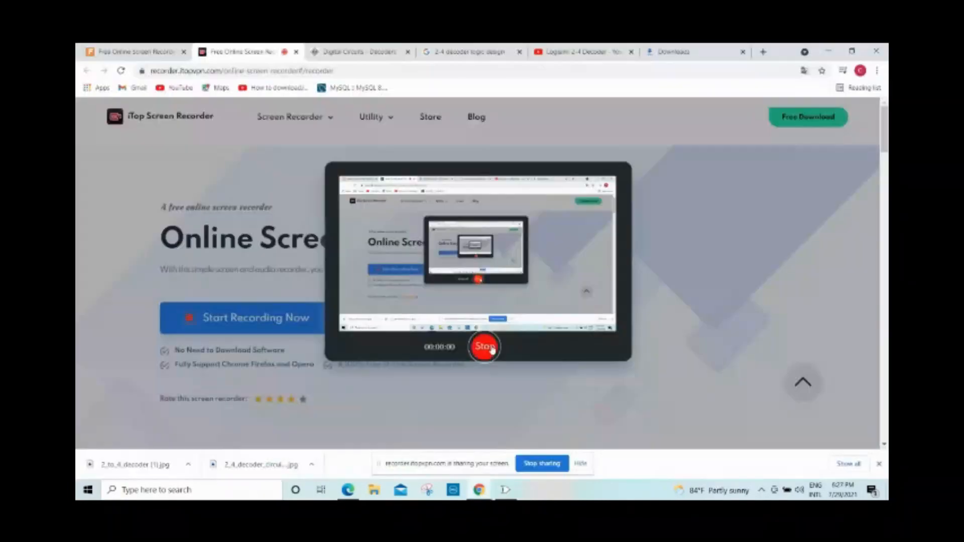
Switch to DECODER.pdf in Edge and examine the lower part of the circuit diagram and the start of the truth table.
mouse_move(352, 498)
left_click(350, 431)
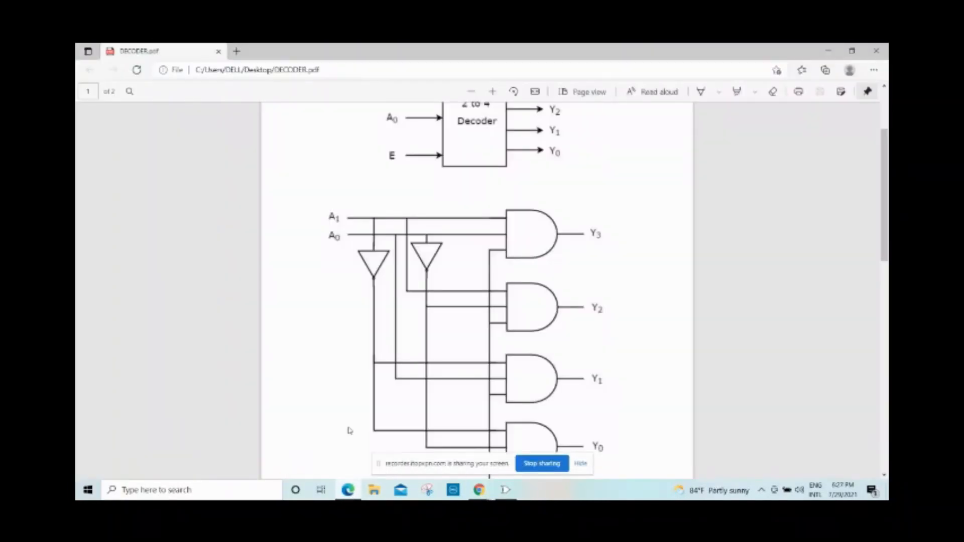
scroll(490, 262, "down", 8)
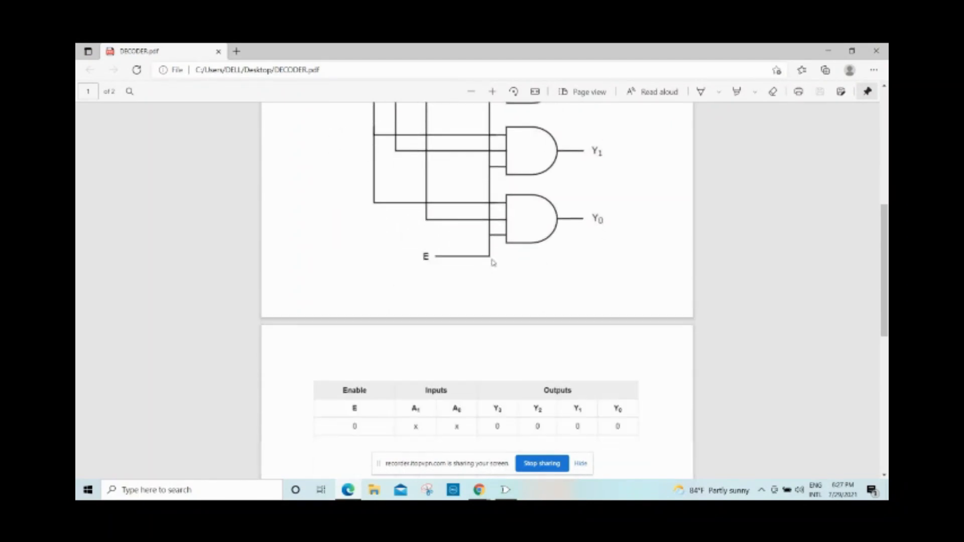
Switch to Logisim, hide the screen-sharing notice, and set the enable input E to 1.
mouse_move(506, 490)
left_click(465, 430)
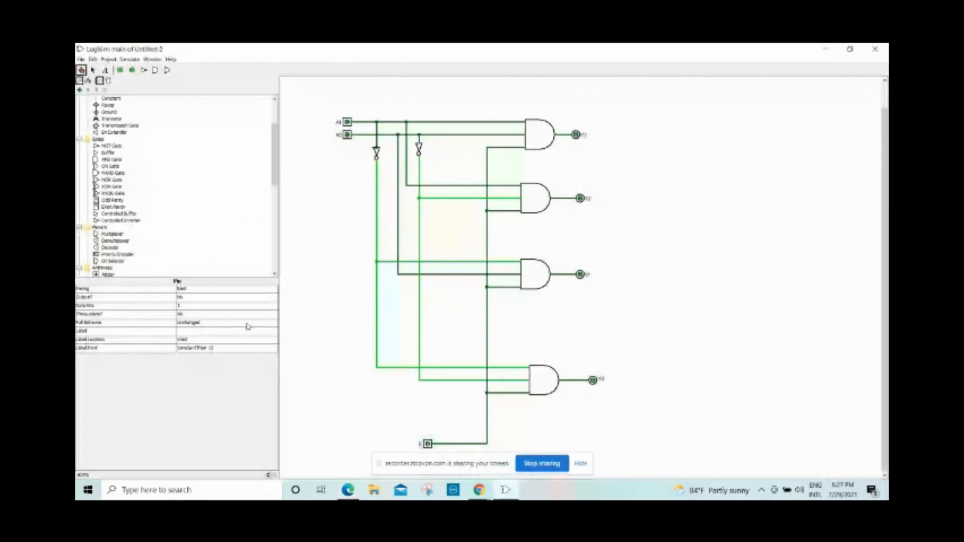
left_click(581, 464)
left_click(428, 445)
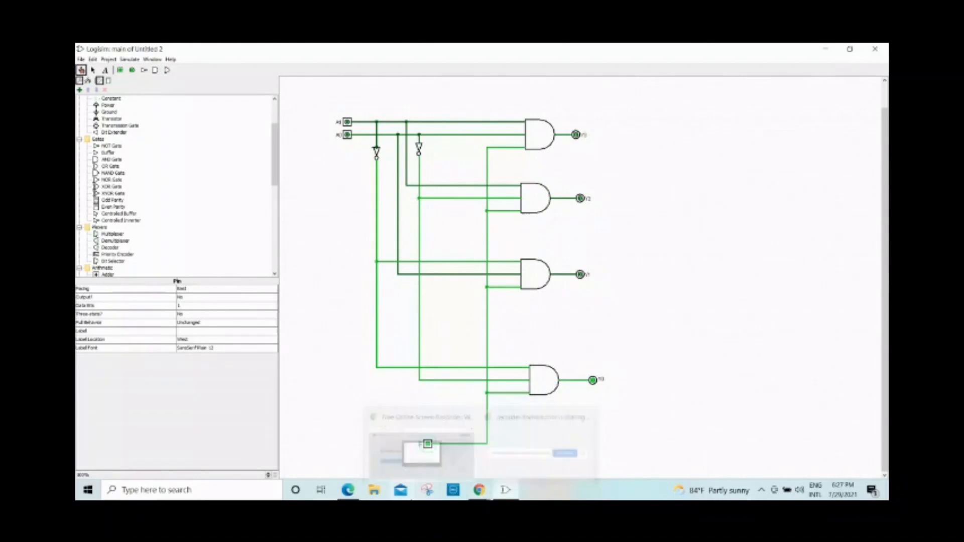
Switch to the truth table in DECODER.pdf and set the drawing pen to red with a thin stroke.
left_click(358, 493)
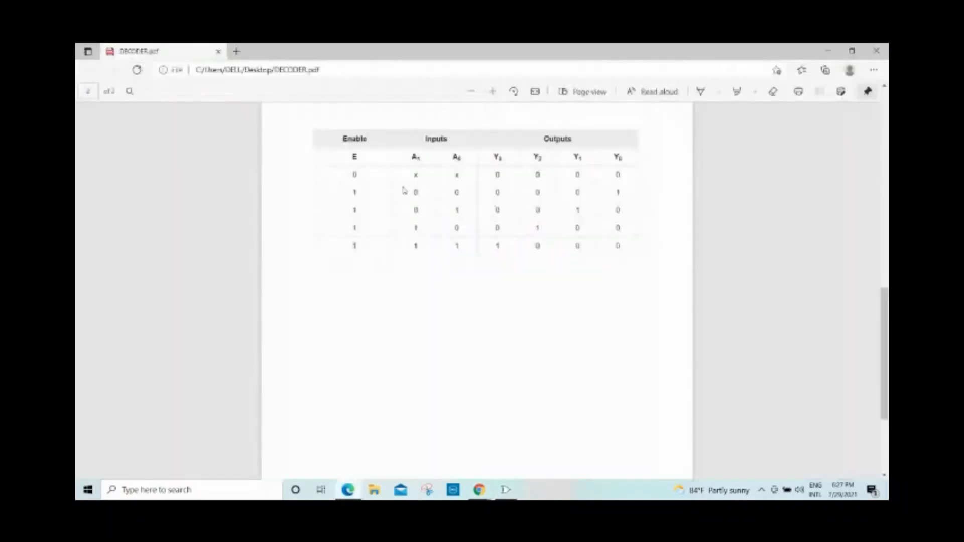
left_click(700, 91)
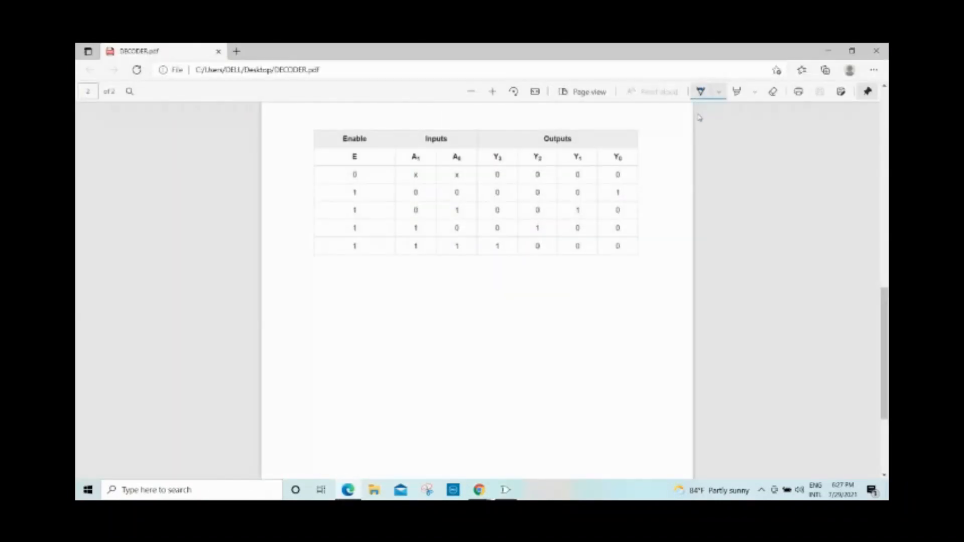
left_click(717, 93)
left_click(627, 153)
mouse_move(607, 288)
left_mouse_down()
mouse_move(620, 287)
mouse_move(612, 288)
left_mouse_up()
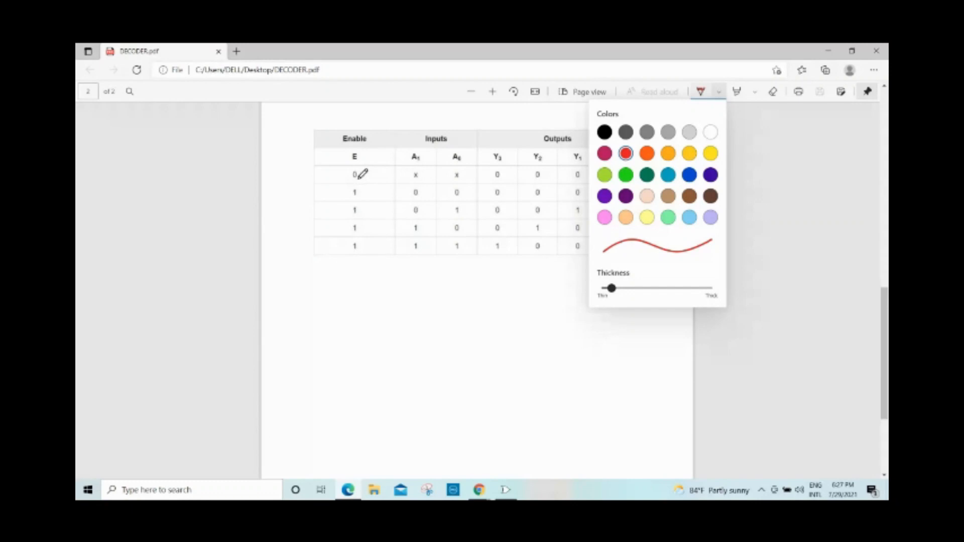
left_click(506, 290)
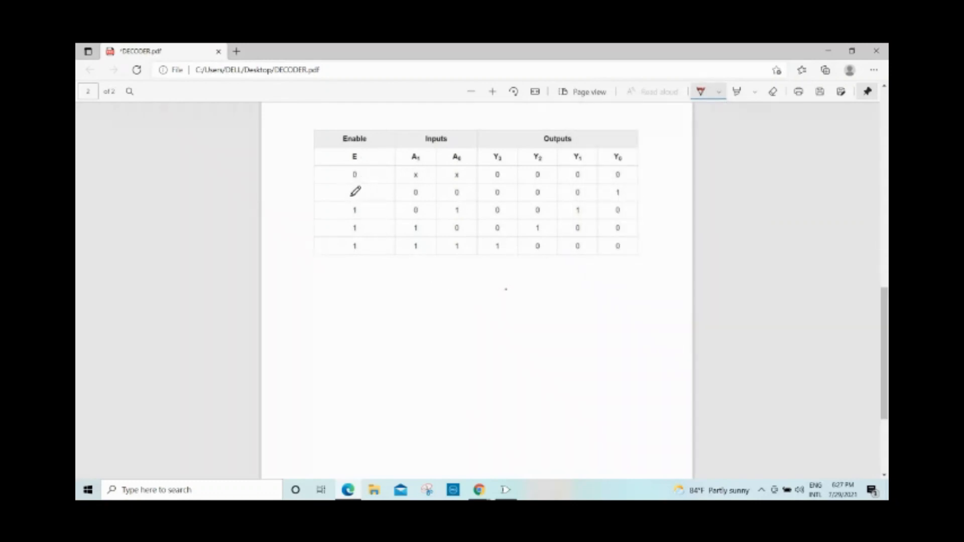
Underline the E=1, A1=0, A0=0 row's inputs and Y0 value in red, erasing the circle around Y0 first.
left_click_drag(412, 198, 461, 200)
left_click_drag(610, 200, 624, 196)
left_click(773, 91)
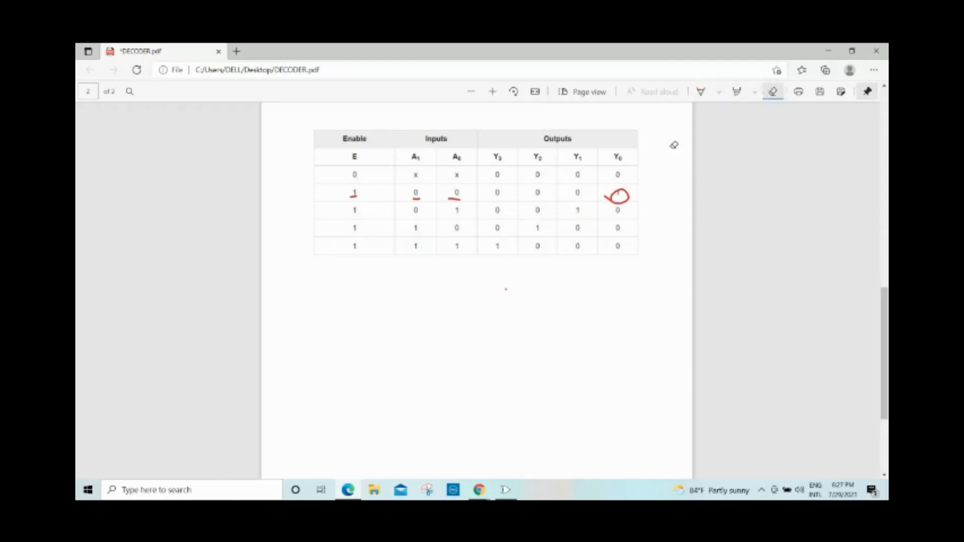
left_click(622, 192)
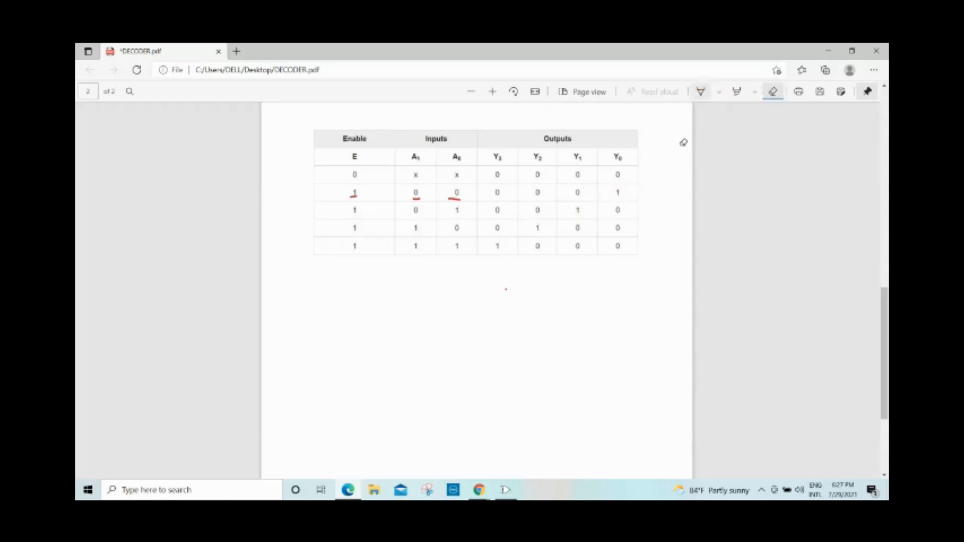
left_click(701, 92)
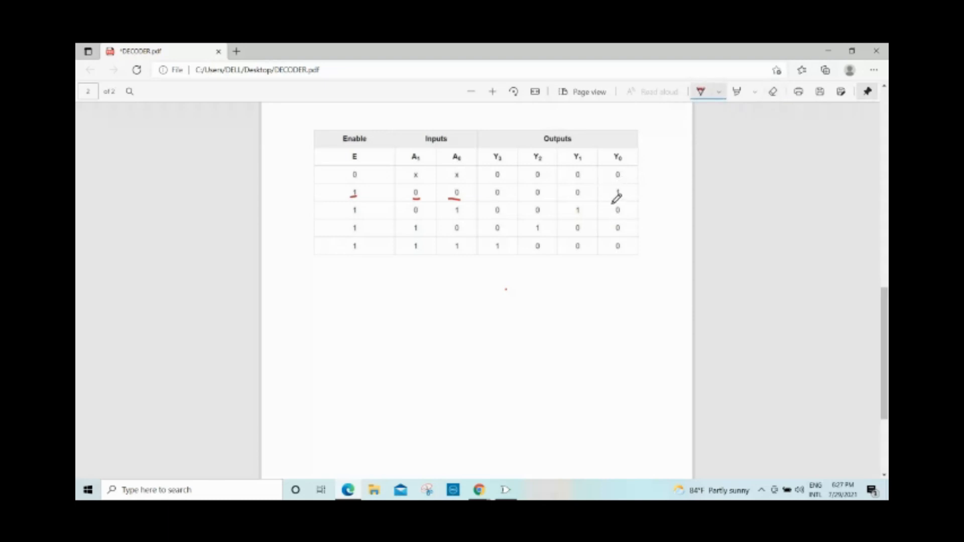
left_click_drag(614, 200, 621, 200)
Check the Y0 output in Logisim against the E=1, A1=0, A0=0 row and put a red check mark beside that row in the PDF.
mouse_move(356, 492)
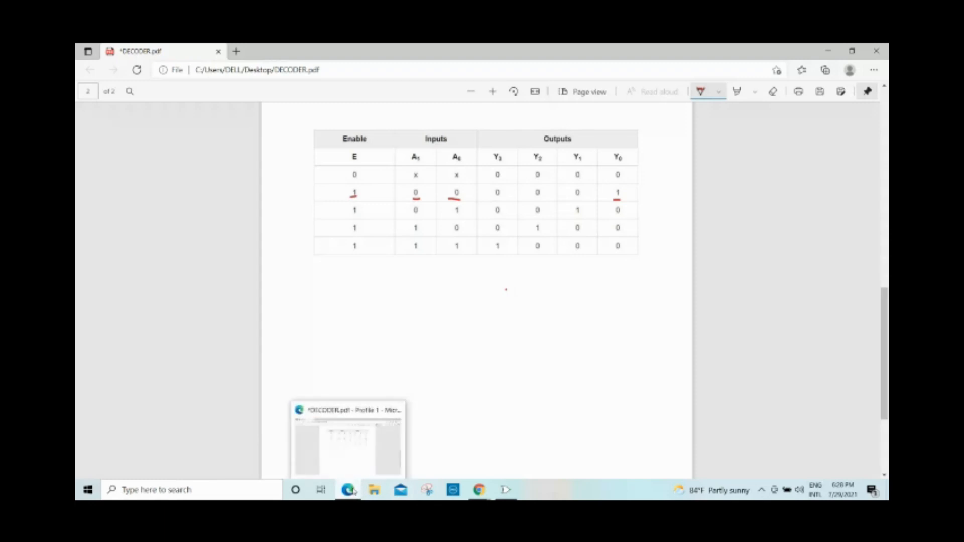
left_click(500, 493)
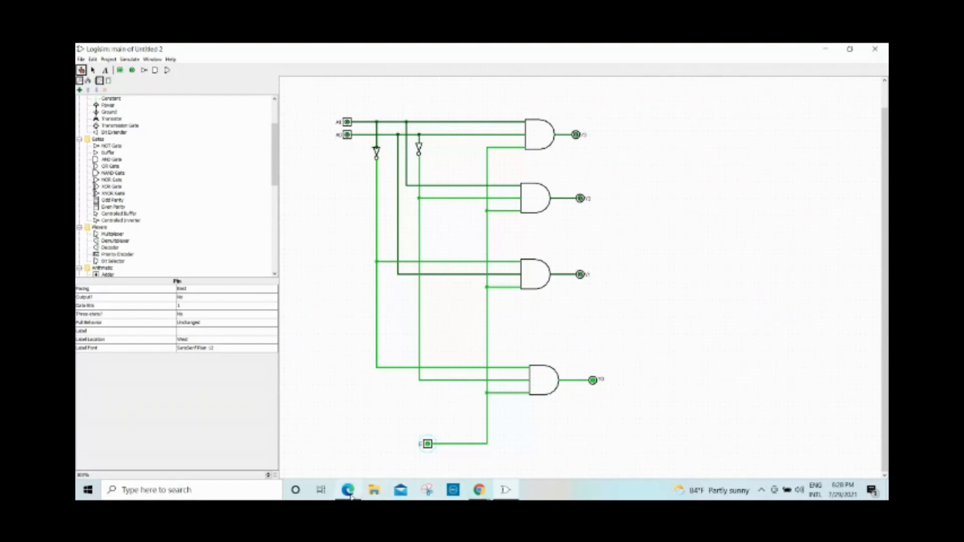
left_click(351, 493)
mouse_move(646, 193)
left_mouse_down()
mouse_move(650, 200)
mouse_move(659, 189)
left_mouse_up()
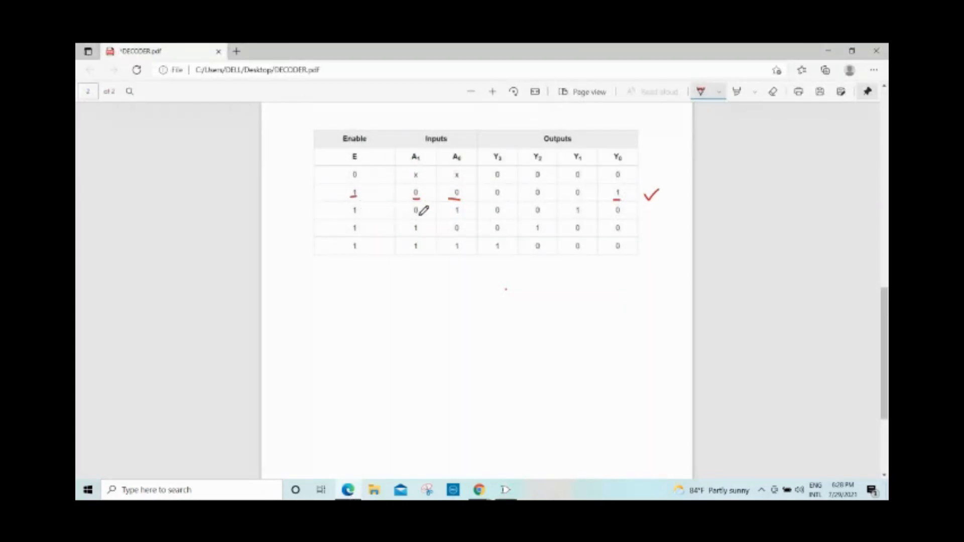
Mark the A0 and Y1 values of the E=1, A1=0, A0=1 row in red and switch to Logisim.
left_click_drag(454, 217, 466, 218)
left_click_drag(577, 214, 584, 211)
left_click(506, 489)
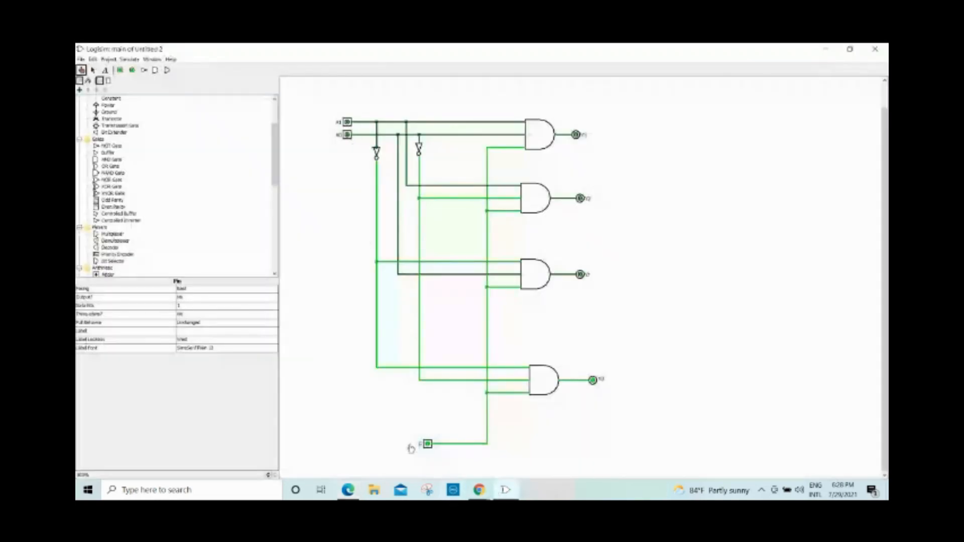
Set A0 to 1 in Logisim, check the Y1 output, and put a red check mark beside the E=1, A1=0, A0=1 row in DECODER.pdf.
left_click(348, 135)
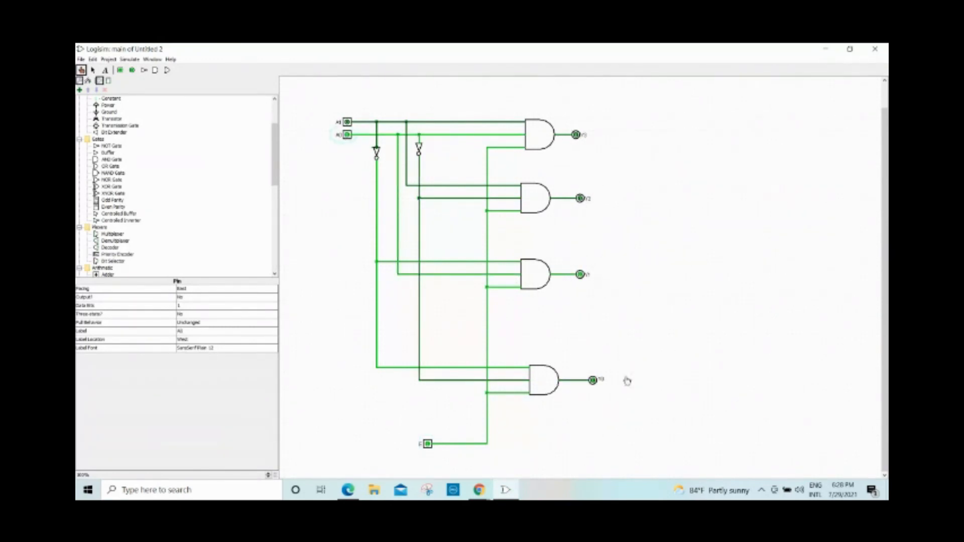
mouse_move(479, 491)
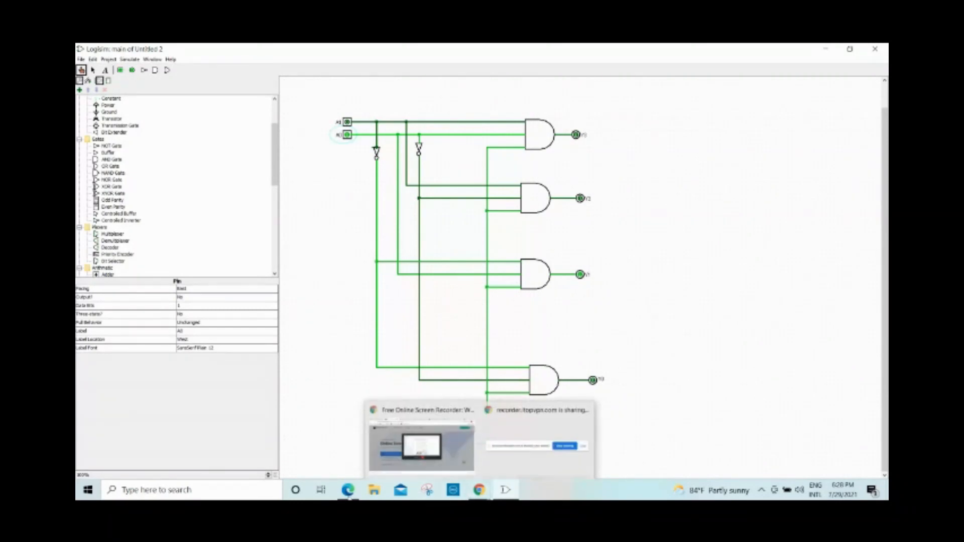
left_click(452, 433)
left_click_drag(641, 213, 658, 206)
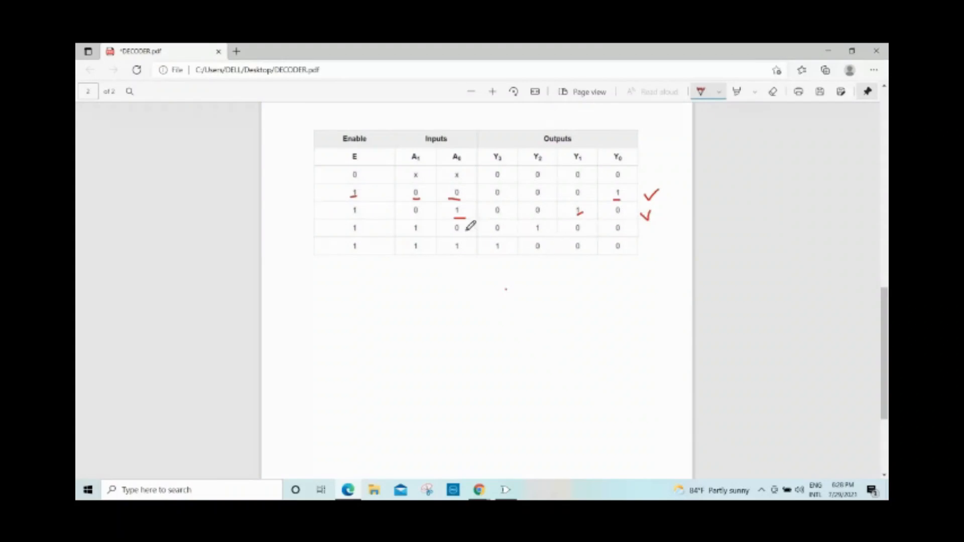
Underline the A1 and Y2 values of the E=1, A1=1, A0=0 row in red and switch to Logisim.
left_click_drag(413, 233, 422, 233)
left_click_drag(534, 233, 541, 232)
left_click(349, 491)
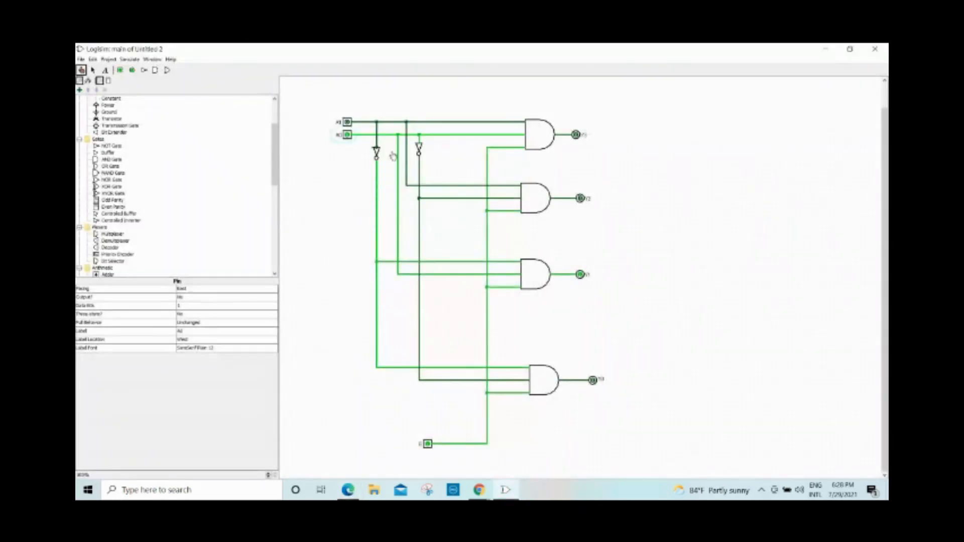
Set A0 to 0 and A1 to 1, check the Y2 output, and put a red check mark beside the matching row in DECODER.pdf.
left_click(347, 134)
left_click(349, 123)
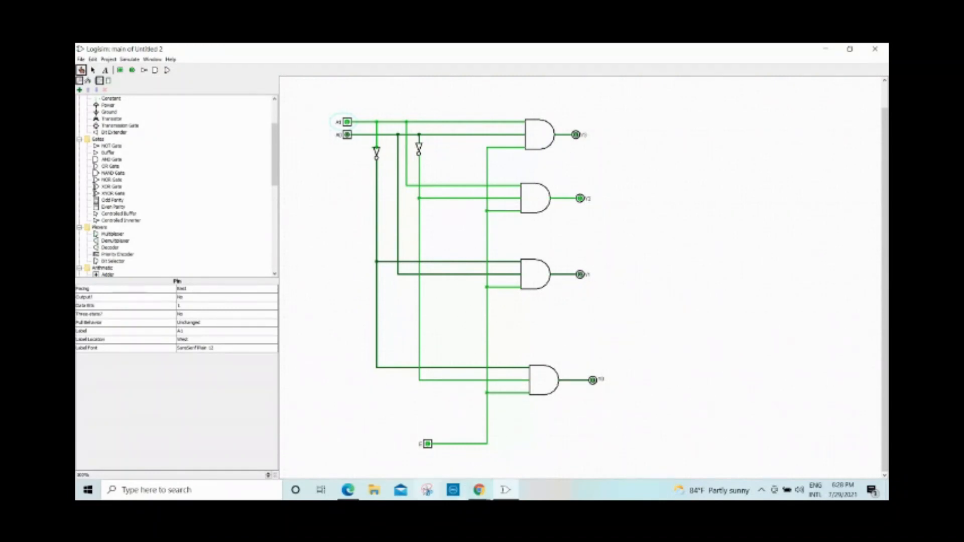
left_click(348, 490)
left_click_drag(642, 226, 655, 224)
Underline the A1, A0 and Y3 values of the last truth table row in red and set A0 to 1 in Logisim.
left_click_drag(409, 253, 470, 254)
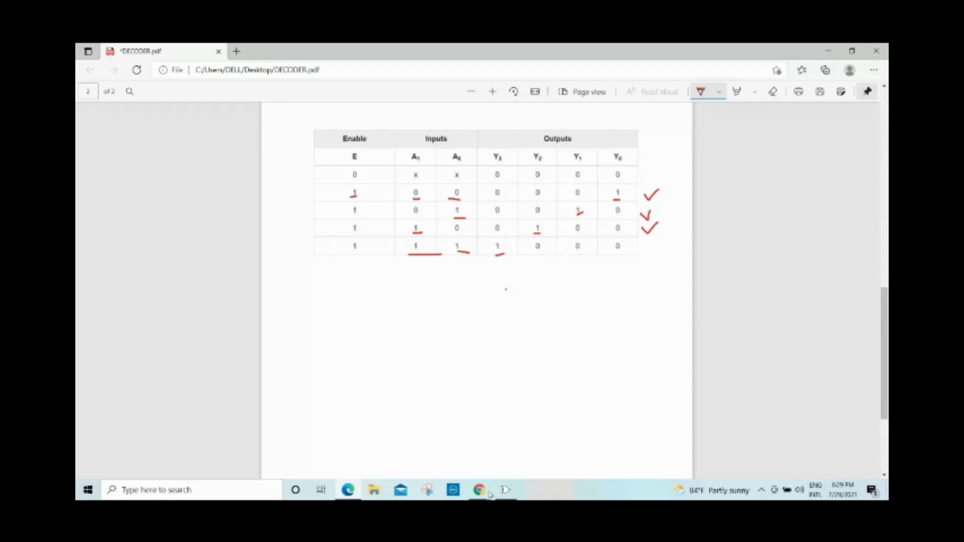
left_click(506, 490)
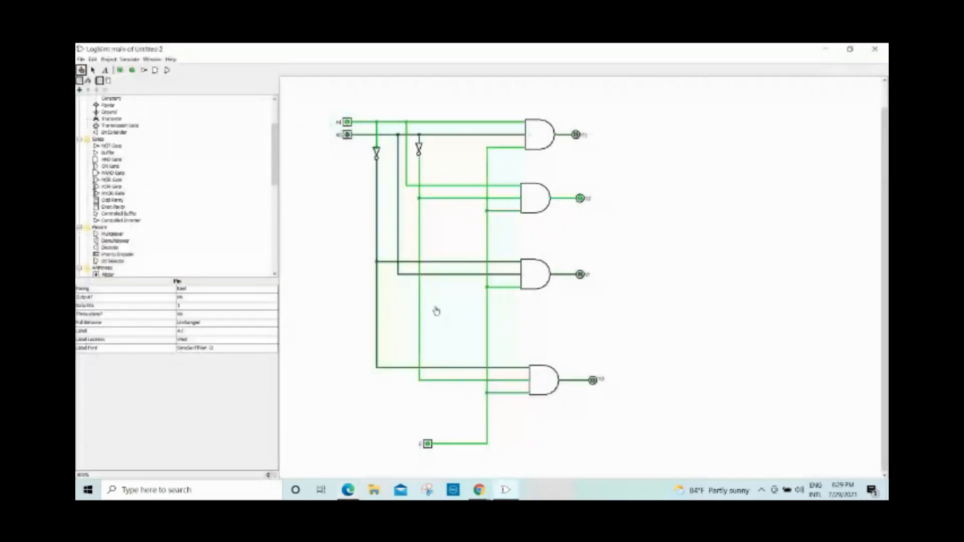
left_click(347, 135)
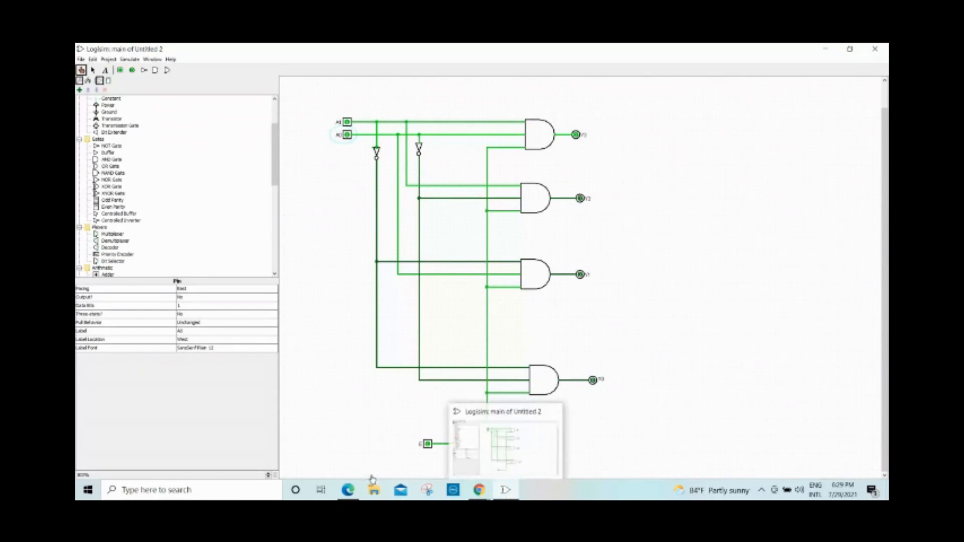
Put a red check mark beside the last row in DECODER.pdf and a large one below the truth table.
left_click(350, 492)
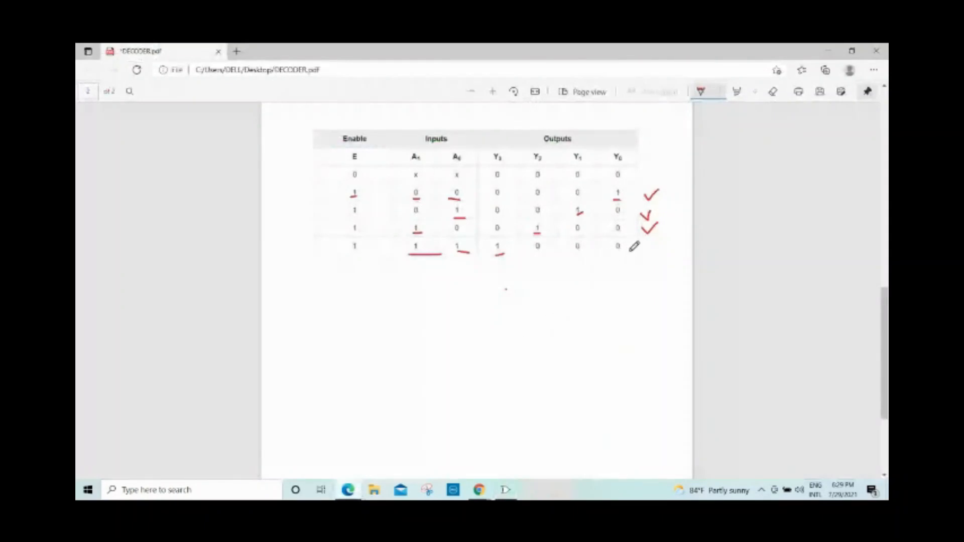
mouse_move(642, 247)
left_mouse_down()
mouse_move(648, 254)
mouse_move(656, 236)
left_mouse_up()
mouse_move(478, 325)
left_mouse_down()
mouse_move(488, 335)
mouse_move(525, 306)
left_mouse_up()
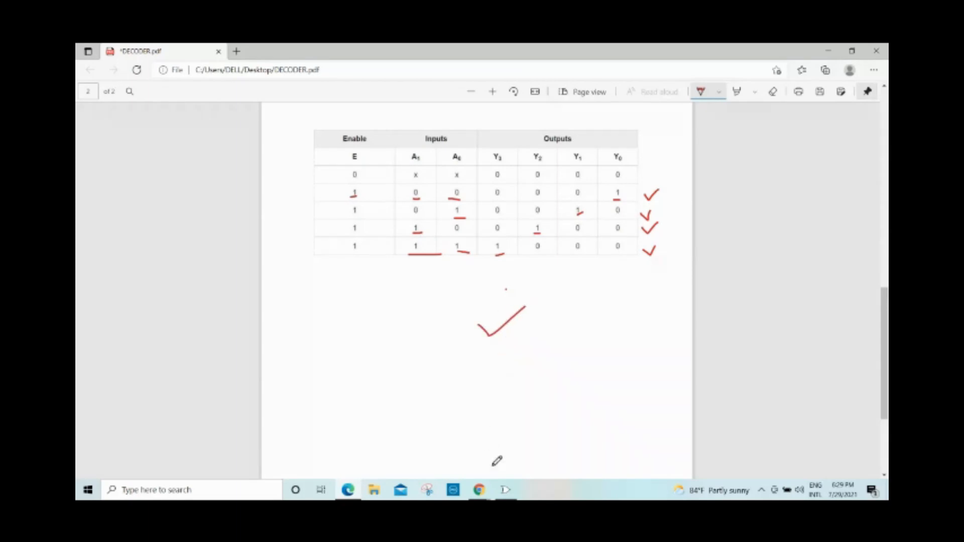
scroll(469, 388, "up", 6)
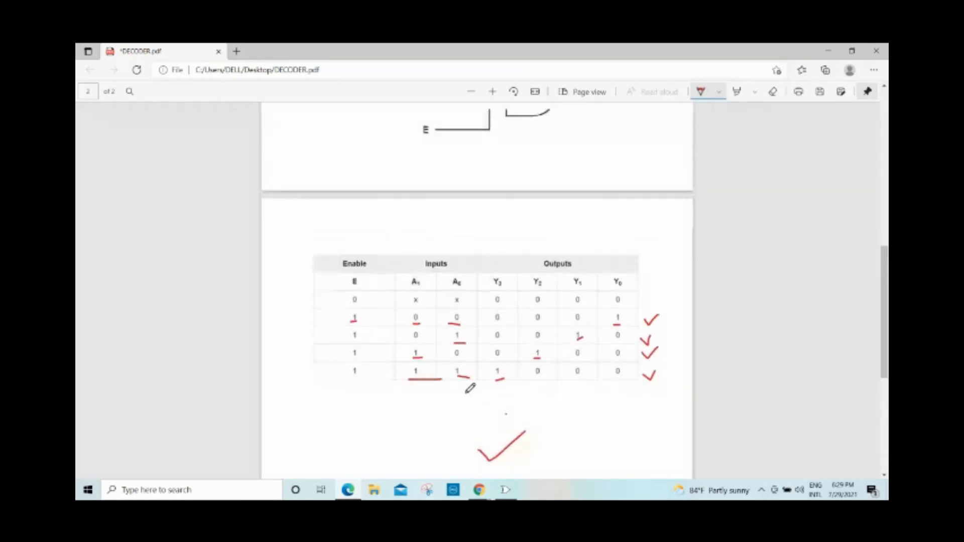
scroll(530, 308, "down", 7)
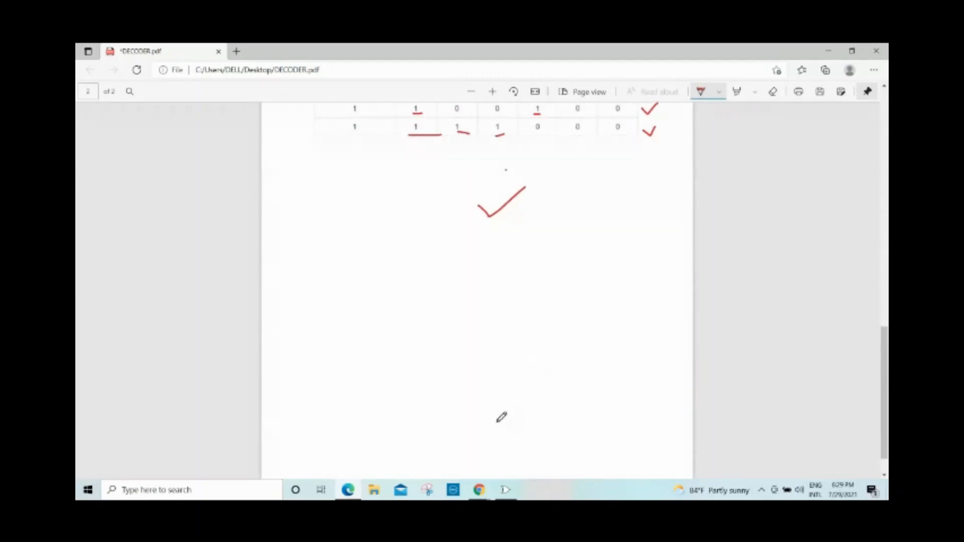
left_click(502, 487)
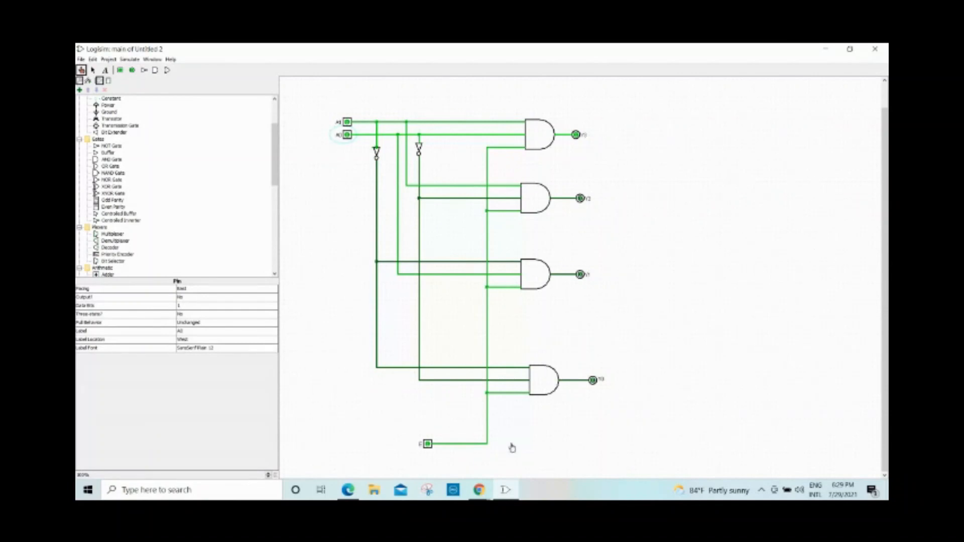
mouse_move(481, 490)
left_click(452, 442)
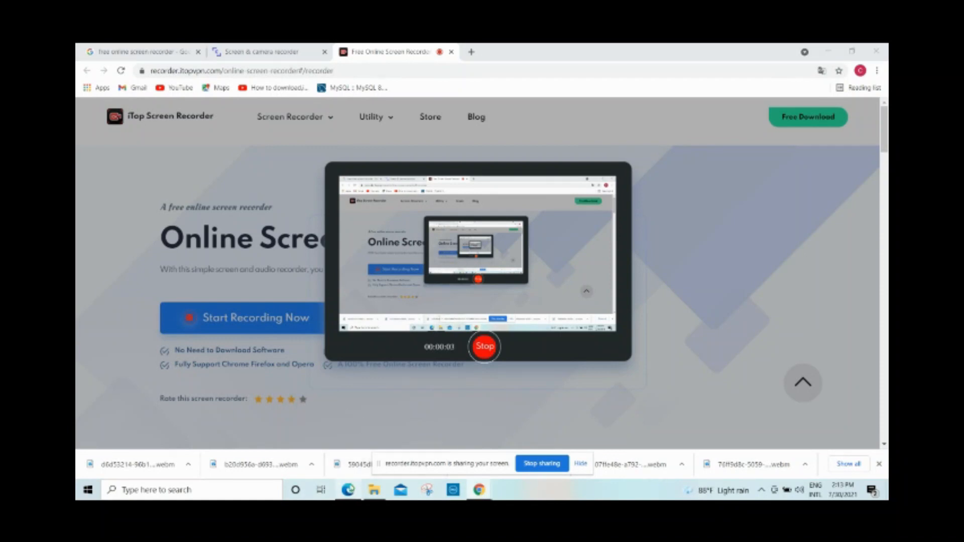
Read the Adders section in ASSignment 02.pdf and the half adder diagram in ADDER.pdf, and switch to Logisim.
left_click(351, 492)
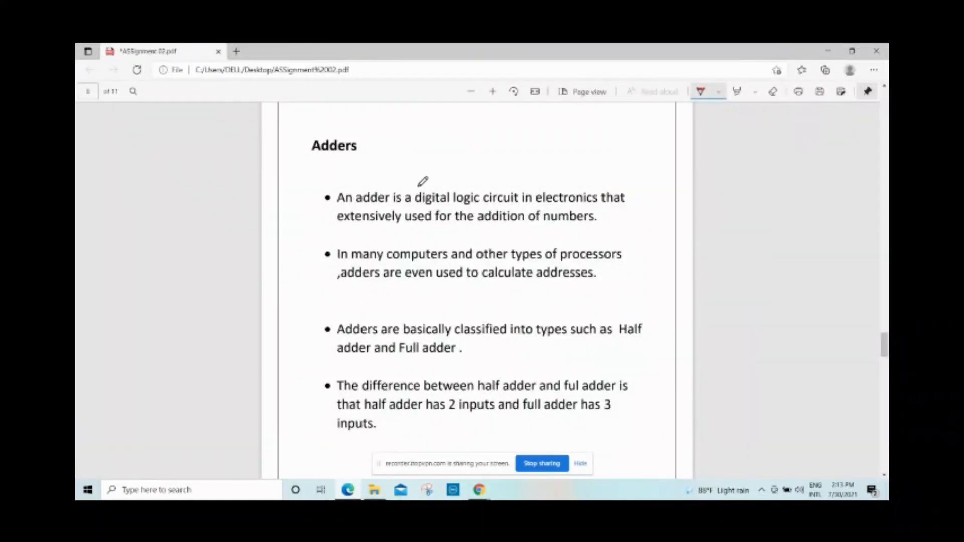
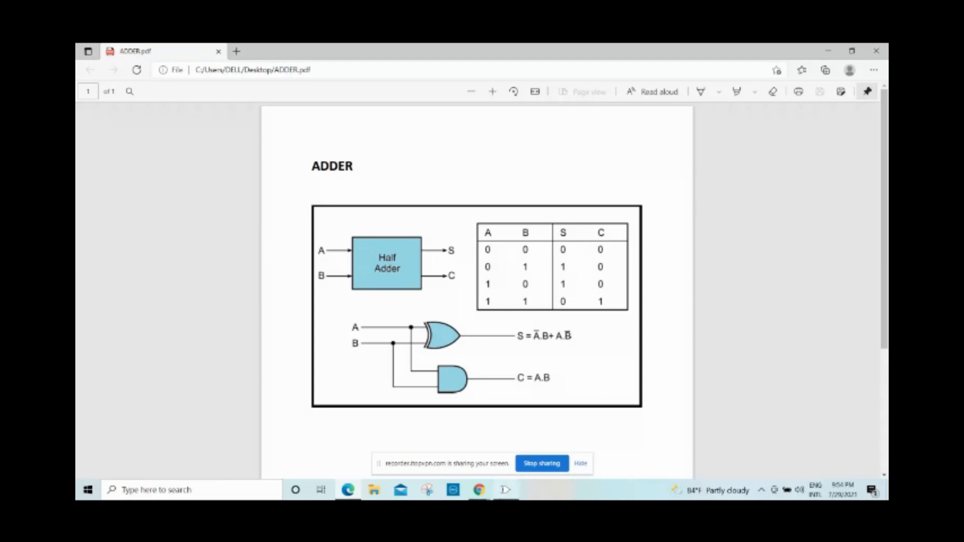
mouse_move(505, 492)
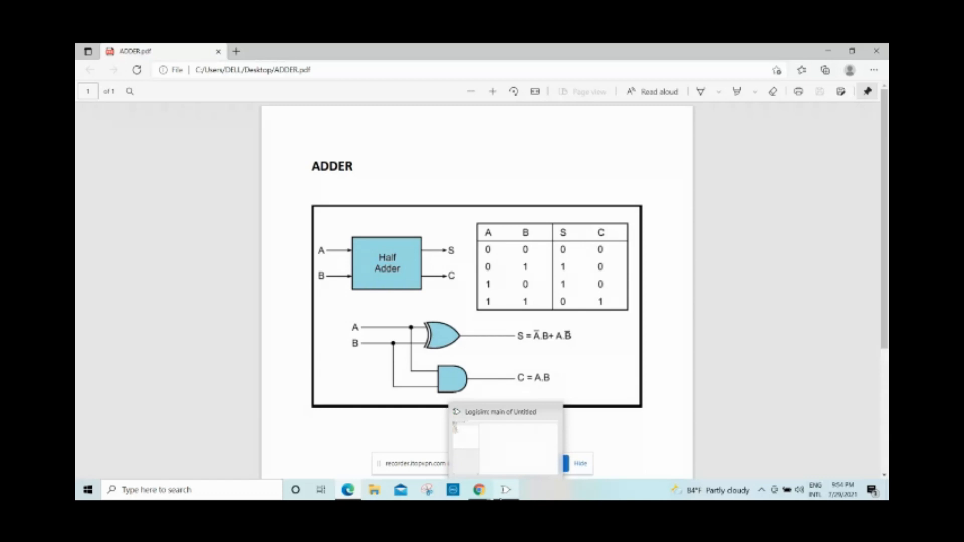
left_click(506, 490)
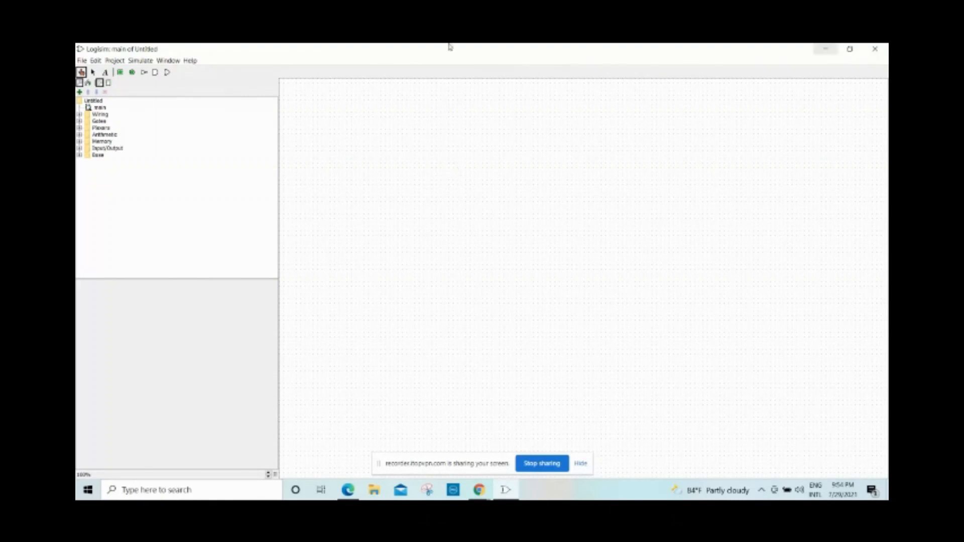
Place two input pins one above the other in the upper-left area of the empty circuit.
left_click(122, 72)
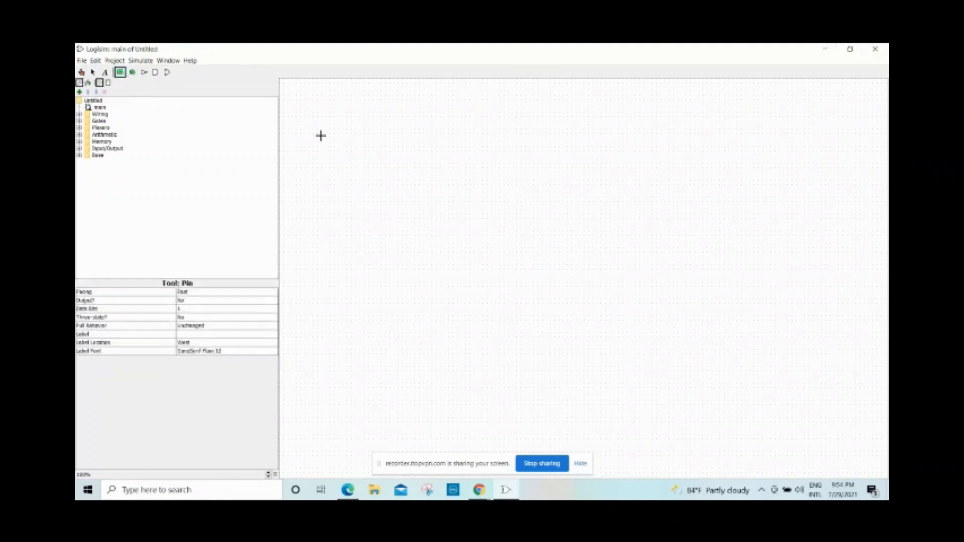
left_click(344, 142)
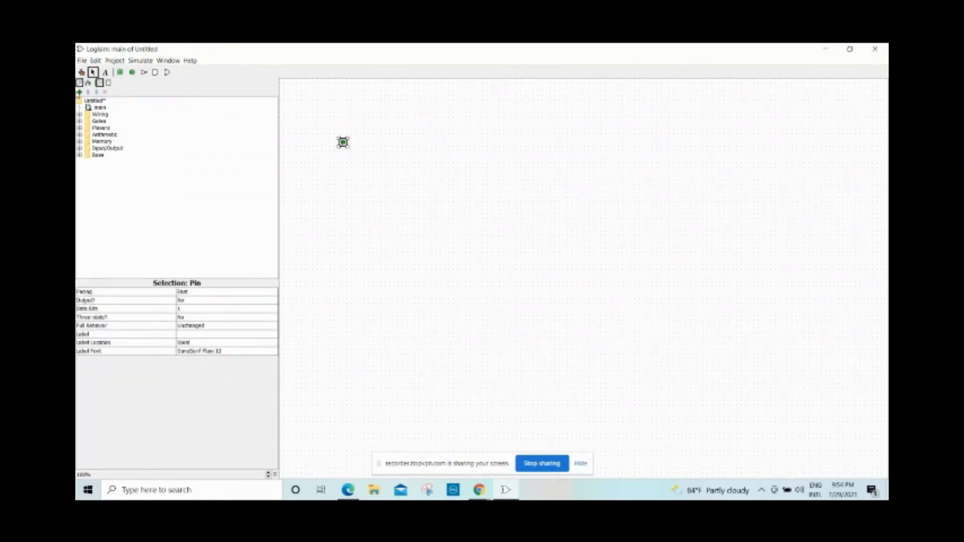
left_click(120, 73)
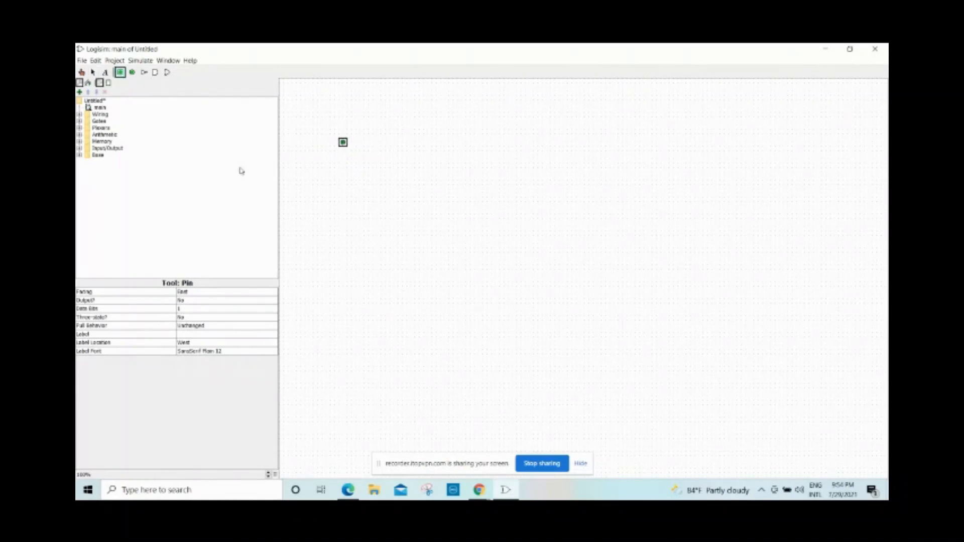
left_click(345, 169)
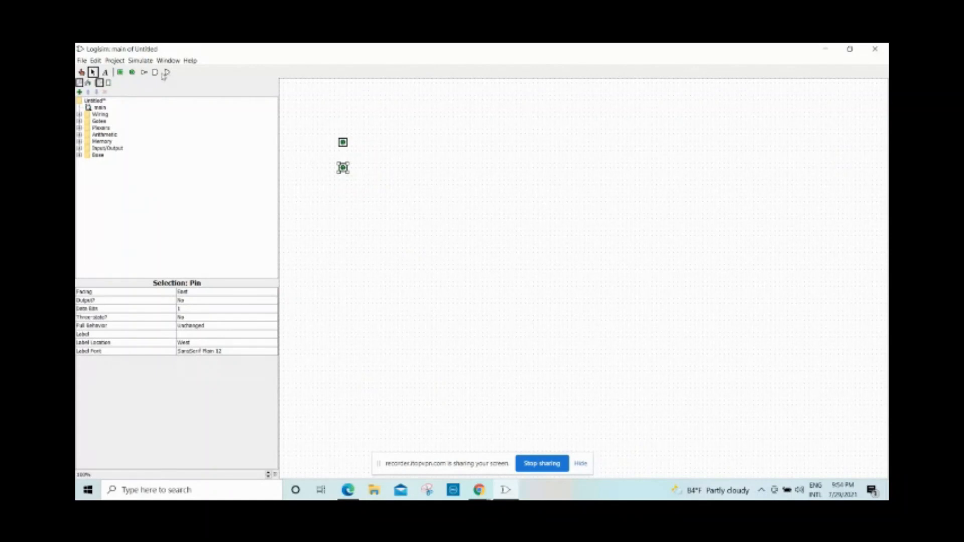
Place a NOR gate to the right of the input pins with gate size Wide and 2 inputs.
double_click(105, 123)
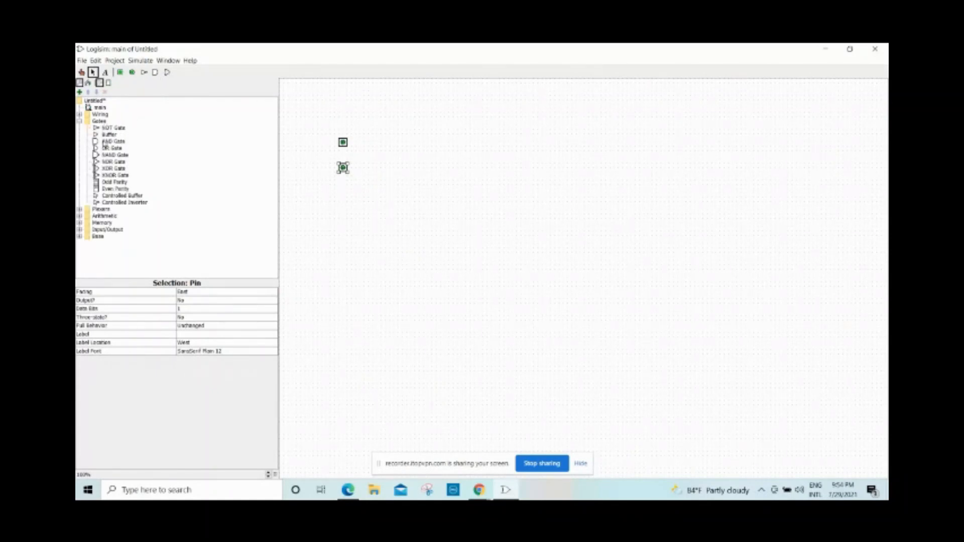
left_click(113, 162)
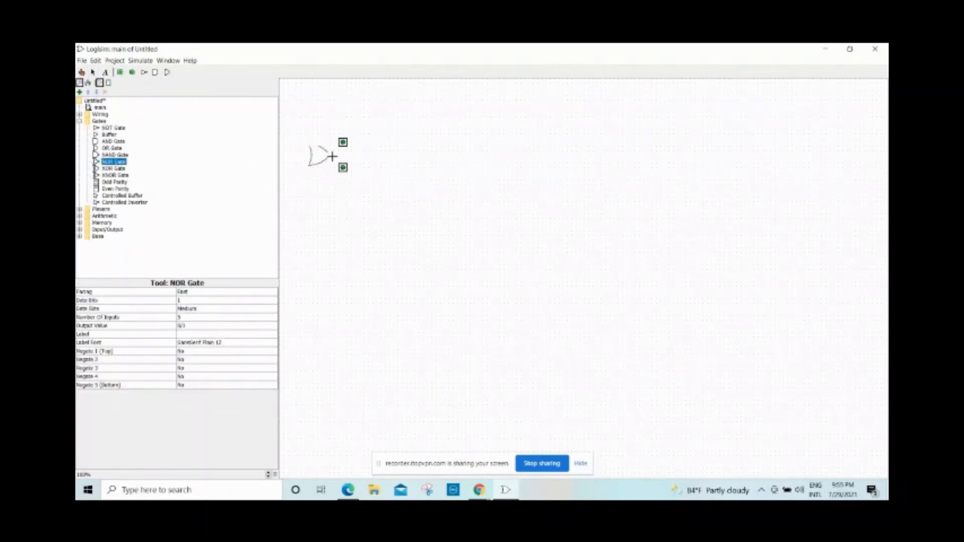
left_click(410, 156)
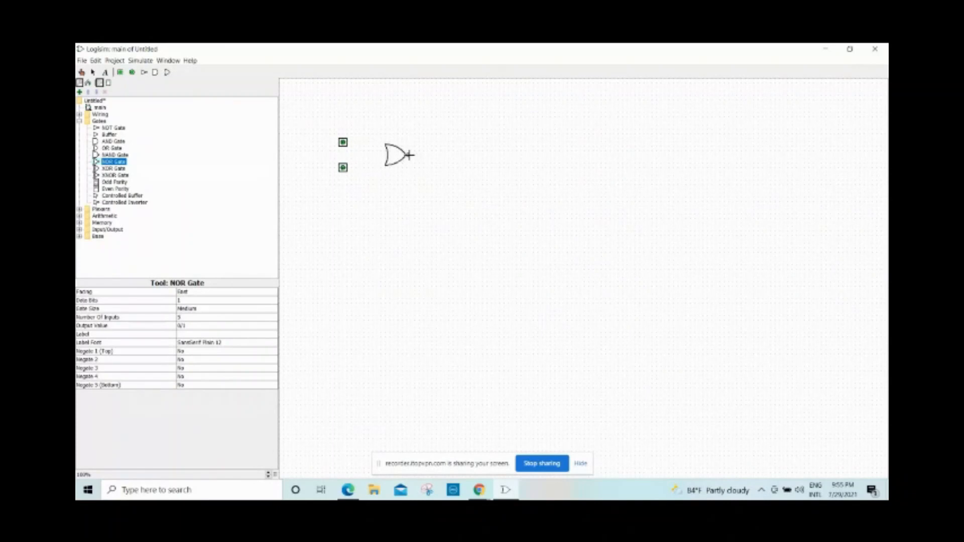
left_click(182, 310)
left_click(186, 334)
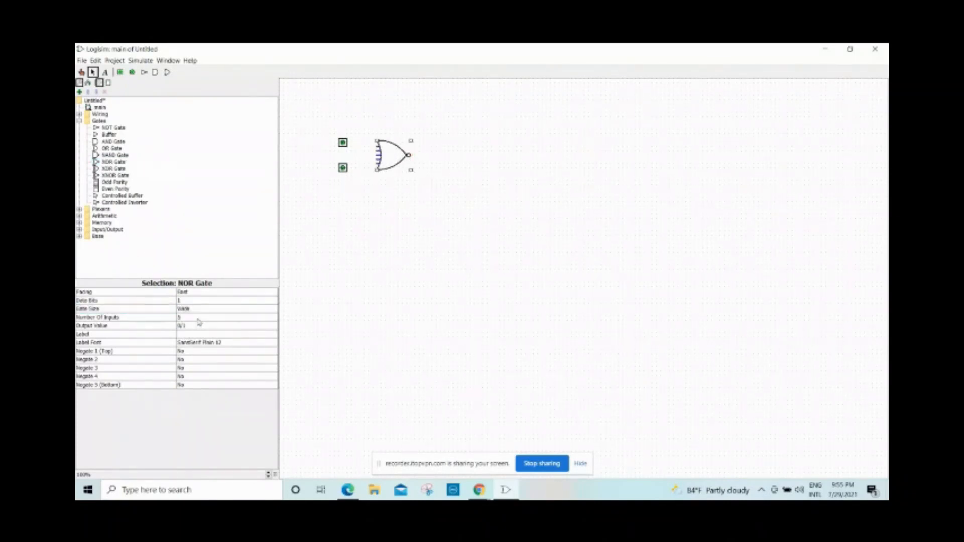
left_click(199, 318)
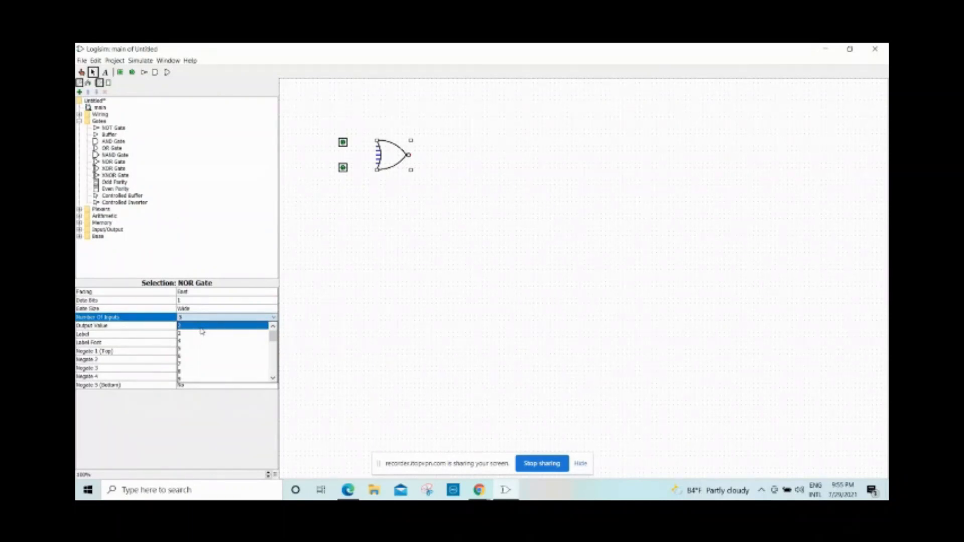
left_click(202, 330)
Align the NOR gate and the lower pin, and wire both input pins straight into the gate's two inputs.
mouse_move(384, 158)
left_mouse_down()
mouse_move(362, 142)
mouse_move(378, 142)
left_mouse_up()
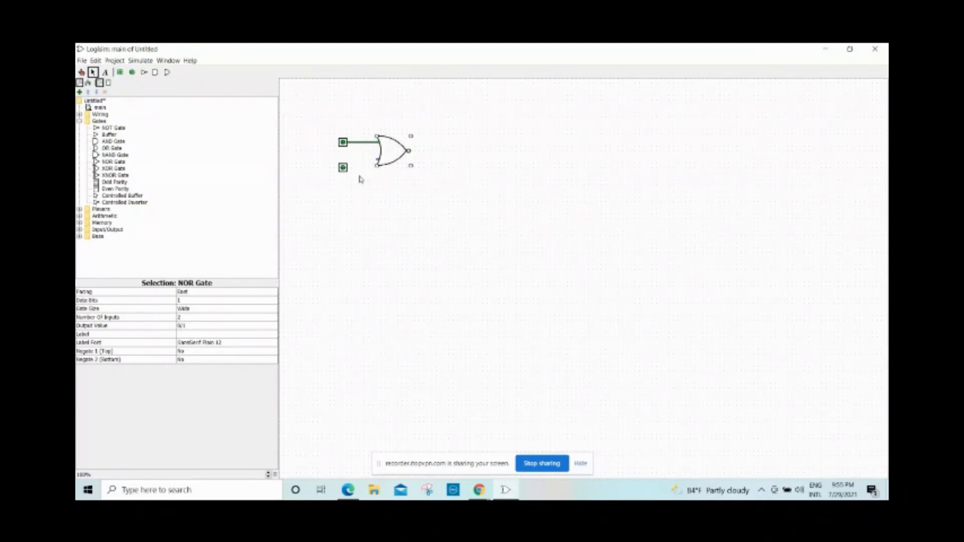
mouse_move(343, 168)
left_mouse_down()
mouse_move(344, 159)
mouse_move(377, 160)
left_mouse_up()
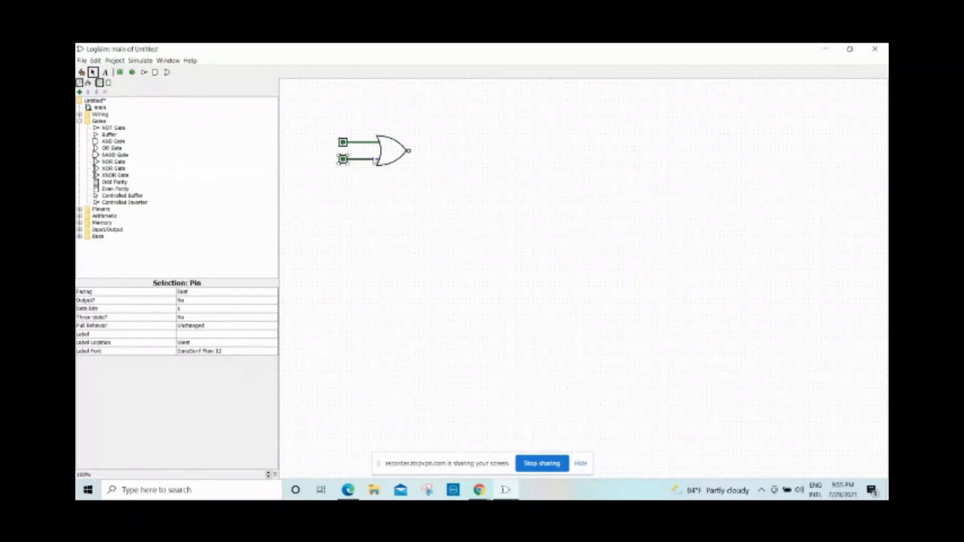
Place an AND gate below the NOR gate with gate size Wide and 2 inputs.
left_click(155, 72)
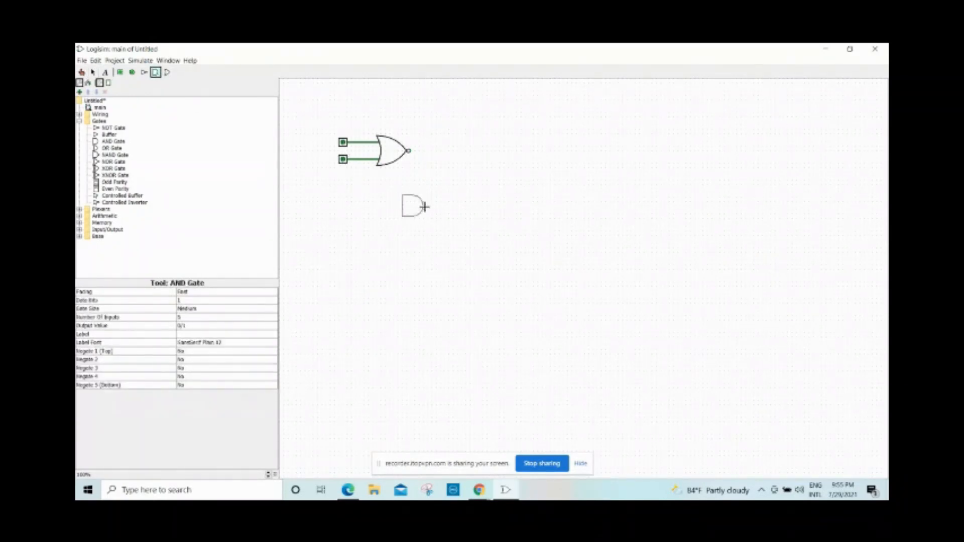
left_click(435, 211)
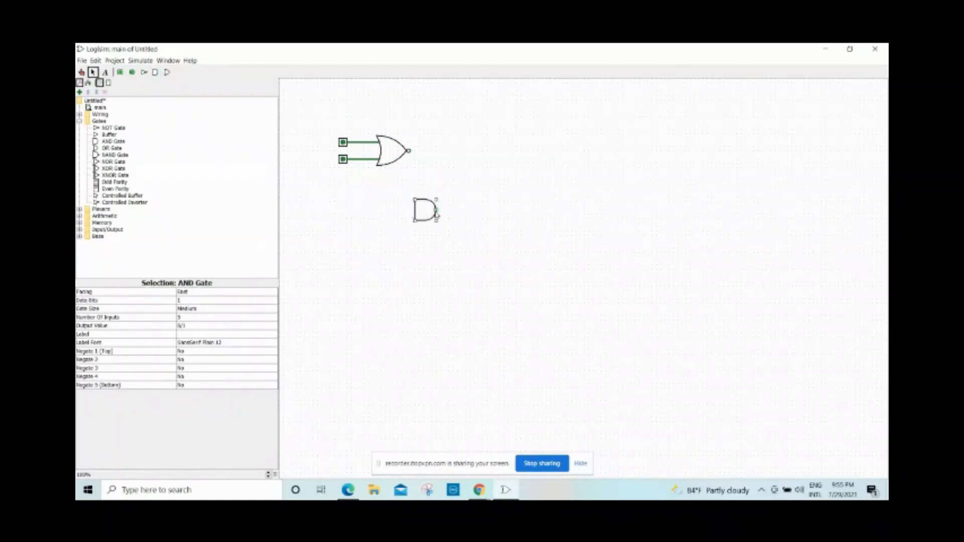
left_click(204, 308)
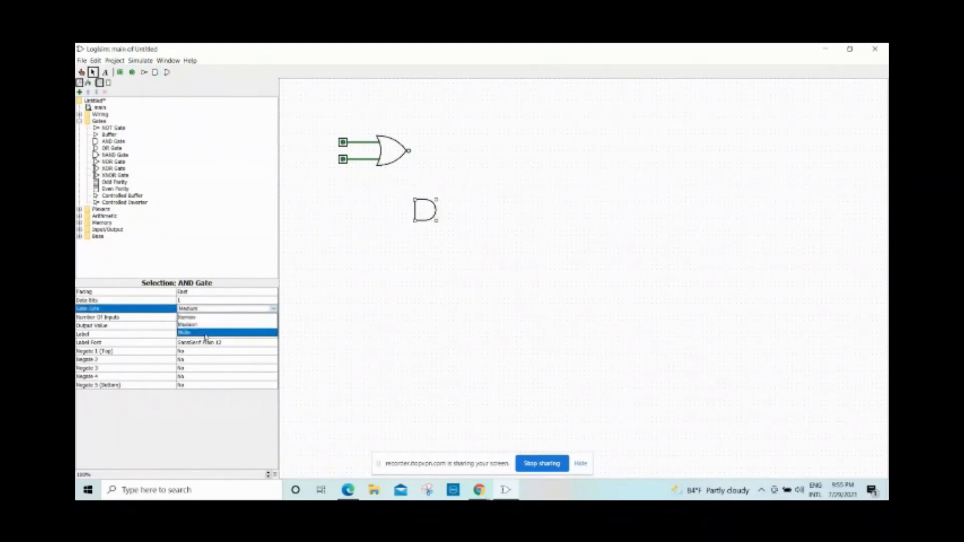
left_click(204, 332)
left_click(206, 318)
scroll(212, 357, "up", 1)
left_click(214, 326)
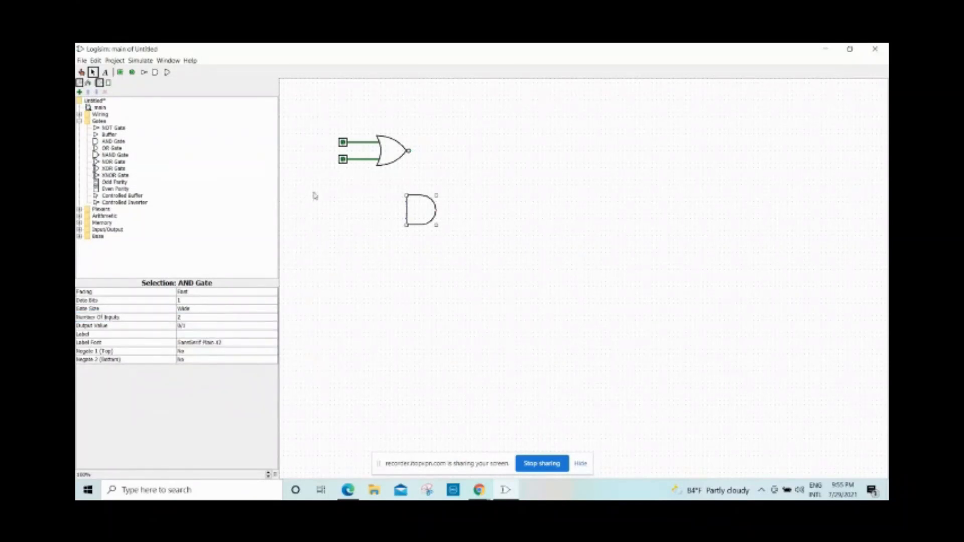
Label the upper input pin A and the lower input pin B.
left_click(338, 146)
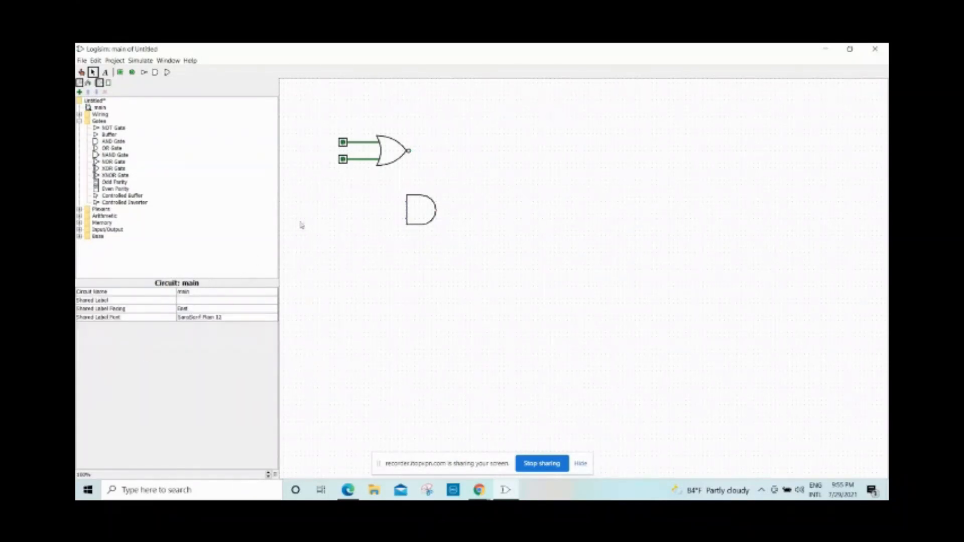
left_click(343, 146)
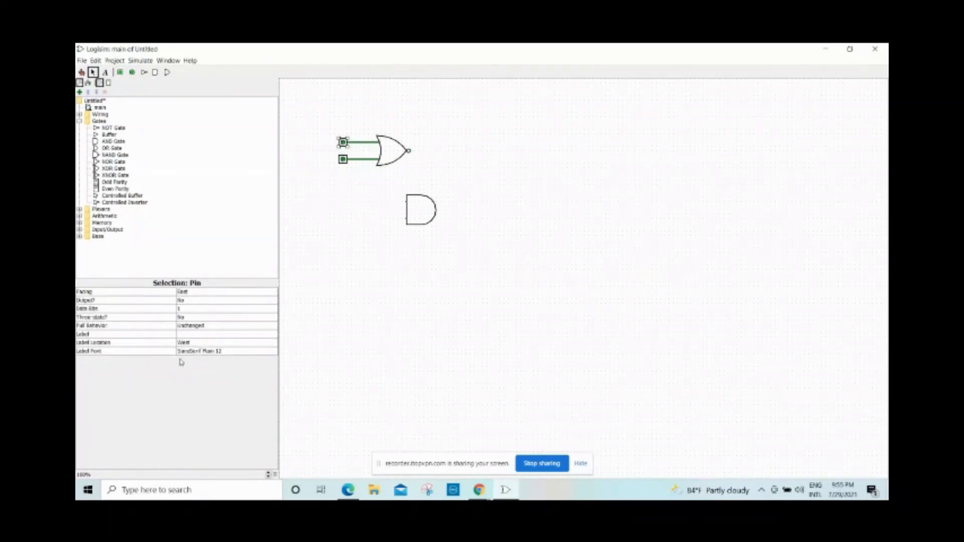
left_click(206, 335)
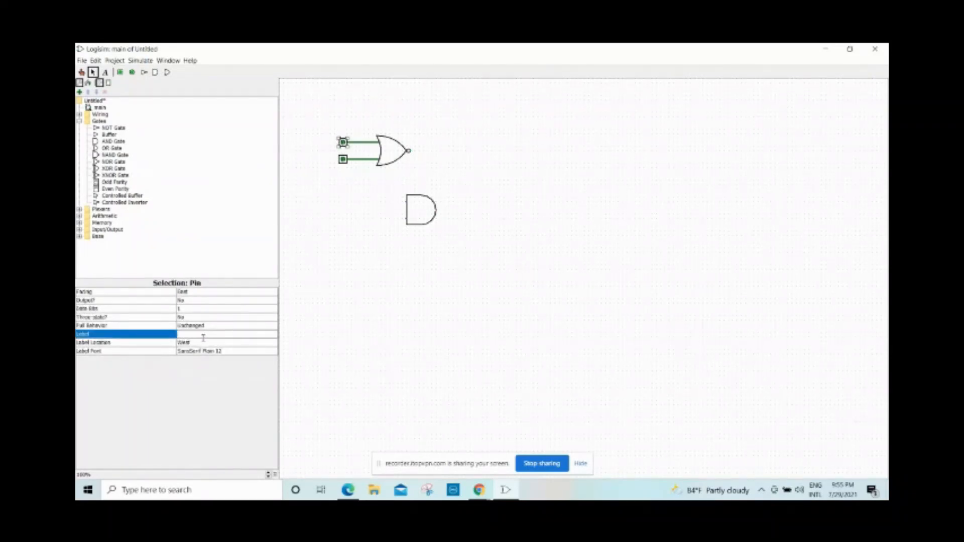
key("Return")
left_click(343, 161)
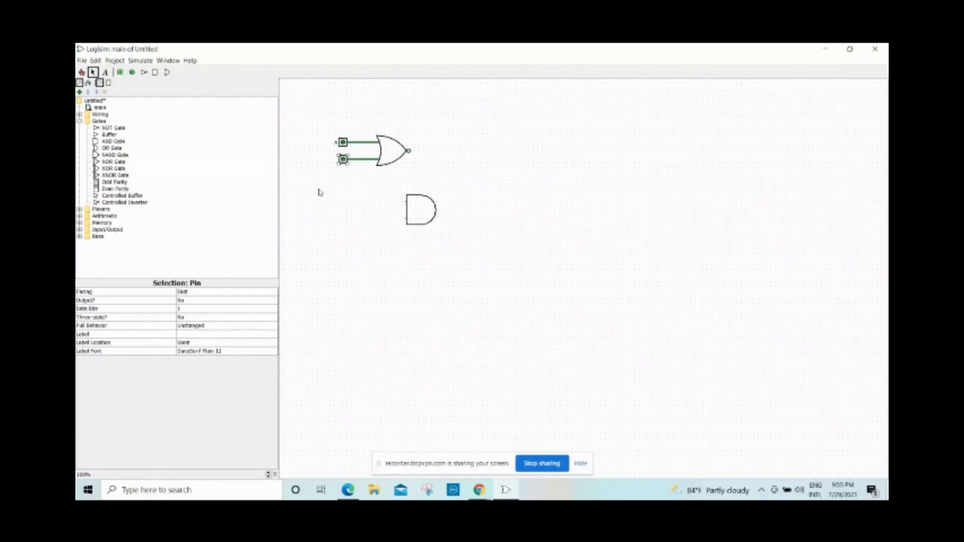
left_click(221, 333)
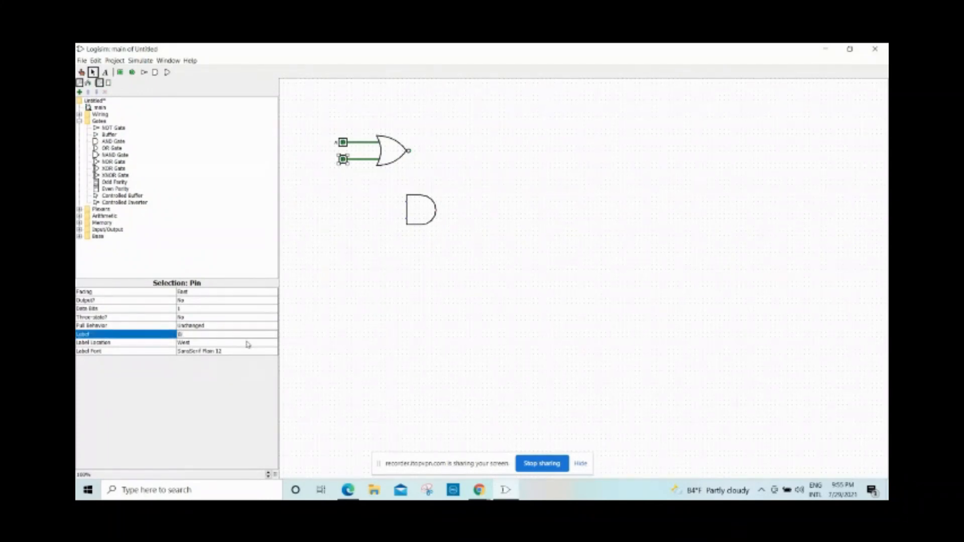
key("Return")
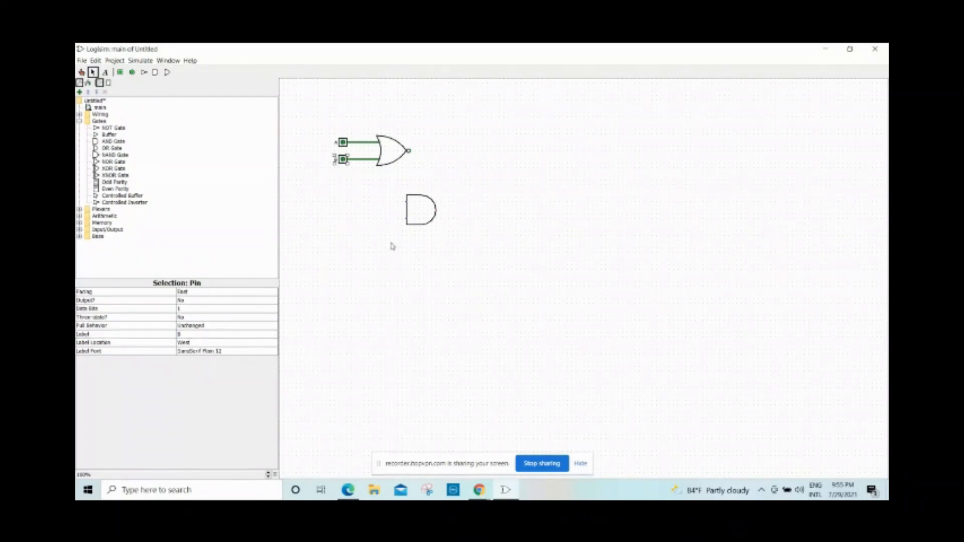
Branch wires from the A and B lines to the upper and lower inputs of the AND gate.
left_click(428, 217)
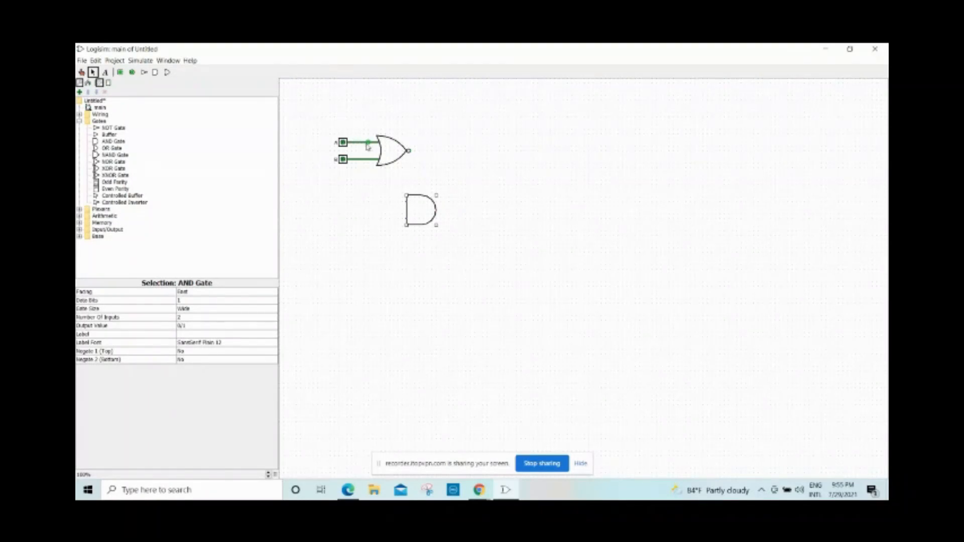
mouse_move(371, 146)
left_mouse_down()
mouse_move(376, 206)
mouse_move(407, 202)
left_mouse_up()
mouse_move(352, 160)
left_mouse_down()
mouse_move(362, 234)
mouse_move(385, 221)
mouse_move(406, 223)
left_mouse_up()
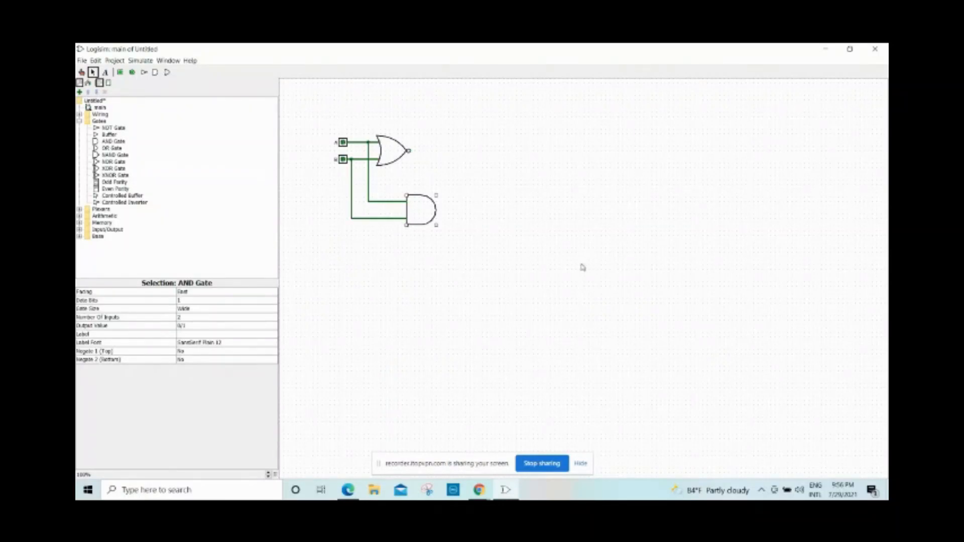
Draw straight output wires from the NOR gate and the AND gate, ending at the same horizontal position.
left_click(409, 152)
left_click(414, 159)
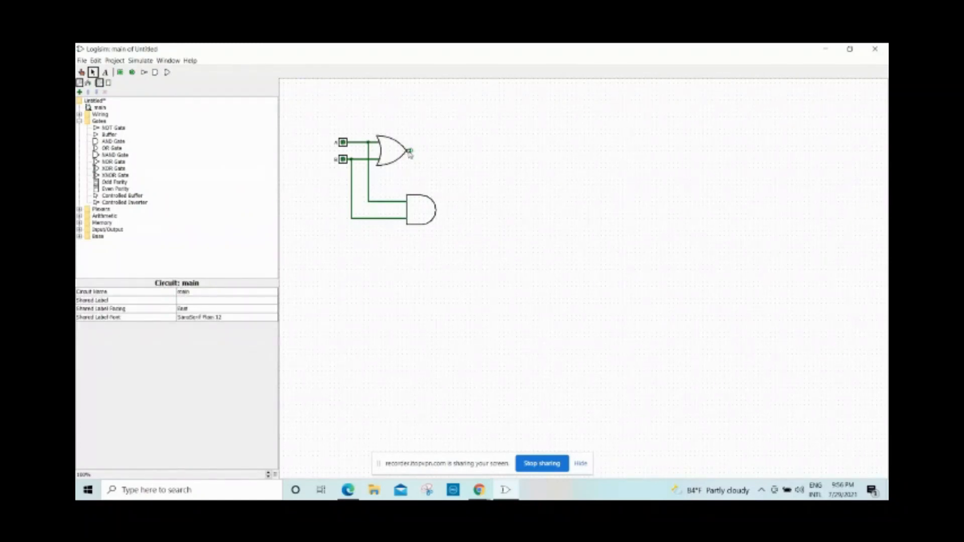
left_click_drag(412, 155, 510, 155)
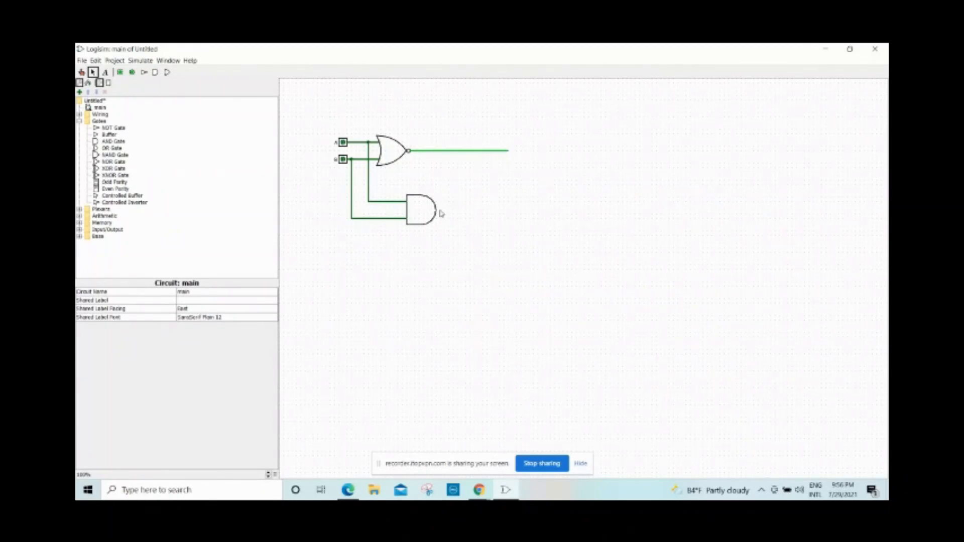
left_click_drag(437, 213, 510, 209)
left_click_drag(508, 211, 509, 211)
Place an output pin at the end of each gate's output wire.
left_click(132, 72)
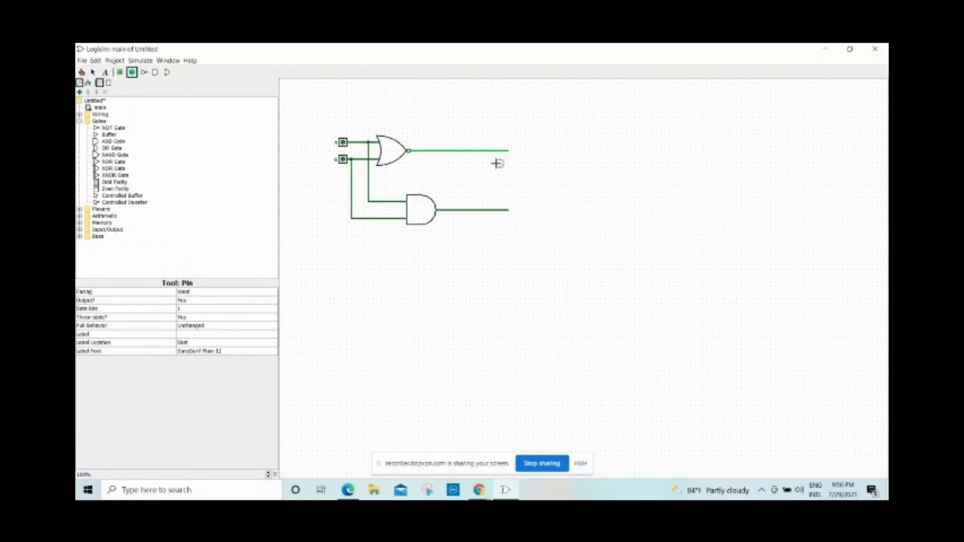
left_click(511, 151)
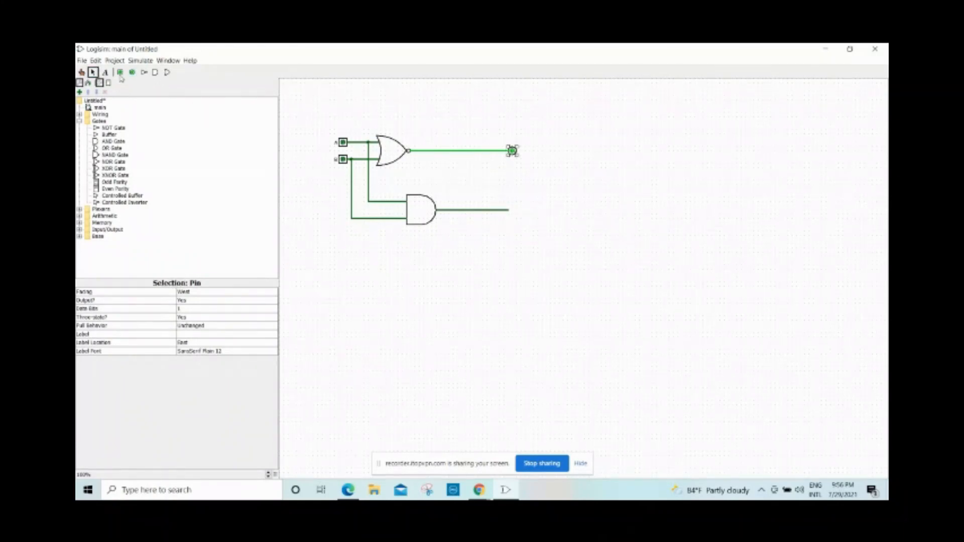
left_click(132, 72)
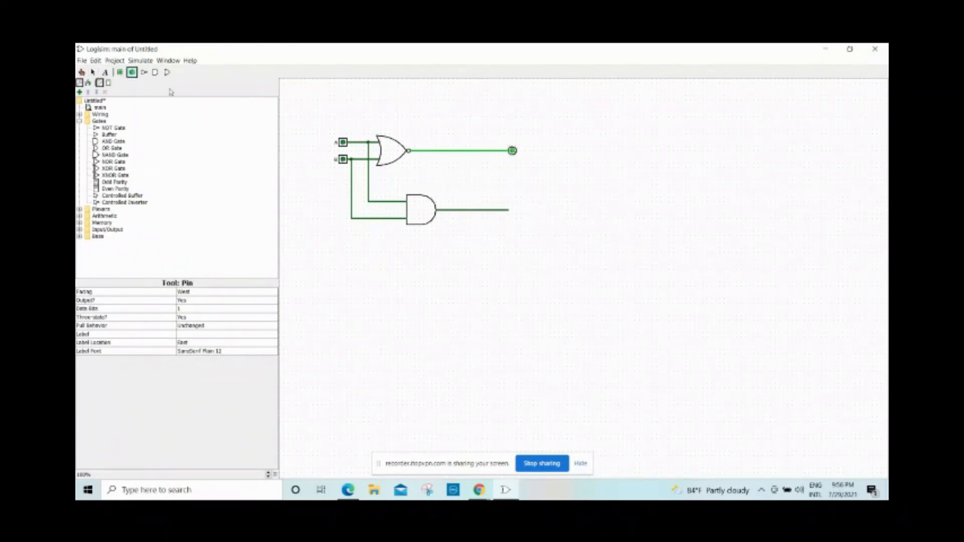
left_click(511, 209)
left_click(291, 169)
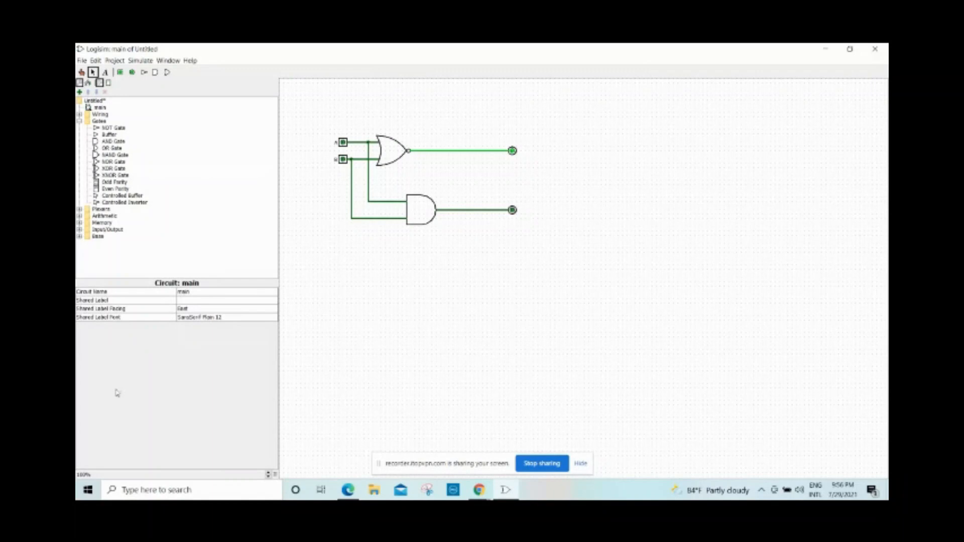
Label the upper output pin S and the lower output pin R.
left_click(510, 152)
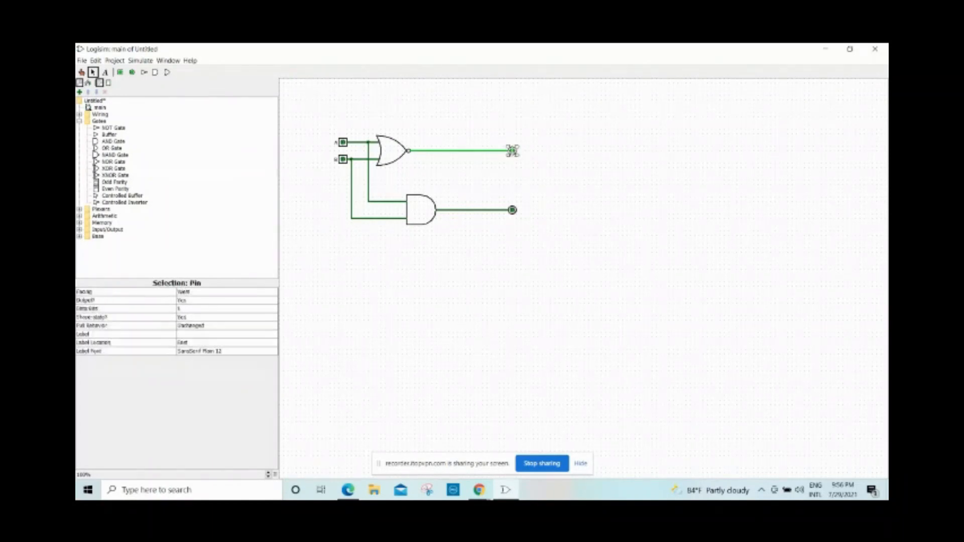
left_click(189, 335)
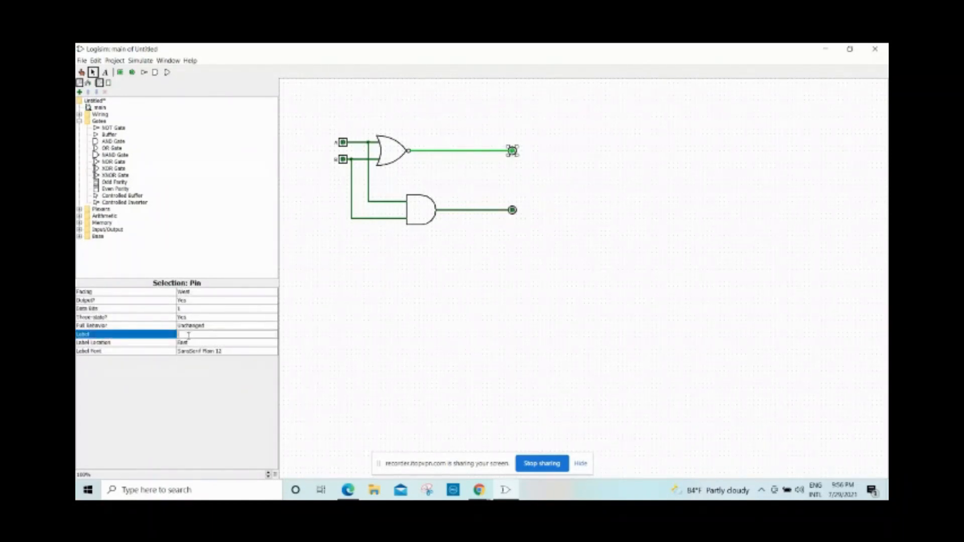
type("S")
key("Return")
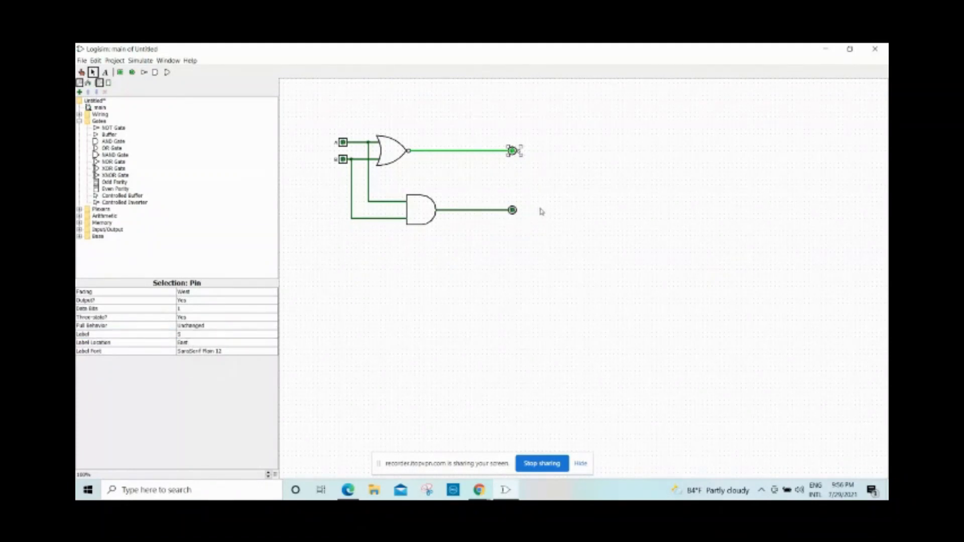
left_click(512, 211)
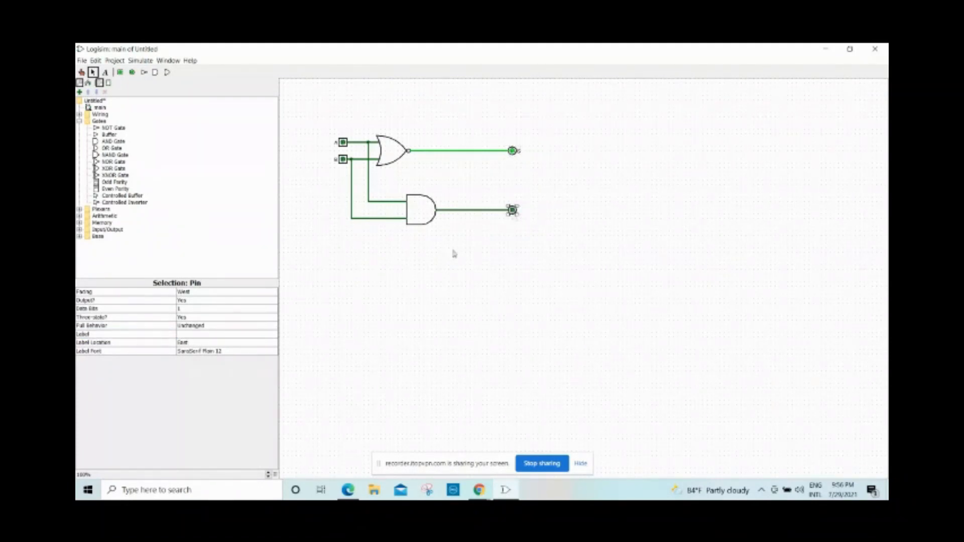
left_click(220, 335)
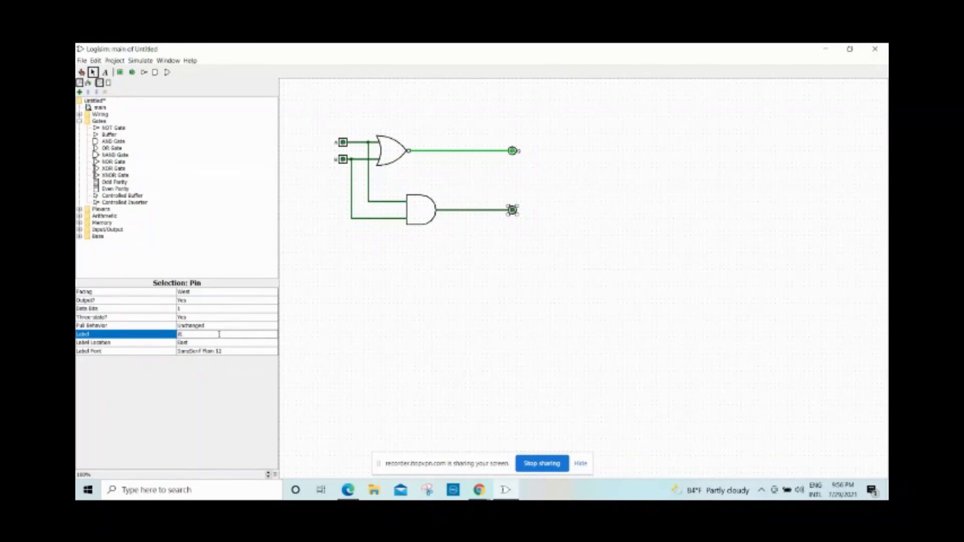
key("Return")
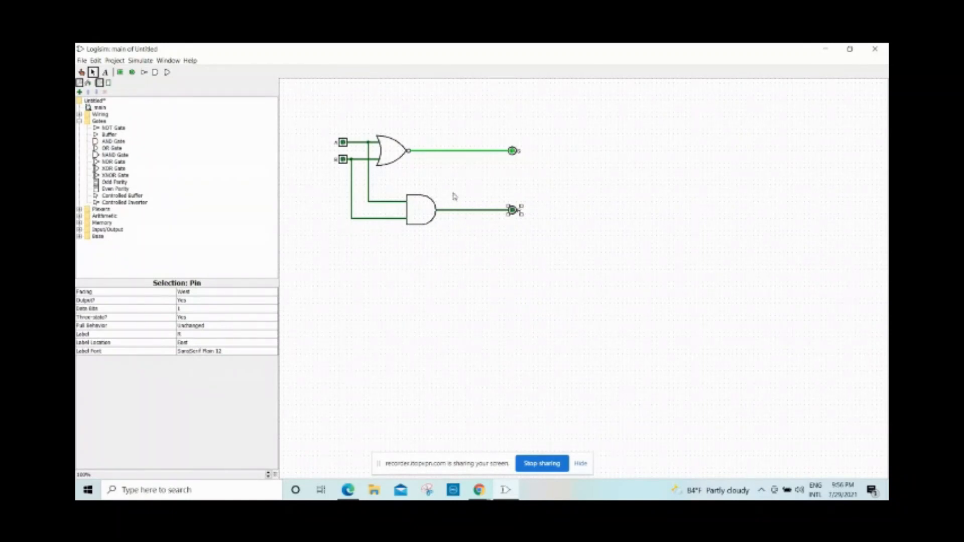
Delete the NOR gate while keeping its input and output wires.
left_click(393, 159)
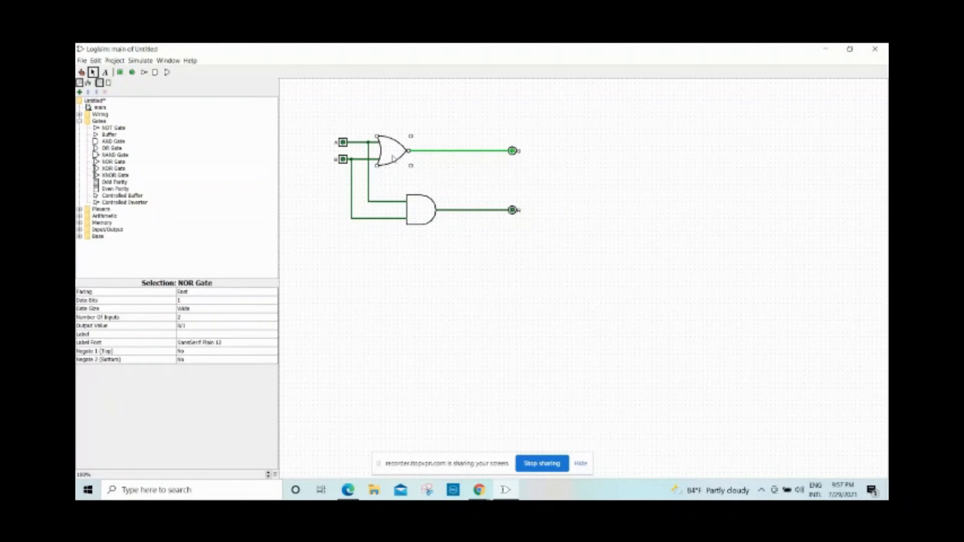
left_click(114, 169)
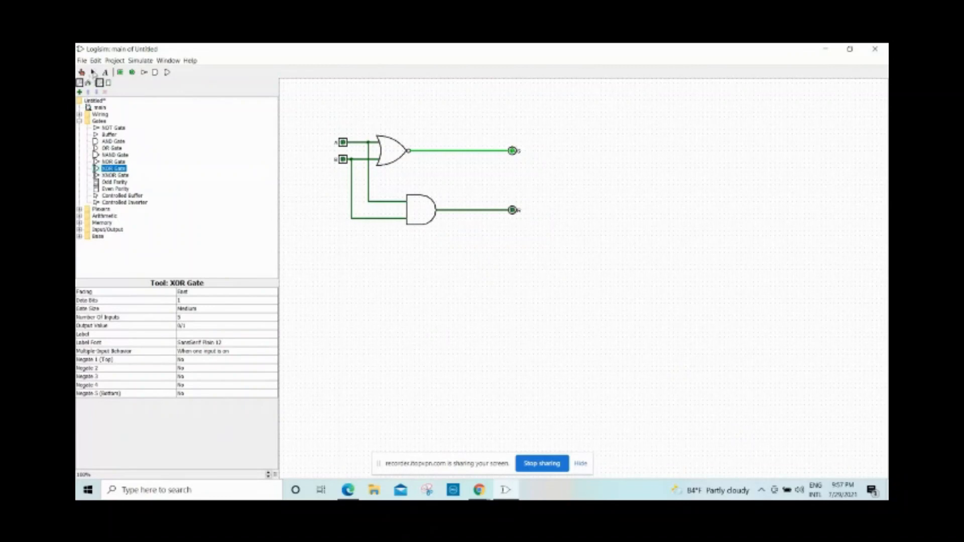
left_click(93, 73)
left_click(395, 156)
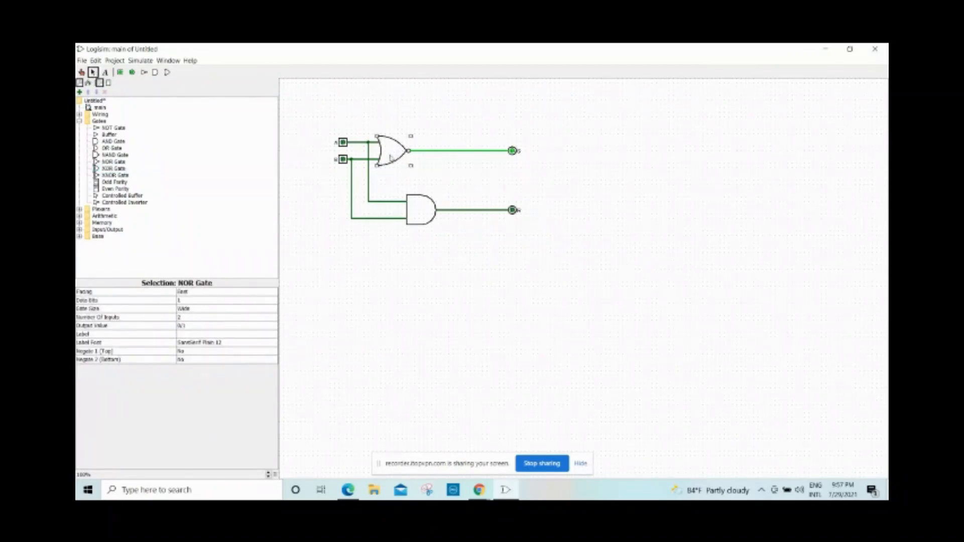
key("Delete")
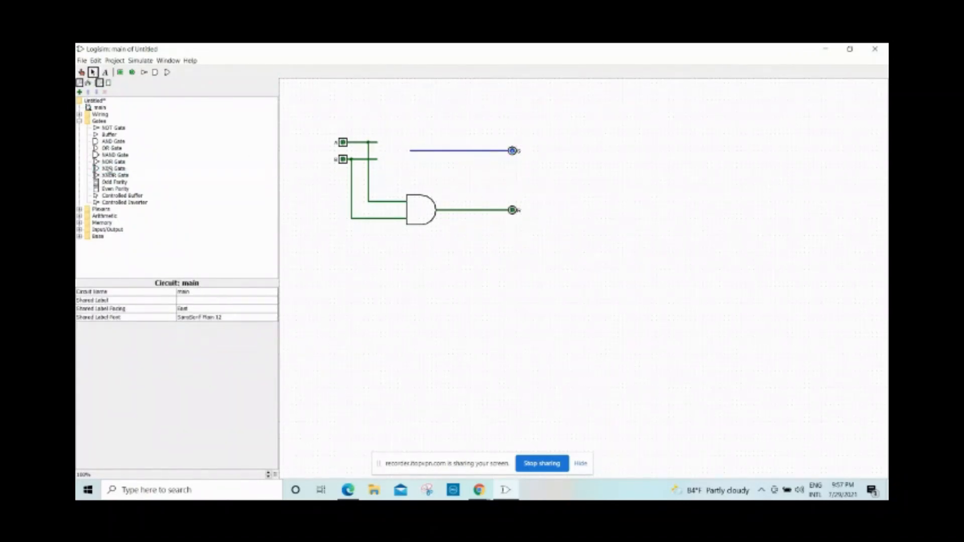
Place an XOR gate in the gap between the A and B wires and S, with gate size Wide and 2 inputs.
left_click(110, 169)
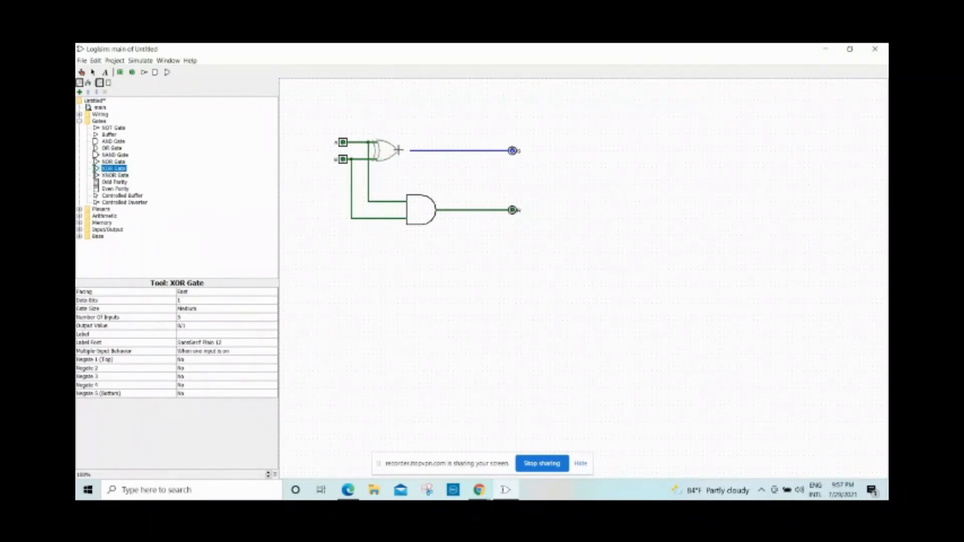
left_click(404, 150)
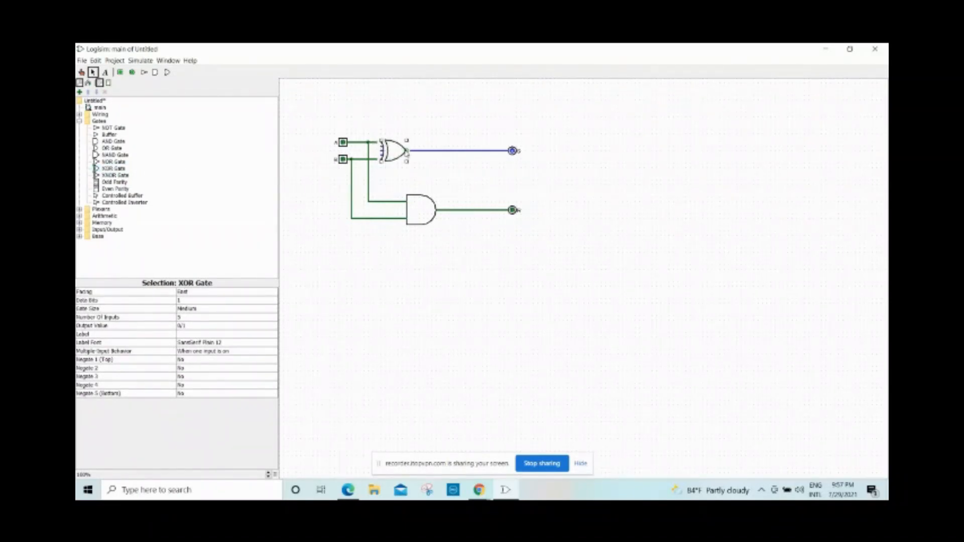
left_click(196, 309)
left_click(200, 330)
left_click_drag(398, 154, 403, 155)
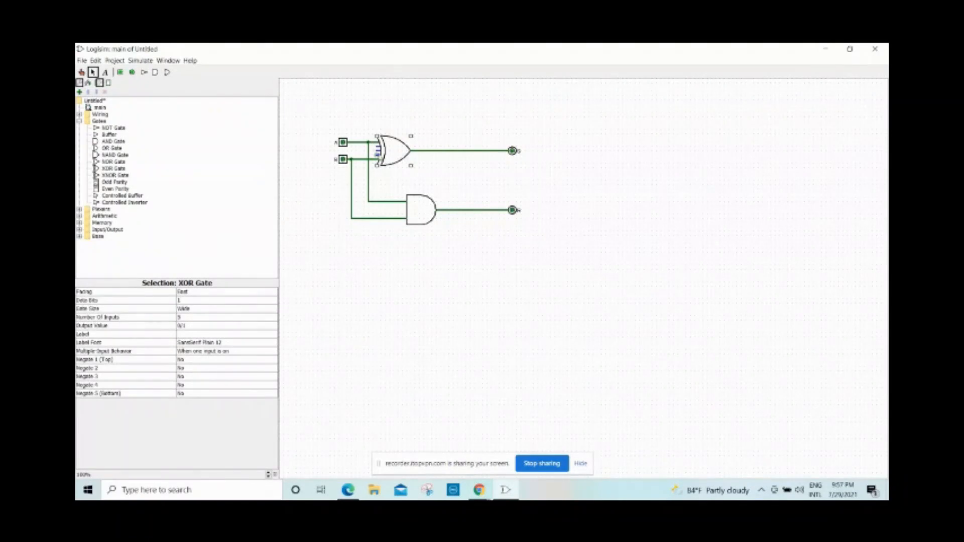
left_click(191, 319)
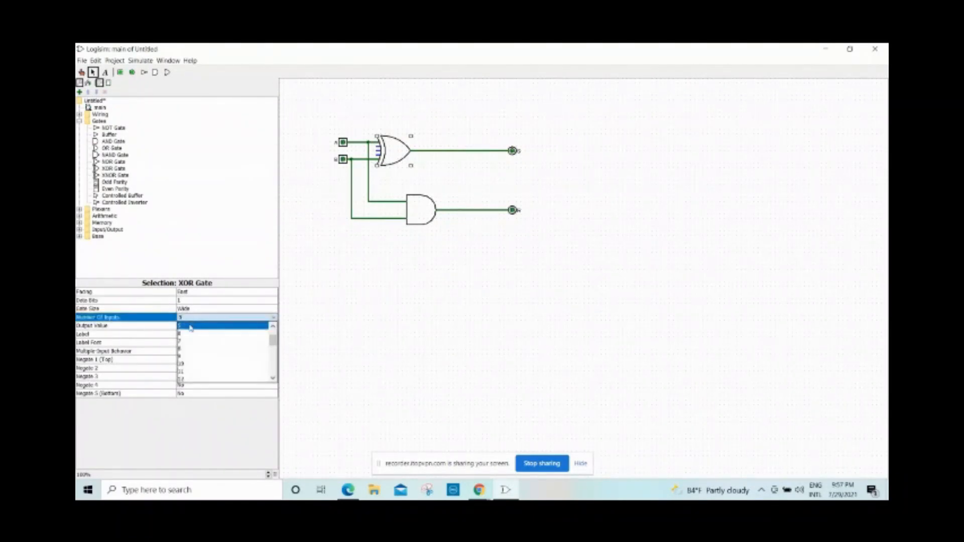
left_click(191, 328)
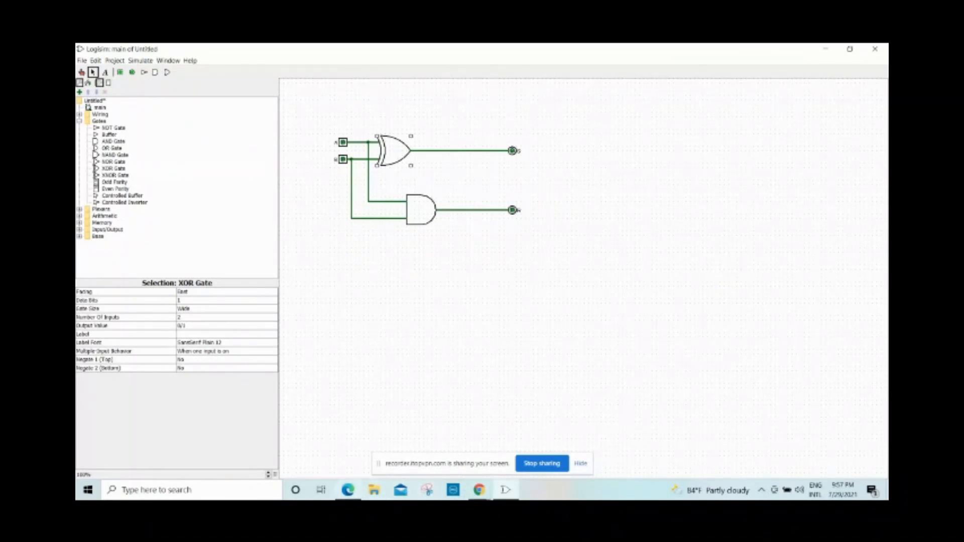
Switch to ADDER.pdf and underline the first row of the half adder truth table with a thicker red pen.
key("alt+Tab")
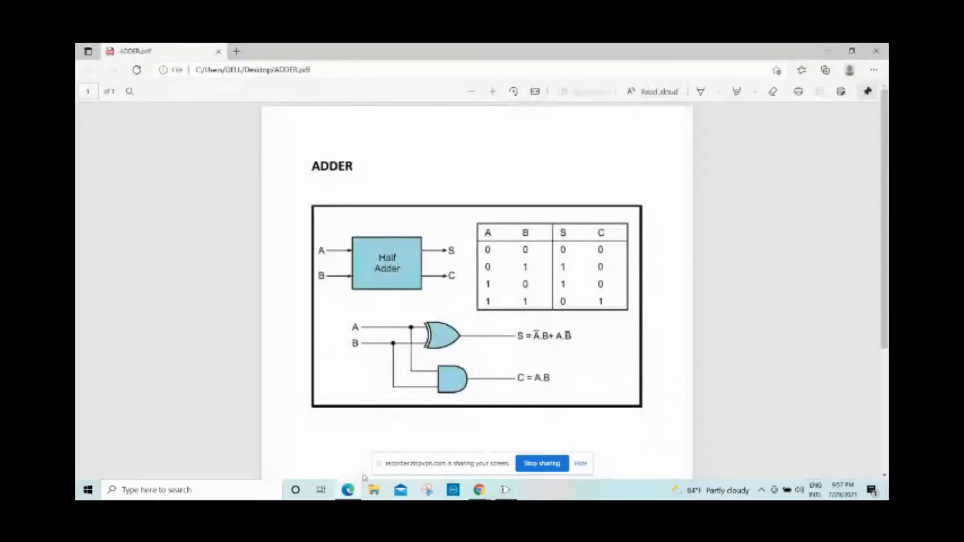
left_click(705, 94)
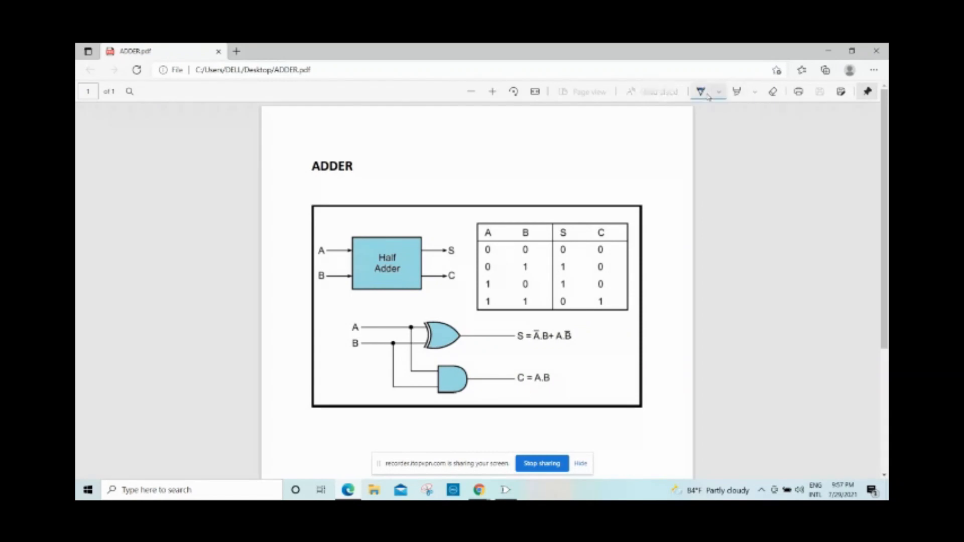
left_click(721, 92)
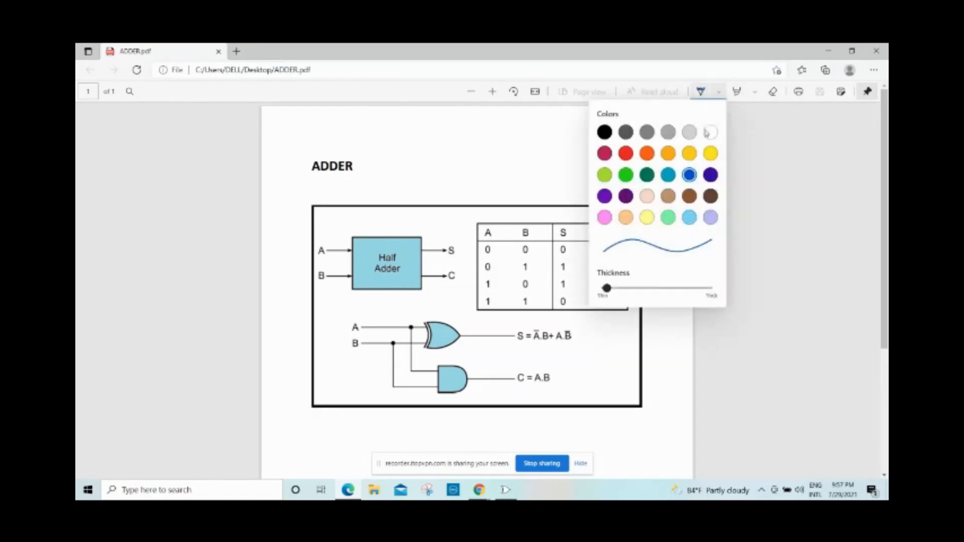
left_click(626, 153)
left_click(623, 290)
left_click(525, 166)
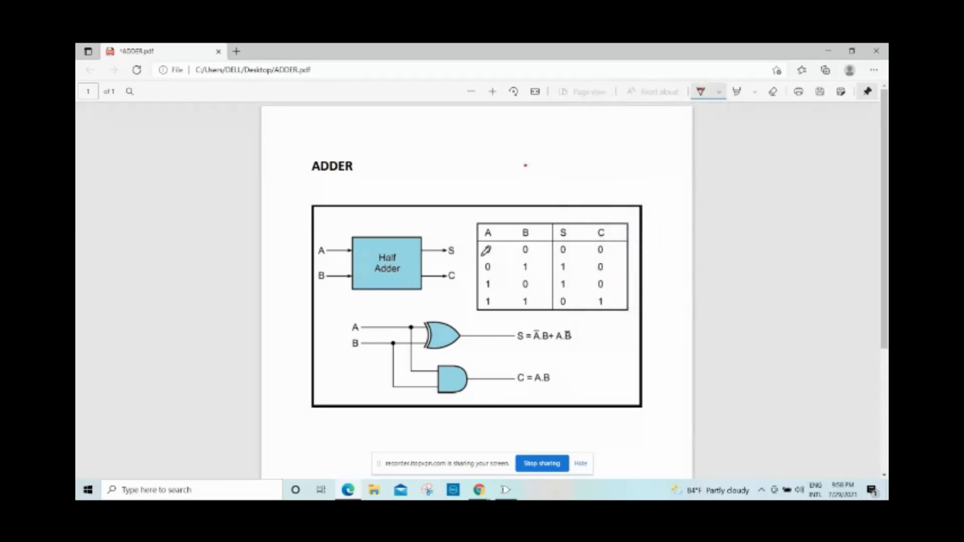
left_click_drag(481, 256, 608, 257)
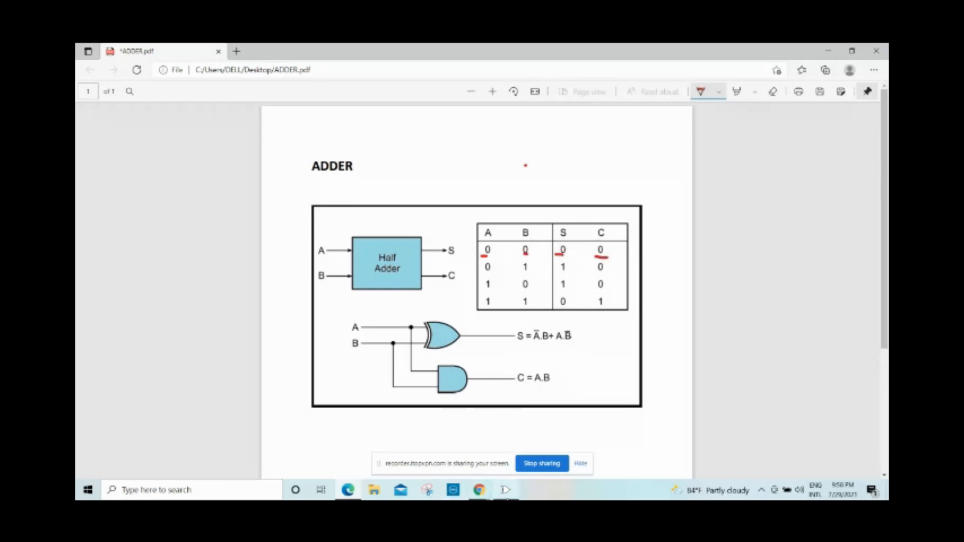
Check the circuit in Logisim with both inputs at 0, then in ADDER.pdf tick the first truth table row and underline the second.
key("alt+Tab")
key("ctrl+1")
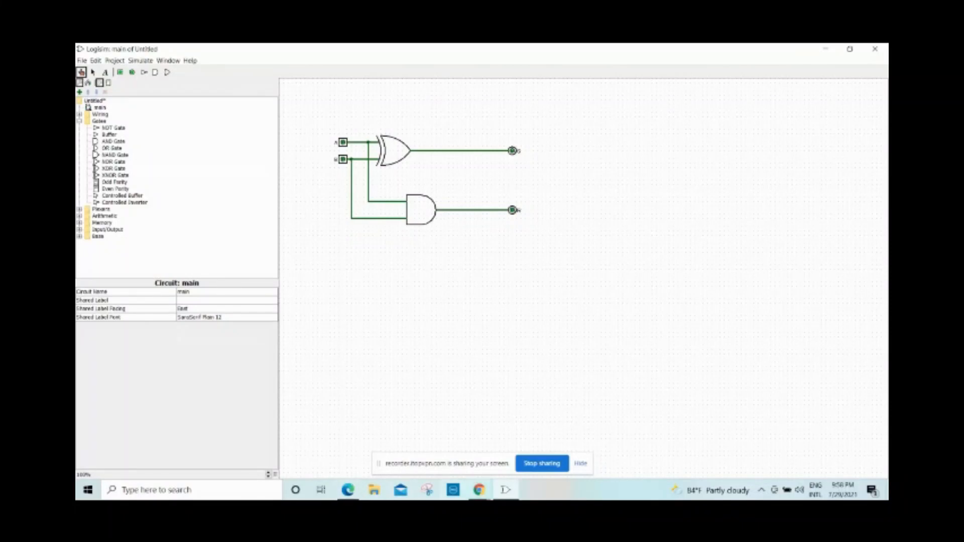
key("alt+Tab")
left_click_drag(621, 252, 632, 249)
left_click_drag(483, 274, 606, 272)
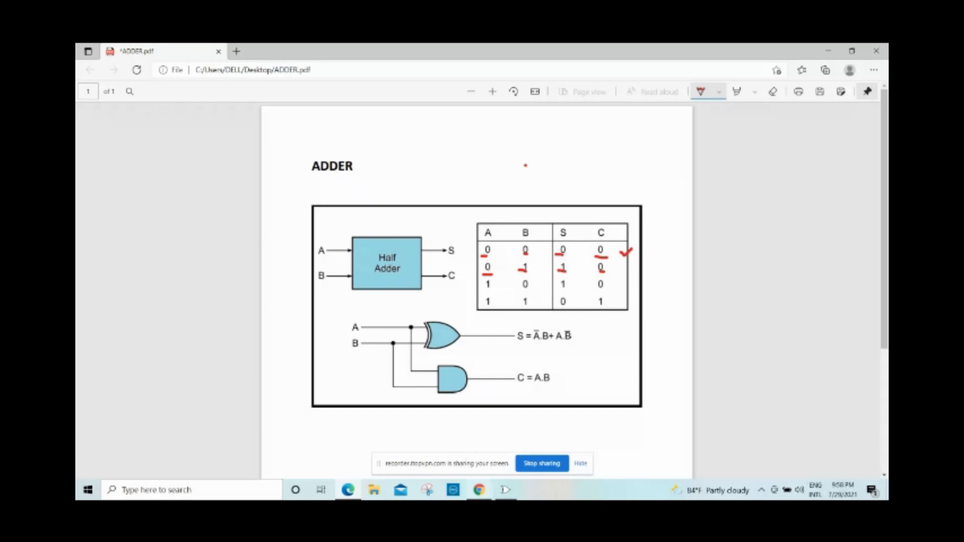
Set input B to 1 in Logisim, then in ADDER.pdf tick the second truth table row and underline the third.
left_click(506, 490)
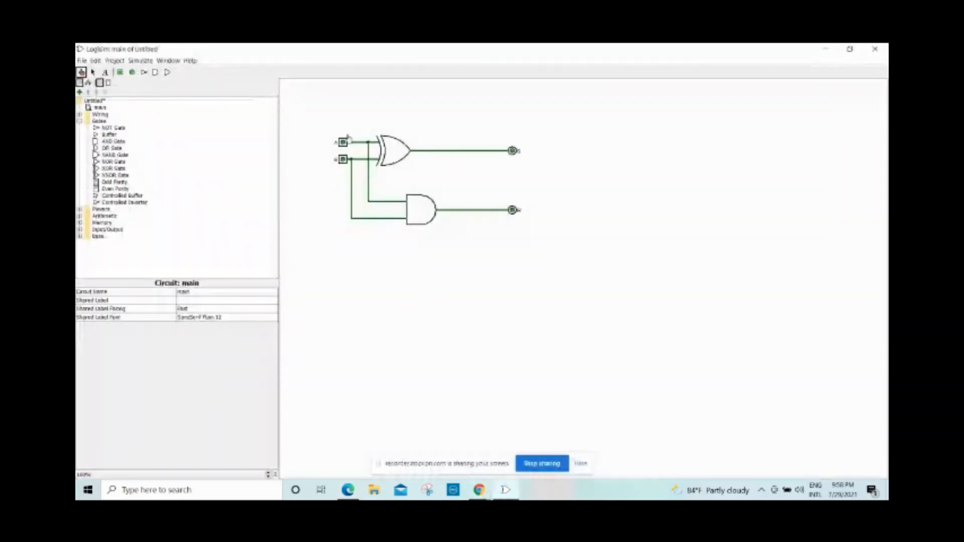
left_click(343, 159)
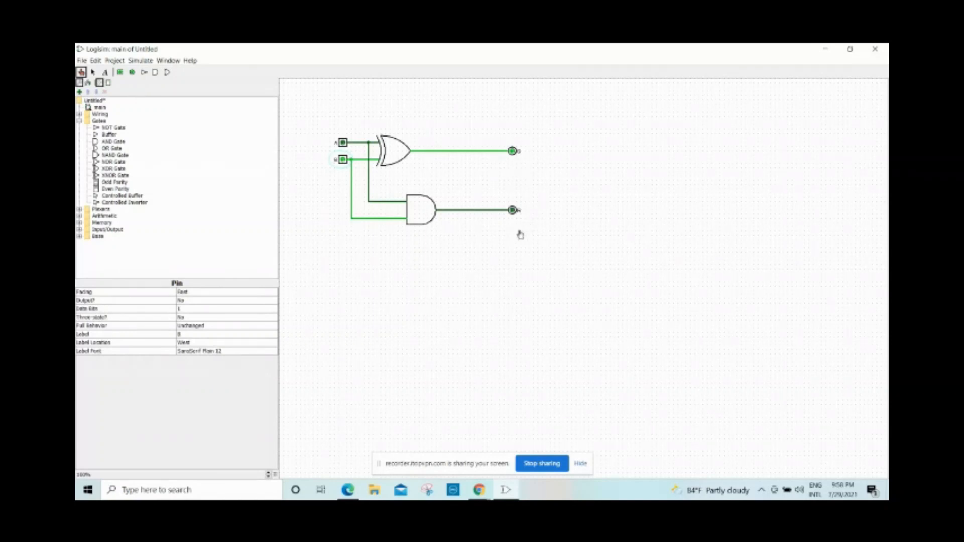
key("alt+Tab")
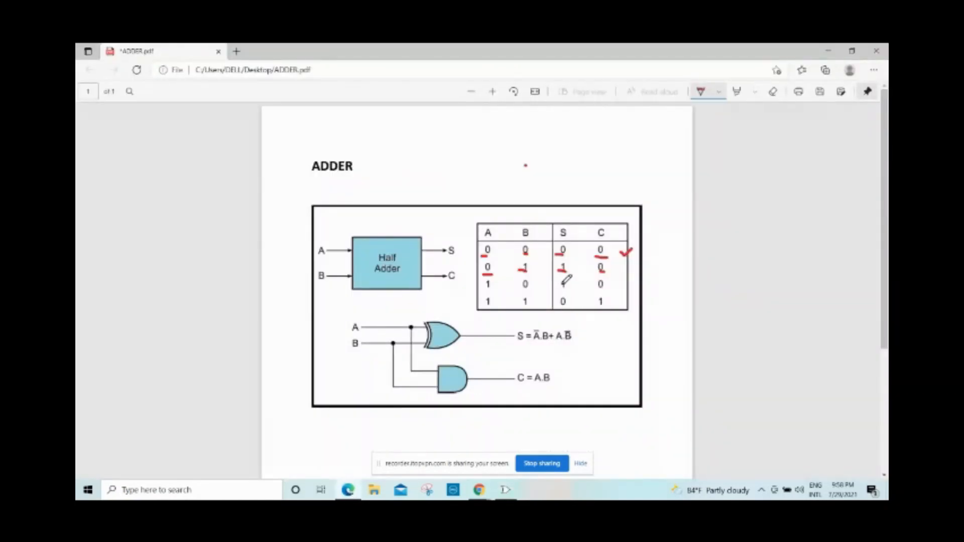
left_click_drag(620, 269, 636, 262)
left_click_drag(483, 292, 606, 291)
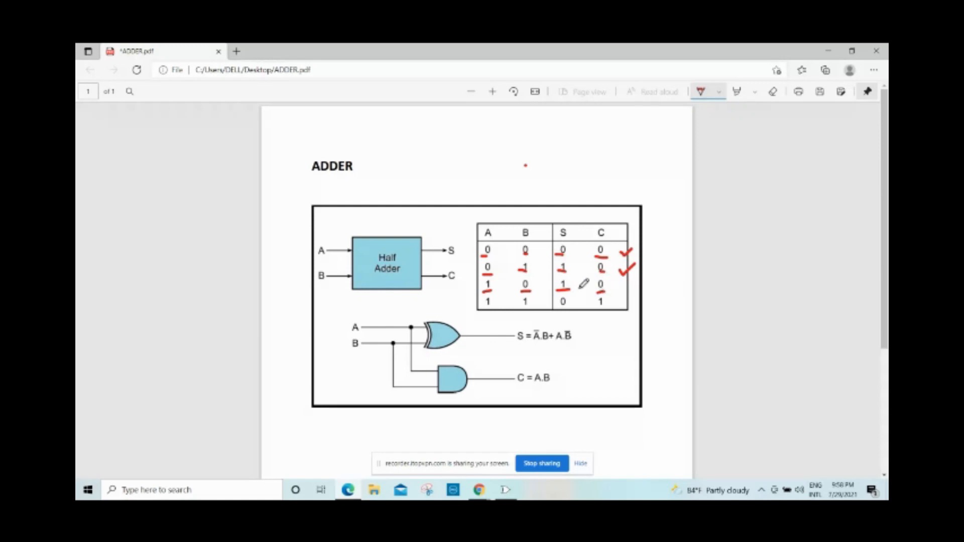
Set inputs A to 1 and B to 0 in Logisim, then in ADDER.pdf tick the third row and underline the fourth.
left_click(505, 491)
left_click(342, 159)
left_click(342, 143)
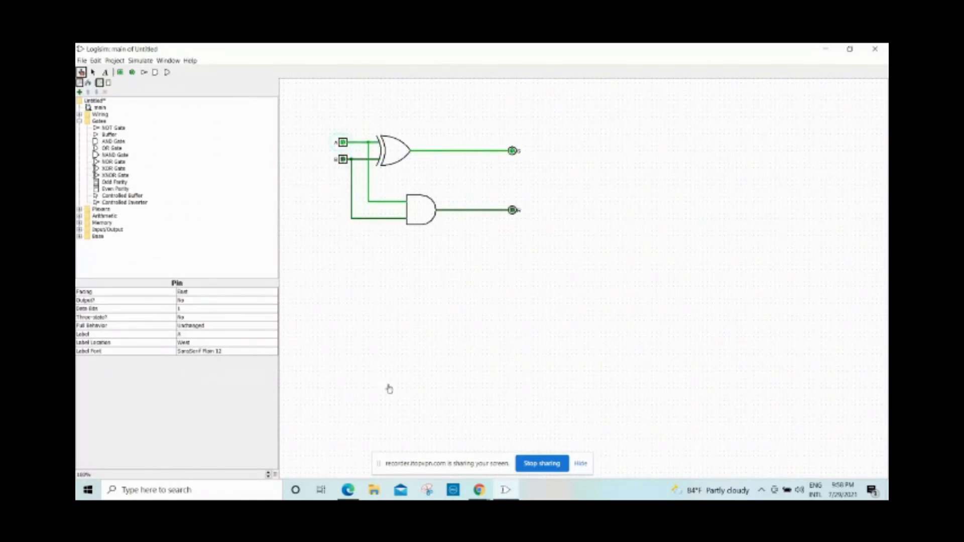
left_click(348, 490)
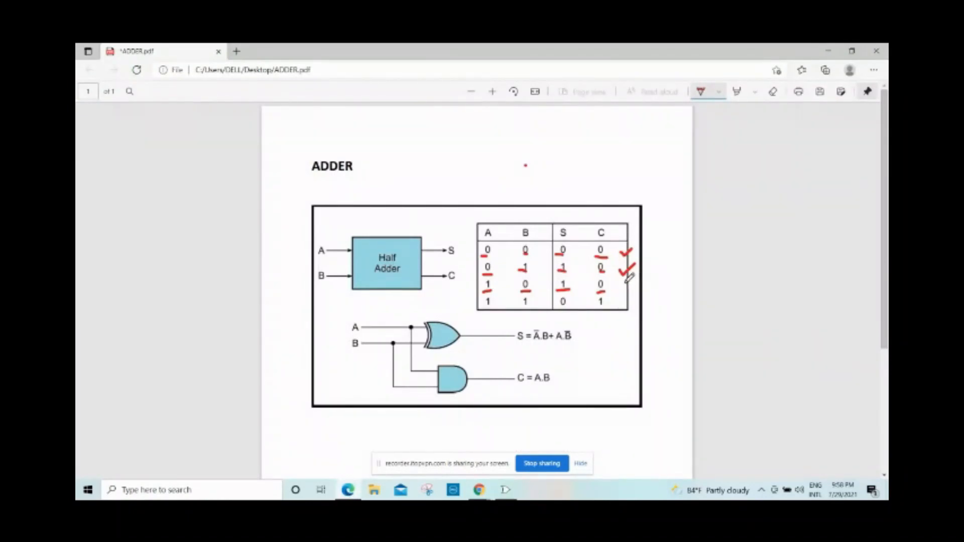
left_click_drag(619, 283, 640, 274)
left_click_drag(484, 307, 568, 307)
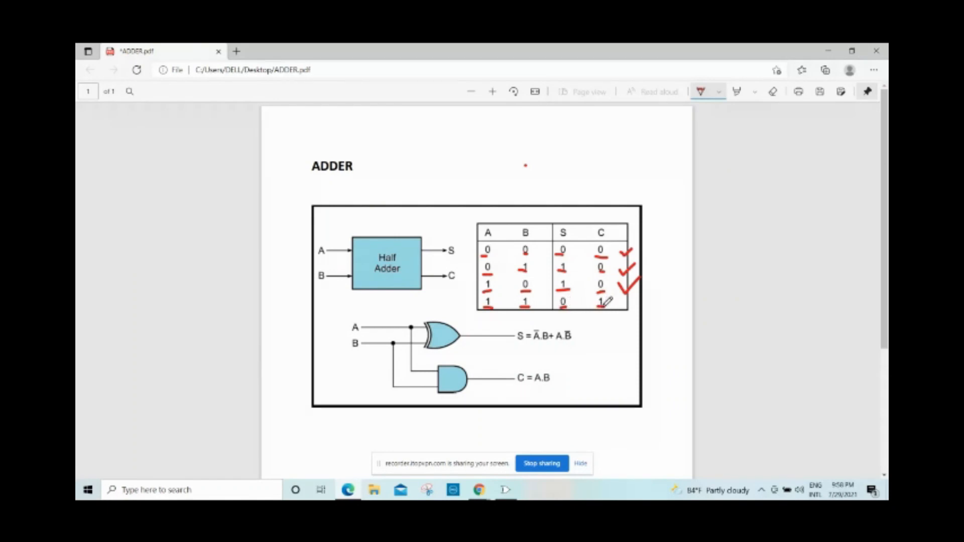
Switch to Logisim, set input B to 1 with A kept at 1, and relabel the lower output pin C.
left_click(506, 492)
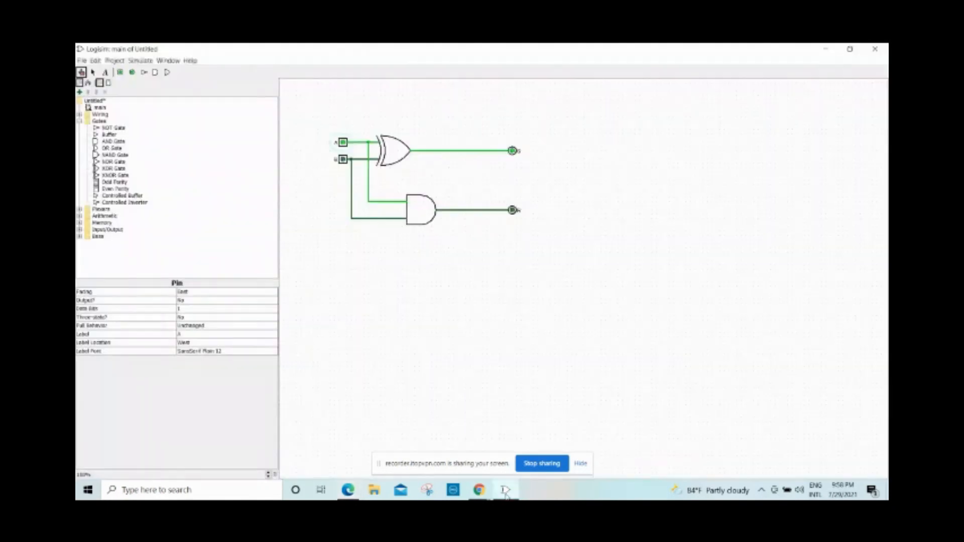
left_click(342, 160)
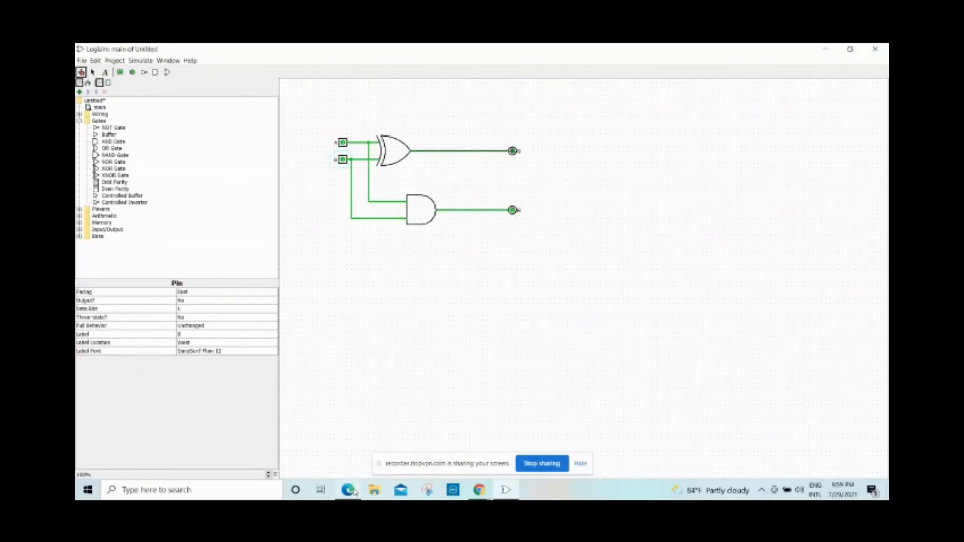
left_click(513, 210)
left_click(197, 335)
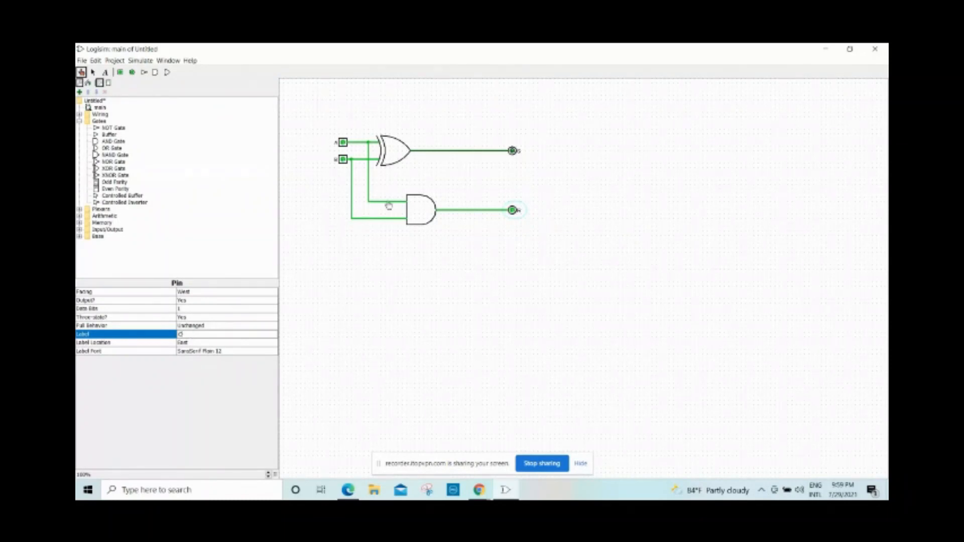
key("Return")
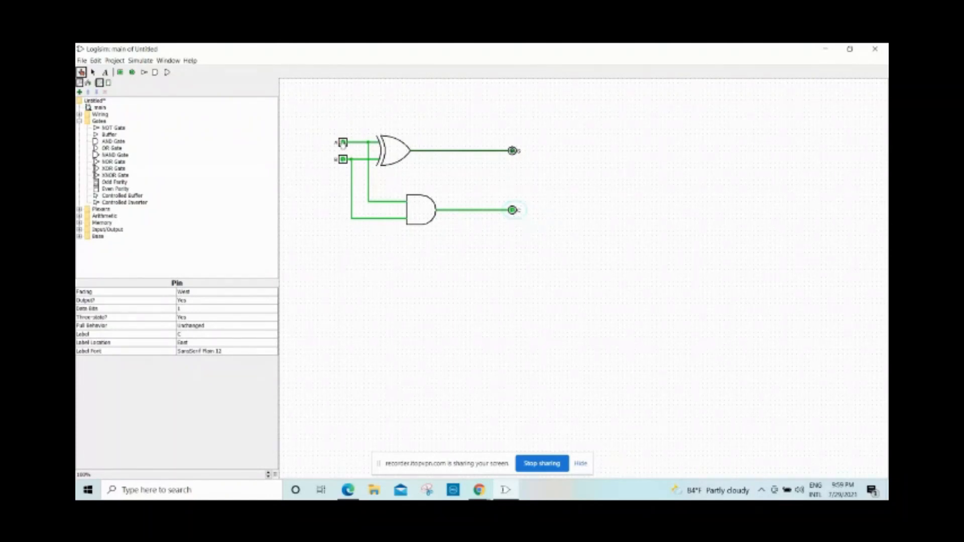
In ADDER.pdf, tick the fourth truth table row and add a larger tick beside the table, then return to Logisim.
left_click(347, 493)
mouse_move(622, 300)
left_mouse_down()
mouse_move(628, 309)
mouse_move(671, 298)
mouse_move(678, 276)
left_mouse_up()
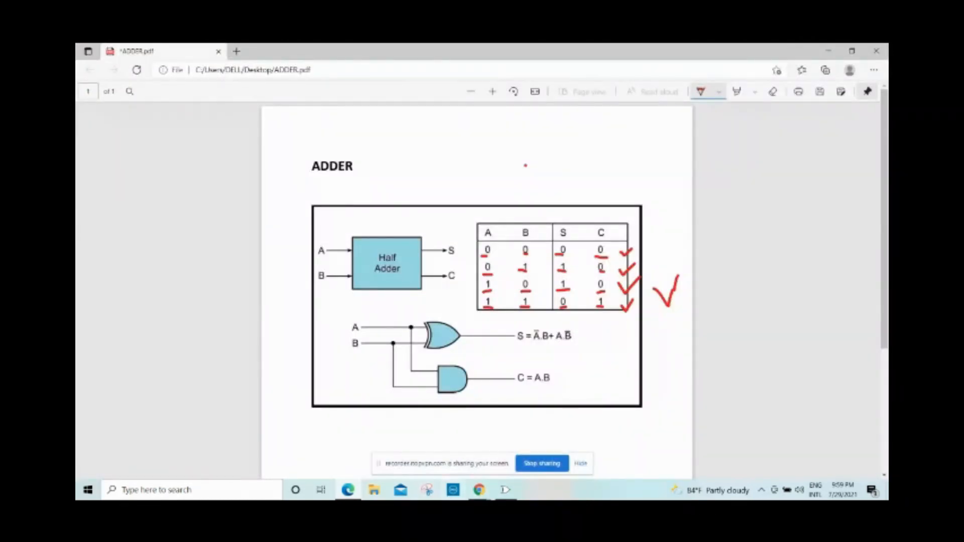
left_click(505, 490)
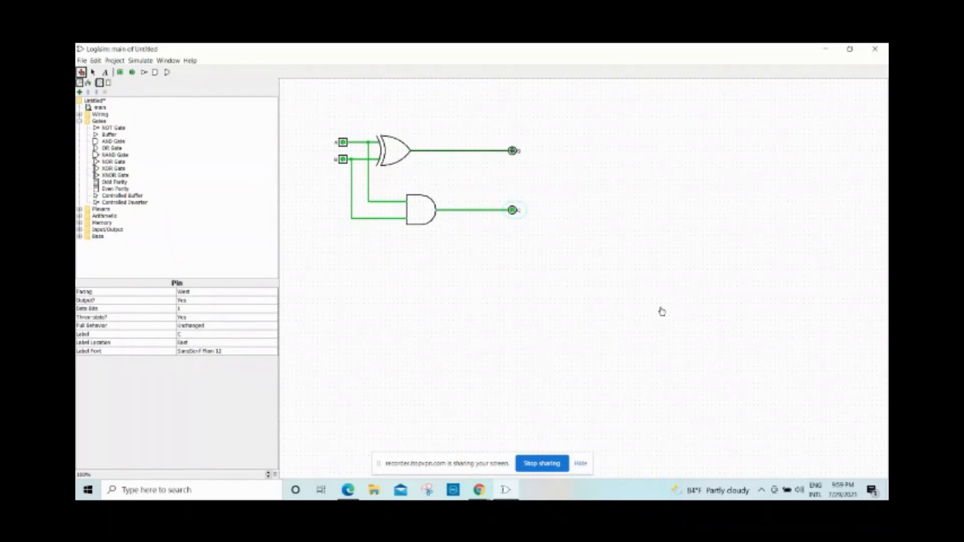
left_click(480, 490)
left_click(419, 450)
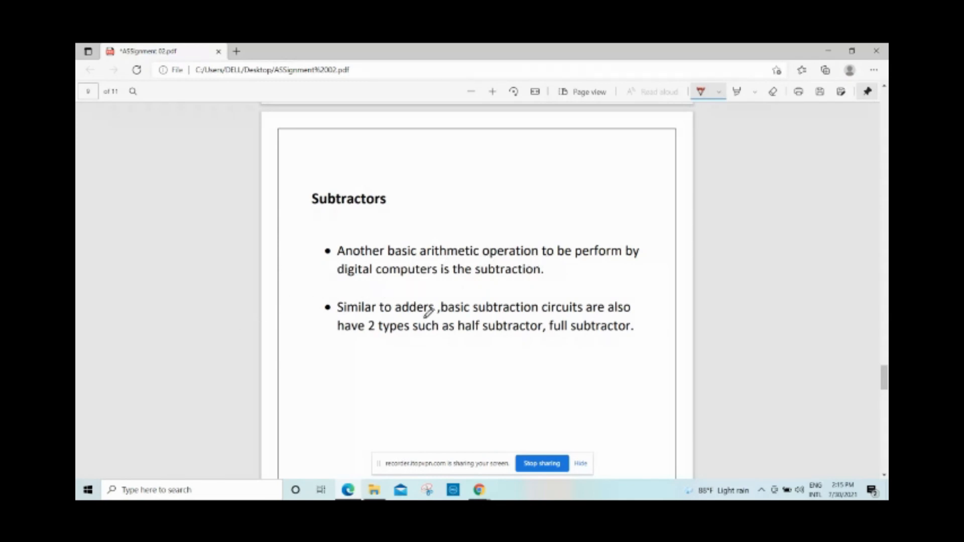
In ASSignment 02.pdf, underline "have 2" and "half subtractor, full subtractor" in red on the Subtractors page.
left_click_drag(383, 335, 348, 334)
left_click_drag(457, 337, 636, 335)
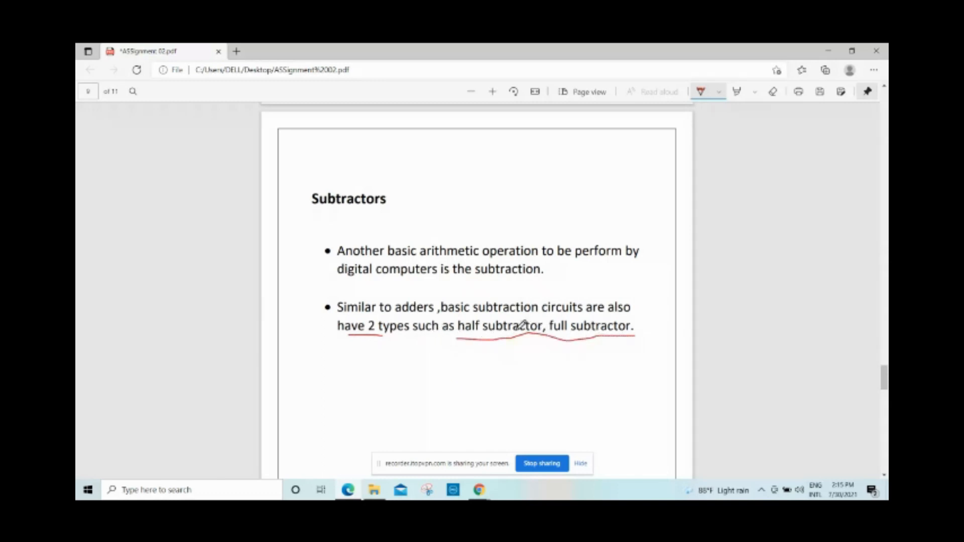
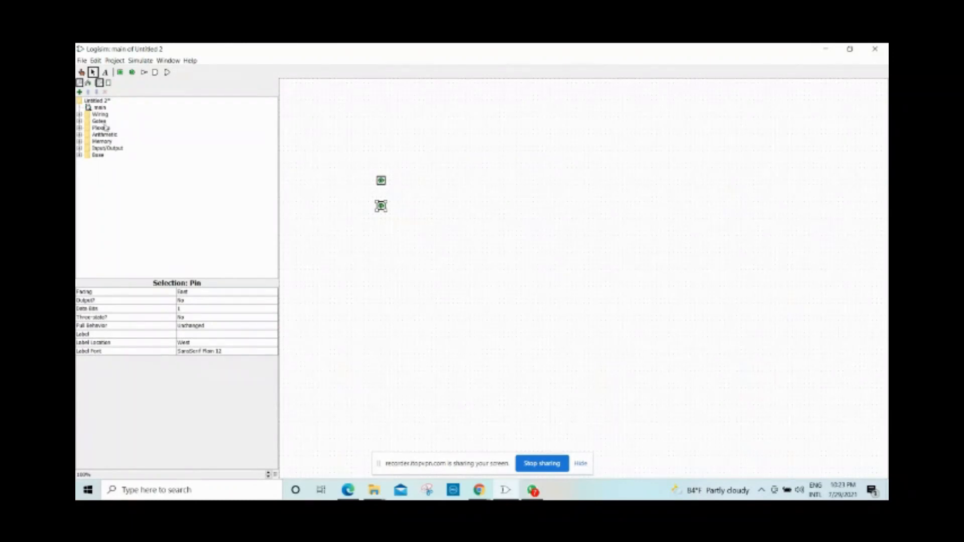
In the new Logisim circuit, place an XOR gate beside the two input pins with gate size Wide and 2 inputs.
double_click(100, 122)
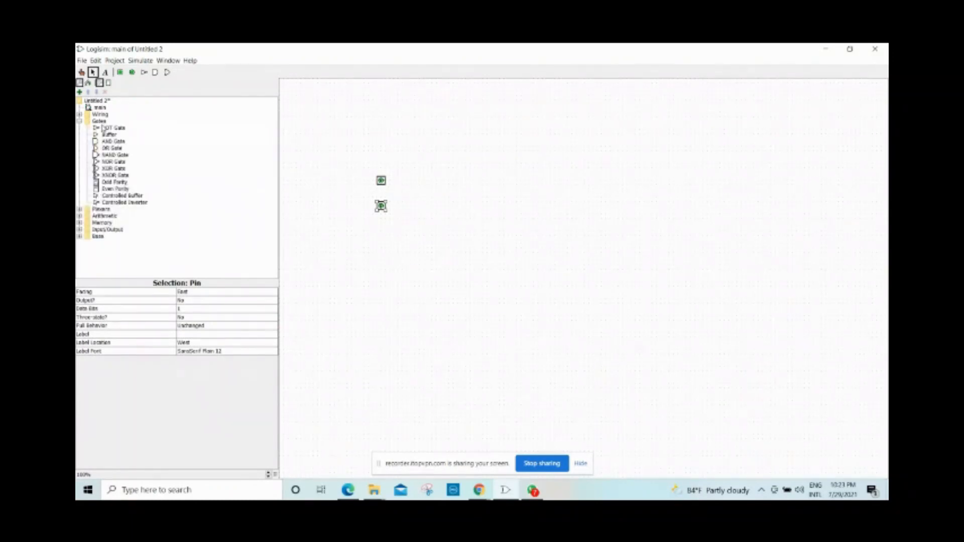
left_click(110, 169)
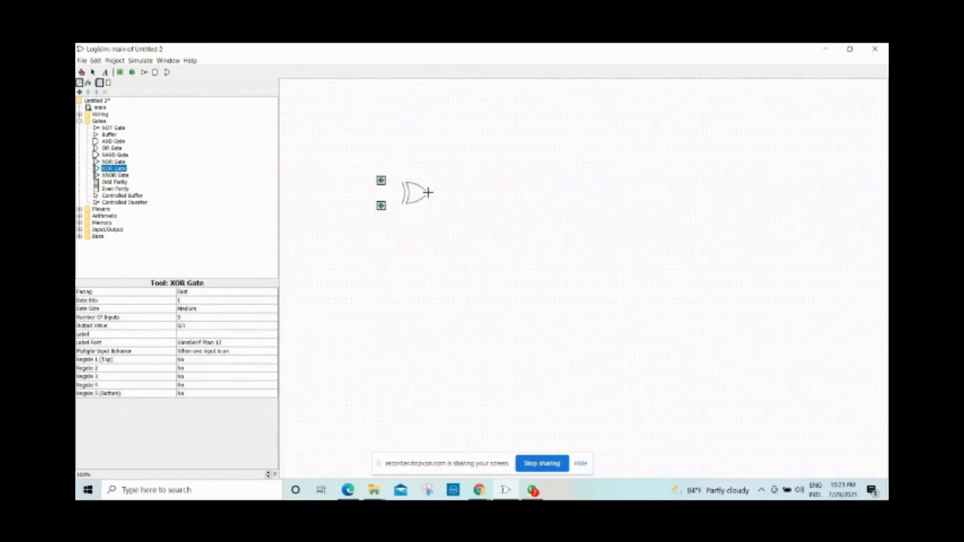
left_click(440, 193)
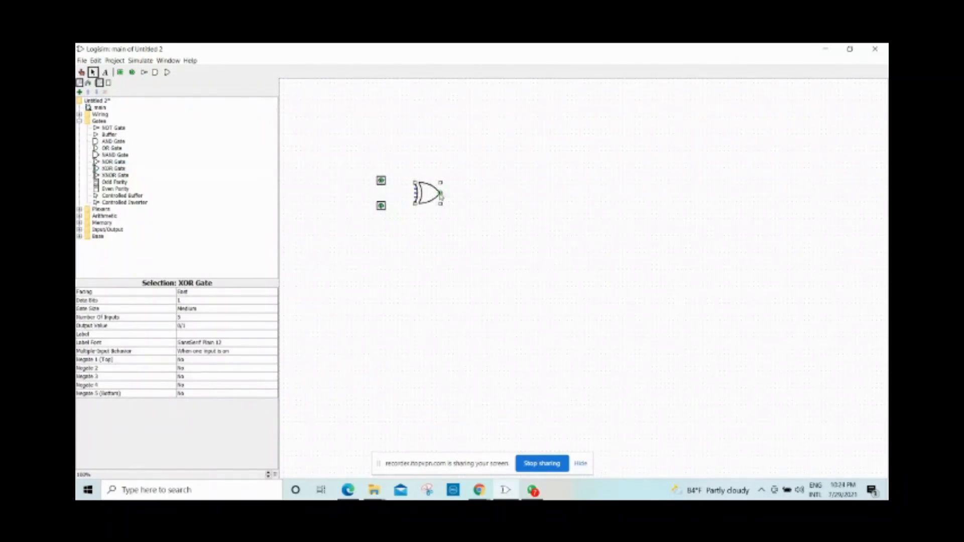
left_click(218, 318)
scroll(217, 329, "up", 1)
left_click(214, 328)
left_click(211, 313)
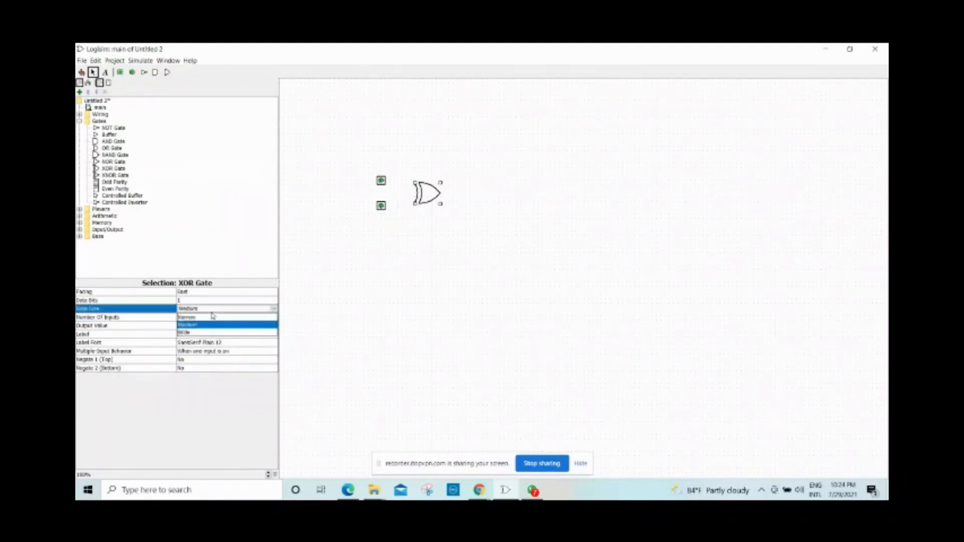
left_click(216, 333)
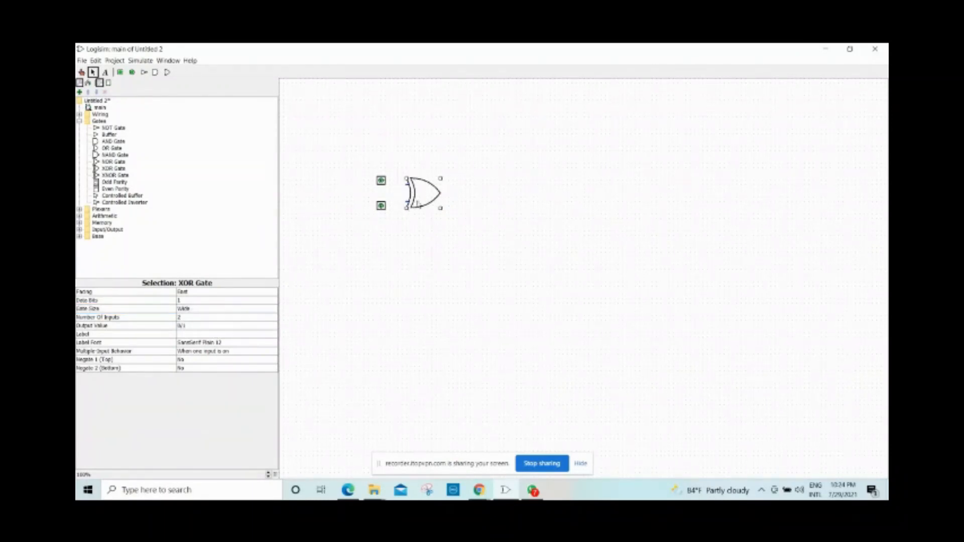
Align the XOR gate and the lower input pin, and wire both input pins to the gate's inputs.
left_click_drag(427, 193, 427, 189)
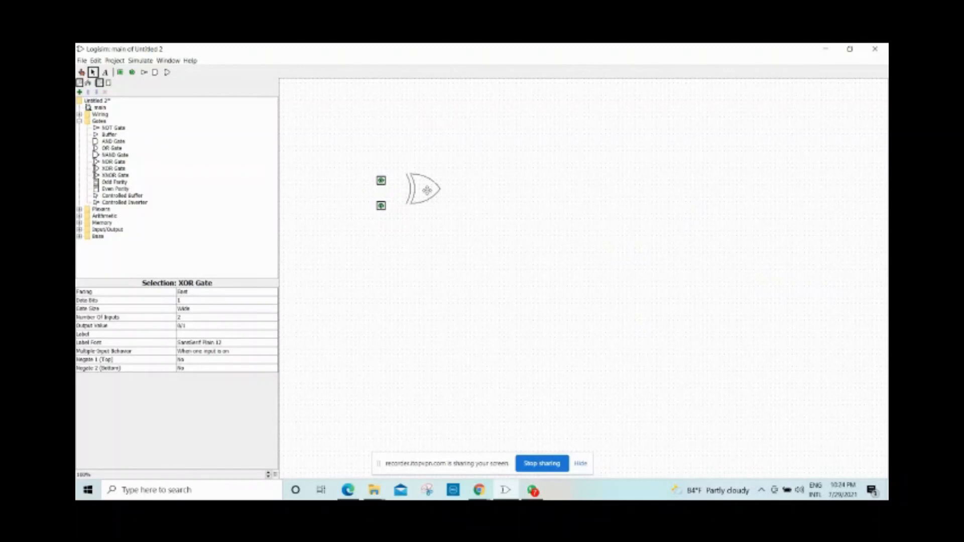
left_click(381, 205)
mouse_move(380, 206)
left_mouse_down()
mouse_move(401, 180)
mouse_move(410, 180)
mouse_move(410, 197)
left_mouse_up()
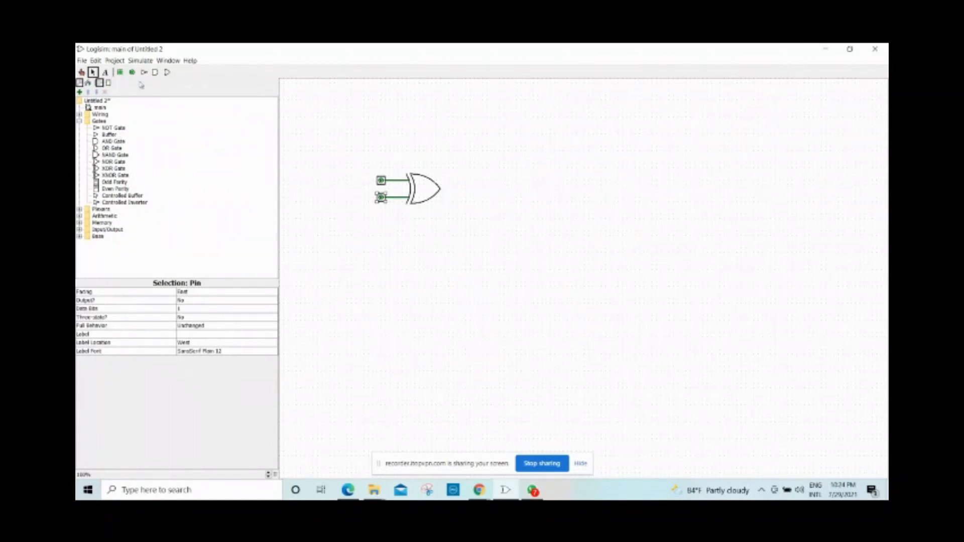
Place an AND gate below the XOR gate with gate size Wide and 2 inputs.
left_click(156, 73)
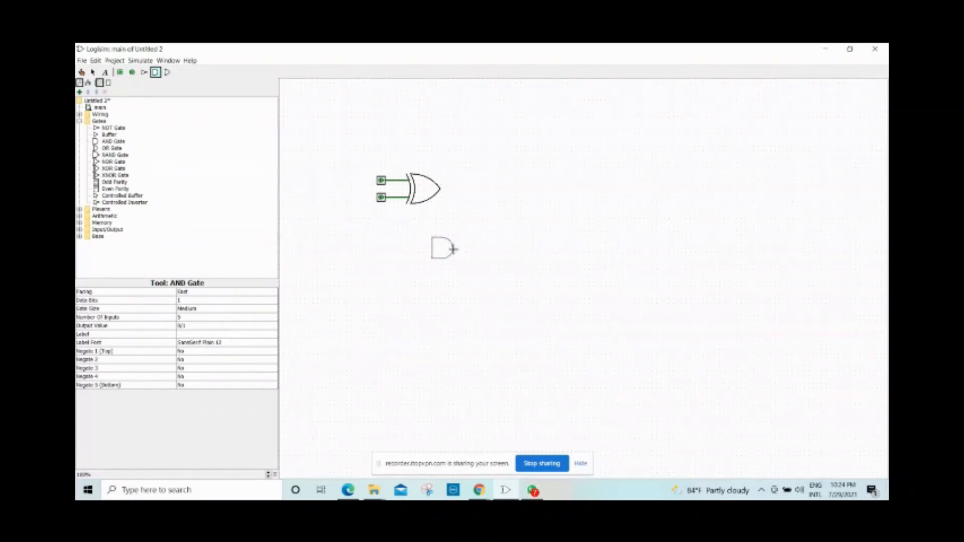
left_click(442, 252)
left_click(210, 310)
left_click(213, 333)
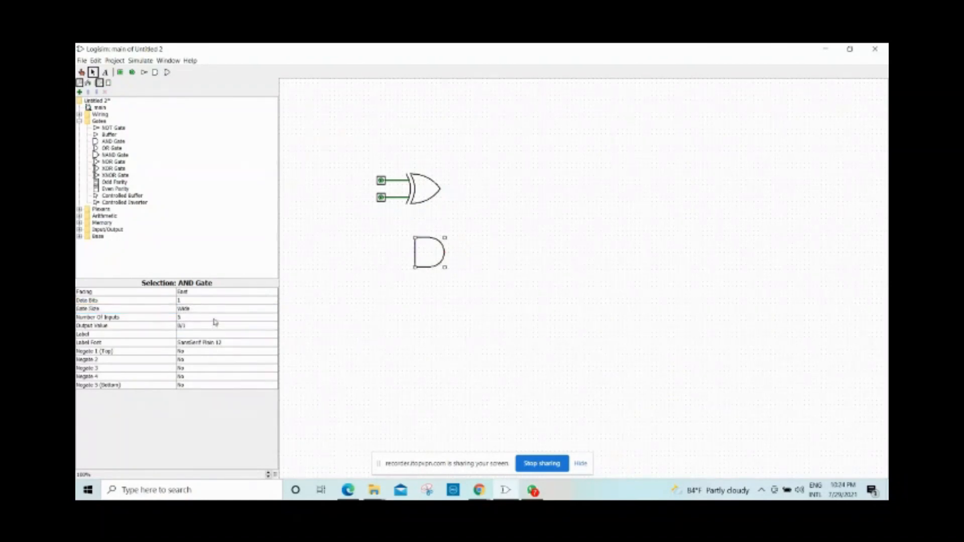
left_click(215, 322)
left_click(217, 330)
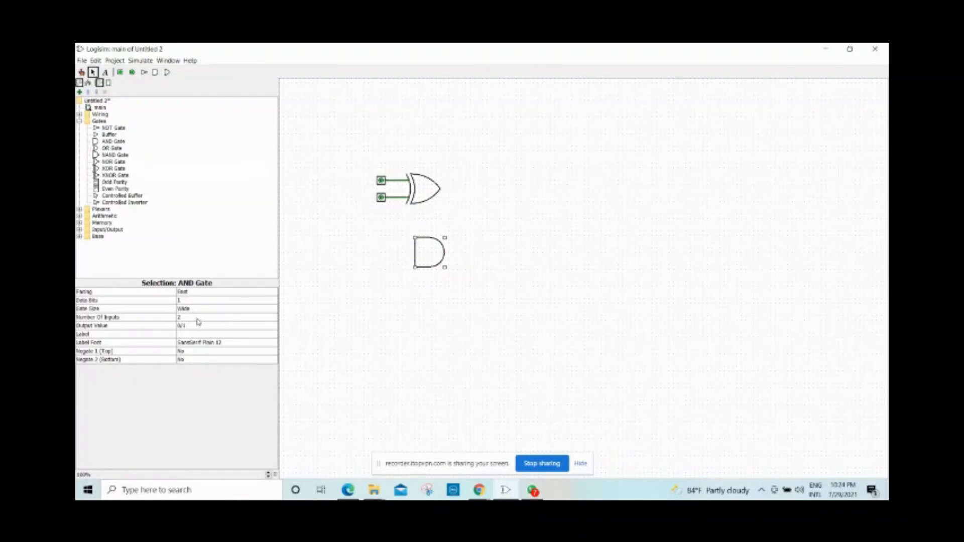
Place a NOT gate before the AND gate's lower input, and move it and both input pins farther left.
left_click(144, 72)
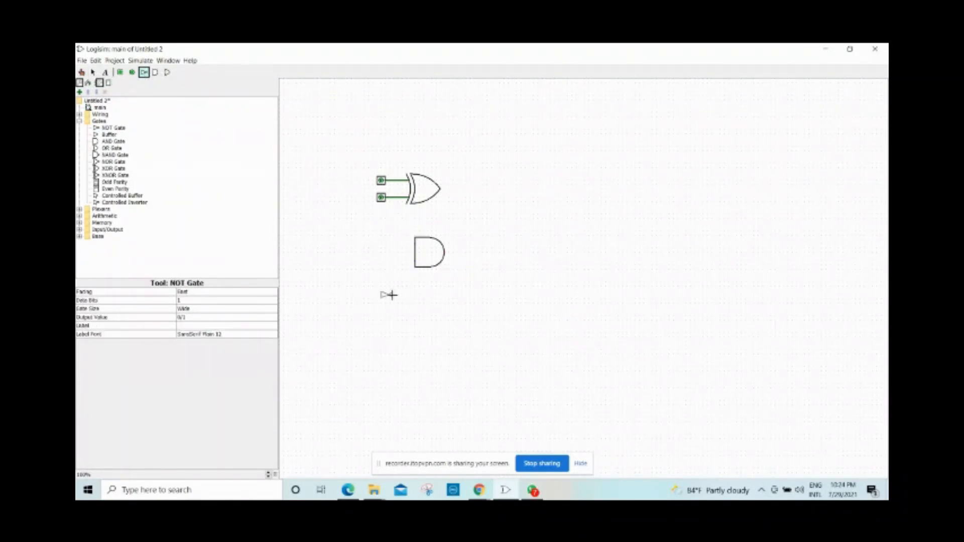
left_click(405, 259)
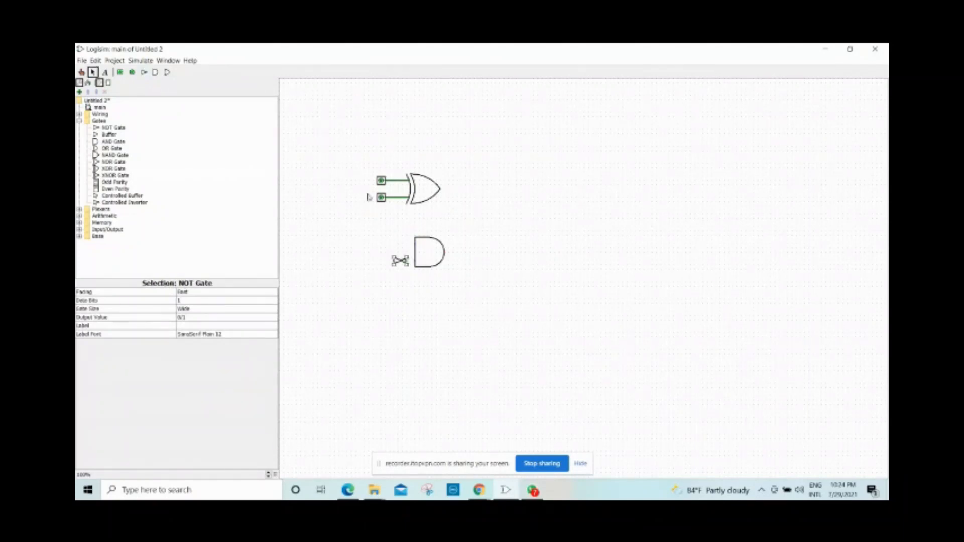
left_click_drag(379, 179, 338, 198)
left_click_drag(399, 262, 374, 261)
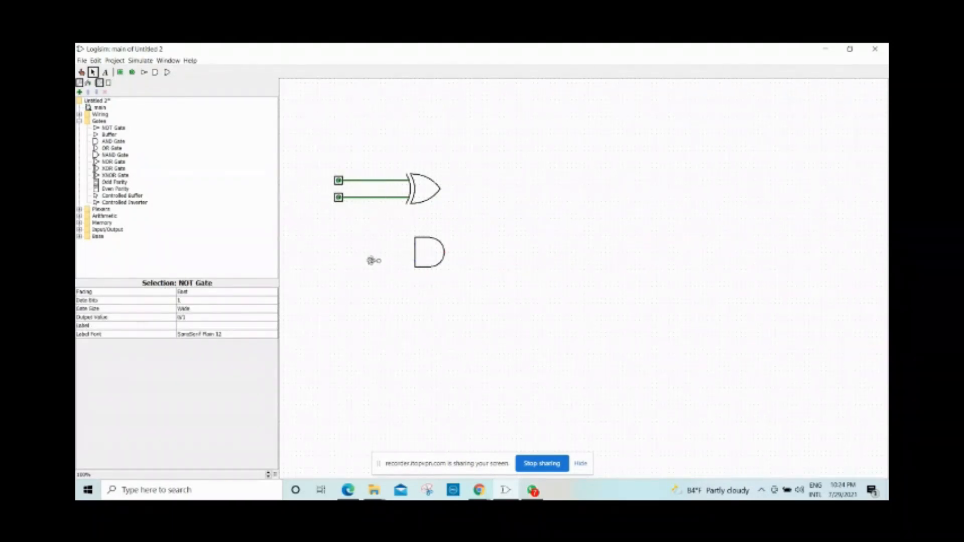
Wire the AND gate's lower input through the NOT gate to the upper input line, and its upper input to the lower input line.
left_click(429, 253)
left_click(372, 262)
left_click_drag(416, 263, 381, 264)
left_click_drag(417, 245, 385, 198)
left_click_drag(355, 260, 355, 180)
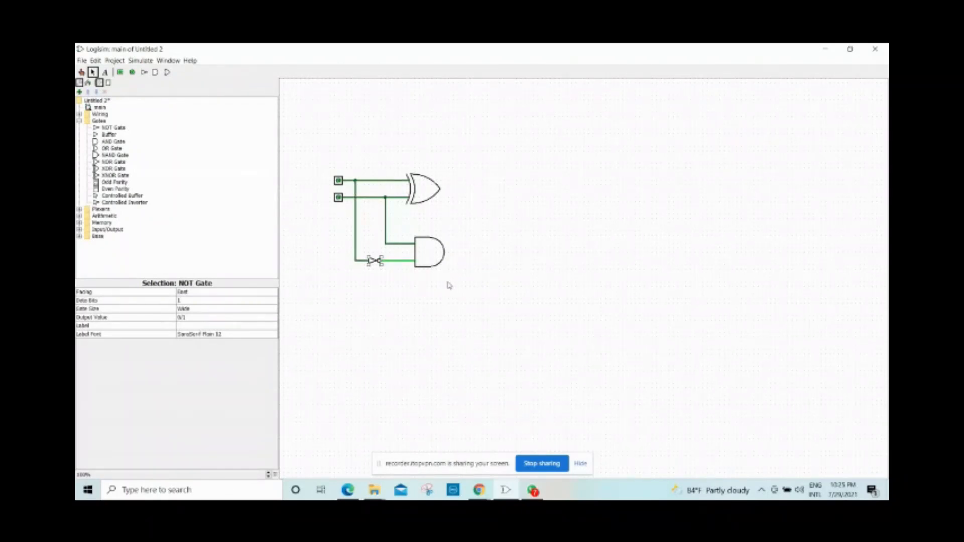
Extend output wires from the XOR and AND gates and place an output pin at the end of each.
left_click_drag(446, 253, 526, 252)
left_click_drag(441, 189, 525, 189)
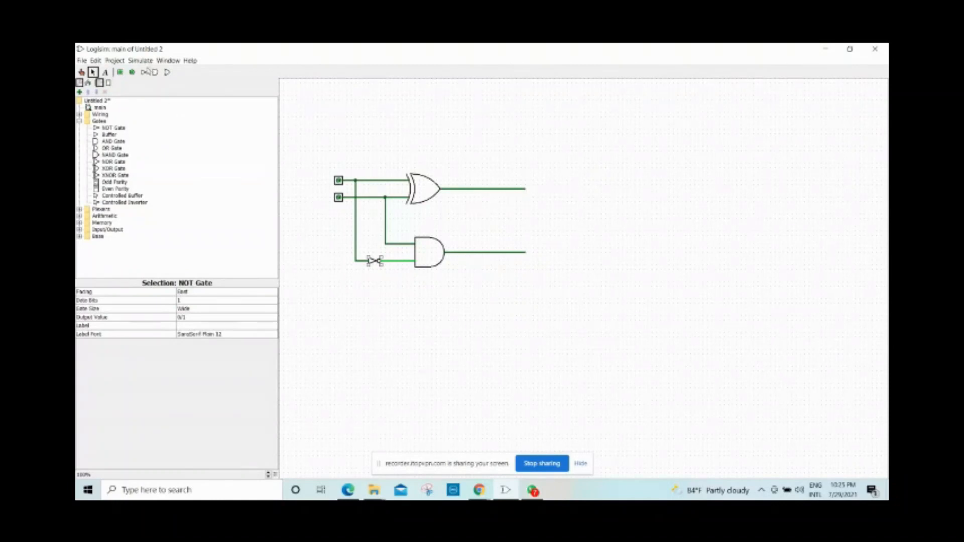
left_click(131, 72)
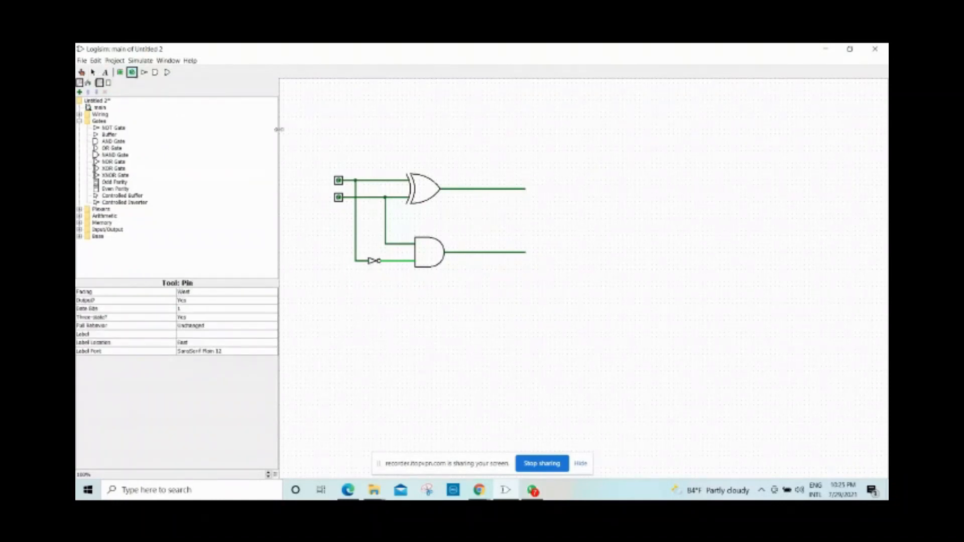
left_click(526, 188)
left_click(133, 72)
left_click(528, 253)
Label the upper input pin A and the lower input pin B.
left_click(338, 183)
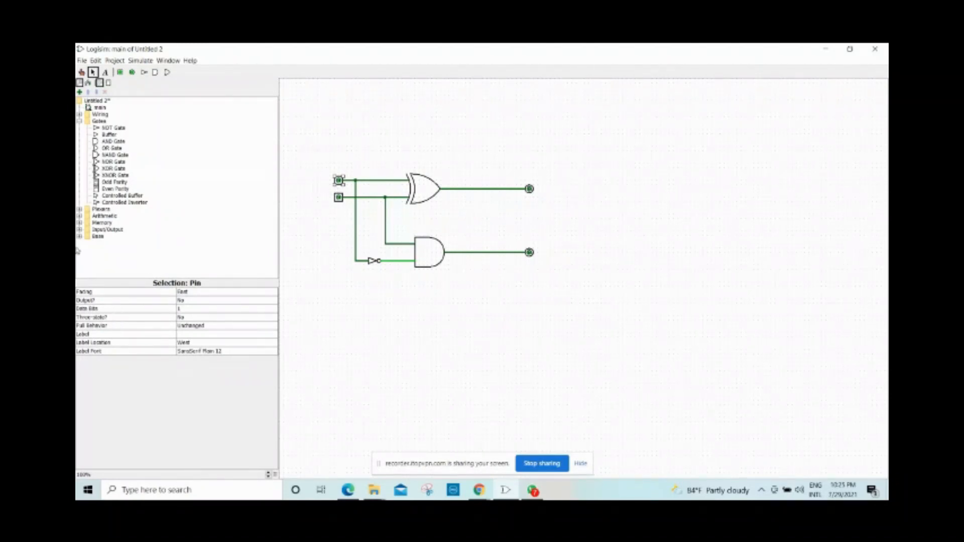
left_click(196, 335)
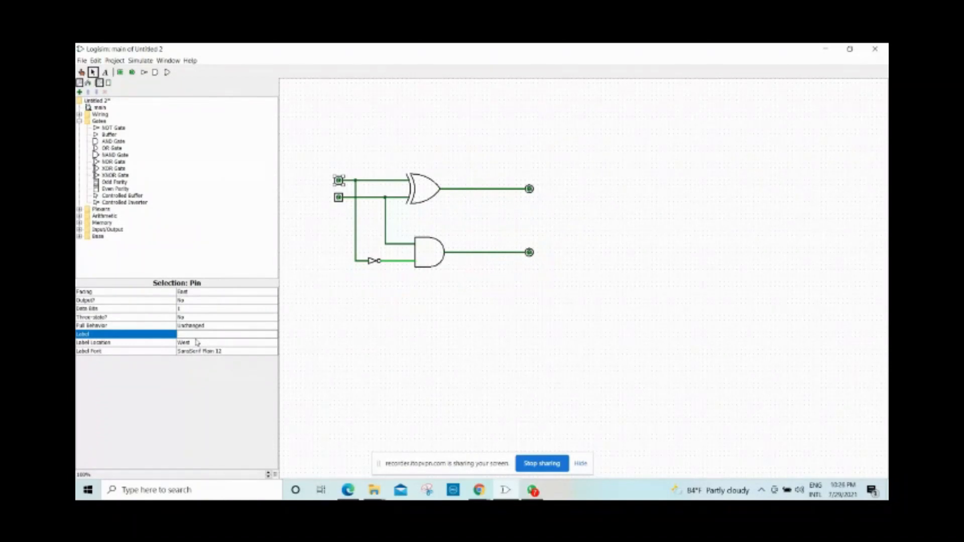
type("A")
key("Return")
left_click(339, 198)
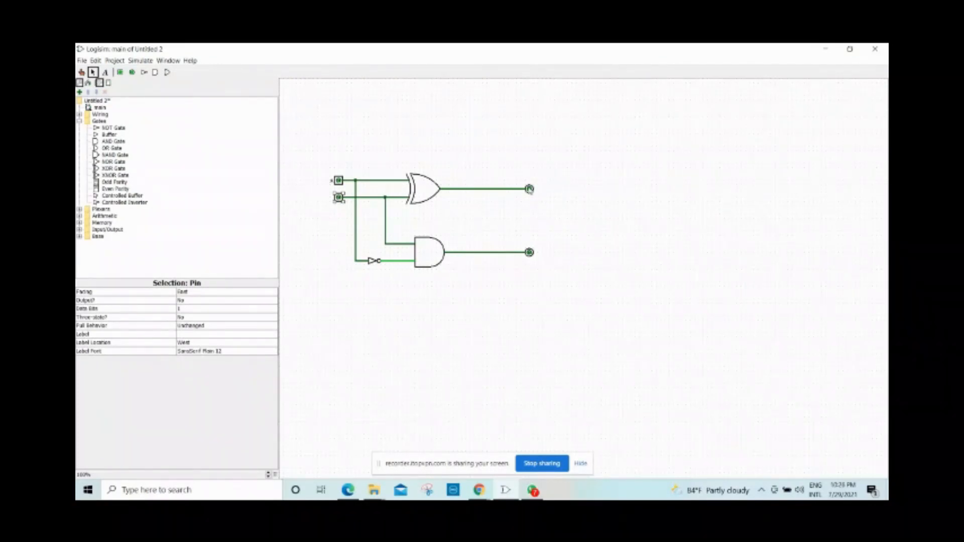
left_click(211, 334)
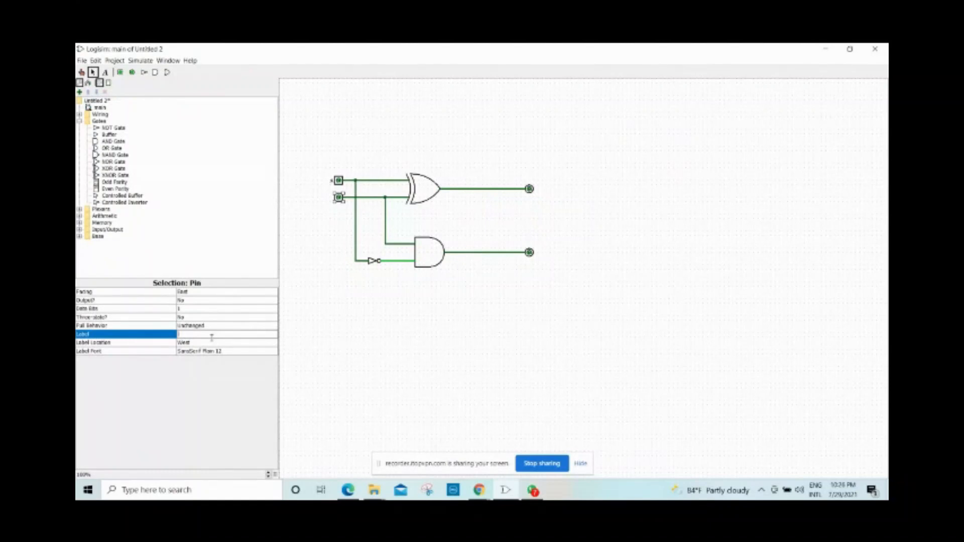
type("B")
key("Return")
Label the XOR gate's output pin D and the AND gate's output pin BO.
left_click(529, 189)
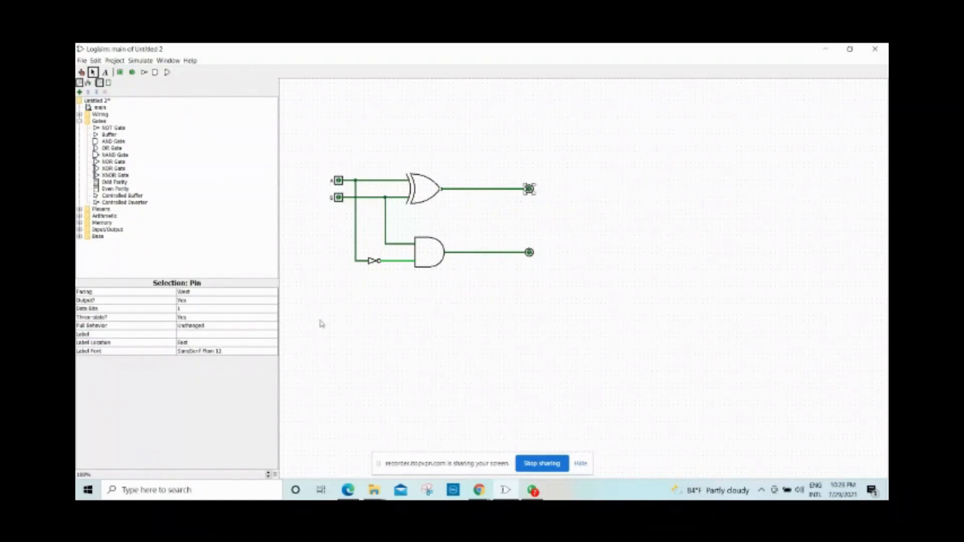
left_click(224, 334)
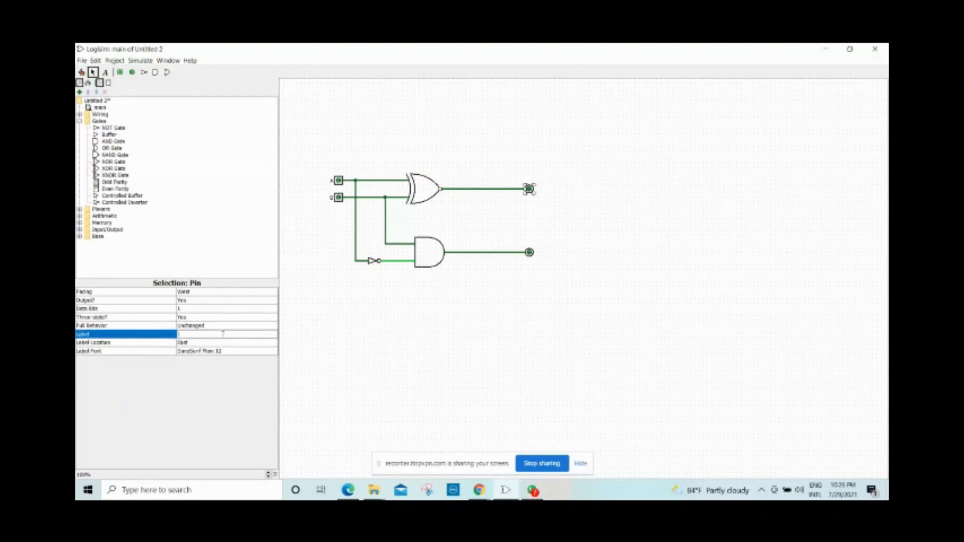
type("D")
key("Return")
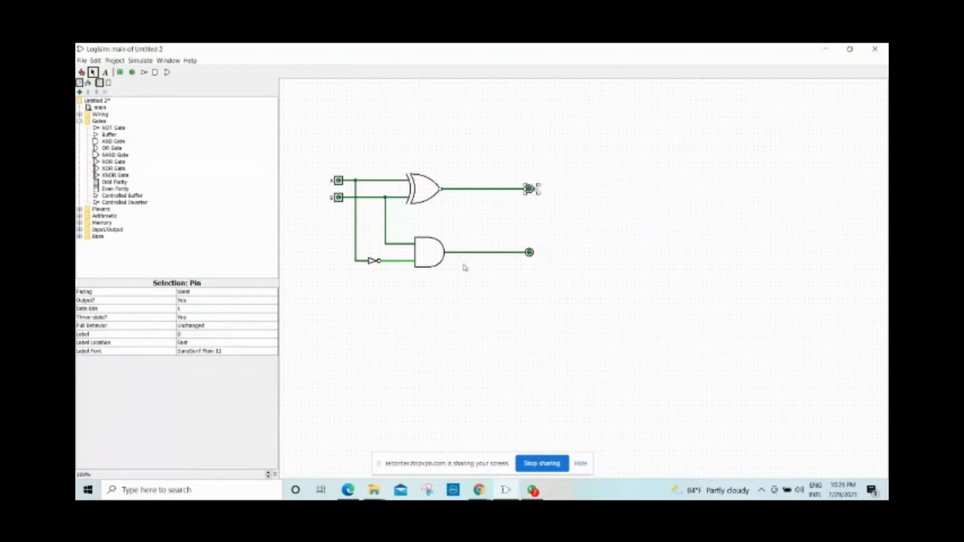
left_click(529, 252)
left_click(204, 335)
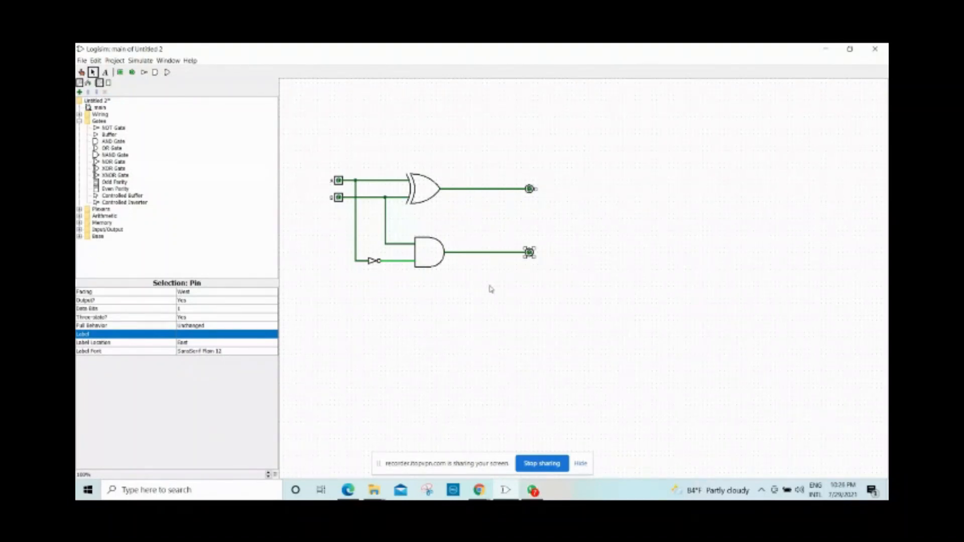
left_click(225, 335)
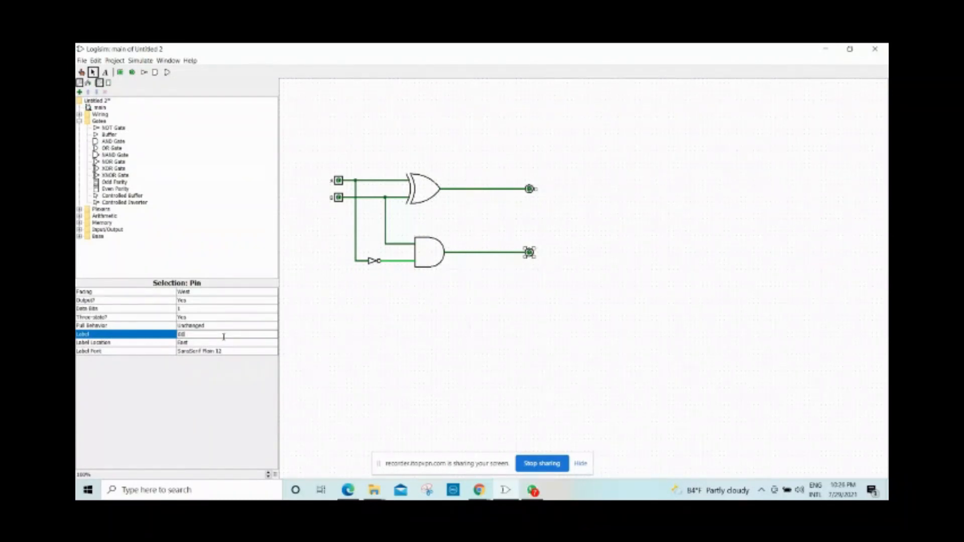
type("BO")
key("Return")
left_click(446, 272)
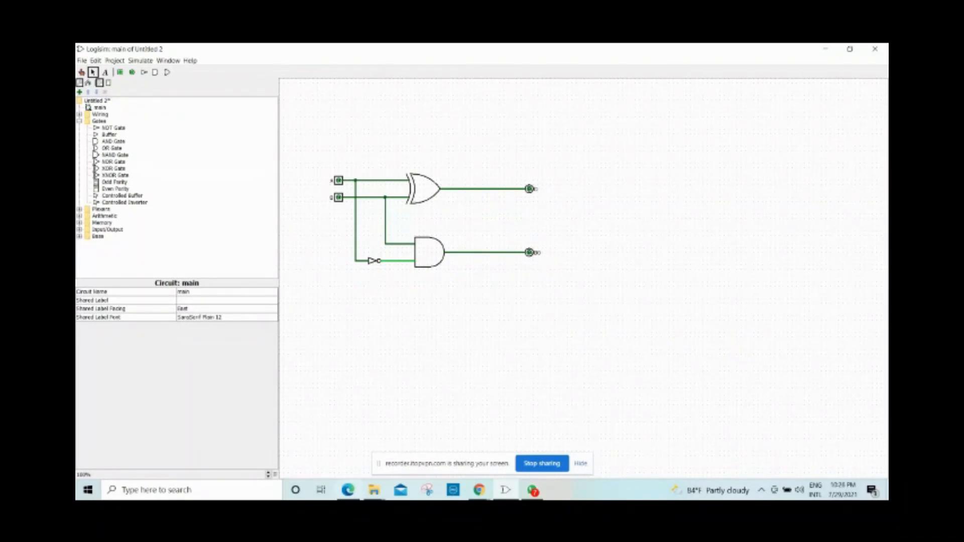
Switch to Subtractor.pdf in Edge, enable the red drawing pen, and underline the A=0, B=0 row of the truth table.
left_click(348, 490)
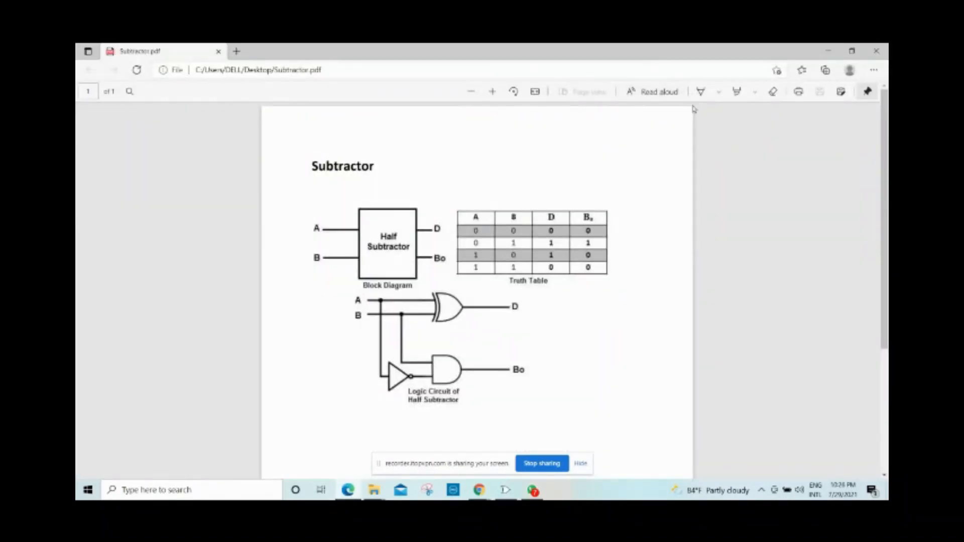
left_click(708, 93)
left_click(718, 94)
left_click(626, 154)
left_click(615, 290)
left_click(538, 322)
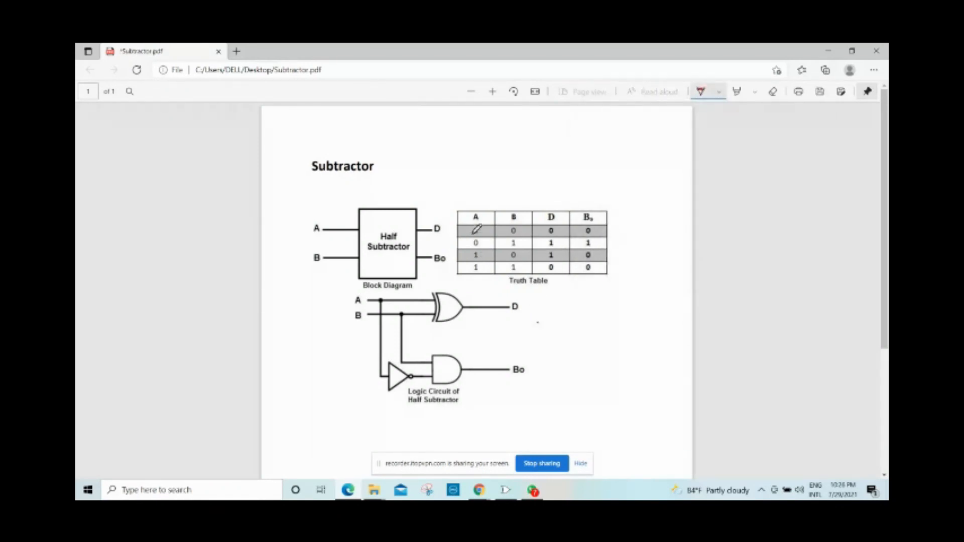
left_click_drag(476, 233, 593, 234)
Activate the Poke tool in Logisim, check the circuit with both inputs at 0, and tick the first truth table row in the PDF.
left_click(506, 490)
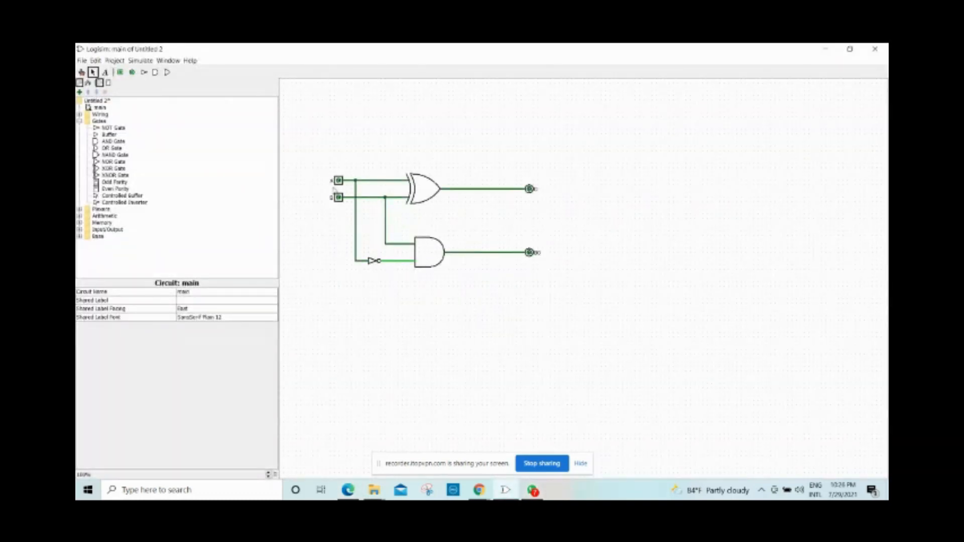
left_click(81, 72)
left_click(348, 491)
left_click_drag(611, 227, 623, 222)
Underline the A=0, B=1 row, set input B to 1 in Logisim, and tick that row in the PDF.
left_click_drag(472, 247, 555, 244)
left_click_drag(585, 246, 597, 245)
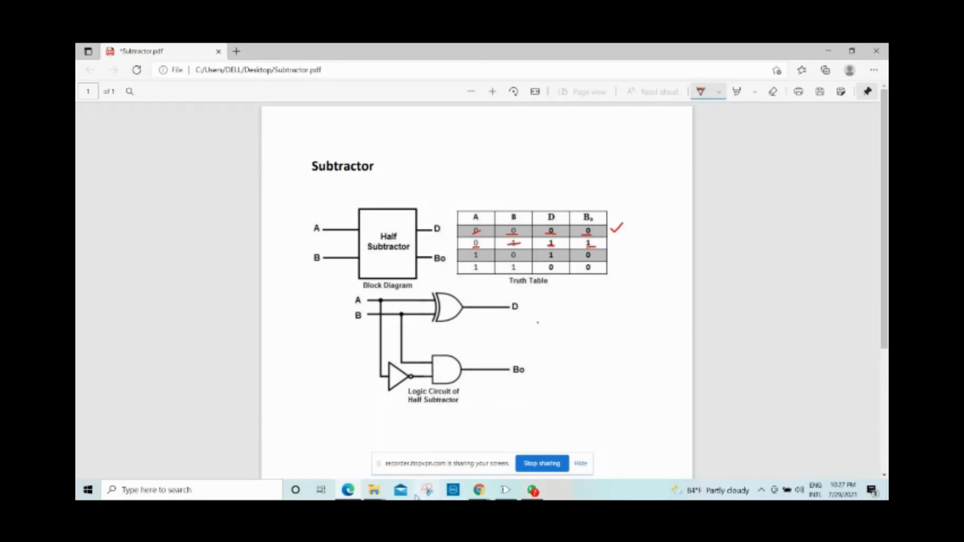
left_click(505, 490)
left_click(338, 197)
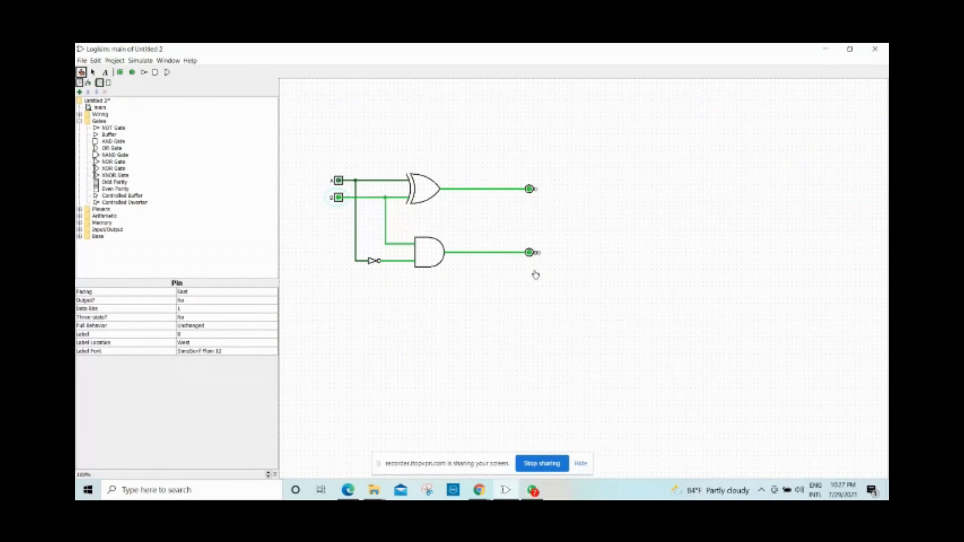
left_click(347, 490)
left_click_drag(614, 235, 626, 233)
Underline the A=1, B=0 row, set A to 1 and B to 0 in Logisim, and tick that row in the PDF.
left_click_drag(472, 261, 598, 254)
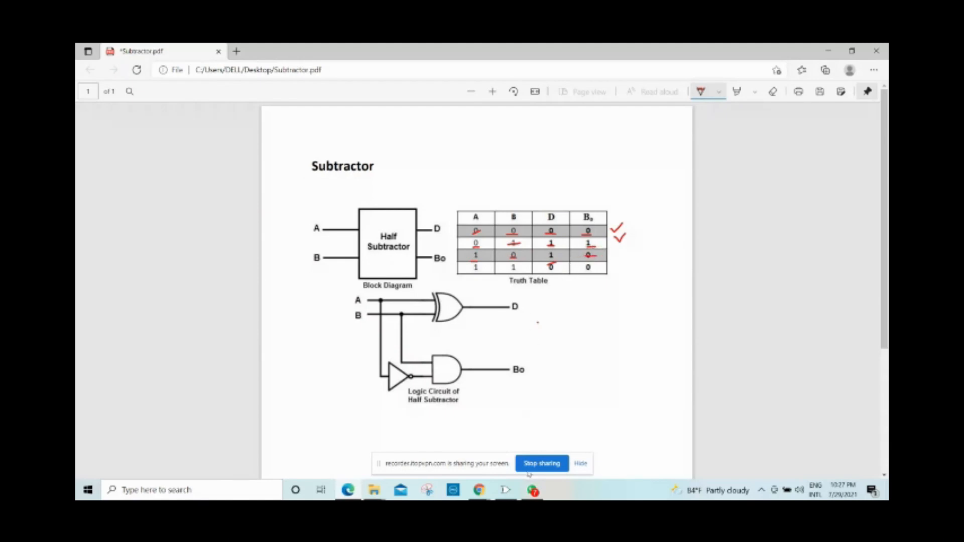
left_click(506, 491)
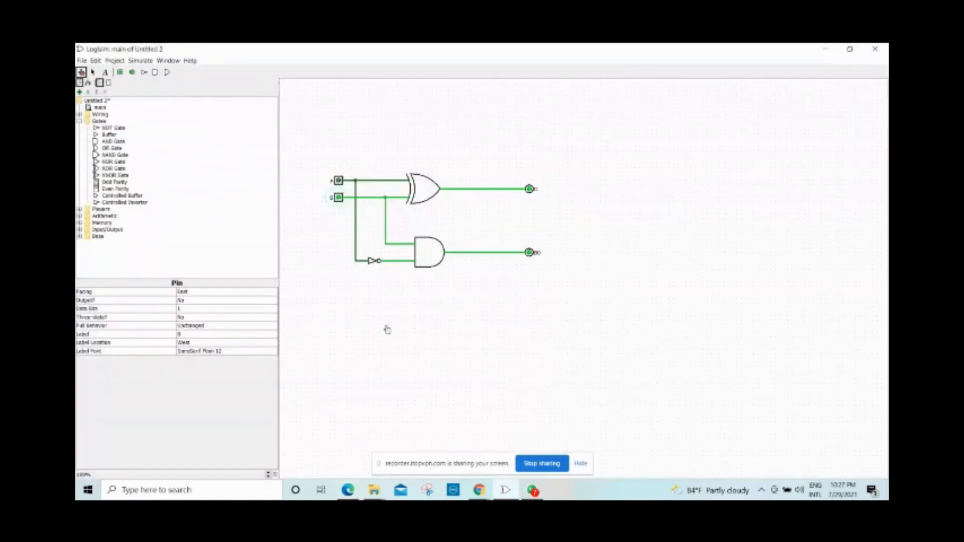
left_click(339, 198)
left_click(339, 180)
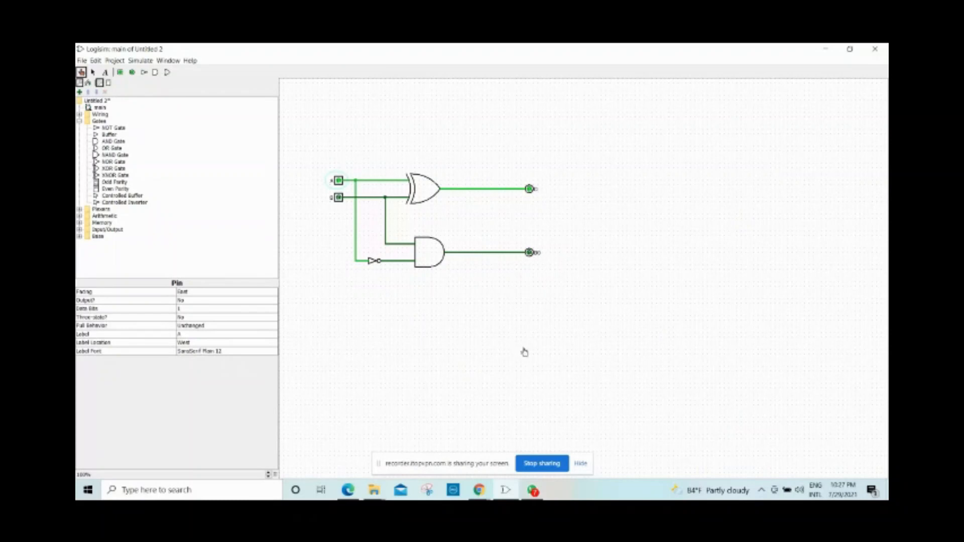
left_click(348, 491)
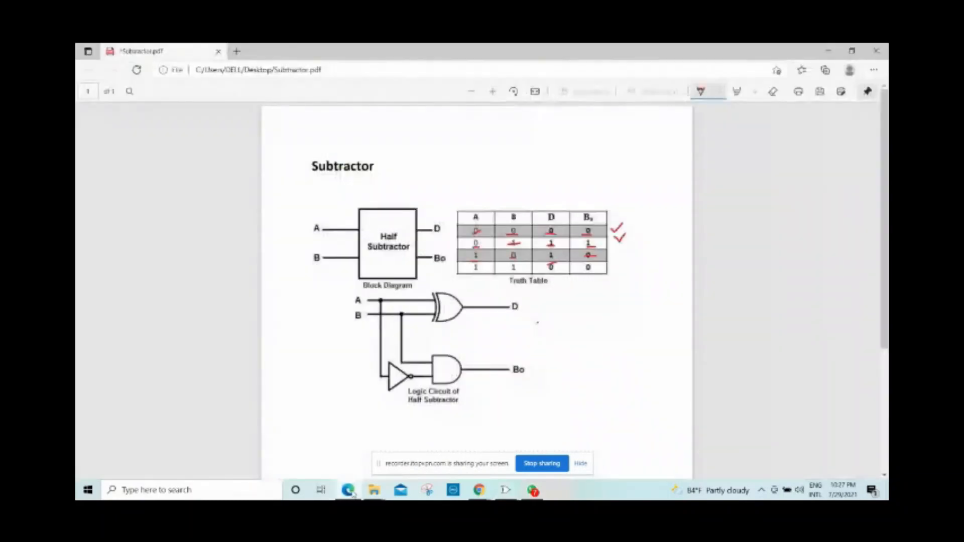
left_click_drag(613, 248, 627, 243)
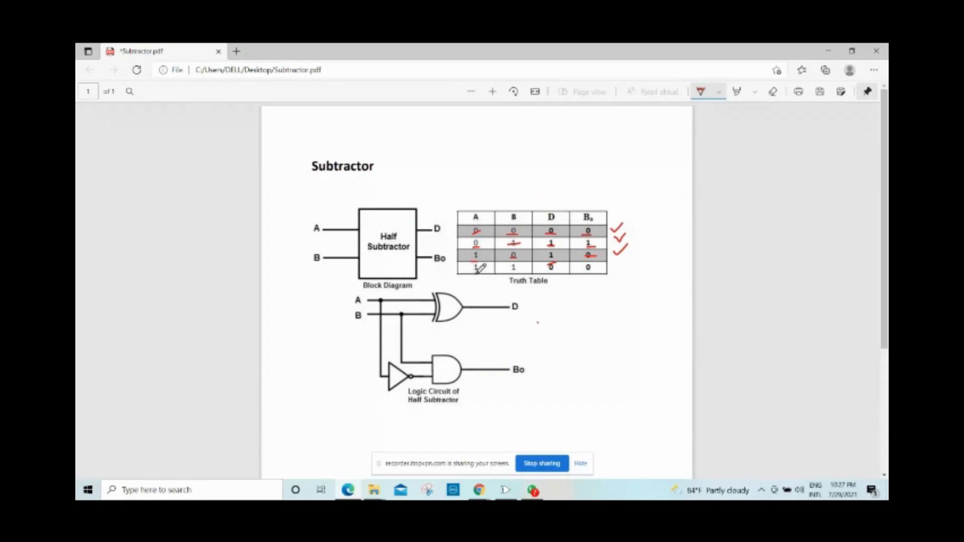
Underline the A=1, B=1 row, set input B to 1 in Logisim, and tick the last row in the PDF.
left_click_drag(473, 273, 480, 272)
left_click_drag(549, 274, 582, 274)
left_click(505, 490)
left_click(340, 198)
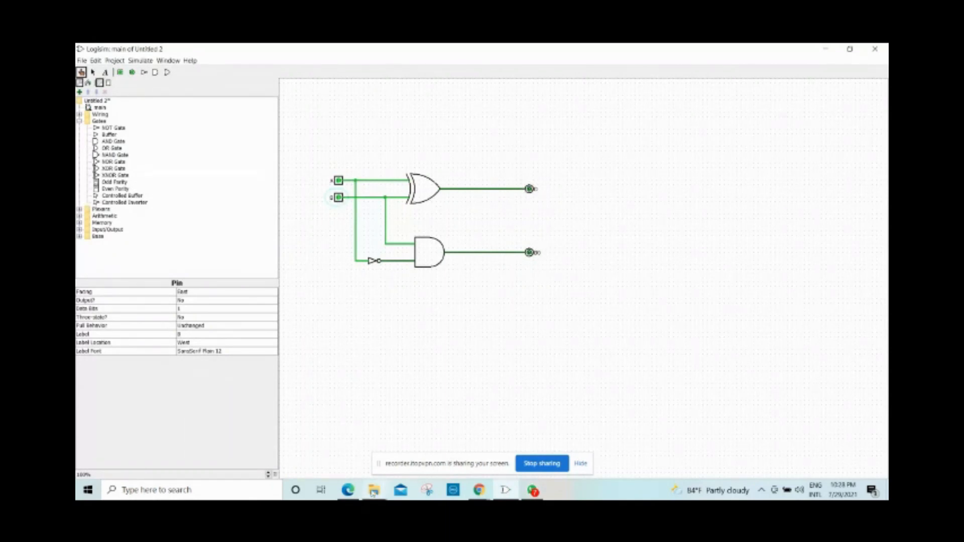
left_click(348, 491)
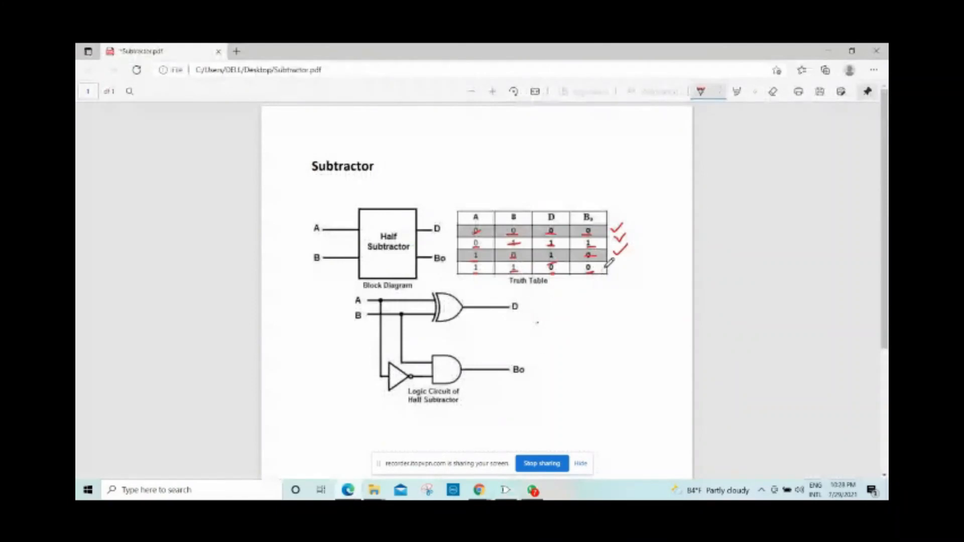
mouse_move(609, 266)
left_mouse_down()
mouse_move(613, 274)
mouse_move(620, 258)
left_mouse_up()
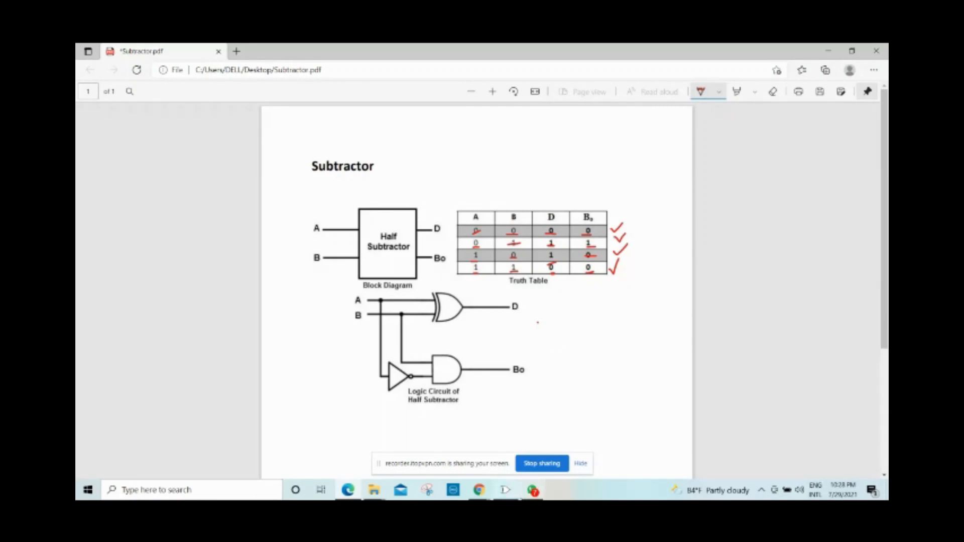
left_click(506, 491)
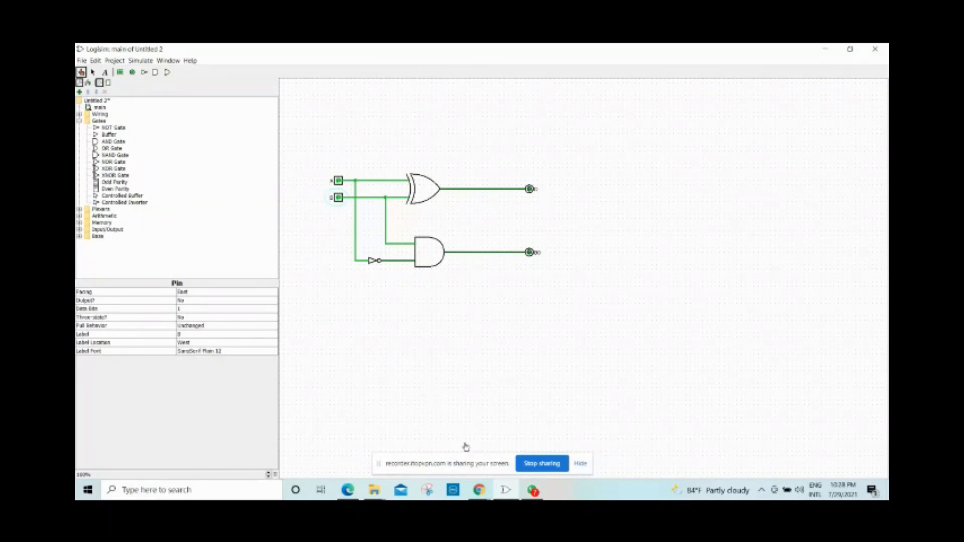
left_click(483, 497)
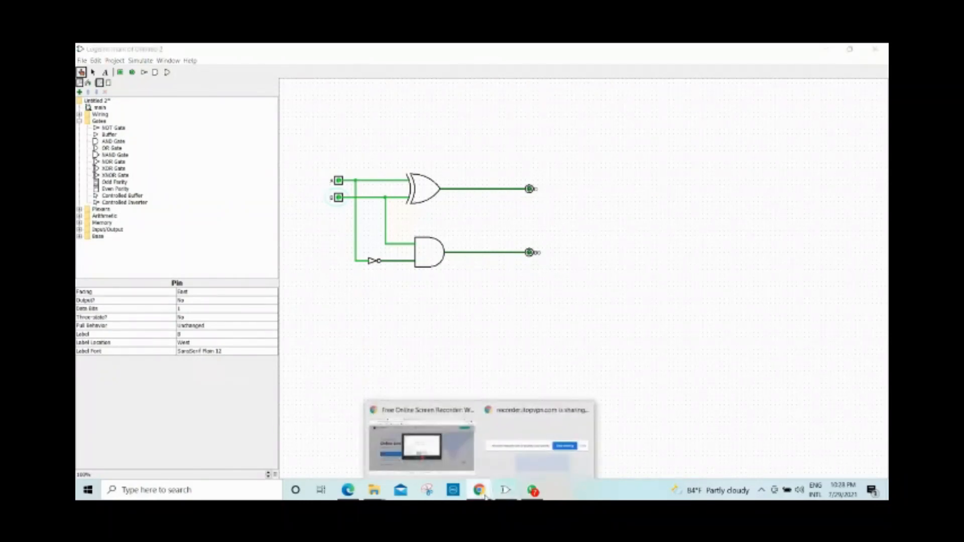
left_click(435, 447)
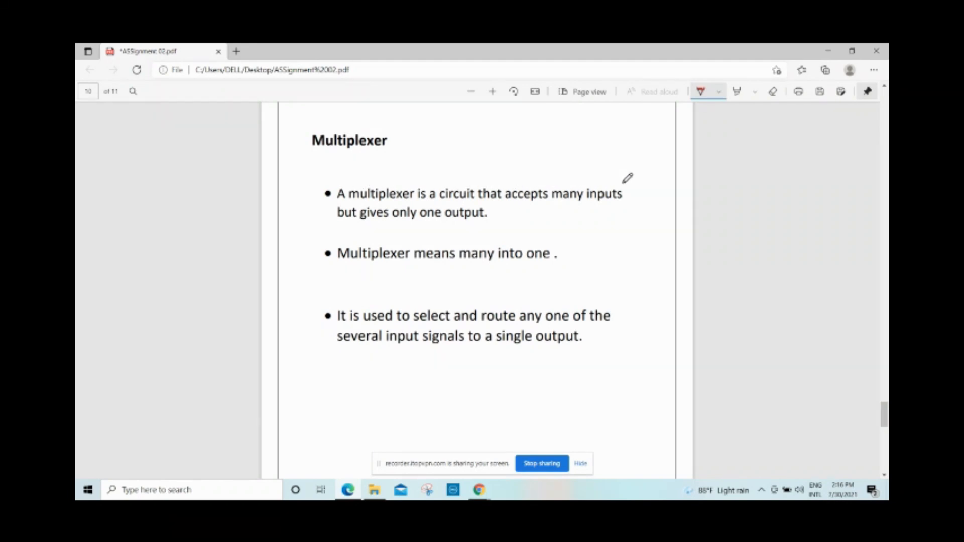
Underline "accepts many inputs" and "only one output" in the multiplexer definition with the red pen.
left_click_drag(399, 221, 625, 196)
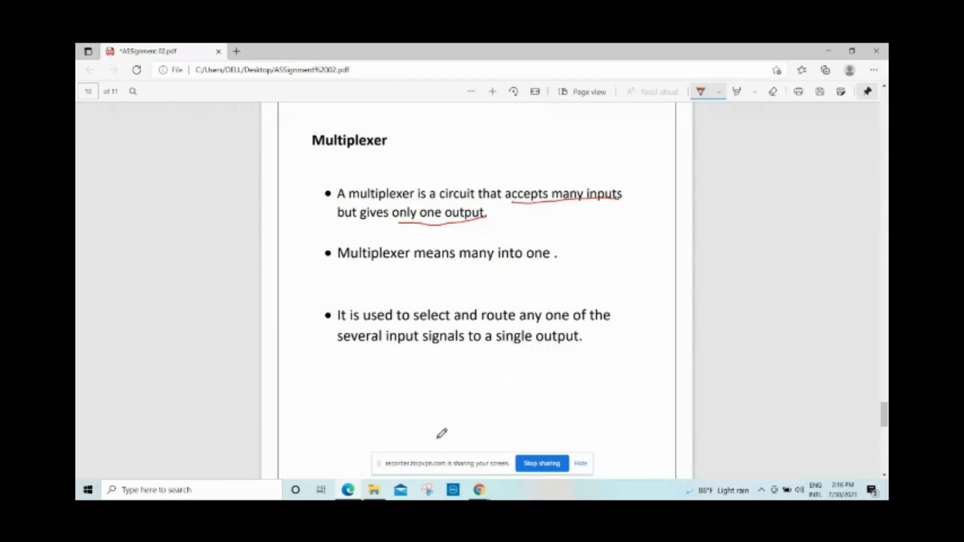
mouse_move(479, 490)
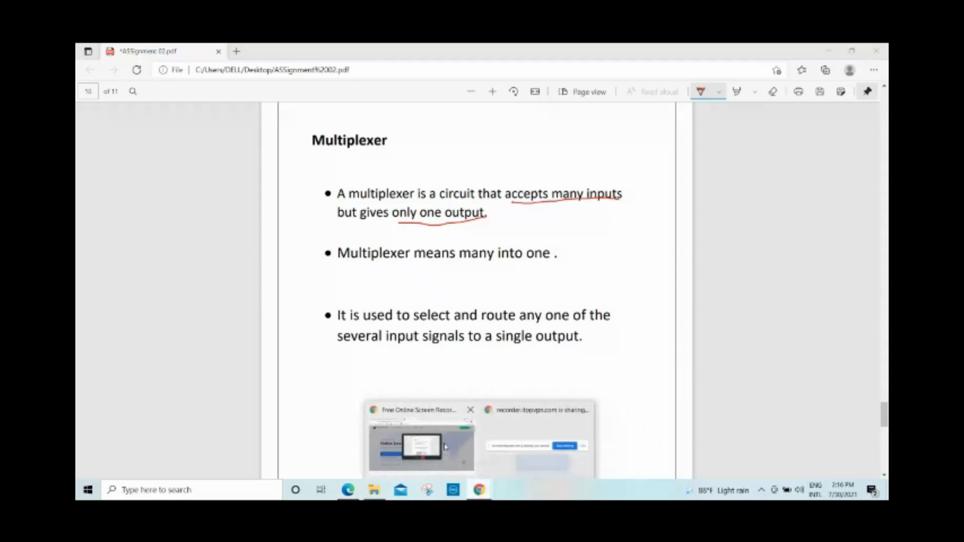
left_click(393, 441)
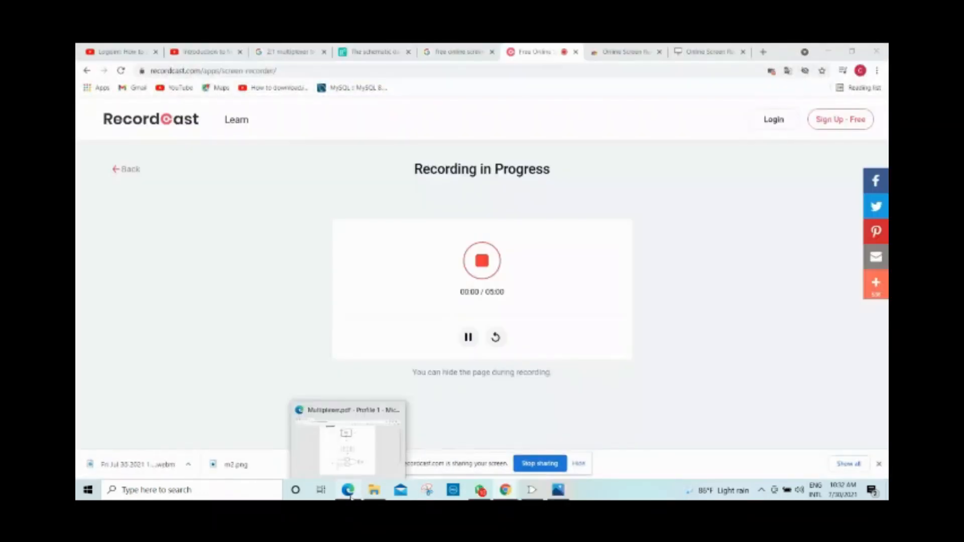
Switch from Multiplexer.pdf to the empty Logisim circuit and place a Multiplexer with wires extending from its two data inputs.
left_click(347, 437)
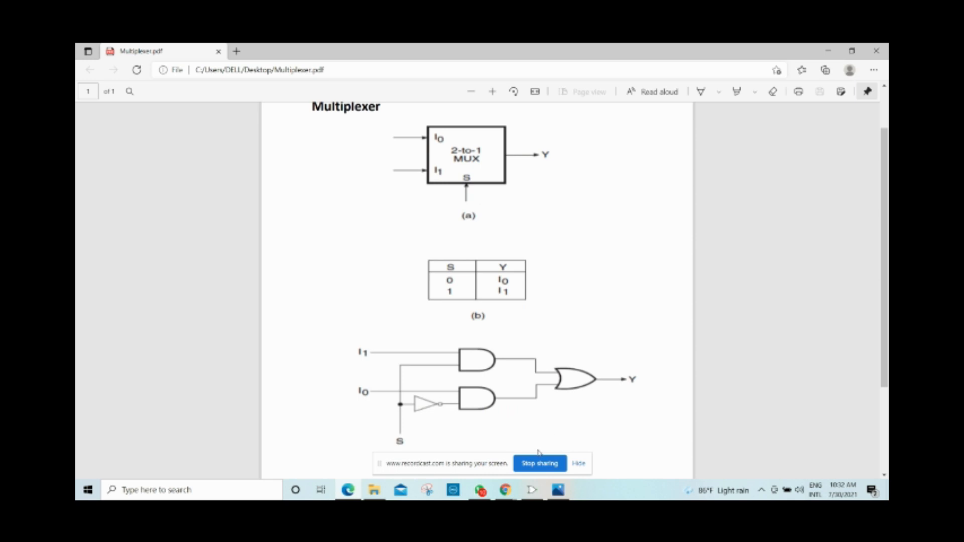
left_click(528, 495)
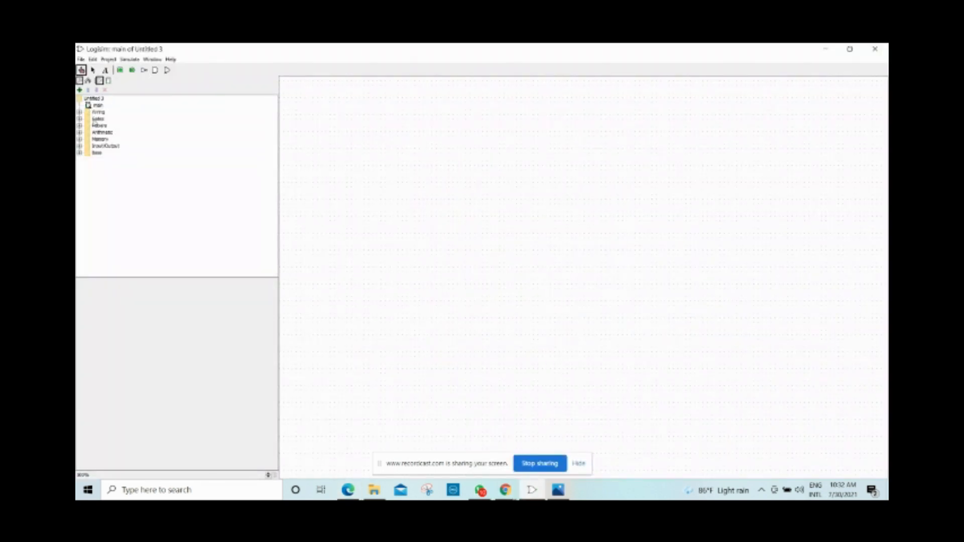
double_click(101, 125)
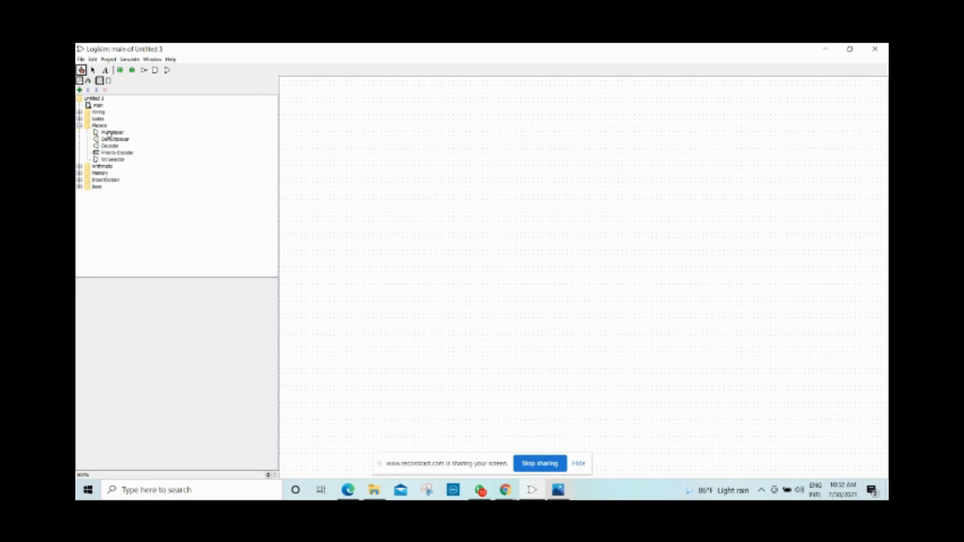
left_click(108, 132)
left_click(526, 199)
mouse_move(521, 194)
left_mouse_down()
mouse_move(494, 194)
mouse_move(487, 156)
left_mouse_up()
left_click_drag(517, 203, 448, 204)
Add a south-facing input pin at the end of the multiplexer's upper data wire.
left_click(119, 70)
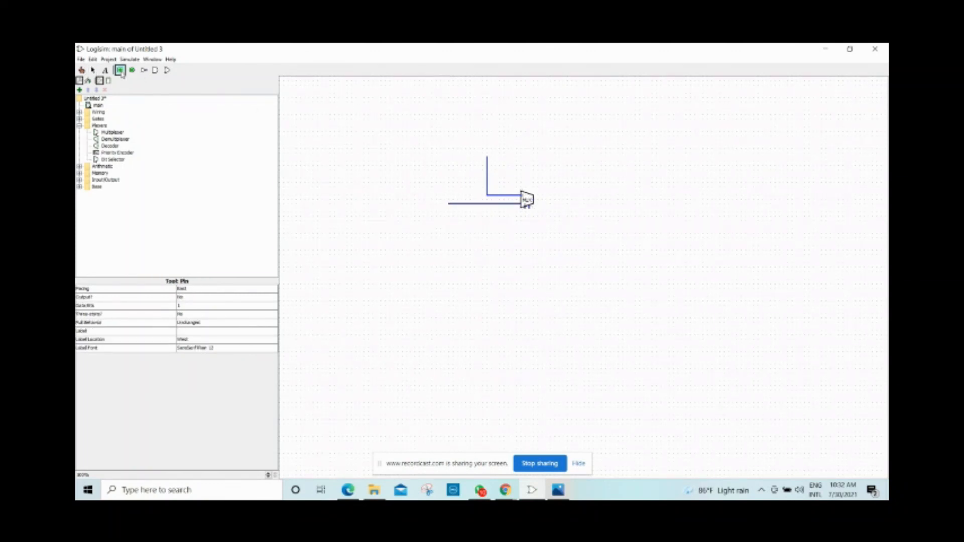
left_click(486, 148)
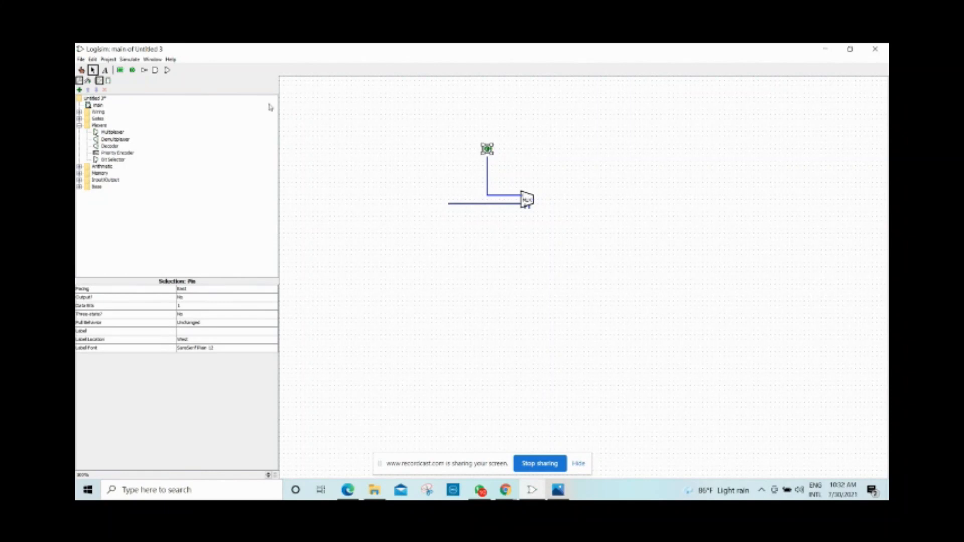
left_click(241, 289)
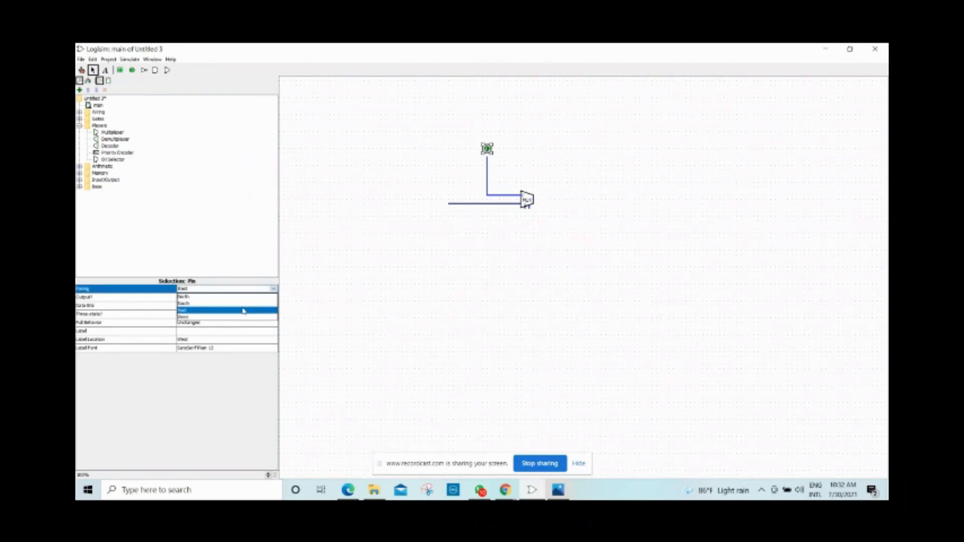
left_click(242, 304)
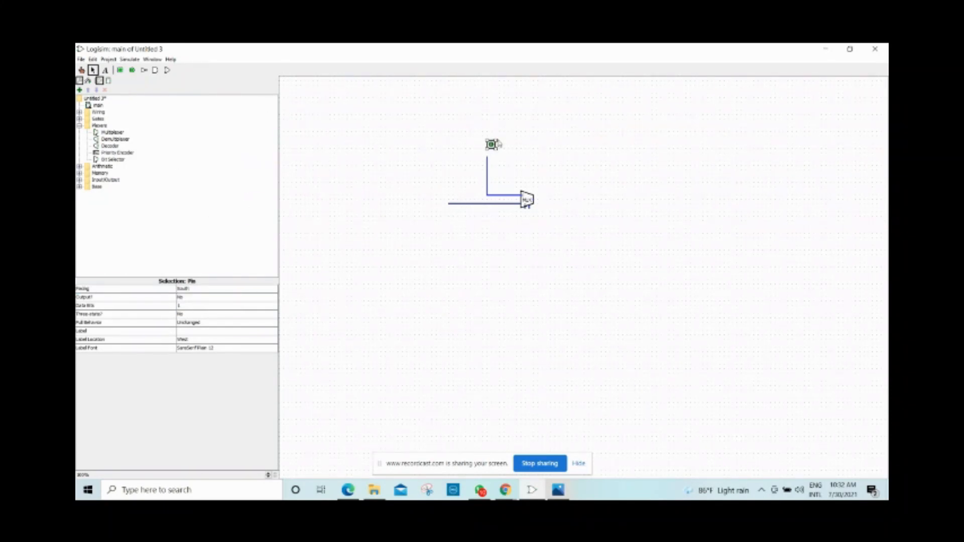
left_click_drag(492, 145, 487, 150)
Place an east-facing input pin at the end of the multiplexer's lower data wire.
left_click(120, 70)
left_click(448, 207)
left_click(436, 256)
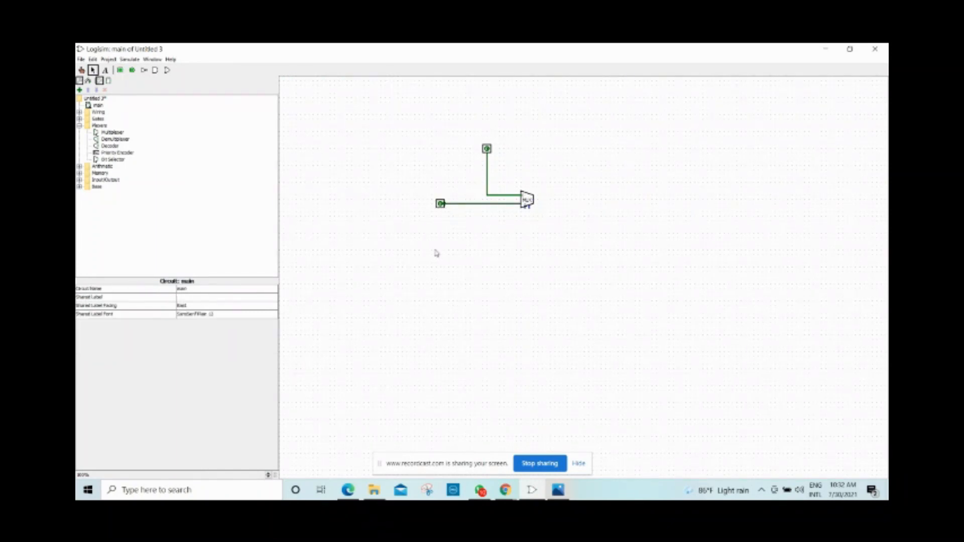
Draw wires down from the multiplexer's two bottom ports and connect a north-facing input pin to the first one.
left_click_drag(526, 209, 525, 251)
left_click_drag(531, 210, 543, 258)
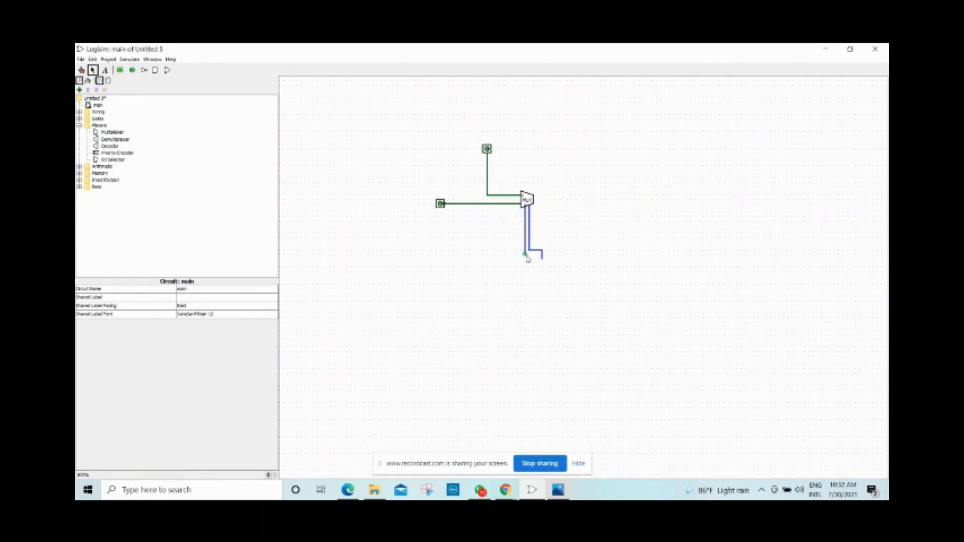
left_click(121, 70)
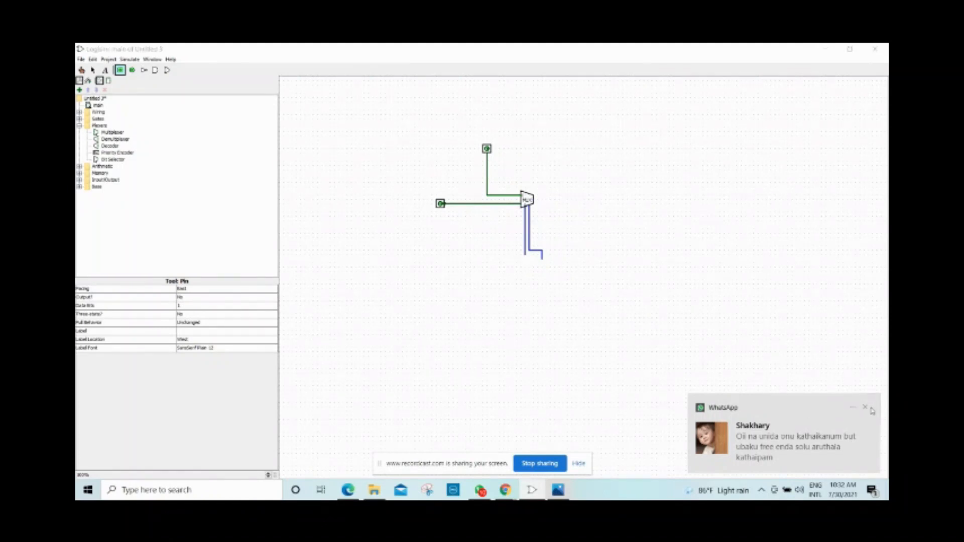
left_click(865, 406)
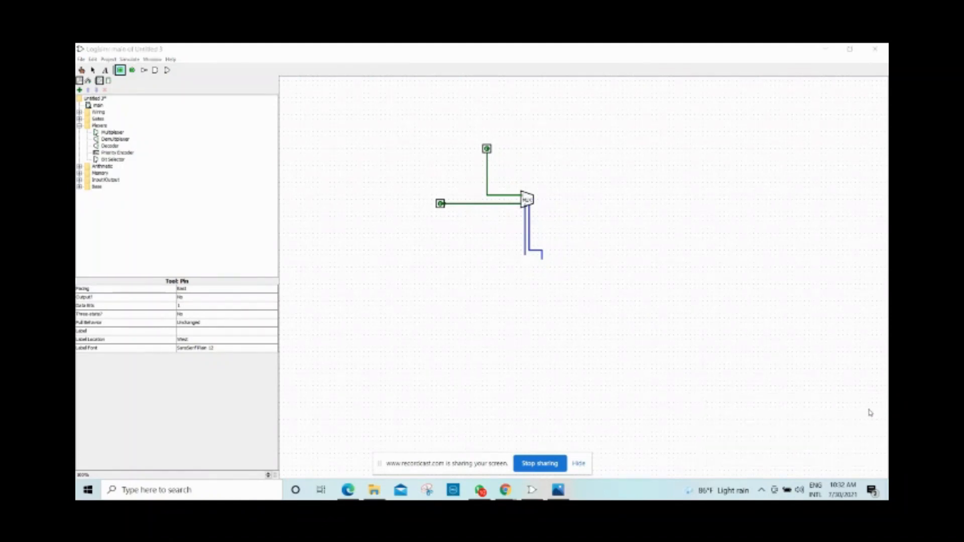
left_click(526, 266)
left_click(186, 291)
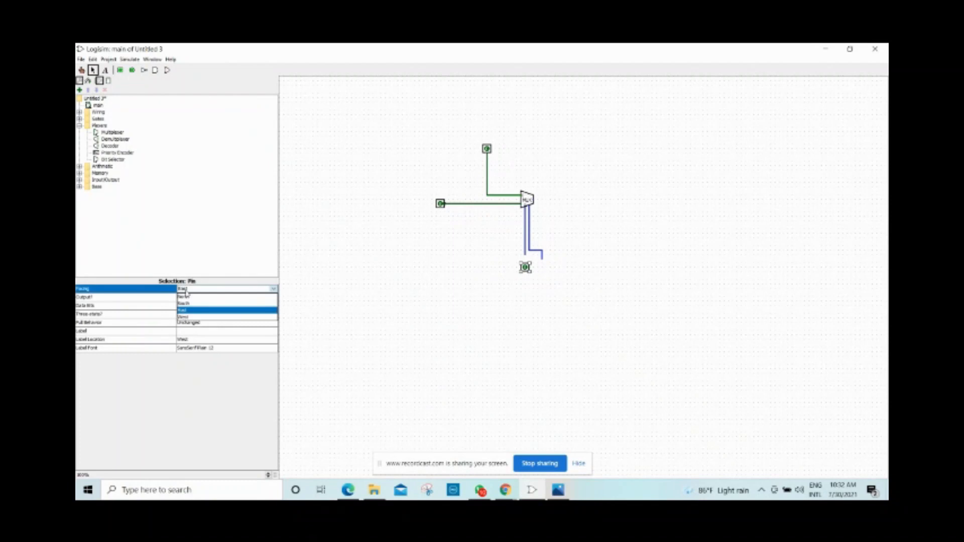
left_click(188, 298)
left_click_drag(528, 277, 524, 266)
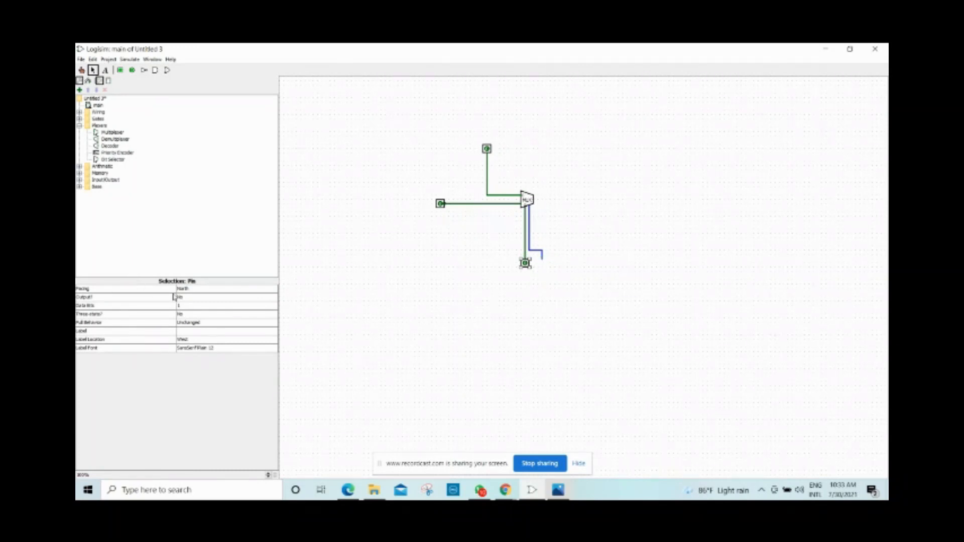
Connect a north-facing input pin to the bent wire from the multiplexer's second bottom port.
left_click(121, 71)
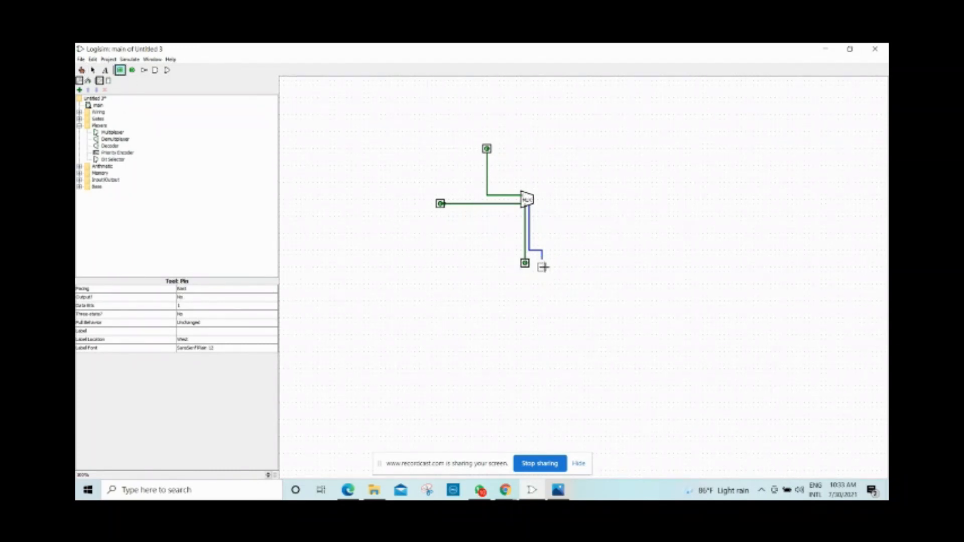
left_click(543, 267)
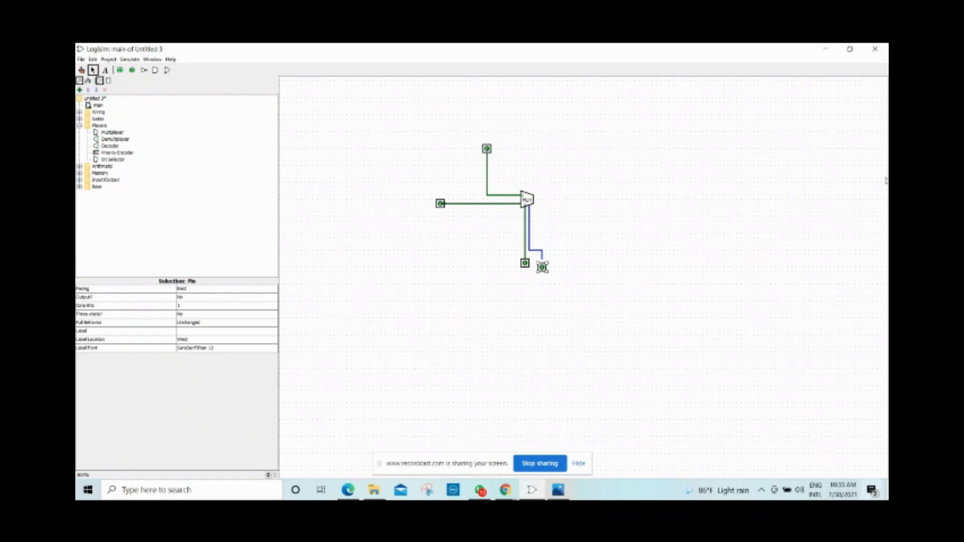
left_click(185, 286)
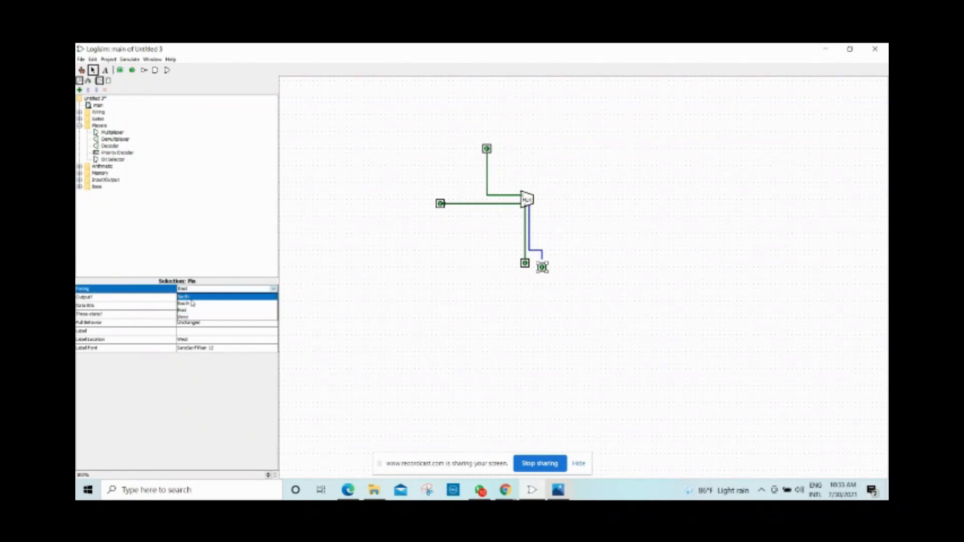
left_click(194, 302)
left_click_drag(546, 272, 542, 272)
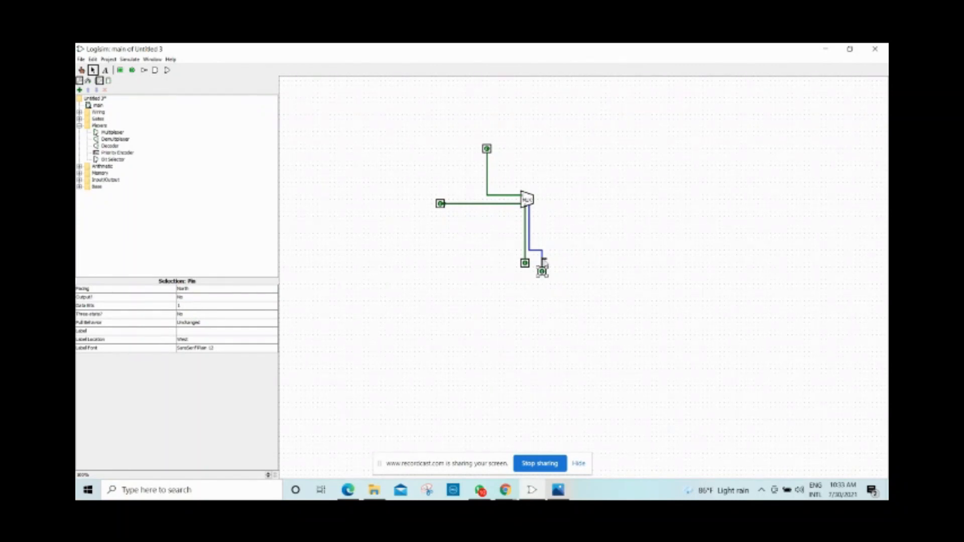
left_click(539, 320)
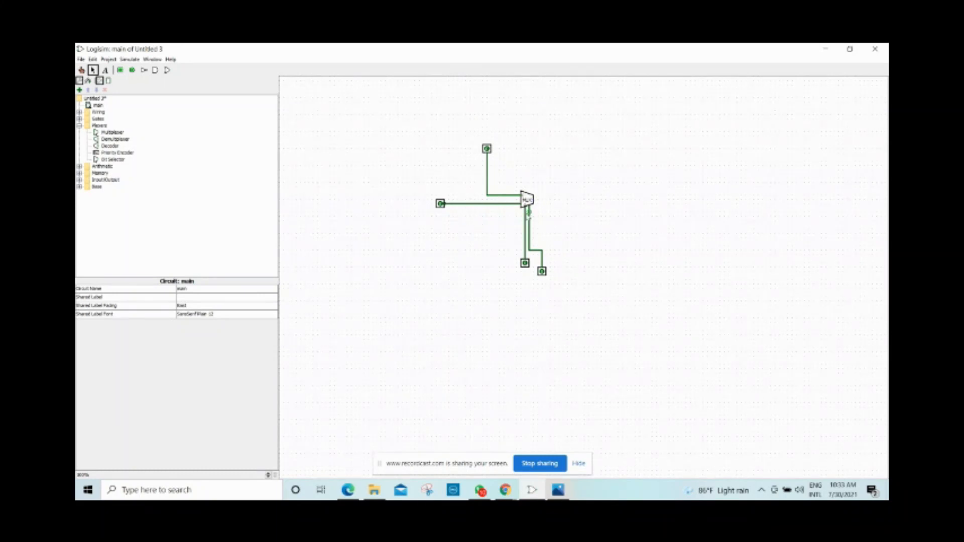
Draw a wire from the multiplexer's output and place an LED at its end.
left_click_drag(533, 200, 576, 200)
double_click(110, 181)
left_click(107, 207)
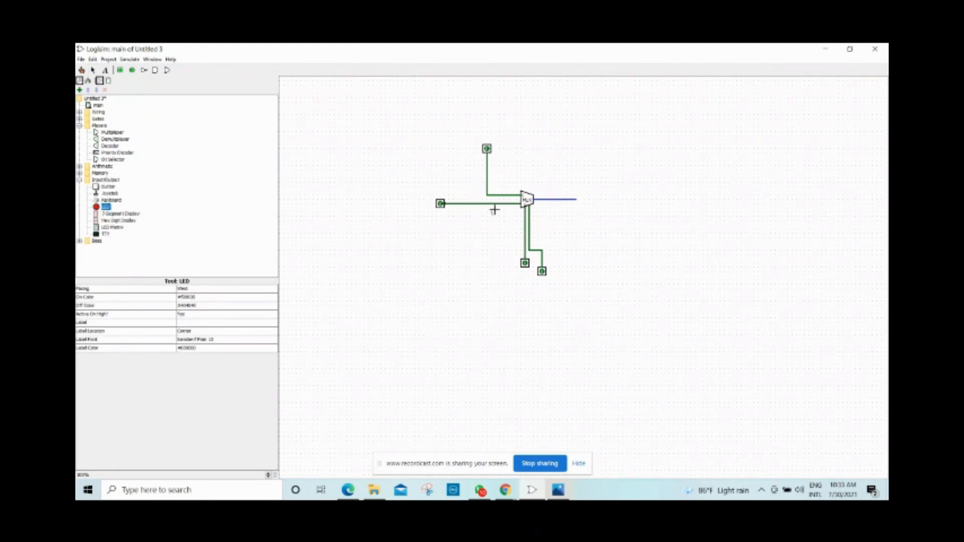
left_click(580, 199)
left_click(490, 254)
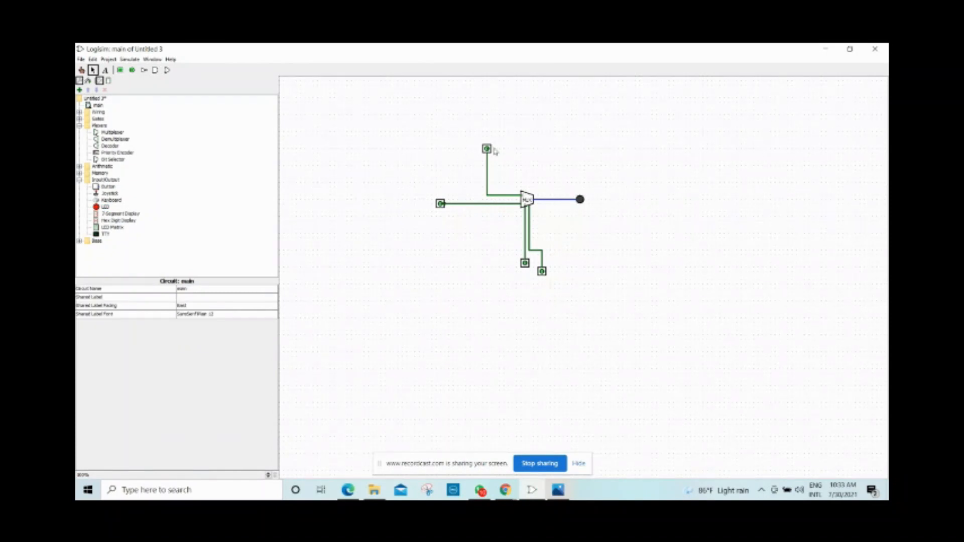
Label the data inputs I0 and I1, the two bottom inputs S and S2, and the LED Y.
left_click(105, 70)
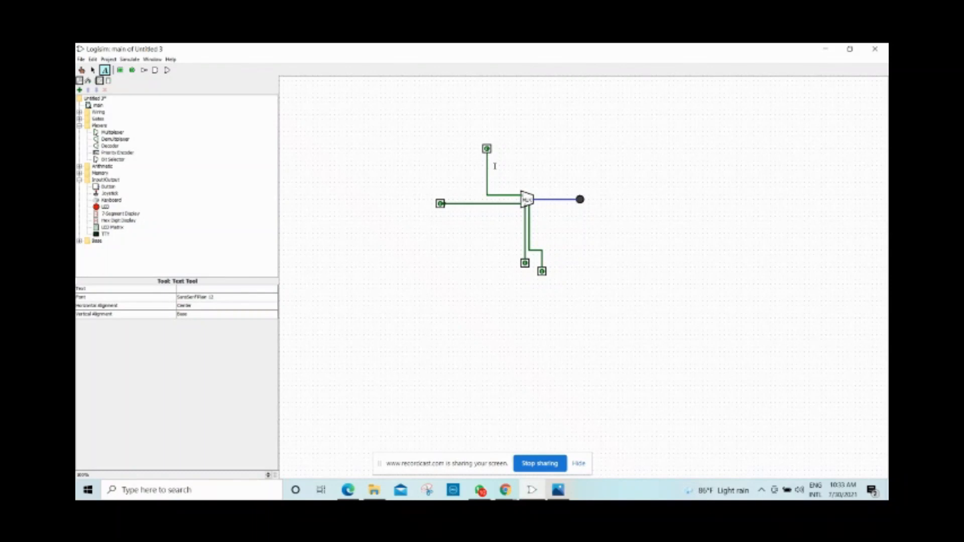
left_click(497, 148)
type("0")
left_click(422, 206)
type("I1")
left_click(522, 279)
type("S")
left_click(552, 272)
type("S")
type("2")
left_click(593, 199)
type("Y")
left_click(636, 232)
Test the circuit by switching I0, I1 and the second bottom input on and back off one after another.
left_click(82, 71)
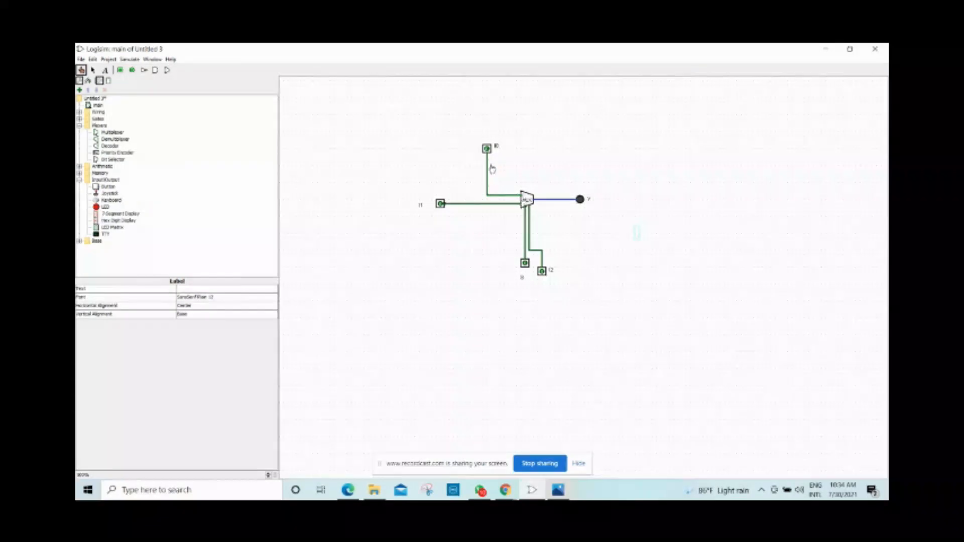
left_click(486, 150)
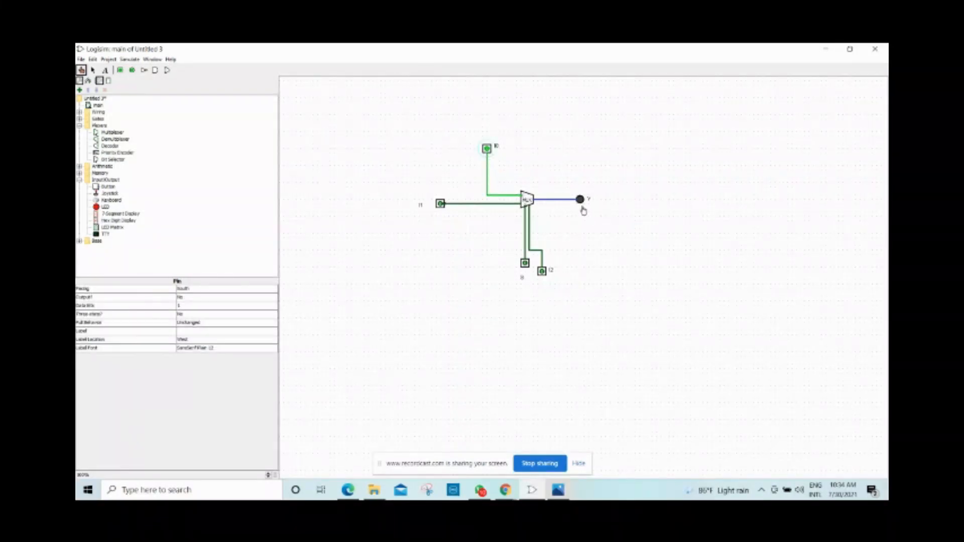
left_click(482, 151)
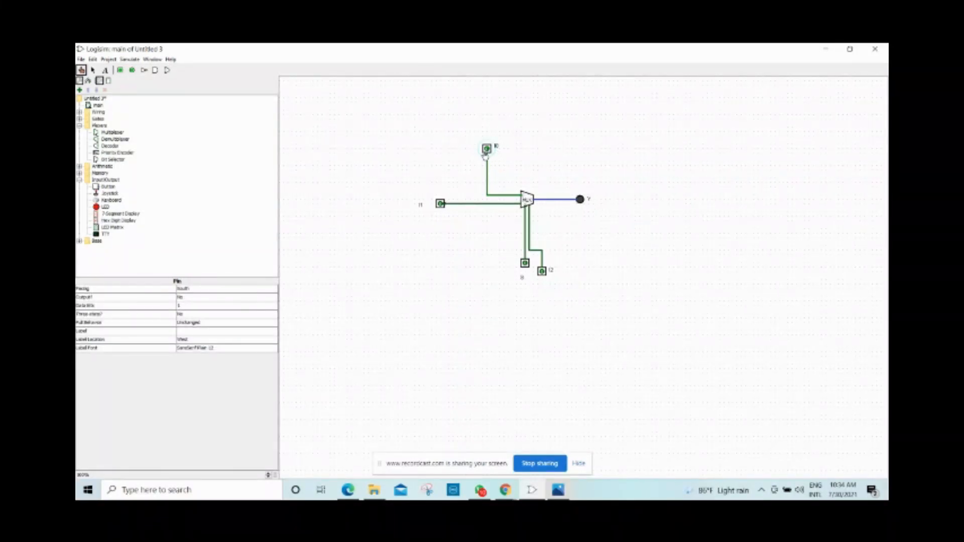
left_click(442, 206)
left_click(442, 207)
left_click(543, 273)
left_click(543, 272)
Set the second bottom input to 1 and toggle I0 on and off to test the output.
left_click(525, 263)
left_click(488, 150)
left_click(487, 150)
left_click(542, 273)
left_click(489, 153)
left_click(488, 149)
Edit the text labels of the two bottom input pins, removing the number from the one labelled S2.
left_click(105, 70)
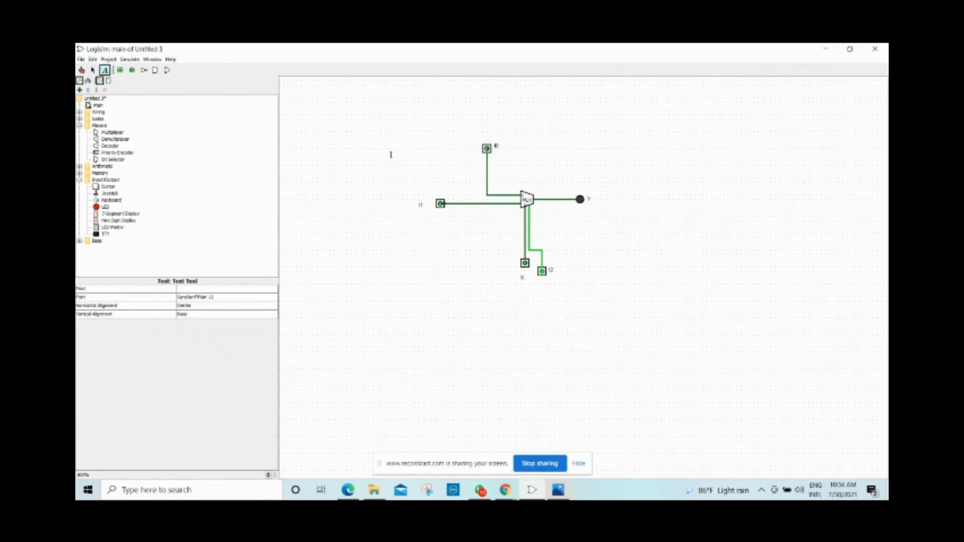
left_click(522, 277)
left_click(551, 270)
key("BackSpace")
key("BackSpace")
left_click(558, 282)
Test the multiplexer by toggling I0, I1 and the first bottom input on and off in turn.
left_click(81, 70)
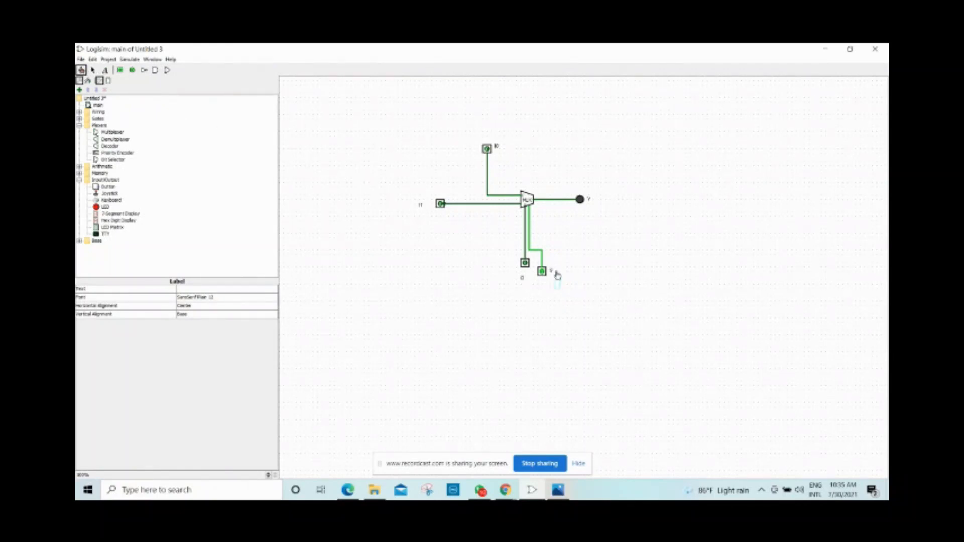
left_click(486, 149)
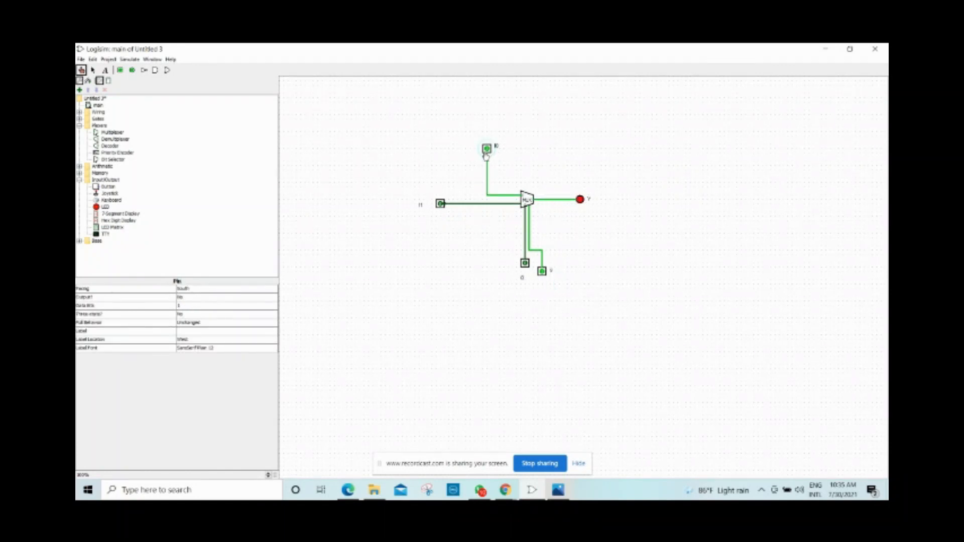
left_click(487, 150)
left_click(440, 204)
left_click(440, 203)
left_click(526, 264)
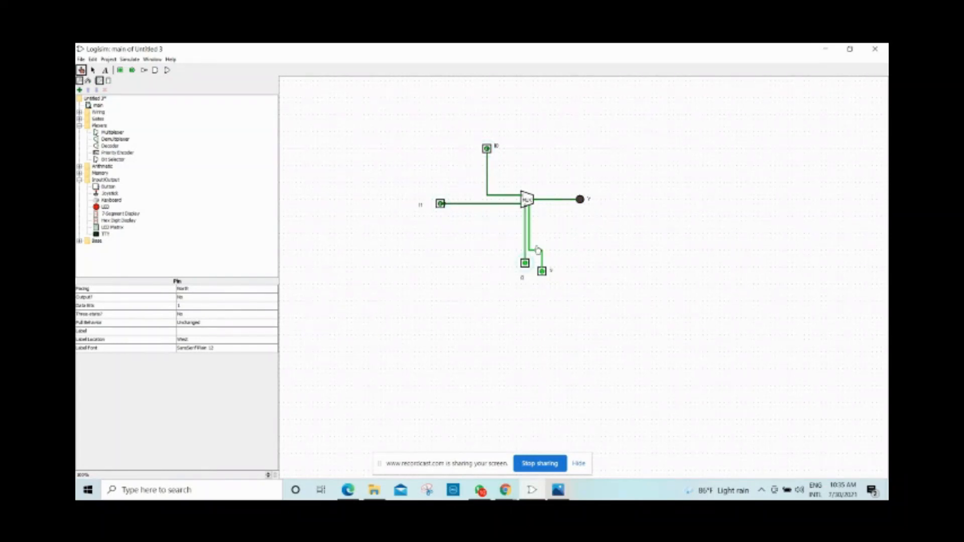
left_click(526, 264)
Test I0 with the second bottom input at 0, and set both that input and I0 to 1.
left_click(542, 271)
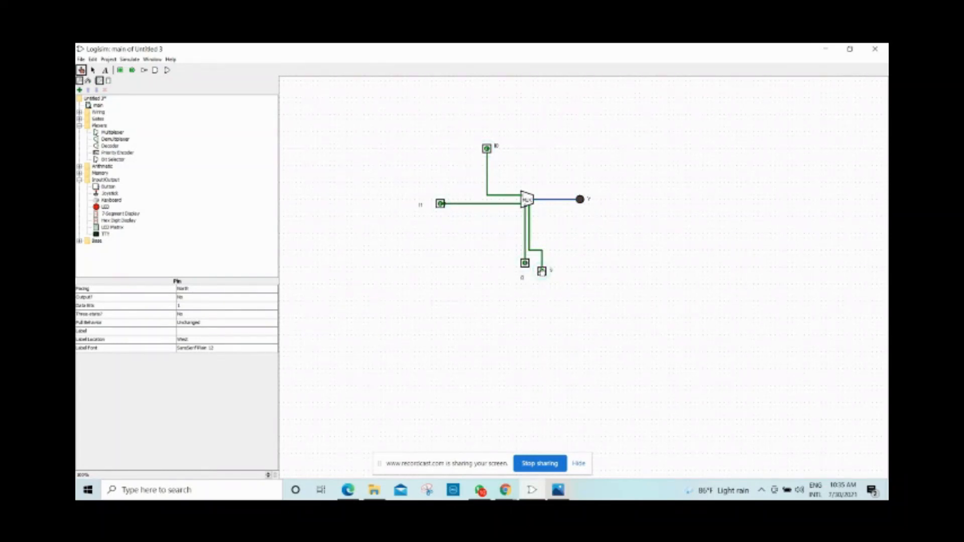
left_click(487, 151)
left_click(486, 151)
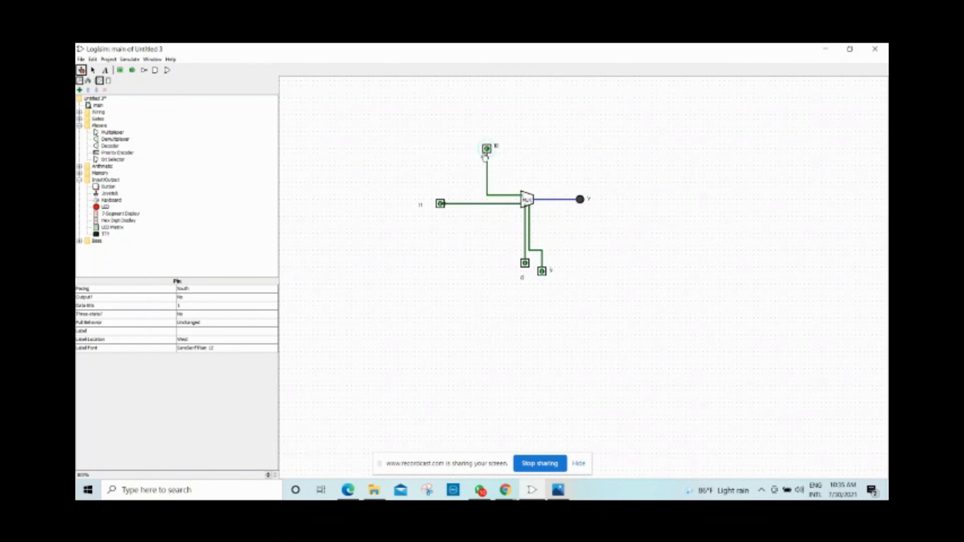
left_click(542, 272)
left_click(487, 151)
left_click(487, 151)
left_click(487, 149)
Check the gate-level diagram in Multiplexer.pdf, and place two AND gates one above the other below the Logisim multiplexer circuit.
left_click(350, 489)
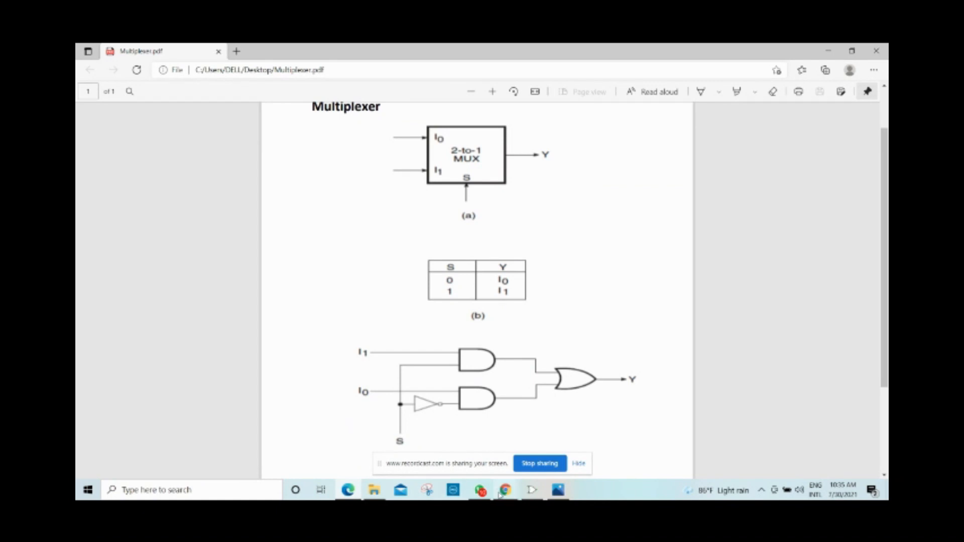
mouse_move(499, 495)
mouse_move(492, 457)
left_click(532, 490)
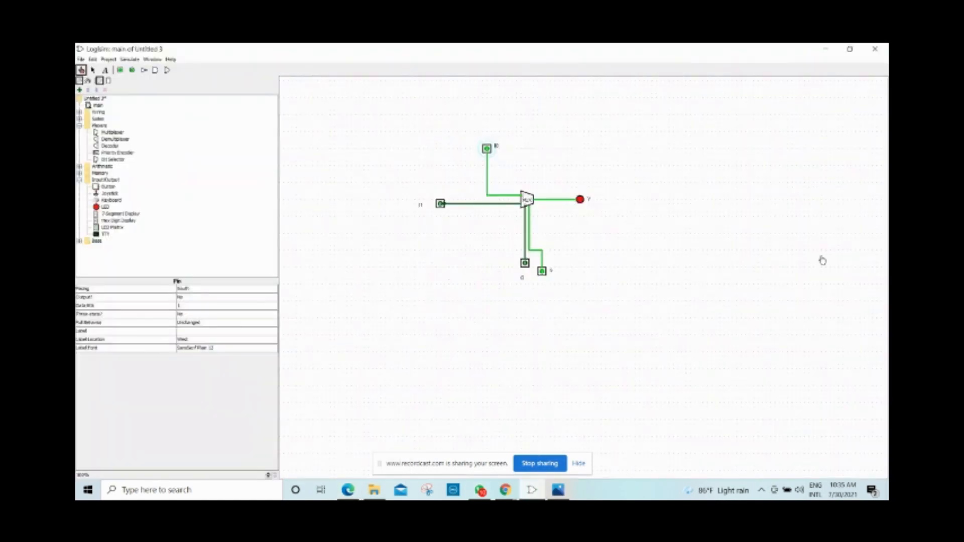
left_click(155, 70)
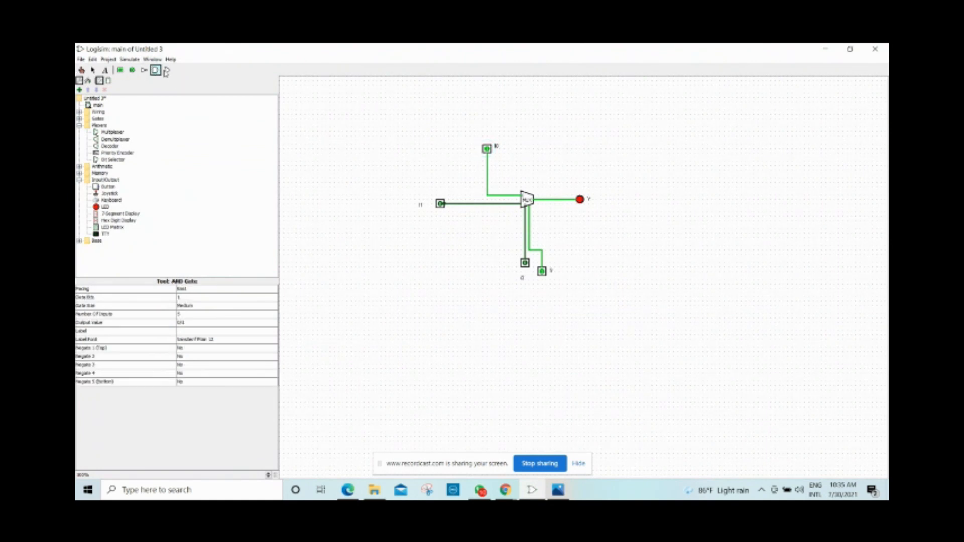
left_click(483, 347)
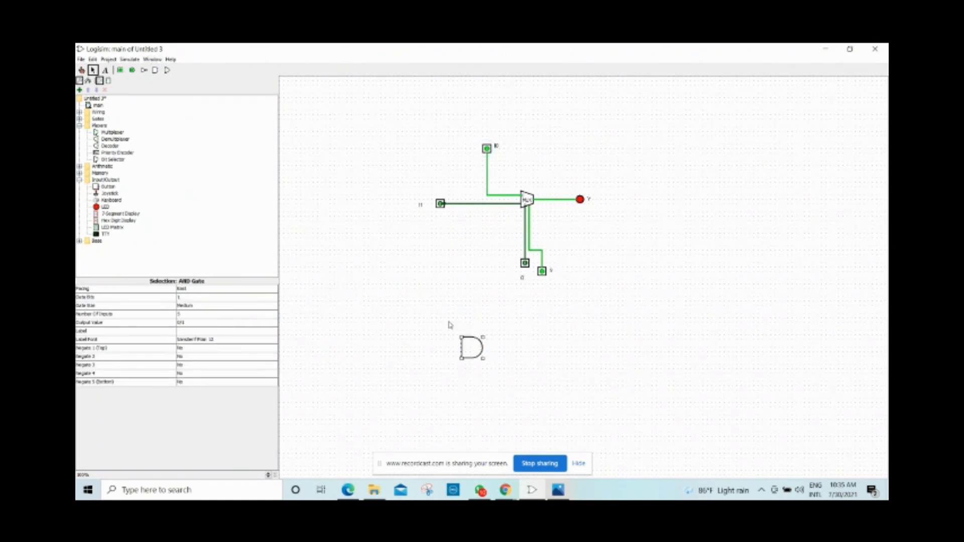
left_click(156, 70)
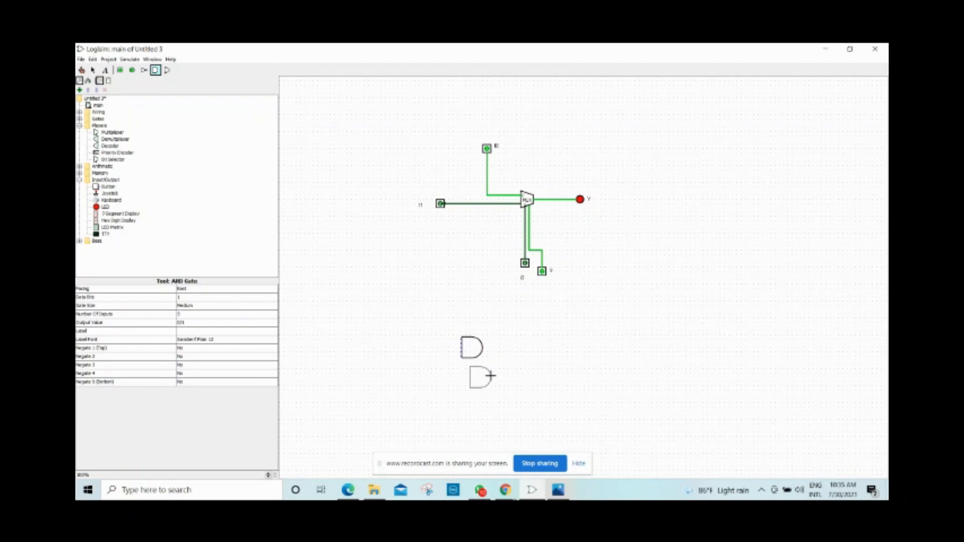
left_click(483, 407)
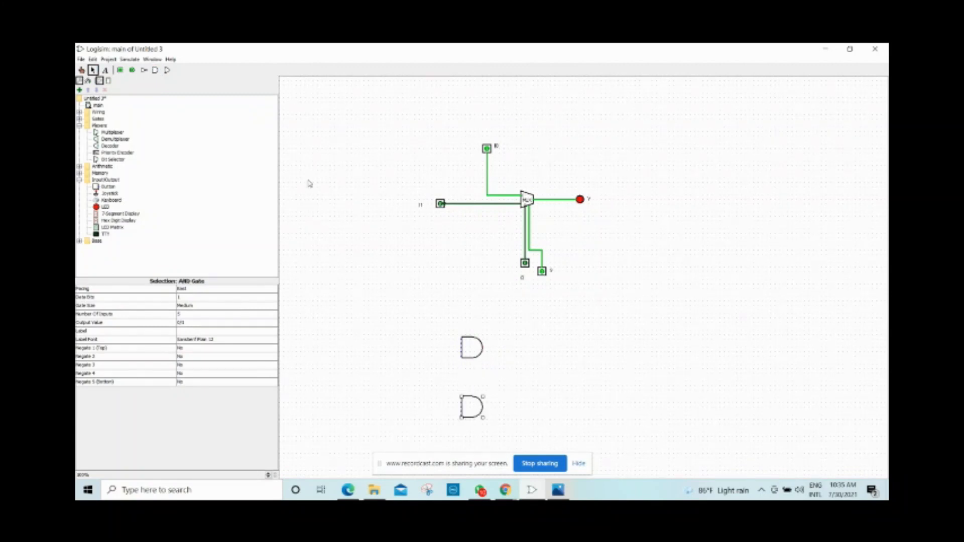
Set the number of inputs to 2 for both AND gates in the lower circuit.
left_click(224, 314)
left_click(224, 321)
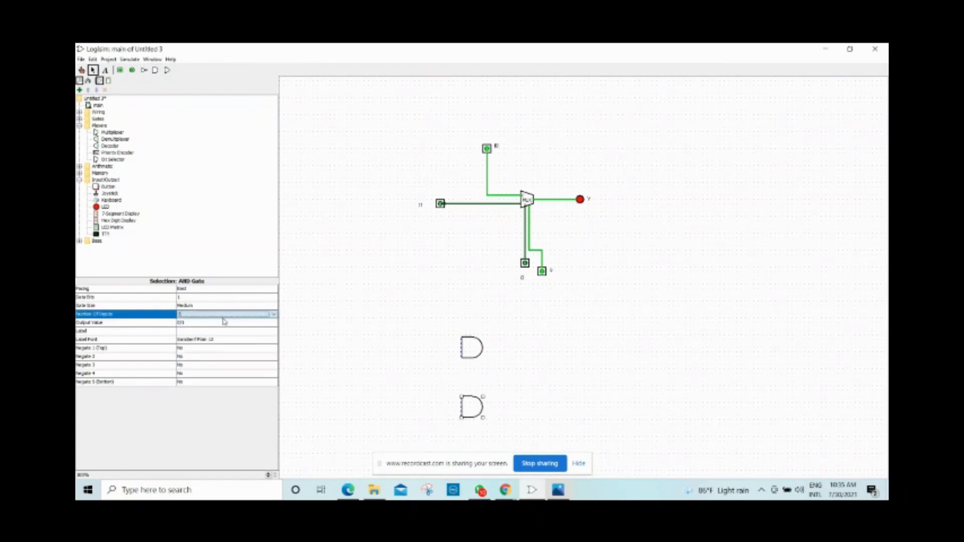
left_click(466, 357)
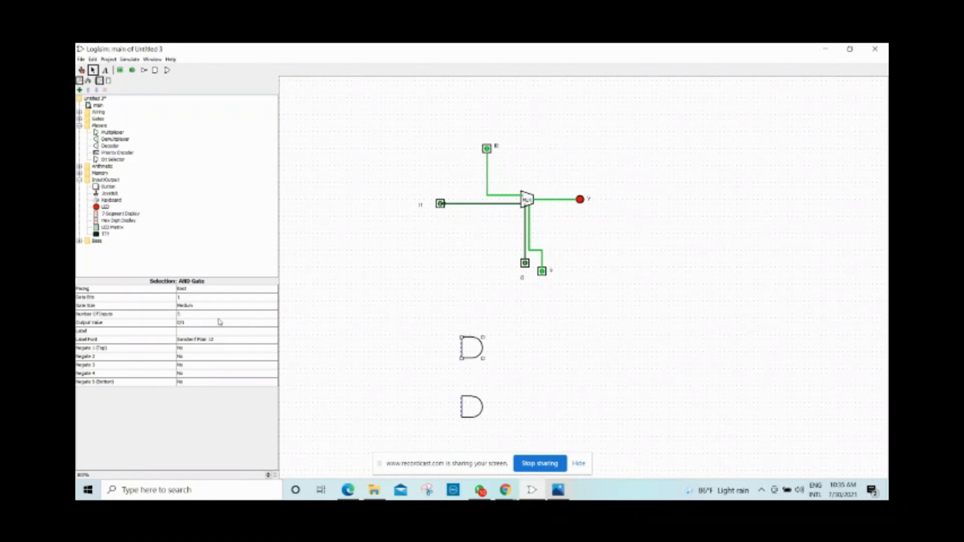
left_click(221, 315)
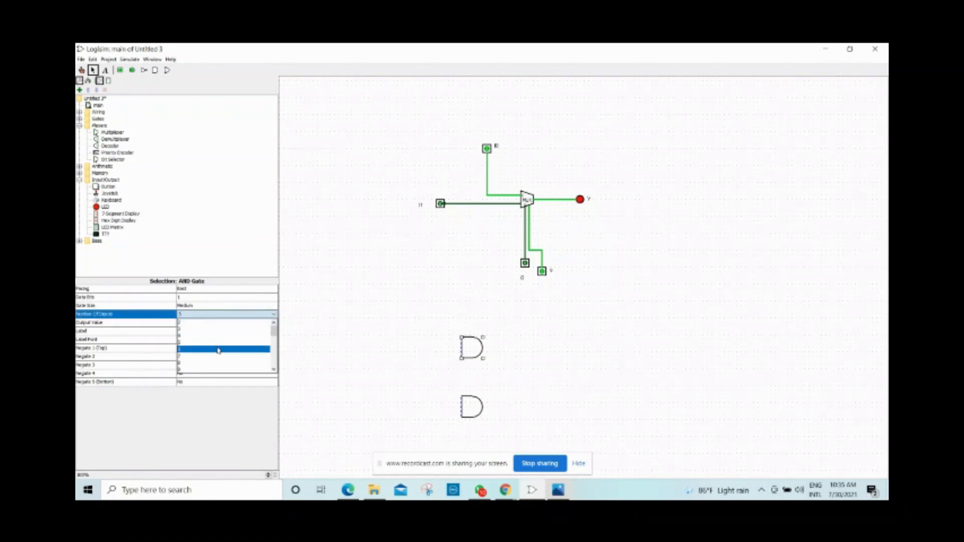
left_click(220, 323)
left_click(472, 408)
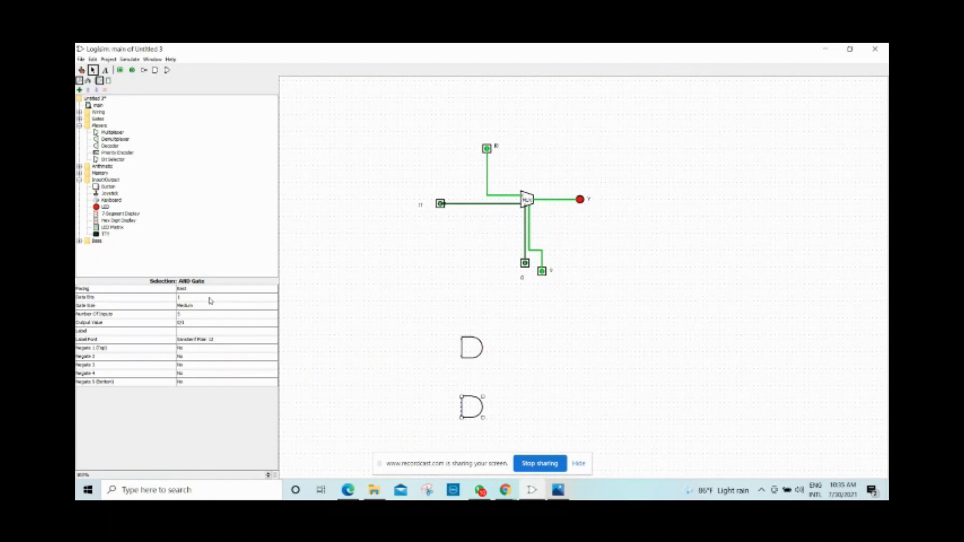
left_click(201, 314)
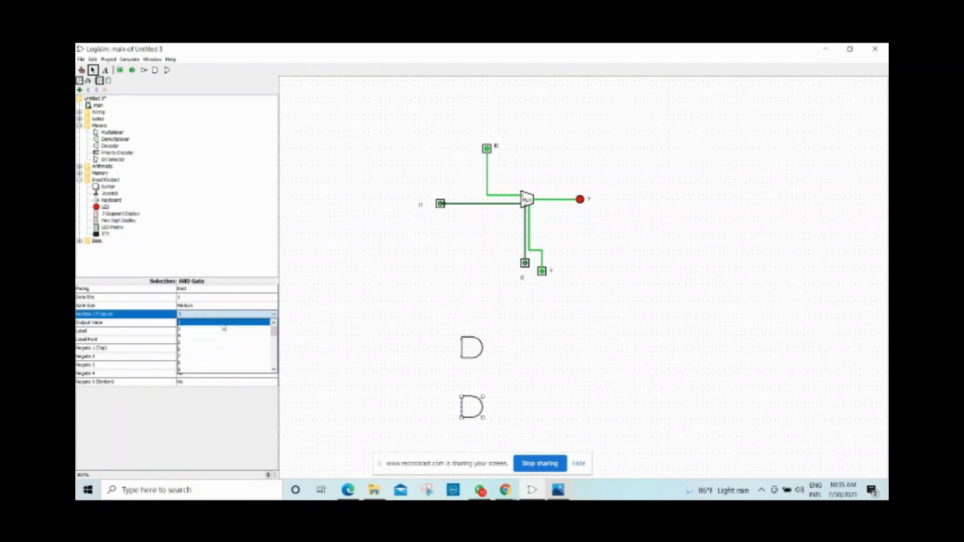
left_click(227, 325)
Add two input pins and wire one to the first input of the upper AND gate and the other to the first input of the lower one.
left_click_drag(463, 341, 378, 341)
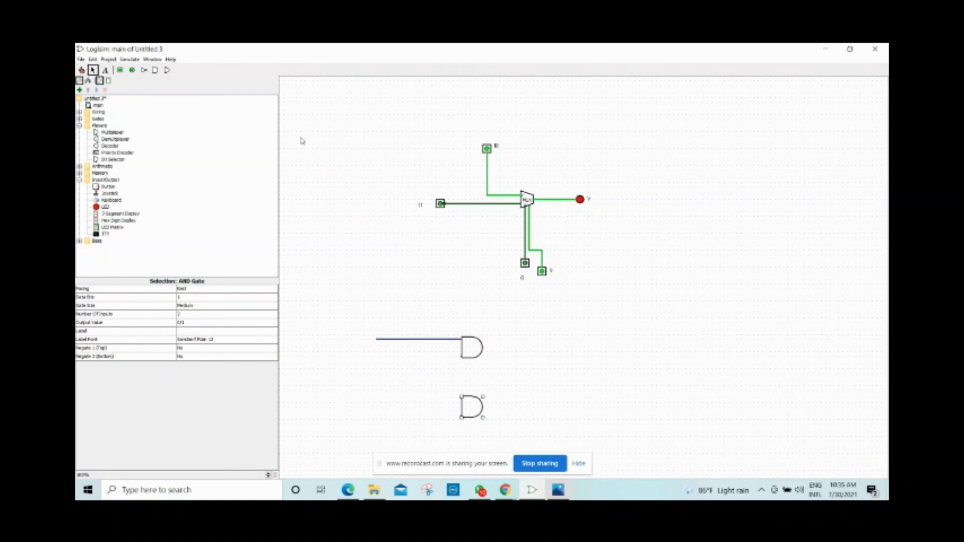
left_click(120, 70)
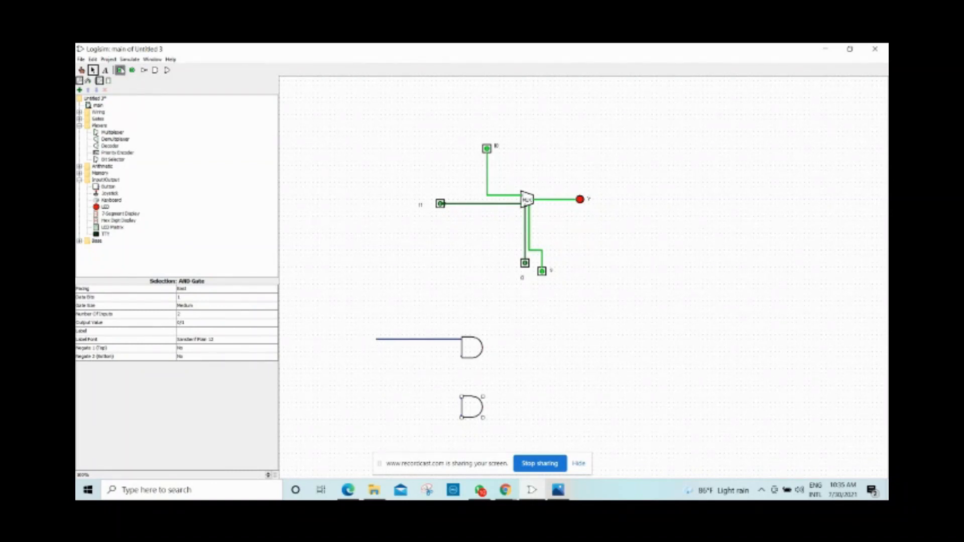
left_click(371, 340)
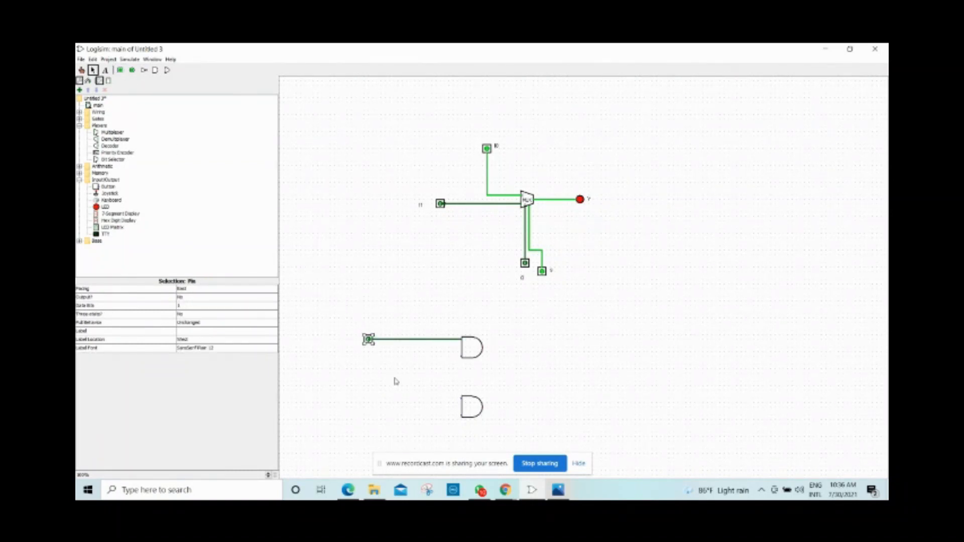
left_click(120, 70)
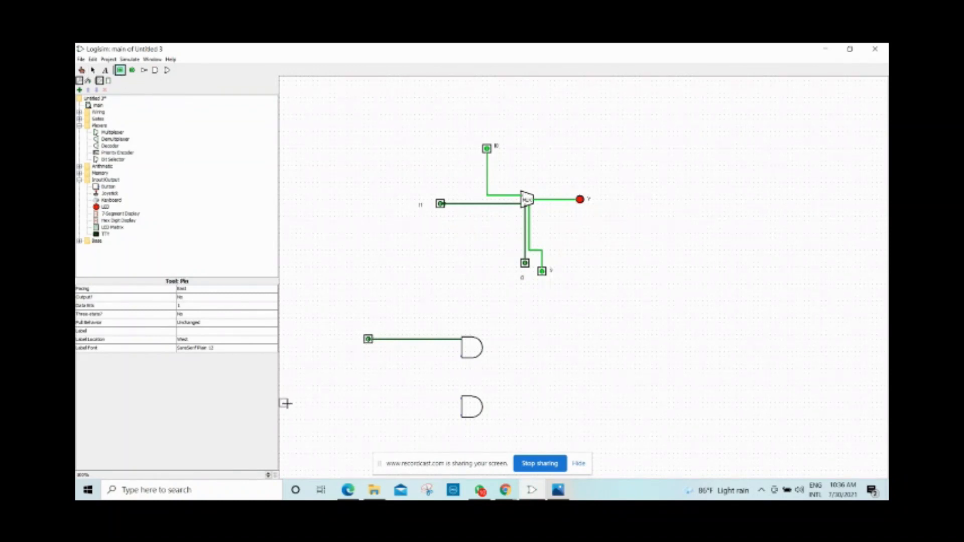
left_click(365, 402)
left_click_drag(364, 402, 461, 402)
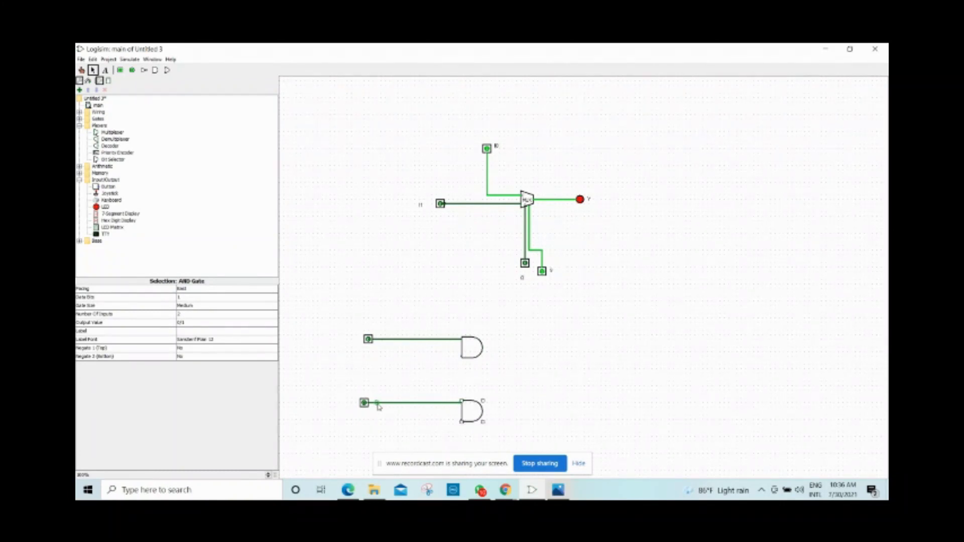
Route the upper AND gate's second input down below the lower gate and end it at a new input pin facing North.
mouse_move(462, 357)
left_mouse_down()
mouse_move(422, 364)
mouse_move(405, 392)
mouse_move(420, 442)
left_mouse_up()
left_click(578, 462)
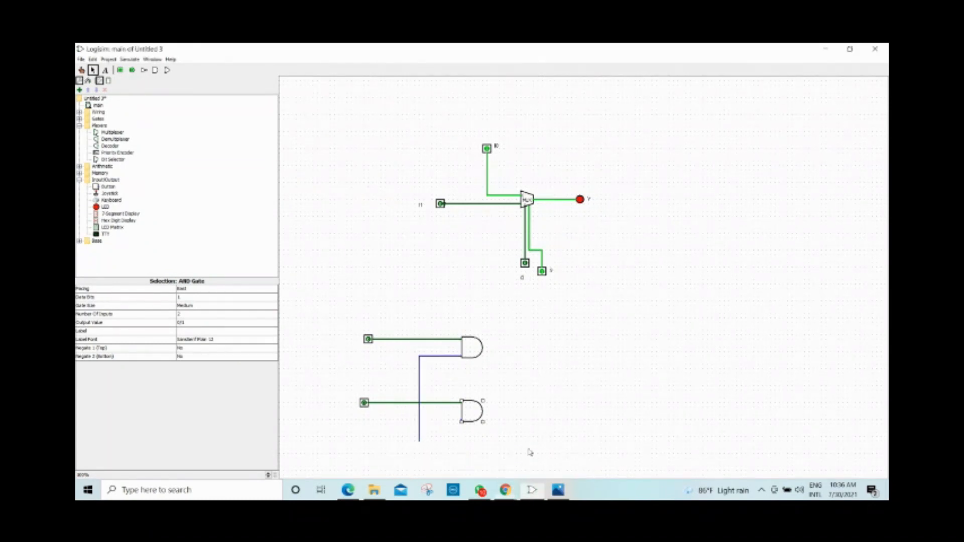
left_click(120, 71)
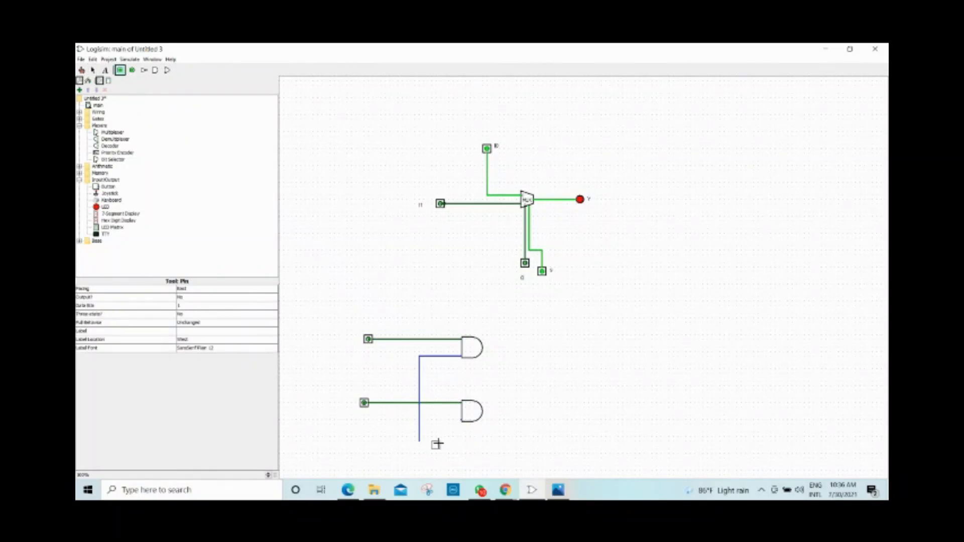
left_click(424, 454)
left_click(202, 292)
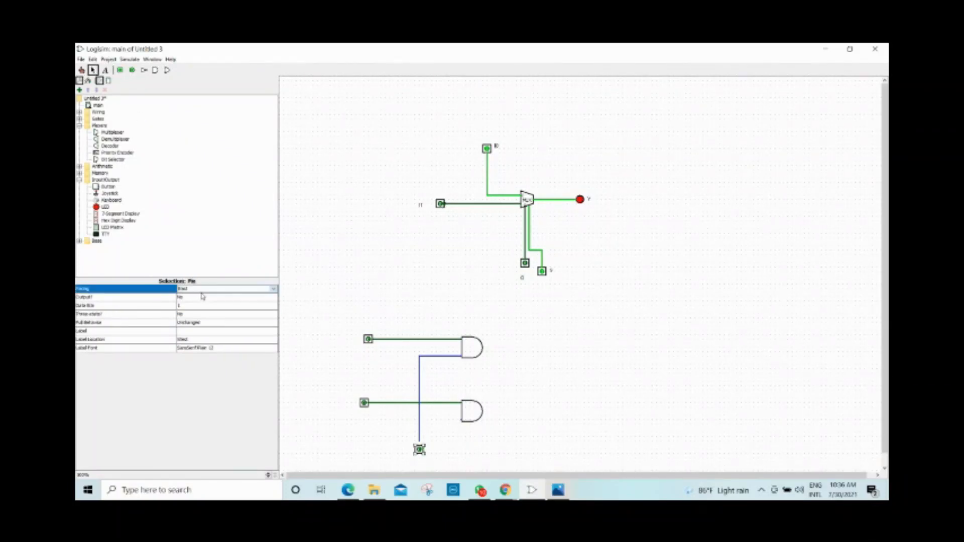
left_click(203, 289)
left_click(204, 302)
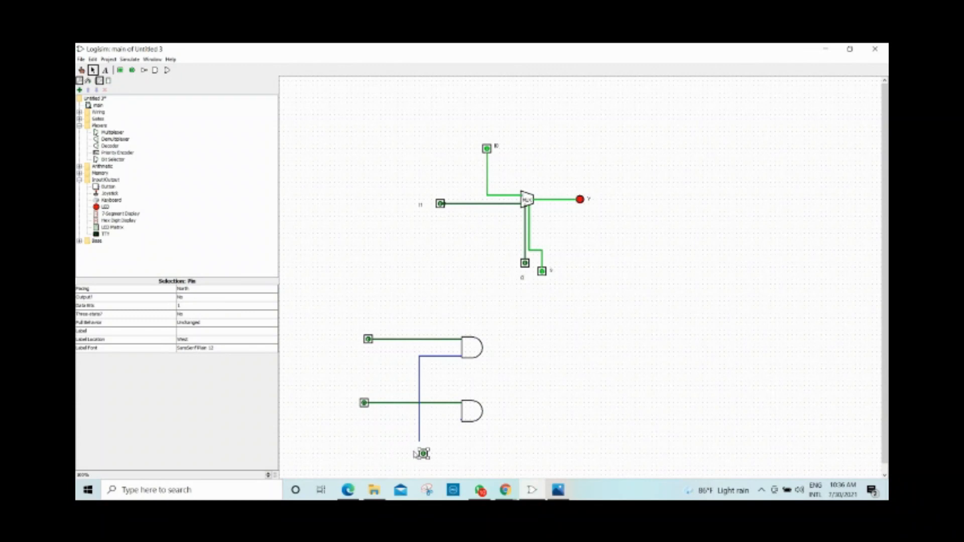
left_click_drag(424, 456, 422, 461)
scroll(420, 442, "down", 1)
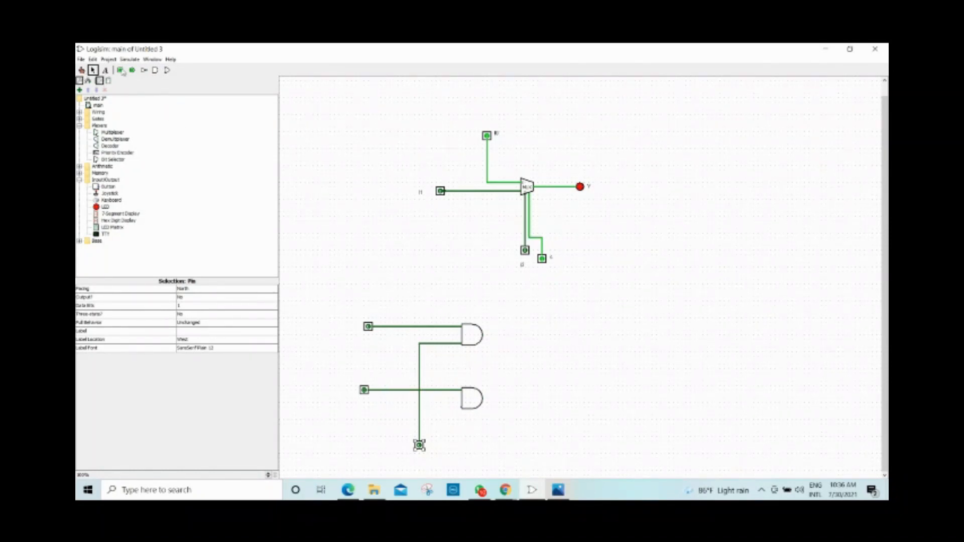
Label the upper gate's input pin I0 and the lower gate's input pin I1.
left_click(105, 71)
left_click(359, 328)
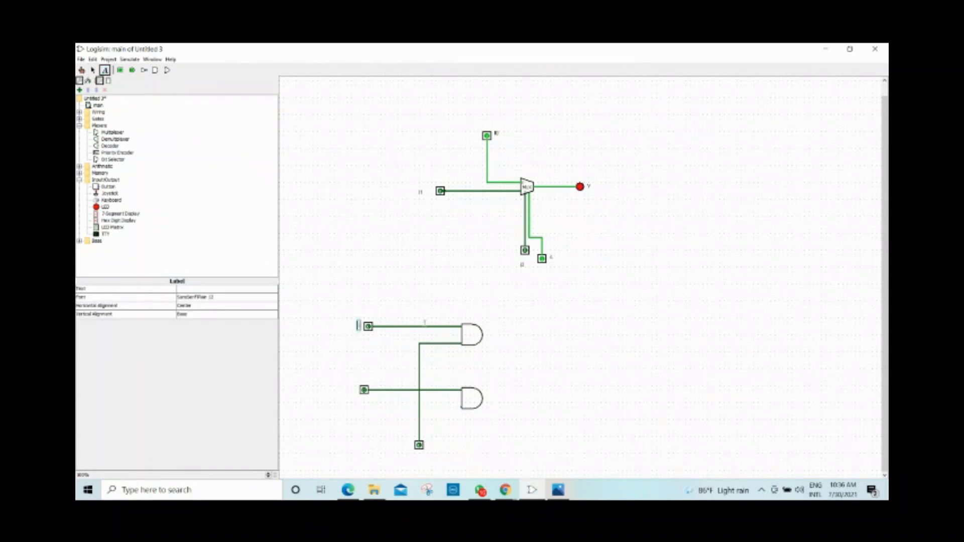
left_click(350, 390)
left_click(93, 70)
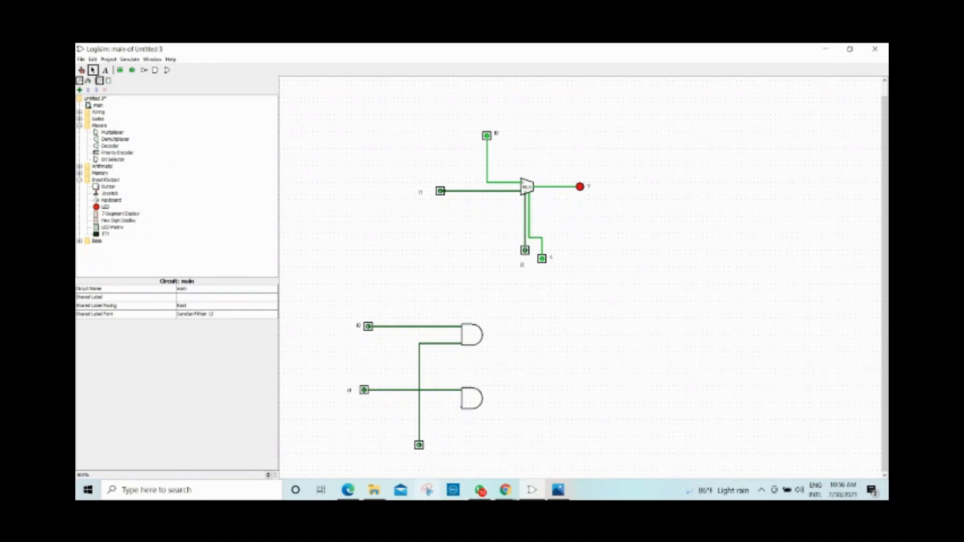
Place a NOT gate at the lower AND gate's second input and wire it to the vertical select line.
left_click(144, 70)
left_click(453, 407)
left_click_drag(440, 407, 419, 406)
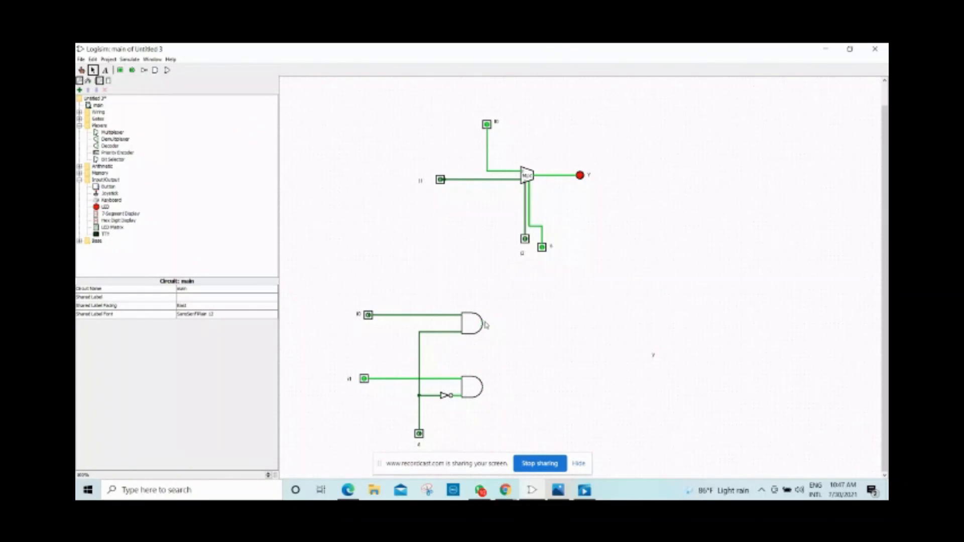
Route both AND gate outputs towards each other and place an OR gate with 2 inputs beside the wire ends.
left_click_drag(486, 325, 582, 350)
left_click_drag(483, 386, 581, 366)
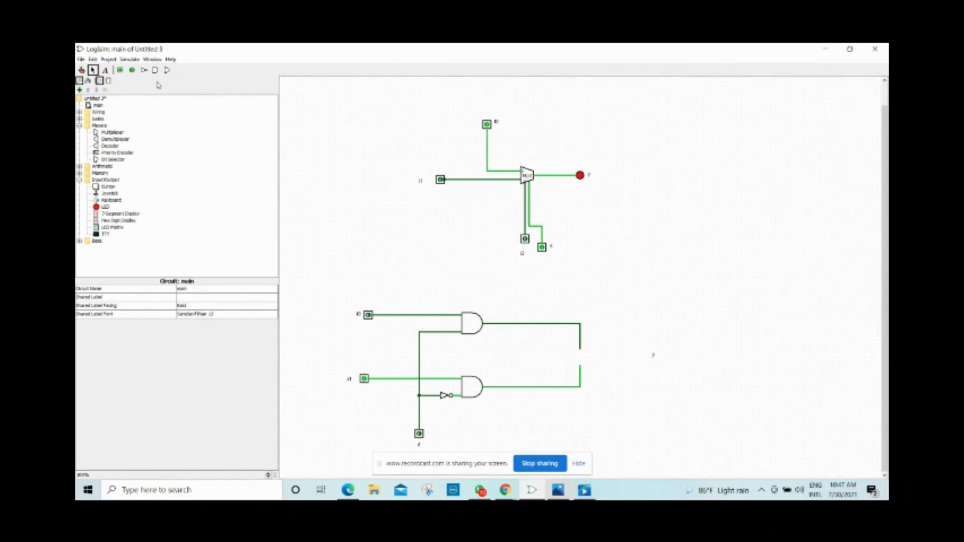
left_click(169, 71)
left_click(622, 358)
left_click(223, 315)
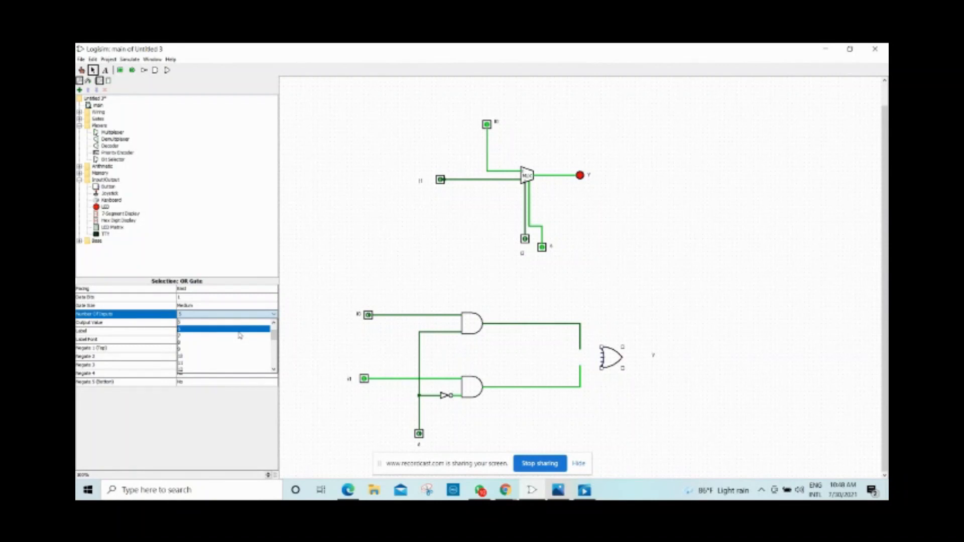
left_click(229, 323)
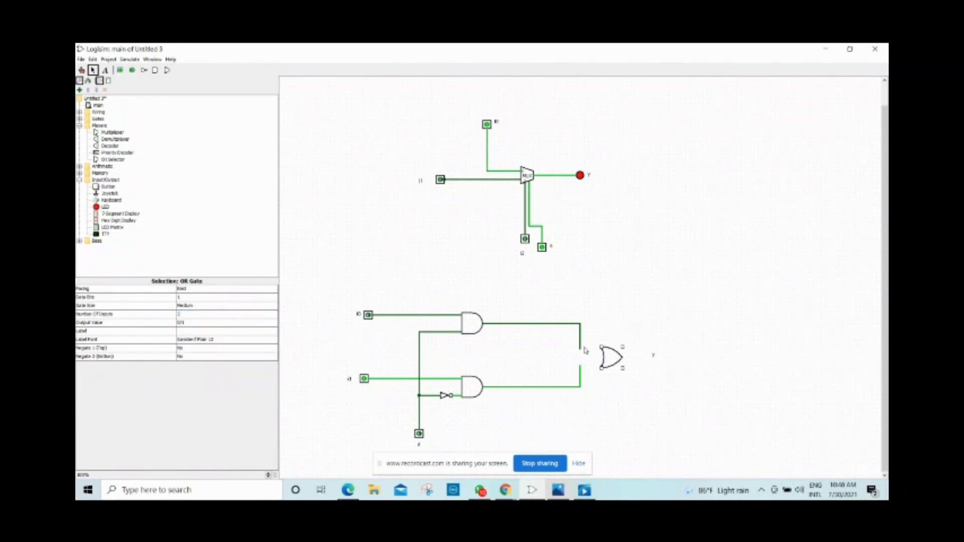
Wire the AND outputs into the OR gate and add an LED on its output at the Y label.
mouse_move(582, 349)
left_mouse_down()
mouse_move(599, 350)
mouse_move(601, 367)
mouse_move(645, 358)
left_mouse_up()
left_click(100, 208)
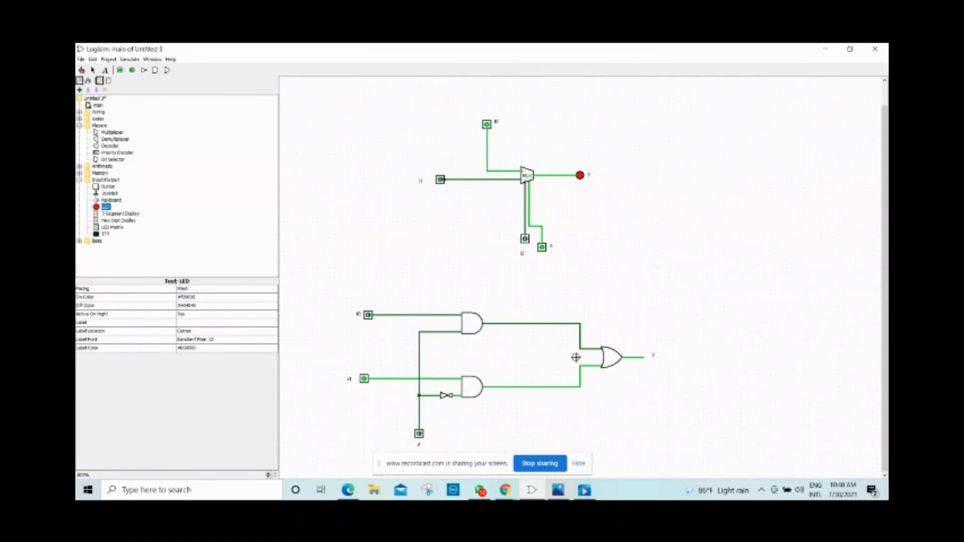
left_click(644, 357)
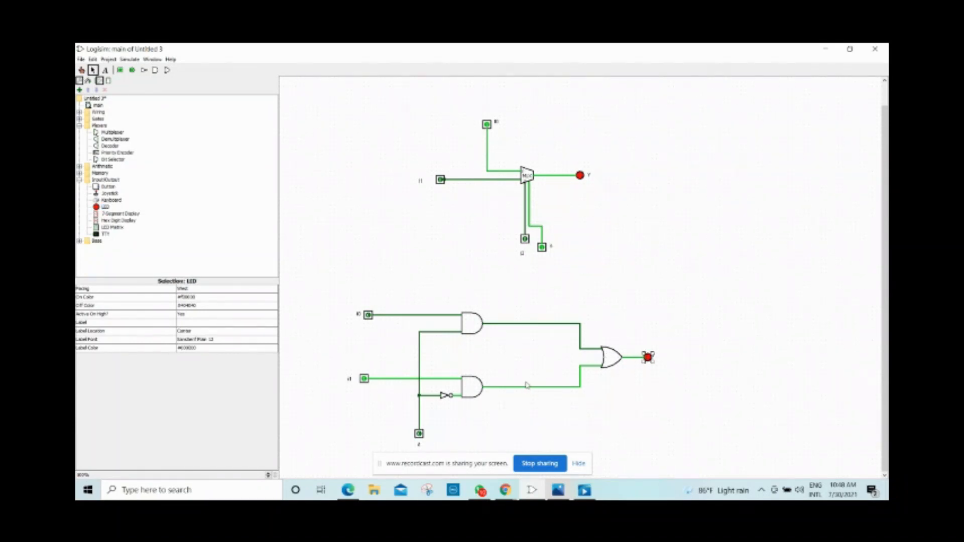
left_click(335, 350)
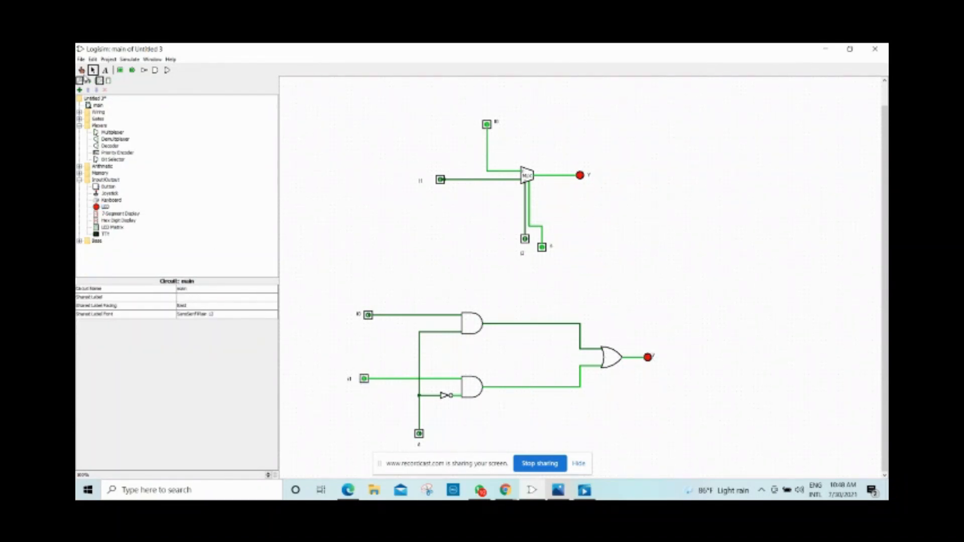
Turn the gate circuit's I1 pin off, and underline the S = 0, Y = I0 row of the truth table in Multiplexer.pdf.
left_click(81, 70)
left_click(365, 378)
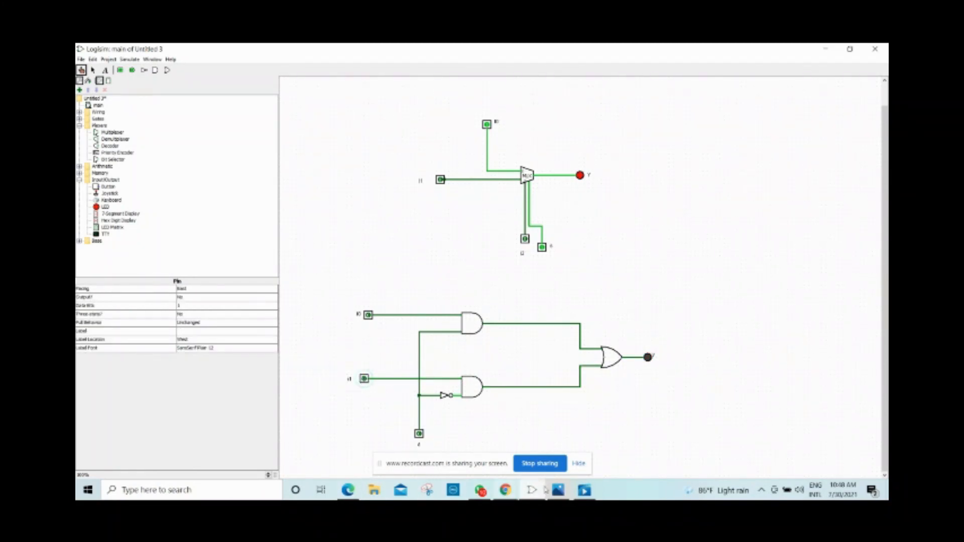
left_click(348, 490)
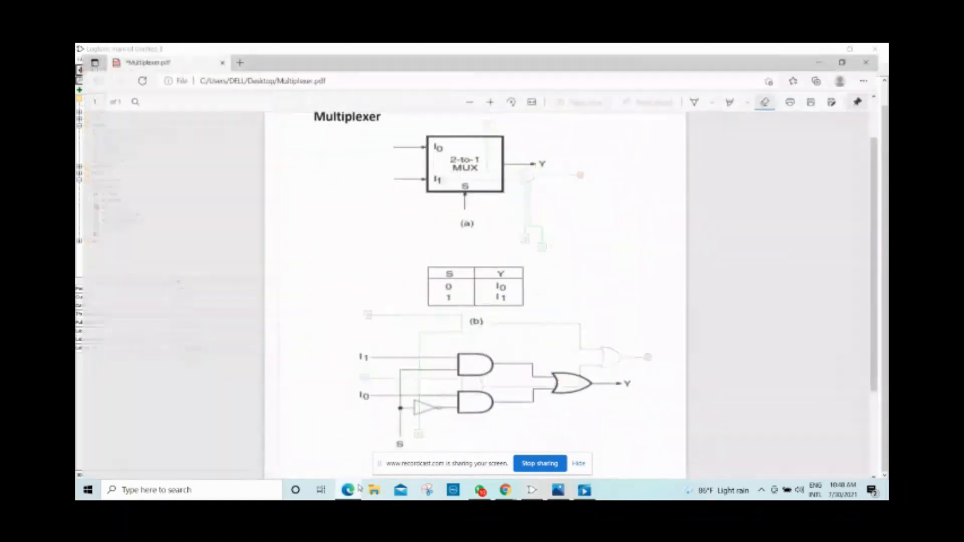
left_click(700, 92)
mouse_move(448, 275)
left_mouse_down()
mouse_move(458, 284)
mouse_move(511, 283)
left_mouse_up()
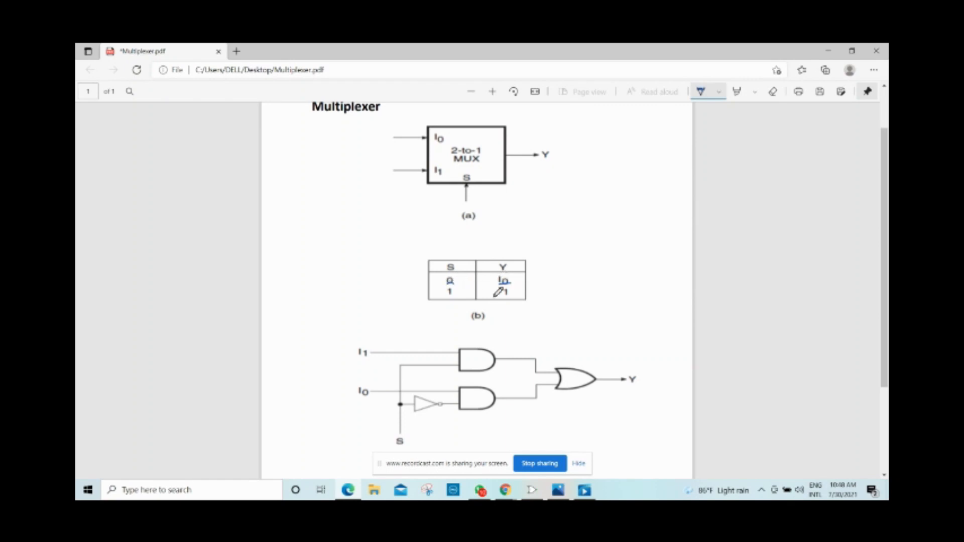
left_click(534, 492)
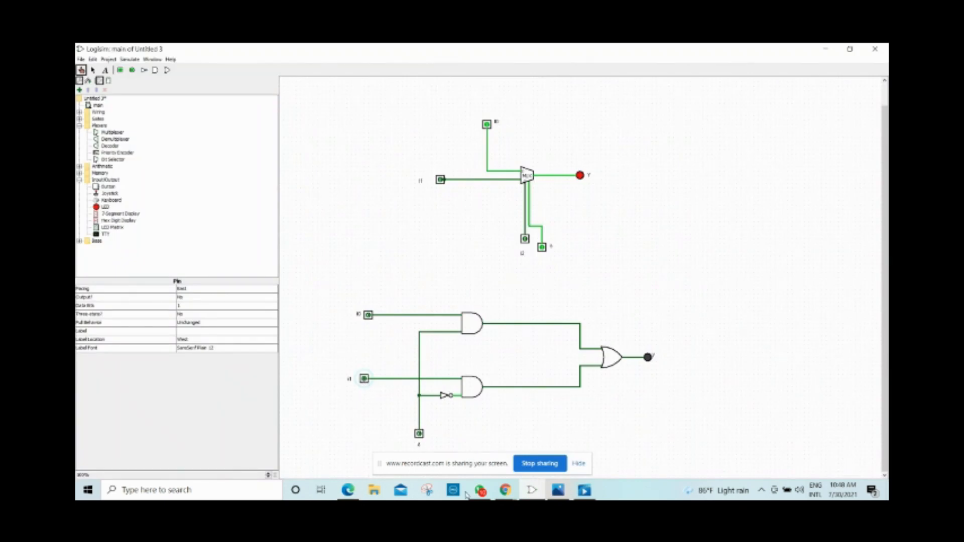
Test the gate circuit with the select input at 0 by toggling the I1 and I0 pins on and off in turn.
mouse_move(347, 491)
left_click(364, 380)
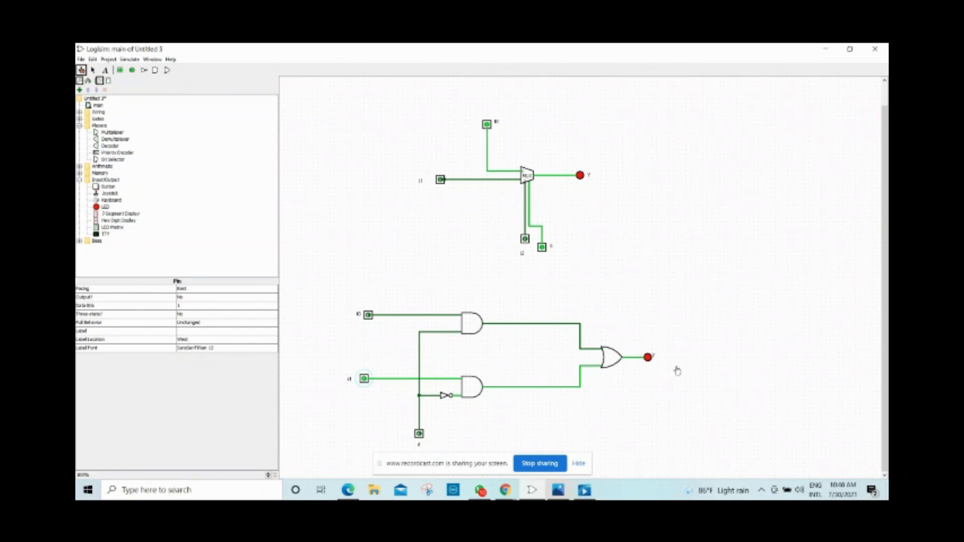
left_click(364, 379)
left_click(369, 315)
left_click(369, 315)
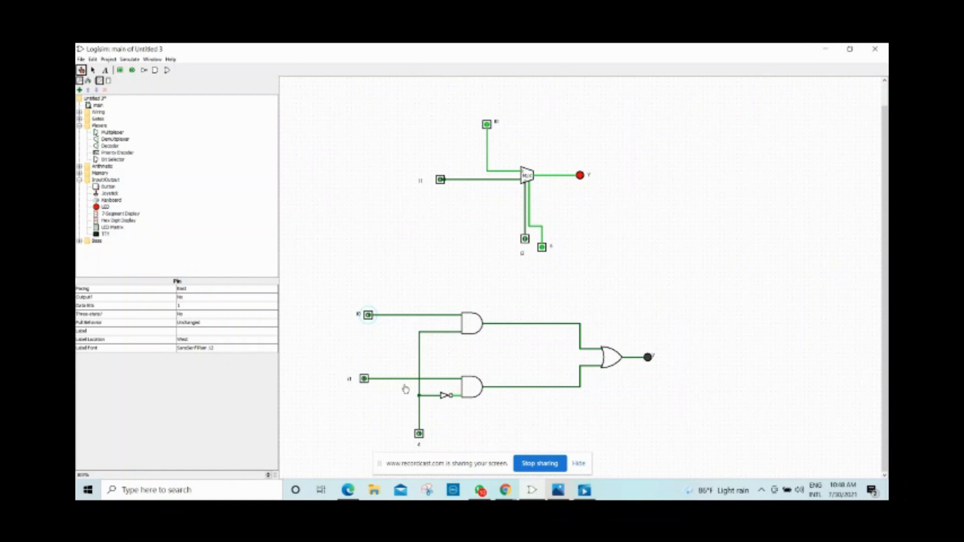
In Multiplexer.pdf, tick the truth table's first row and underline the S = 1, Y = I1 row, then return to Logisim.
left_click(349, 491)
right_click(348, 490)
left_click(533, 275)
left_click_drag(533, 277, 550, 272)
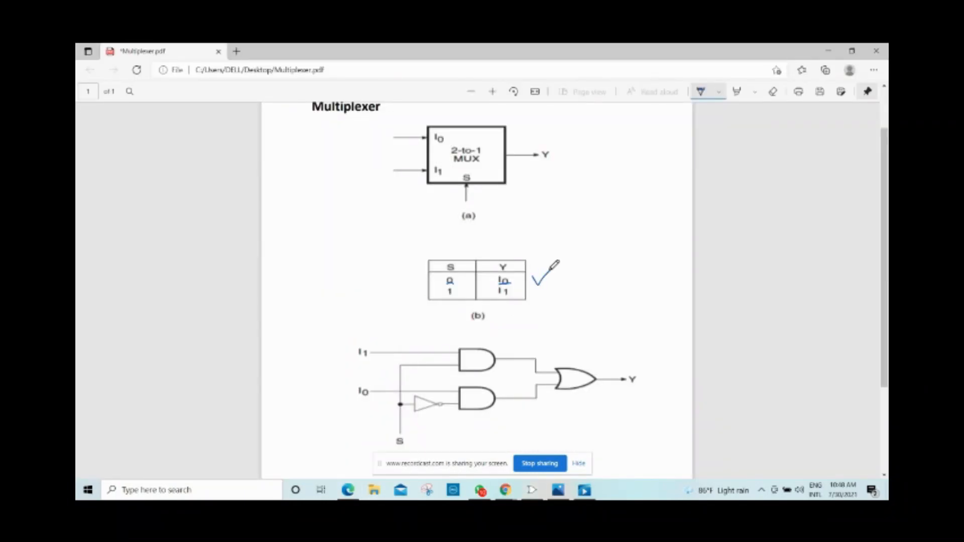
left_click_drag(446, 297, 518, 297)
mouse_move(505, 496)
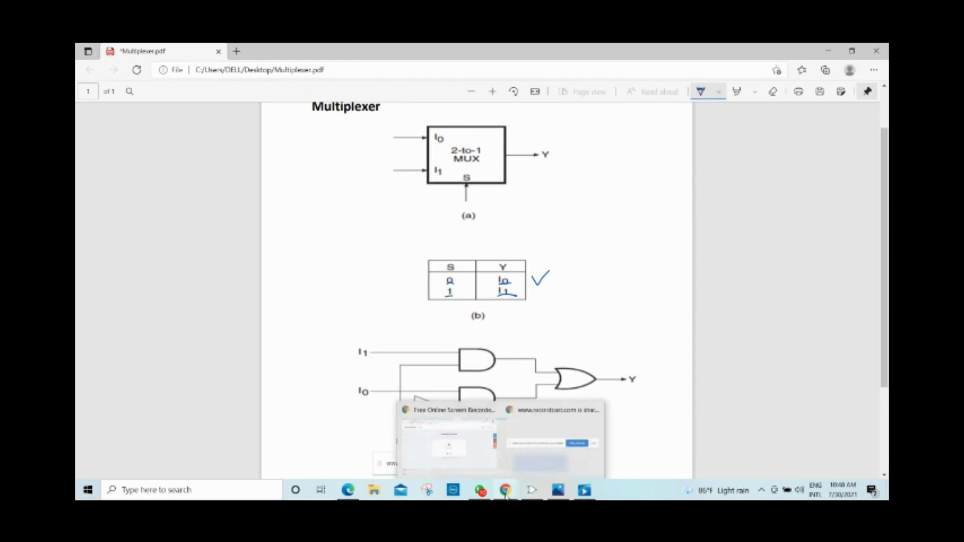
left_click(496, 417)
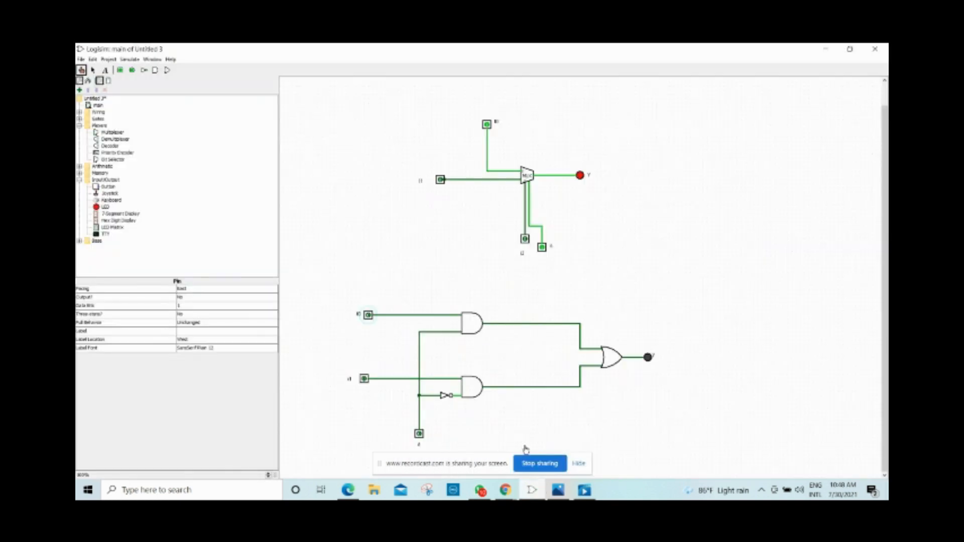
Test the gate circuit with the select input at 1 by toggling the lower data pin and turning the upper one on.
left_click(419, 435)
left_click(365, 381)
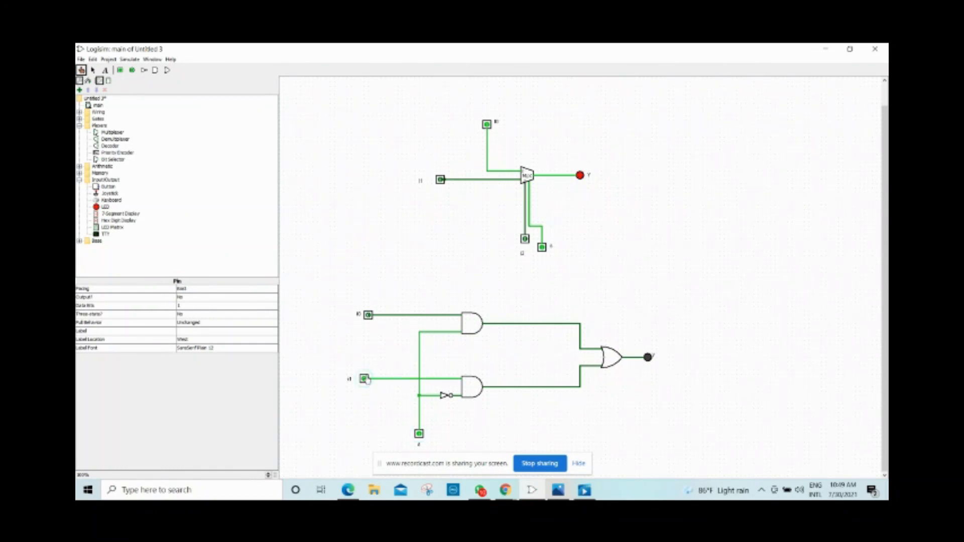
left_click(369, 316)
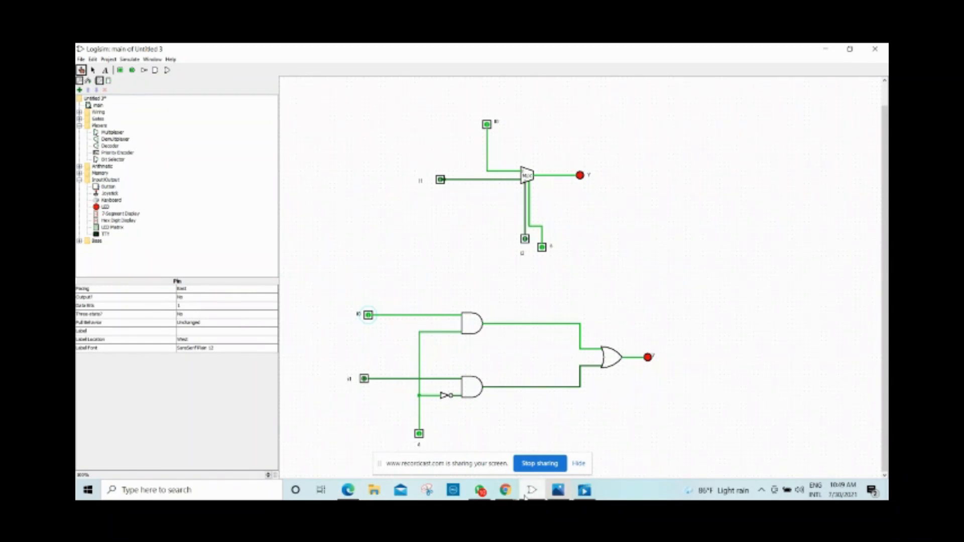
Tick the S = 1, Y = I1 row of the truth table in Multiplexer.pdf, then return to Logisim.
left_click(348, 491)
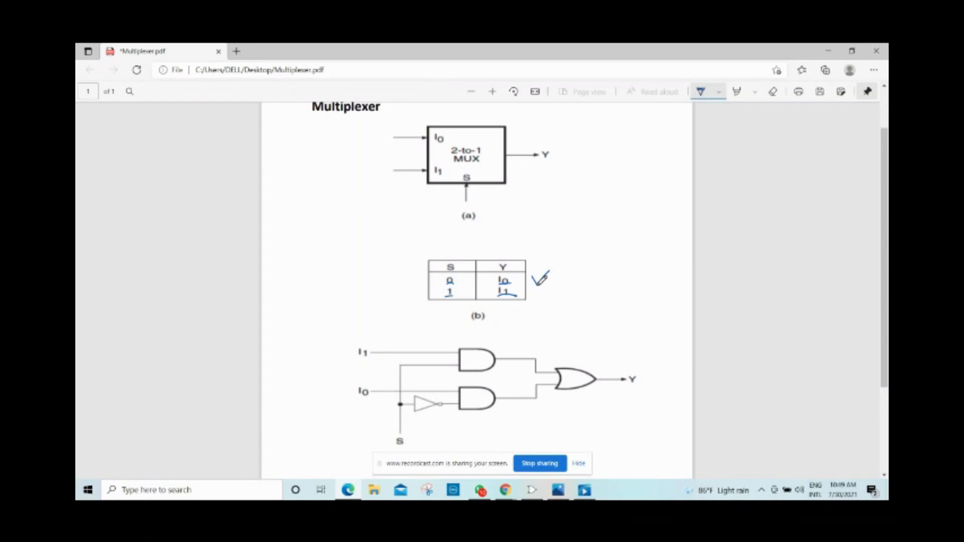
mouse_move(537, 285)
left_mouse_down()
mouse_move(543, 300)
mouse_move(561, 277)
left_mouse_up()
left_click(358, 495)
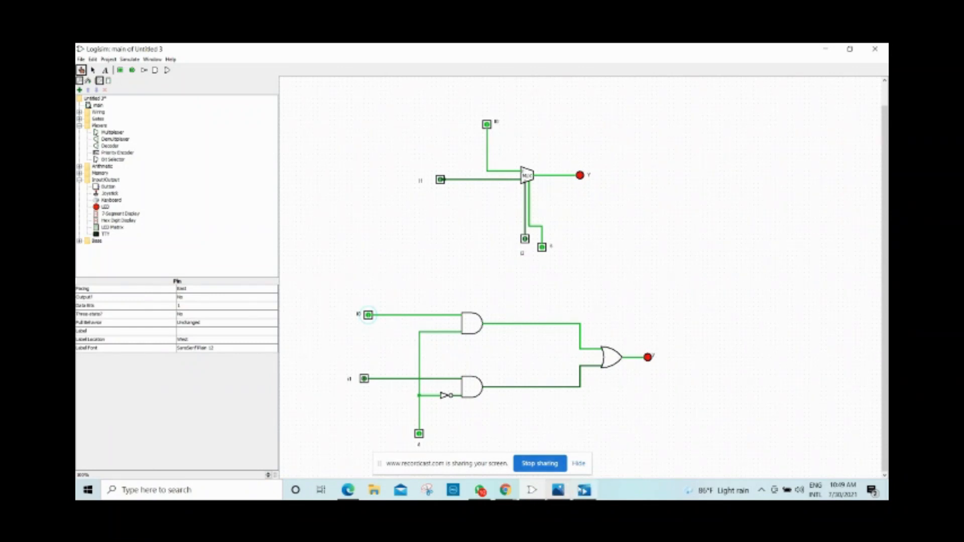
mouse_move(502, 497)
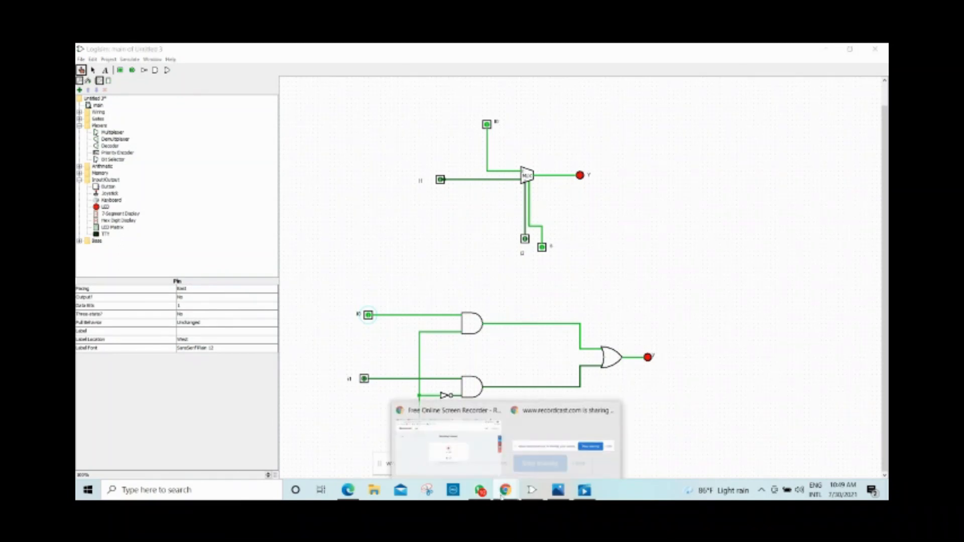
left_click(472, 438)
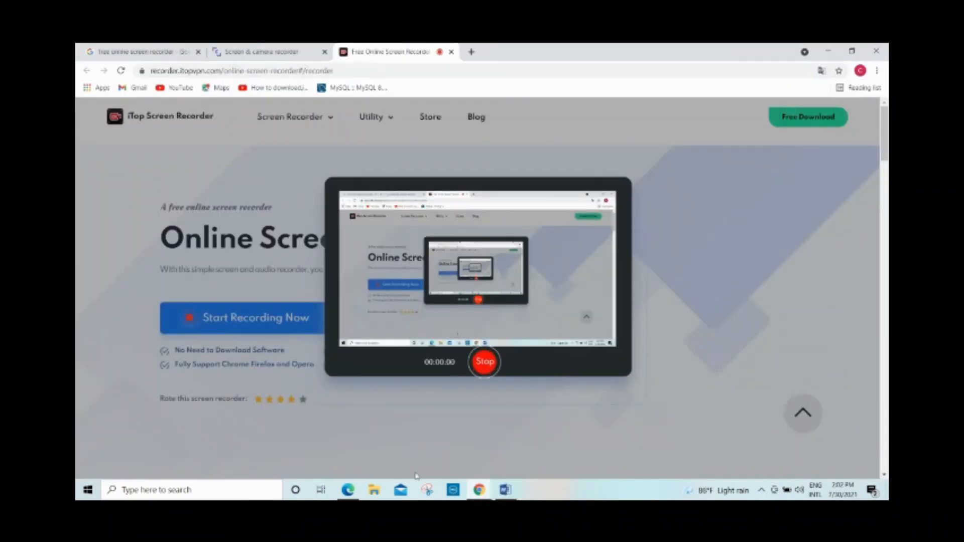
Switch to ASSignment 02.pdf in Edge and set the drawing pen's colour to red.
left_click(348, 490)
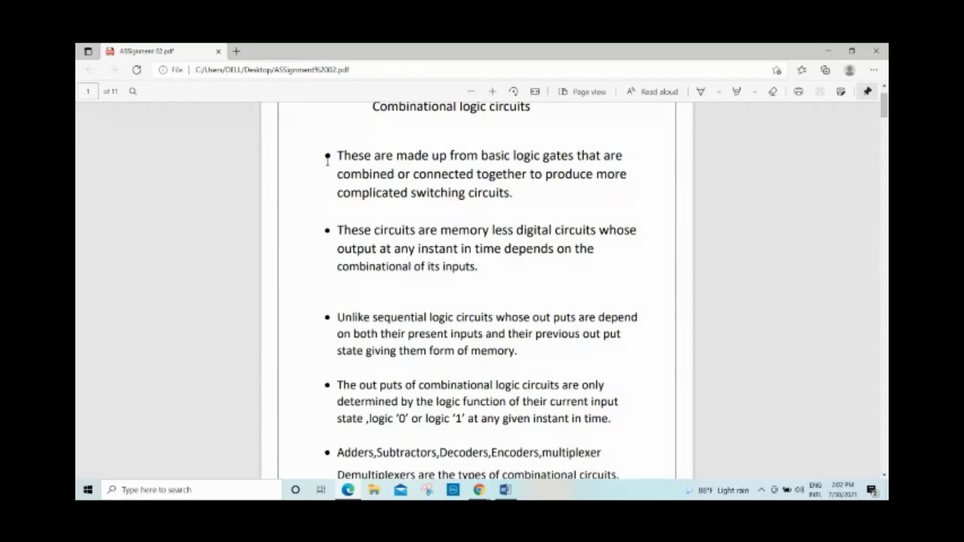
left_click(701, 91)
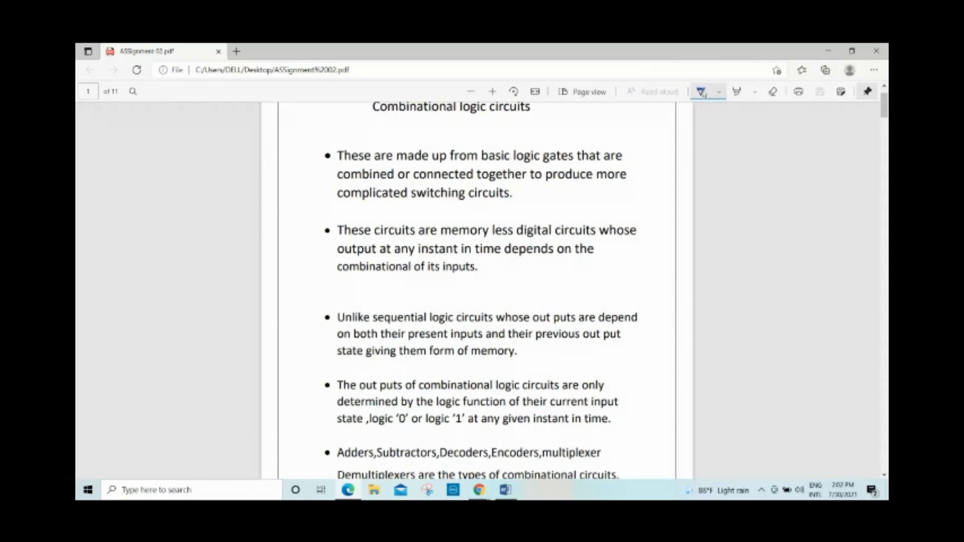
left_click(720, 92)
left_click(626, 153)
left_click(743, 201)
Mark each of the five bullet points under Combinational logic circuits with a short red underline.
left_click_drag(323, 163, 333, 161)
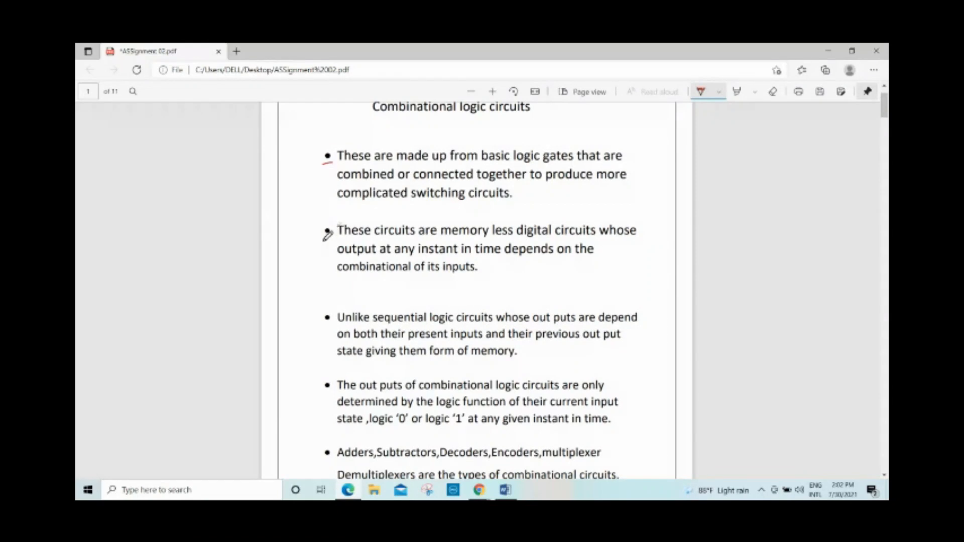
left_click_drag(323, 241, 336, 241)
scroll(335, 282, "down", 1)
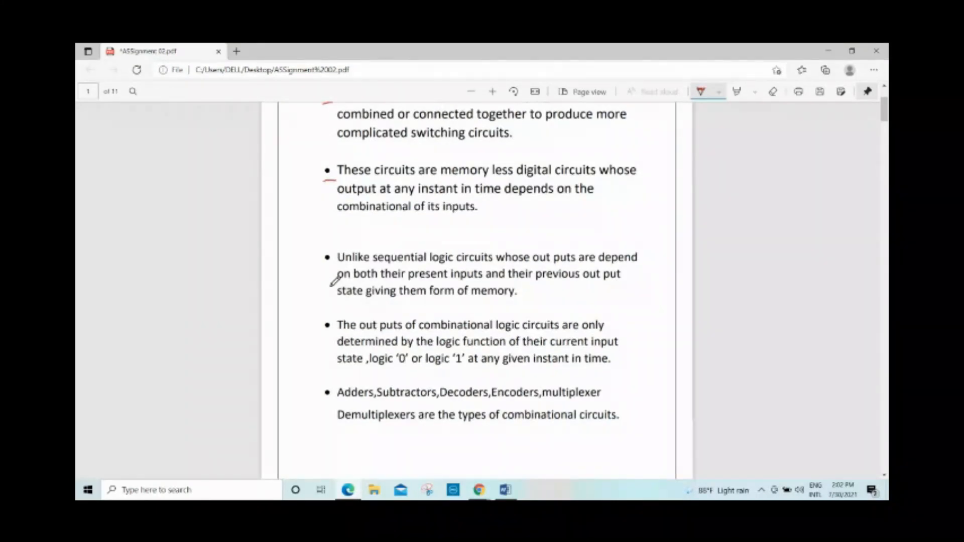
left_click_drag(325, 261, 345, 265)
scroll(334, 316, "down", 1)
left_click_drag(320, 284, 329, 283)
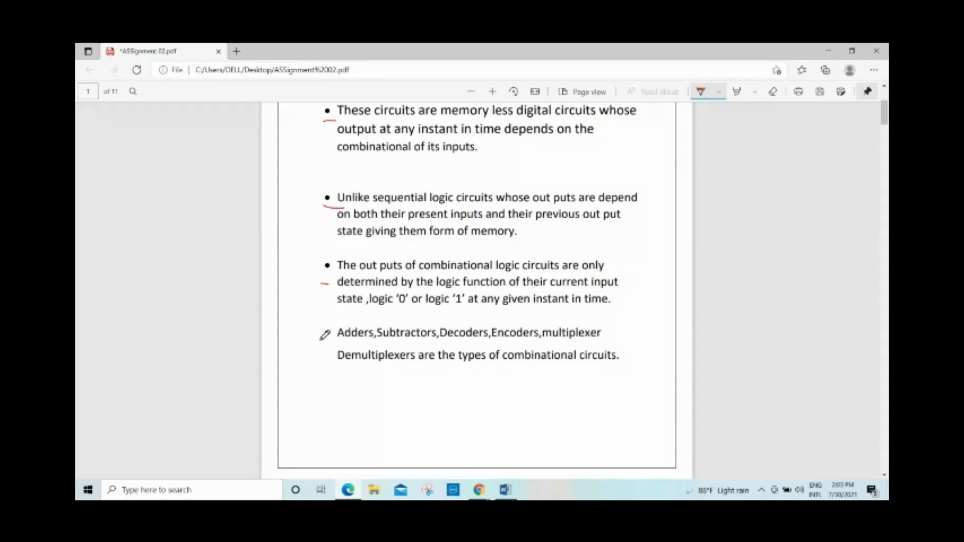
left_click_drag(320, 341, 332, 341)
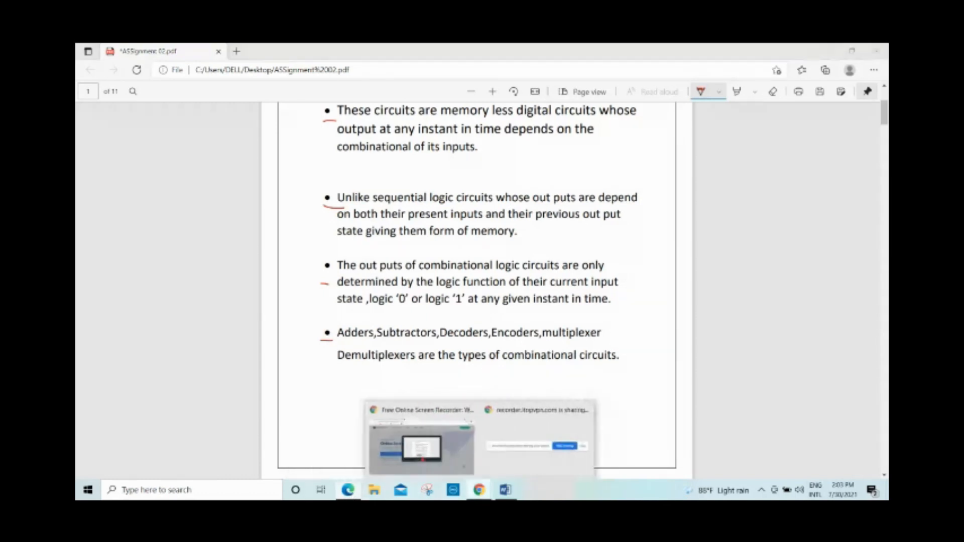
left_click(429, 418)
left_click(483, 362)
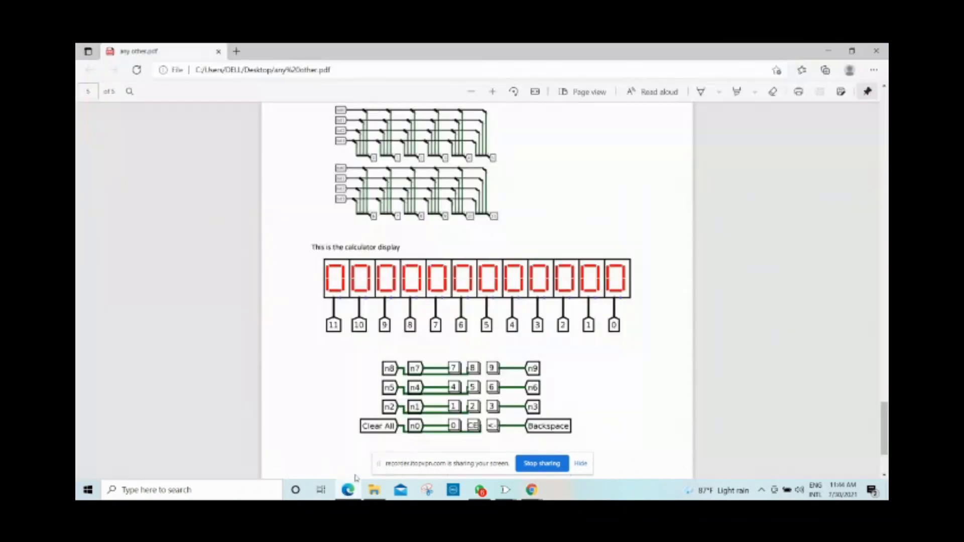
Review the Logisim calculator steps in any other.pdf, from taking button inputs through shifting, clock and subcircuits to the calculator display and keypad.
scroll(519, 252, "up", 4)
scroll(518, 251, "up", 20)
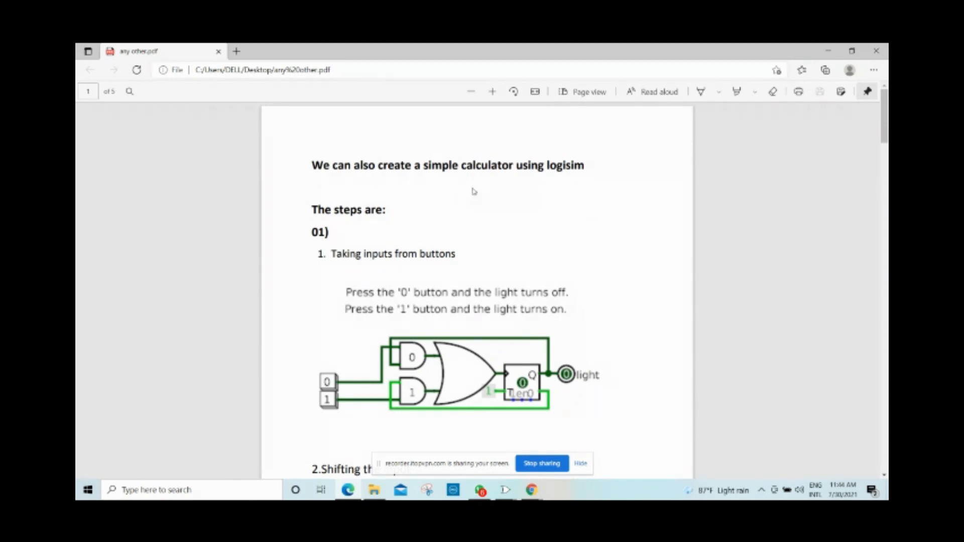
scroll(571, 186, "down", 2)
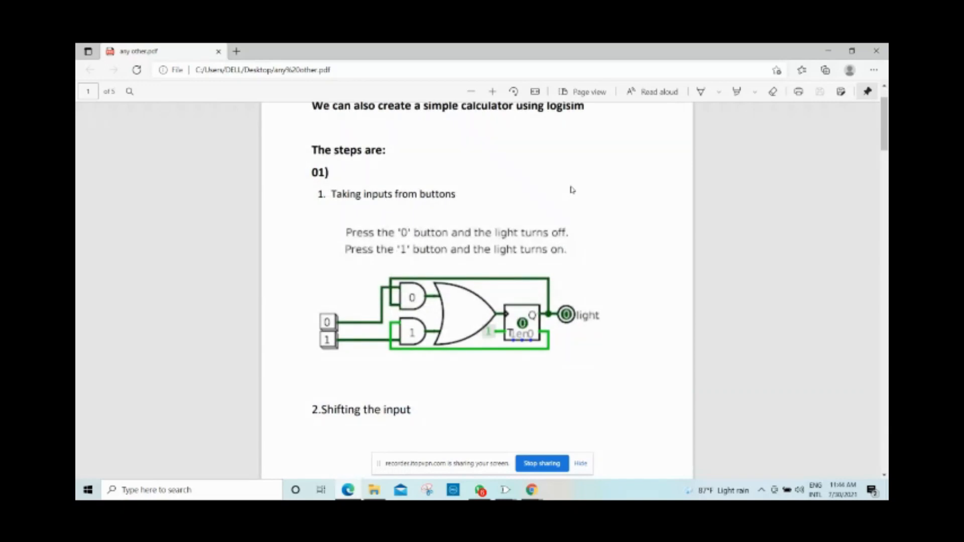
scroll(573, 191, "down", 15)
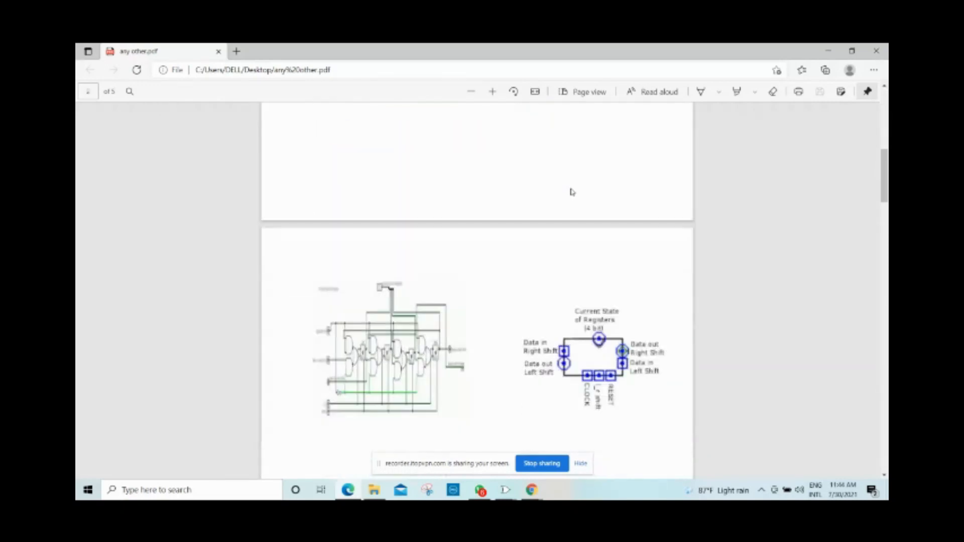
scroll(573, 194, "down", 10)
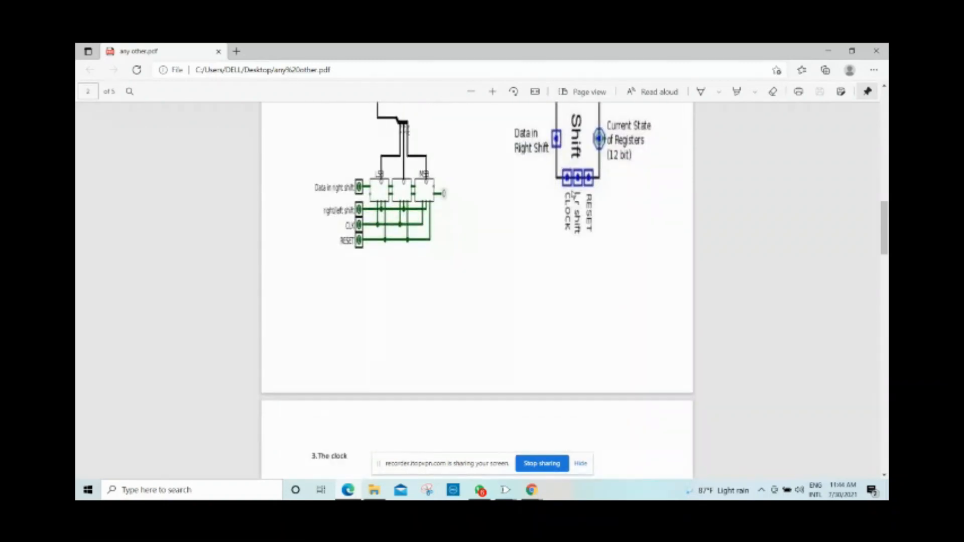
scroll(572, 193, "down", 5)
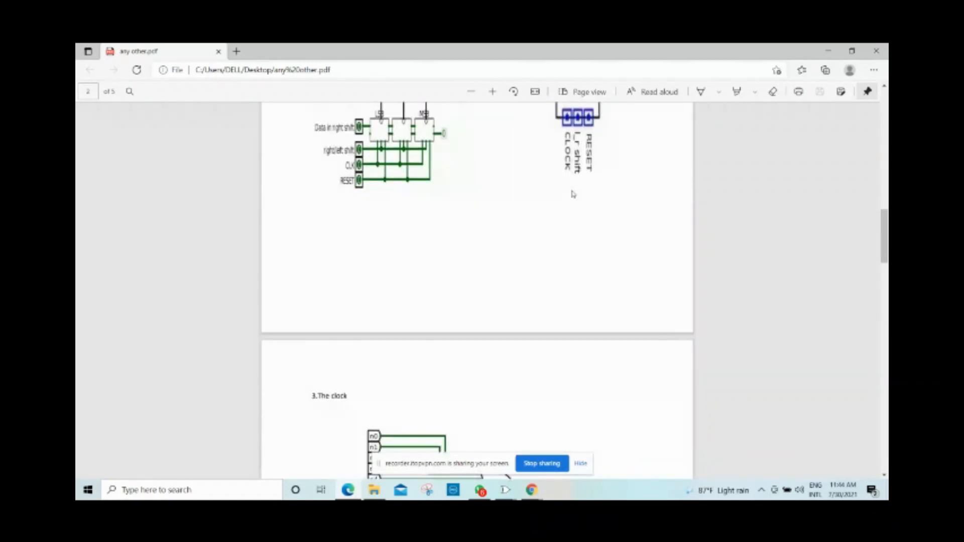
scroll(573, 194, "down", 4)
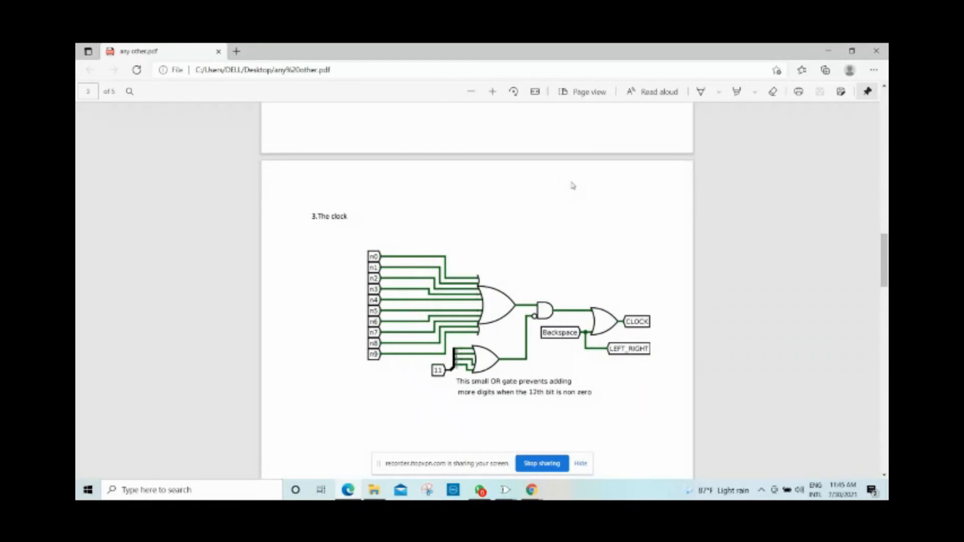
scroll(570, 187, "down", 20)
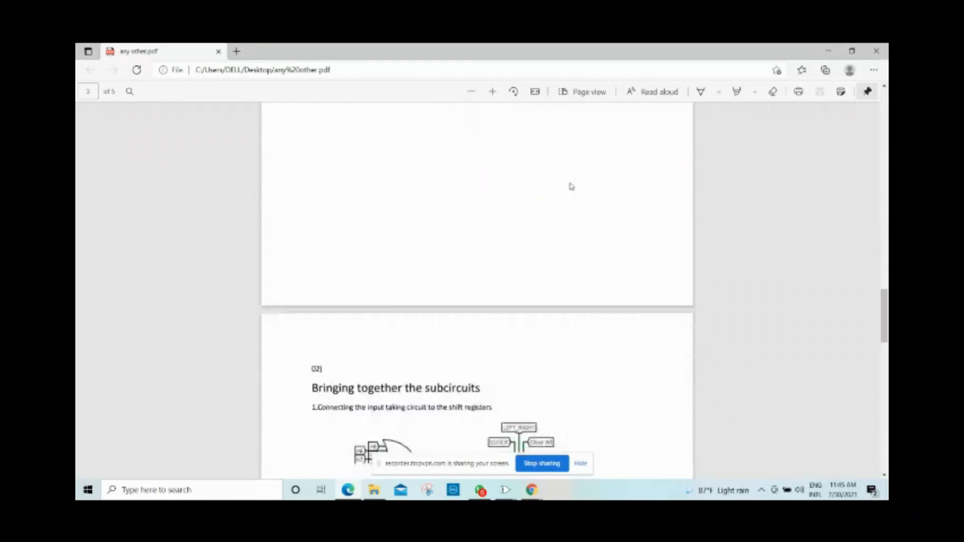
scroll(574, 186, "down", 2)
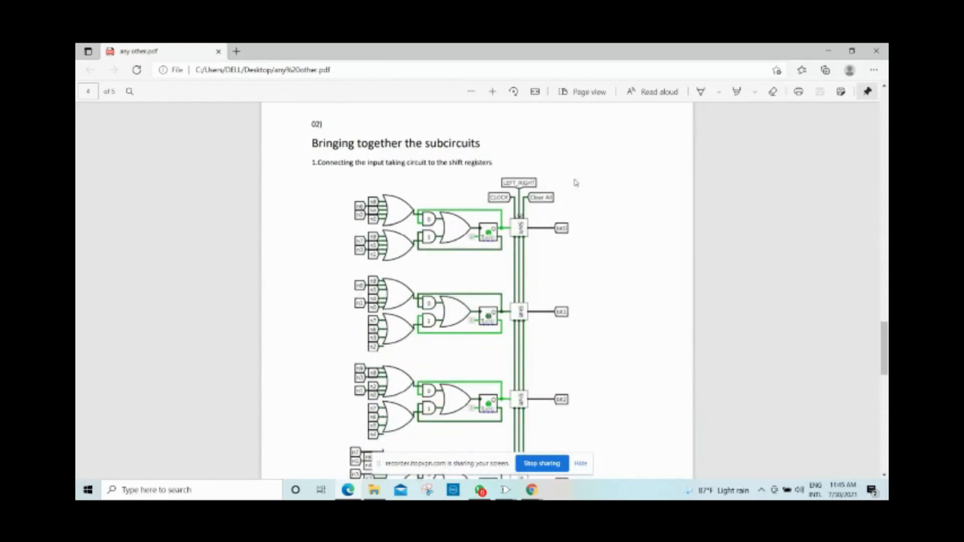
scroll(578, 184, "down", 16)
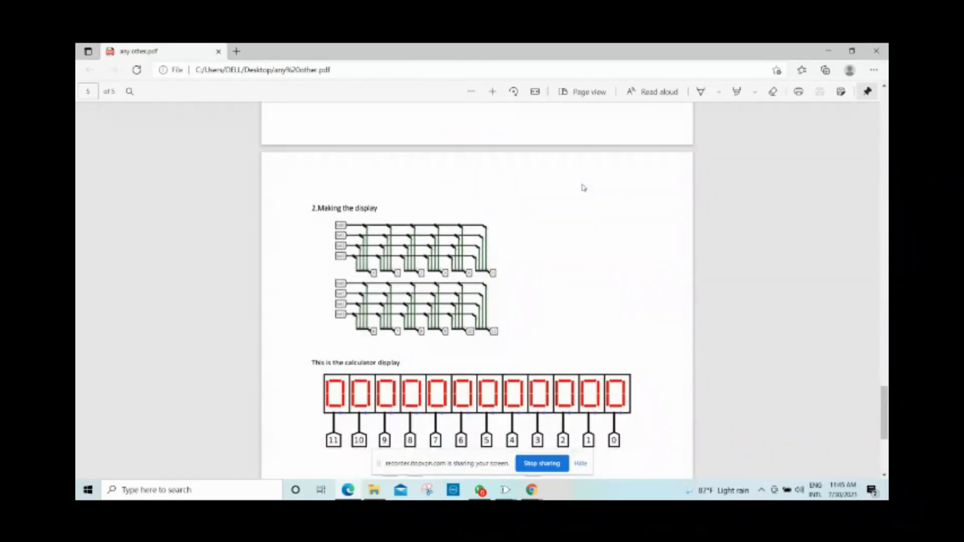
scroll(584, 188, "down", 8)
scroll(537, 203, "up", 8)
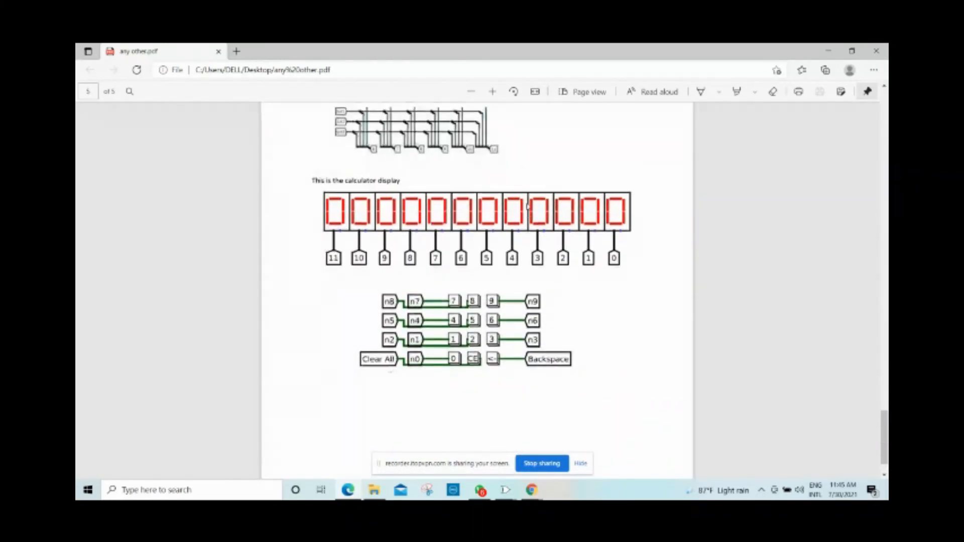
scroll(534, 229, "down", 1)
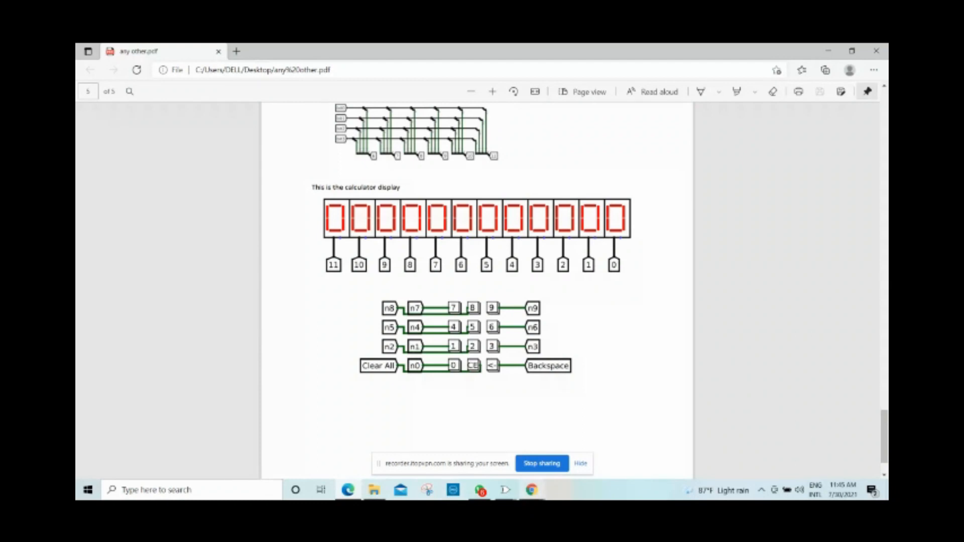
left_click(532, 491)
left_click(534, 459)
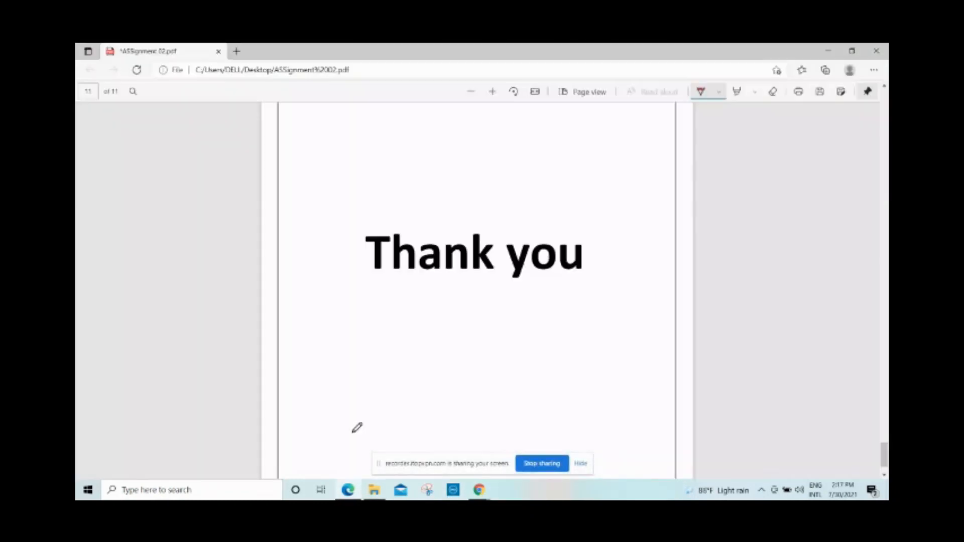